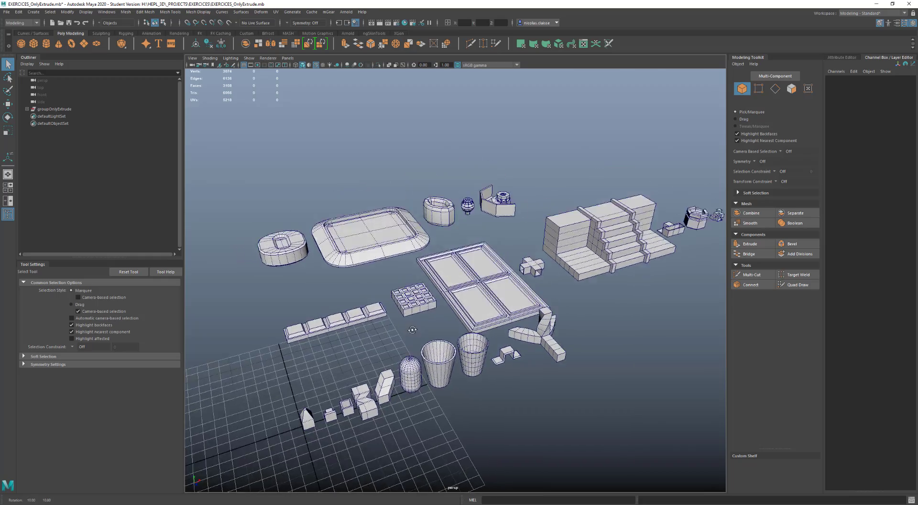
Examine the row of extrude exercise models, selecting the cup, the capsule and the pointed block to inspect them
{"action": "scroll", "coordinate": [402, 305], "scroll_direction": "up", "scroll_amount": 5}
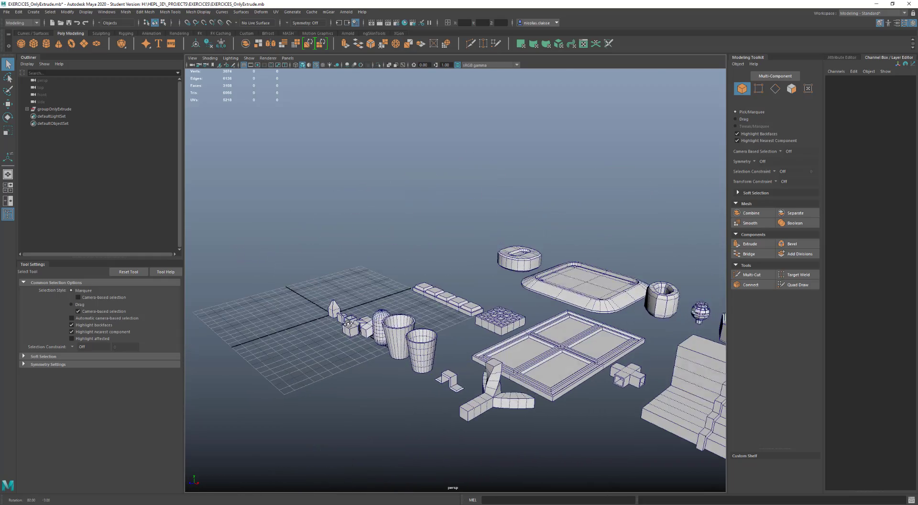
{"action": "scroll", "coordinate": [401, 305], "scroll_direction": "up", "scroll_amount": 1}
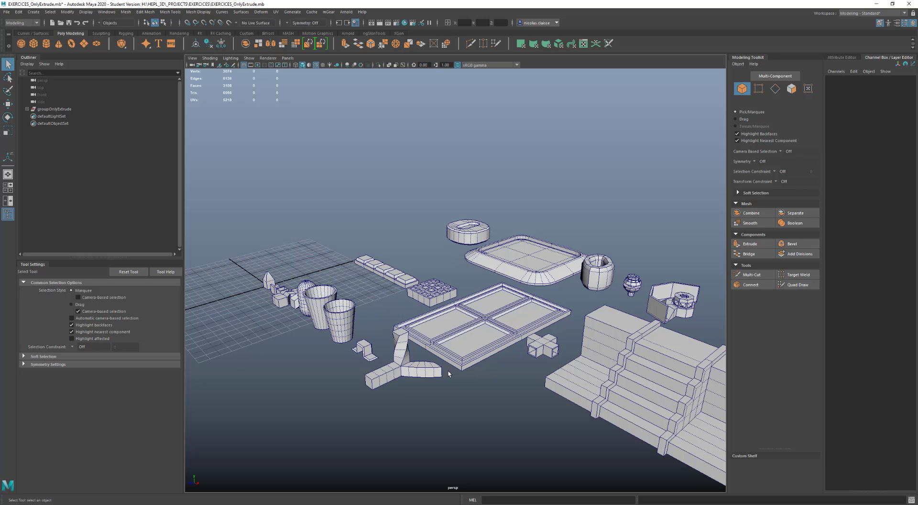
{"action": "middle_click_drag", "start_coordinate": [528, 399], "coordinate": [491, 346], "text": "alt"}
{"action": "scroll", "coordinate": [491, 346], "scroll_direction": "up", "scroll_amount": 2}
{"action": "scroll", "coordinate": [484, 363], "scroll_direction": "up", "scroll_amount": 3}
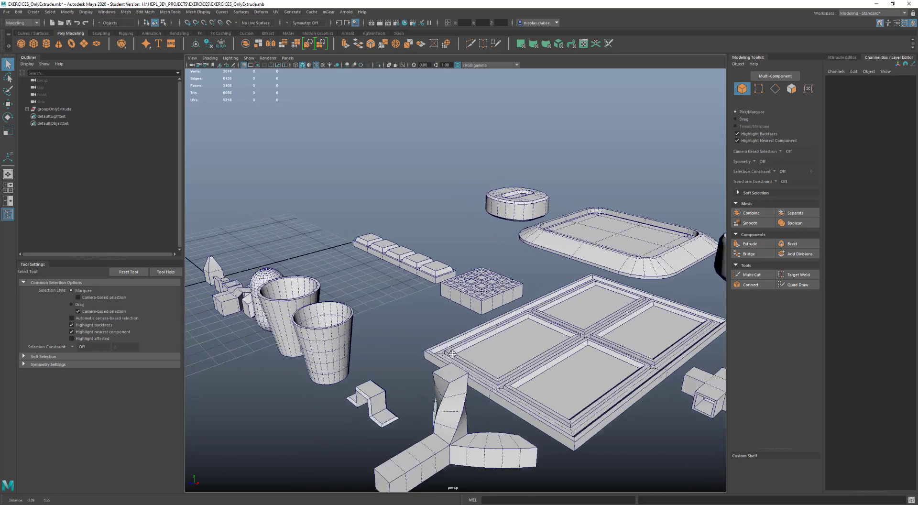
{"action": "left_click_drag", "start_coordinate": [377, 349], "coordinate": [388, 361], "text": "alt"}
{"action": "middle_click_drag", "start_coordinate": [409, 379], "coordinate": [414, 345], "text": "alt"}
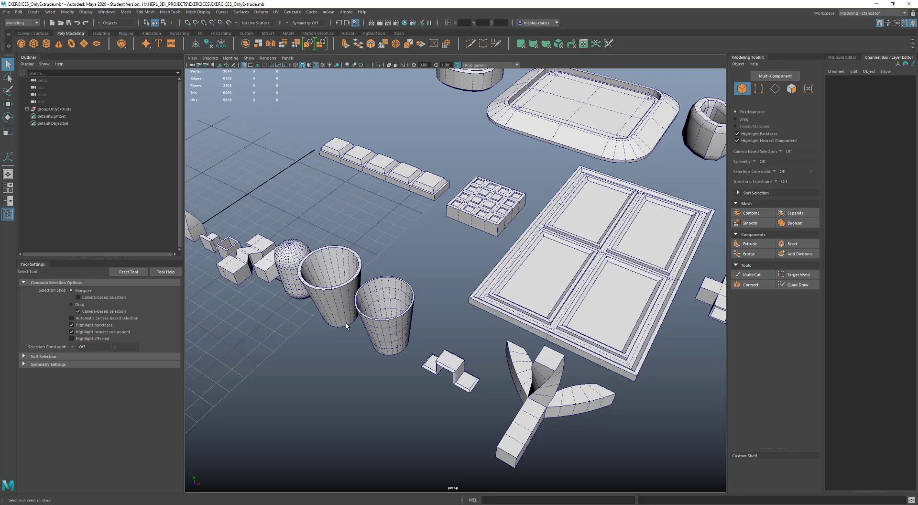
{"action": "mouse_move", "coordinate": [346, 321]}
{"action": "middle_mouse_down", "text": "alt"}
{"action": "mouse_move", "coordinate": [358, 333]}
{"action": "mouse_move", "coordinate": [354, 321]}
{"action": "middle_mouse_up", "text": "alt"}
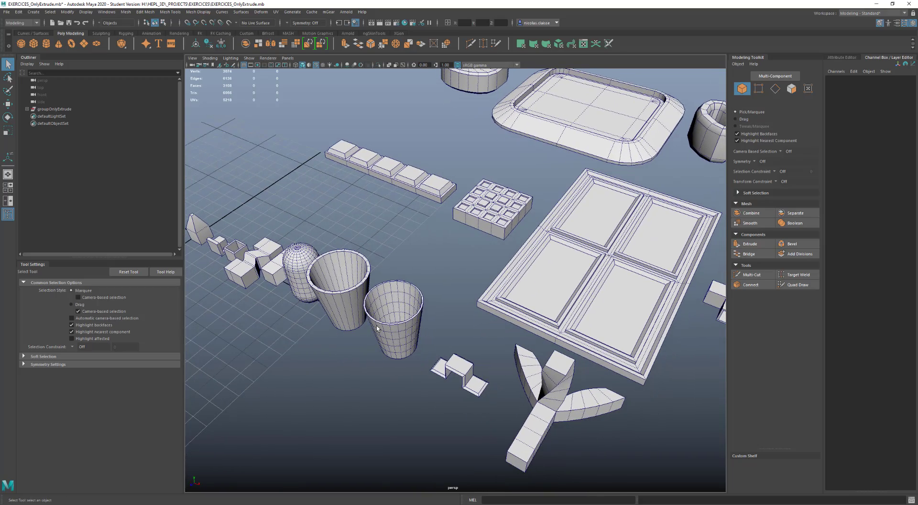
{"action": "left_click", "coordinate": [401, 323]}
{"action": "mouse_move", "coordinate": [402, 323]}
{"action": "left_mouse_down", "text": "alt"}
{"action": "mouse_move", "coordinate": [383, 342]}
{"action": "mouse_move", "coordinate": [410, 262]}
{"action": "mouse_move", "coordinate": [402, 328]}
{"action": "mouse_move", "coordinate": [399, 308]}
{"action": "left_mouse_up", "text": "alt"}
{"action": "left_click", "coordinate": [272, 332]}
{"action": "middle_click_drag", "start_coordinate": [281, 333], "coordinate": [357, 319], "text": "alt"}
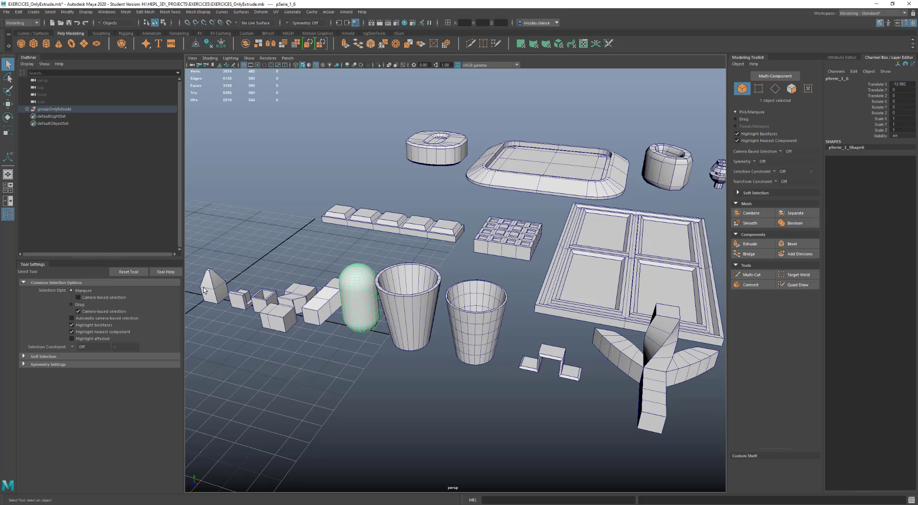
{"action": "left_click", "coordinate": [205, 290]}
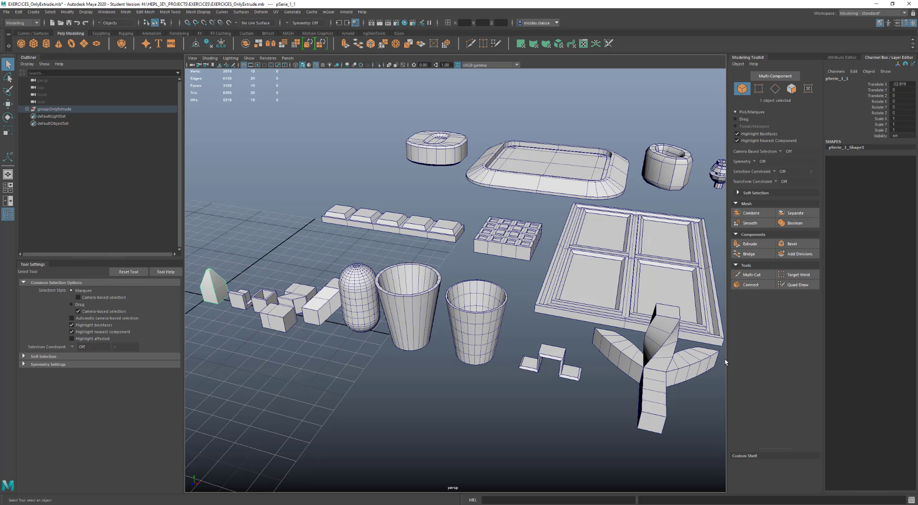
{"action": "right_click_drag", "start_coordinate": [627, 239], "coordinate": [494, 253], "text": "alt"}
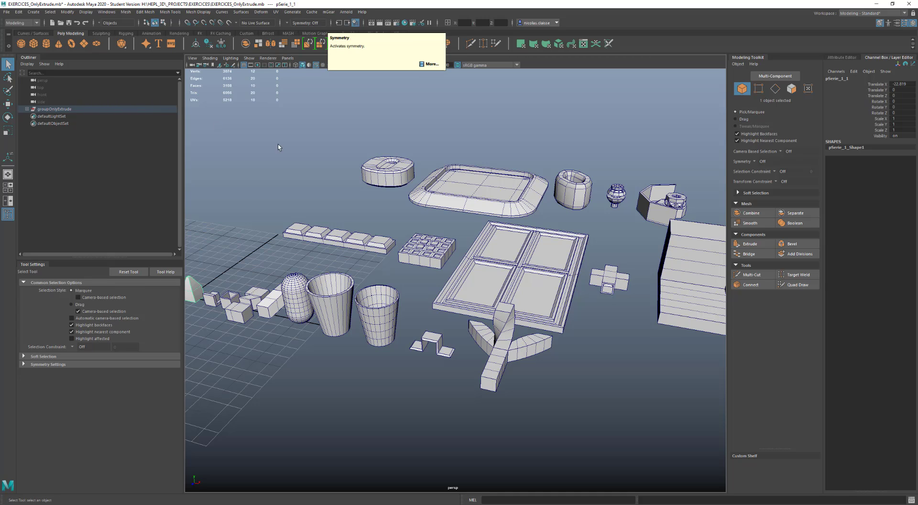
{"action": "scroll", "coordinate": [406, 259], "scroll_direction": "down", "scroll_amount": 4}
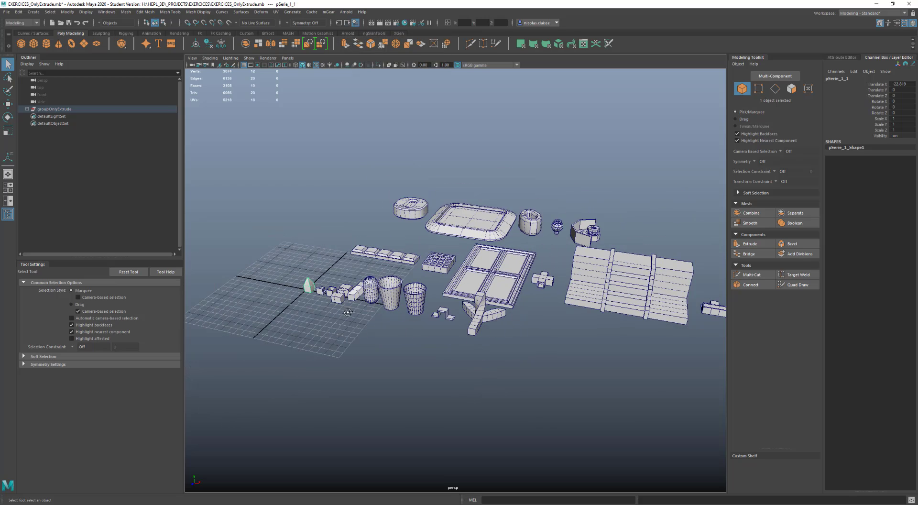
Create a polygon cube about 7.5 units wide on empty ground in front of the exercise models
{"action": "left_click_drag", "start_coordinate": [406, 260], "coordinate": [435, 336], "text": "alt"}
{"action": "left_click", "coordinate": [434, 336]}
{"action": "right_click", "coordinate": [434, 337], "text": "shift"}
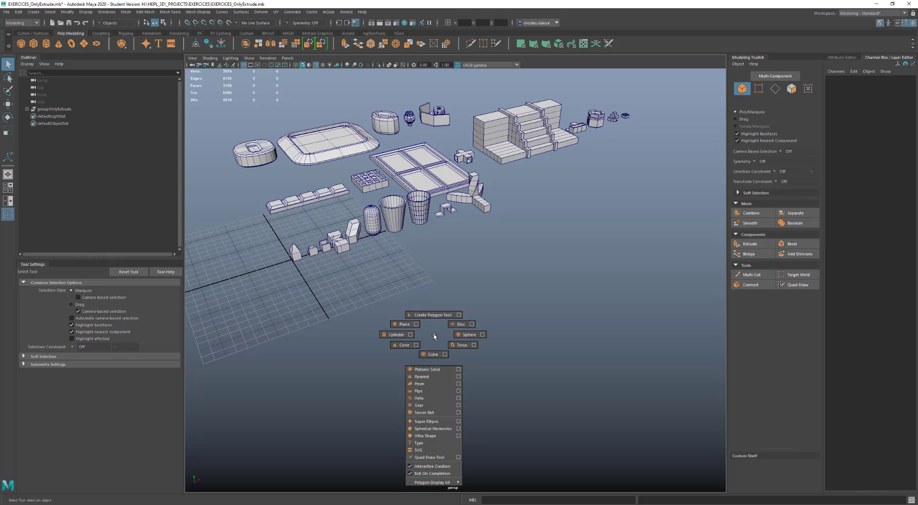
{"action": "right_click_drag", "start_coordinate": [435, 338], "coordinate": [434, 358], "text": "shift"}
{"action": "left_click_drag", "start_coordinate": [434, 358], "coordinate": [426, 331]}
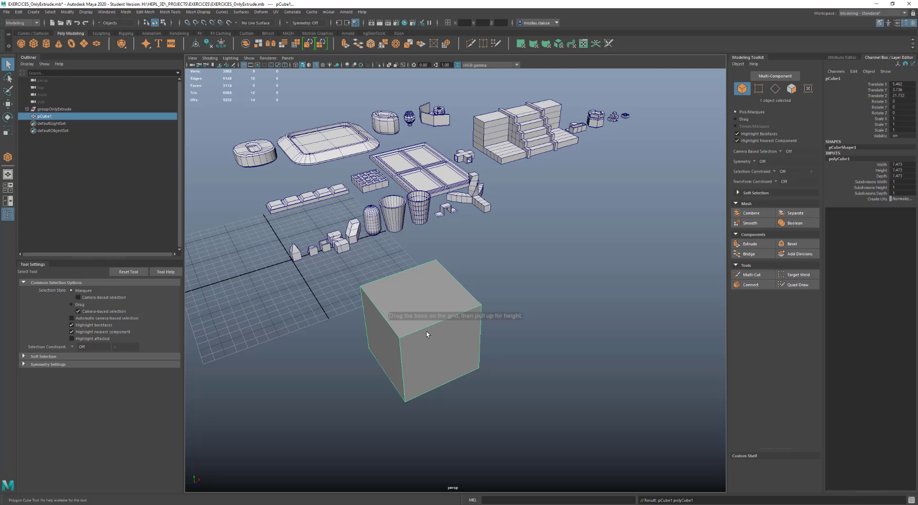
Extrude all faces of the cube outward with a Local Translate Z of 1.281 and turn on X-ray display
{"action": "right_click", "coordinate": [420, 303], "text": "shift"}
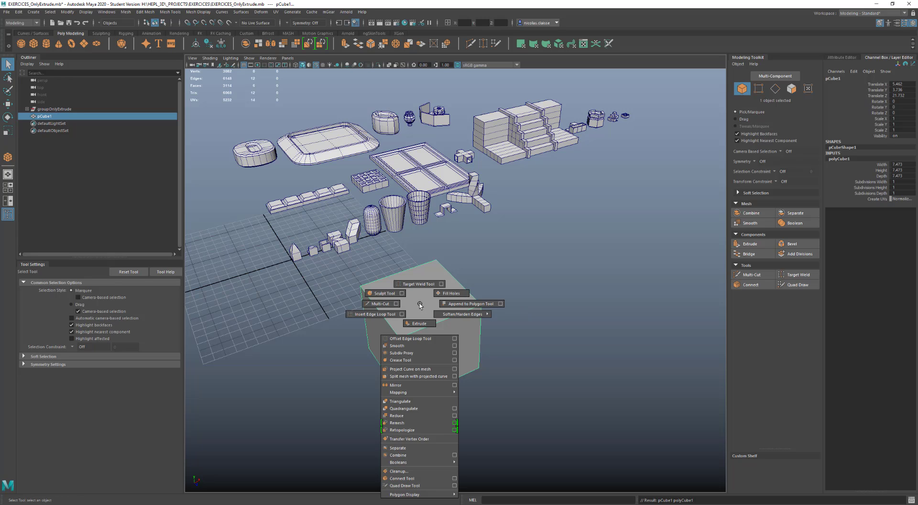
{"action": "right_click_drag", "start_coordinate": [420, 304], "coordinate": [420, 324], "text": "shift"}
{"action": "right_click_drag", "start_coordinate": [420, 324], "coordinate": [420, 324], "text": "shift"}
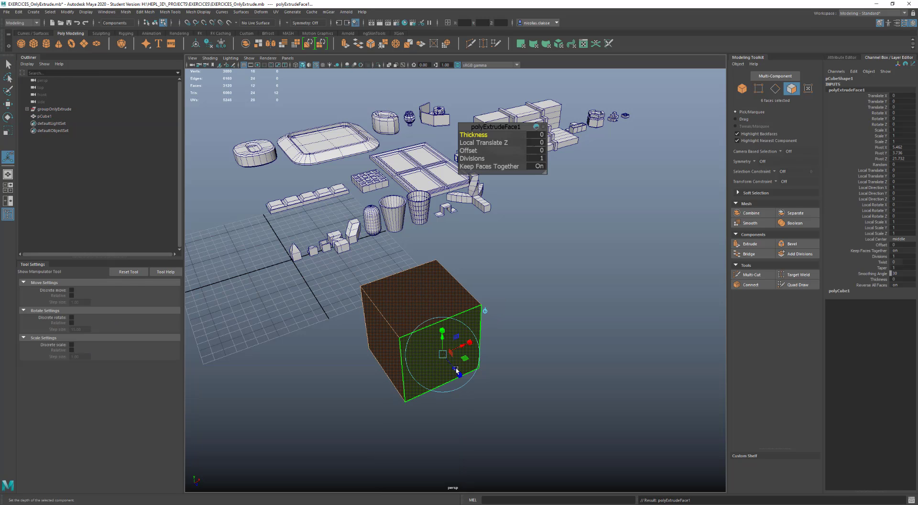
{"action": "left_click_drag", "start_coordinate": [456, 369], "coordinate": [459, 372]}
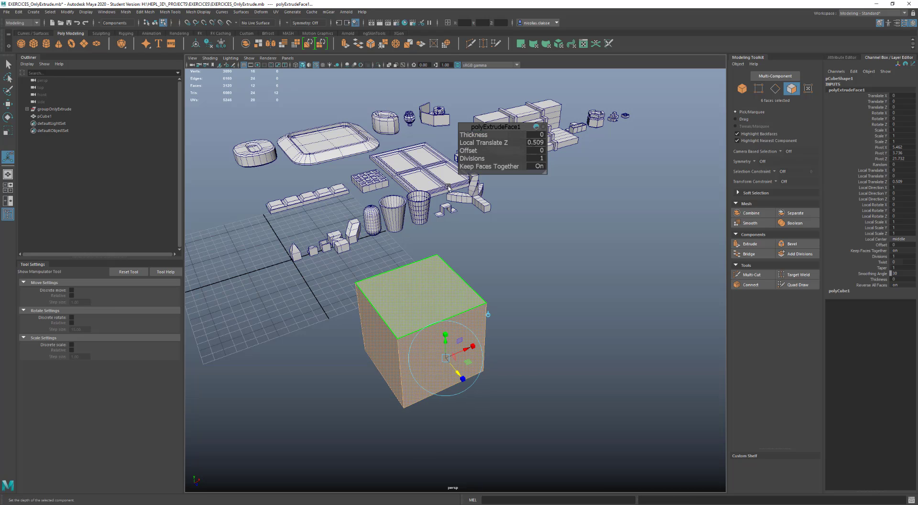
{"action": "left_click", "coordinate": [389, 65]}
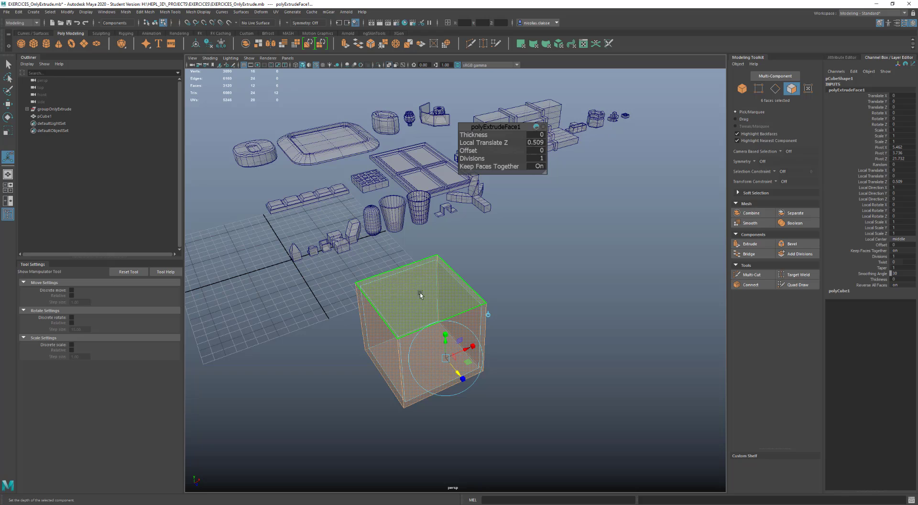
{"action": "left_click_drag", "start_coordinate": [455, 372], "coordinate": [459, 377]}
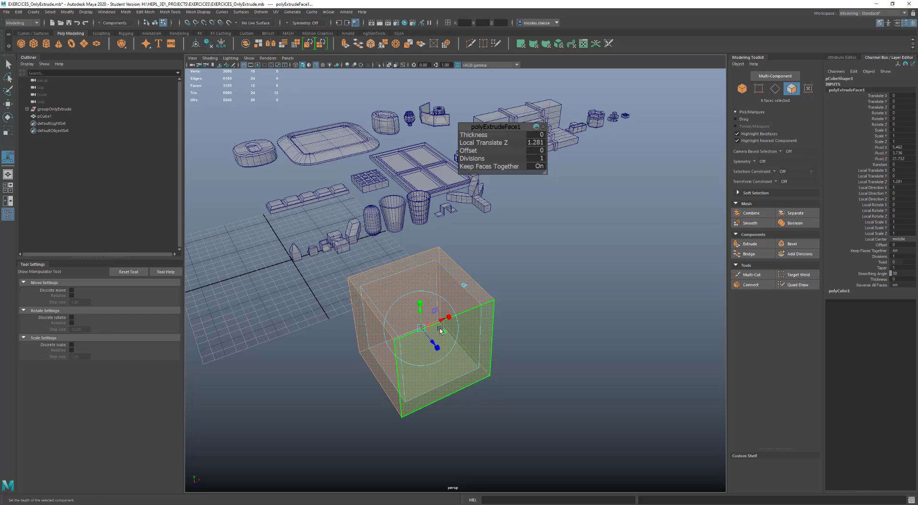
Move the extruded faces about 12.76 units along X away from the original cube, then turn off X-ray display and deselect
{"action": "key", "text": "d"}
{"action": "left_click_drag", "start_coordinate": [441, 321], "coordinate": [550, 283]}
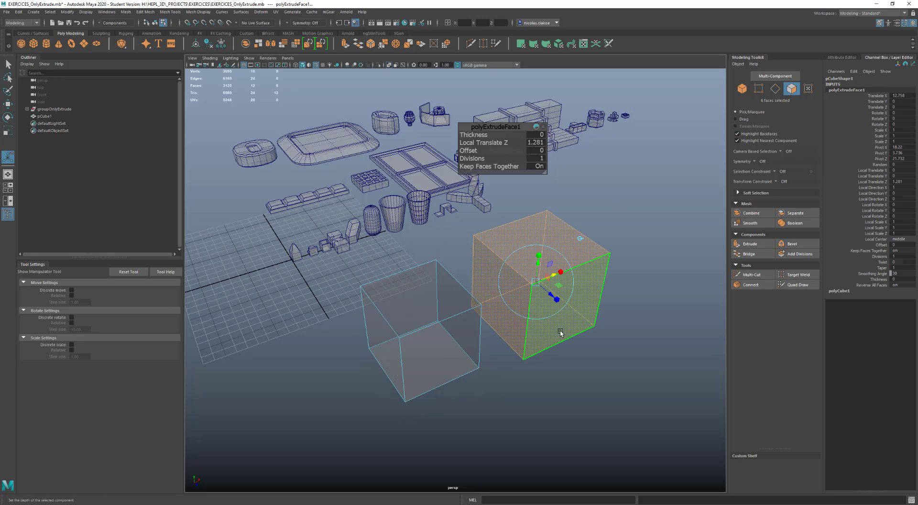
{"action": "left_click_drag", "start_coordinate": [556, 328], "coordinate": [522, 322], "text": "alt"}
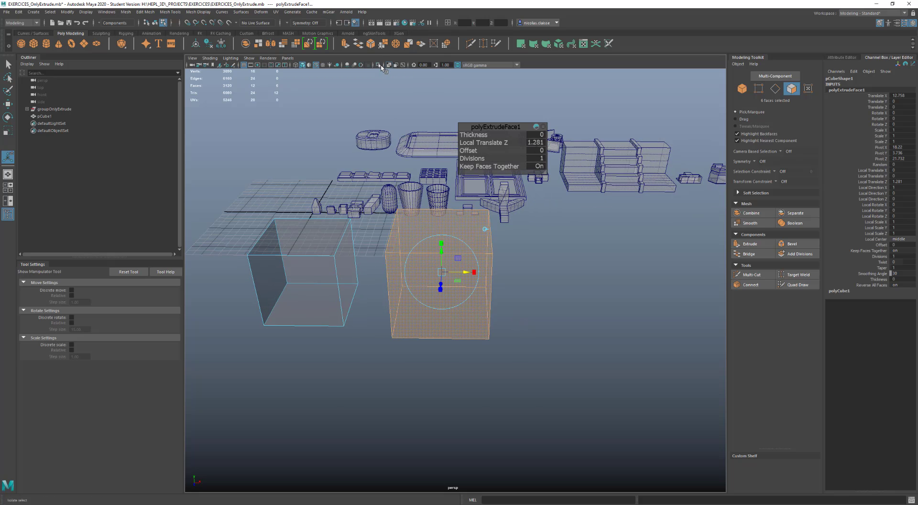
{"action": "left_click", "coordinate": [388, 65]}
{"action": "left_click", "coordinate": [420, 368]}
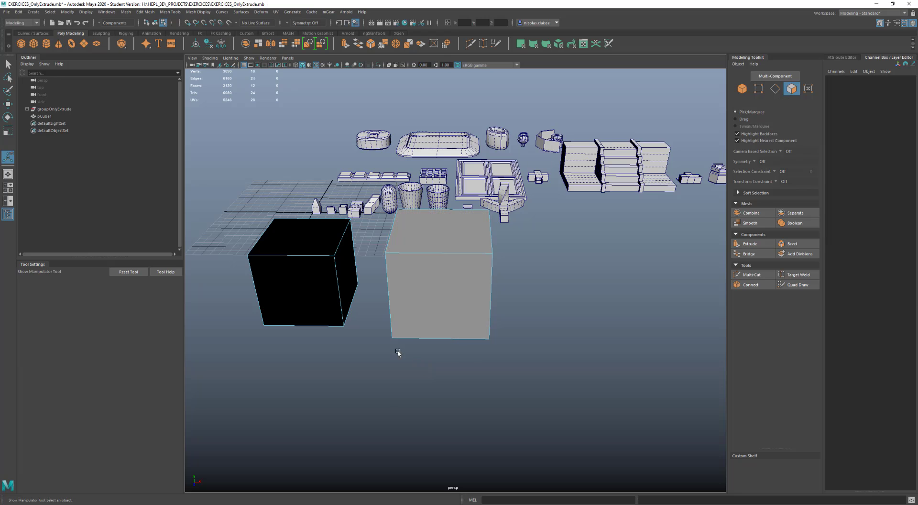
Select all faces of the black cube shell, reverse their normals, and return to object selection
{"action": "left_click_drag", "start_coordinate": [397, 353], "coordinate": [377, 353], "text": "alt"}
{"action": "left_click", "coordinate": [272, 254]}
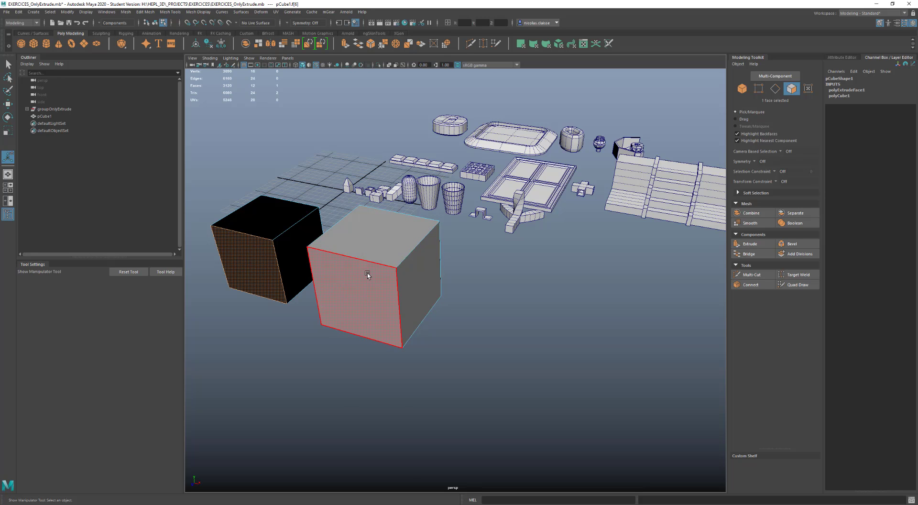
{"action": "middle_click_drag", "start_coordinate": [297, 262], "coordinate": [390, 252], "text": "alt"}
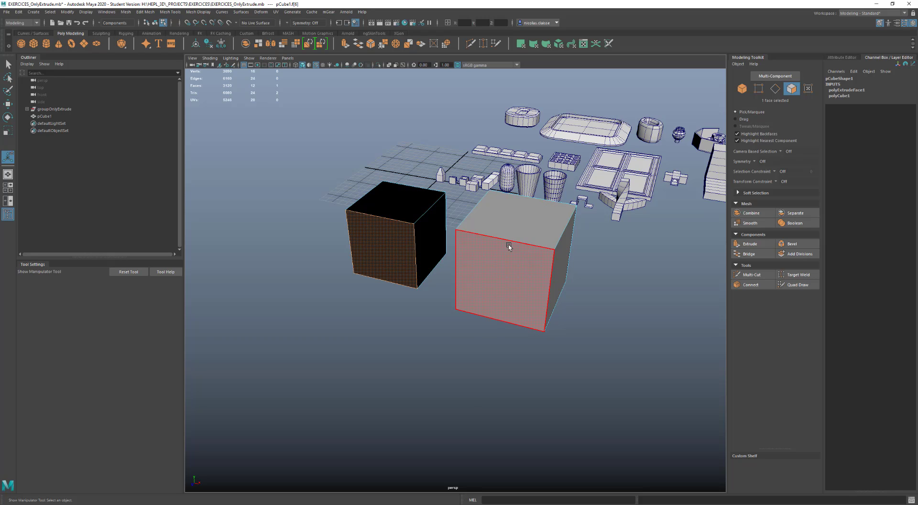
{"action": "key", "text": "ctrl+shift+a"}
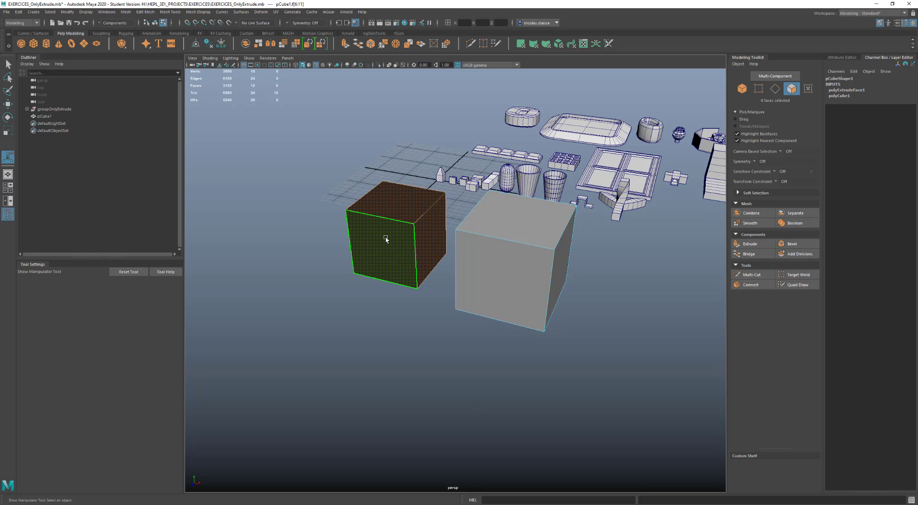
{"action": "left_click", "coordinate": [386, 239]}
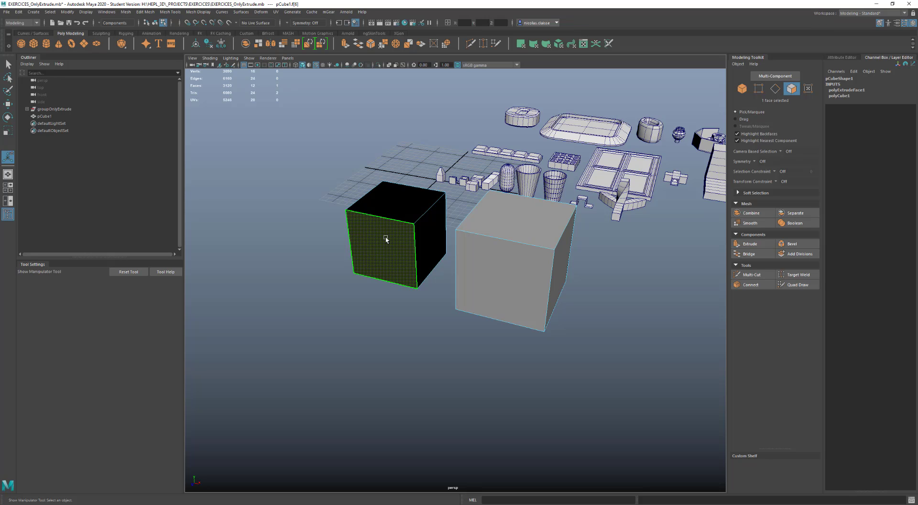
{"action": "key", "text": "ctrl+shift+a"}
{"action": "right_click_drag", "start_coordinate": [387, 239], "coordinate": [418, 252], "text": "shift"}
{"action": "left_click_drag", "start_coordinate": [404, 267], "coordinate": [440, 225]}
{"action": "key", "text": "F8"}
{"action": "key", "text": "q"}
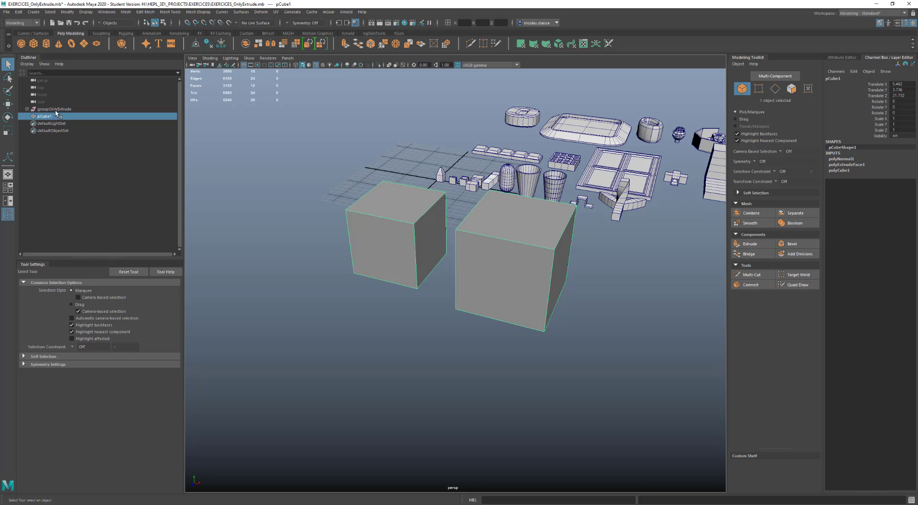
Hide the groupOnlyExtrude group and delete the extruded cube object
{"action": "left_click", "coordinate": [75, 110]}
{"action": "key", "text": "h"}
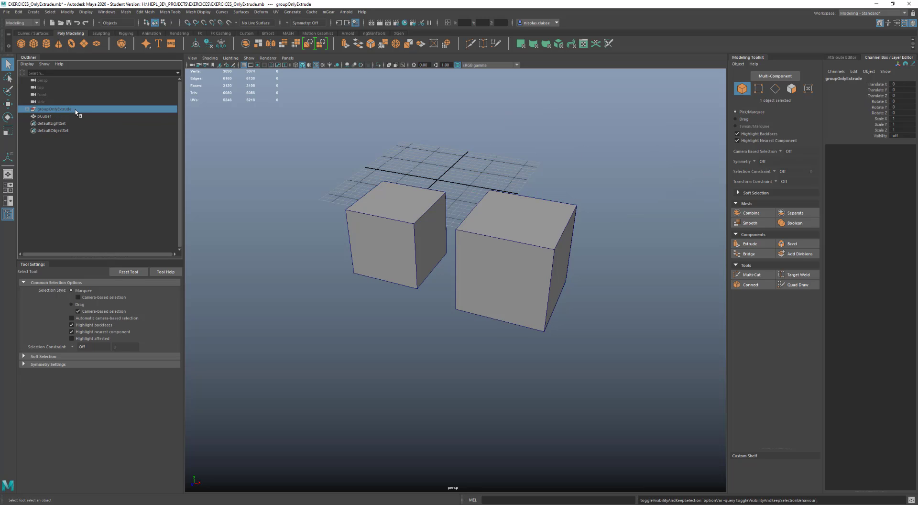
{"action": "left_click", "coordinate": [454, 254]}
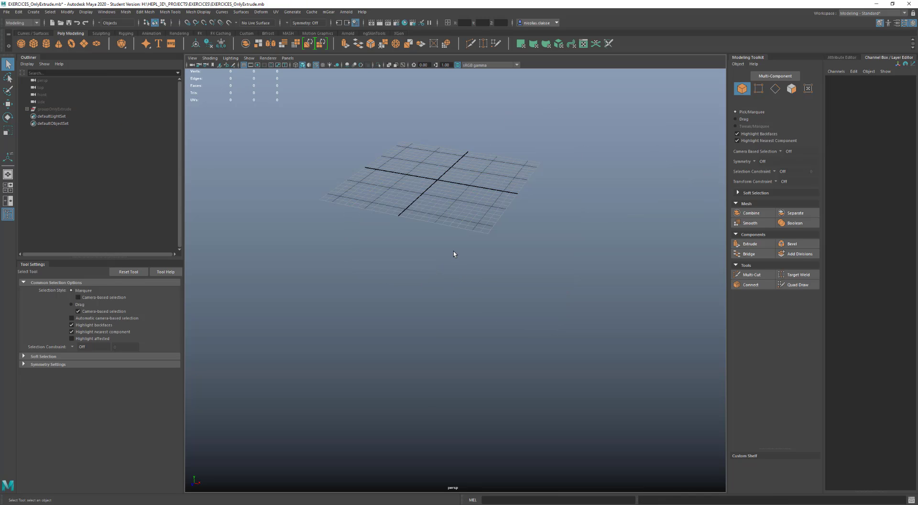
Create a polygon disc at the origin and set its subdivisions to 0 and its sides to 5
{"action": "right_click_drag", "start_coordinate": [428, 258], "coordinate": [452, 245], "text": "shift"}
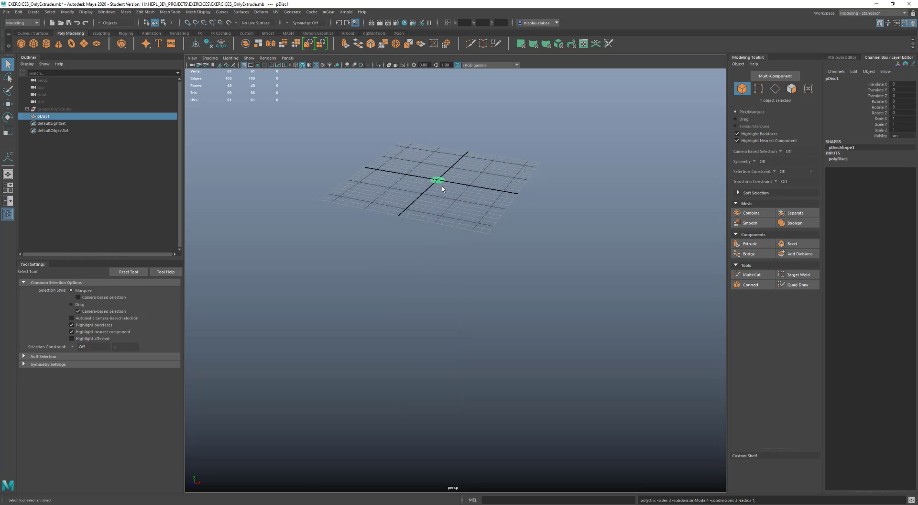
{"action": "key", "text": "f"}
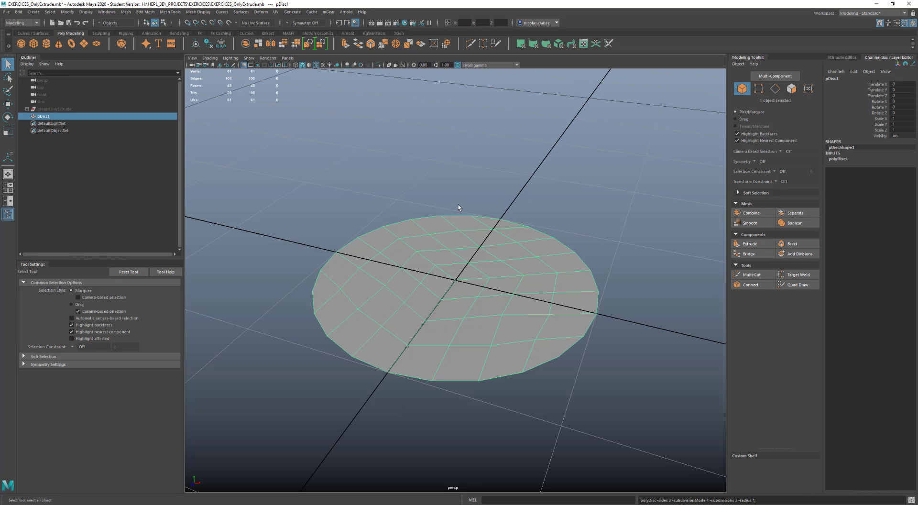
{"action": "left_click", "coordinate": [840, 161]}
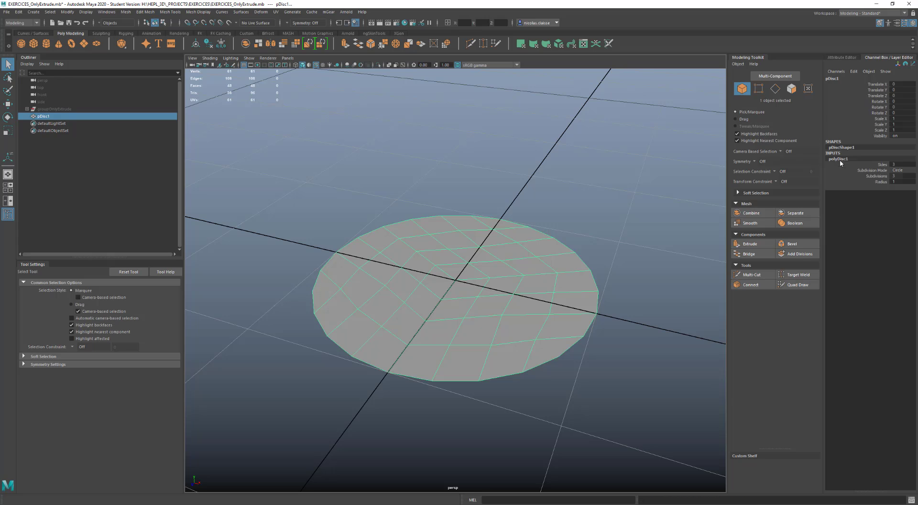
{"action": "left_click", "coordinate": [876, 176]}
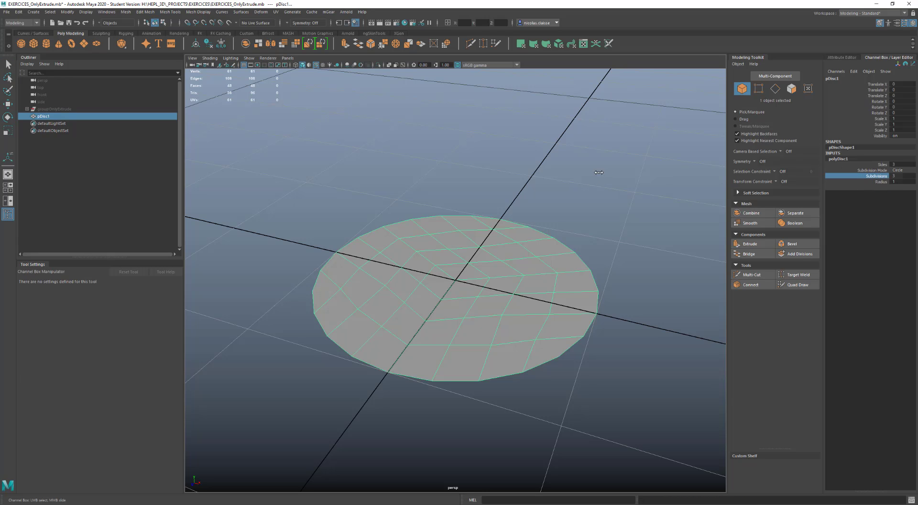
{"action": "middle_click_drag", "start_coordinate": [598, 172], "coordinate": [556, 175]}
{"action": "left_click", "coordinate": [880, 164]}
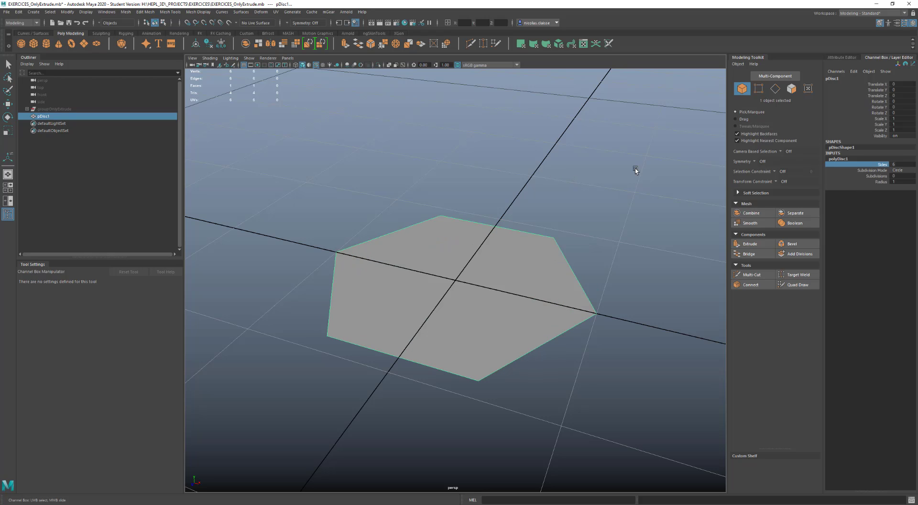
{"action": "middle_click_drag", "start_coordinate": [634, 169], "coordinate": [632, 169]}
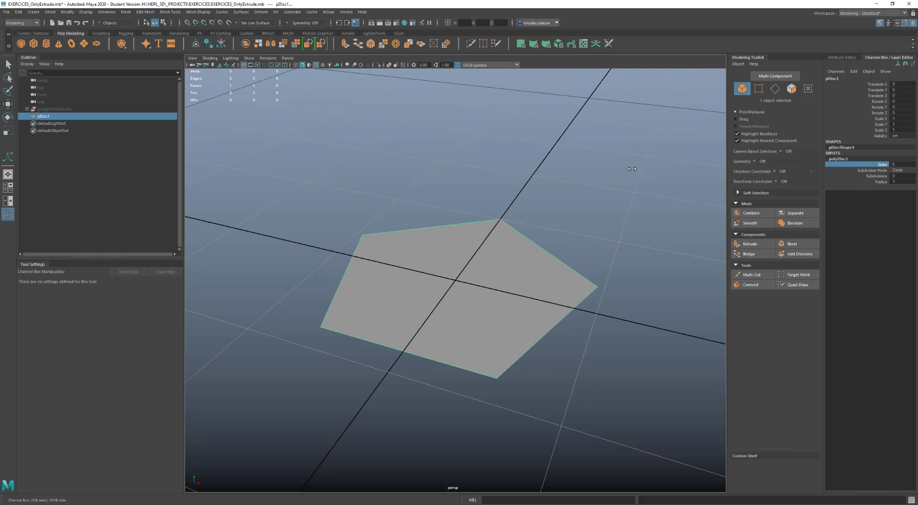
Set the disc's subdivisions to 2 and its radius to 3.3
{"action": "left_click", "coordinate": [870, 176]}
{"action": "middle_click_drag", "start_coordinate": [569, 173], "coordinate": [581, 173]}
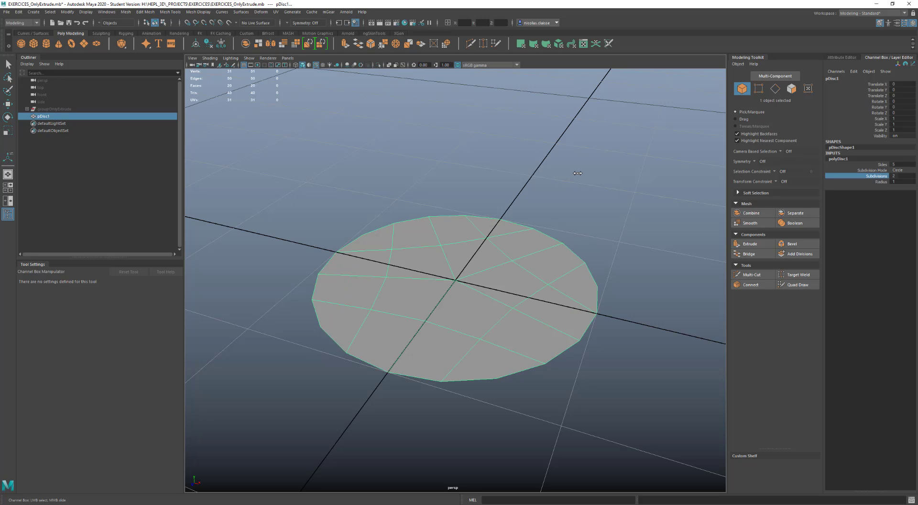
{"action": "left_click", "coordinate": [870, 182]}
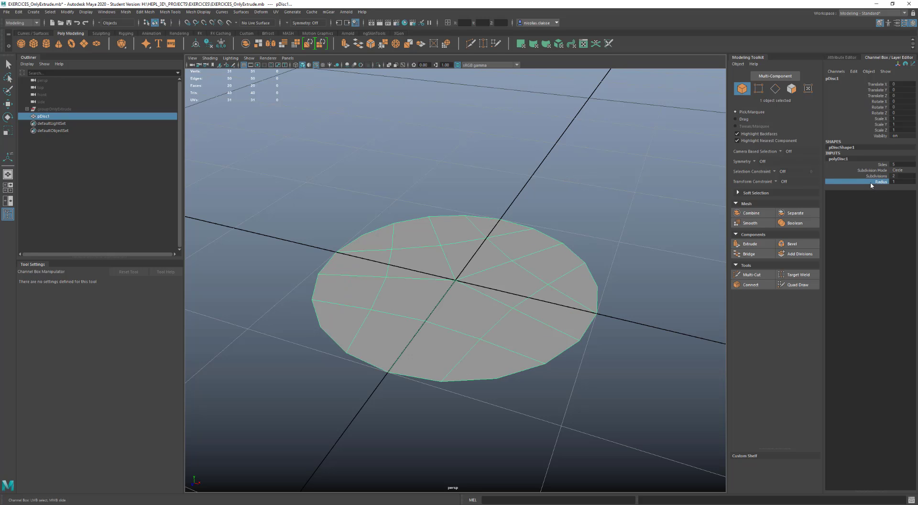
{"action": "mouse_move", "coordinate": [524, 186]}
{"action": "middle_mouse_down"}
{"action": "mouse_move", "coordinate": [549, 188]}
{"action": "mouse_move", "coordinate": [529, 189]}
{"action": "middle_mouse_up"}
{"action": "key", "text": "f"}
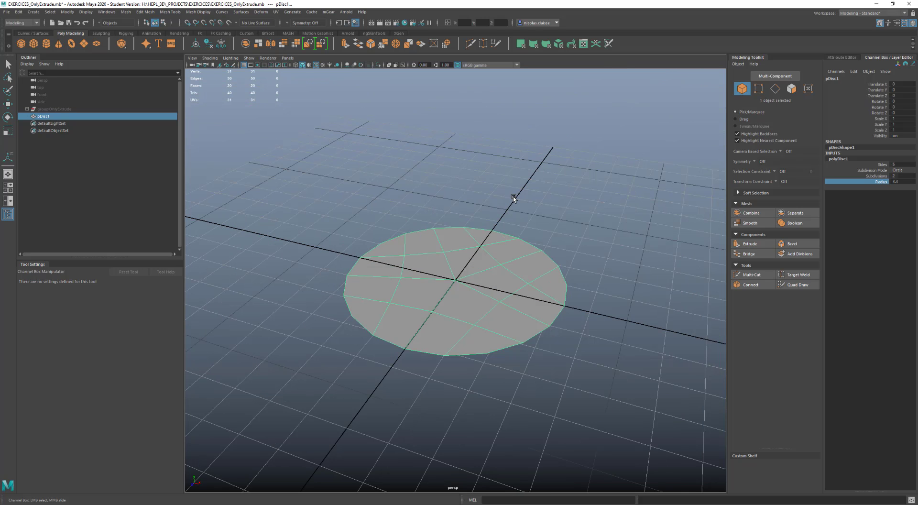
Apply Extrude to the faces of the polygon disc
{"action": "right_click", "coordinate": [496, 274], "text": "shift"}
{"action": "mouse_move", "coordinate": [498, 266]}
{"action": "left_mouse_down", "text": "alt"}
{"action": "mouse_move", "coordinate": [486, 262]}
{"action": "mouse_move", "coordinate": [486, 242]}
{"action": "mouse_move", "coordinate": [488, 275]}
{"action": "left_mouse_up", "text": "alt"}
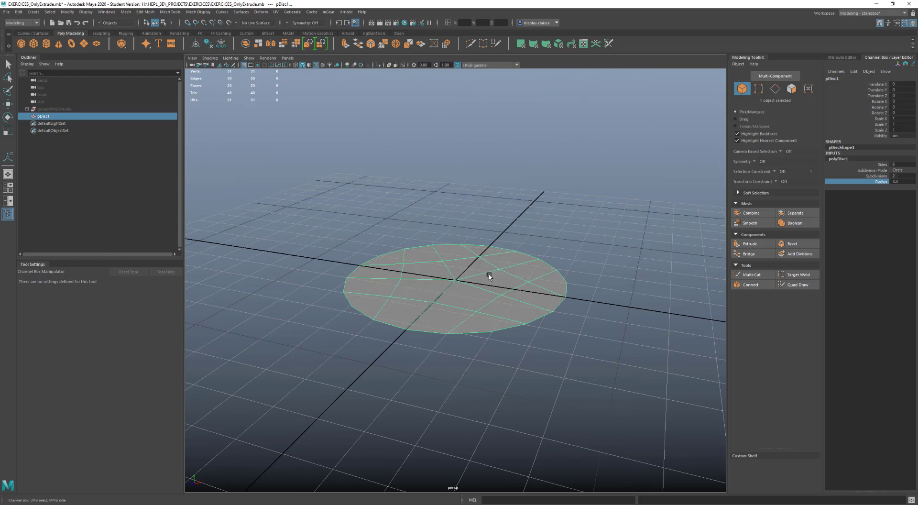
{"action": "right_click", "coordinate": [489, 274], "text": "shift"}
{"action": "left_click", "coordinate": [491, 295]}
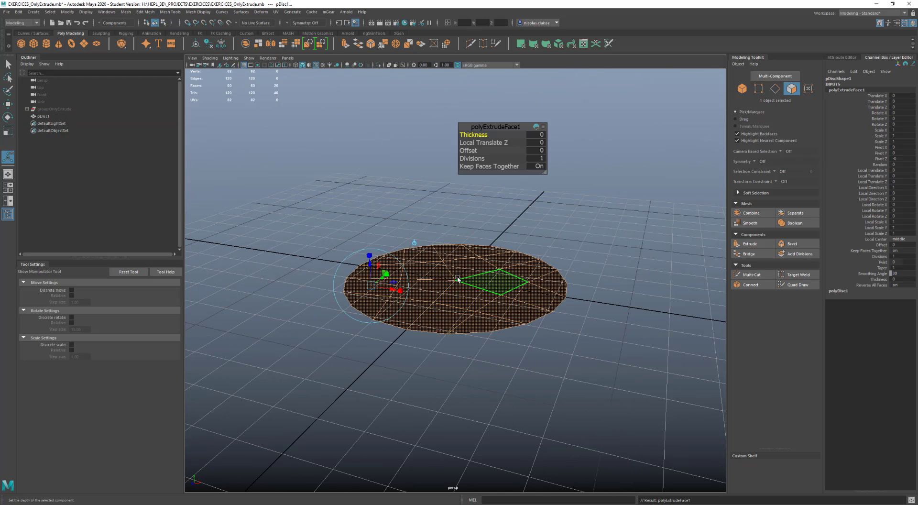
Try raising the disc's extruded faces about 1.26 units along local Z, and undo the move
{"action": "left_click_drag", "start_coordinate": [369, 266], "coordinate": [478, 287]}
{"action": "scroll", "coordinate": [491, 293], "scroll_direction": "up", "scroll_amount": 3}
{"action": "left_click_drag", "start_coordinate": [360, 222], "coordinate": [360, 182]}
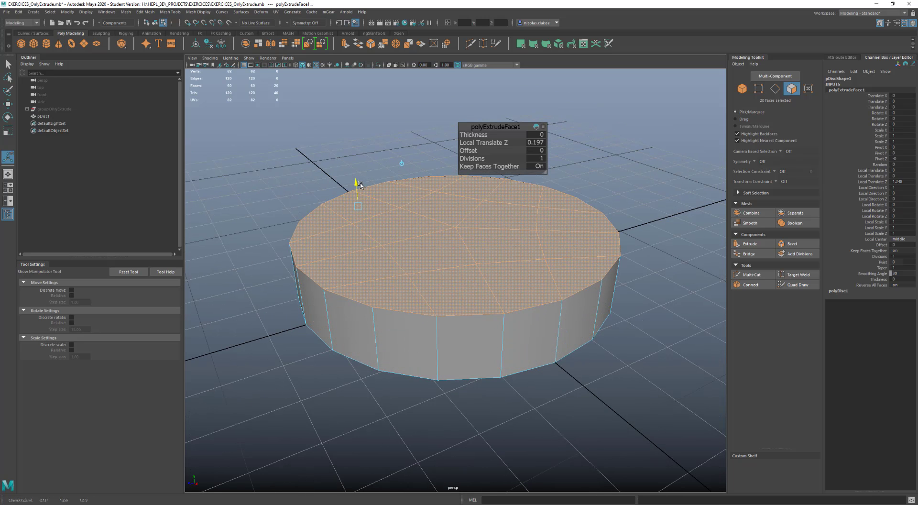
{"action": "left_click_drag", "start_coordinate": [551, 319], "coordinate": [535, 318], "text": "alt"}
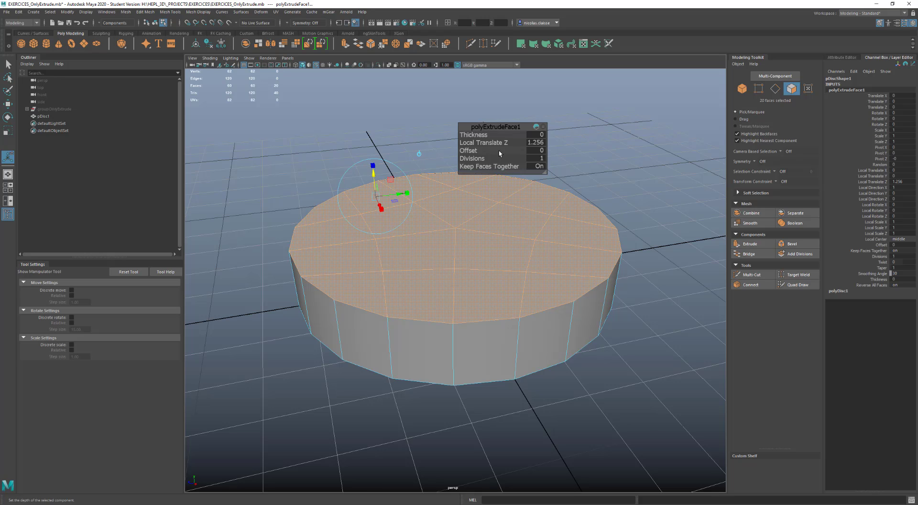
{"action": "key", "text": "ctrl+z"}
{"action": "key", "text": "ctrl+z"}
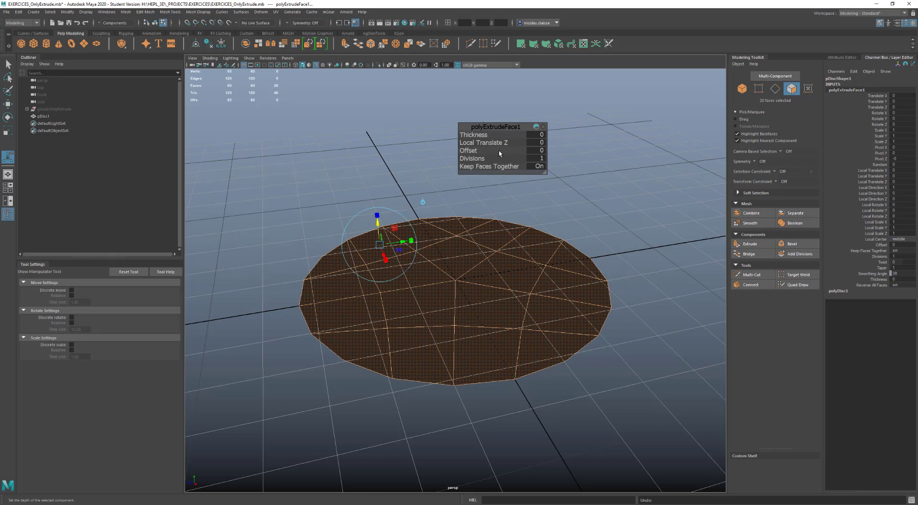
Set the disc extrusion's thickness to 0.1 and return to object selection
{"action": "left_click_drag", "start_coordinate": [466, 135], "coordinate": [464, 135]}
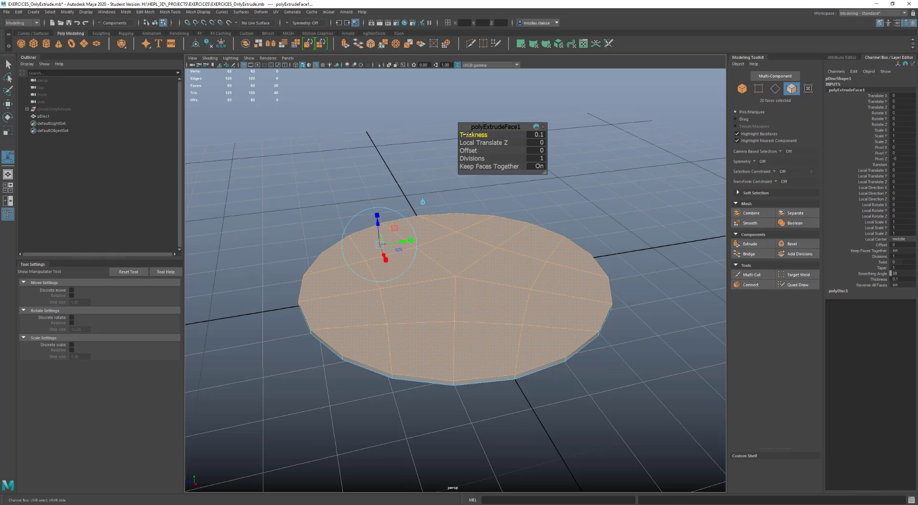
{"action": "right_click_drag", "start_coordinate": [471, 313], "coordinate": [612, 292]}
Draw a large polygon sphere beside the disc
{"action": "scroll", "coordinate": [547, 249], "scroll_direction": "down", "scroll_amount": 4}
{"action": "scroll", "coordinate": [546, 248], "scroll_direction": "down", "scroll_amount": 2}
{"action": "left_click", "coordinate": [578, 293]}
{"action": "left_click_drag", "start_coordinate": [599, 281], "coordinate": [562, 308]}
Stretch the sphere into an egg by moving its top vertex upward with Soft Select on and a widened falloff
{"action": "right_click_drag", "start_coordinate": [538, 242], "coordinate": [542, 214]}
{"action": "left_click", "coordinate": [536, 219]}
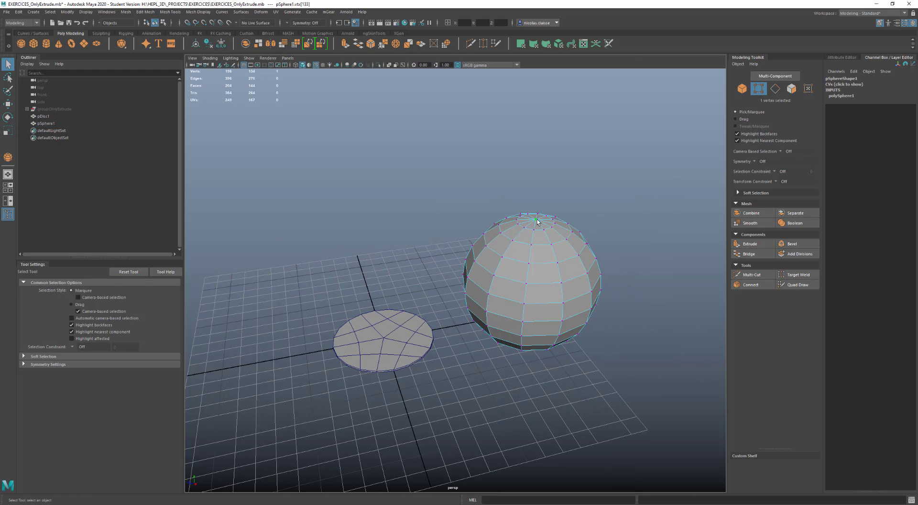
{"action": "key", "text": "b"}
{"action": "left_click_drag", "start_coordinate": [536, 221], "coordinate": [651, 228]}
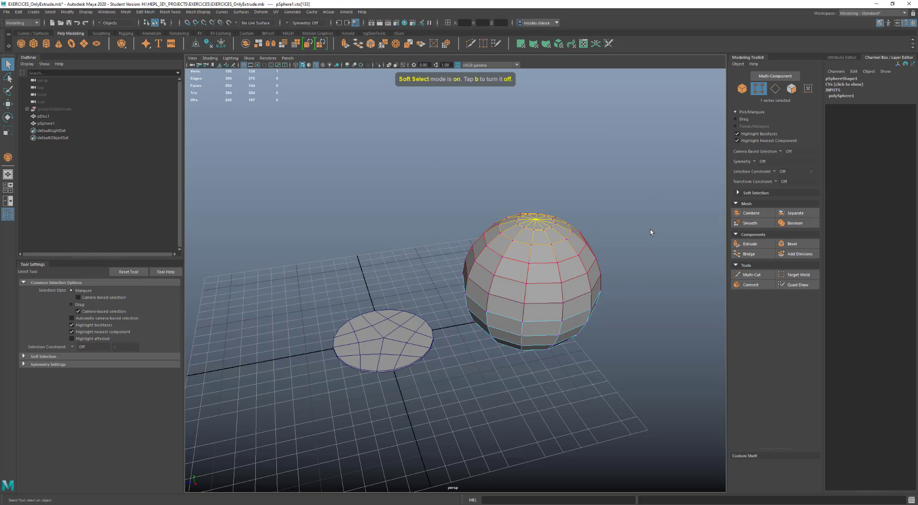
{"action": "left_click_drag", "start_coordinate": [545, 261], "coordinate": [699, 265]}
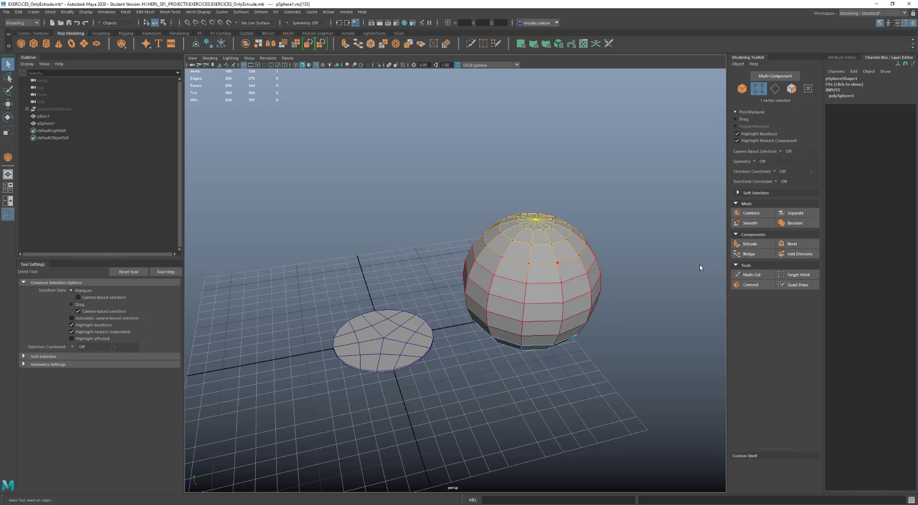
{"action": "key", "text": "w"}
{"action": "left_click_drag", "start_coordinate": [538, 189], "coordinate": [540, 120]}
Delete the upper faces of the egg to leave an open bowl
{"action": "right_click", "coordinate": [546, 192]}
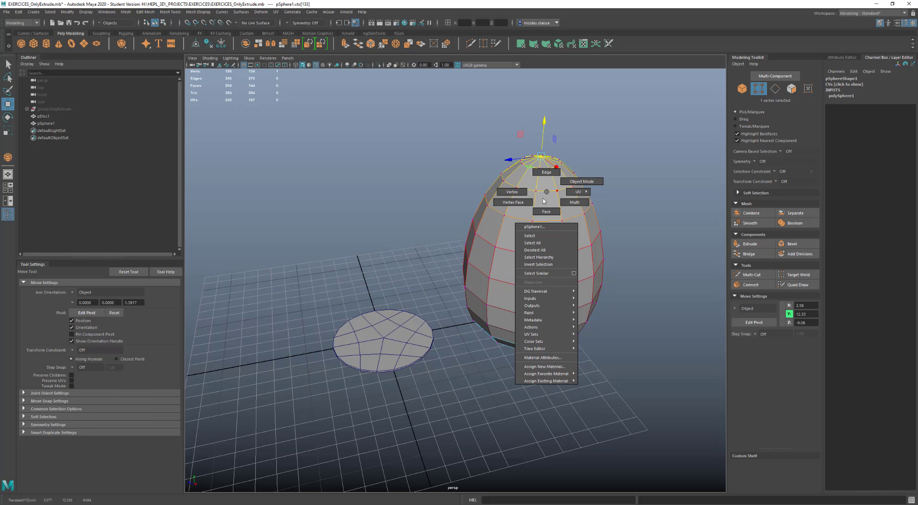
{"action": "left_click", "coordinate": [547, 213]}
{"action": "left_click_drag", "start_coordinate": [545, 205], "coordinate": [549, 191], "text": "alt"}
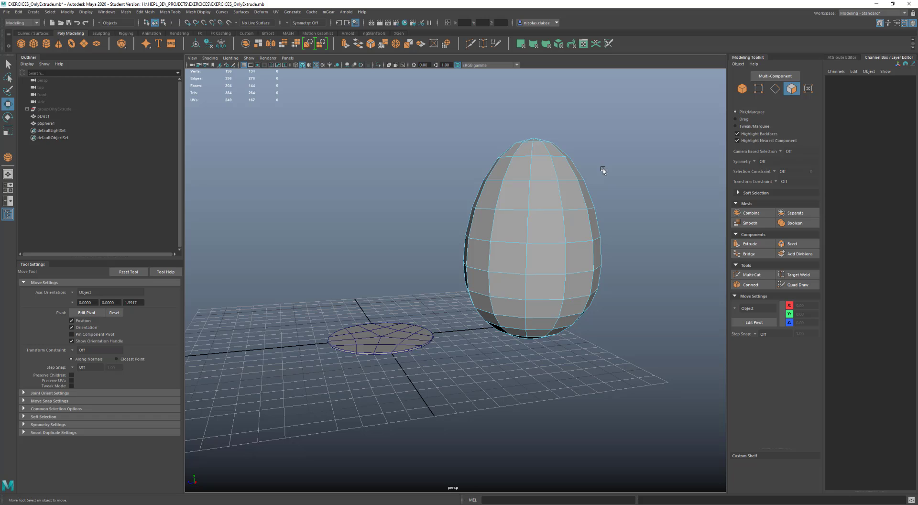
{"action": "left_click_drag", "start_coordinate": [614, 194], "coordinate": [431, 115]}
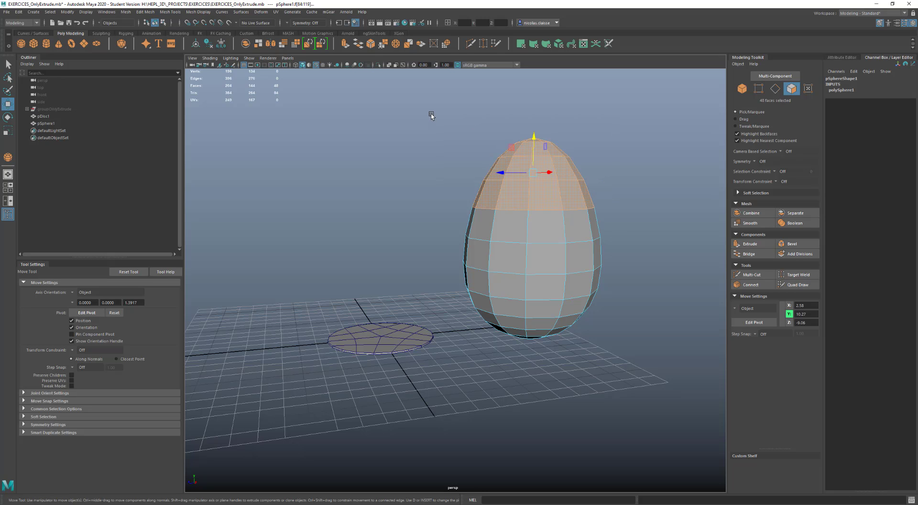
{"action": "key", "text": "Delete"}
{"action": "left_click_drag", "start_coordinate": [543, 250], "coordinate": [545, 275], "text": "alt"}
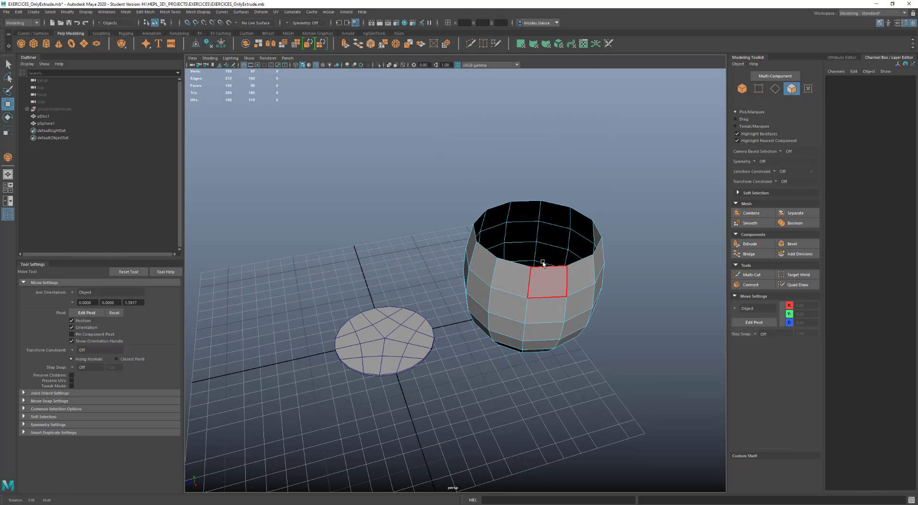
Extrude all faces of the open bowl with a thickness of 0.2 and return to object selection
{"action": "key", "text": "F8"}
{"action": "right_click_drag", "start_coordinate": [557, 223], "coordinate": [559, 251], "text": "shift"}
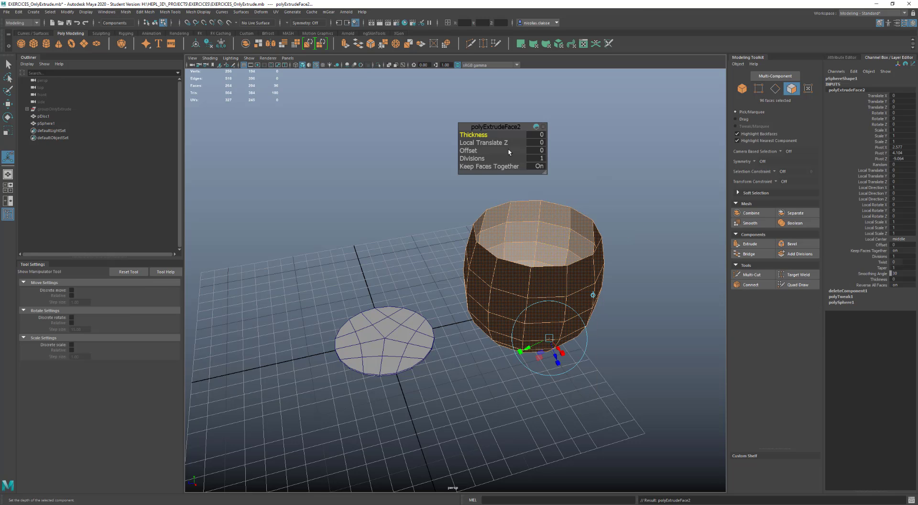
{"action": "left_click_drag", "start_coordinate": [479, 134], "coordinate": [480, 134]}
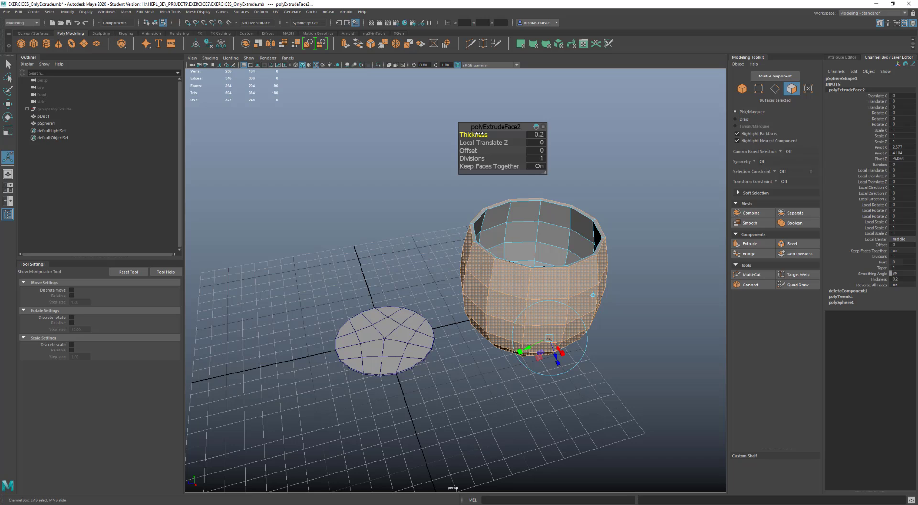
{"action": "left_click_drag", "start_coordinate": [495, 237], "coordinate": [467, 369], "text": "alt"}
{"action": "key", "text": "q"}
{"action": "key", "text": "F8"}
Draw a polygon plane about 20.7 wide by 31.4 high in the empty area in front of the bowl
{"action": "scroll", "coordinate": [466, 369], "scroll_direction": "down", "scroll_amount": 3}
{"action": "left_click", "coordinate": [455, 363]}
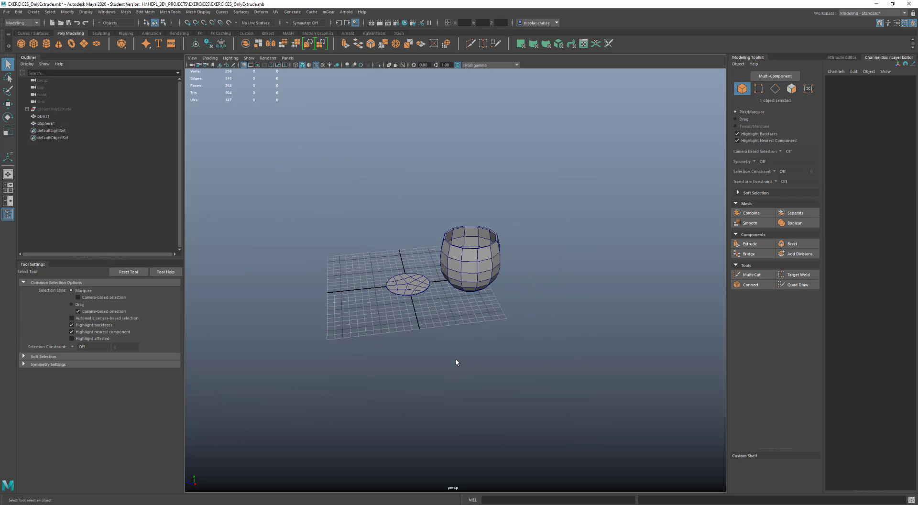
{"action": "right_click", "coordinate": [455, 360], "text": "shift"}
{"action": "left_click", "coordinate": [424, 349]}
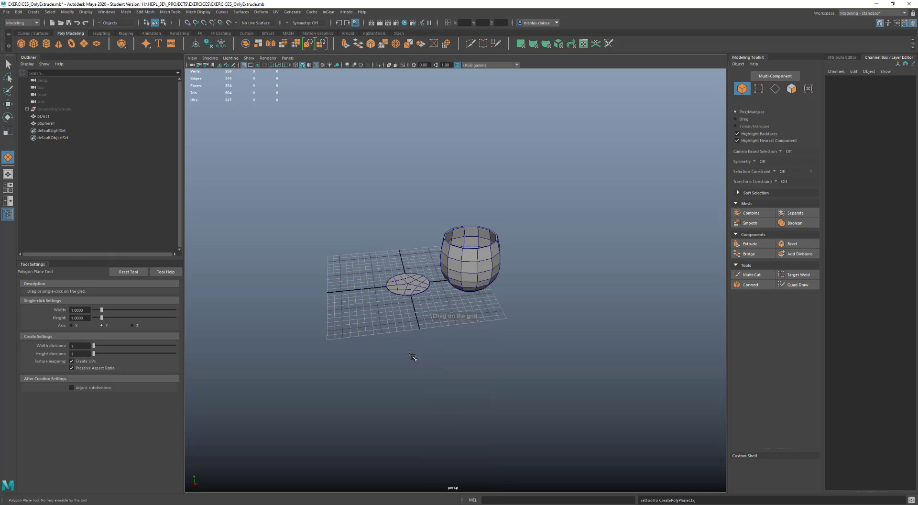
{"action": "left_click_drag", "start_coordinate": [393, 331], "coordinate": [698, 403]}
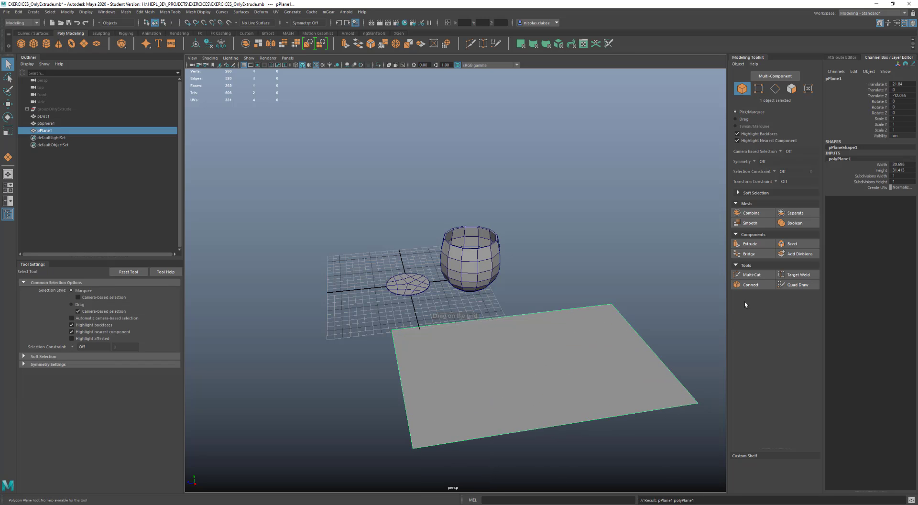
Set the plane's subdivisions to 3 in width and 5 in height
{"action": "left_click_drag", "start_coordinate": [860, 176], "coordinate": [861, 181]}
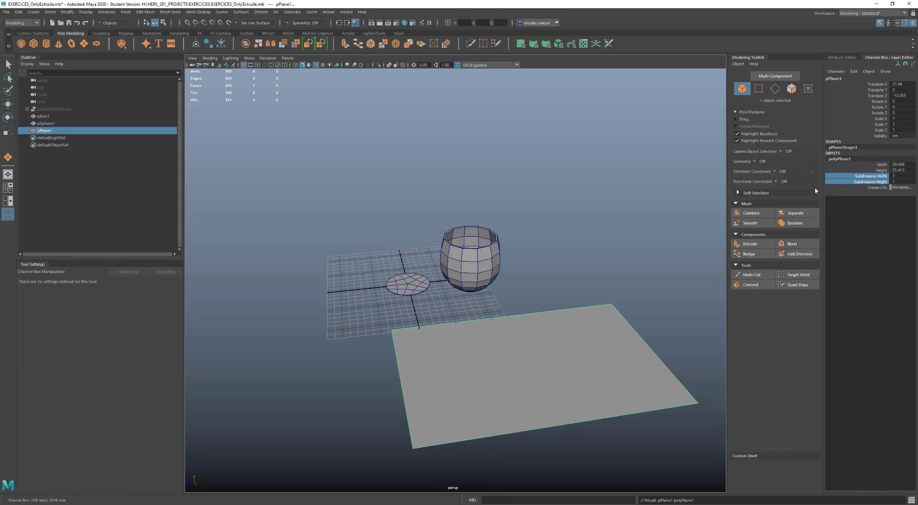
{"action": "middle_click_drag", "start_coordinate": [545, 222], "coordinate": [554, 221]}
{"action": "left_click", "coordinate": [856, 182]}
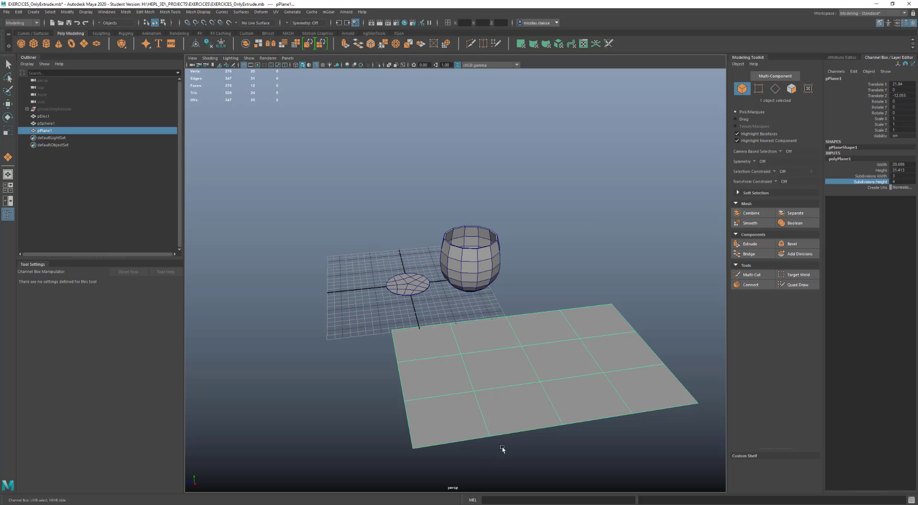
{"action": "left_click_drag", "start_coordinate": [506, 410], "coordinate": [497, 418], "text": "alt"}
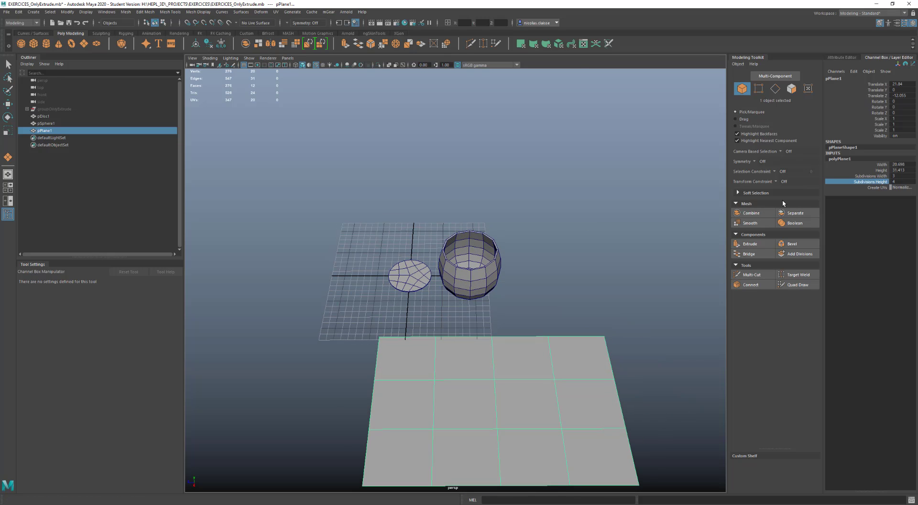
{"action": "middle_click_drag", "start_coordinate": [484, 300], "coordinate": [450, 421]}
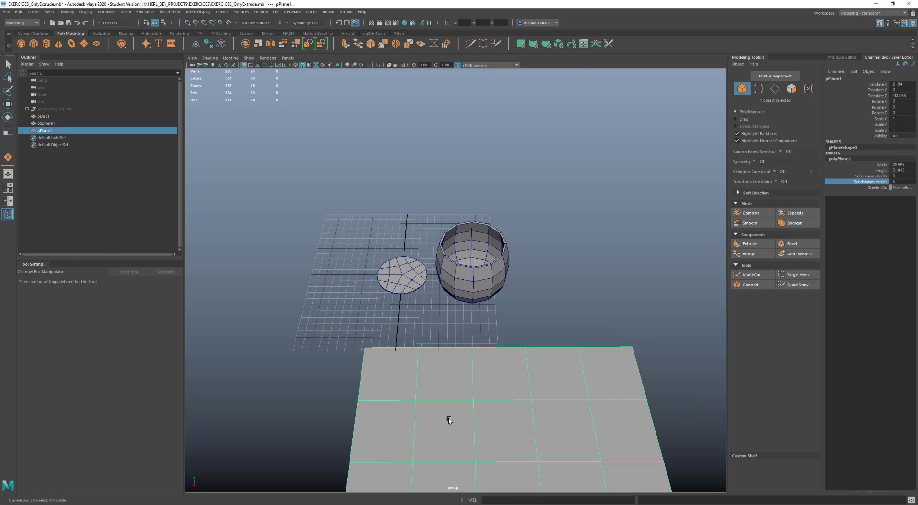
Delete the middle and front faces of the plane's second column and the middle face of its fourth column
{"action": "right_click_drag", "start_coordinate": [450, 421], "coordinate": [436, 399], "text": "alt"}
{"action": "right_click_drag", "start_coordinate": [447, 368], "coordinate": [450, 343]}
{"action": "left_click", "coordinate": [449, 368]}
{"action": "key", "text": "q"}
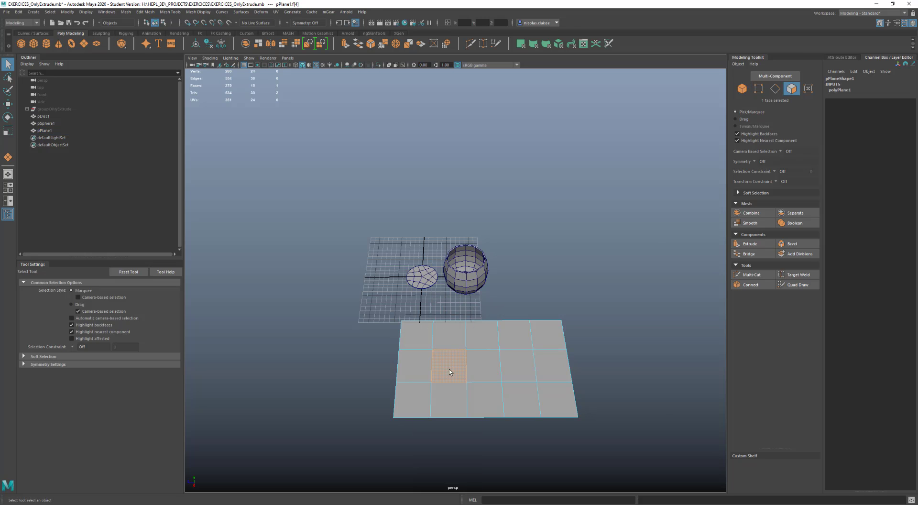
{"action": "key", "text": "Delete"}
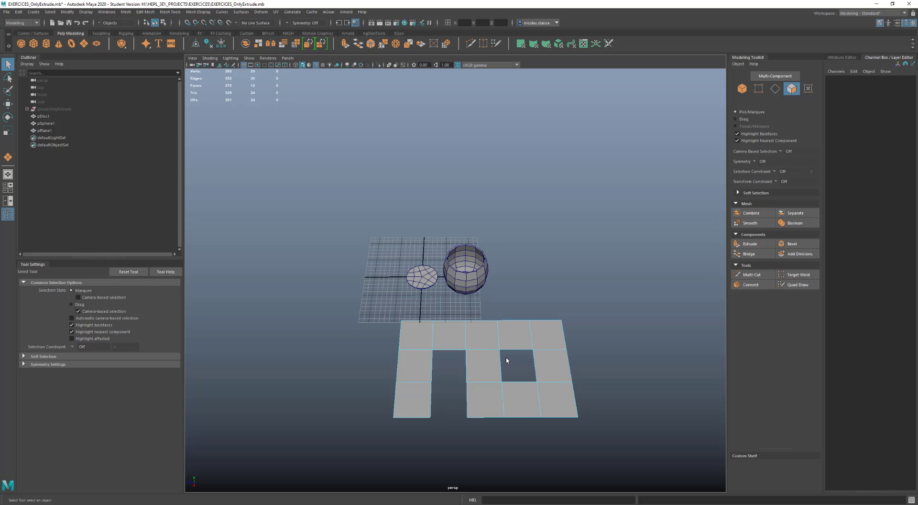
Widen the plane's open notch by moving the three vertices on its outer side along Z to about -0.96
{"action": "right_click_drag", "start_coordinate": [508, 348], "coordinate": [436, 348]}
{"action": "left_click_drag", "start_coordinate": [412, 336], "coordinate": [414, 335]}
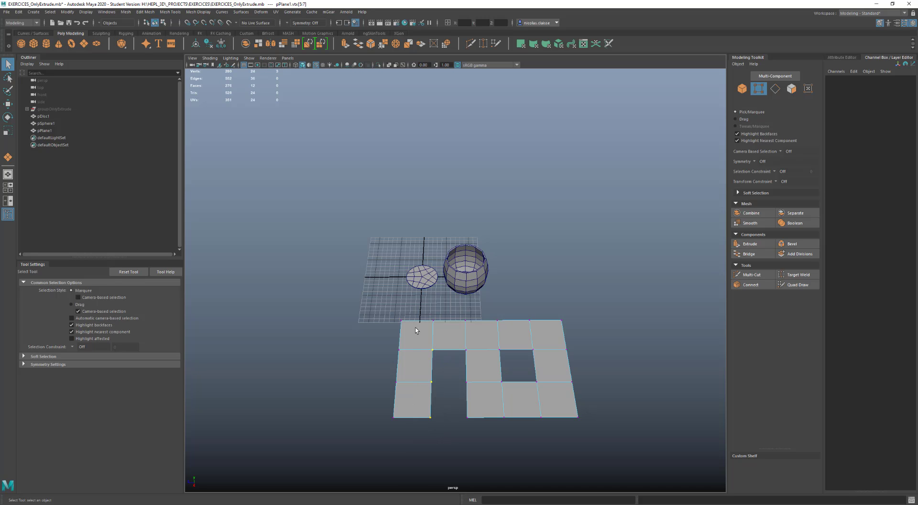
{"action": "key", "text": "w"}
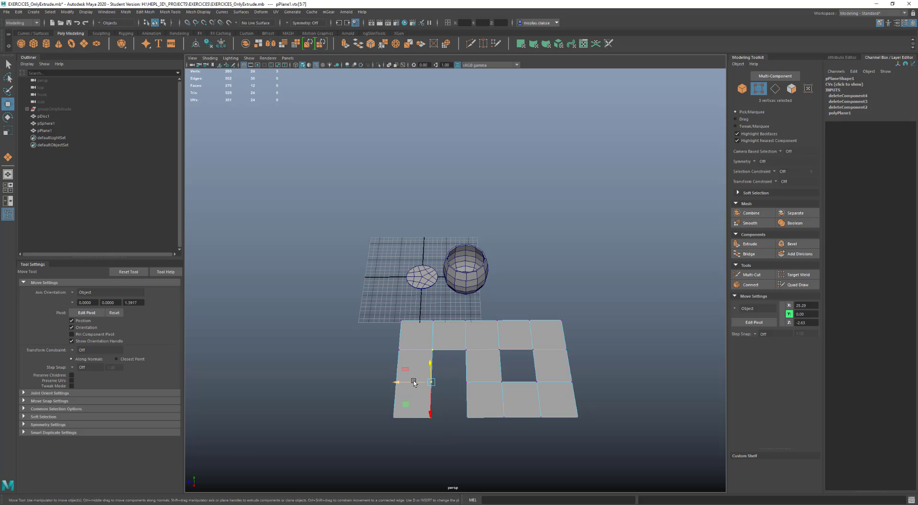
{"action": "left_click_drag", "start_coordinate": [409, 382], "coordinate": [400, 382]}
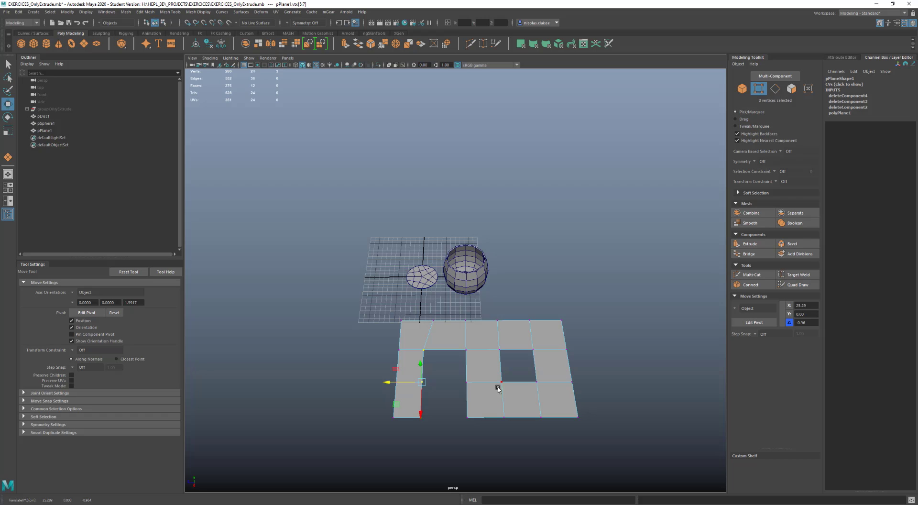
Enlarge the plane's rectangular hole by moving its front edge outward and scaling its four corner vertices wider along Z
{"action": "left_click_drag", "start_coordinate": [490, 389], "coordinate": [538, 373]}
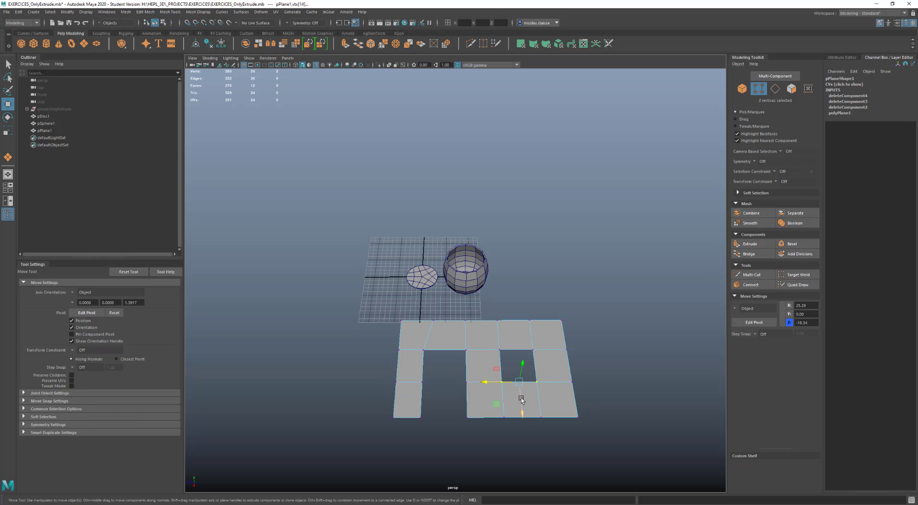
{"action": "left_click_drag", "start_coordinate": [522, 404], "coordinate": [544, 333]}
{"action": "key", "text": "r"}
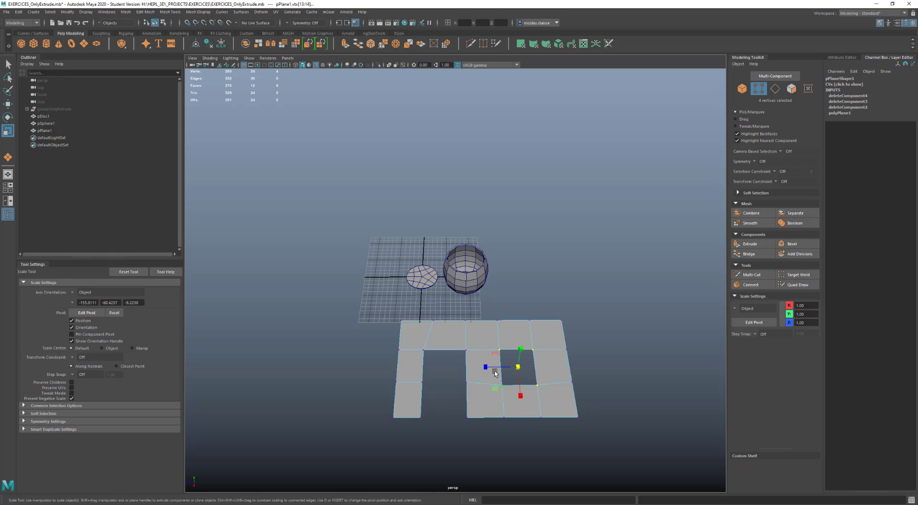
{"action": "left_click_drag", "start_coordinate": [484, 368], "coordinate": [480, 368]}
{"action": "key", "text": "F8"}
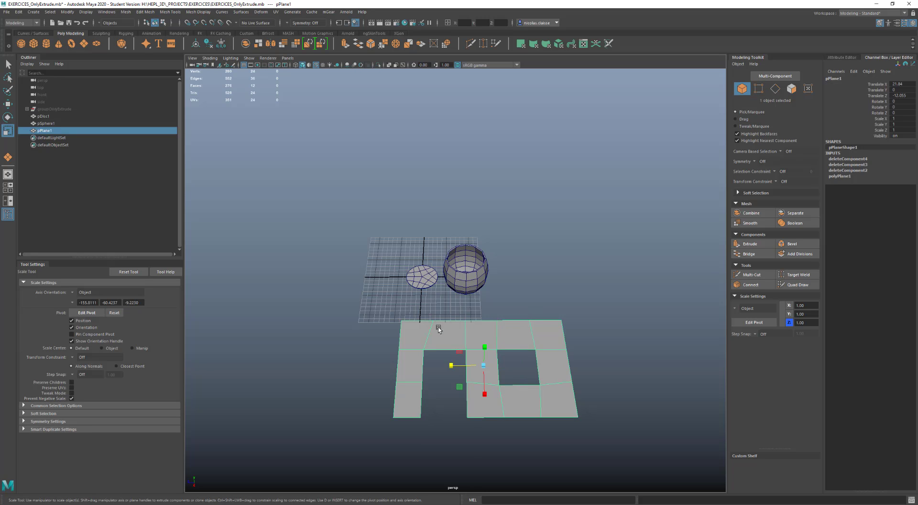
Snap the back-edge vertex behind the notch in line with the notch's moved side along Z
{"action": "right_click_drag", "start_coordinate": [438, 329], "coordinate": [418, 329]}
{"action": "left_click", "coordinate": [432, 313]}
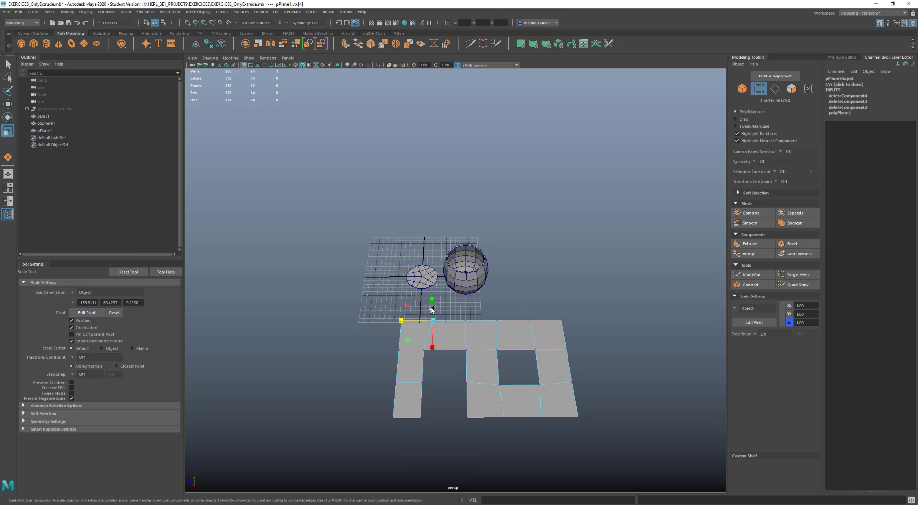
{"action": "key", "text": "w"}
{"action": "key", "text": "v"}
{"action": "left_click_drag", "start_coordinate": [434, 311], "coordinate": [422, 354]}
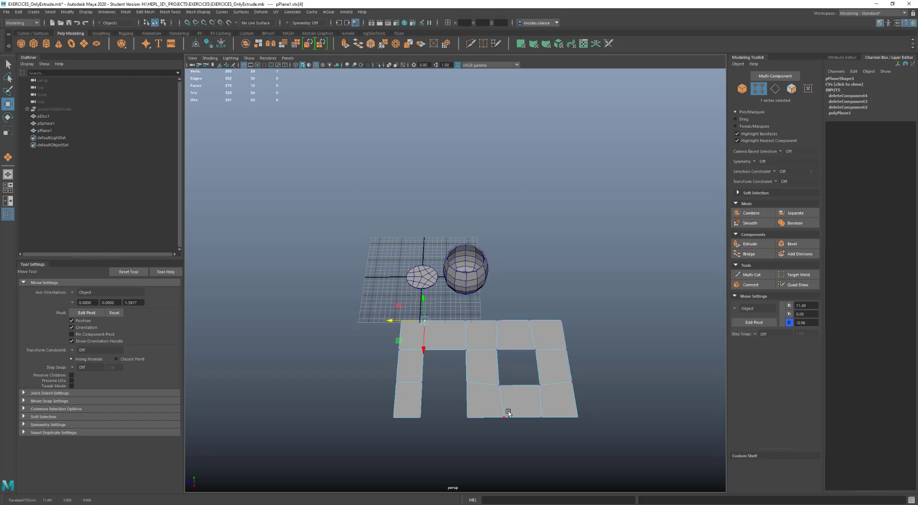
Align the front- and back-edge vertices beside the plane's rectangular hole with the hole's sides along Z, finishing in object mode
{"action": "left_click", "coordinate": [513, 426]}
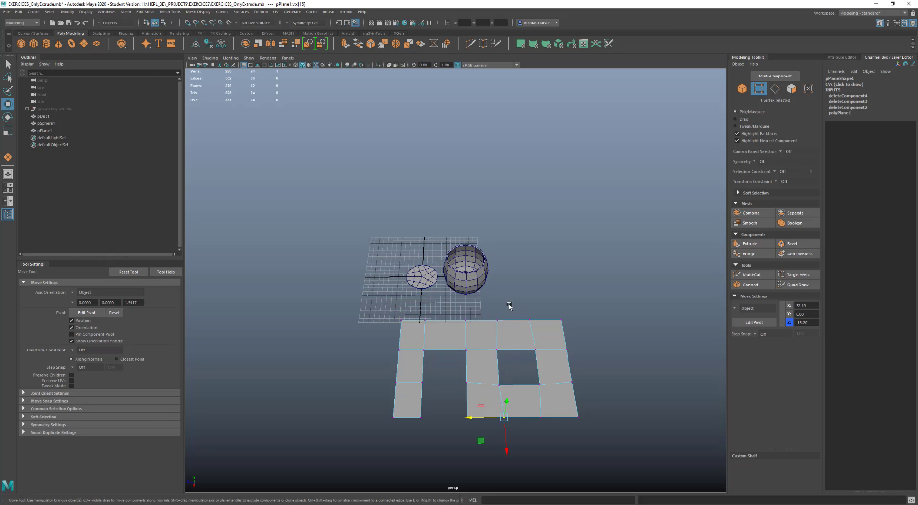
{"action": "left_click_drag", "start_coordinate": [507, 305], "coordinate": [490, 364]}
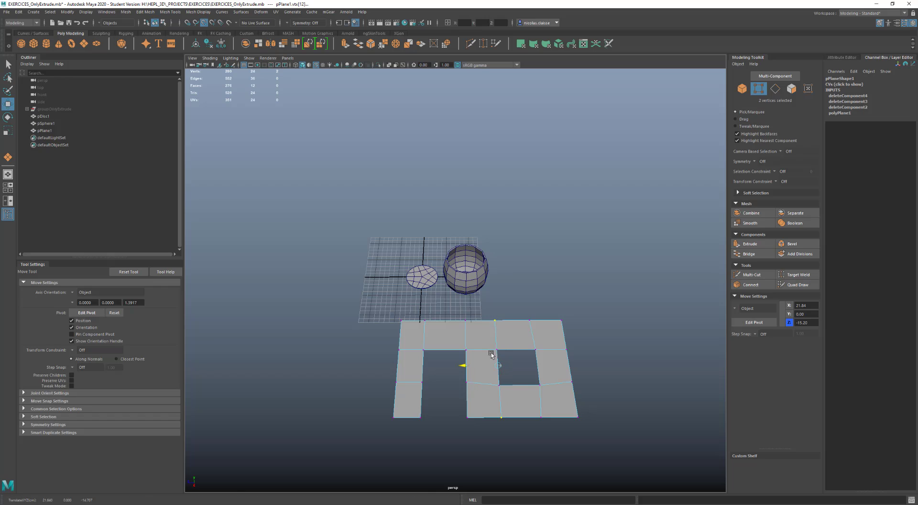
{"action": "left_click", "coordinate": [529, 320]}
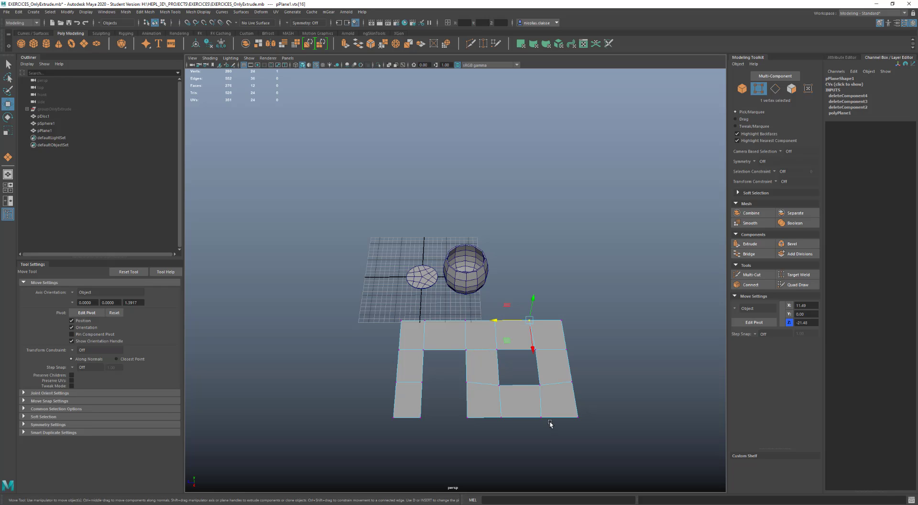
{"action": "key", "text": "F8"}
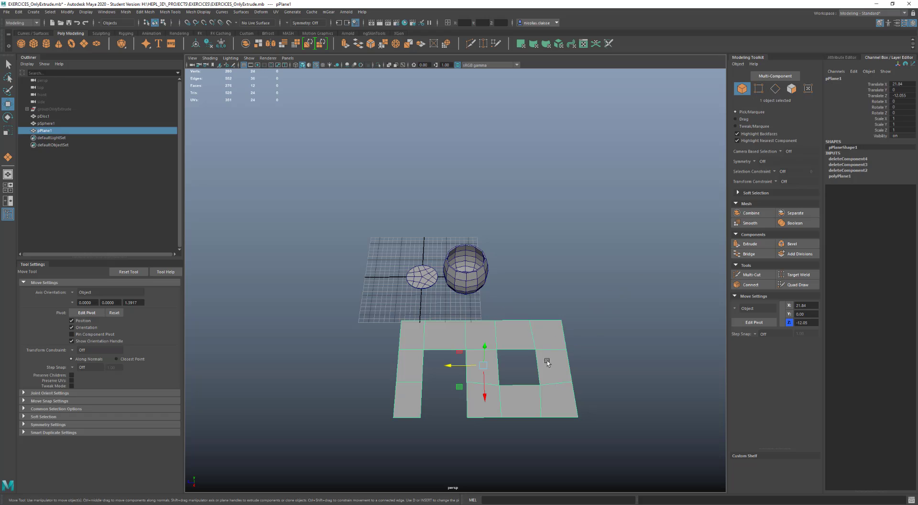
Extrude all faces of the cut-out plane with a Local Translate Z of about 0.961, finishing in object mode
{"action": "right_click_drag", "start_coordinate": [566, 318], "coordinate": [563, 339], "text": "shift"}
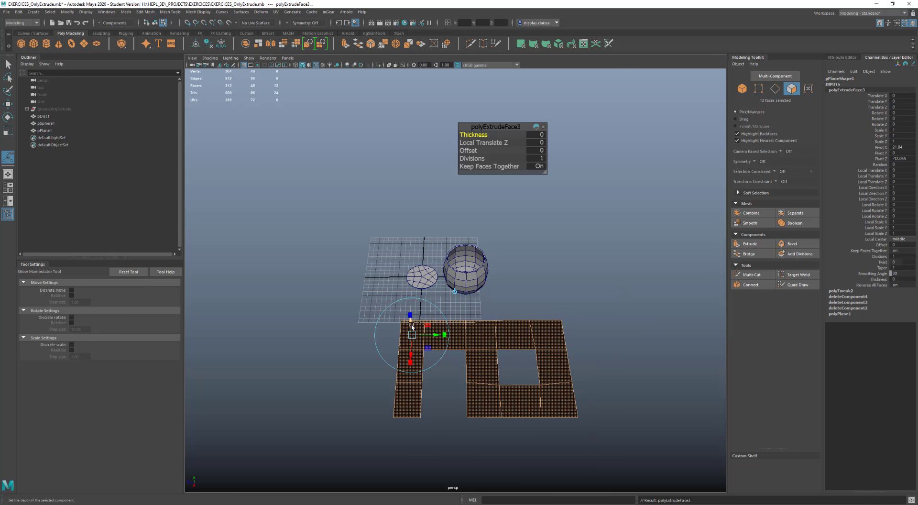
{"action": "left_click_drag", "start_coordinate": [412, 327], "coordinate": [513, 333]}
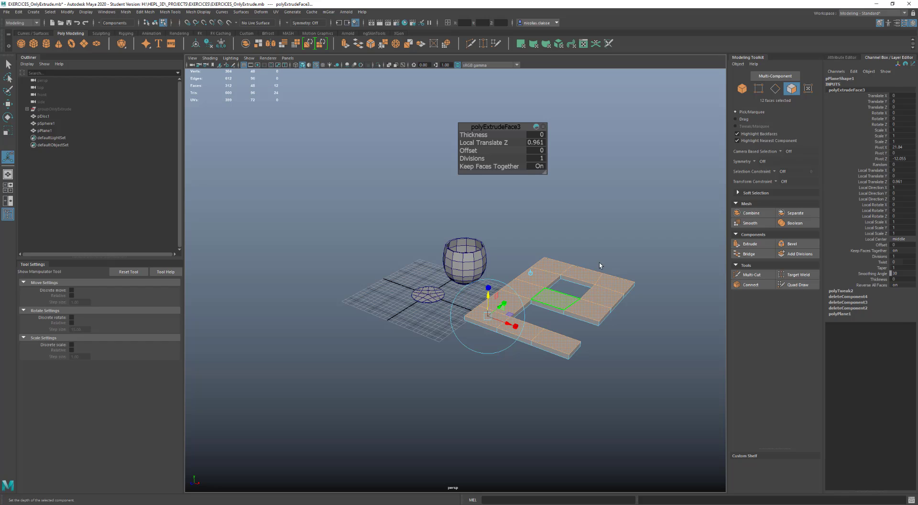
{"action": "key", "text": "F8"}
{"action": "key", "text": "q"}
{"action": "scroll", "coordinate": [546, 325], "scroll_direction": "up", "scroll_amount": 6}
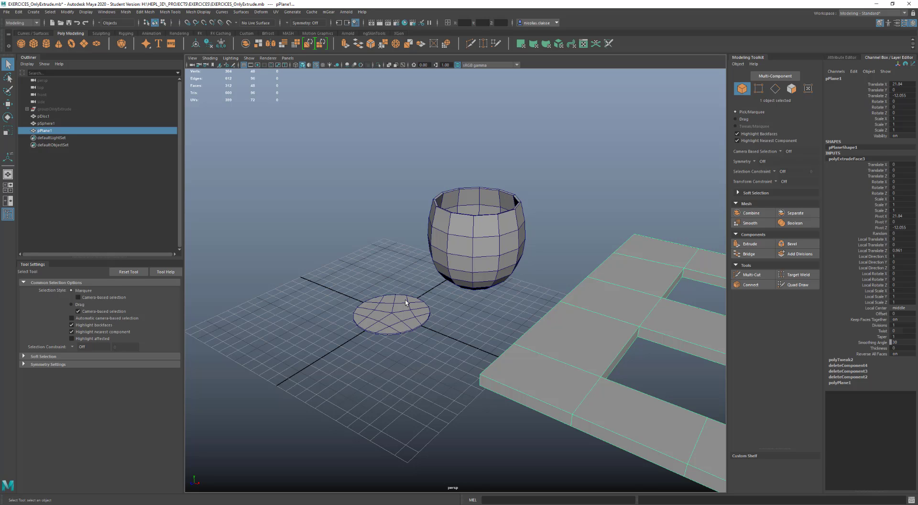
{"action": "scroll", "coordinate": [415, 348], "scroll_direction": "down", "scroll_amount": 6}
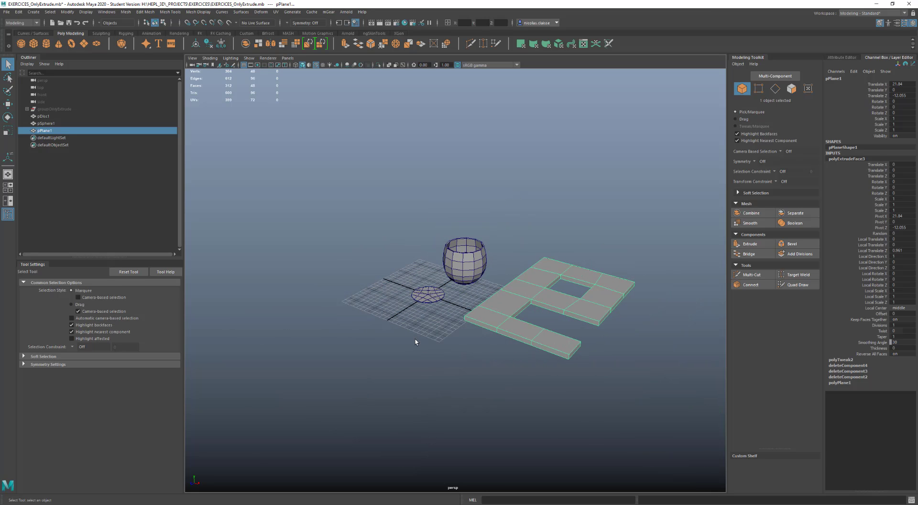
Draw a square polygon plane about 27.56 units wide beside the disc and set its width and height subdivisions to 15
{"action": "left_click", "coordinate": [386, 352]}
{"action": "right_click_drag", "start_coordinate": [386, 352], "coordinate": [356, 344], "text": "shift"}
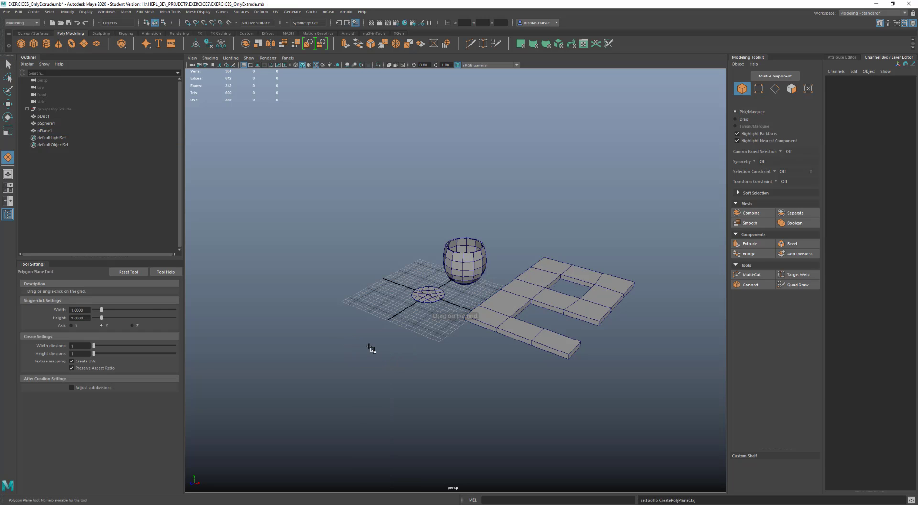
{"action": "left_click_drag", "start_coordinate": [362, 354], "coordinate": [424, 382]}
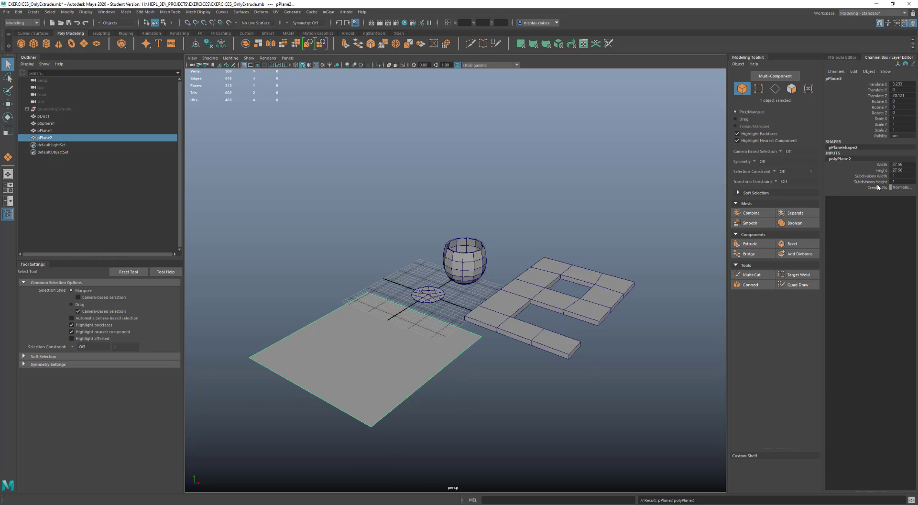
{"action": "left_click_drag", "start_coordinate": [872, 180], "coordinate": [872, 175]}
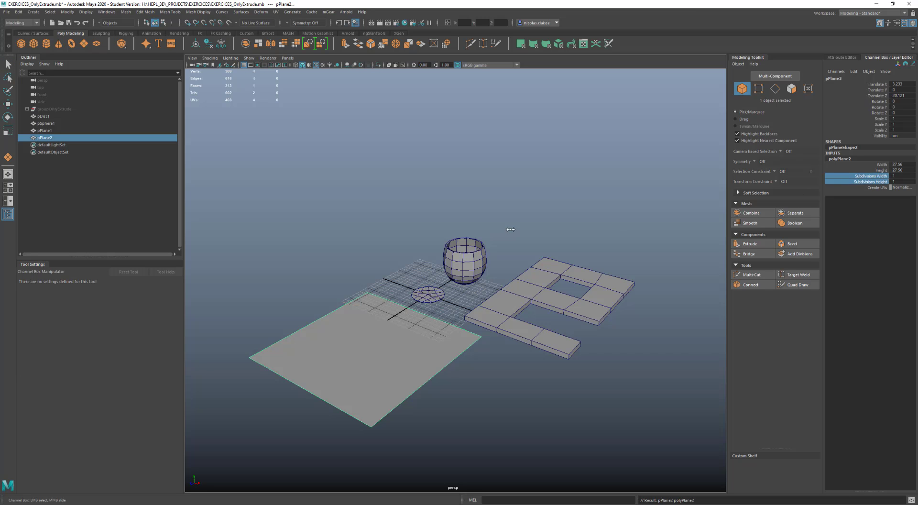
{"action": "middle_click_drag", "start_coordinate": [510, 229], "coordinate": [555, 231]}
Turn on Soft Select and deform the rear half of the new plane by moving two vertices vertically
{"action": "right_click_drag", "start_coordinate": [372, 319], "coordinate": [374, 341]}
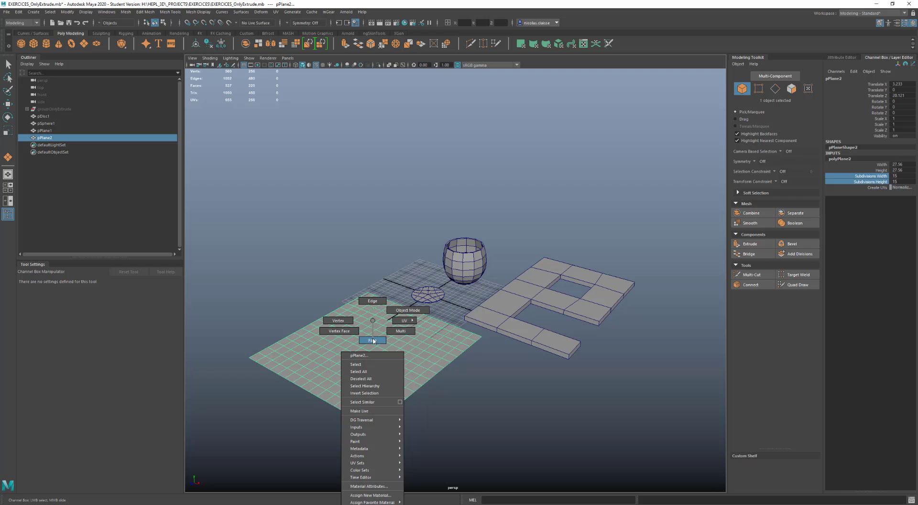
{"action": "right_click_drag", "start_coordinate": [373, 340], "coordinate": [345, 321]}
{"action": "left_click", "coordinate": [368, 323]}
{"action": "key", "text": "b"}
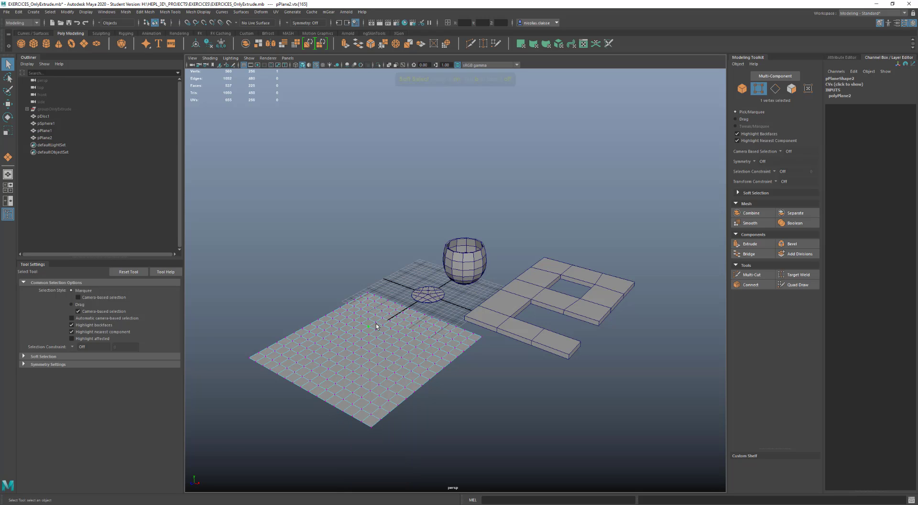
{"action": "key", "text": "w"}
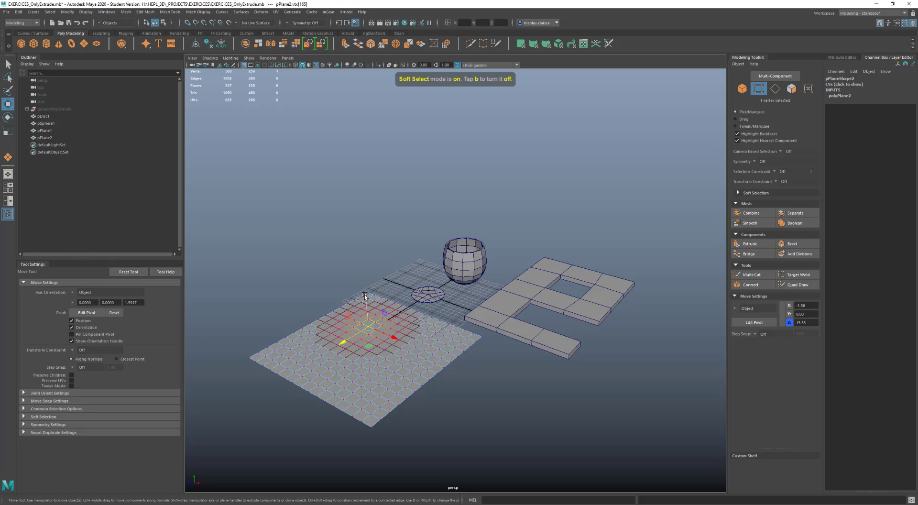
{"action": "left_click", "coordinate": [426, 349]}
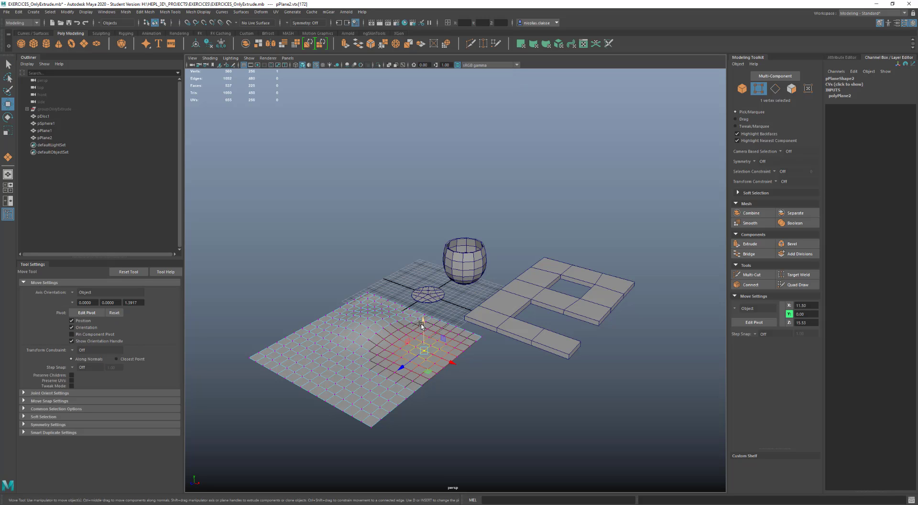
{"action": "left_click_drag", "start_coordinate": [423, 328], "coordinate": [526, 339]}
Raise two soft-selected vertices in the front half of the subdivided plane to make it wavy, finishing in object mode
{"action": "left_click", "coordinate": [308, 357]}
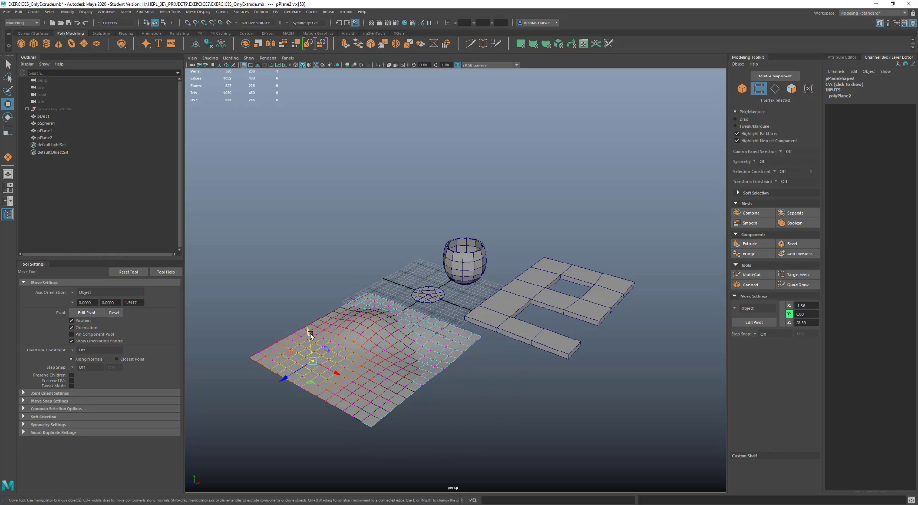
{"action": "left_click_drag", "start_coordinate": [311, 336], "coordinate": [310, 323]}
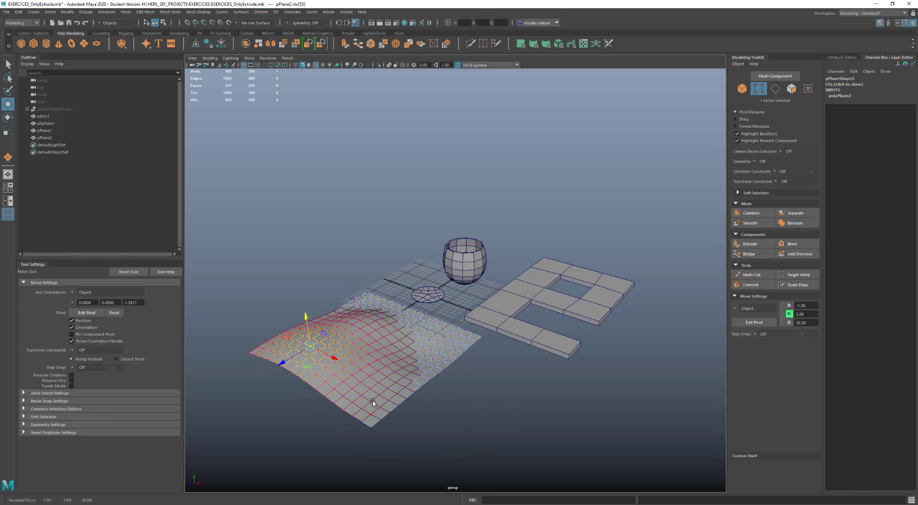
{"action": "left_click", "coordinate": [370, 374]}
{"action": "mouse_move", "coordinate": [368, 375]}
{"action": "left_mouse_down"}
{"action": "mouse_move", "coordinate": [368, 384]}
{"action": "mouse_move", "coordinate": [368, 363]}
{"action": "left_mouse_up"}
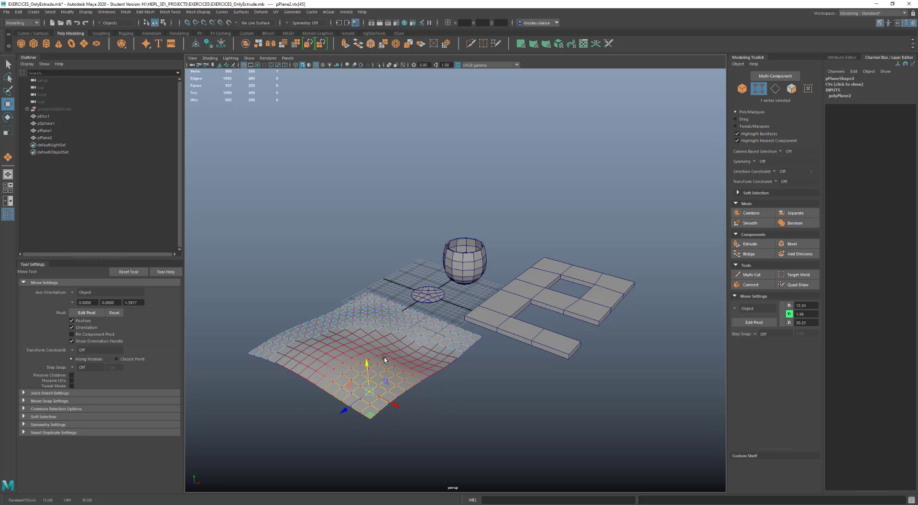
{"action": "key", "text": "F8"}
Extrude all faces of the wavy plane with a Thickness of 0.3, finishing in object mode
{"action": "scroll", "coordinate": [406, 338], "scroll_direction": "up", "scroll_amount": 2}
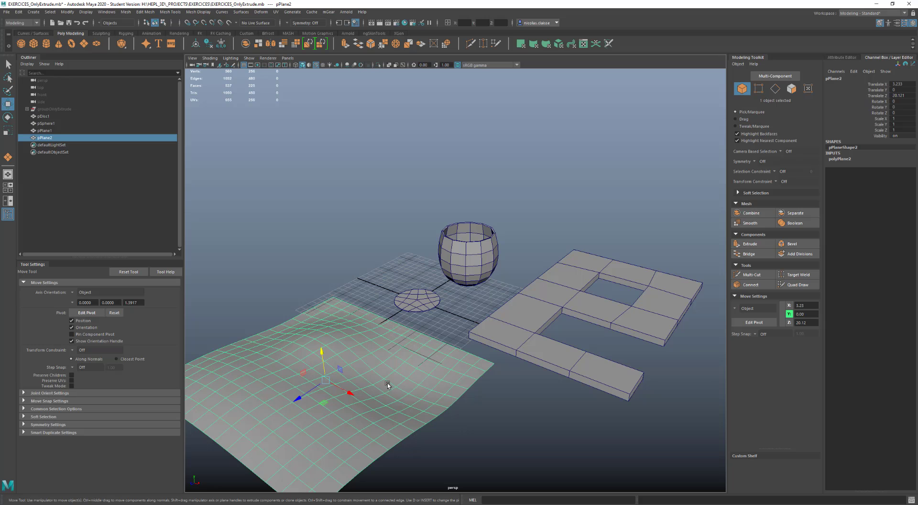
{"action": "left_click_drag", "start_coordinate": [406, 338], "coordinate": [470, 319], "text": "alt"}
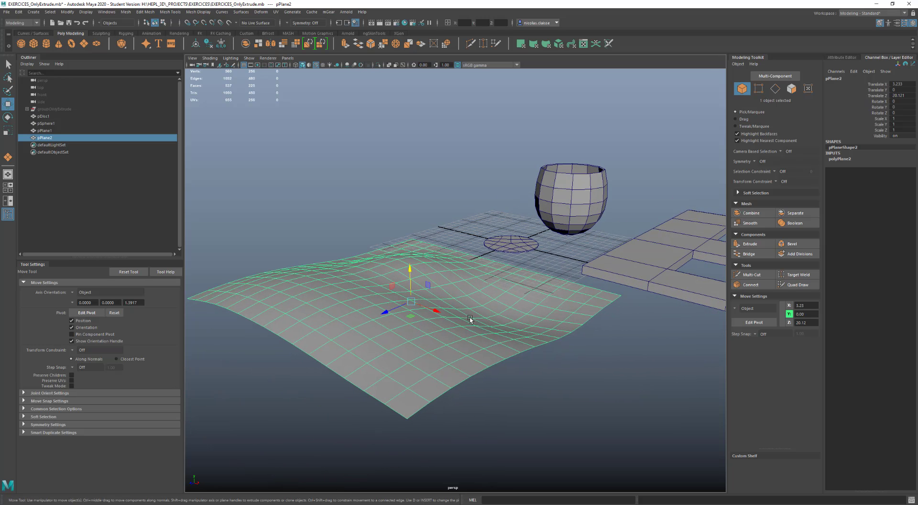
{"action": "right_click_drag", "start_coordinate": [471, 336], "coordinate": [471, 315], "text": "shift"}
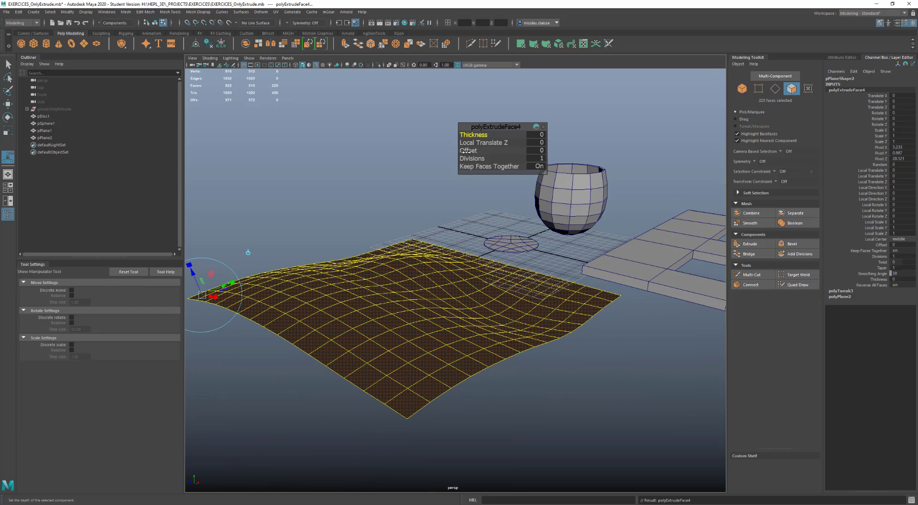
{"action": "left_click_drag", "start_coordinate": [463, 134], "coordinate": [466, 134]}
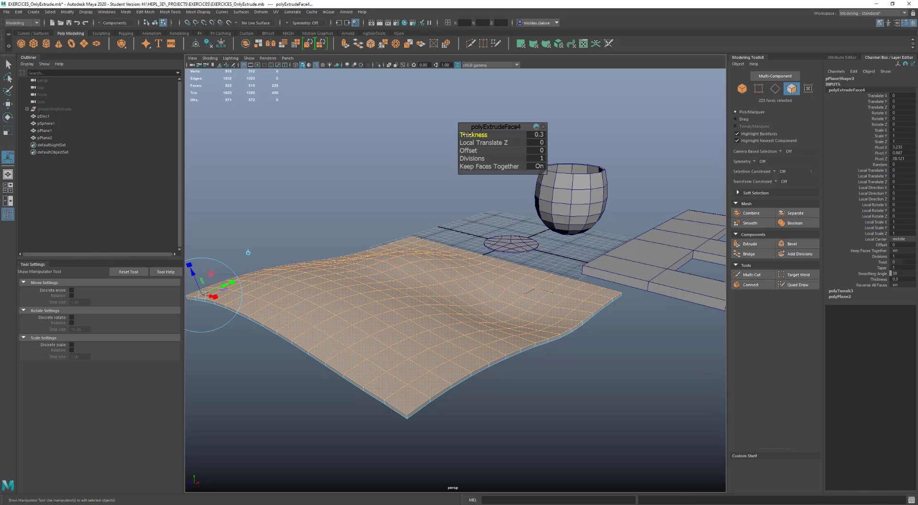
{"action": "key", "text": "F8"}
{"action": "key", "text": "q"}
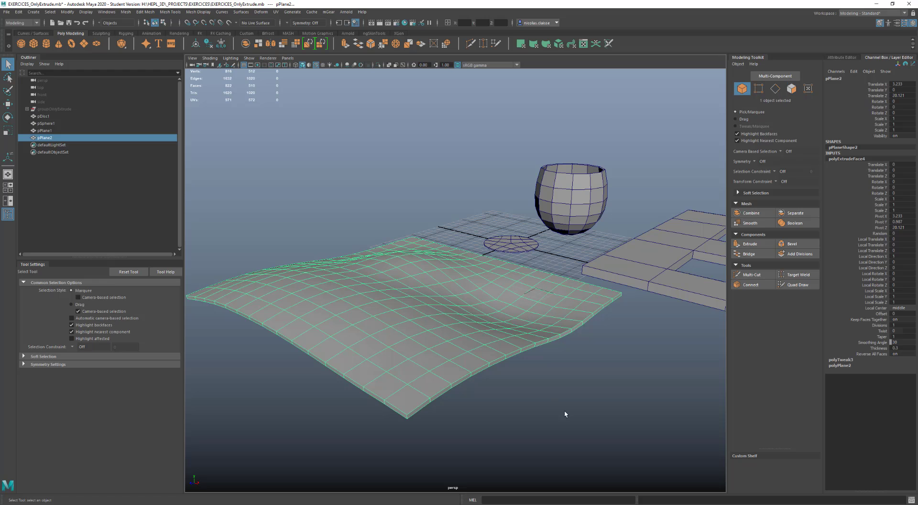
Delete the disc, the bowl, the cut-out plane and the wavy plane together
{"action": "left_click", "coordinate": [566, 410]}
{"action": "scroll", "coordinate": [497, 337], "scroll_direction": "down", "scroll_amount": 5}
{"action": "left_click_drag", "start_coordinate": [482, 339], "coordinate": [341, 234], "text": "alt"}
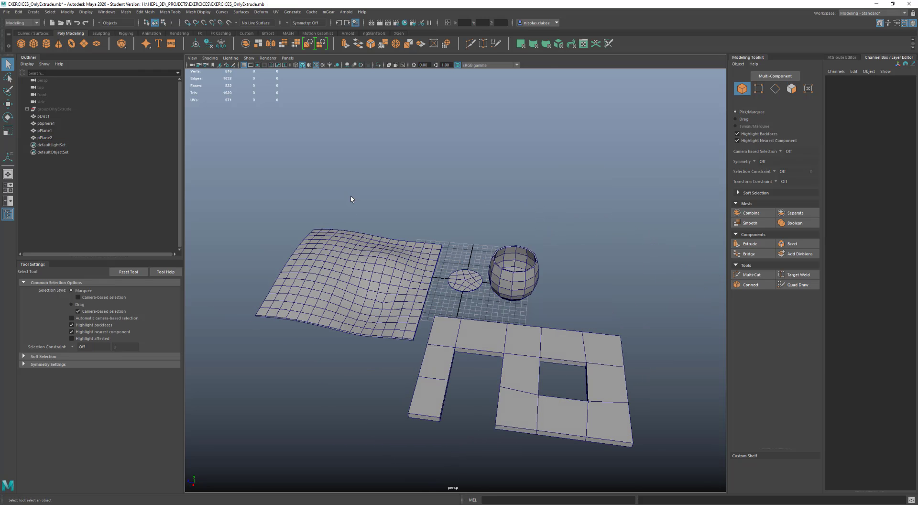
{"action": "left_click_drag", "start_coordinate": [352, 199], "coordinate": [580, 408]}
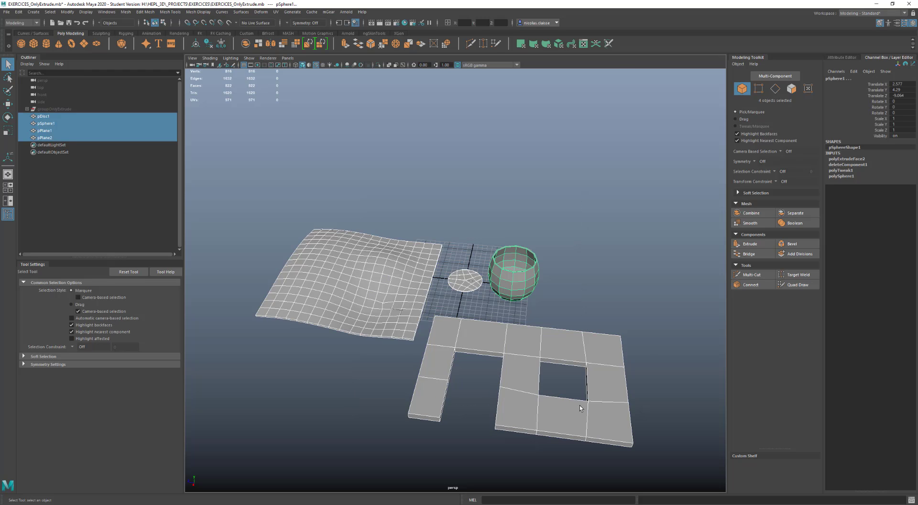
{"action": "key", "text": "Delete"}
Create a polygon cube about 10.24 units per side near the centre of the empty grid
{"action": "scroll", "coordinate": [472, 301], "scroll_direction": "up", "scroll_amount": 5}
{"action": "left_click_drag", "start_coordinate": [473, 303], "coordinate": [460, 249], "text": "alt"}
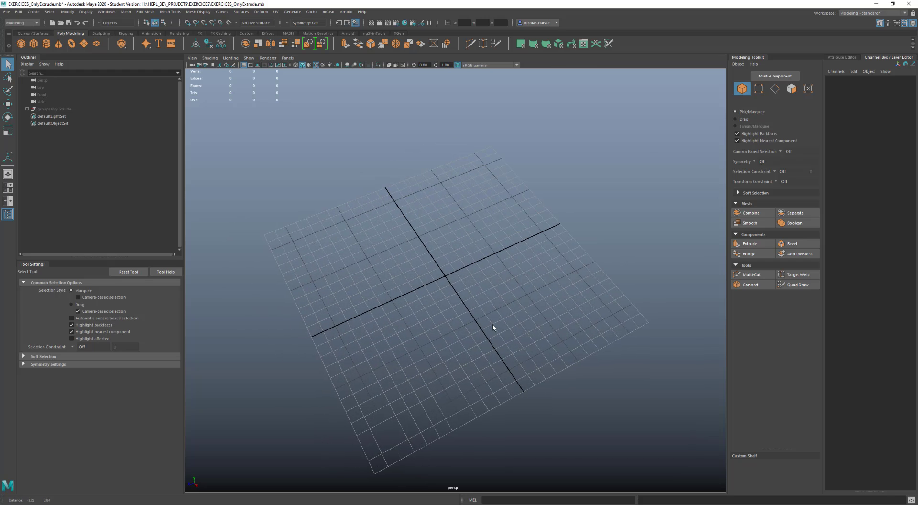
{"action": "right_click", "coordinate": [462, 318], "text": "shift"}
Switch the cube to vertex components and try Extrude Vertex on one of its upper corners
{"action": "right_click", "coordinate": [462, 242]}
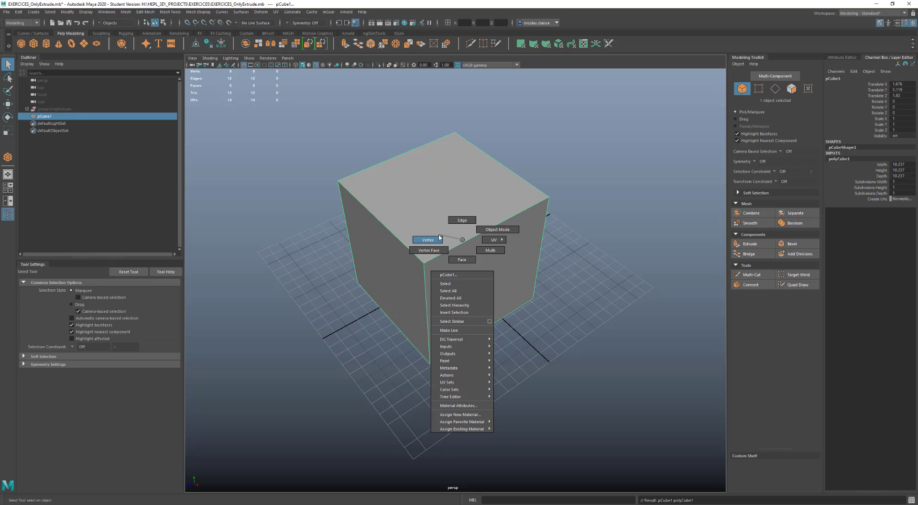
{"action": "left_click", "coordinate": [439, 240]}
{"action": "left_click", "coordinate": [548, 197]}
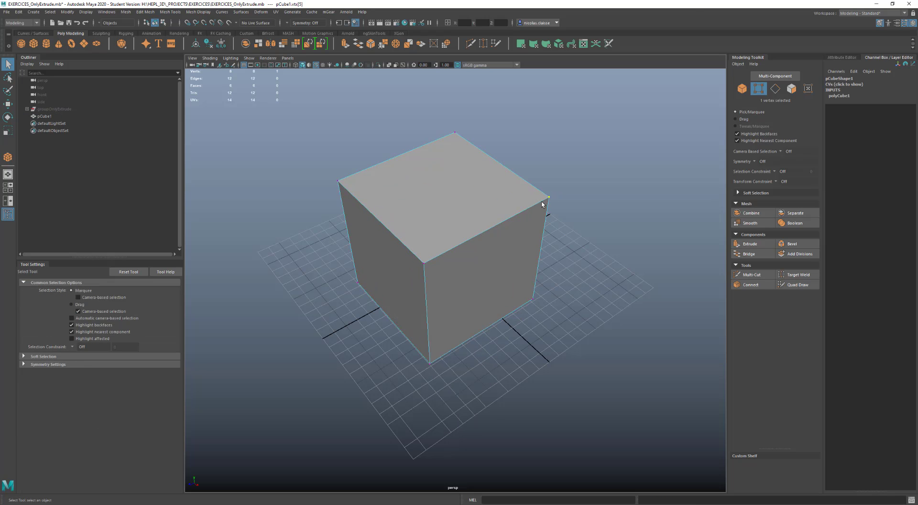
{"action": "right_click_drag", "start_coordinate": [542, 203], "coordinate": [543, 215], "text": "shift"}
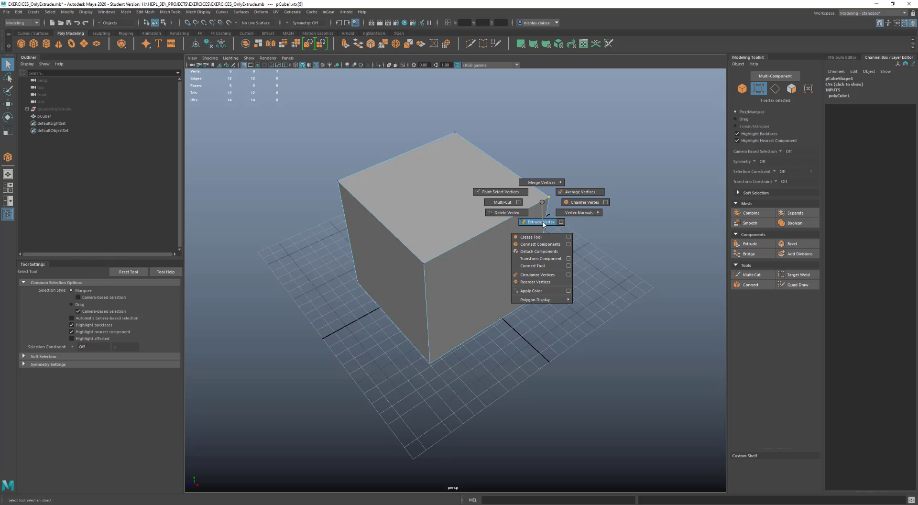
{"action": "left_click", "coordinate": [538, 222]}
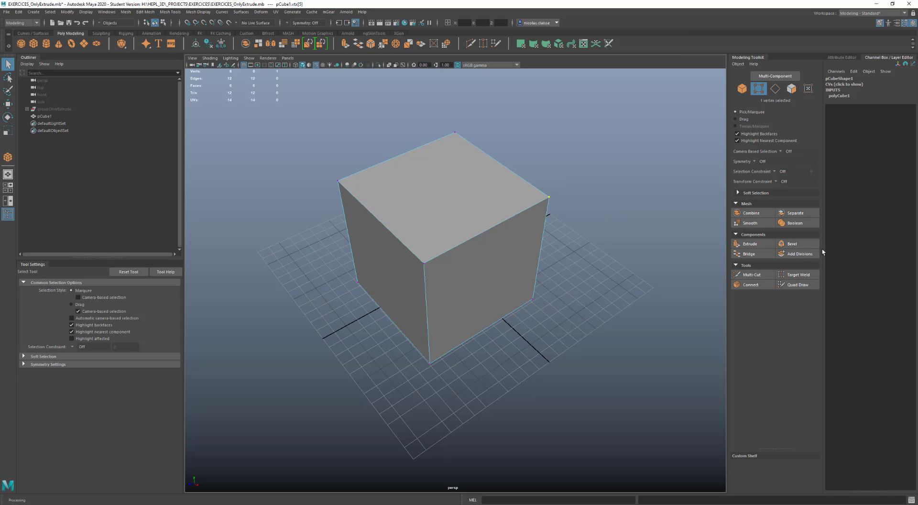
Set the cube's width, height and depth subdivisions to 3
{"action": "left_click", "coordinate": [839, 96]}
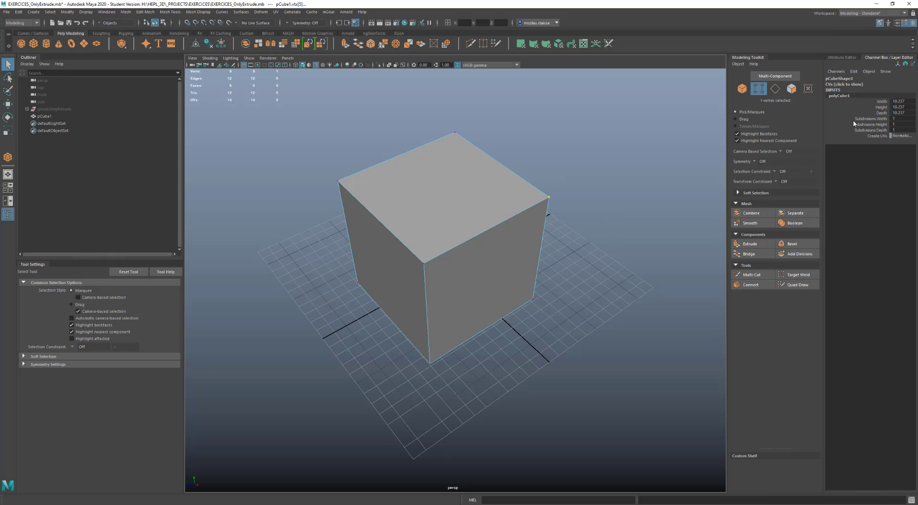
{"action": "left_click_drag", "start_coordinate": [855, 120], "coordinate": [855, 131]}
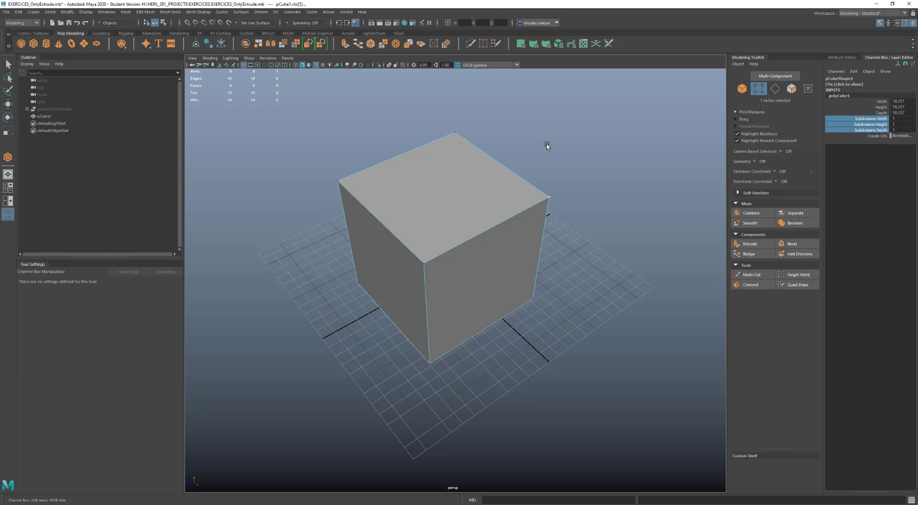
{"action": "middle_click_drag", "start_coordinate": [547, 146], "coordinate": [552, 142]}
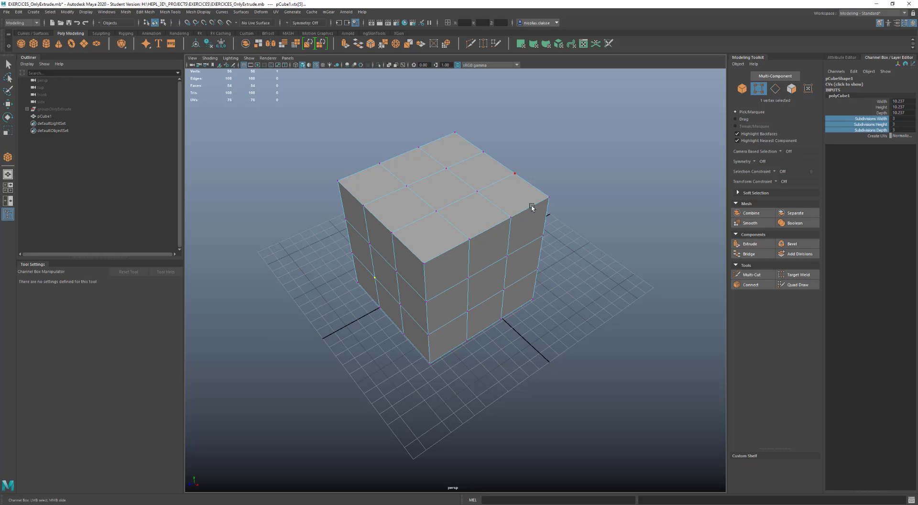
Extrude three vertices of the cube's top together: a corner, one on the border and one inside
{"action": "left_click", "coordinate": [548, 197]}
{"action": "key", "text": "Caps_Lock"}
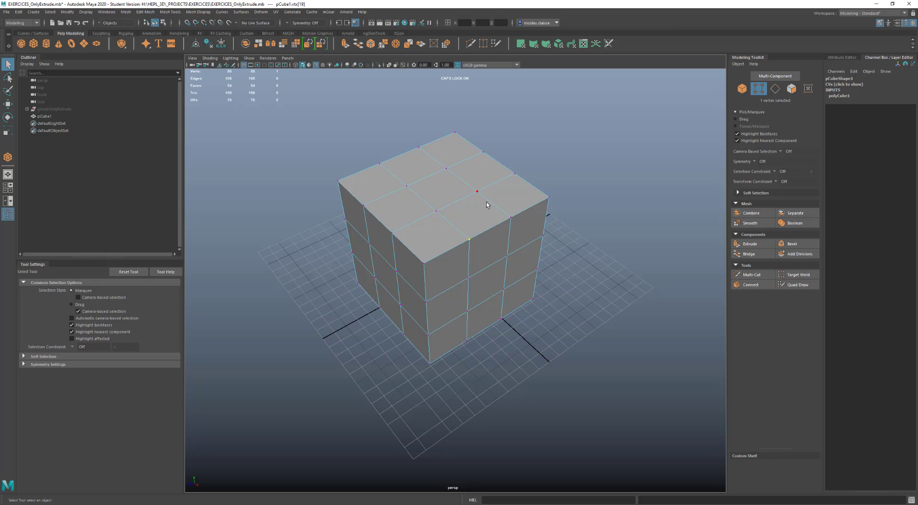
{"action": "left_click", "coordinate": [548, 199]}
{"action": "key", "text": "Caps_Lock"}
{"action": "left_click", "coordinate": [558, 199]}
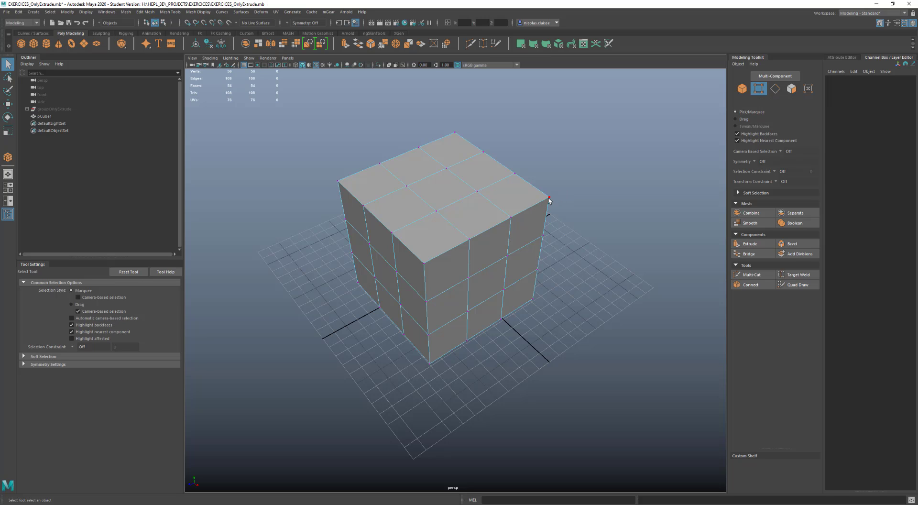
{"action": "left_click", "coordinate": [549, 199]}
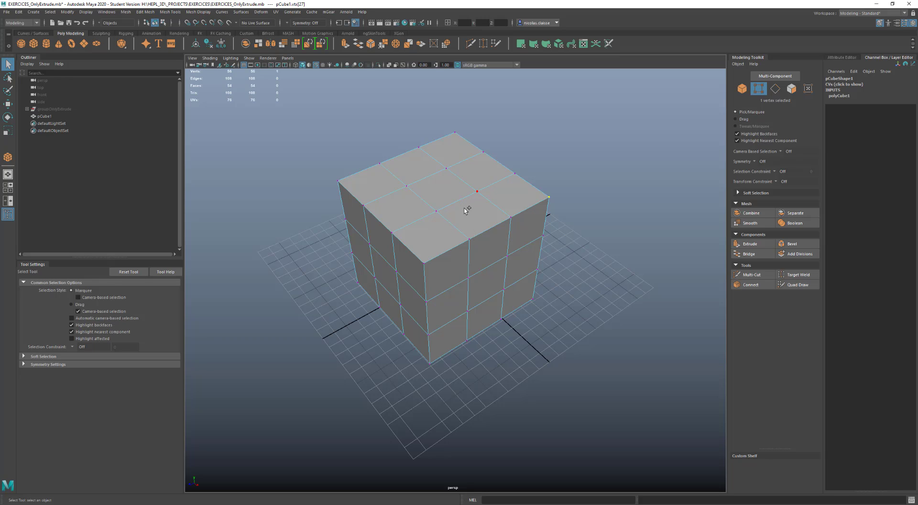
{"action": "left_click", "coordinate": [446, 169], "text": "shift"}
{"action": "right_click_drag", "start_coordinate": [469, 189], "coordinate": [469, 208], "text": "shift"}
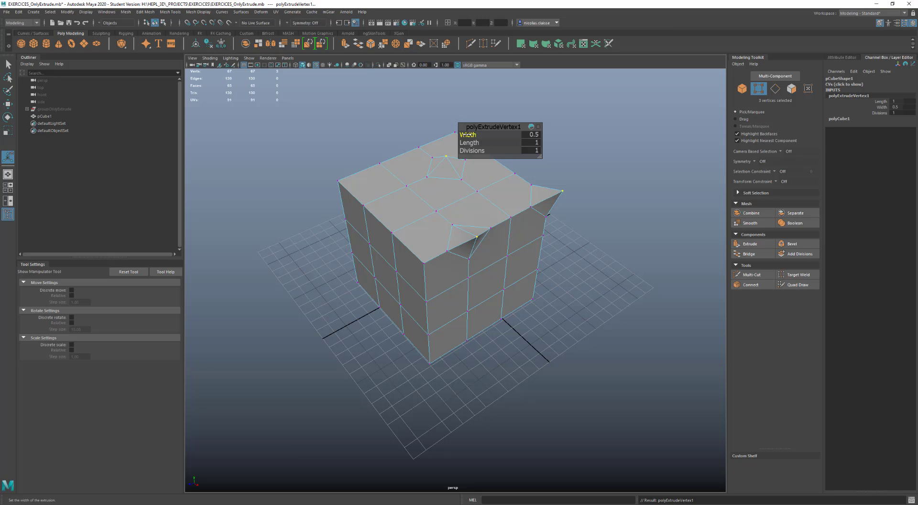
Set the vertex extrusion's width to 0.4 and its length to 0
{"action": "left_click_drag", "start_coordinate": [467, 134], "coordinate": [464, 132]}
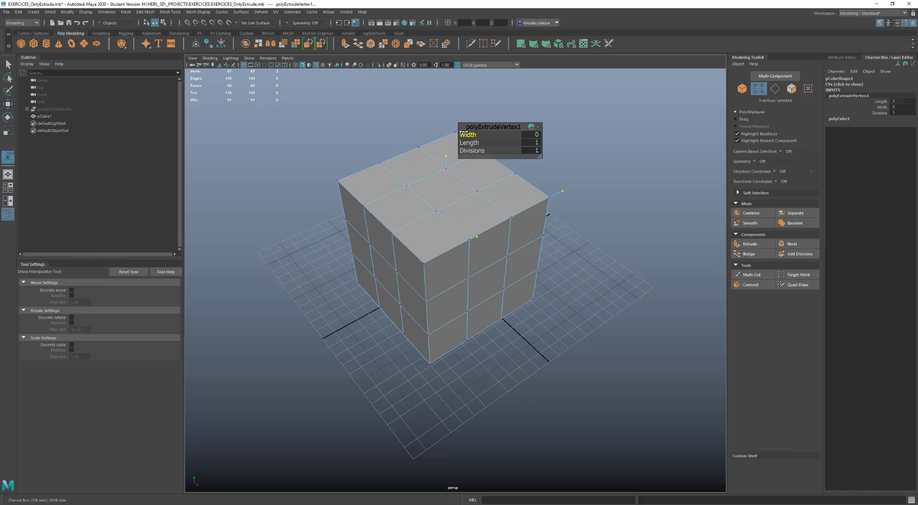
{"action": "left_click_drag", "start_coordinate": [465, 132], "coordinate": [467, 130]}
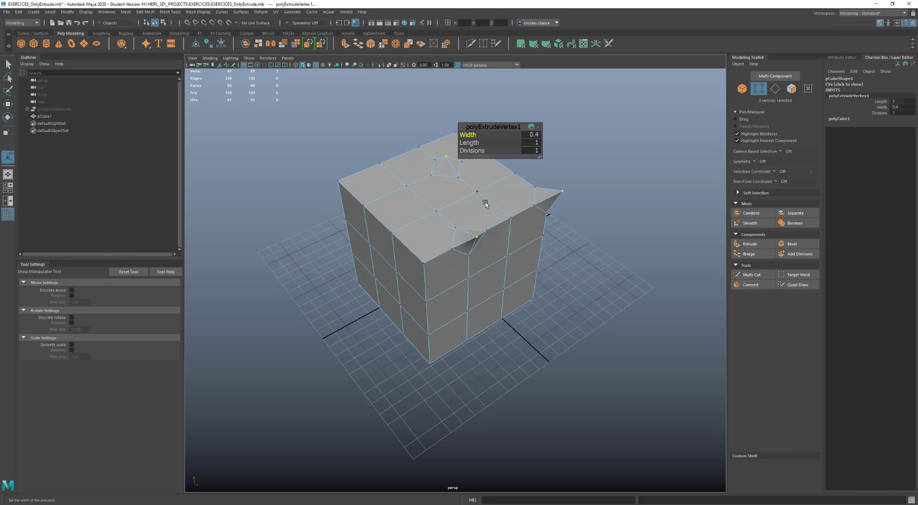
{"action": "left_click_drag", "start_coordinate": [487, 202], "coordinate": [506, 246], "text": "alt"}
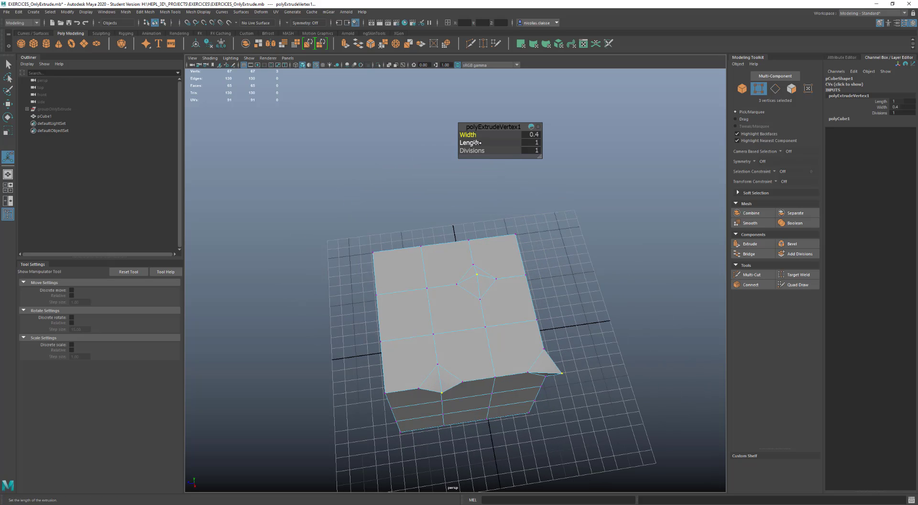
{"action": "left_click_drag", "start_coordinate": [477, 142], "coordinate": [473, 143]}
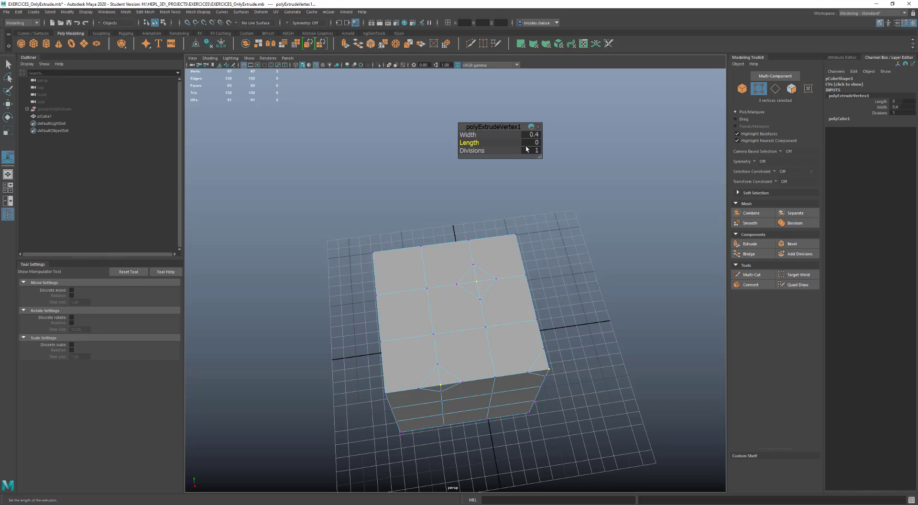
Inspect the cuts around the three extruded vertices, and undo the vertex extrusion
{"action": "left_click_drag", "start_coordinate": [430, 321], "coordinate": [439, 278], "text": "alt"}
{"action": "scroll", "coordinate": [439, 278], "scroll_direction": "up", "scroll_amount": 6}
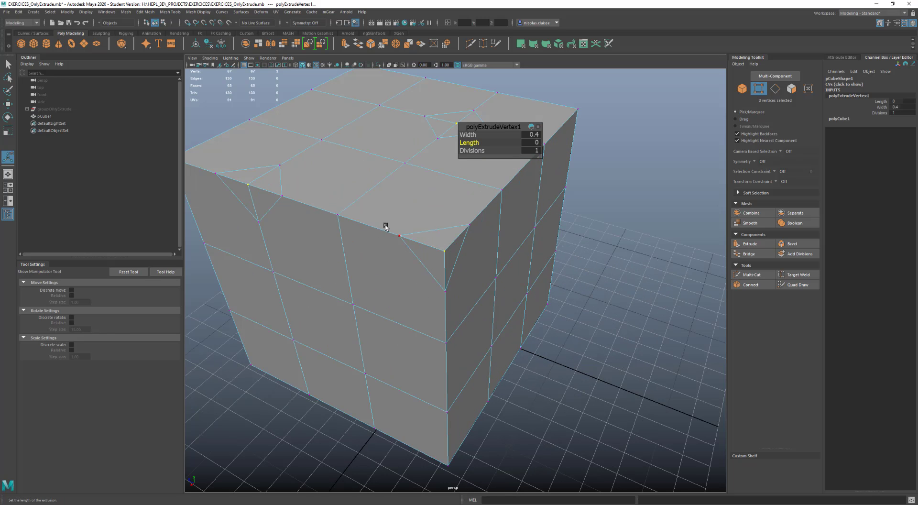
{"action": "left_click_drag", "start_coordinate": [420, 129], "coordinate": [393, 165], "text": "alt"}
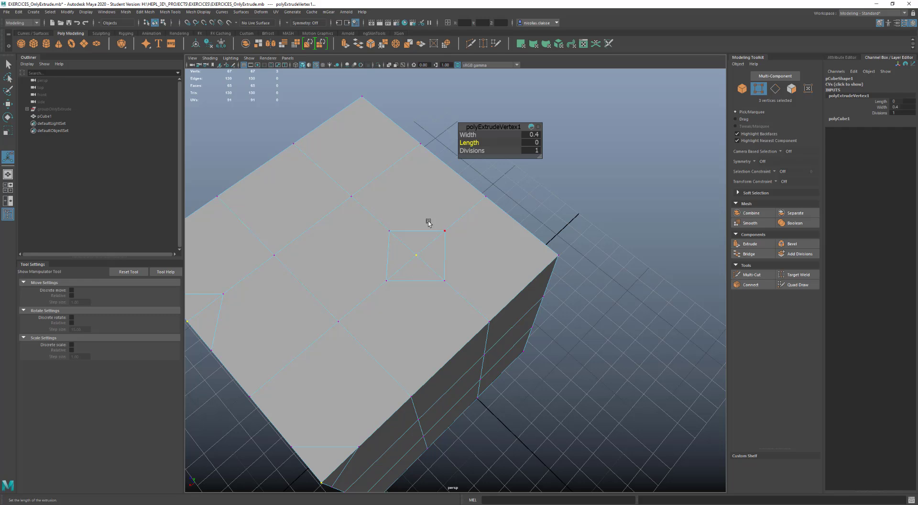
{"action": "scroll", "coordinate": [389, 258], "scroll_direction": "down", "scroll_amount": 5}
{"action": "left_click_drag", "start_coordinate": [381, 285], "coordinate": [418, 273], "text": "alt"}
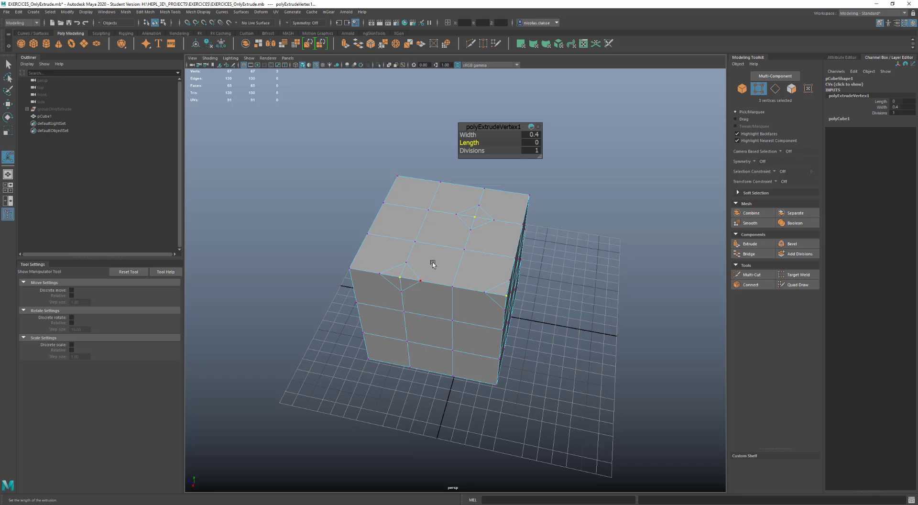
{"action": "key", "text": "ctrl+z"}
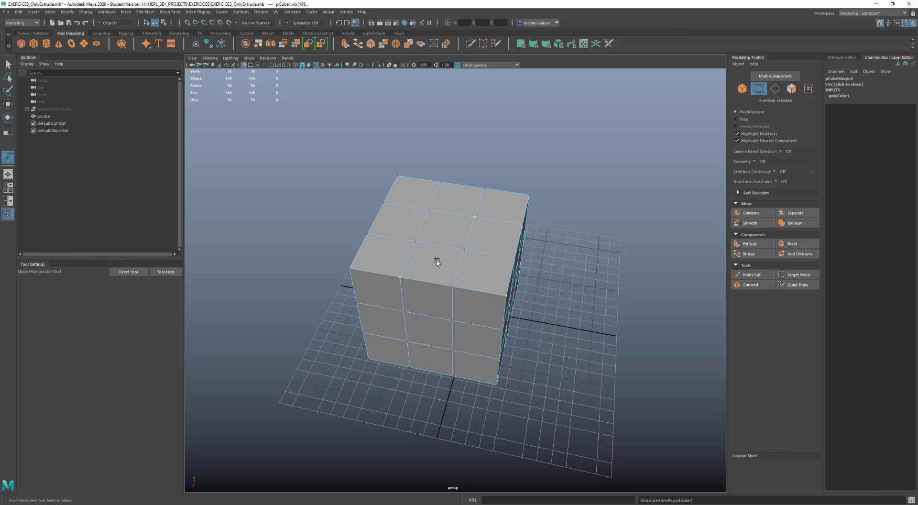
Switch the cube to edge components and extrude the middle edge of one top border outward about 3.23 units
{"action": "left_click", "coordinate": [437, 262], "text": "shift"}
{"action": "key", "text": "q"}
{"action": "right_click_drag", "start_coordinate": [478, 230], "coordinate": [492, 210]}
{"action": "left_click_drag", "start_coordinate": [506, 243], "coordinate": [422, 243], "text": "alt"}
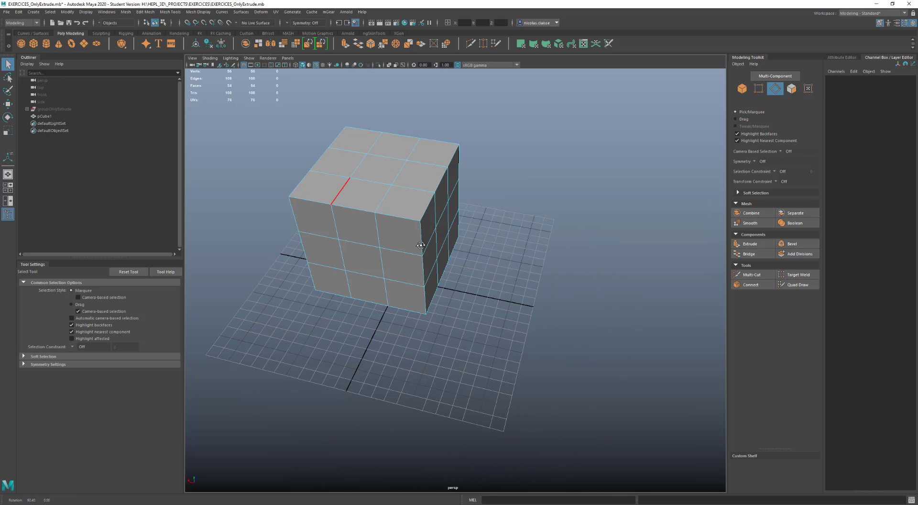
{"action": "left_click", "coordinate": [441, 187]}
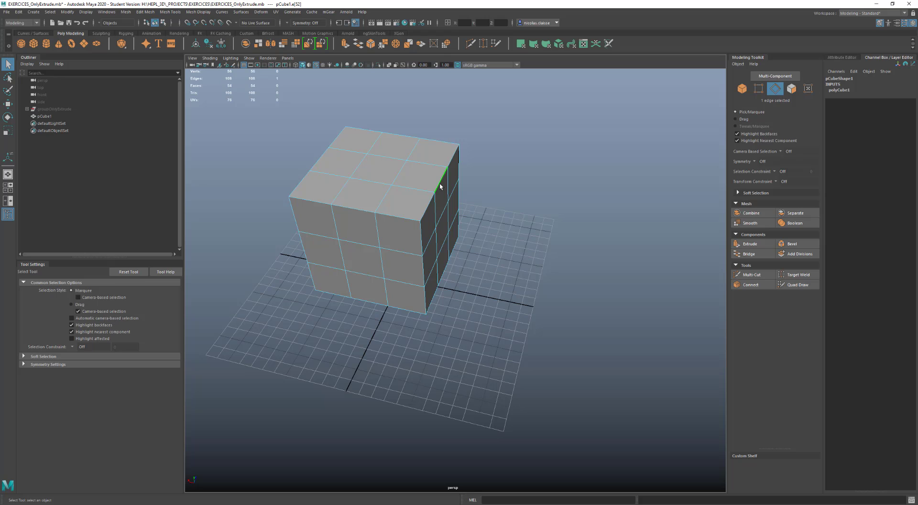
{"action": "right_click_drag", "start_coordinate": [441, 186], "coordinate": [442, 206], "text": "shift"}
{"action": "left_click_drag", "start_coordinate": [458, 192], "coordinate": [460, 207], "text": "alt"}
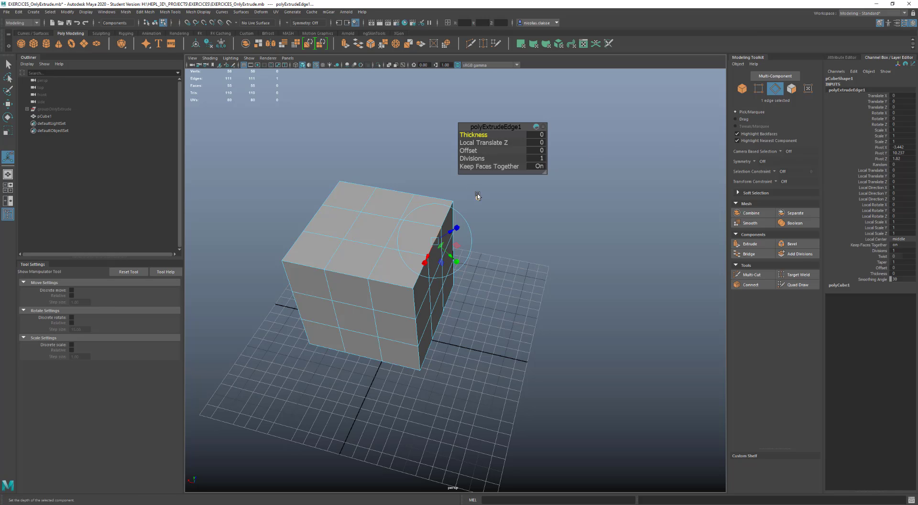
{"action": "left_click_drag", "start_coordinate": [433, 252], "coordinate": [452, 245]}
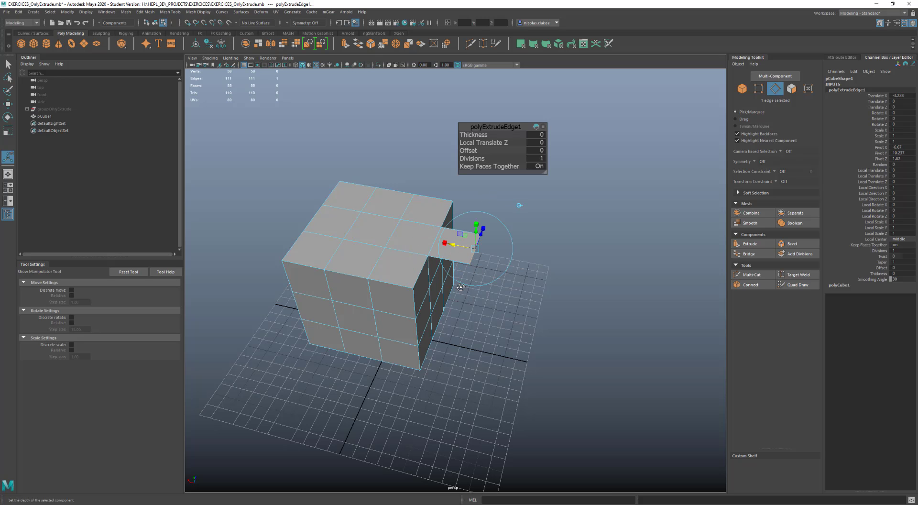
Inspect the extruded flap, return the cube to object mode and try the Sculpt tool on it
{"action": "left_click_drag", "start_coordinate": [461, 287], "coordinate": [383, 272], "text": "alt"}
{"action": "scroll", "coordinate": [420, 293], "scroll_direction": "up", "scroll_amount": 5}
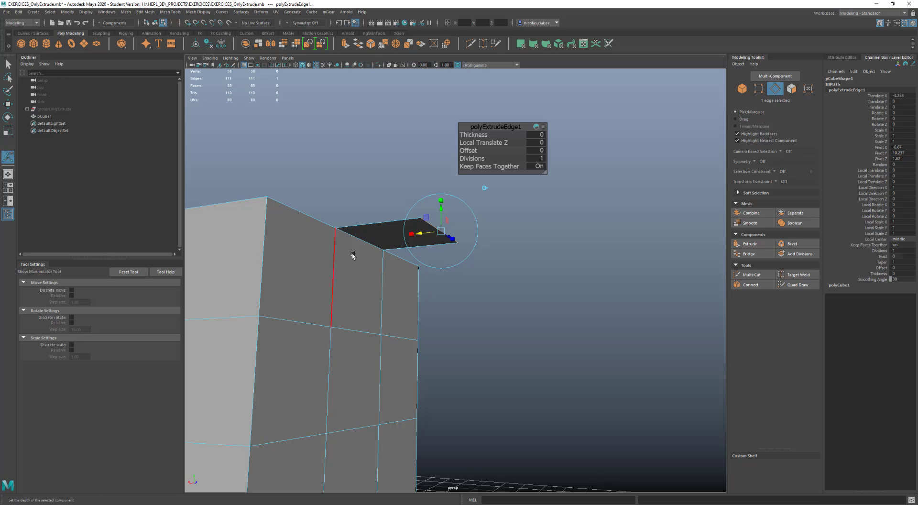
{"action": "left_click_drag", "start_coordinate": [353, 257], "coordinate": [342, 274], "text": "alt"}
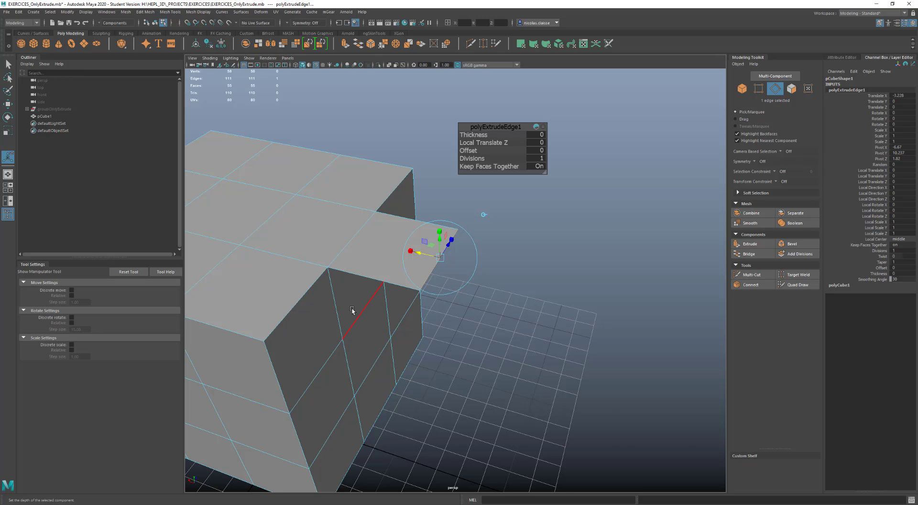
{"action": "mouse_move", "coordinate": [341, 278]}
{"action": "left_mouse_down", "text": "alt"}
{"action": "mouse_move", "coordinate": [373, 321]}
{"action": "mouse_move", "coordinate": [365, 311]}
{"action": "mouse_move", "coordinate": [365, 386]}
{"action": "mouse_move", "coordinate": [365, 328]}
{"action": "mouse_move", "coordinate": [341, 284]}
{"action": "left_mouse_up", "text": "alt"}
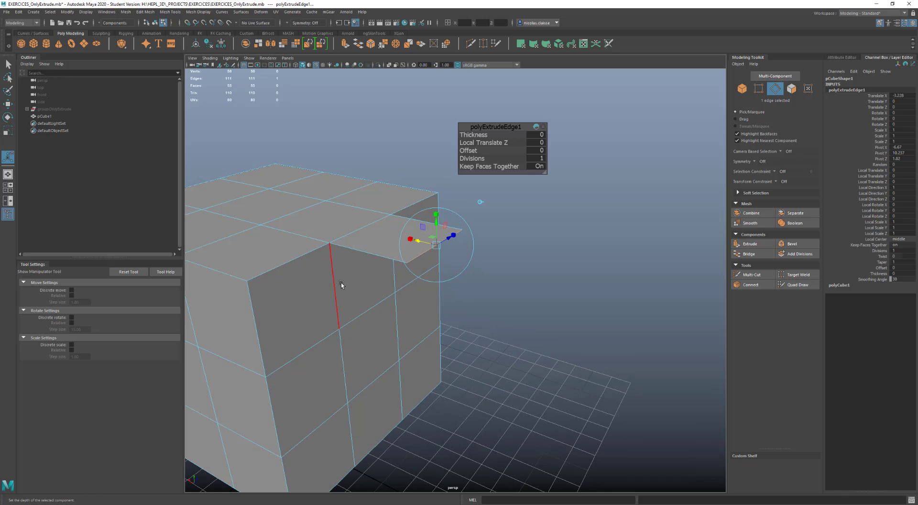
{"action": "key", "text": "F8"}
{"action": "key", "text": "q"}
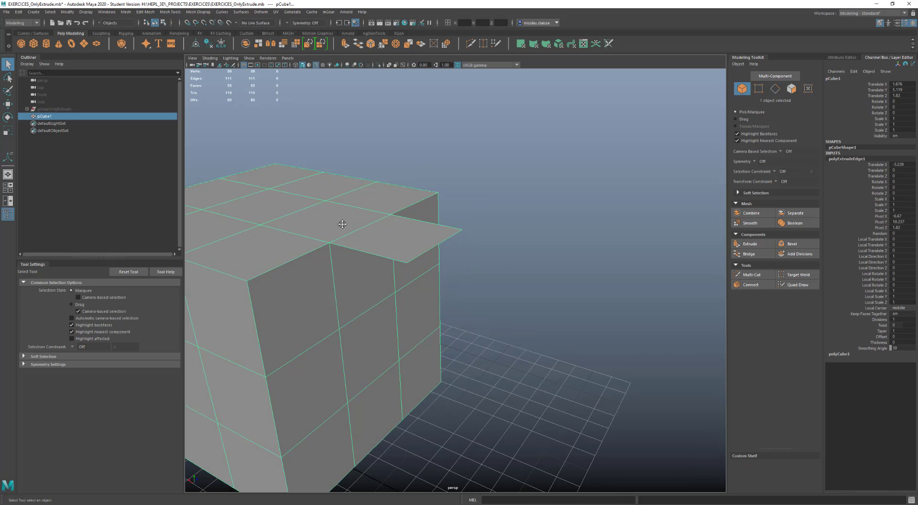
{"action": "scroll", "coordinate": [342, 224], "scroll_direction": "down", "scroll_amount": 3}
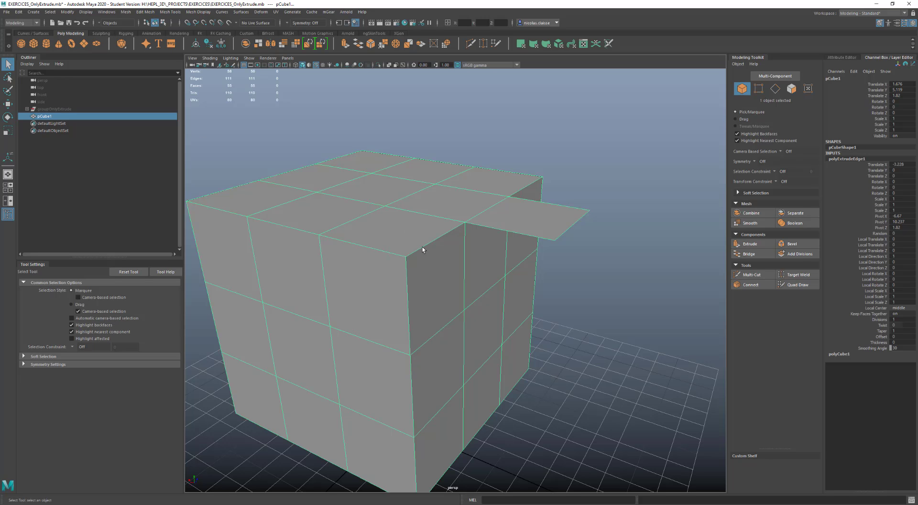
{"action": "left_click", "coordinate": [101, 33]}
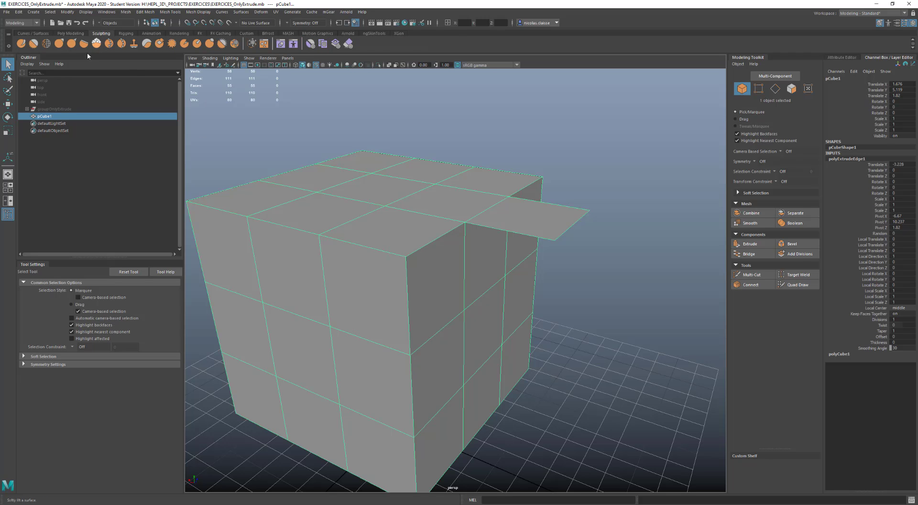
{"action": "left_click", "coordinate": [21, 44]}
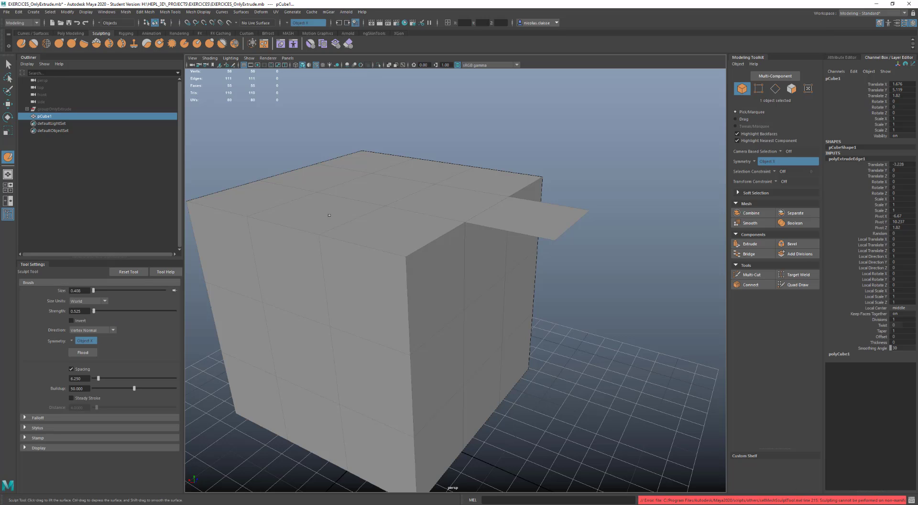
{"action": "key", "text": "q"}
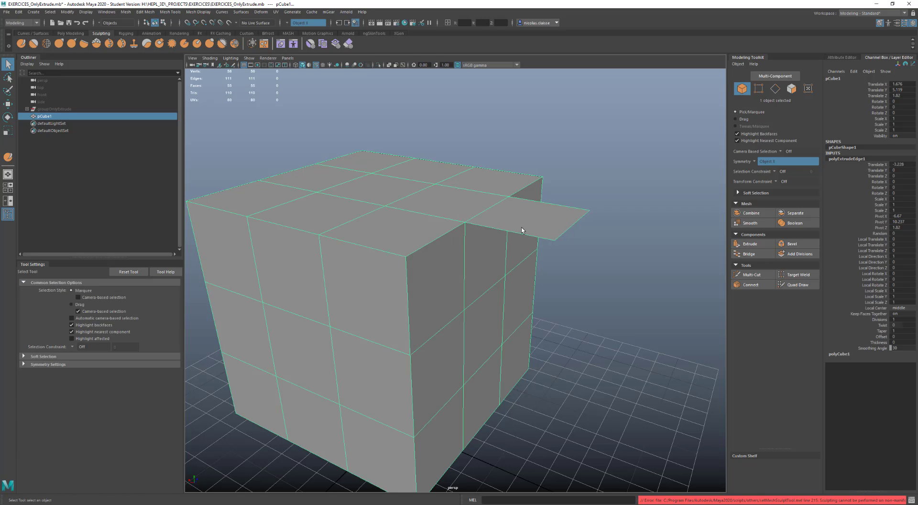
Switch the cube to face components and delete the flap extruded from its upper edge
{"action": "right_click_drag", "start_coordinate": [522, 230], "coordinate": [521, 248]}
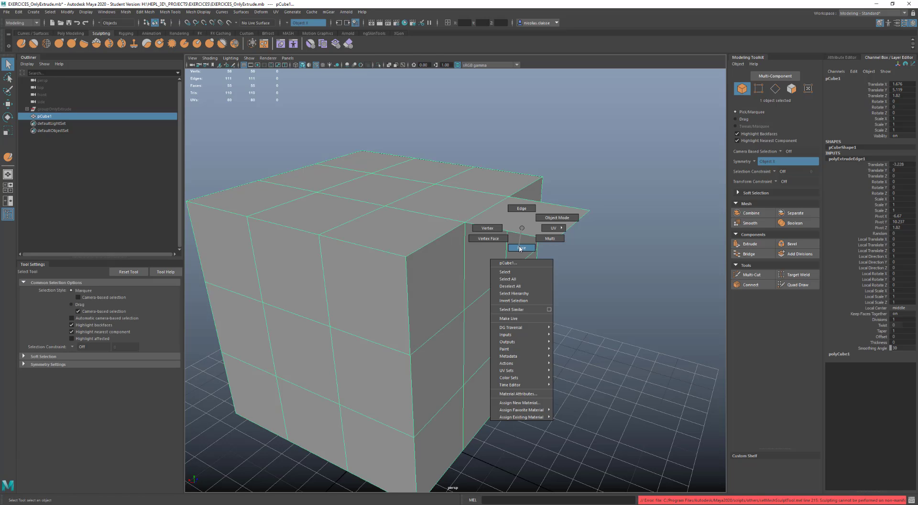
{"action": "left_click", "coordinate": [535, 221]}
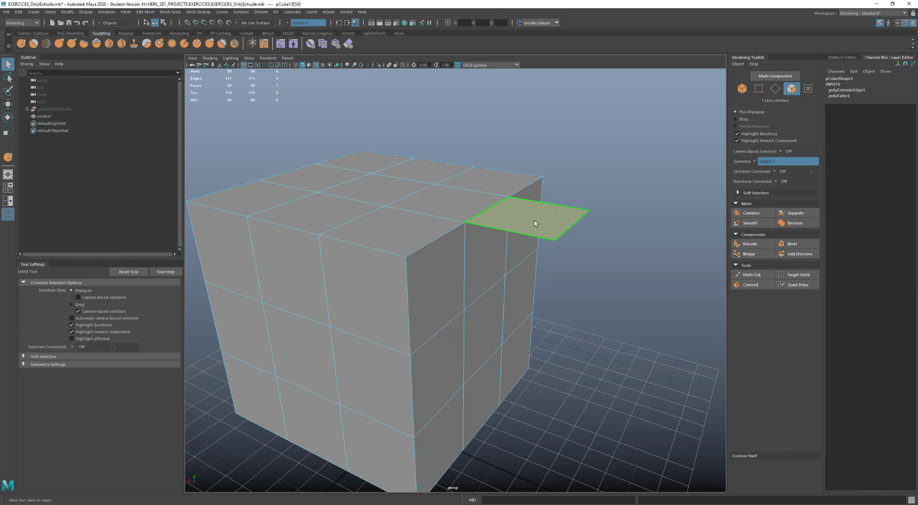
{"action": "key", "text": "Delete"}
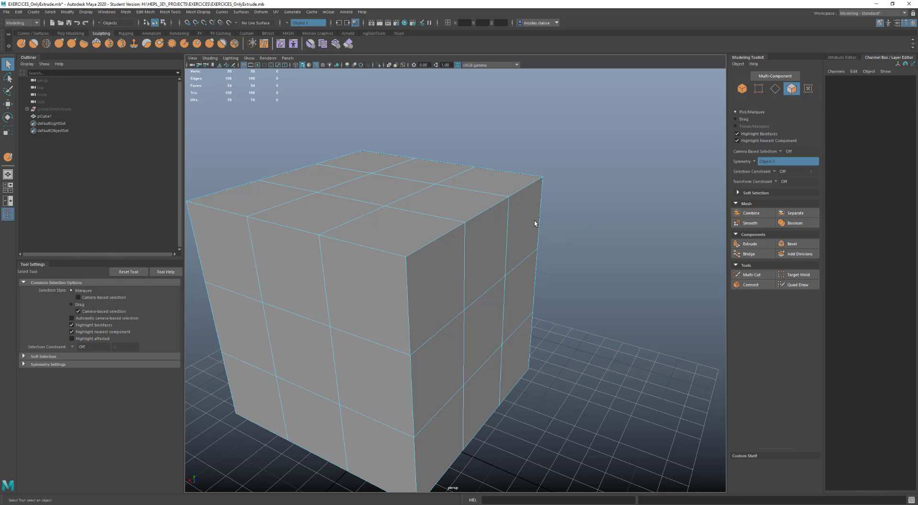
Delete the centre face and an adjacent border face on the cube's top, with symmetry turned off
{"action": "left_click", "coordinate": [398, 190]}
{"action": "key", "text": "Delete"}
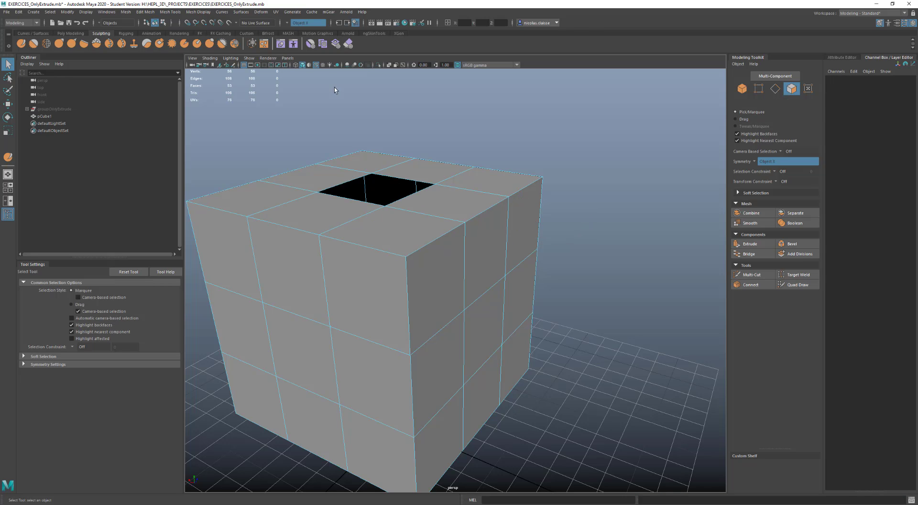
{"action": "left_click", "coordinate": [286, 24]}
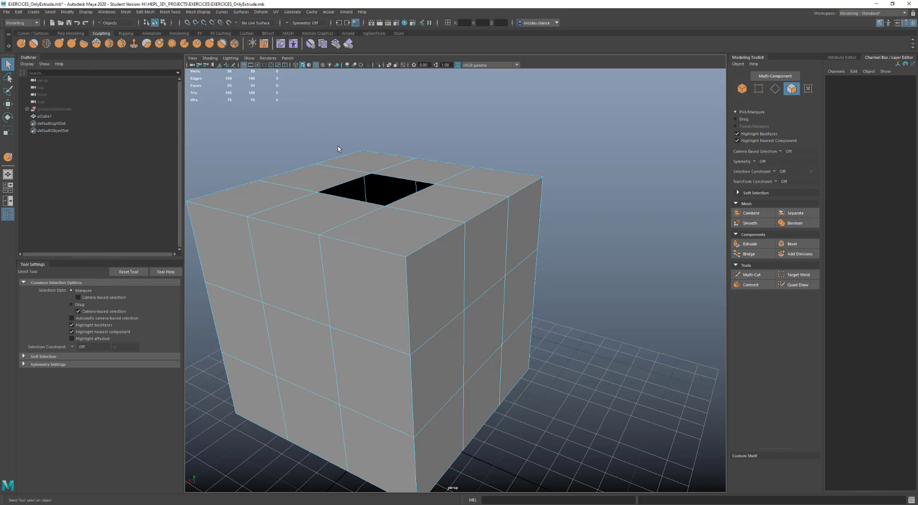
{"action": "left_click", "coordinate": [435, 215]}
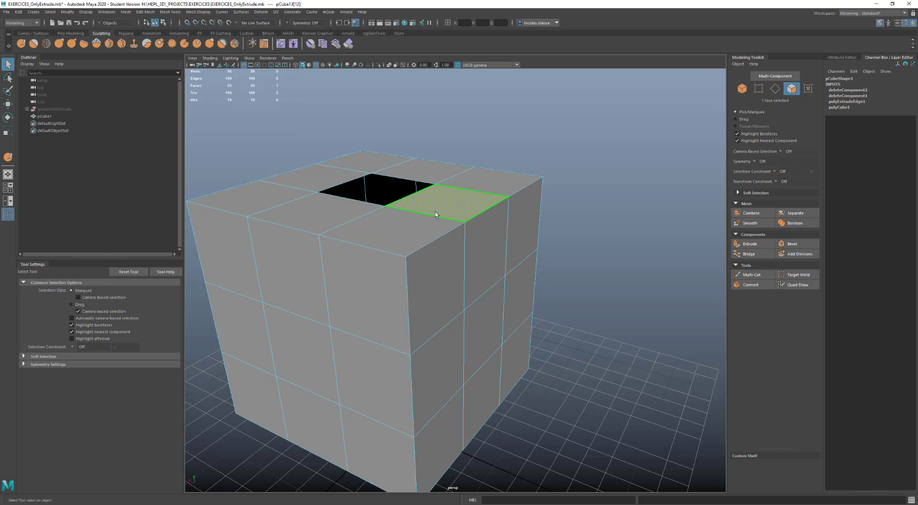
{"action": "key", "text": "Delete"}
{"action": "left_click_drag", "start_coordinate": [435, 215], "coordinate": [443, 164], "text": "alt"}
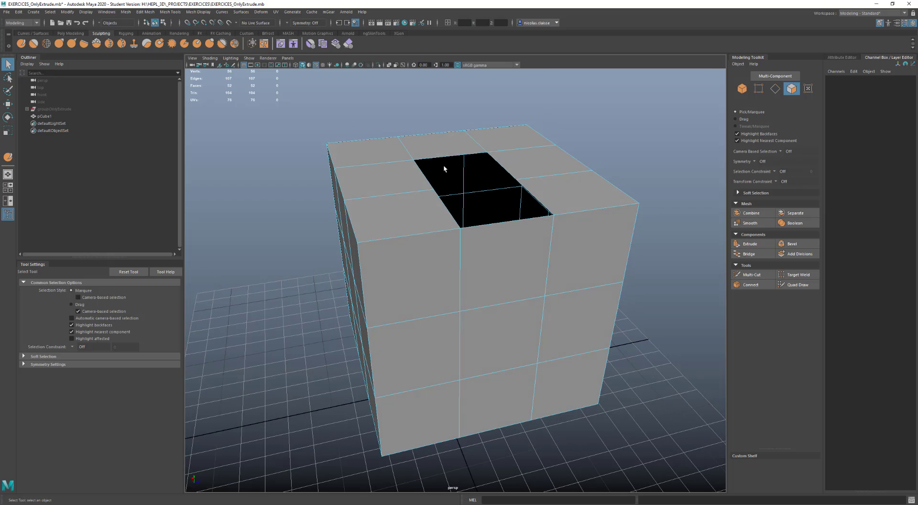
Switch the cube to edge components and extrude the open border around its top hole straight up about 2.95 units
{"action": "right_click", "coordinate": [441, 145]}
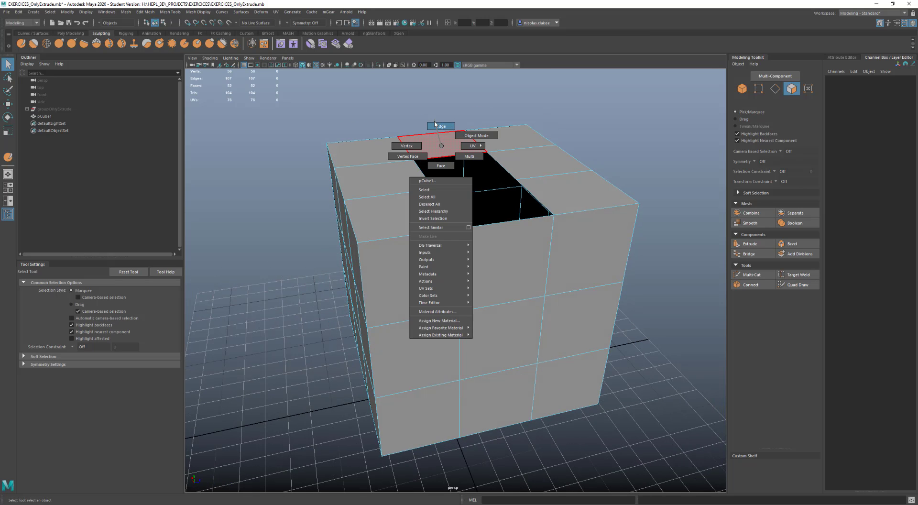
{"action": "left_click", "coordinate": [439, 137]}
{"action": "double_click", "coordinate": [447, 156]}
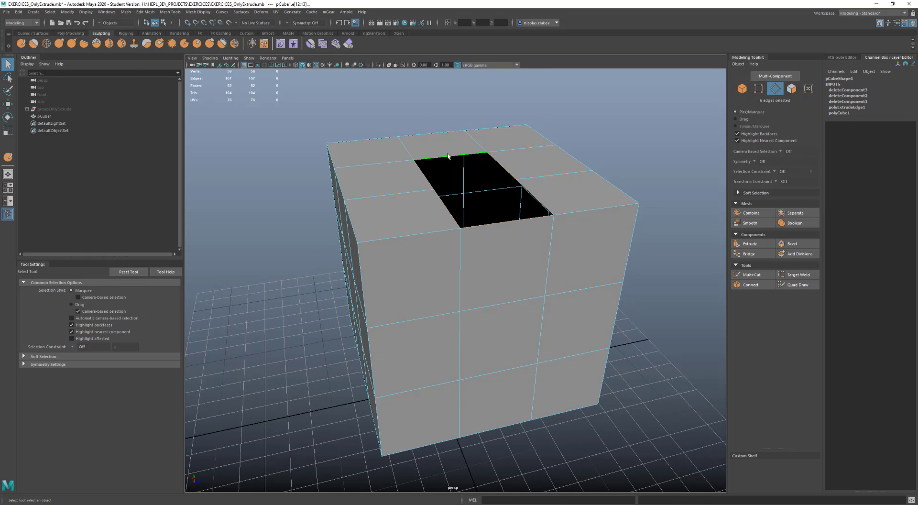
{"action": "right_click_drag", "start_coordinate": [448, 155], "coordinate": [450, 175], "text": "shift"}
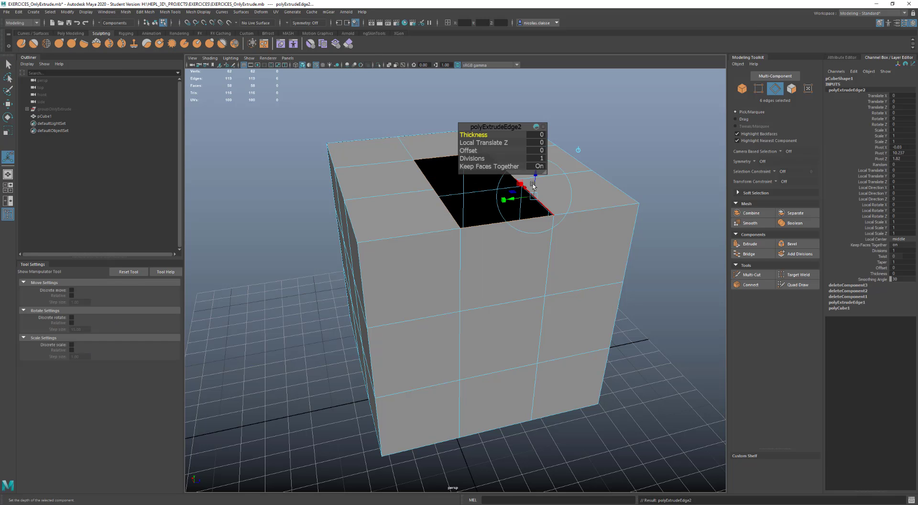
{"action": "left_click_drag", "start_coordinate": [534, 185], "coordinate": [524, 67]}
{"action": "key", "text": "ctrl+z"}
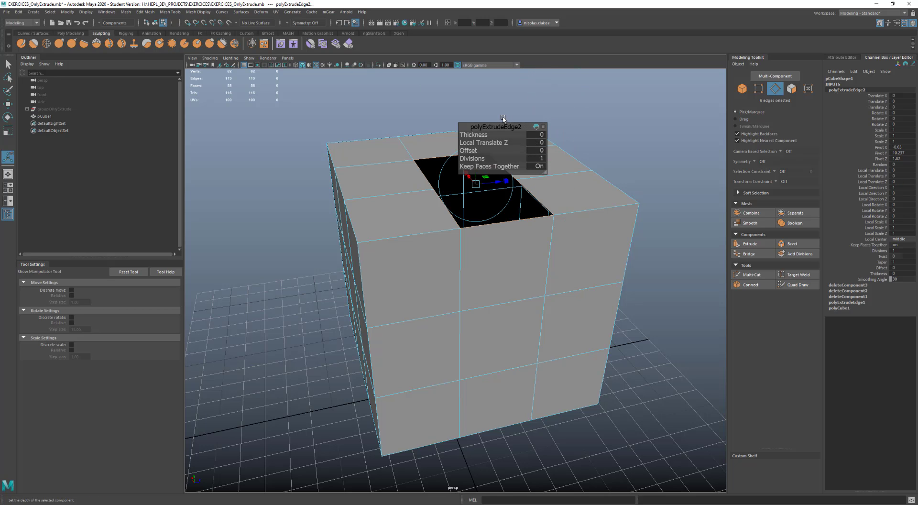
{"action": "left_click_drag", "start_coordinate": [503, 126], "coordinate": [326, 129]}
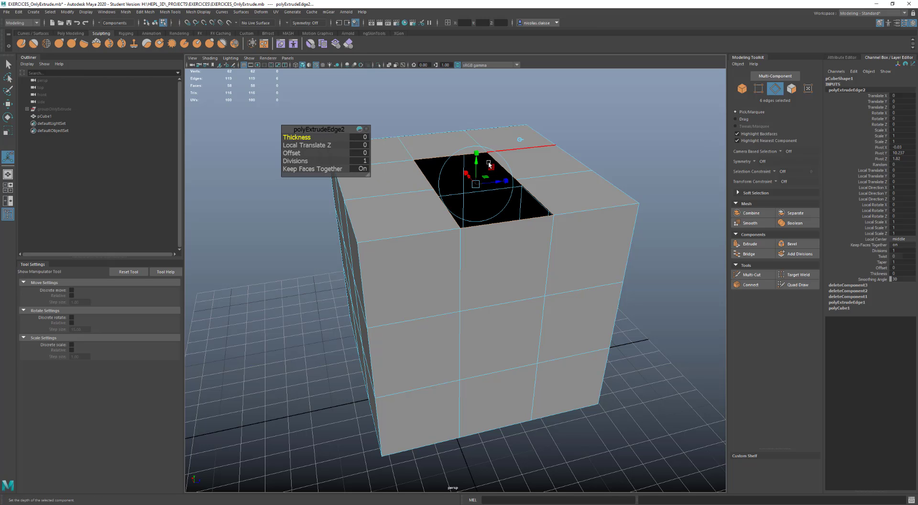
{"action": "left_click_drag", "start_coordinate": [476, 166], "coordinate": [476, 89]}
{"action": "middle_click_drag", "start_coordinate": [476, 91], "coordinate": [460, 251], "text": "alt"}
{"action": "left_click_drag", "start_coordinate": [460, 251], "coordinate": [487, 237], "text": "alt"}
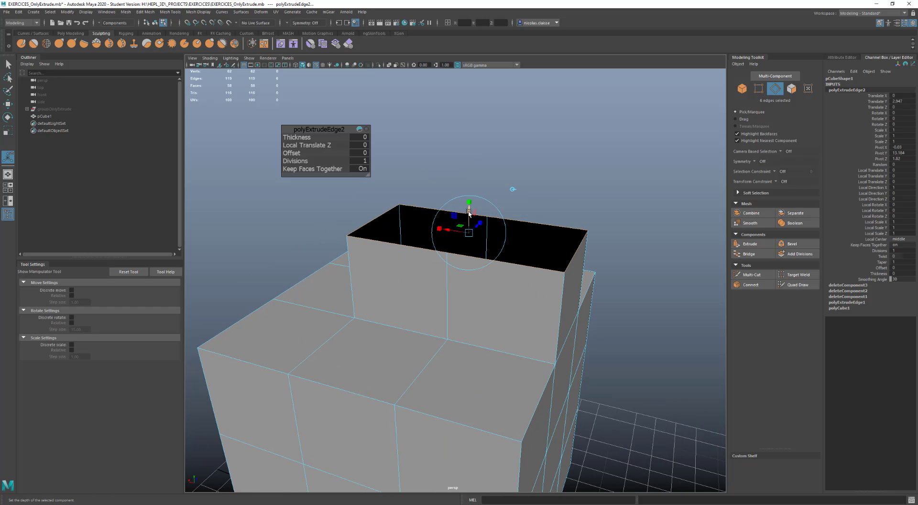
Extrude one short end edge of the raised border outward about 2.72 units
{"action": "left_click", "coordinate": [568, 257]}
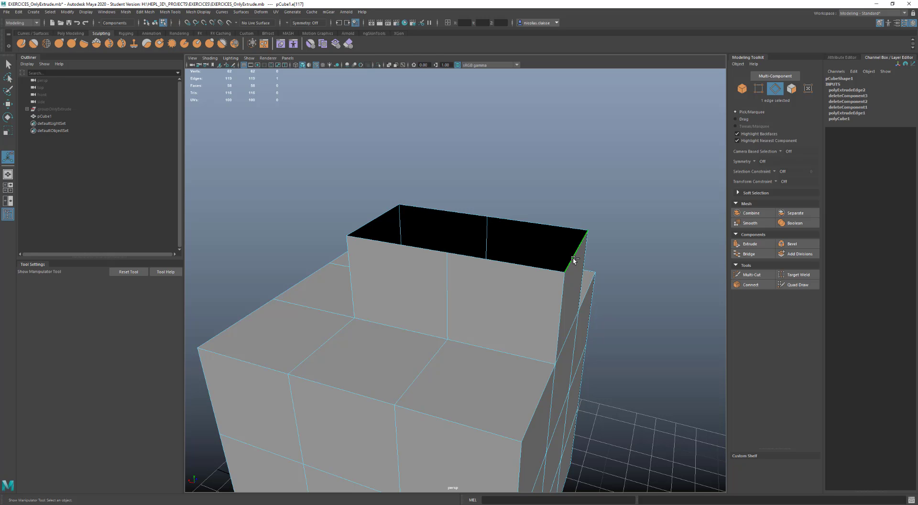
{"action": "right_click_drag", "start_coordinate": [573, 260], "coordinate": [569, 269], "text": "shift"}
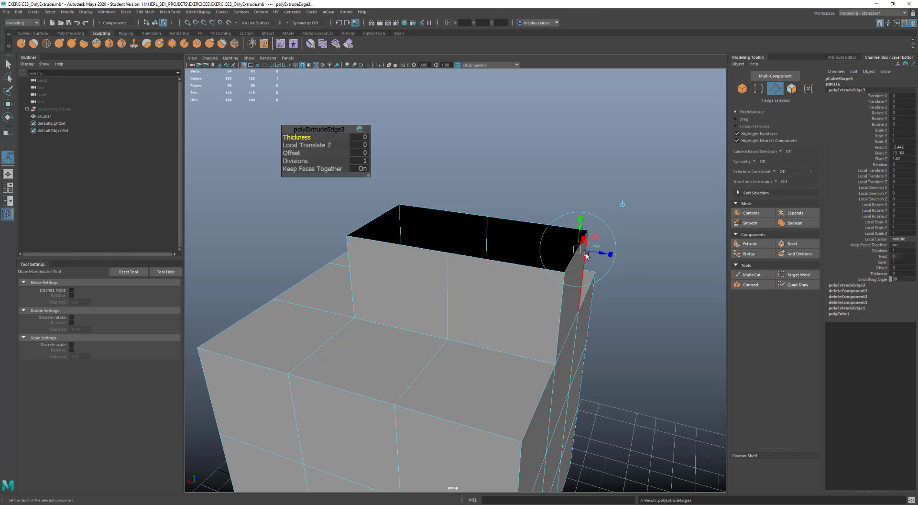
{"action": "left_click_drag", "start_coordinate": [587, 257], "coordinate": [681, 264]}
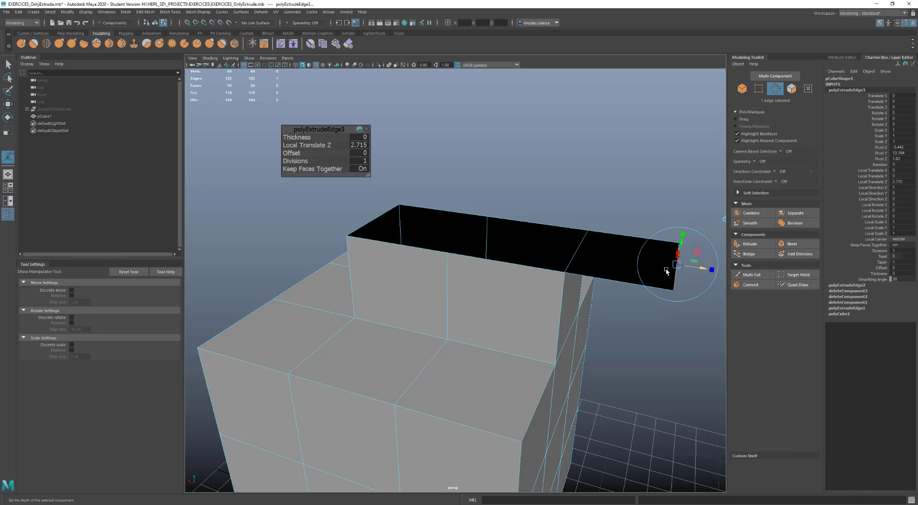
Select the complete open border, including the new flap, and extrude it straight up about 2.14 units
{"action": "left_click", "coordinate": [604, 281]}
{"action": "right_click_drag", "start_coordinate": [604, 280], "coordinate": [605, 300], "text": "shift"}
{"action": "left_click_drag", "start_coordinate": [538, 196], "coordinate": [536, 143]}
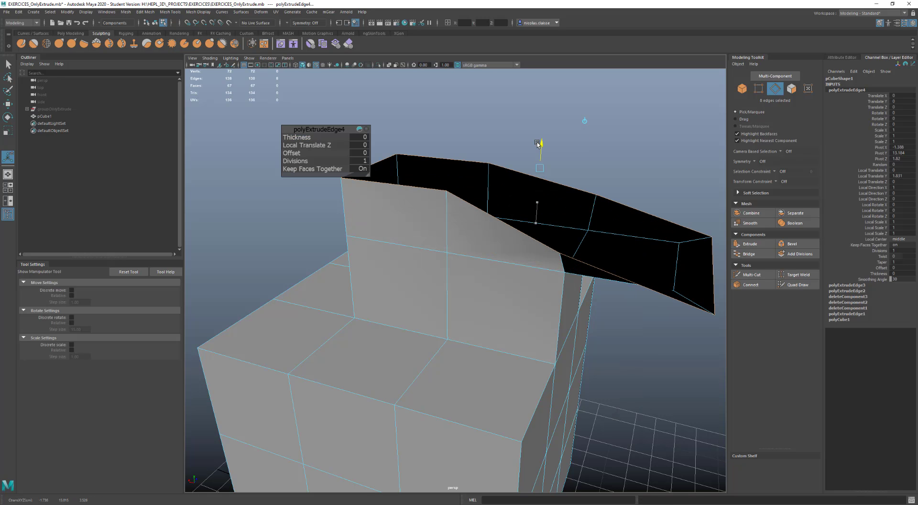
{"action": "key", "text": "ctrl+z"}
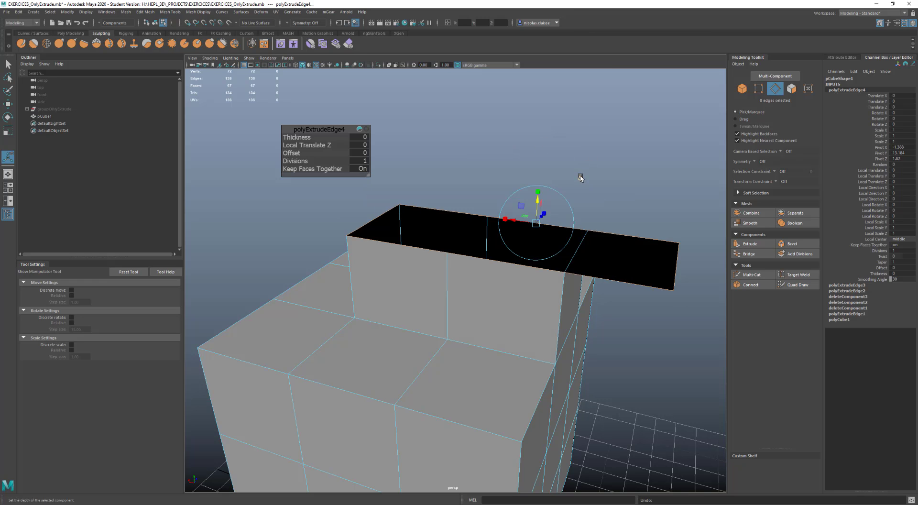
{"action": "left_click_drag", "start_coordinate": [538, 197], "coordinate": [507, 146]}
{"action": "left_click_drag", "start_coordinate": [532, 219], "coordinate": [512, 229], "text": "alt"}
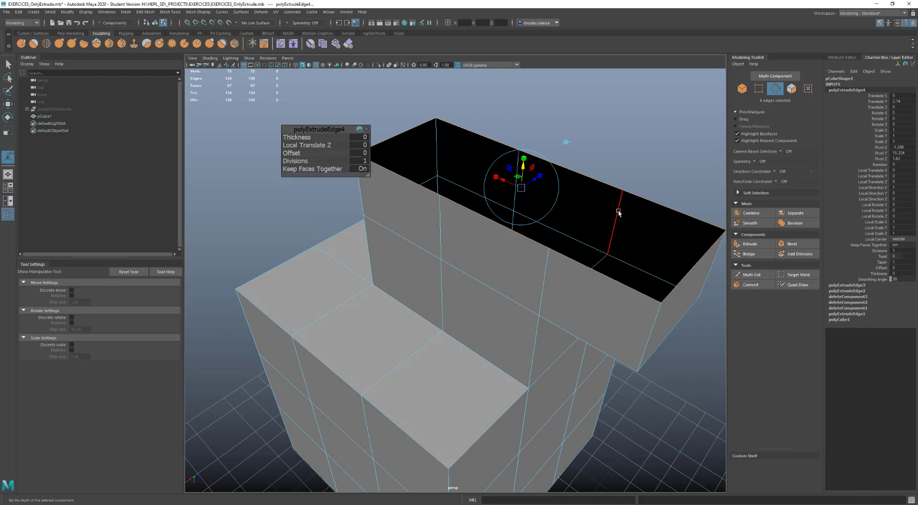
{"action": "left_click_drag", "start_coordinate": [537, 304], "coordinate": [456, 320], "text": "alt"}
{"action": "scroll", "coordinate": [454, 281], "scroll_direction": "down", "scroll_amount": 6}
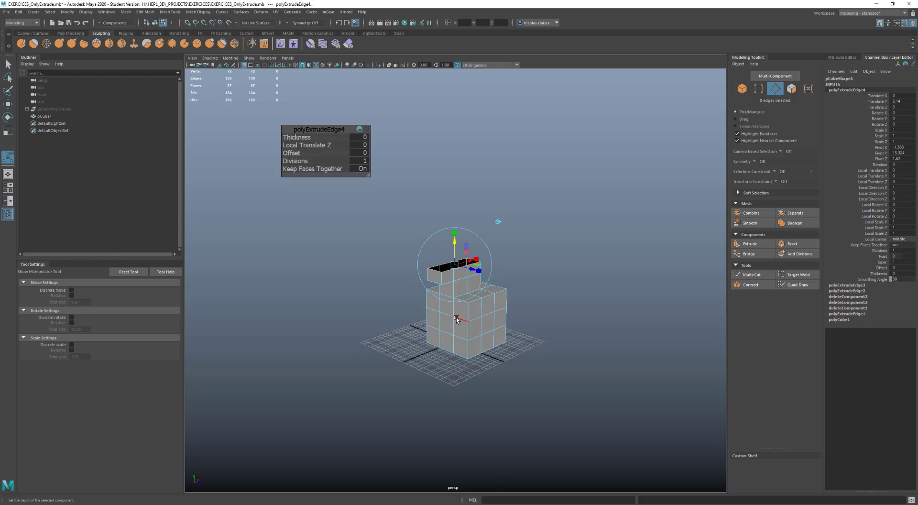
Return the extruded cube to object mode and delete it
{"action": "key", "text": "q"}
{"action": "key", "text": "F8"}
{"action": "left_click", "coordinate": [568, 341]}
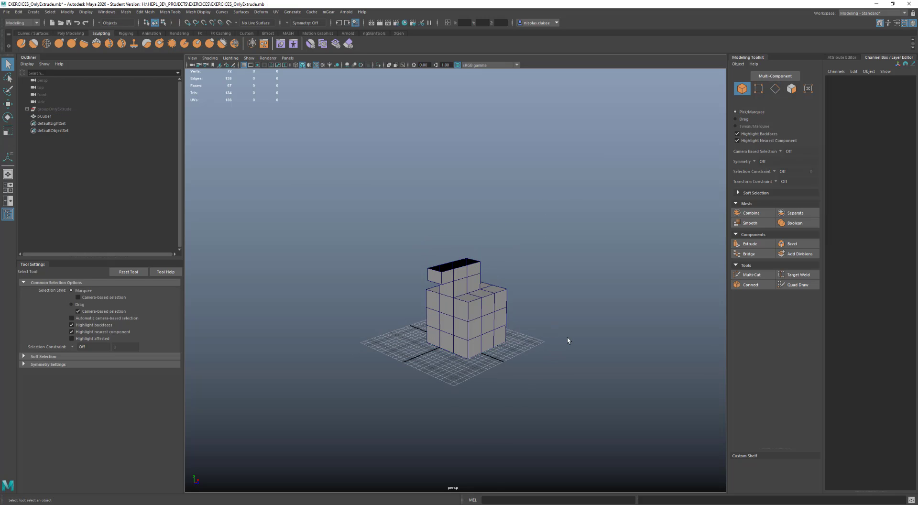
{"action": "left_click", "coordinate": [469, 325]}
{"action": "key", "text": "Delete"}
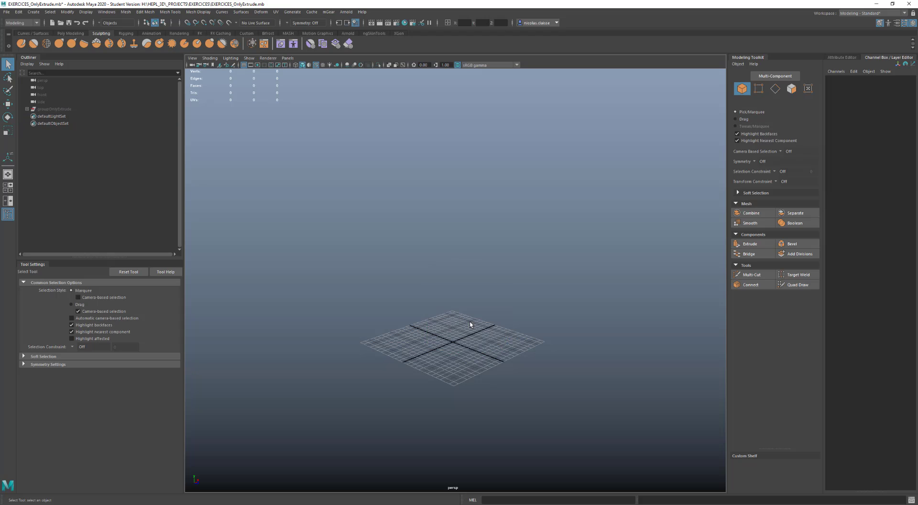
Draw a polygon plane on the grid and extrude one of its edges freely outward, with local Z about 7.54
{"action": "right_click_drag", "start_coordinate": [467, 333], "coordinate": [440, 325], "text": "shift"}
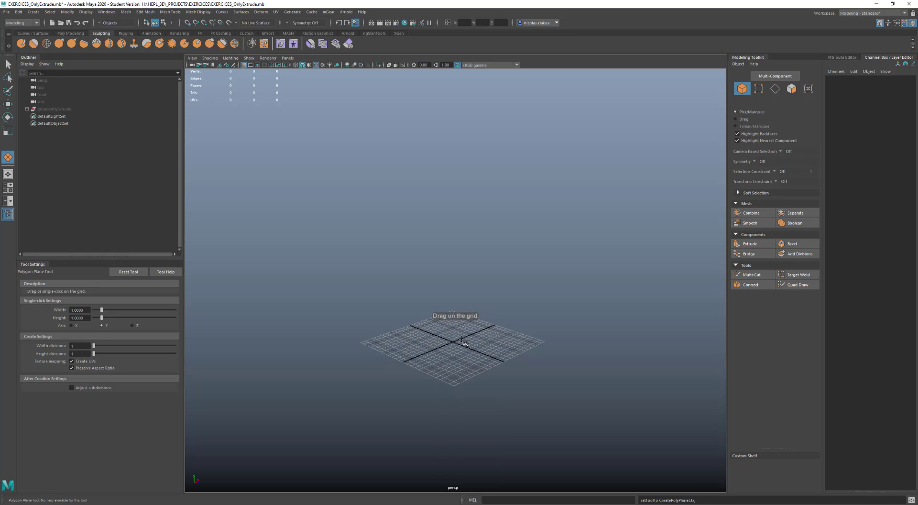
{"action": "left_click_drag", "start_coordinate": [463, 339], "coordinate": [477, 352]}
{"action": "right_click_drag", "start_coordinate": [477, 320], "coordinate": [485, 349]}
{"action": "left_click", "coordinate": [478, 327]}
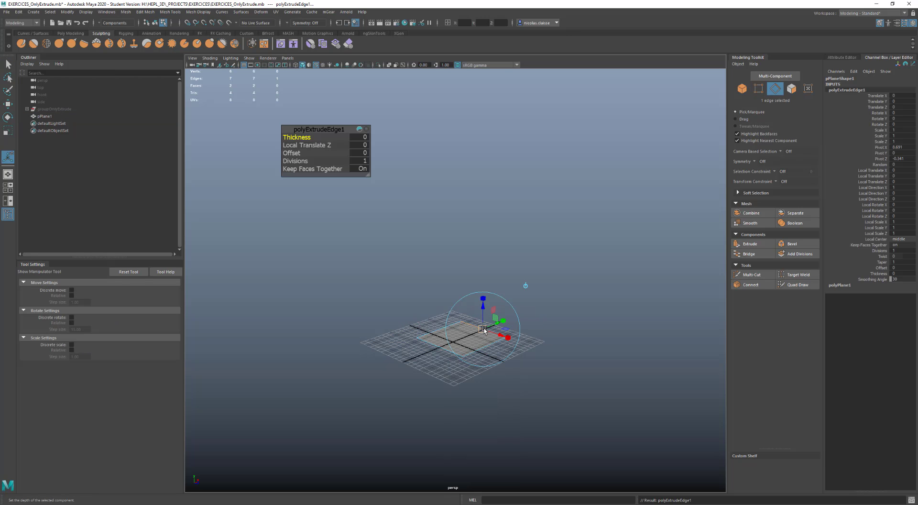
{"action": "left_click_drag", "start_coordinate": [484, 330], "coordinate": [518, 362]}
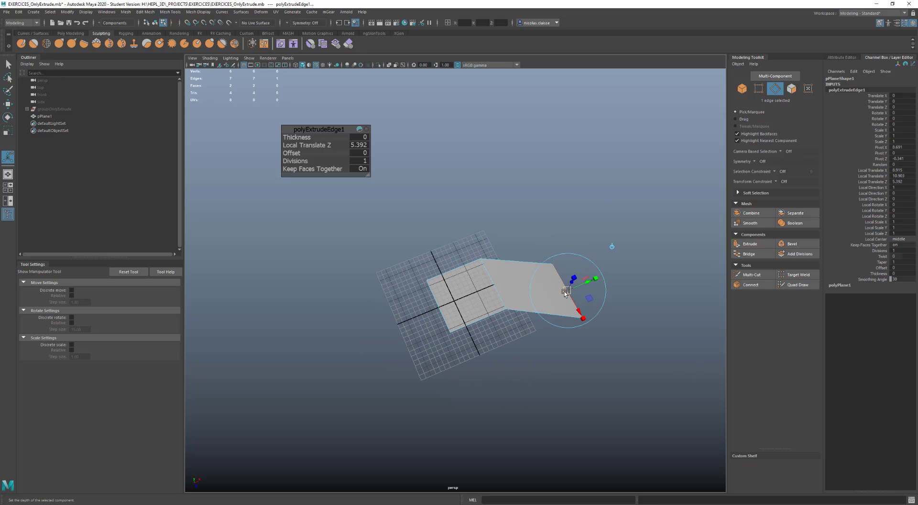
{"action": "left_click_drag", "start_coordinate": [564, 291], "coordinate": [564, 262]}
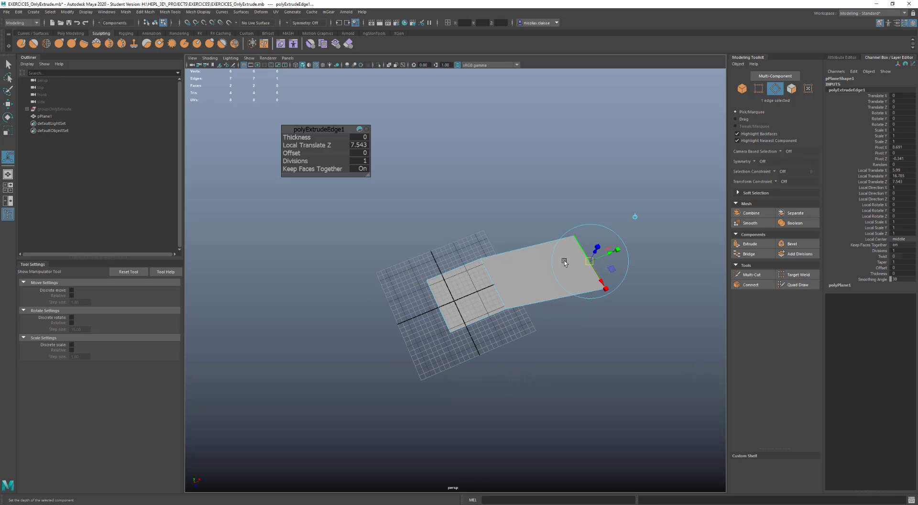
Select the two adjoining border edges along one side of the surface and extrude them outward, with local Z about 4.37
{"action": "double_click", "coordinate": [506, 251]}
{"action": "left_click", "coordinate": [506, 252]}
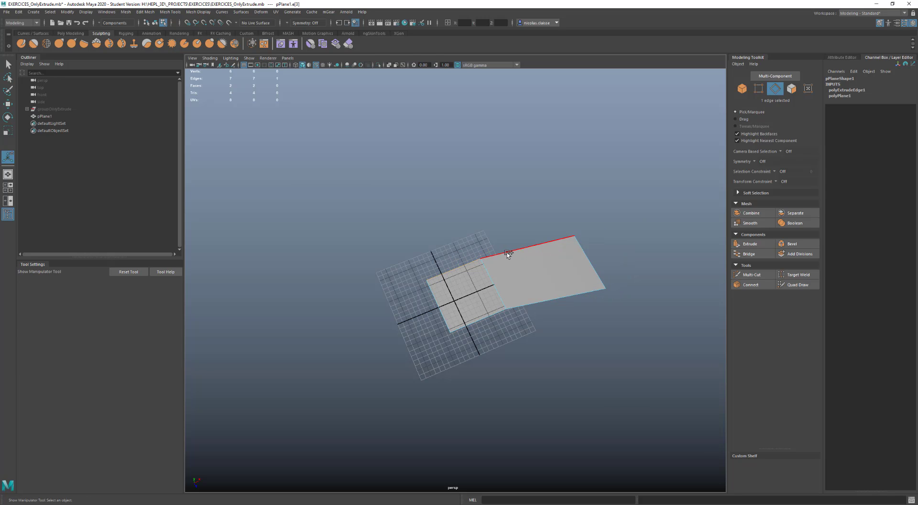
{"action": "left_click", "coordinate": [507, 253], "text": "shift"}
{"action": "right_click_drag", "start_coordinate": [506, 252], "coordinate": [509, 275], "text": "shift"}
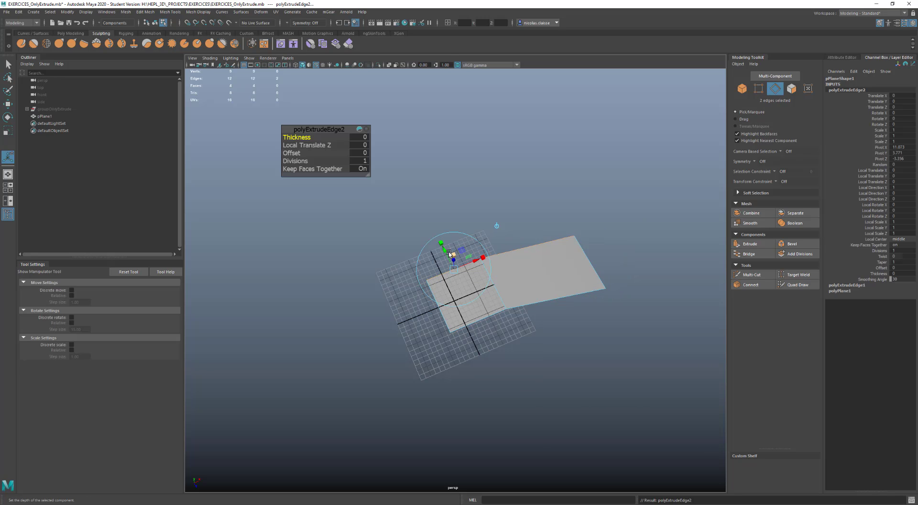
{"action": "left_click_drag", "start_coordinate": [454, 262], "coordinate": [432, 208]}
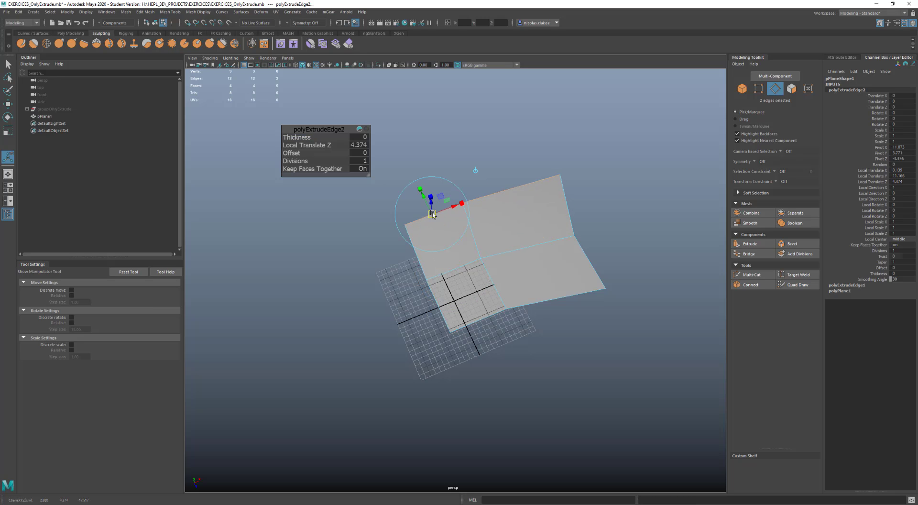
{"action": "left_click_drag", "start_coordinate": [489, 262], "coordinate": [340, 277], "text": "alt"}
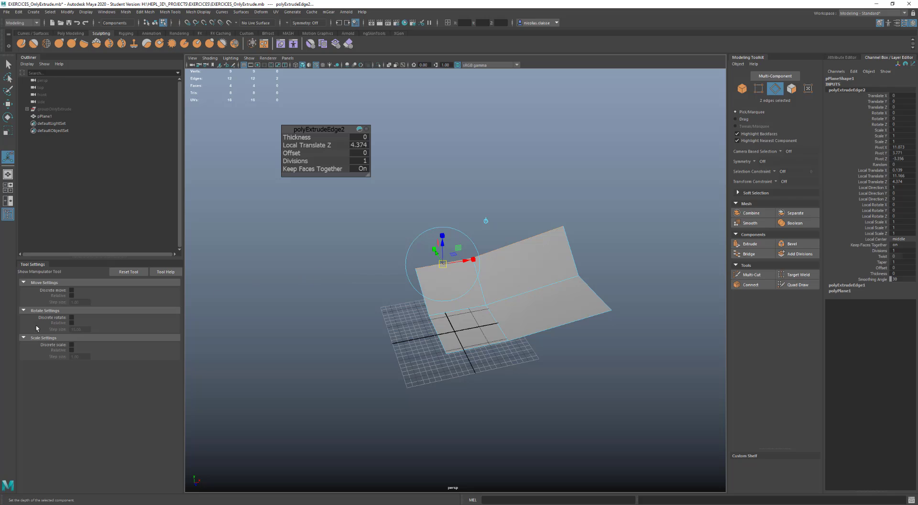
Activate the Move tool and enable the Smart Duplicate option for extruding components
{"action": "left_click", "coordinate": [8, 104]}
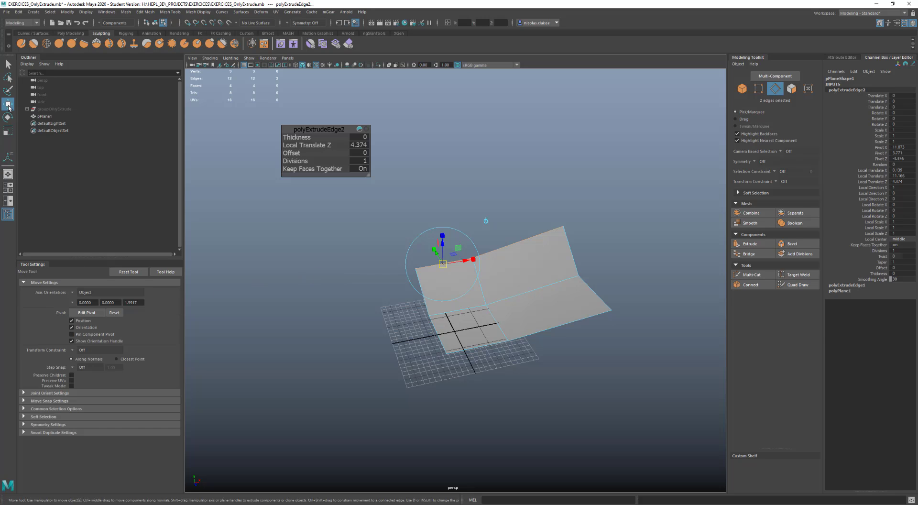
{"action": "left_click", "coordinate": [85, 433]}
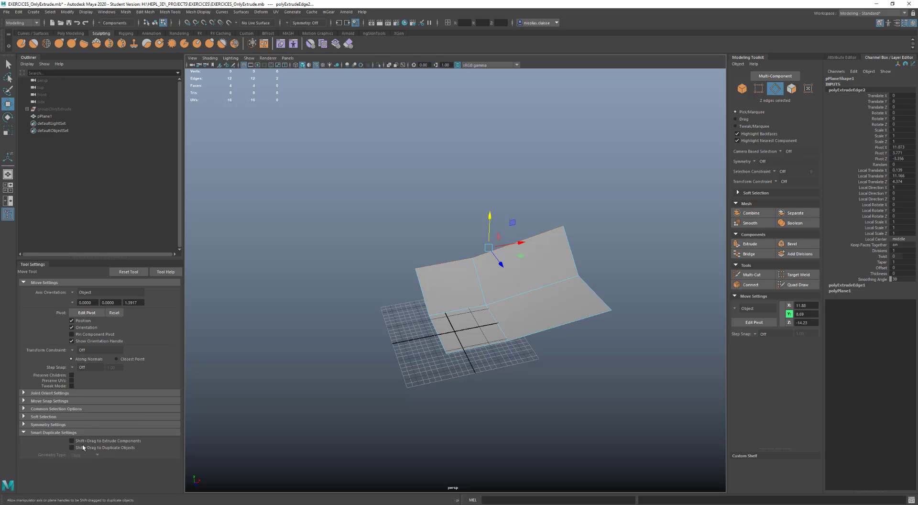
{"action": "left_click", "coordinate": [72, 440]}
Extrude the surface's far end edge about 9.9 units along X with the Move tool, then extrude the new face's side edge upward
{"action": "left_click_drag", "start_coordinate": [533, 319], "coordinate": [497, 380], "text": "alt"}
{"action": "left_click", "coordinate": [606, 295]}
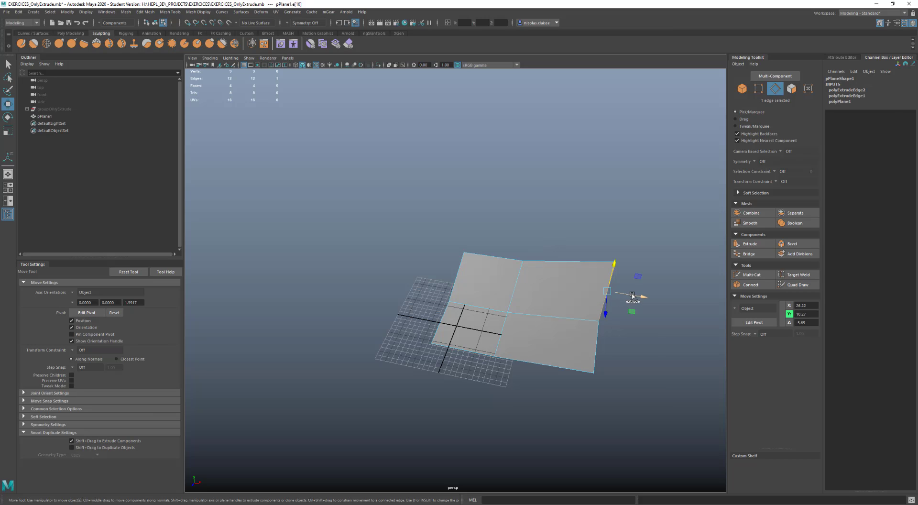
{"action": "left_click_drag", "start_coordinate": [635, 297], "coordinate": [693, 306], "text": "shift"}
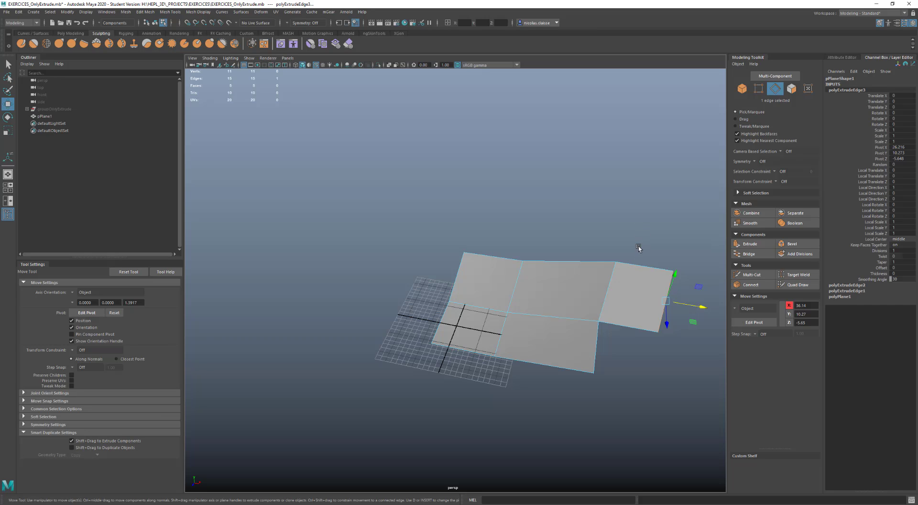
{"action": "left_click", "coordinate": [640, 267]}
{"action": "left_click_drag", "start_coordinate": [639, 267], "coordinate": [639, 203], "text": "shift"}
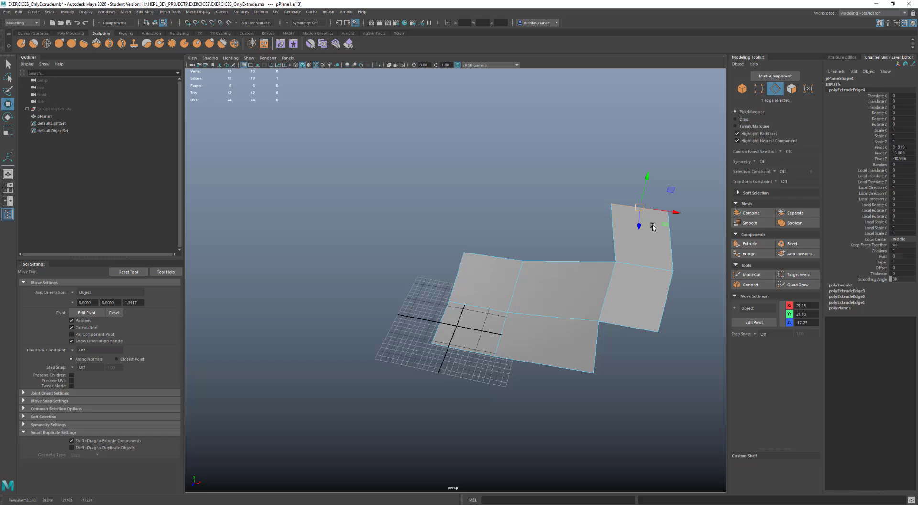
Target-weld the last face's free inner corner onto the border vertex between the two faces of the side extrusion
{"action": "left_click", "coordinate": [784, 276]}
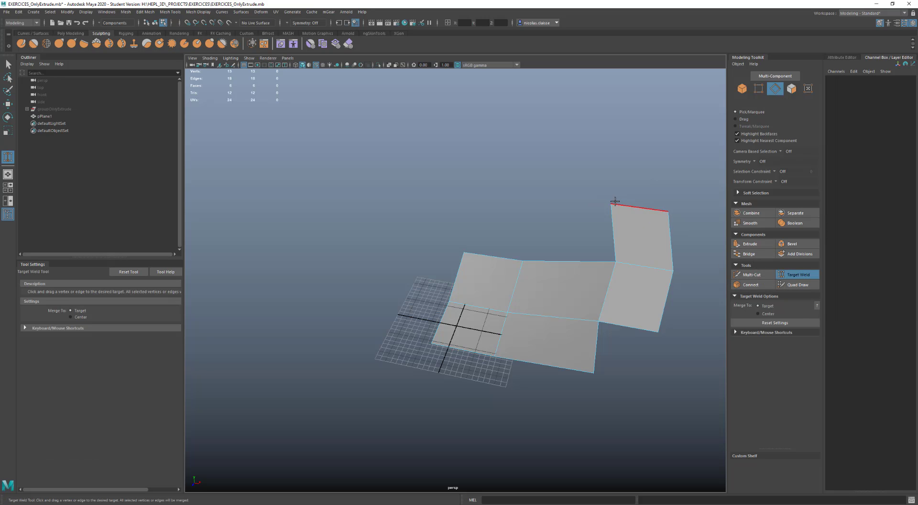
{"action": "left_click_drag", "start_coordinate": [612, 213], "coordinate": [579, 261]}
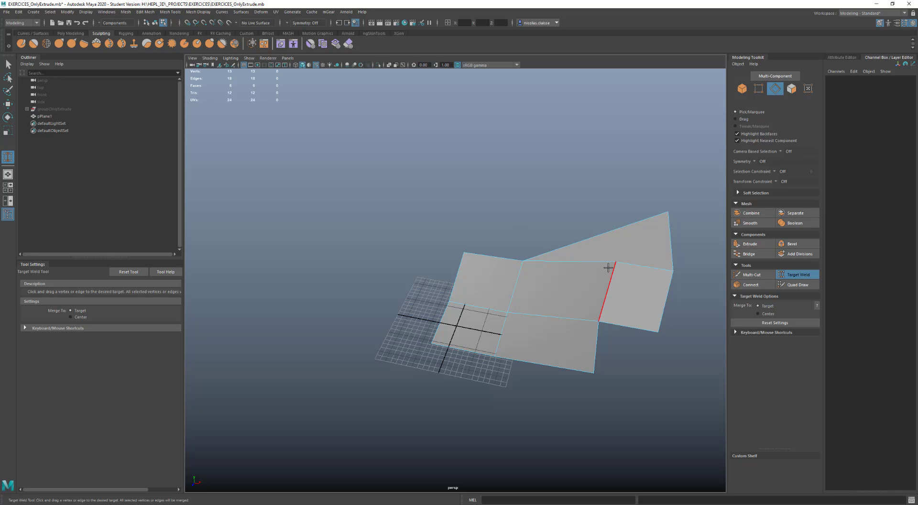
{"action": "key", "text": "q"}
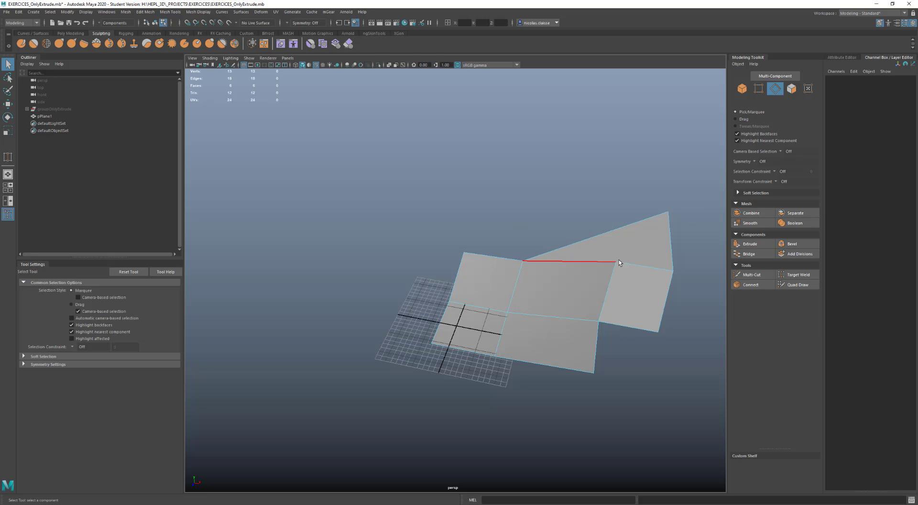
Return the extruded plane to object mode and delete it
{"action": "key", "text": "F8"}
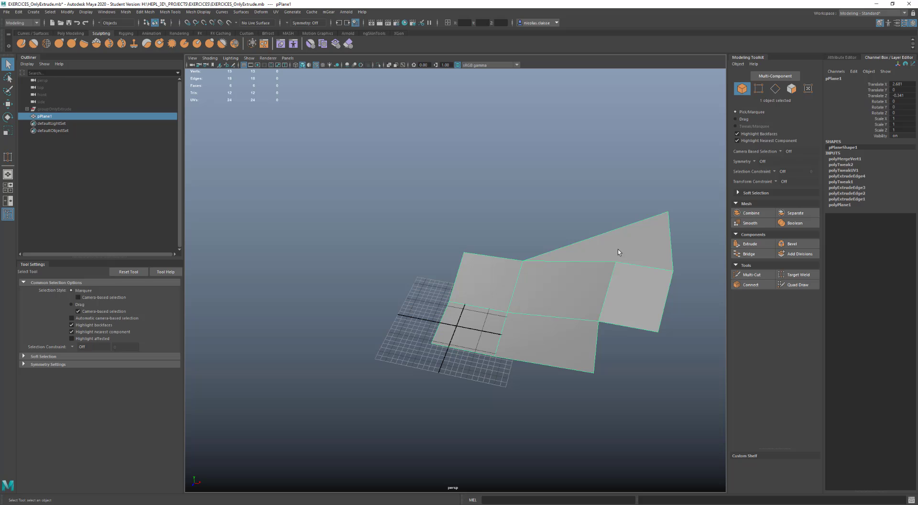
{"action": "key", "text": "Delete"}
Create a polygon cube about 11.9 units wide, high and deep near the centre of the grid
{"action": "left_click_drag", "start_coordinate": [467, 328], "coordinate": [507, 327], "text": "alt"}
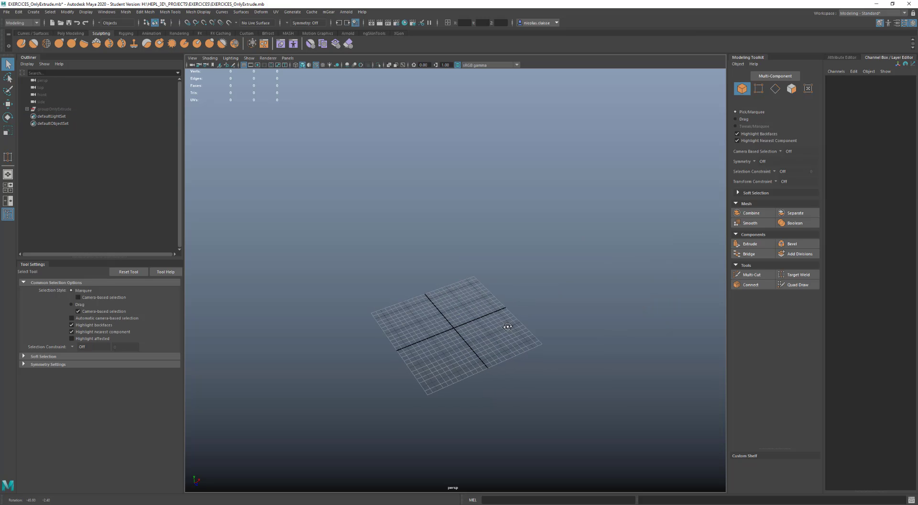
{"action": "left_click_drag", "start_coordinate": [438, 337], "coordinate": [458, 309], "text": "alt"}
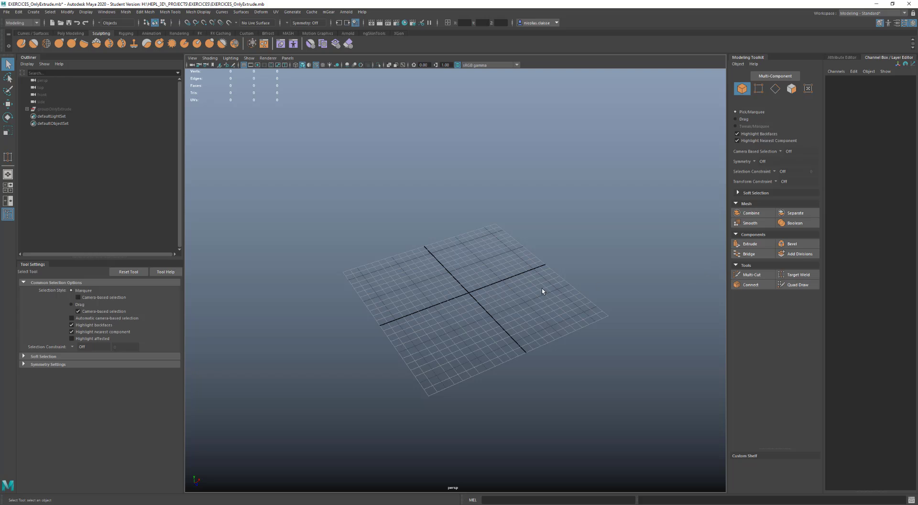
{"action": "right_click_drag", "start_coordinate": [493, 297], "coordinate": [495, 309], "text": "shift"}
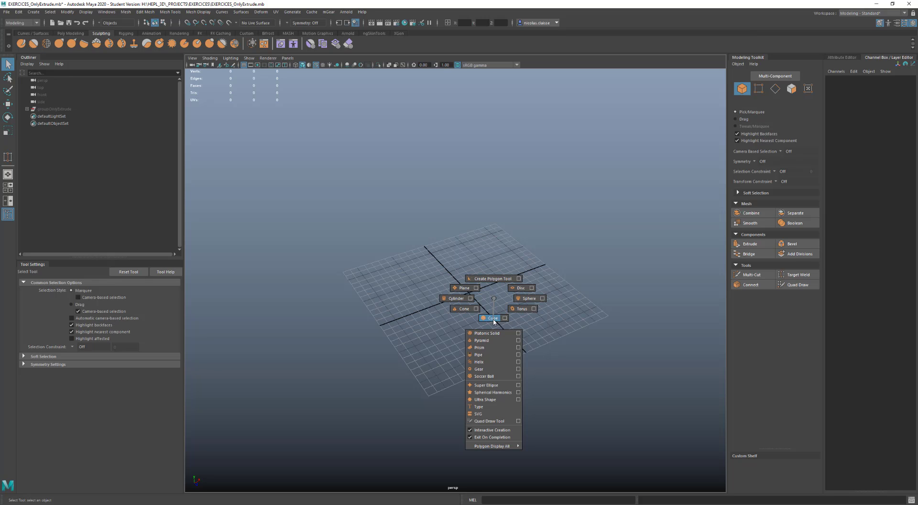
{"action": "right_click_drag", "start_coordinate": [495, 322], "coordinate": [494, 321], "text": "shift"}
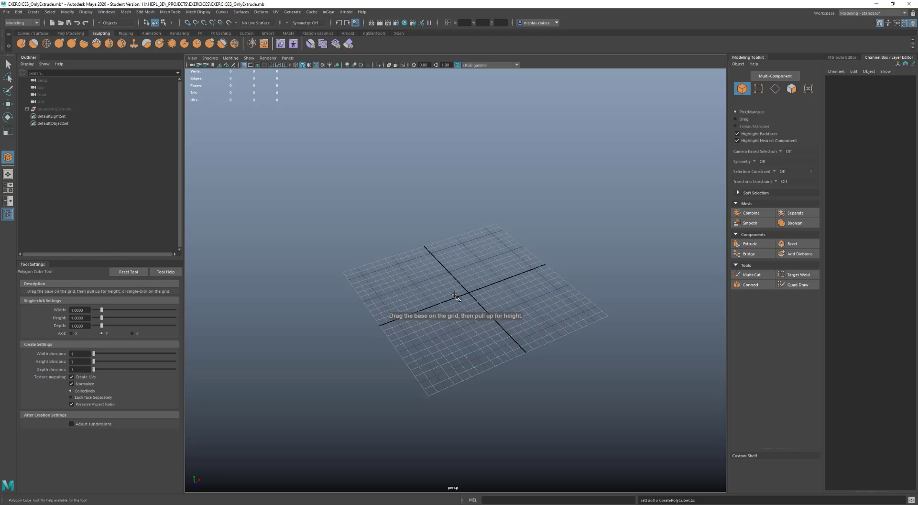
{"action": "left_click_drag", "start_coordinate": [462, 301], "coordinate": [492, 297]}
{"action": "scroll", "coordinate": [479, 283], "scroll_direction": "down", "scroll_amount": 3}
Extrude the cube's top face and two opposite side faces together with a Local Translate Z of about 8.6
{"action": "right_click_drag", "start_coordinate": [474, 273], "coordinate": [477, 291]}
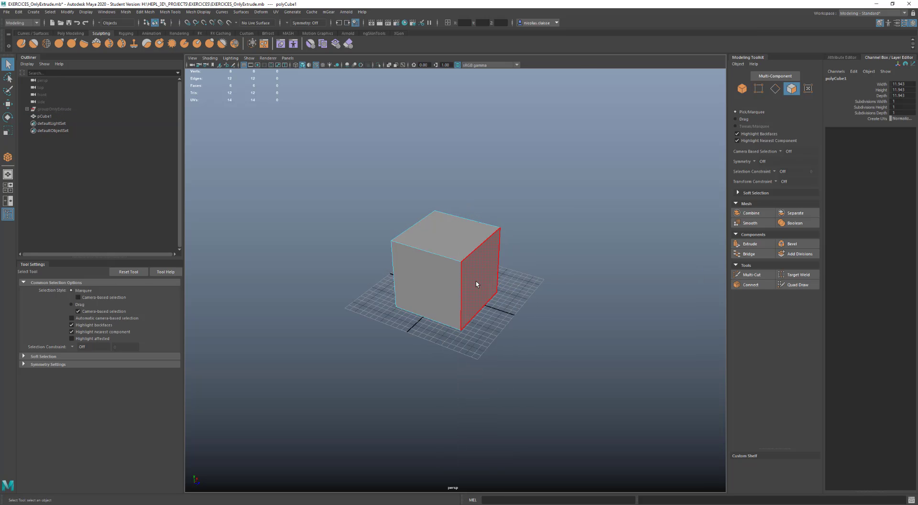
{"action": "left_click", "coordinate": [467, 256]}
{"action": "left_click", "coordinate": [445, 240], "text": "shift"}
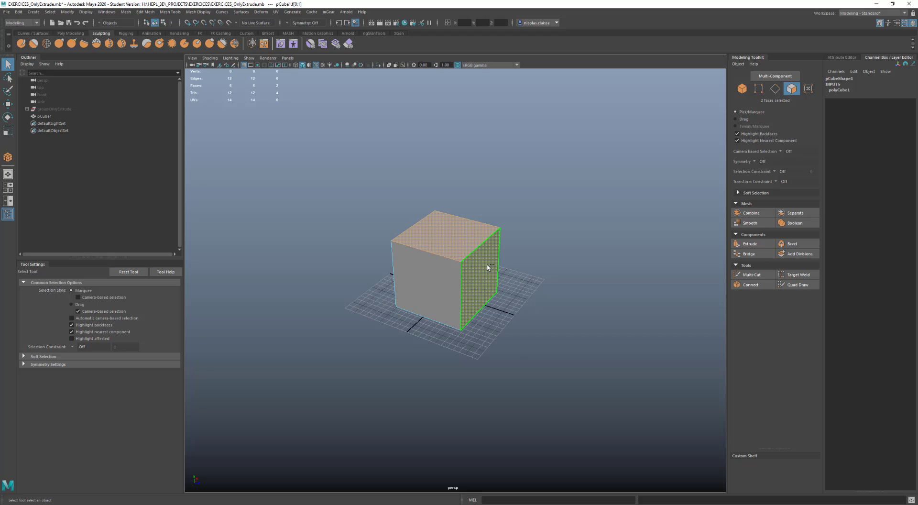
{"action": "mouse_move", "coordinate": [488, 267]}
{"action": "right_mouse_down", "text": "shift"}
{"action": "mouse_move", "coordinate": [491, 282]}
{"action": "mouse_move", "coordinate": [487, 268]}
{"action": "right_mouse_up", "text": "shift"}
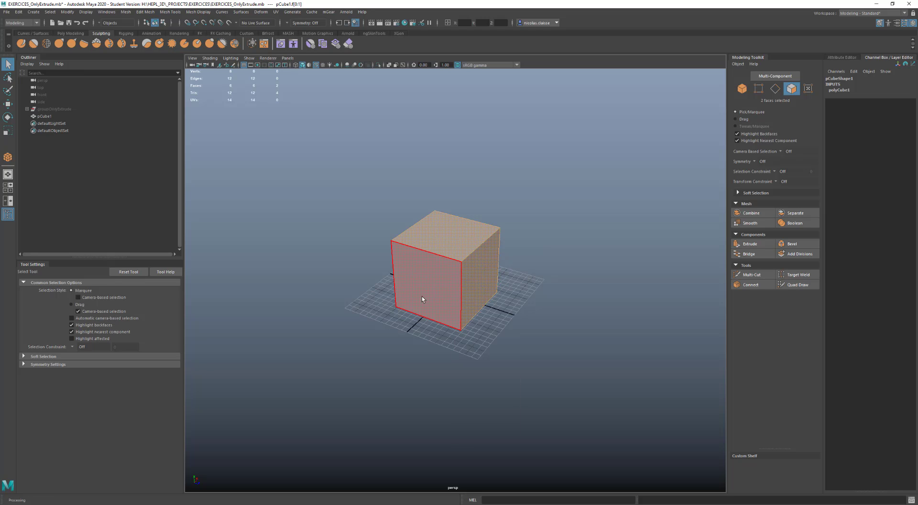
{"action": "mouse_move", "coordinate": [422, 296]}
{"action": "left_mouse_down", "text": "alt"}
{"action": "mouse_move", "coordinate": [477, 285]}
{"action": "mouse_move", "coordinate": [416, 290]}
{"action": "mouse_move", "coordinate": [431, 293]}
{"action": "left_mouse_up", "text": "alt"}
{"action": "left_click", "coordinate": [397, 286], "text": "shift"}
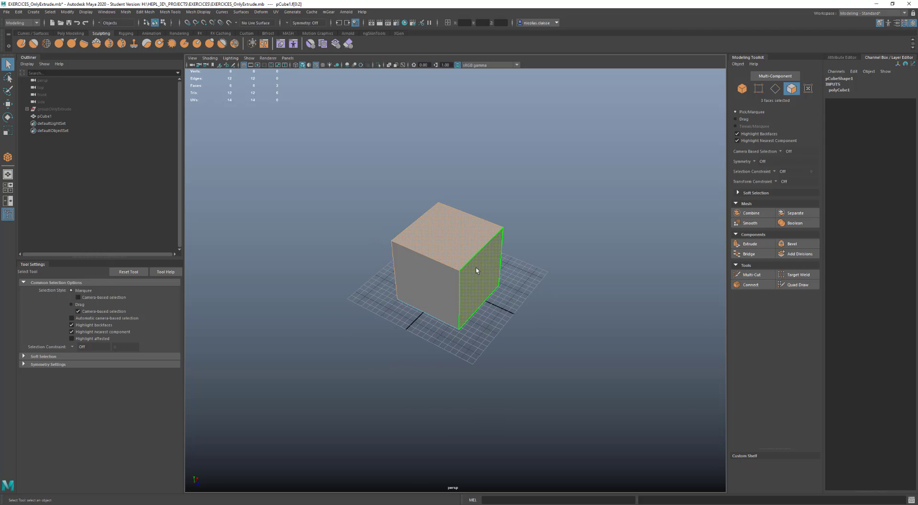
{"action": "right_click_drag", "start_coordinate": [476, 269], "coordinate": [476, 288], "text": "shift"}
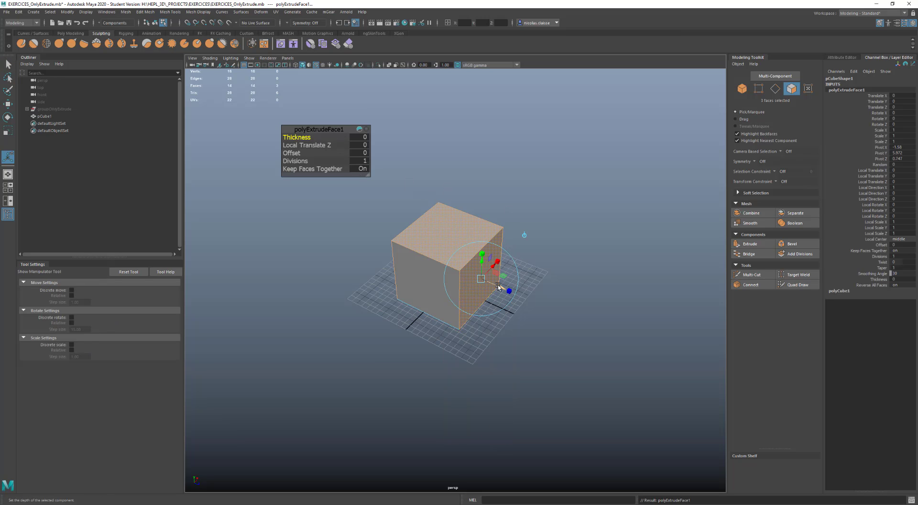
{"action": "left_click_drag", "start_coordinate": [498, 287], "coordinate": [550, 312]}
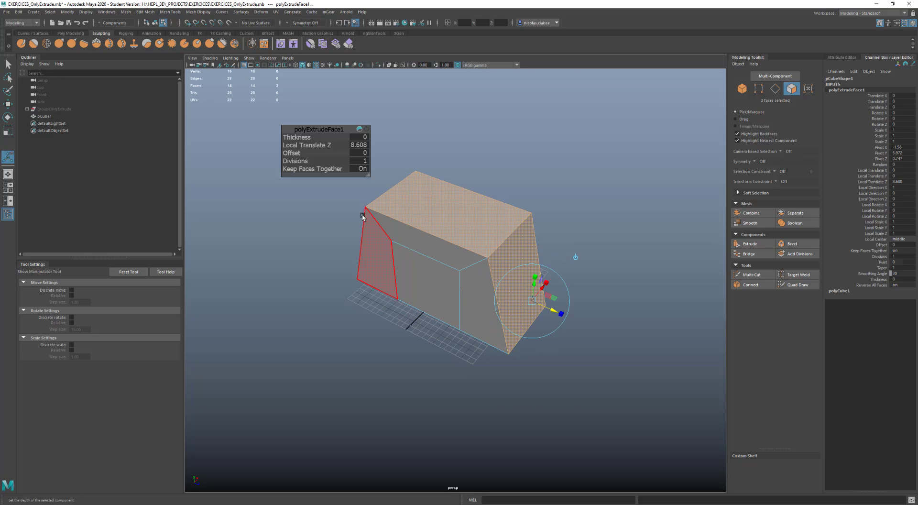
Toggle Keep Faces Together on and off for the three-face extrusion to compare joined and separate faces
{"action": "left_click", "coordinate": [308, 170]}
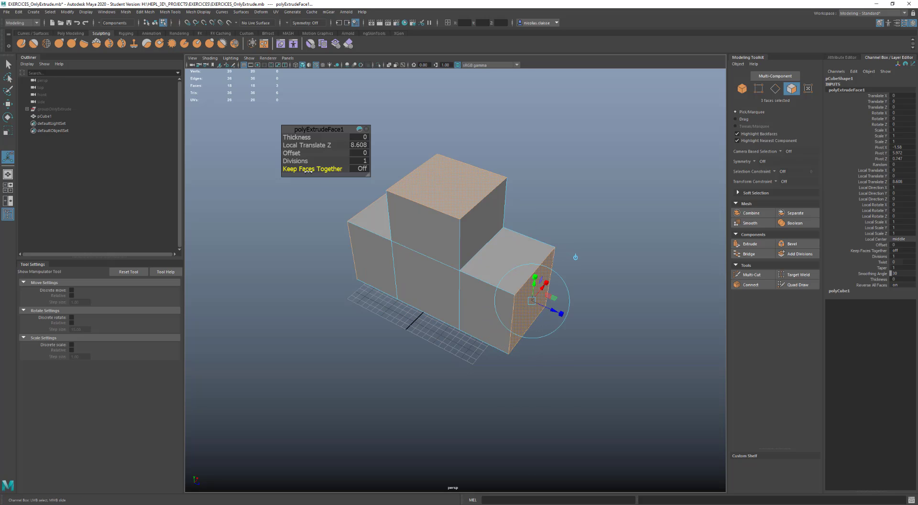
{"action": "left_click", "coordinate": [324, 170]}
{"action": "left_click", "coordinate": [318, 169]}
{"action": "left_click", "coordinate": [308, 169]}
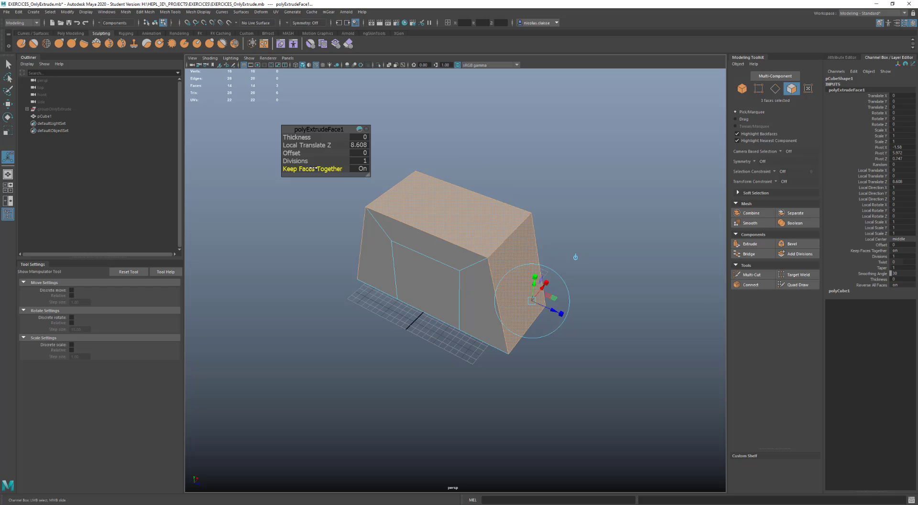
{"action": "left_click", "coordinate": [323, 169]}
{"action": "left_click_drag", "start_coordinate": [451, 303], "coordinate": [504, 196], "text": "alt"}
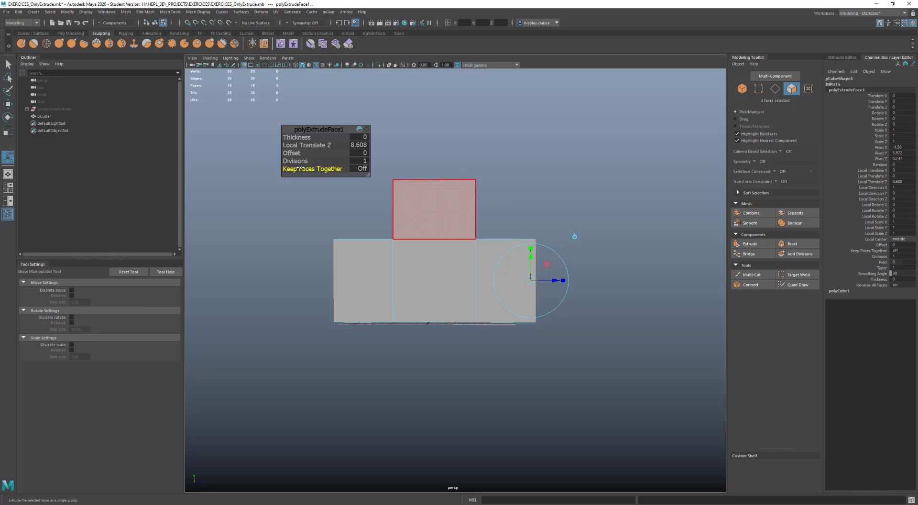
{"action": "left_click", "coordinate": [337, 168]}
{"action": "left_click", "coordinate": [346, 168]}
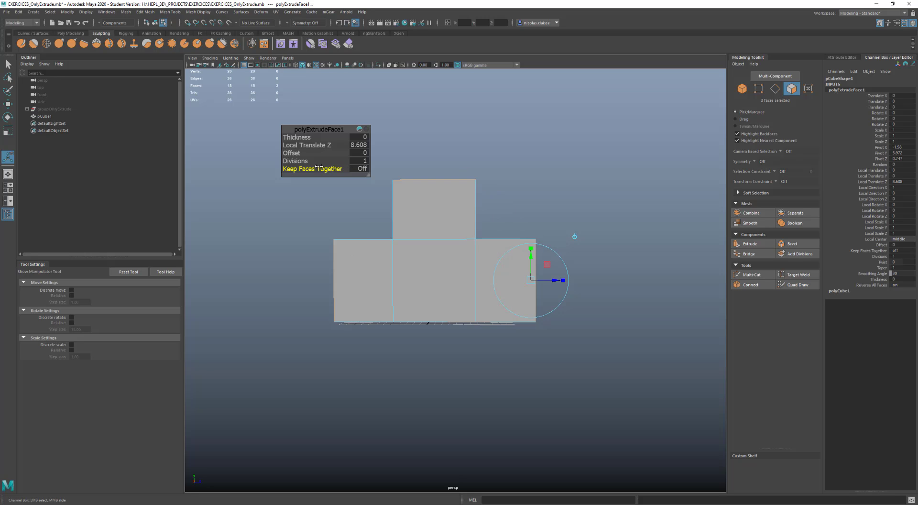
{"action": "left_click", "coordinate": [344, 169]}
{"action": "left_click", "coordinate": [326, 167]}
{"action": "left_click", "coordinate": [327, 167]}
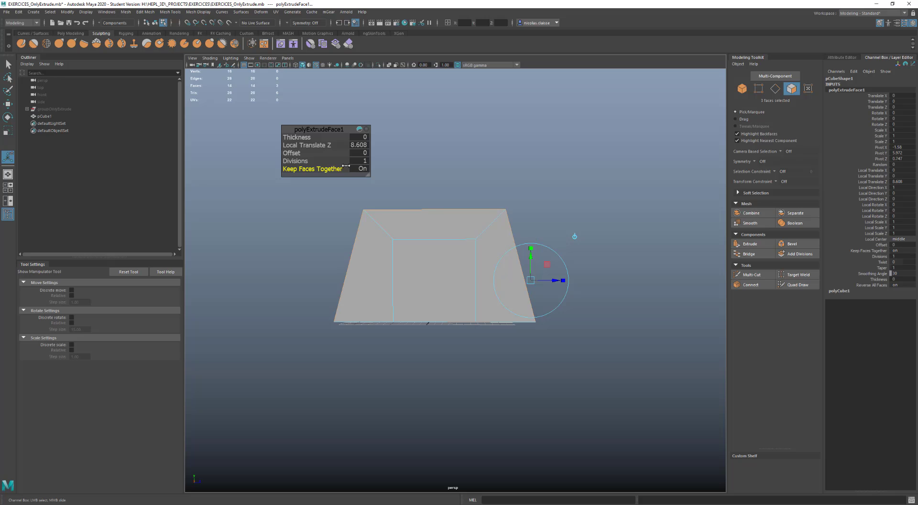
{"action": "left_click", "coordinate": [332, 167]}
Turn Keep Faces Together on for the extrusion and reset its Local Translate Z to 0
{"action": "left_click_drag", "start_coordinate": [447, 263], "coordinate": [396, 287], "text": "alt"}
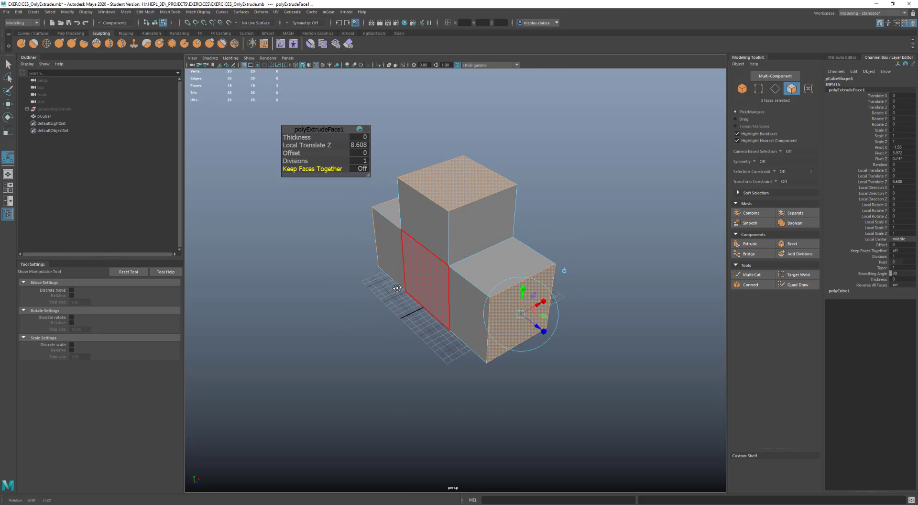
{"action": "left_click", "coordinate": [325, 168]}
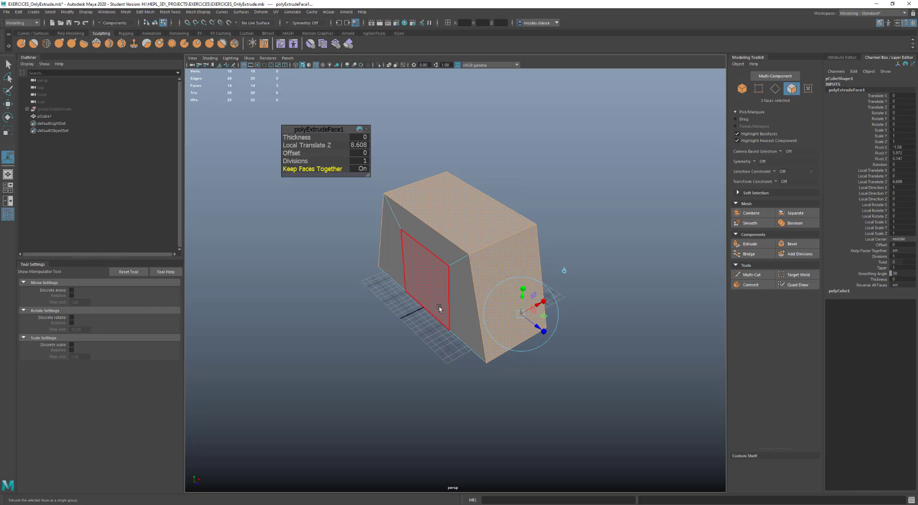
{"action": "left_click_drag", "start_coordinate": [440, 309], "coordinate": [545, 323], "text": "alt"}
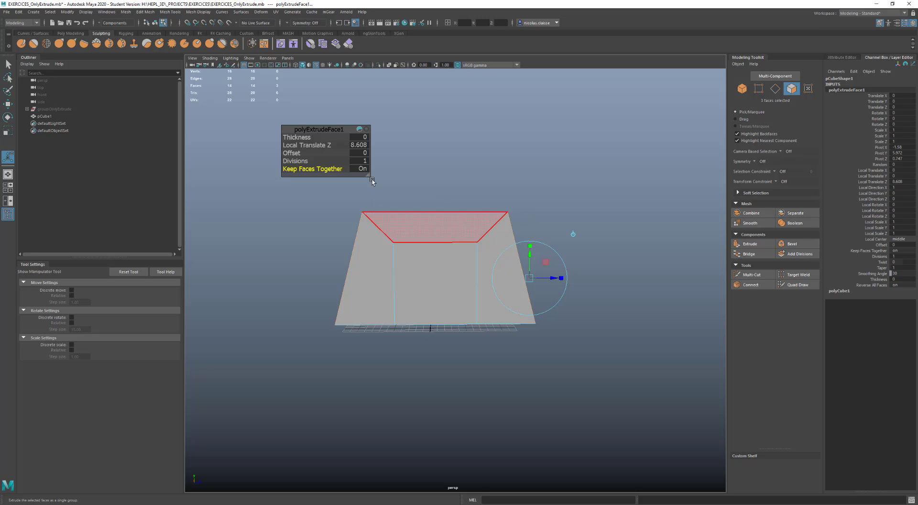
{"action": "left_click", "coordinate": [290, 168]}
{"action": "left_click_drag", "start_coordinate": [290, 169], "coordinate": [478, 219]}
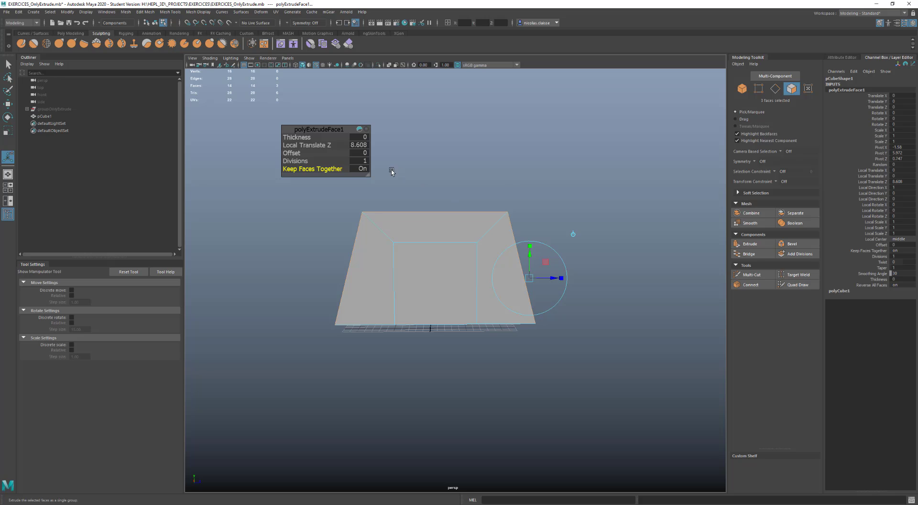
{"action": "left_click", "coordinate": [356, 150]}
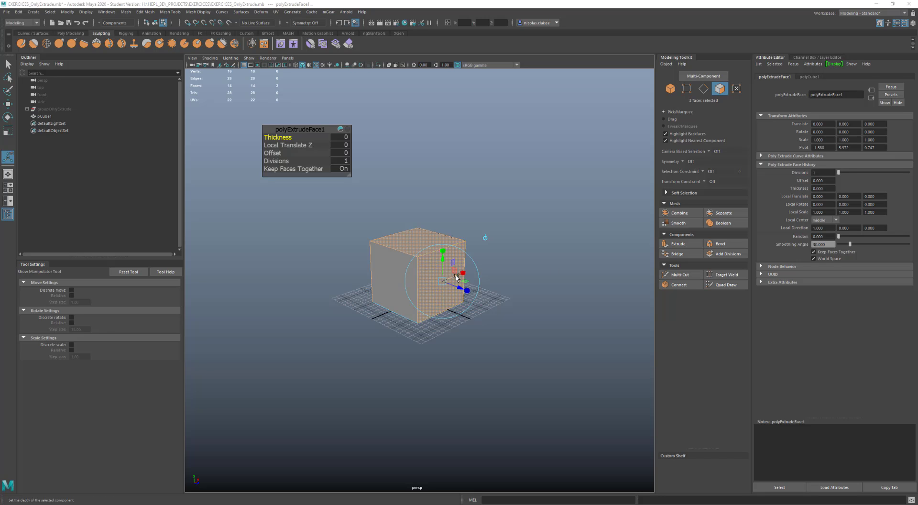
Shift the extruded faces about 2.2 units along local X and 2.3 units along local Y
{"action": "left_click_drag", "start_coordinate": [450, 280], "coordinate": [452, 241]}
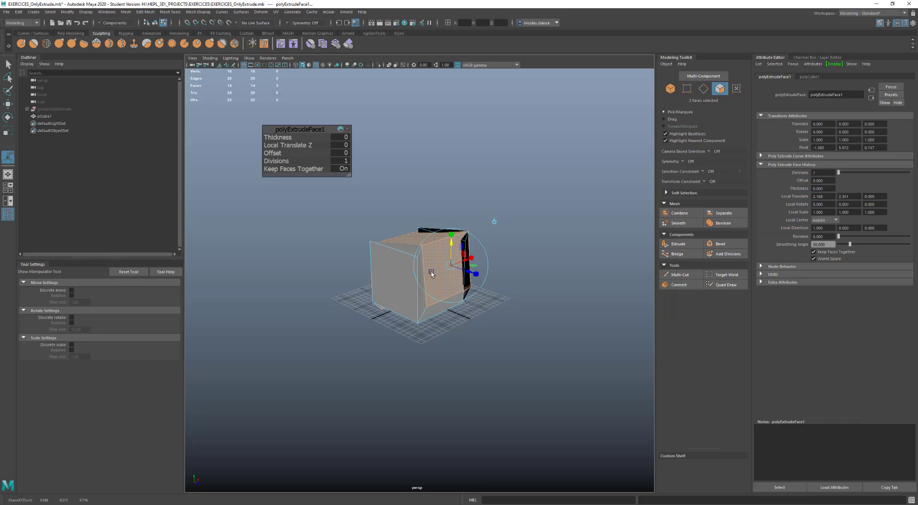
{"action": "mouse_move", "coordinate": [416, 301]}
{"action": "left_mouse_down", "text": "alt"}
{"action": "mouse_move", "coordinate": [436, 328]}
{"action": "mouse_move", "coordinate": [543, 293]}
{"action": "mouse_move", "coordinate": [404, 311]}
{"action": "left_mouse_up", "text": "alt"}
{"action": "middle_click_drag", "start_coordinate": [417, 296], "coordinate": [415, 335], "text": "alt"}
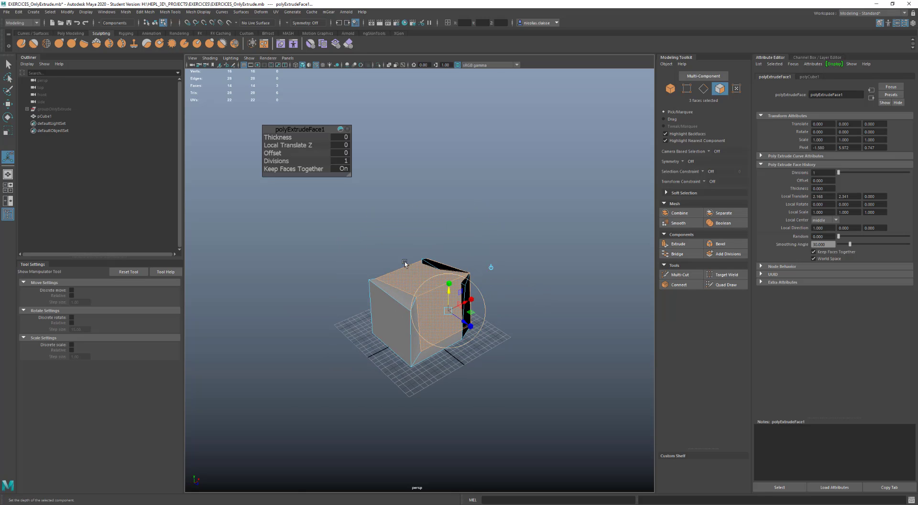
Turn Keep Faces Together off and set the extrusion's Local Translate Z to 1.3
{"action": "left_click", "coordinate": [289, 168]}
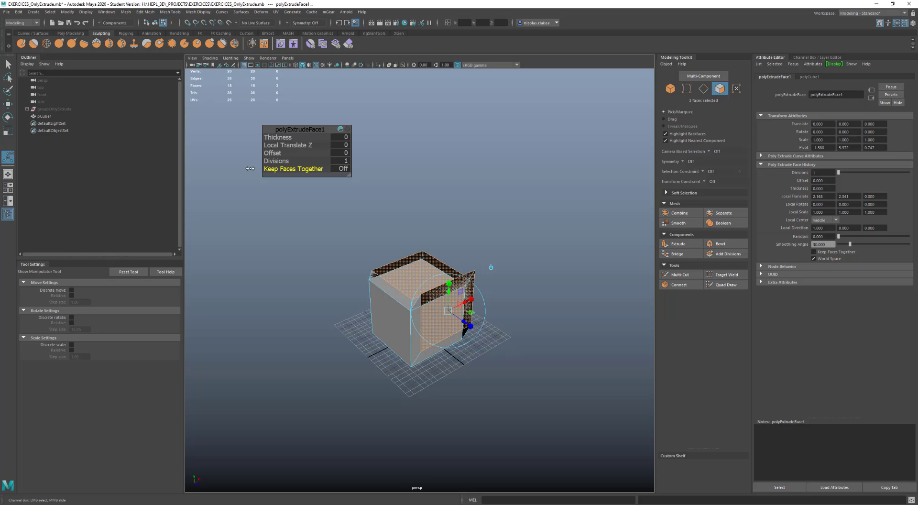
{"action": "left_click_drag", "start_coordinate": [352, 252], "coordinate": [437, 244], "text": "alt"}
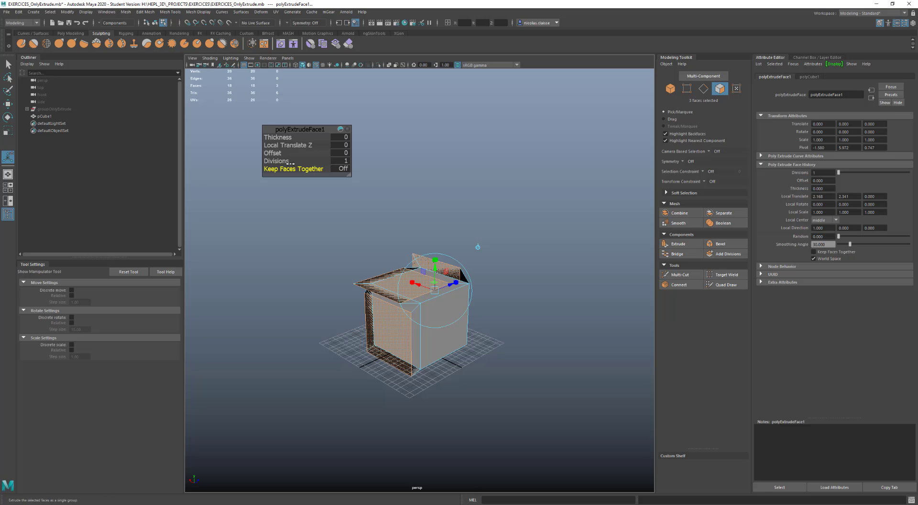
{"action": "left_click_drag", "start_coordinate": [290, 145], "coordinate": [330, 146]}
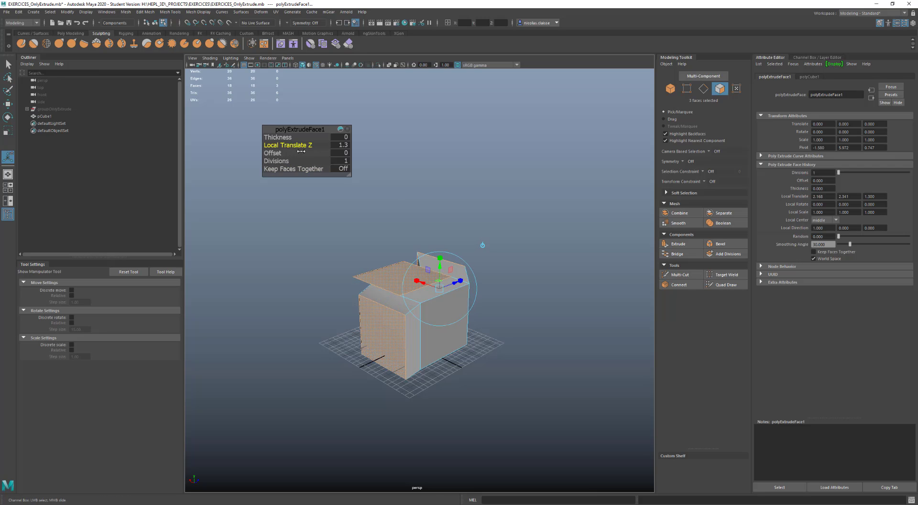
{"action": "left_click_drag", "start_coordinate": [445, 225], "coordinate": [361, 213], "text": "alt"}
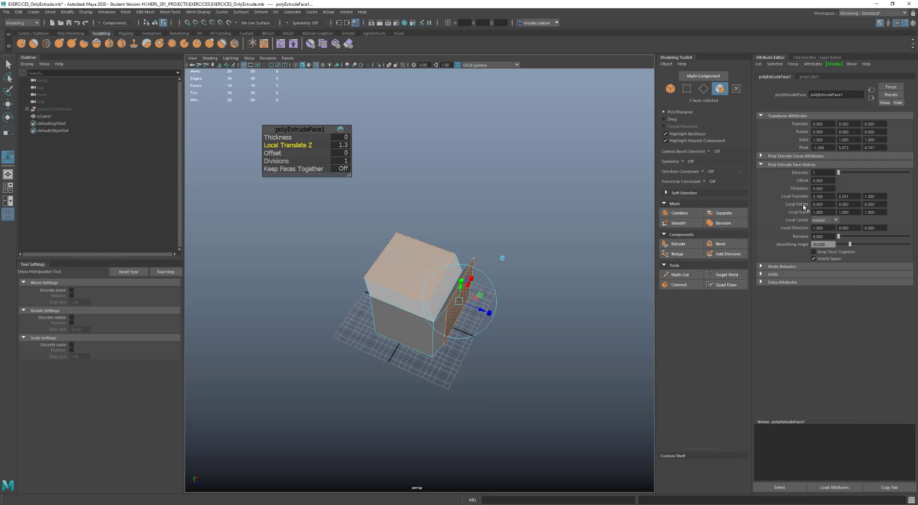
Reset the extrusion's Local Translate X, Y and Z values to 0
{"action": "key", "text": "ctrl+a"}
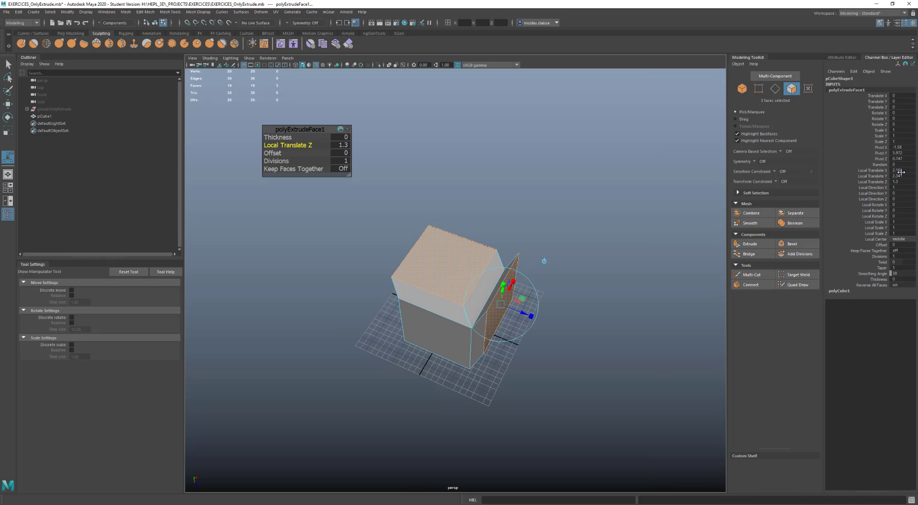
{"action": "left_click_drag", "start_coordinate": [901, 171], "coordinate": [901, 180]}
{"action": "type", "text": "0"}
{"action": "key", "text": "Return"}
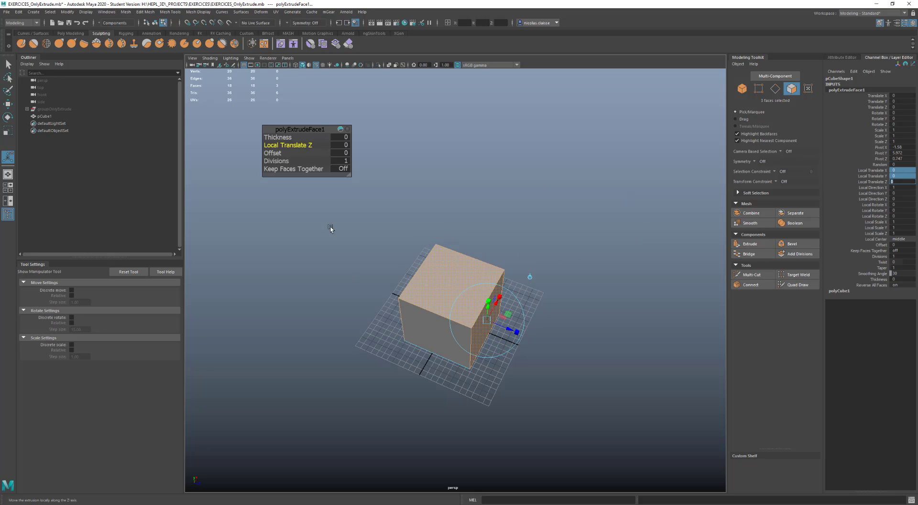
Set the extrusion's world Translate Y to about 15.3 and its Scale Z to about 2.6
{"action": "left_click", "coordinate": [872, 102]}
{"action": "middle_click_drag", "start_coordinate": [596, 190], "coordinate": [652, 171]}
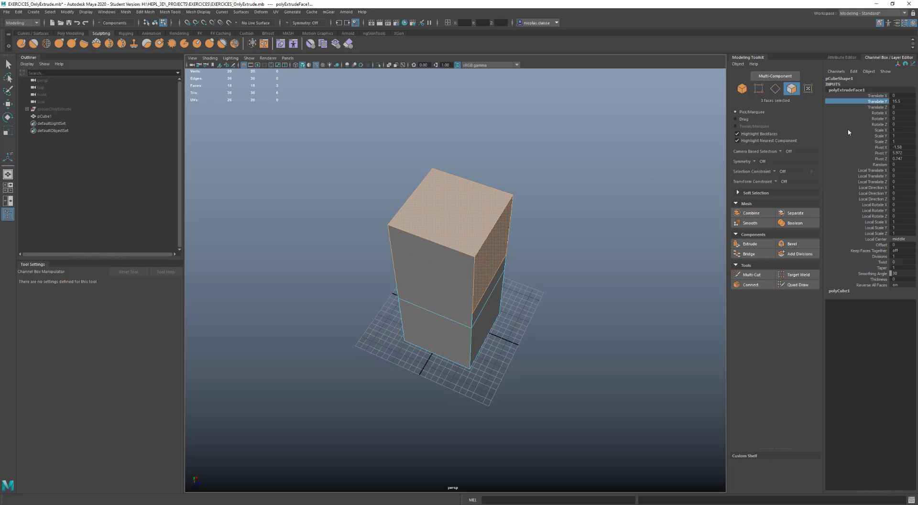
{"action": "left_click", "coordinate": [878, 142]}
{"action": "mouse_move", "coordinate": [625, 173]}
{"action": "middle_mouse_down"}
{"action": "mouse_move", "coordinate": [646, 172]}
{"action": "mouse_move", "coordinate": [631, 176]}
{"action": "middle_mouse_up"}
{"action": "left_click_drag", "start_coordinate": [569, 230], "coordinate": [503, 213], "text": "alt"}
{"action": "key", "text": "t"}
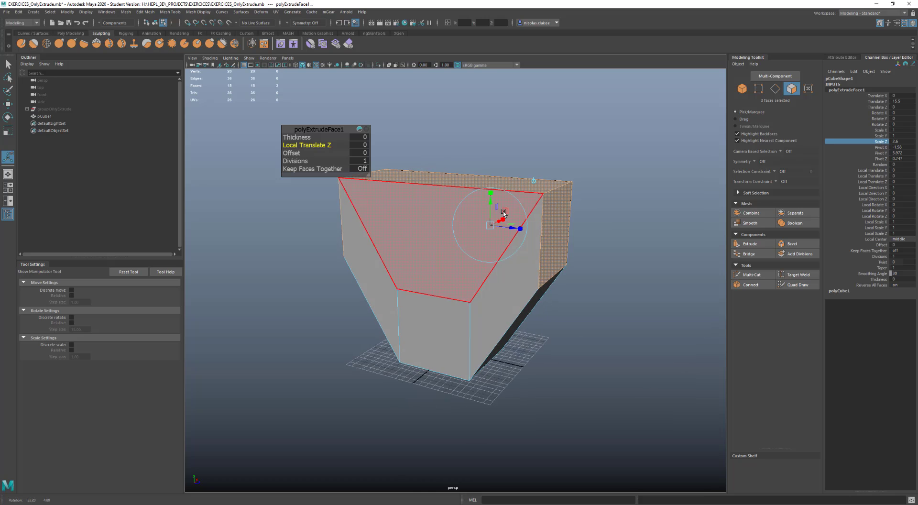
Undo the extrusion's Scale Z and Translate Y changes
{"action": "key", "text": "ctrl+z"}
{"action": "key", "text": "ctrl+z"}
{"action": "key", "text": "ctrl+z"}
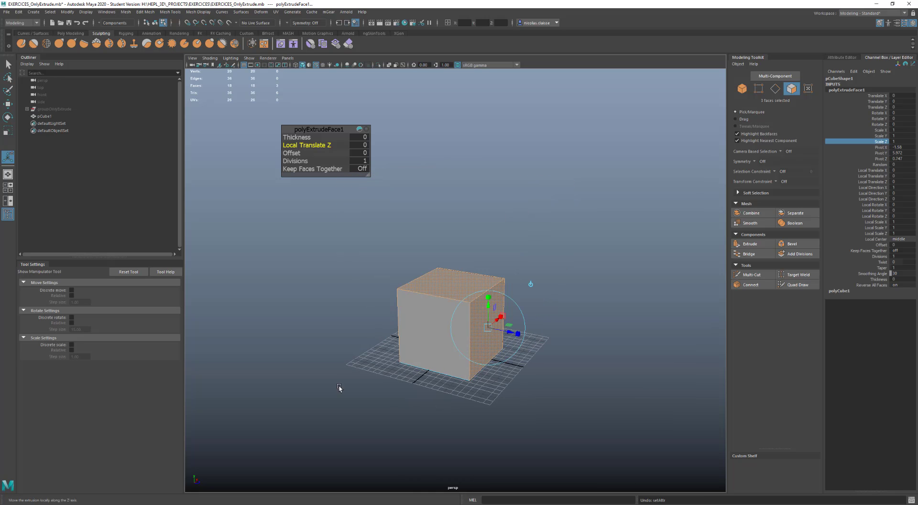
Toggle the extrude manipulator between local and world axes, leaving it in world orientation
{"action": "left_click_drag", "start_coordinate": [485, 383], "coordinate": [481, 327], "text": "alt"}
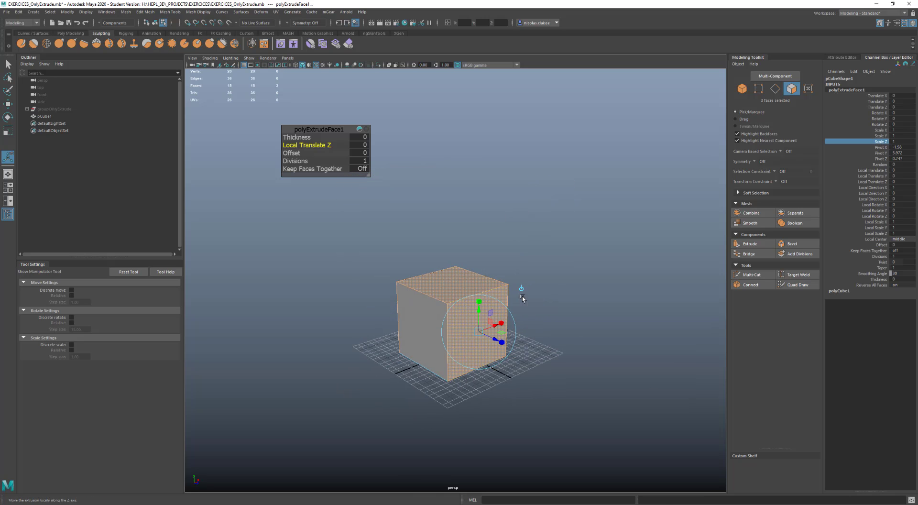
{"action": "left_click", "coordinate": [521, 287]}
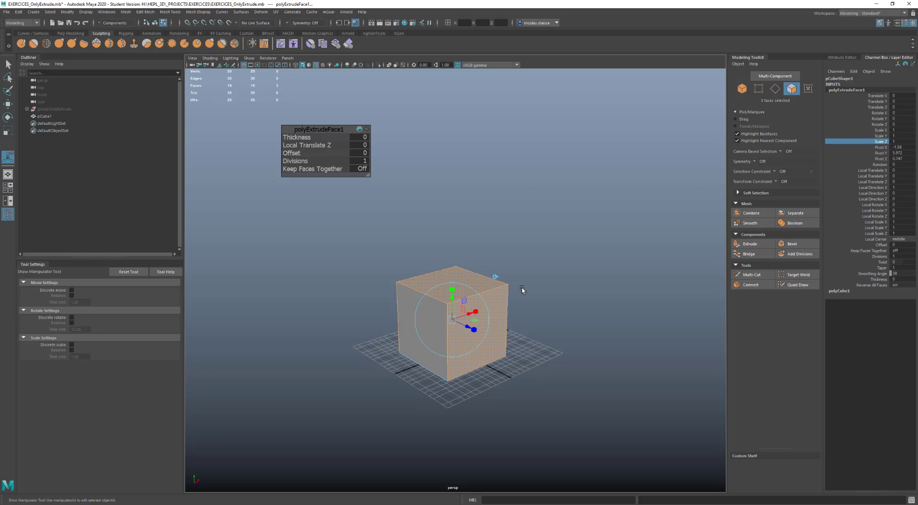
{"action": "left_click", "coordinate": [496, 275]}
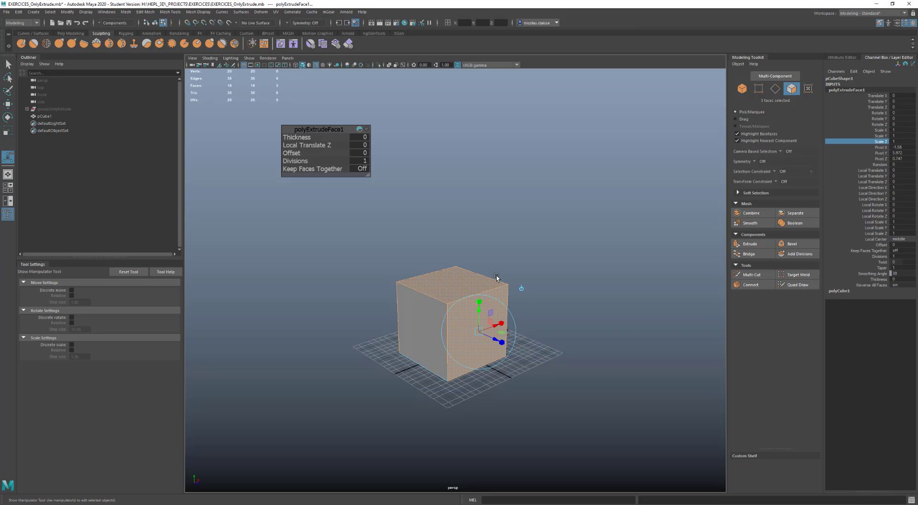
{"action": "left_click", "coordinate": [521, 288]}
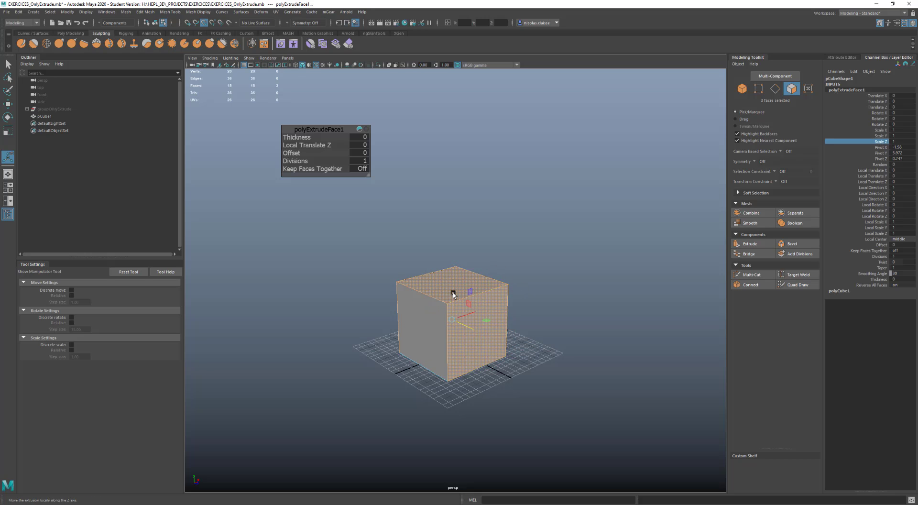
Lower the extrusion pivot to the cube's base and reopen the extrusion's manipulator with only the front-right side face selected
{"action": "left_click_drag", "start_coordinate": [452, 321], "coordinate": [453, 351]}
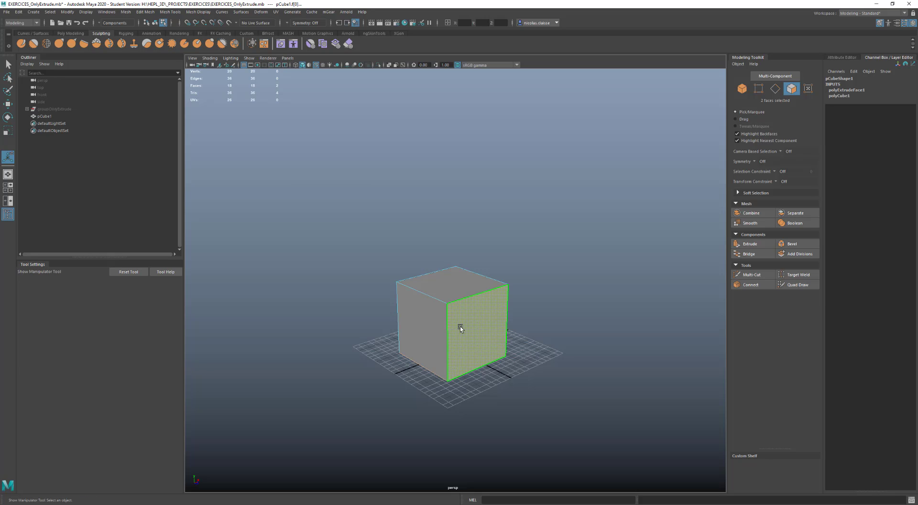
{"action": "key", "text": "q"}
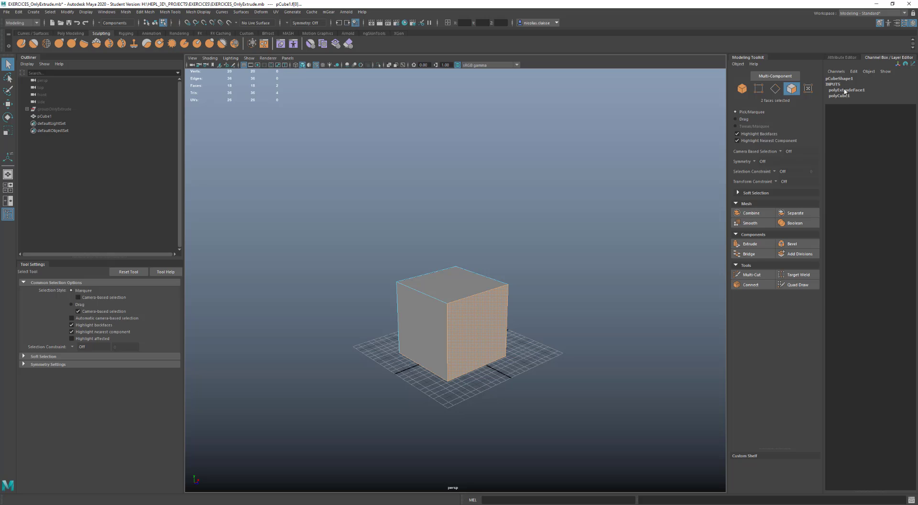
{"action": "left_click", "coordinate": [845, 90]}
{"action": "left_click", "coordinate": [494, 332]}
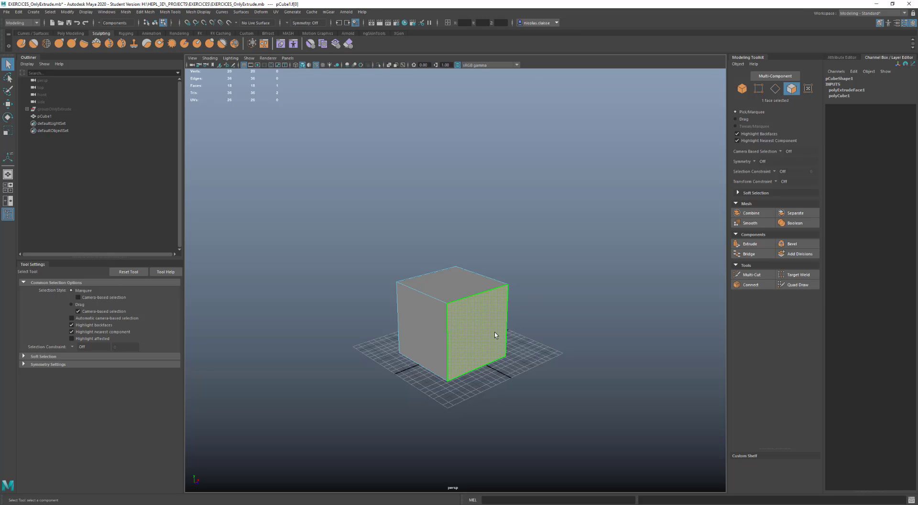
{"action": "key", "text": "t"}
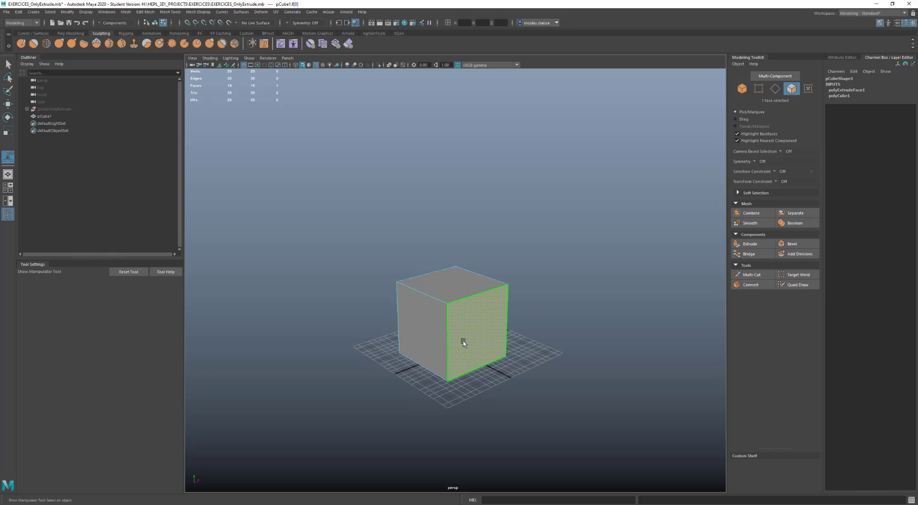
{"action": "left_click", "coordinate": [854, 90]}
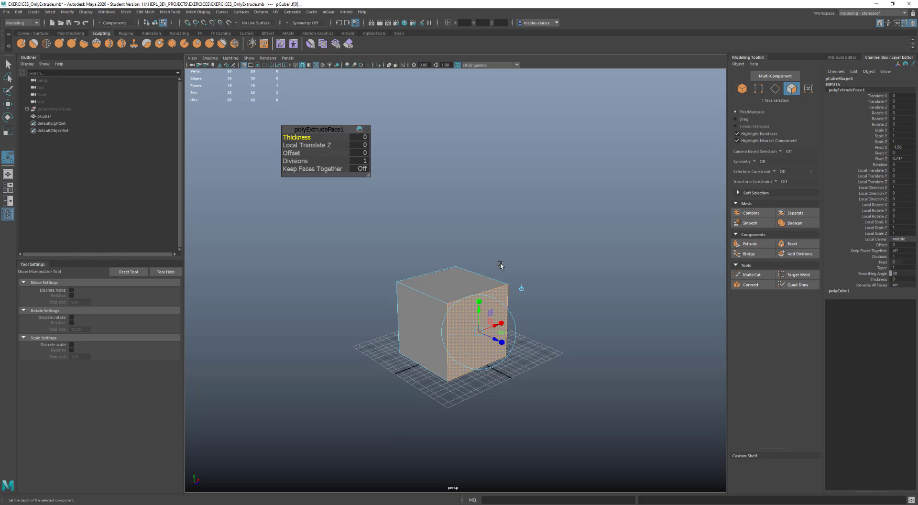
Move the extrusion pivot to the side face's lower front corner, scale the face uniformly to about 1.533 and translate it about 2.589 in Z
{"action": "left_click_drag", "start_coordinate": [490, 323], "coordinate": [450, 376]}
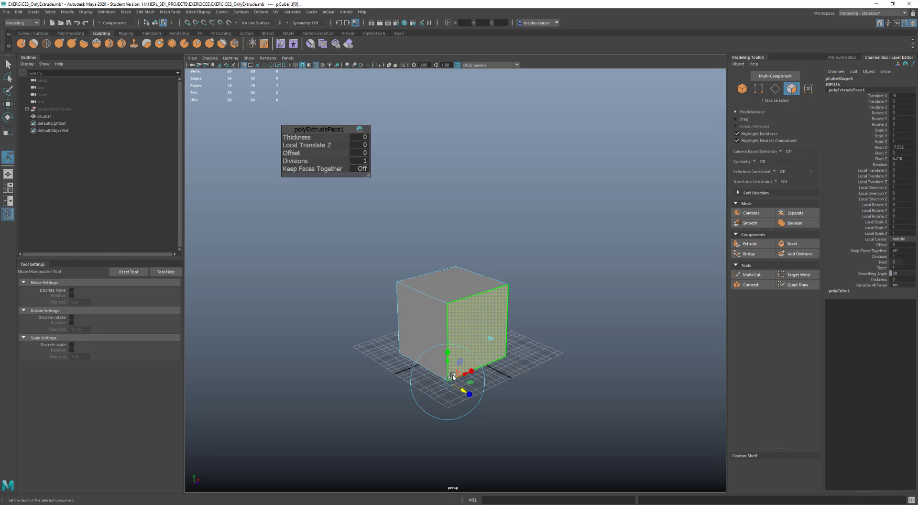
{"action": "left_click", "coordinate": [473, 372]}
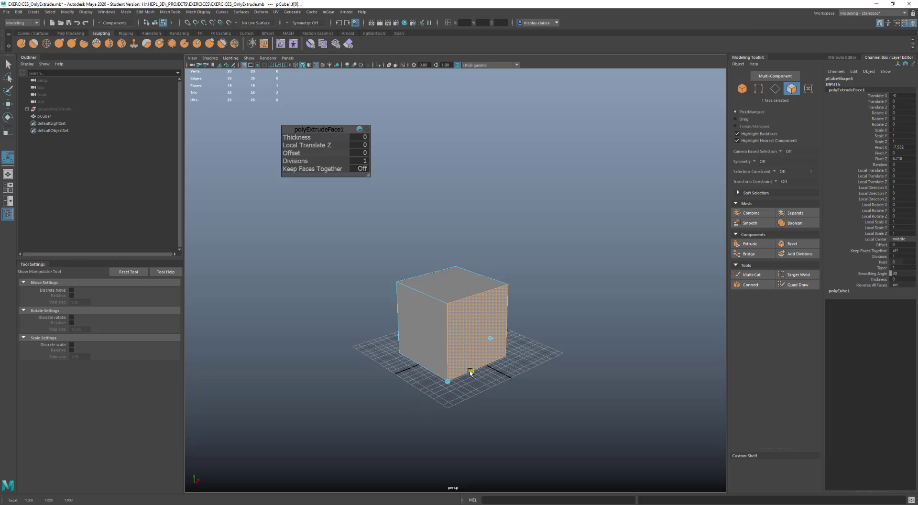
{"action": "left_click_drag", "start_coordinate": [448, 383], "coordinate": [473, 394]}
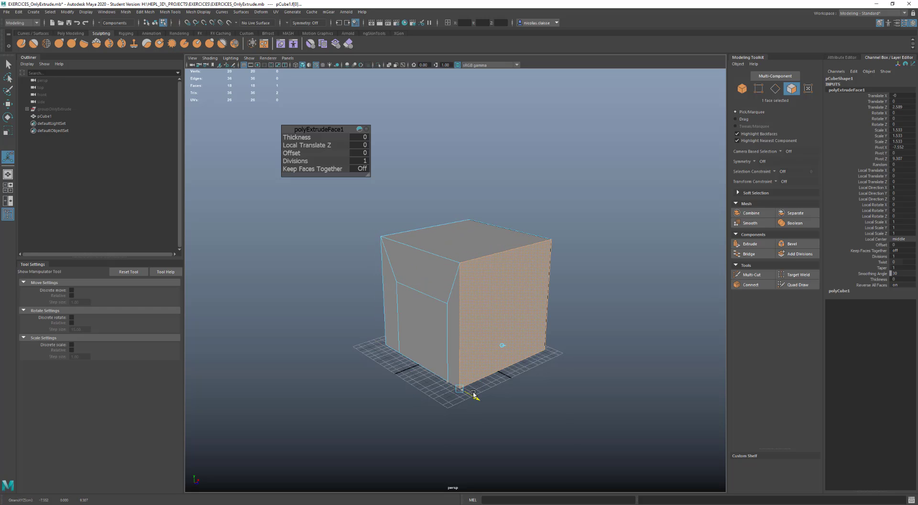
Undo the side face's scaling, translation and pivot move, back to the extrusion with all three faces selected
{"action": "key", "text": "ctrl+z"}
{"action": "key", "text": "ctrl+z"}
{"action": "key", "text": "ctrl+z"}
{"action": "key", "text": "ctrl+z"}
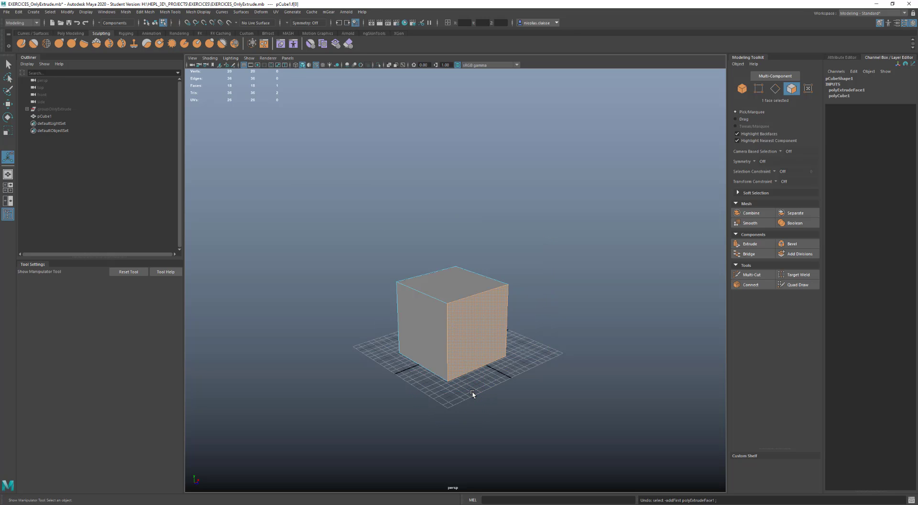
{"action": "key", "text": "ctrl+z"}
{"action": "key", "text": "ctrl+z"}
{"action": "key", "text": "ctrl+z"}
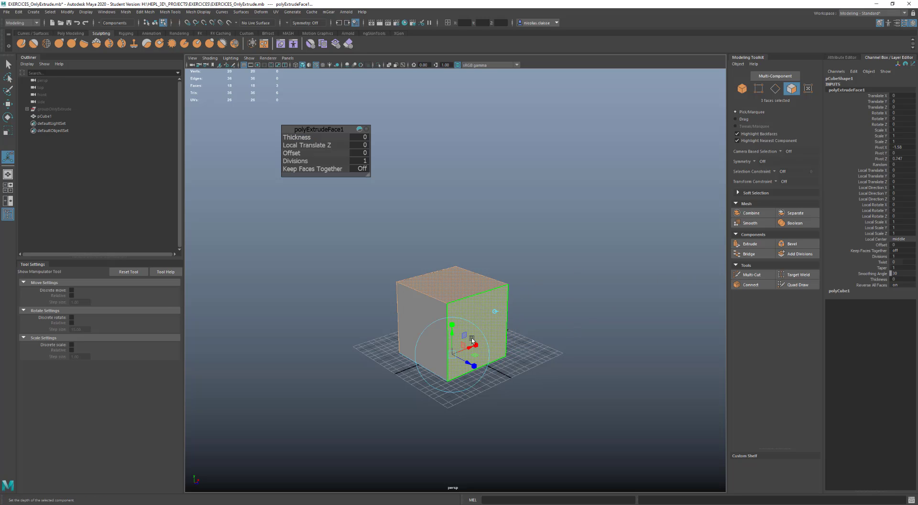
Scale the extruded faces uniformly to about 1.517 from the pivot at the cube's base, and undo the scaling
{"action": "left_click_drag", "start_coordinate": [507, 299], "coordinate": [458, 357], "text": "alt"}
{"action": "left_click", "coordinate": [453, 358]}
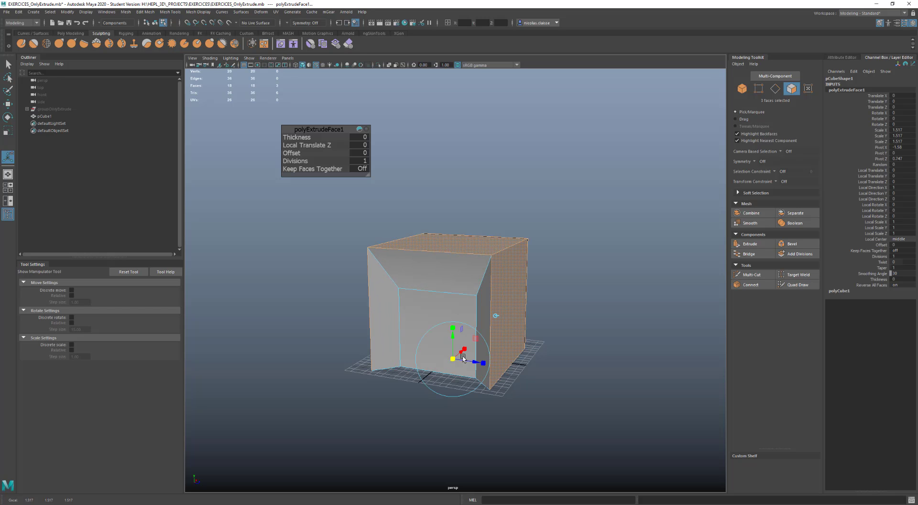
{"action": "key", "text": "ctrl+z"}
Try scaling the extruded faces to about 1.9 in Y and 1.7 in Z, and undo the scaling and pivot move
{"action": "left_click_drag", "start_coordinate": [477, 340], "coordinate": [473, 359]}
{"action": "left_click_drag", "start_coordinate": [450, 330], "coordinate": [433, 323], "text": "alt"}
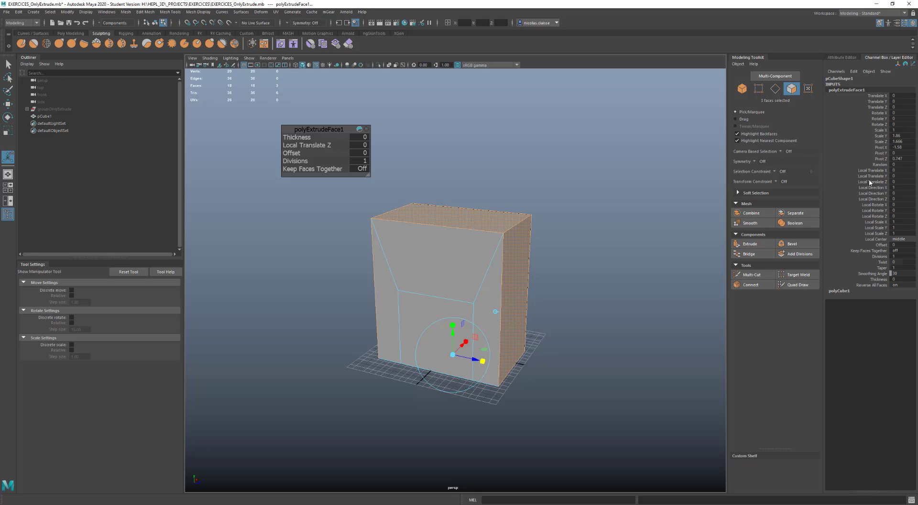
{"action": "key", "text": "ctrl+z"}
{"action": "key", "text": "ctrl+z"}
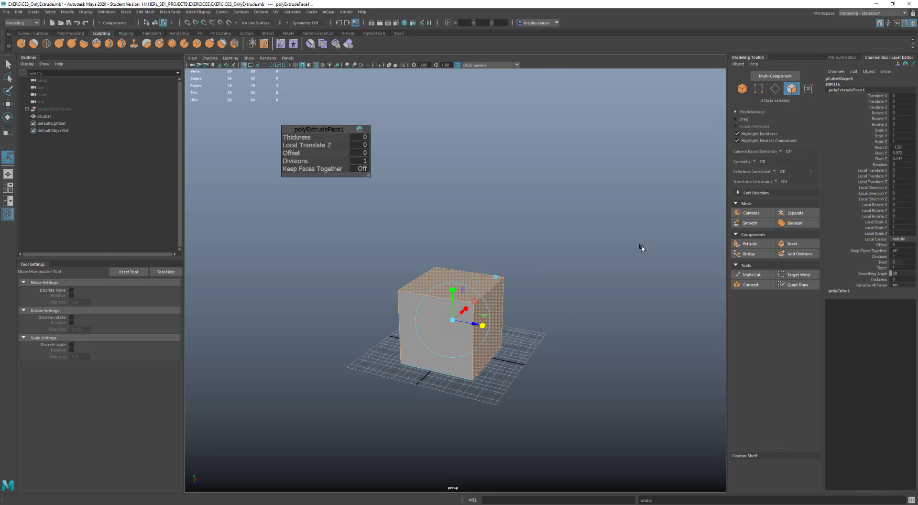
Set the extrusion's Thickness to 5.5 and turn on Keep Faces Together
{"action": "left_click", "coordinate": [299, 137]}
{"action": "middle_click_drag", "start_coordinate": [298, 137], "coordinate": [329, 137]}
{"action": "left_click", "coordinate": [320, 169]}
{"action": "middle_click", "coordinate": [320, 169]}
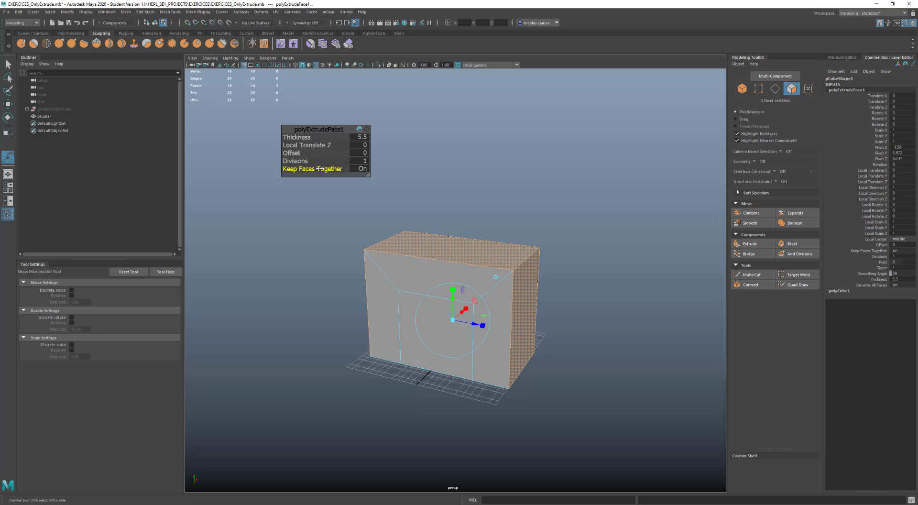
Adjust the extrusion's Thickness to 8.2 with Keep Faces Together left on
{"action": "left_click", "coordinate": [299, 137]}
{"action": "middle_click_drag", "start_coordinate": [298, 137], "coordinate": [317, 138]}
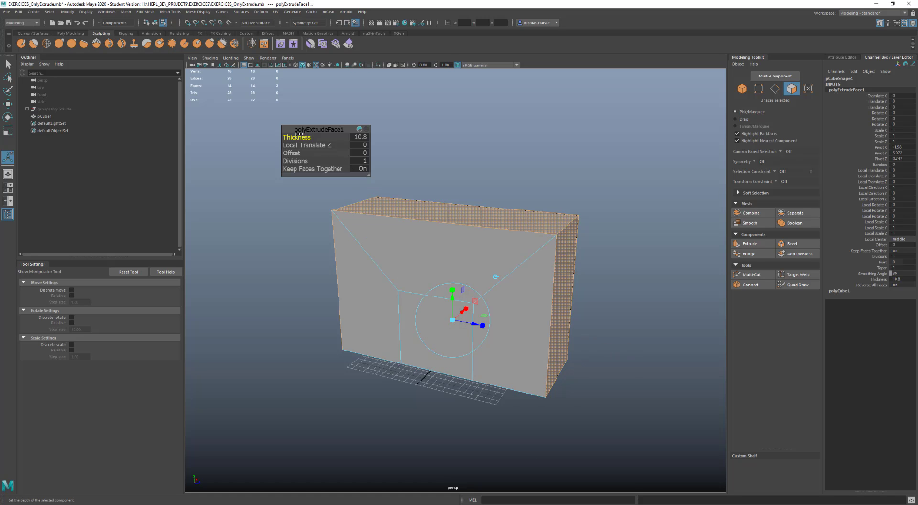
{"action": "left_click_drag", "start_coordinate": [296, 136], "coordinate": [291, 137]}
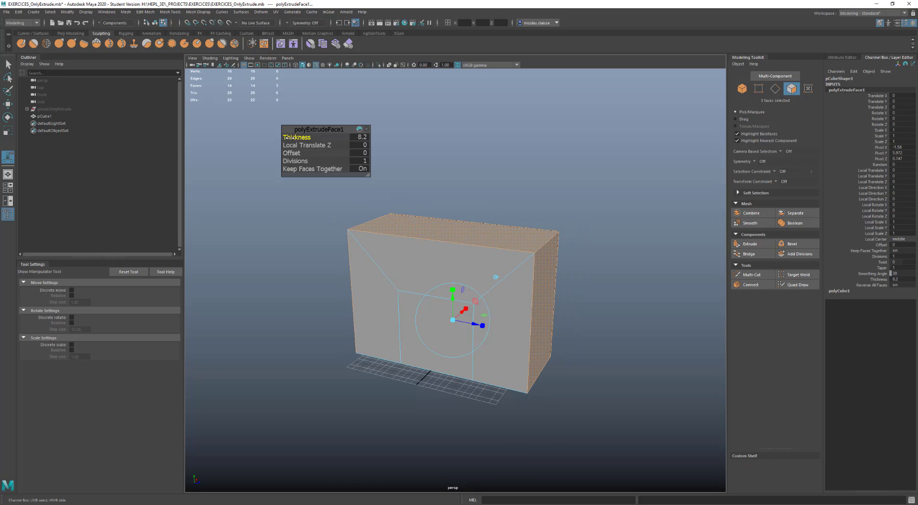
{"action": "left_click_drag", "start_coordinate": [302, 170], "coordinate": [306, 172]}
{"action": "key", "text": "Down"}
{"action": "key", "text": "Down"}
{"action": "key", "text": "Down"}
{"action": "key", "text": "Down"}
{"action": "key", "text": "Down"}
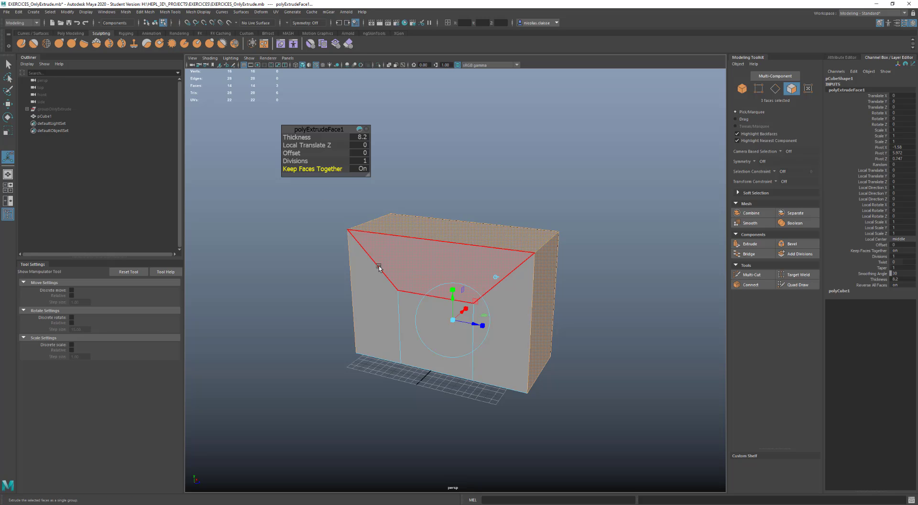
Select the eight-face loop that surrounds the original cube face on the front and continues around the back
{"action": "left_click", "coordinate": [379, 300]}
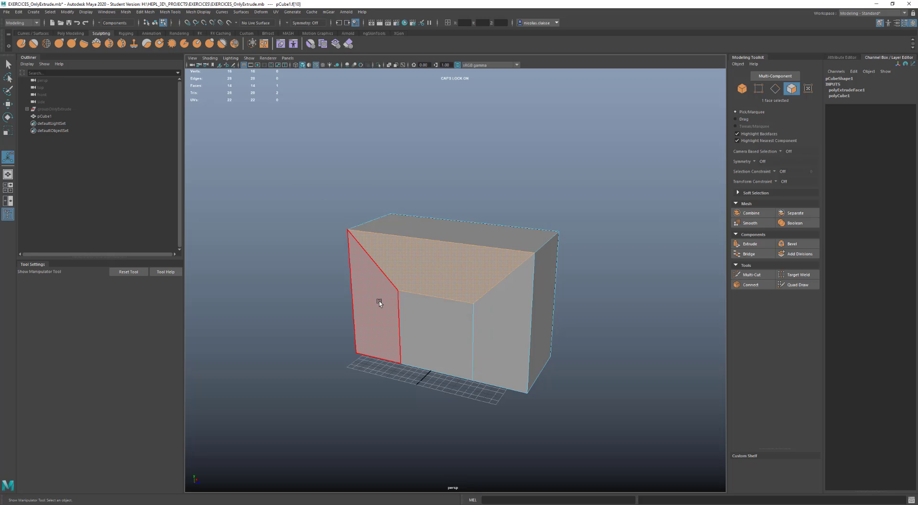
{"action": "key", "text": "ctrl+shift+a"}
{"action": "left_click", "coordinate": [488, 329]}
{"action": "left_click", "coordinate": [471, 284], "text": "shift"}
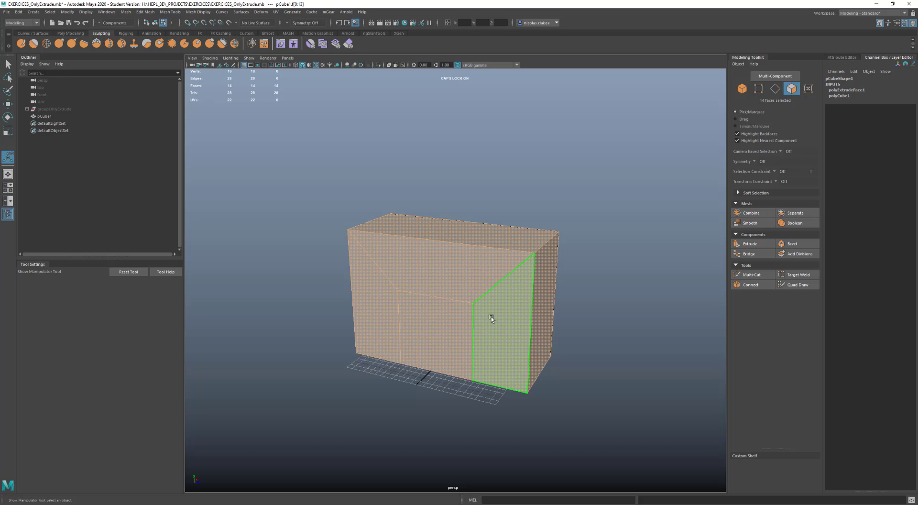
{"action": "left_click", "coordinate": [492, 316]}
{"action": "double_click", "coordinate": [458, 268], "text": "shift"}
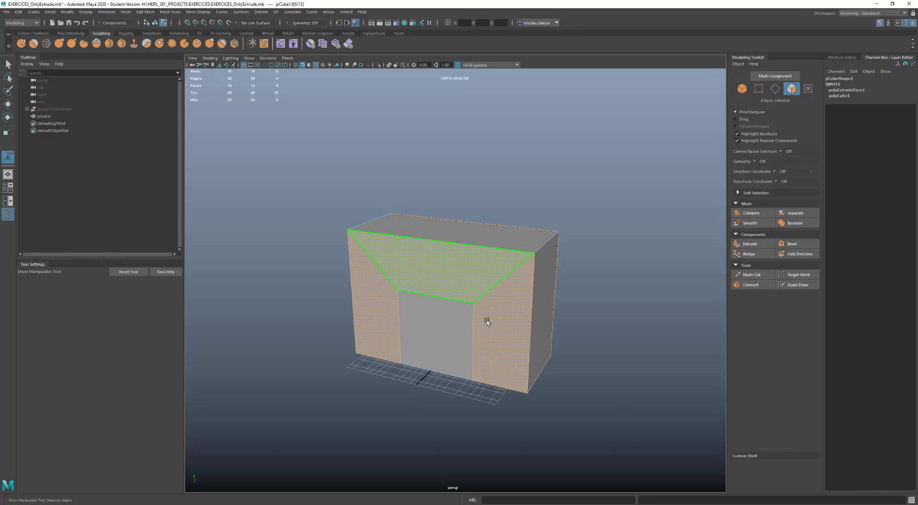
Extrude the selected face loop outward with a Thickness of 1.2
{"action": "key", "text": "w"}
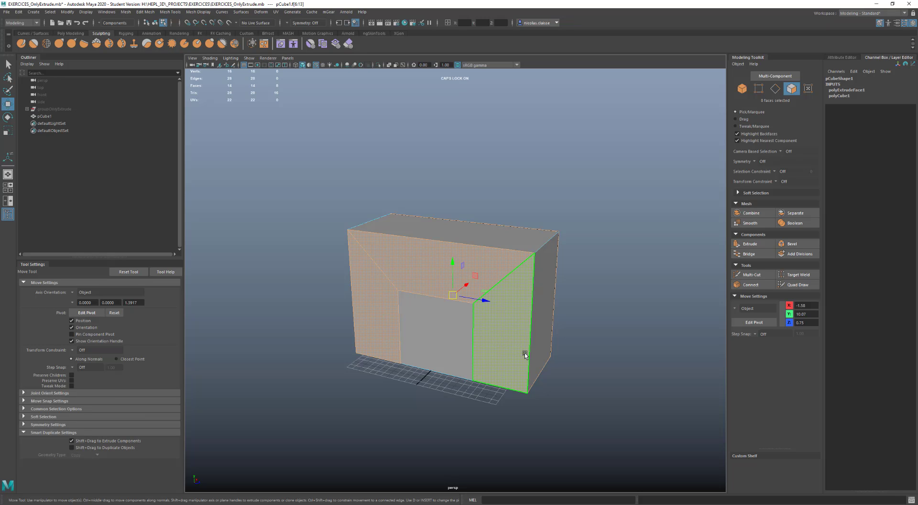
{"action": "left_click_drag", "start_coordinate": [524, 353], "coordinate": [478, 347], "text": "alt"}
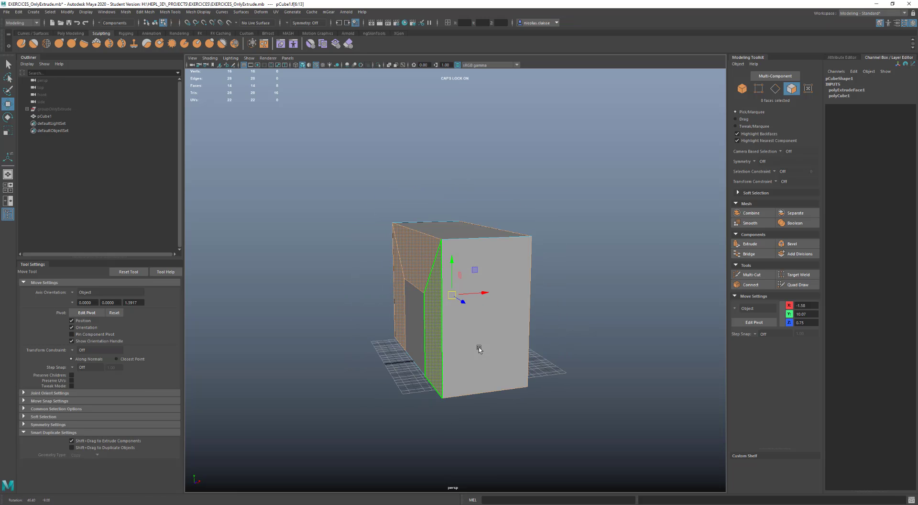
{"action": "right_click_drag", "start_coordinate": [488, 358], "coordinate": [481, 351], "text": "shift"}
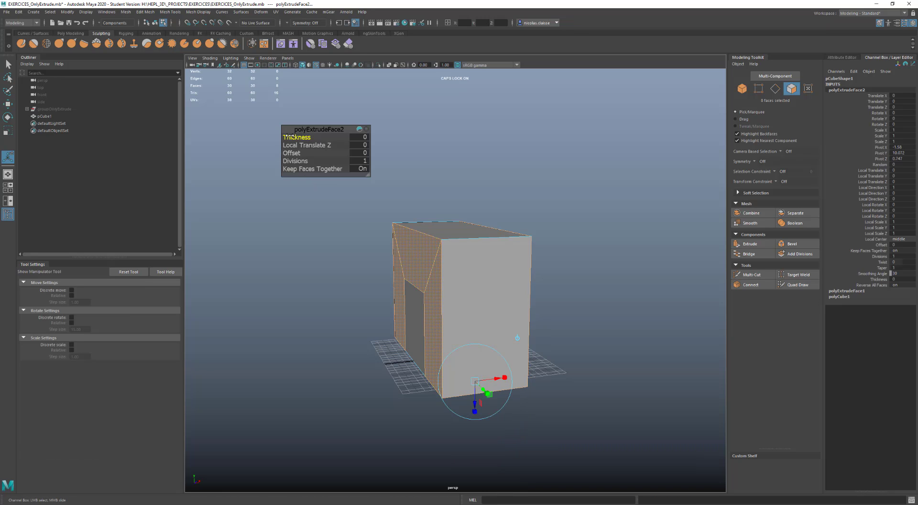
{"action": "left_click_drag", "start_coordinate": [288, 136], "coordinate": [295, 137]}
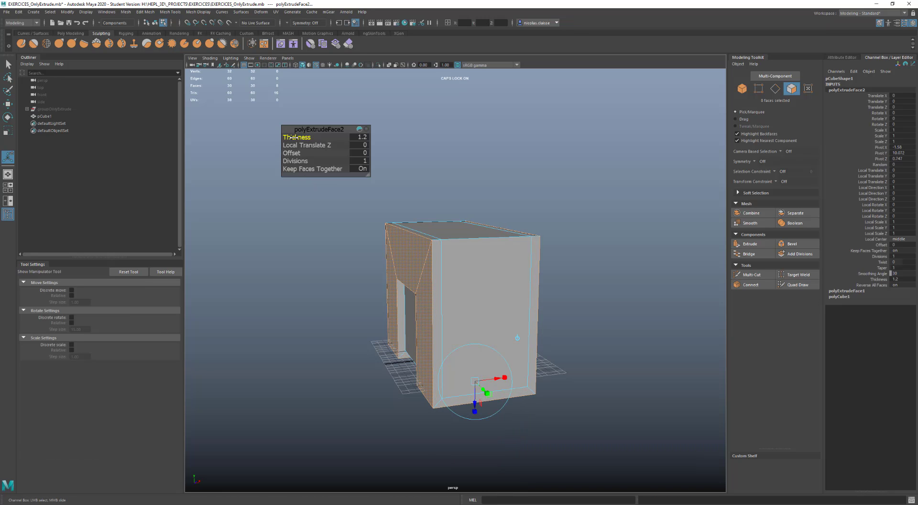
Select the narrow rim faces along the front and back outer edges and extrude them with a Thickness of 1.2
{"action": "left_click_drag", "start_coordinate": [415, 292], "coordinate": [391, 287], "text": "alt"}
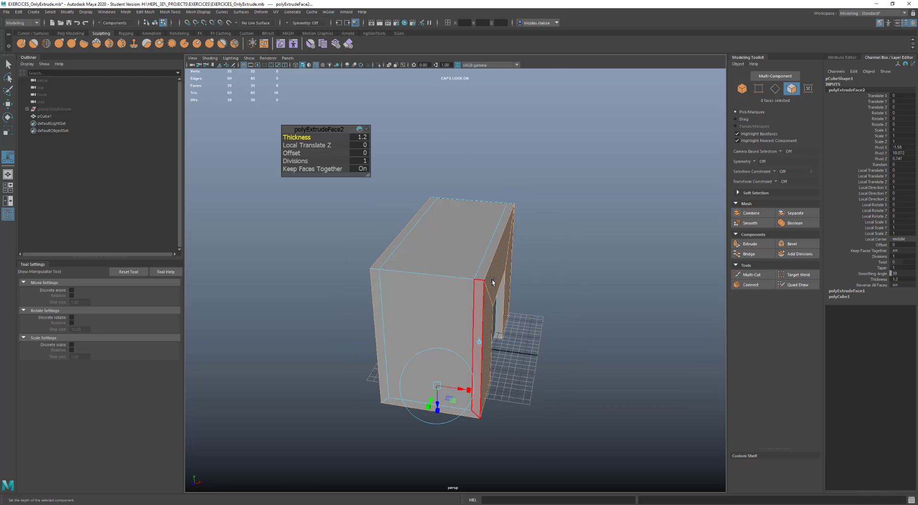
{"action": "left_click", "coordinate": [478, 274]}
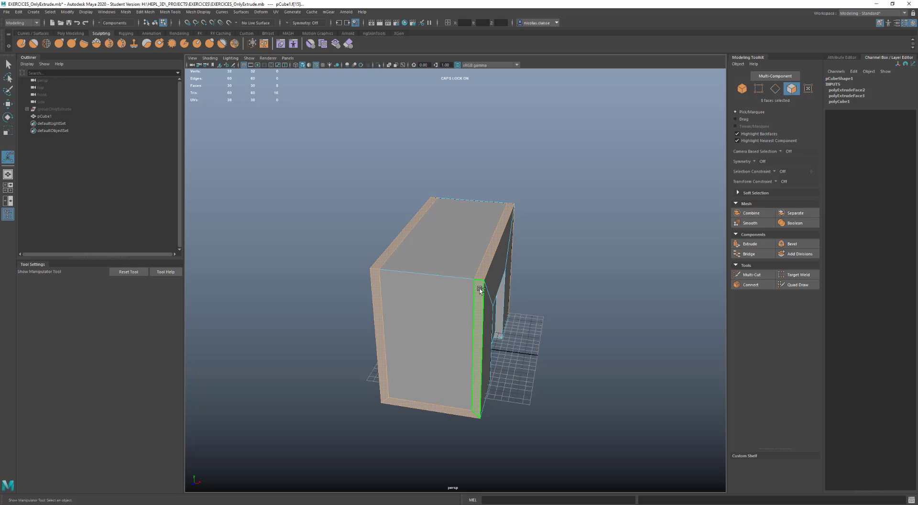
{"action": "key", "text": "ctrl+e"}
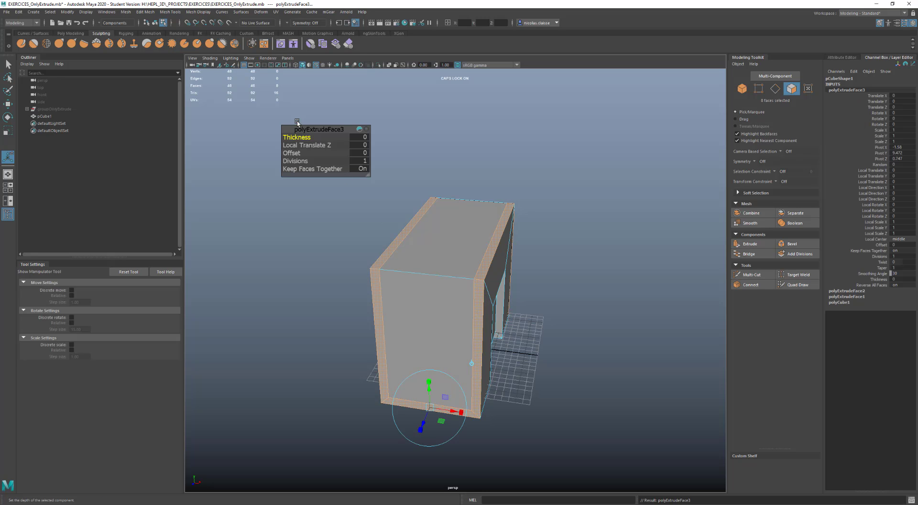
{"action": "left_click_drag", "start_coordinate": [294, 138], "coordinate": [333, 291]}
{"action": "middle_click_drag", "start_coordinate": [334, 291], "coordinate": [328, 239], "text": "alt"}
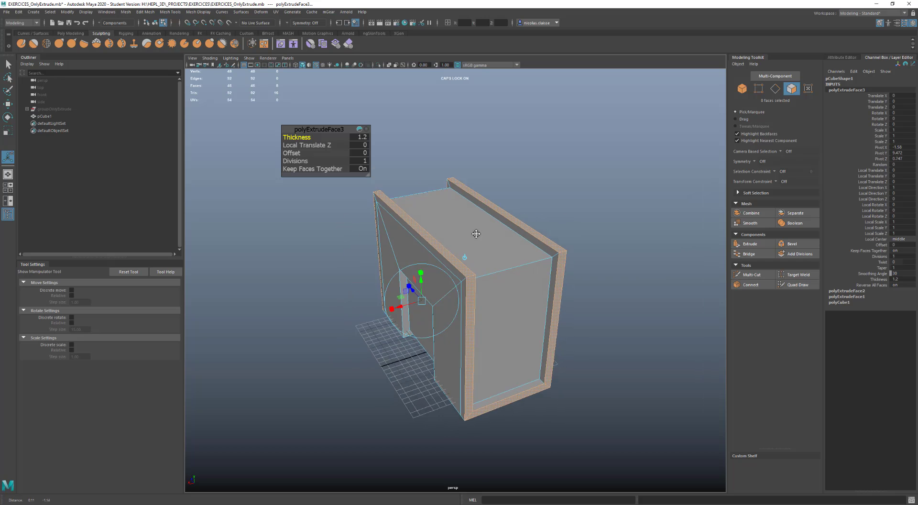
Select the four recessed faces between the raised rims and extrude them inward with an Offset of 1.2
{"action": "left_click", "coordinate": [497, 253]}
{"action": "left_click", "coordinate": [497, 254]}
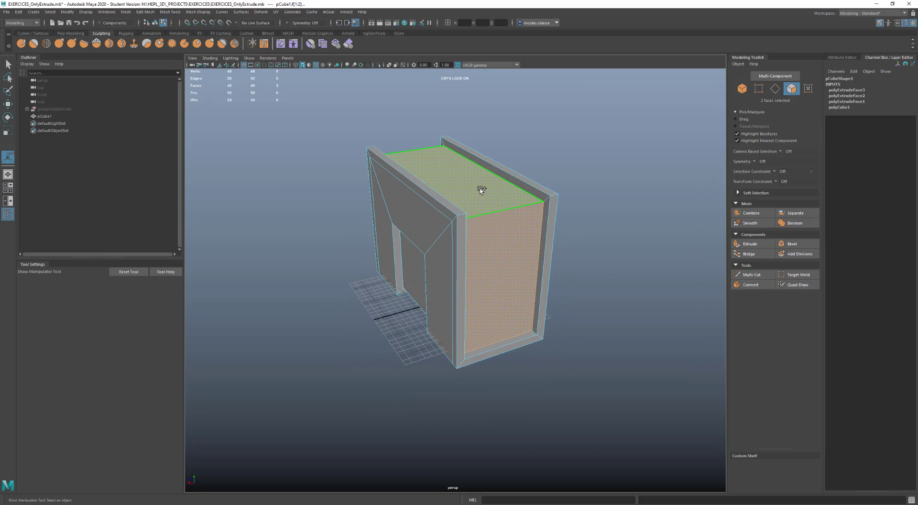
{"action": "left_click_drag", "start_coordinate": [403, 221], "coordinate": [541, 225], "text": "alt"}
{"action": "left_click", "coordinate": [440, 301], "text": "shift"}
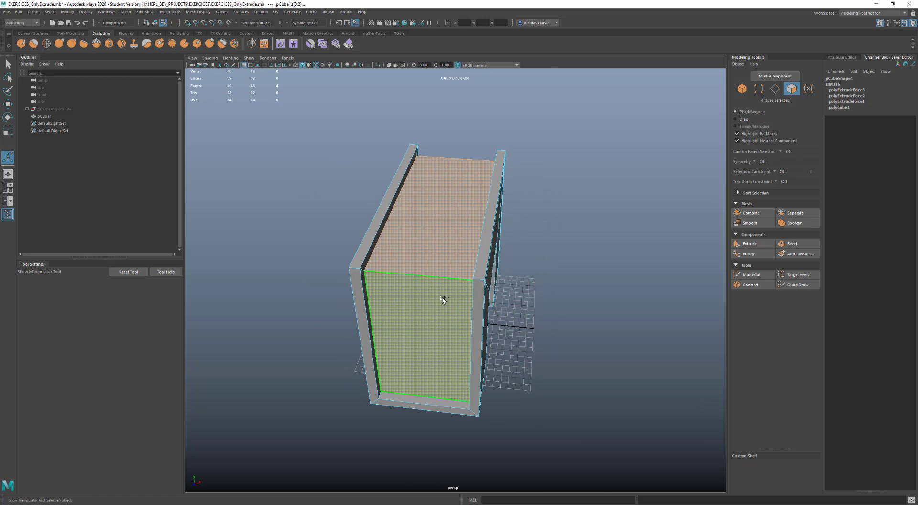
{"action": "right_click_drag", "start_coordinate": [439, 295], "coordinate": [442, 317], "text": "shift"}
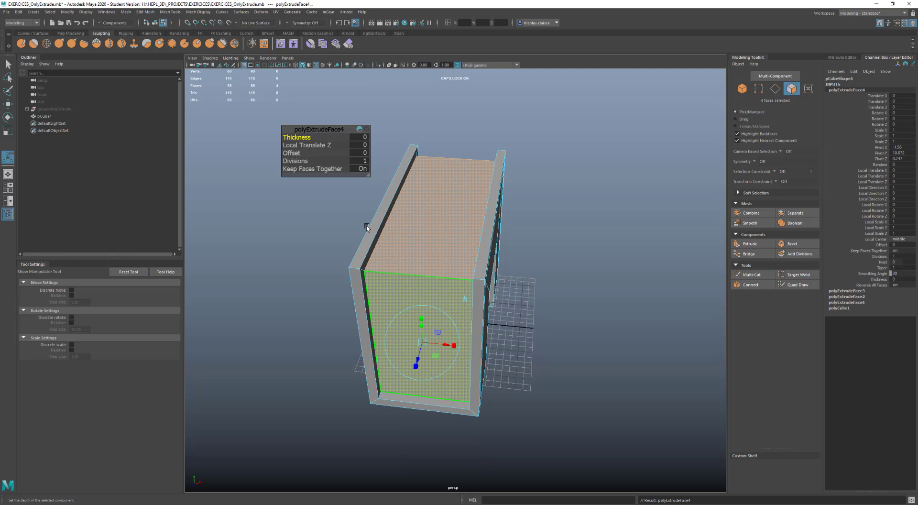
{"action": "mouse_move", "coordinate": [292, 153]}
{"action": "left_mouse_down"}
{"action": "mouse_move", "coordinate": [306, 154]}
{"action": "mouse_move", "coordinate": [294, 153]}
{"action": "left_mouse_up"}
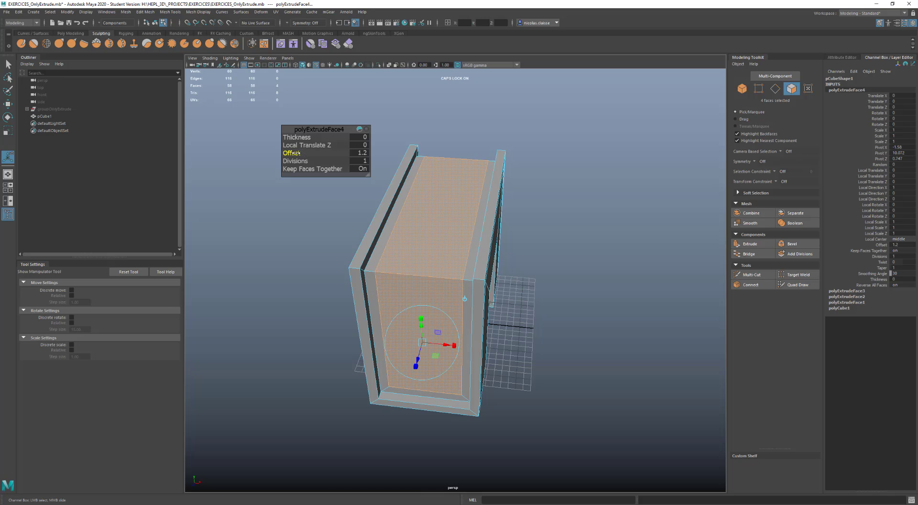
Select the loop of border faces around the offset faces, delete it and undo the deletion
{"action": "left_click", "coordinate": [467, 280]}
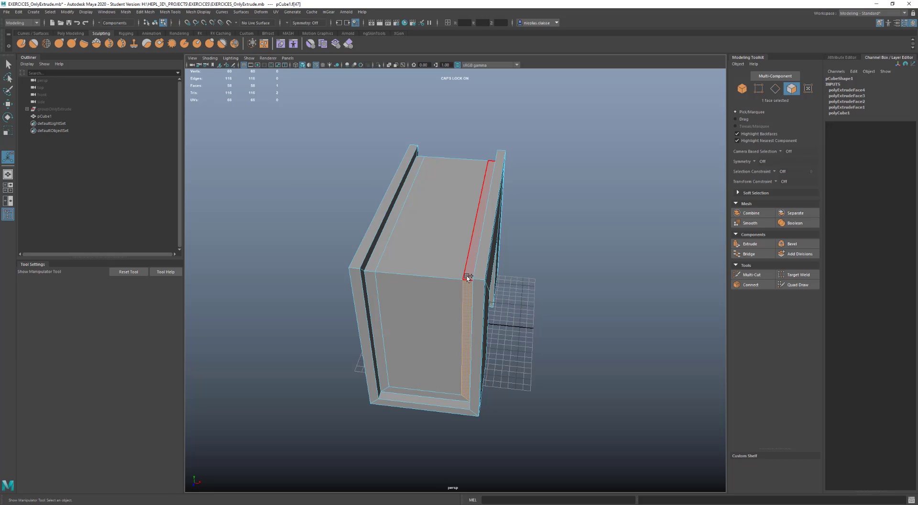
{"action": "double_click", "coordinate": [467, 278]}
{"action": "key", "text": "Delete"}
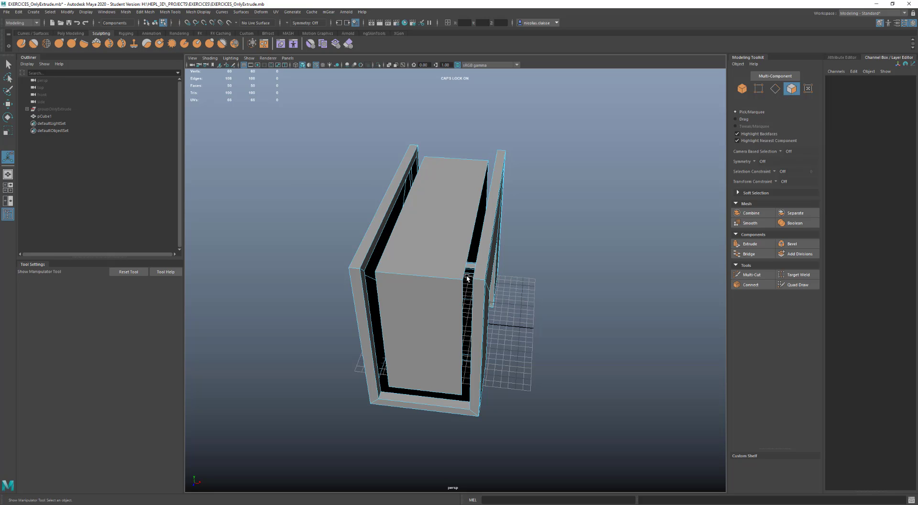
{"action": "key", "text": "ctrl+z"}
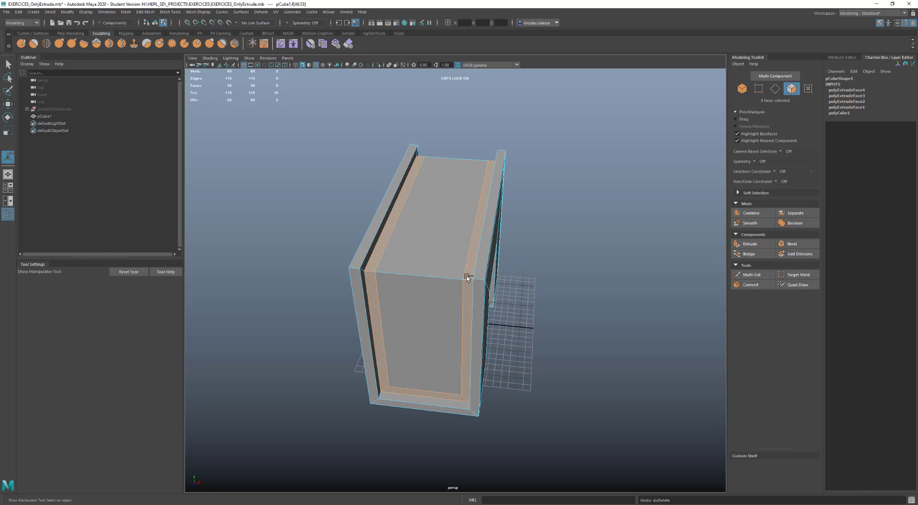
Select the wide front faces around the doorway together with their outer rim loop and extrude them with an Offset of 0.3
{"action": "left_click_drag", "start_coordinate": [420, 307], "coordinate": [422, 288], "text": "alt"}
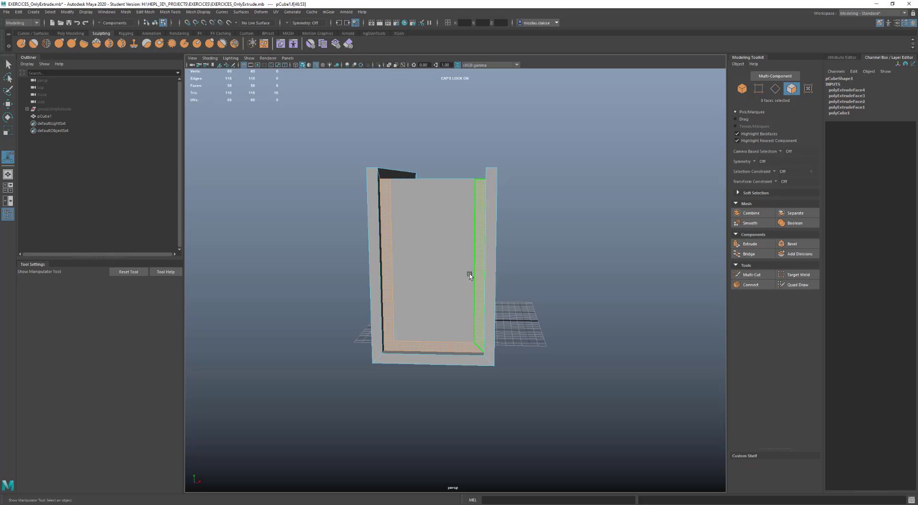
{"action": "left_click_drag", "start_coordinate": [494, 279], "coordinate": [437, 284], "text": "alt"}
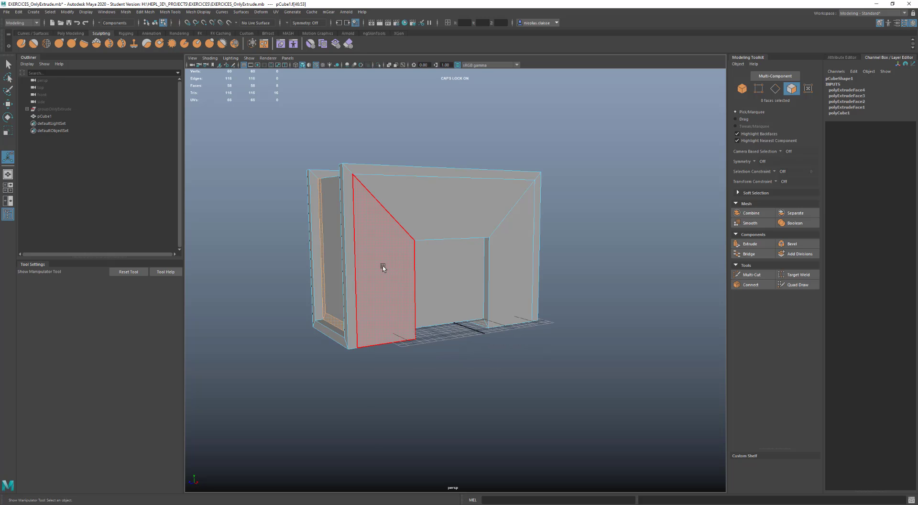
{"action": "double_click", "coordinate": [423, 222]}
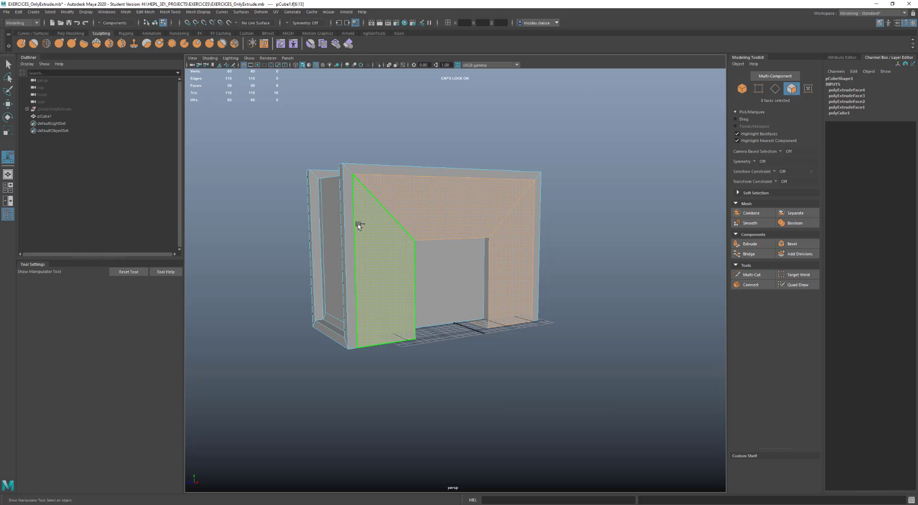
{"action": "left_click", "coordinate": [347, 234], "text": "shift"}
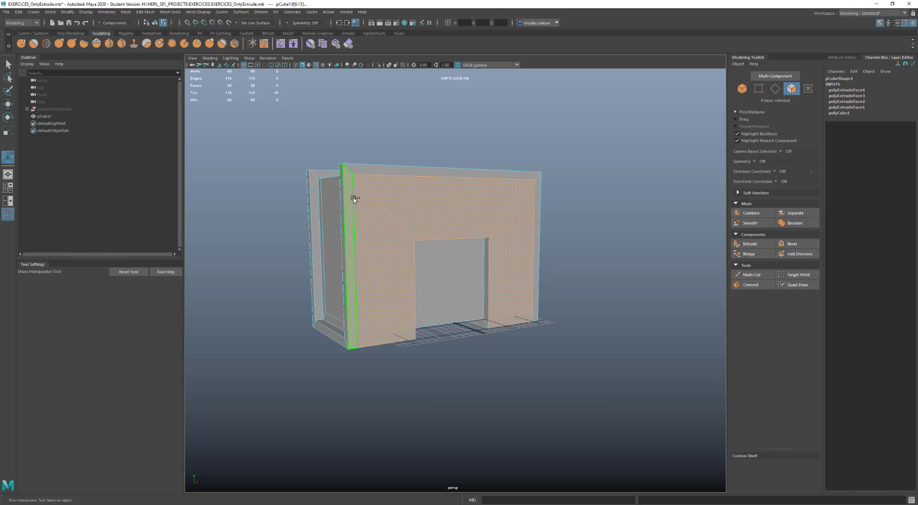
{"action": "double_click", "coordinate": [369, 171], "text": "shift"}
{"action": "left_click_drag", "start_coordinate": [378, 285], "coordinate": [495, 296], "text": "alt"}
{"action": "right_click_drag", "start_coordinate": [525, 286], "coordinate": [524, 306], "text": "shift"}
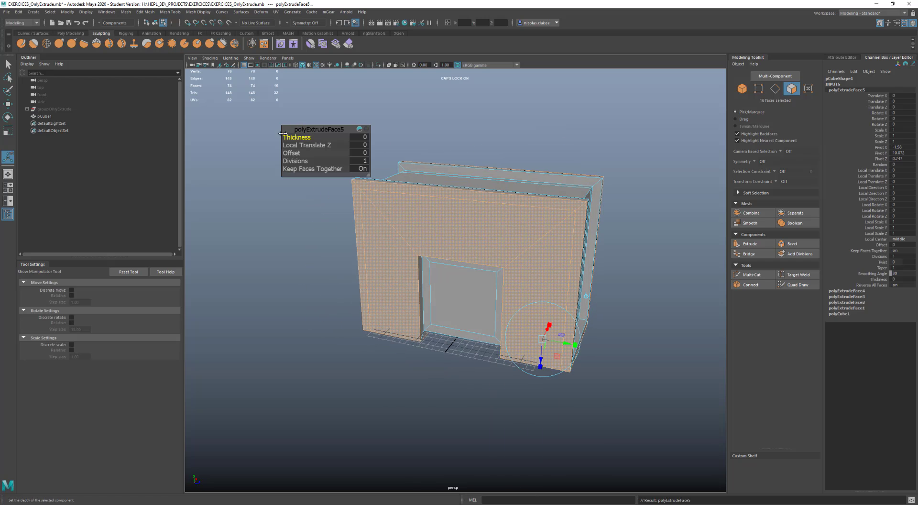
{"action": "left_click", "coordinate": [290, 153]}
{"action": "left_click_drag", "start_coordinate": [291, 153], "coordinate": [292, 153]}
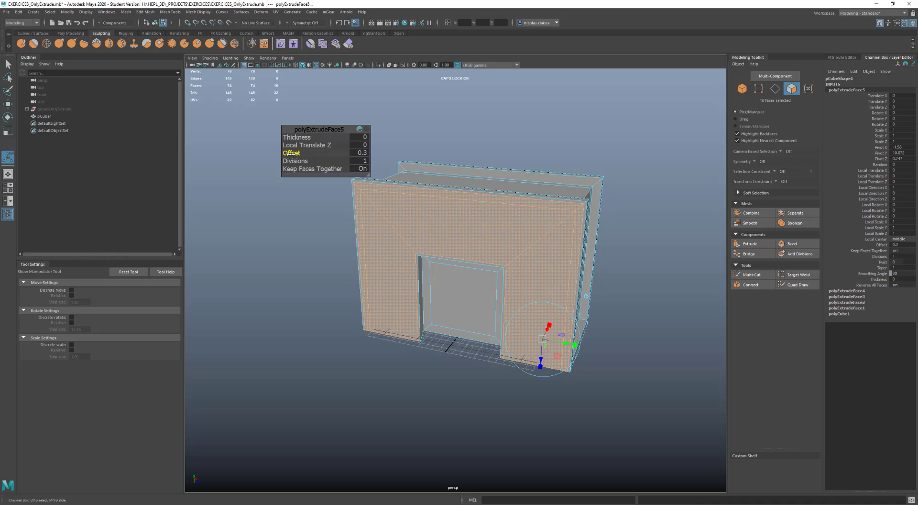
Select the narrow border face loops around the block's outer edge and doorway, preview the mesh smoothed and unsmoothed, and clear the selection
{"action": "double_click", "coordinate": [561, 201]}
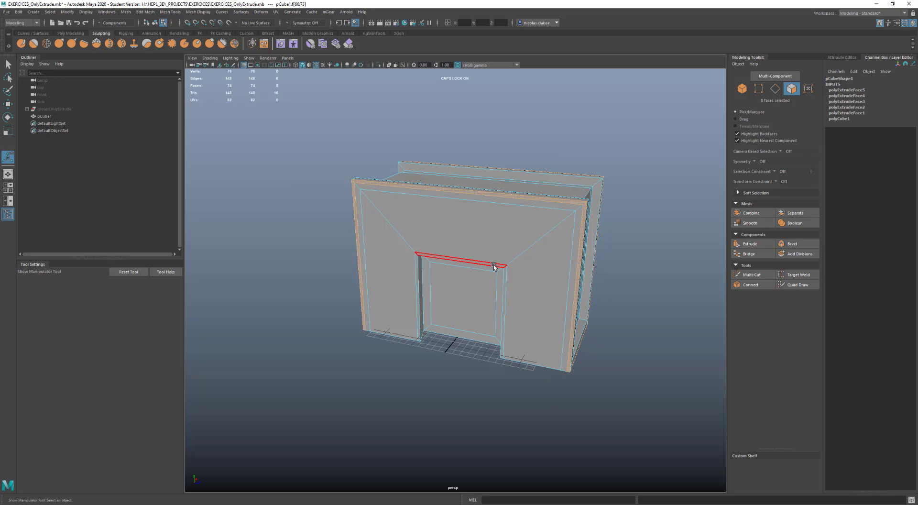
{"action": "double_click", "coordinate": [507, 279], "text": "shift"}
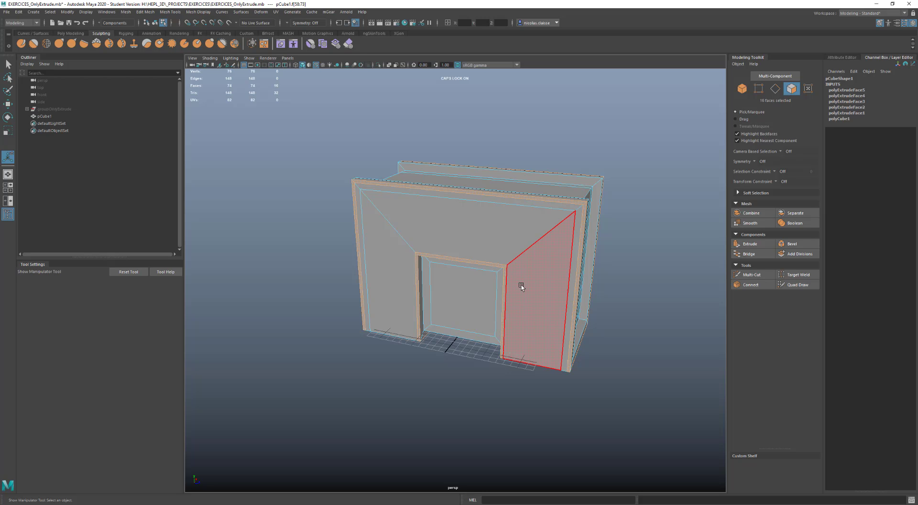
{"action": "left_click_drag", "start_coordinate": [521, 288], "coordinate": [452, 268], "text": "alt"}
{"action": "scroll", "coordinate": [489, 234], "scroll_direction": "up", "scroll_amount": 4}
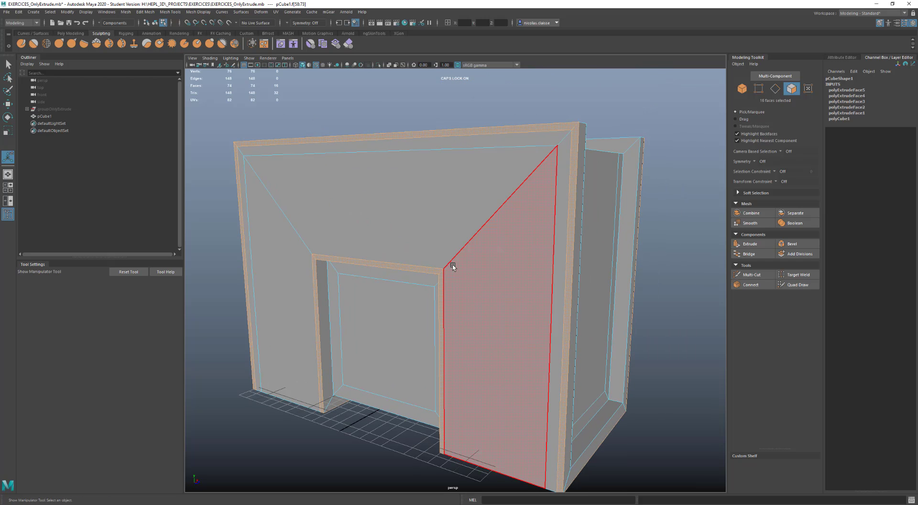
{"action": "key", "text": "3"}
{"action": "key", "text": "1"}
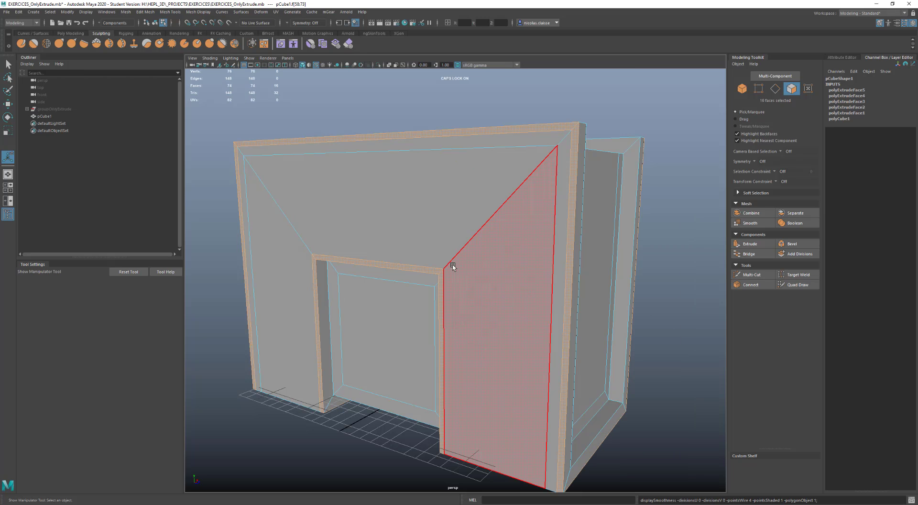
{"action": "left_click_drag", "start_coordinate": [540, 248], "coordinate": [512, 253], "text": "alt"}
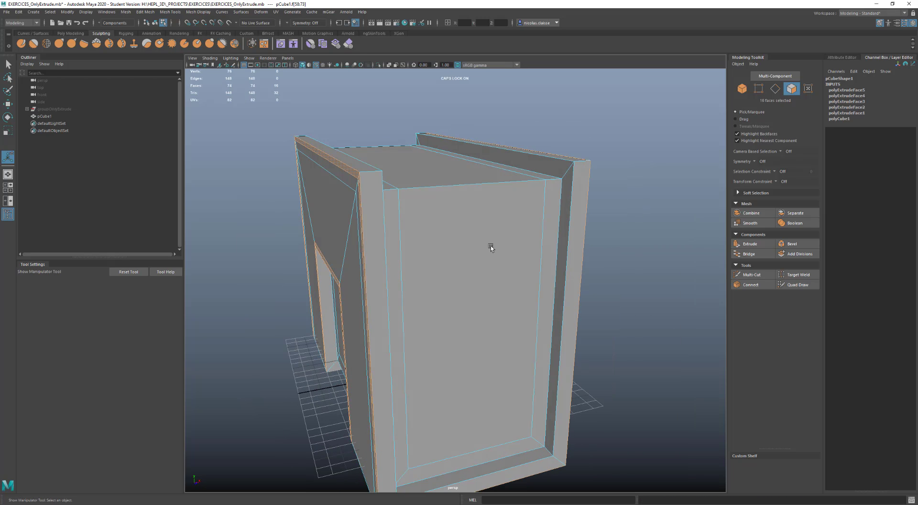
{"action": "left_click_drag", "start_coordinate": [326, 235], "coordinate": [398, 239], "text": "alt"}
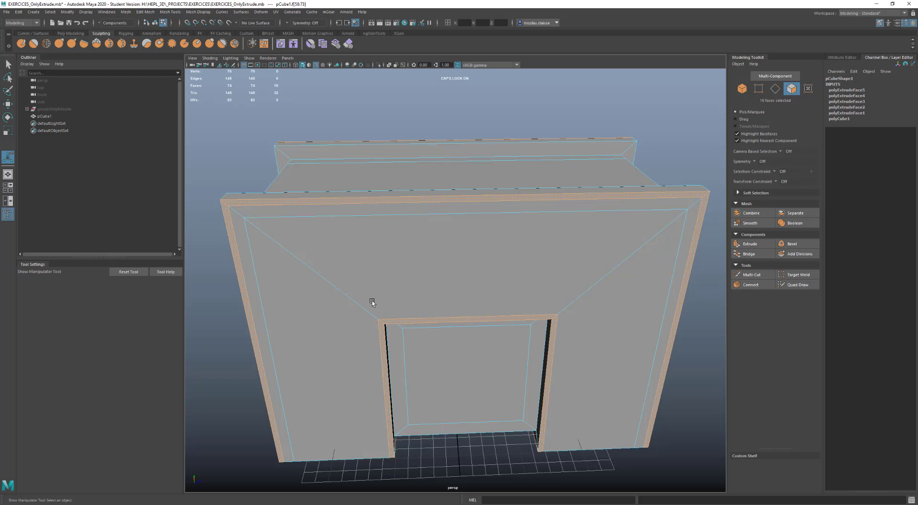
{"action": "scroll", "coordinate": [372, 302], "scroll_direction": "down", "scroll_amount": 6}
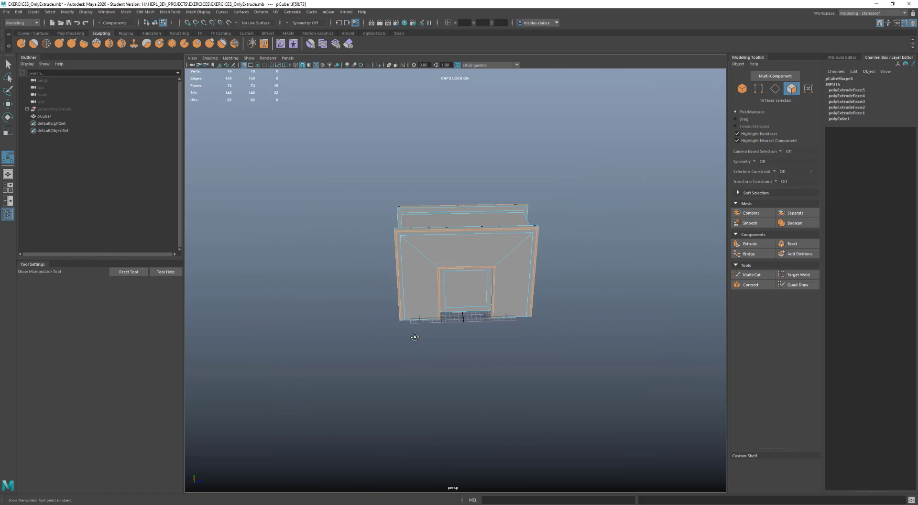
{"action": "left_click_drag", "start_coordinate": [414, 337], "coordinate": [486, 366], "text": "alt"}
{"action": "left_click", "coordinate": [485, 366]}
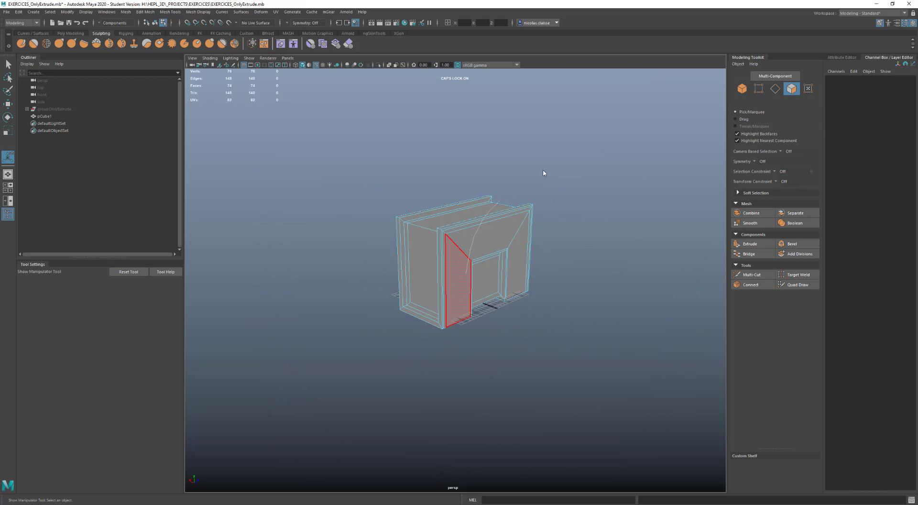
Return to object mode and create a polygon pipe in front of the block, about 7.3 in radius and 20.6 high
{"action": "key", "text": "F8"}
{"action": "key", "text": "q"}
{"action": "left_click", "coordinate": [535, 379]}
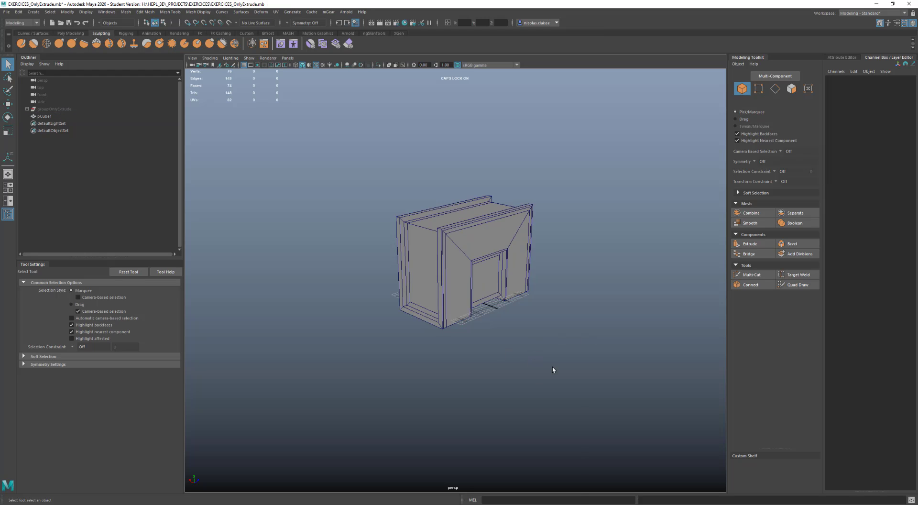
{"action": "right_click_drag", "start_coordinate": [552, 367], "coordinate": [558, 420], "text": "shift"}
{"action": "left_click_drag", "start_coordinate": [559, 386], "coordinate": [588, 388]}
{"action": "key", "text": "q"}
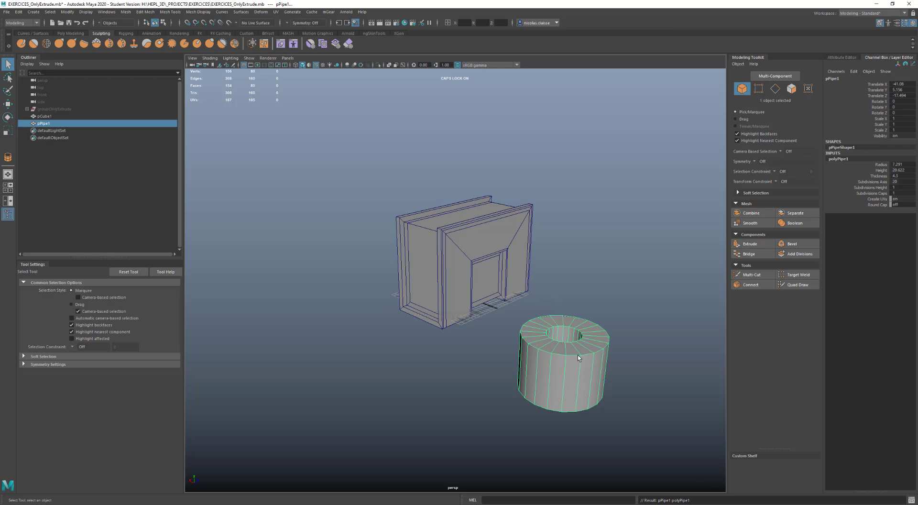
Select the loop of faces around the pipe's outer wall and extrude it with an Offset of 0.4
{"action": "scroll", "coordinate": [577, 355], "scroll_direction": "up", "scroll_amount": 3}
{"action": "left_click_drag", "start_coordinate": [577, 355], "coordinate": [537, 300], "text": "alt"}
{"action": "right_click_drag", "start_coordinate": [537, 300], "coordinate": [529, 331]}
{"action": "left_click", "coordinate": [531, 316]}
{"action": "double_click", "coordinate": [514, 314]}
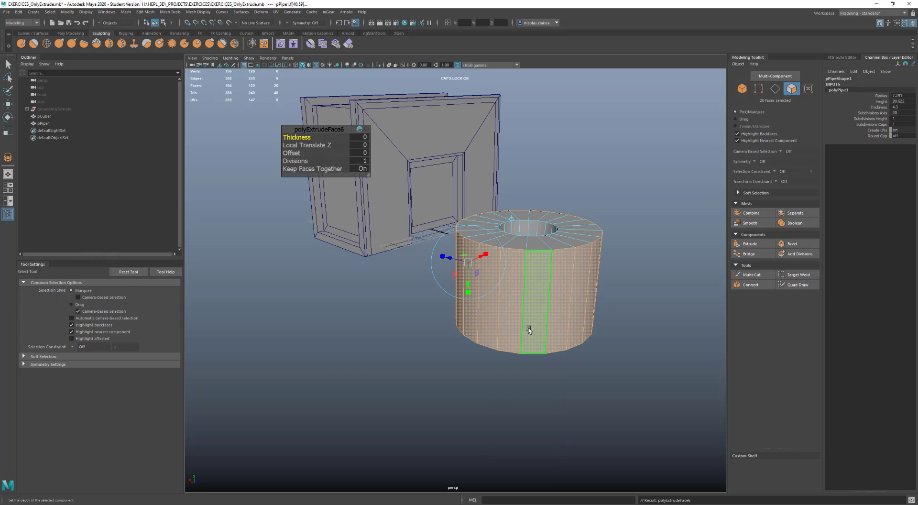
{"action": "mouse_move", "coordinate": [296, 153]}
{"action": "left_mouse_down"}
{"action": "mouse_move", "coordinate": [323, 154]}
{"action": "mouse_move", "coordinate": [300, 153]}
{"action": "left_mouse_up"}
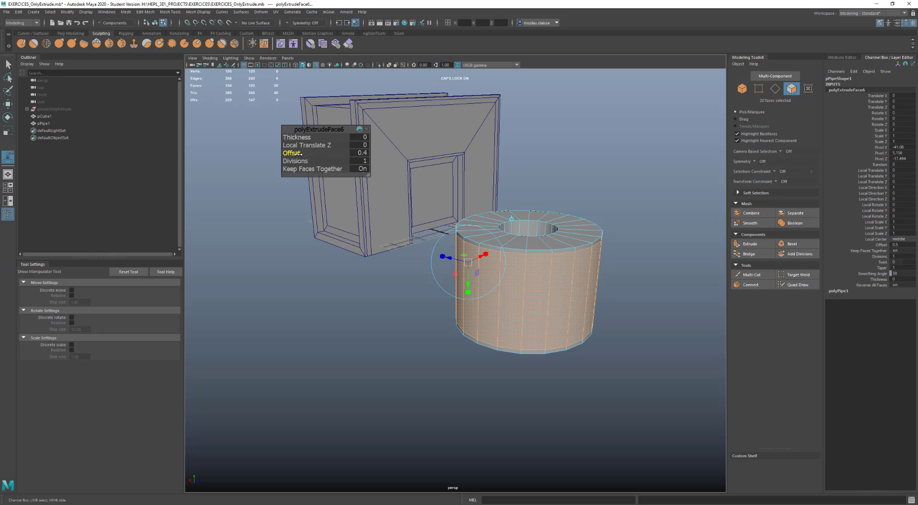
Select the ring faces on both ends of the pipe and extrude them with an Offset of 0.4
{"action": "left_click", "coordinate": [536, 244]}
{"action": "double_click", "coordinate": [556, 243]}
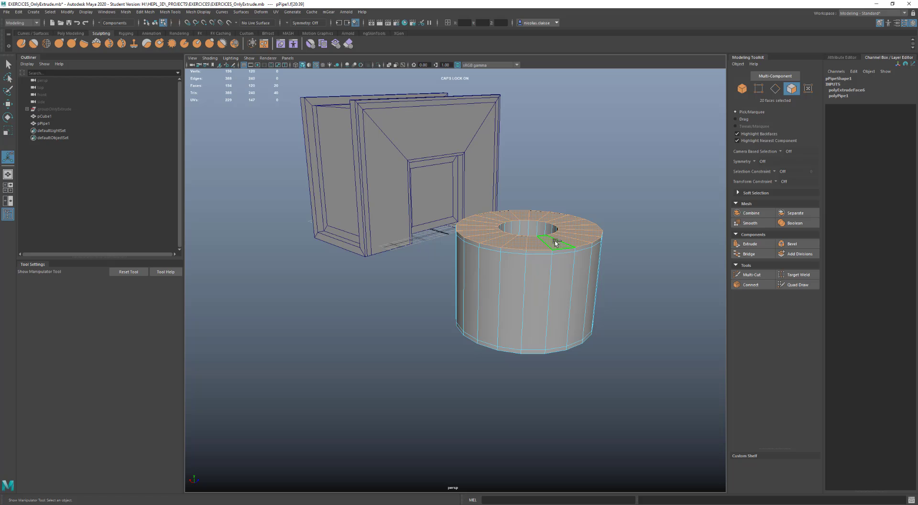
{"action": "left_click_drag", "start_coordinate": [543, 308], "coordinate": [511, 257], "text": "alt"}
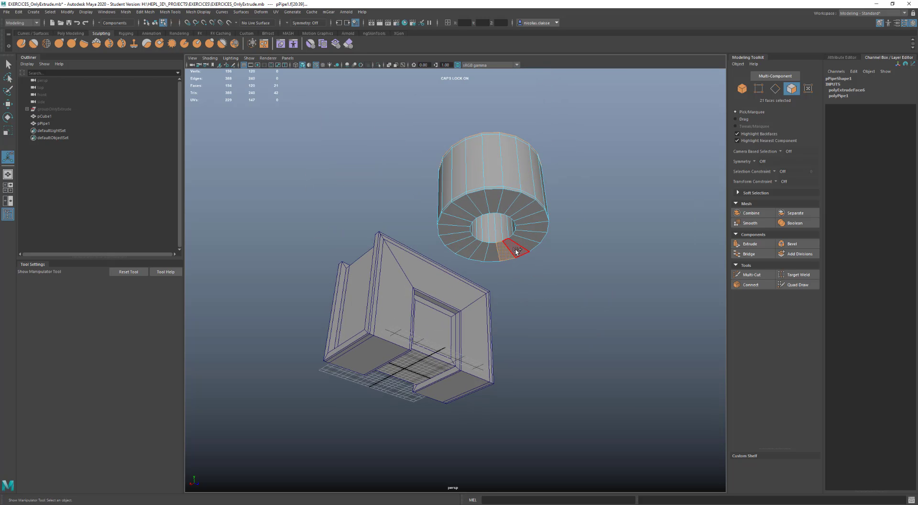
{"action": "double_click", "coordinate": [516, 252], "text": "shift"}
{"action": "right_click_drag", "start_coordinate": [517, 249], "coordinate": [518, 269], "text": "shift"}
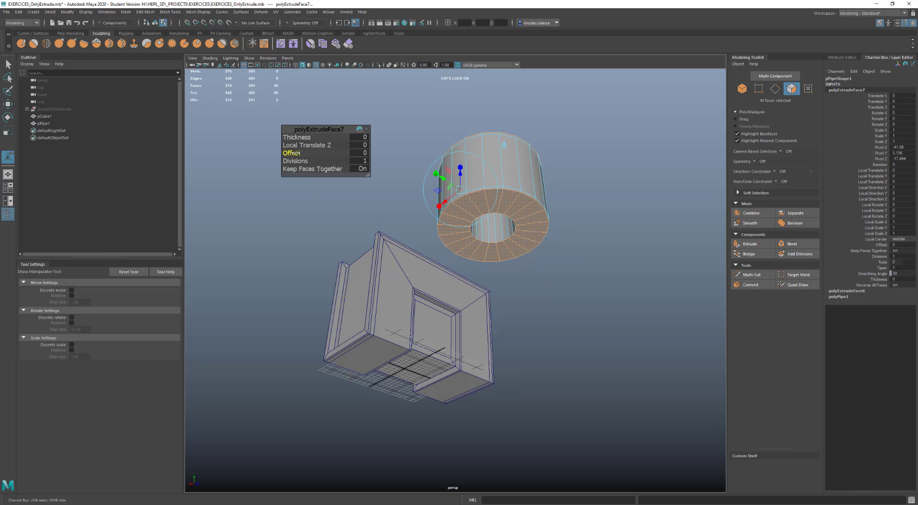
{"action": "left_click_drag", "start_coordinate": [293, 153], "coordinate": [293, 153]}
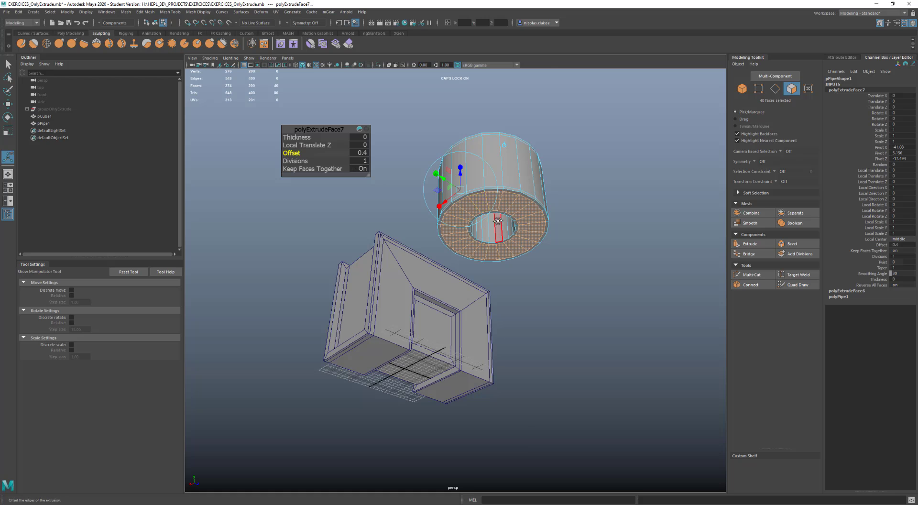
Select the face loop lining the pipe's hole and extrude it with an Offset of 0.3
{"action": "left_click_drag", "start_coordinate": [502, 241], "coordinate": [510, 274], "text": "alt"}
{"action": "left_click_drag", "start_coordinate": [524, 345], "coordinate": [533, 268], "text": "alt"}
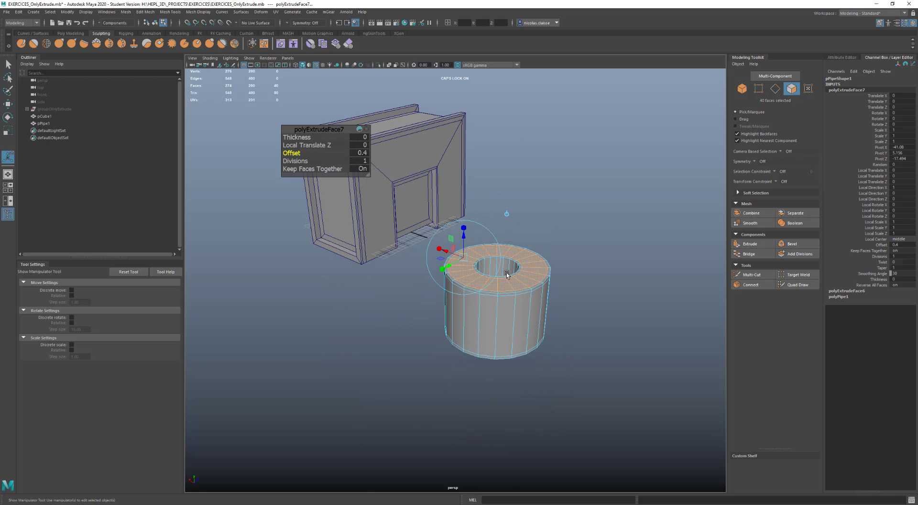
{"action": "scroll", "coordinate": [535, 261], "scroll_direction": "up", "scroll_amount": 5}
{"action": "left_click", "coordinate": [538, 257]}
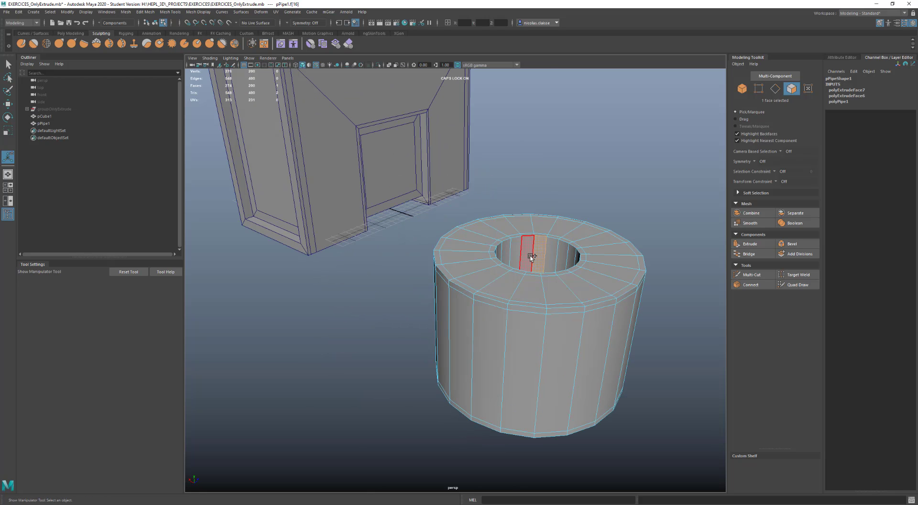
{"action": "right_click_drag", "start_coordinate": [531, 257], "coordinate": [530, 277], "text": "shift"}
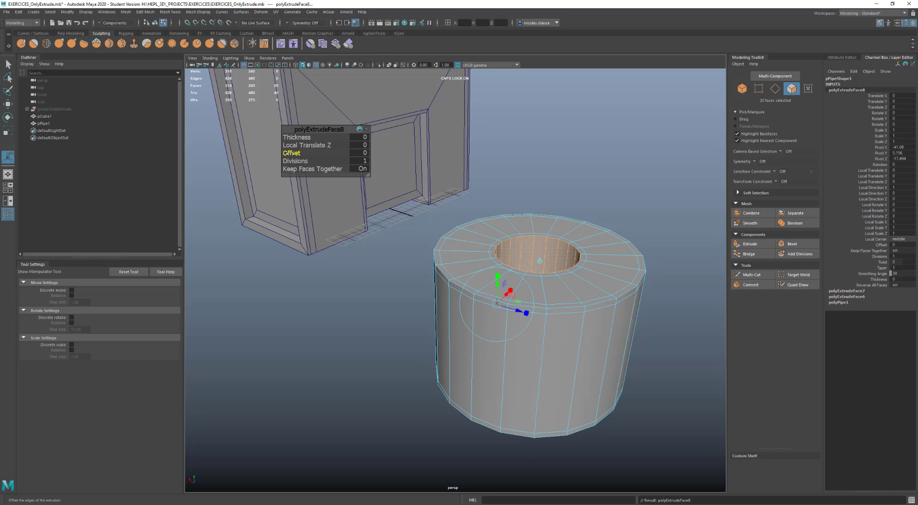
Compare the pipe's smooth preview with and without its cage, then restore the unsmoothed display and return to object mode
{"action": "key", "text": "3"}
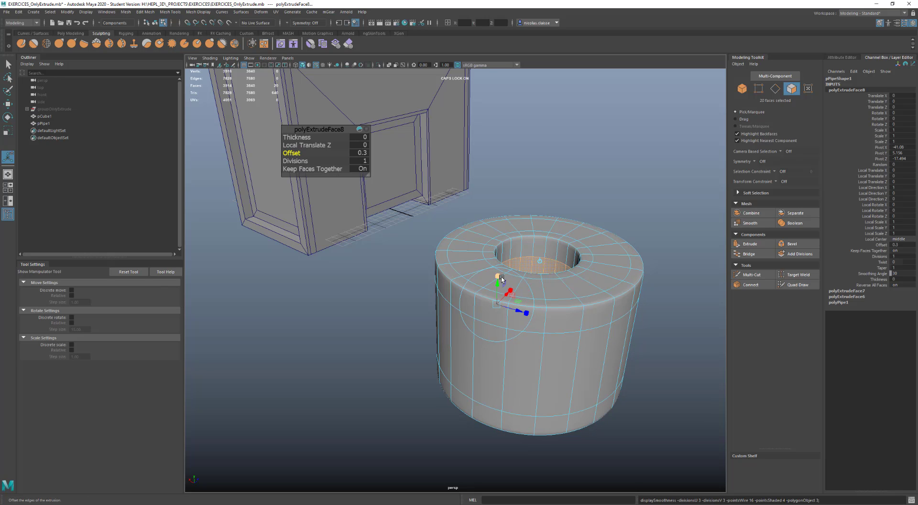
{"action": "key", "text": "ctrl+z"}
{"action": "key", "text": "2"}
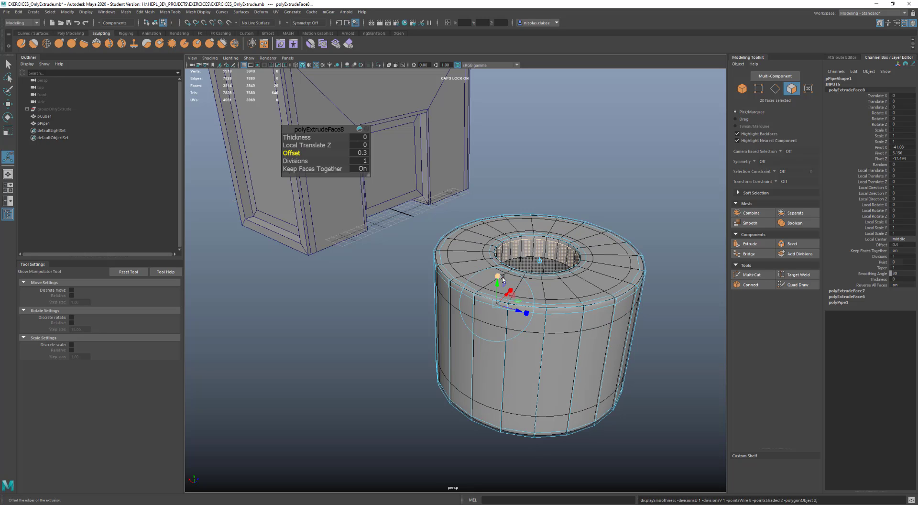
{"action": "key", "text": "3"}
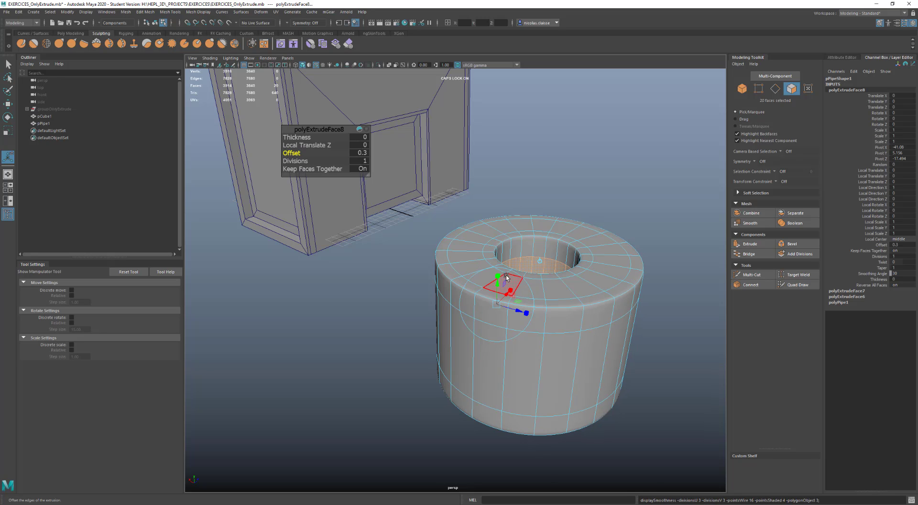
{"action": "key", "text": "1"}
{"action": "key", "text": "F8"}
{"action": "key", "text": "q"}
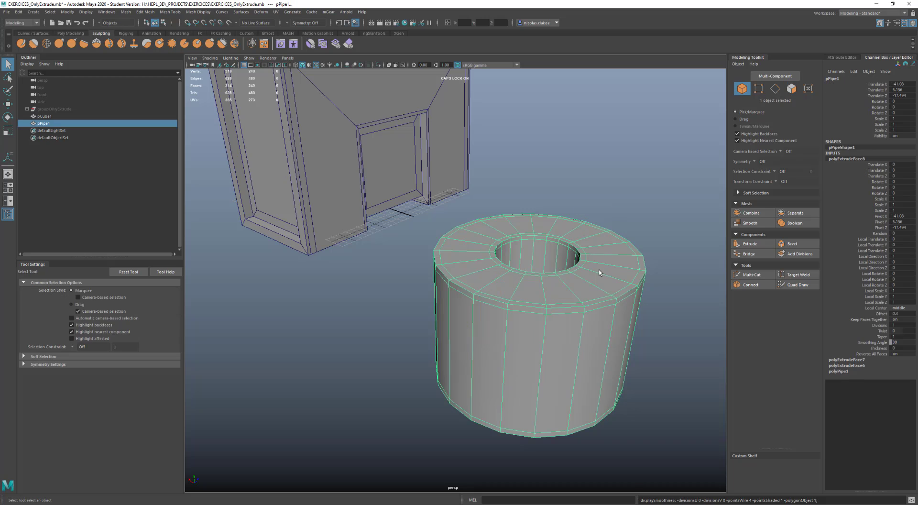
Select both the block and the pipe and delete them from the scene
{"action": "mouse_move", "coordinate": [556, 312]}
{"action": "left_mouse_down", "text": "alt"}
{"action": "mouse_move", "coordinate": [537, 281]}
{"action": "mouse_move", "coordinate": [543, 303]}
{"action": "left_mouse_up", "text": "alt"}
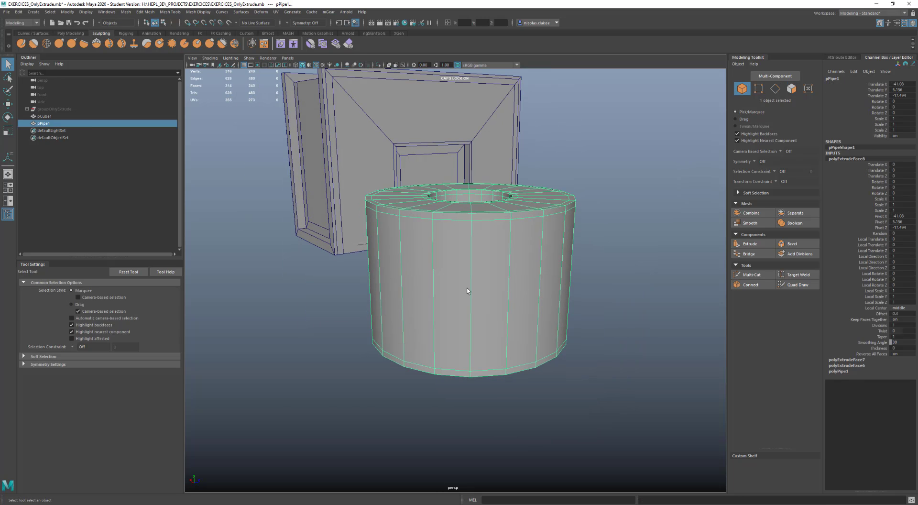
{"action": "scroll", "coordinate": [470, 283], "scroll_direction": "down", "scroll_amount": 5}
{"action": "left_click_drag", "start_coordinate": [530, 326], "coordinate": [371, 196]}
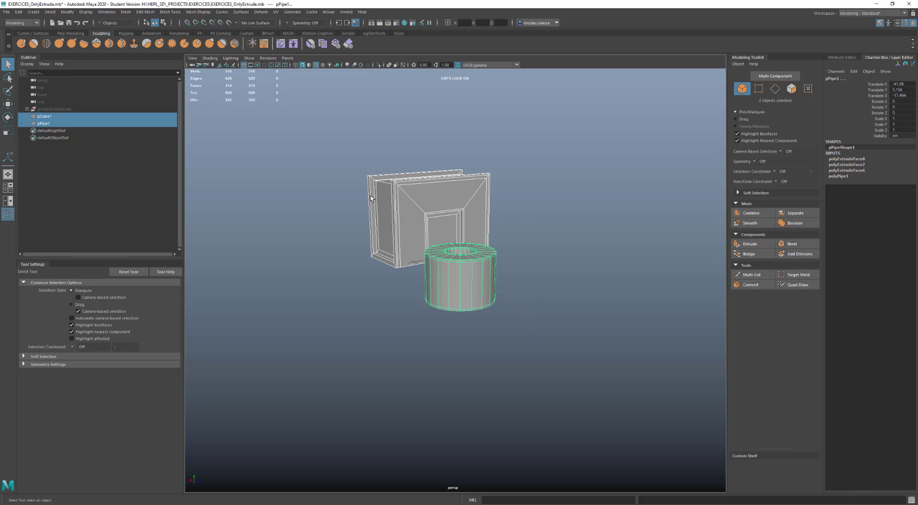
{"action": "key", "text": "Delete"}
Create a new polygon cube with sides about 19.9 units long
{"action": "left_click_drag", "start_coordinate": [421, 285], "coordinate": [435, 283], "text": "alt"}
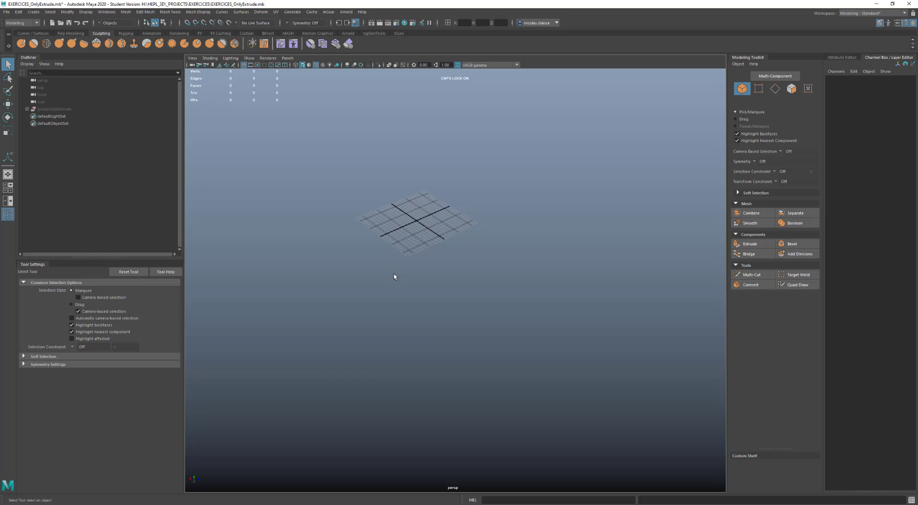
{"action": "right_click_drag", "start_coordinate": [394, 274], "coordinate": [431, 268], "text": "shift"}
{"action": "left_click_drag", "start_coordinate": [431, 267], "coordinate": [436, 234]}
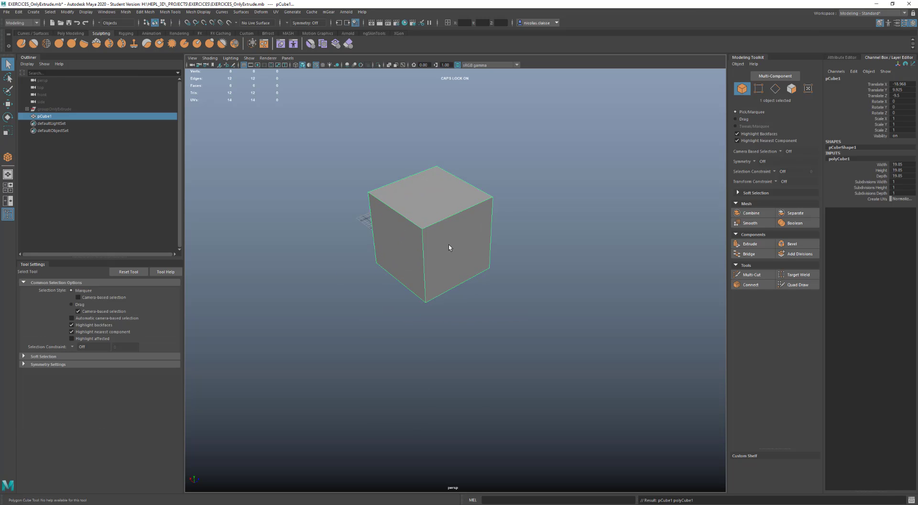
Extrude one side face of the cube outward by about 34 units with Divisions set to 2
{"action": "right_click_drag", "start_coordinate": [449, 247], "coordinate": [448, 272]}
{"action": "left_click", "coordinate": [430, 193]}
{"action": "left_click", "coordinate": [460, 257]}
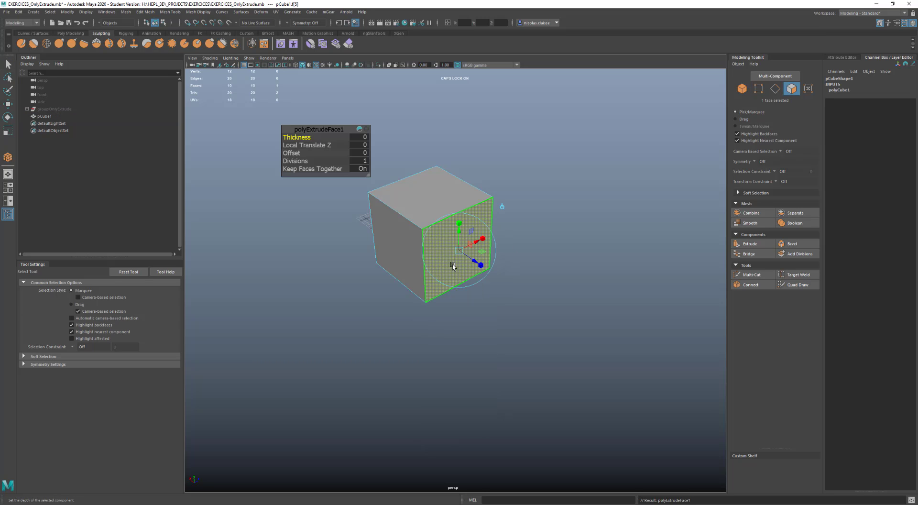
{"action": "left_click_drag", "start_coordinate": [473, 259], "coordinate": [607, 354]}
{"action": "left_click", "coordinate": [297, 161]}
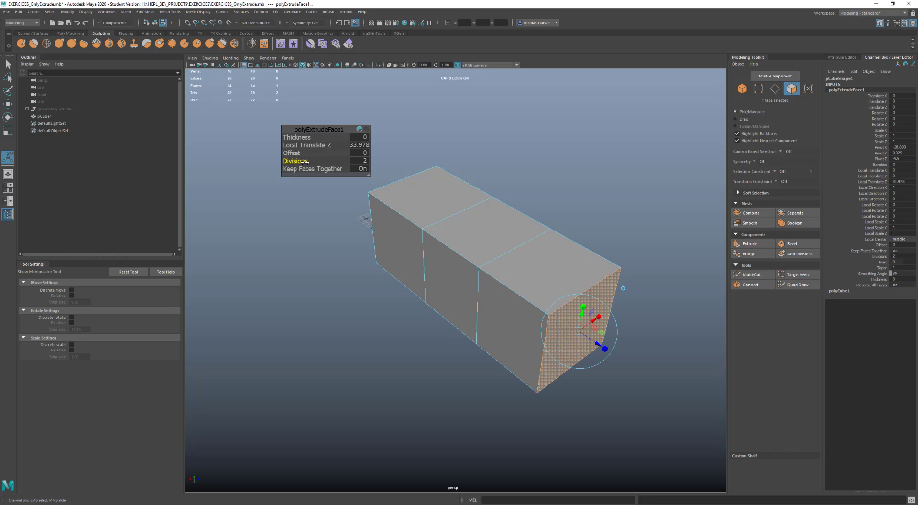
Set the extrusion's Divisions to 11 and select three spaced face loops around the extruded section plus the end face
{"action": "middle_click_drag", "start_coordinate": [306, 162], "coordinate": [335, 186]}
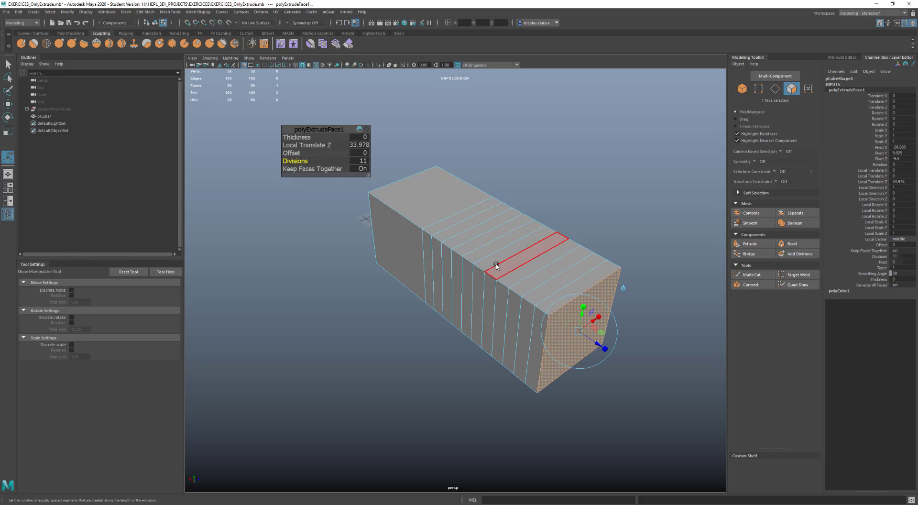
{"action": "left_click", "coordinate": [454, 222]}
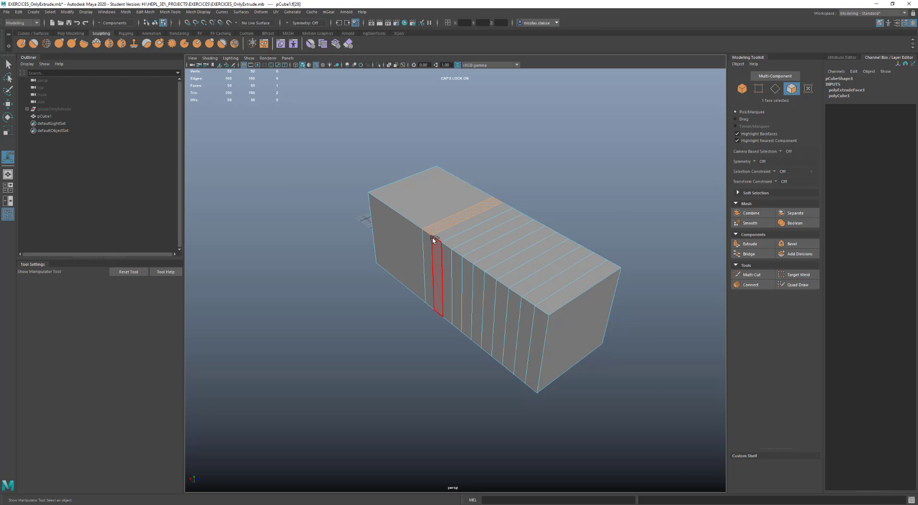
{"action": "double_click", "coordinate": [429, 244], "text": "shift"}
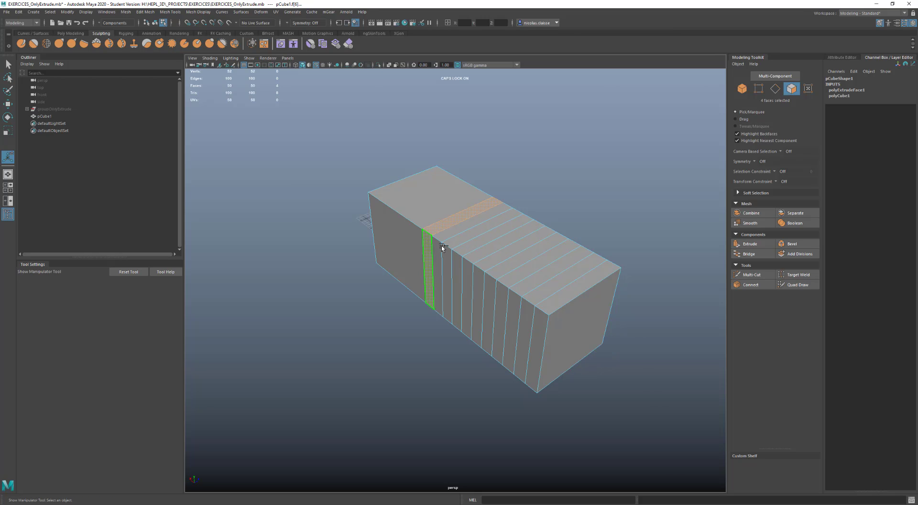
{"action": "left_click", "coordinate": [467, 282], "text": "shift"}
{"action": "double_click", "coordinate": [475, 252], "text": "shift"}
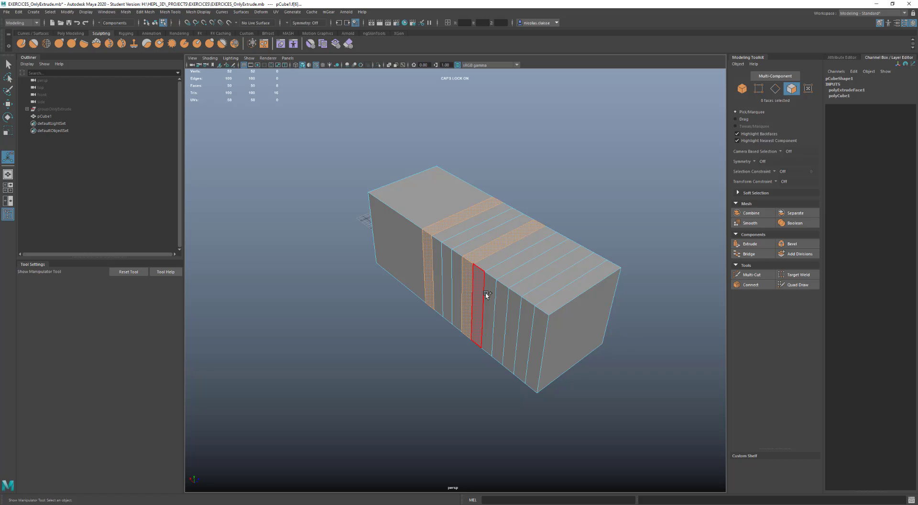
{"action": "left_click", "coordinate": [501, 313], "text": "shift"}
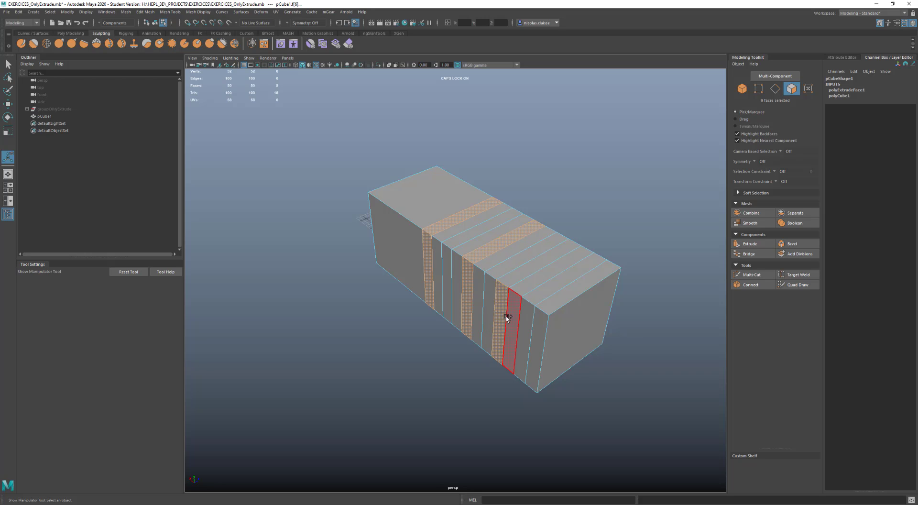
{"action": "double_click", "coordinate": [520, 277], "text": "shift"}
{"action": "left_click", "coordinate": [564, 320], "text": "shift"}
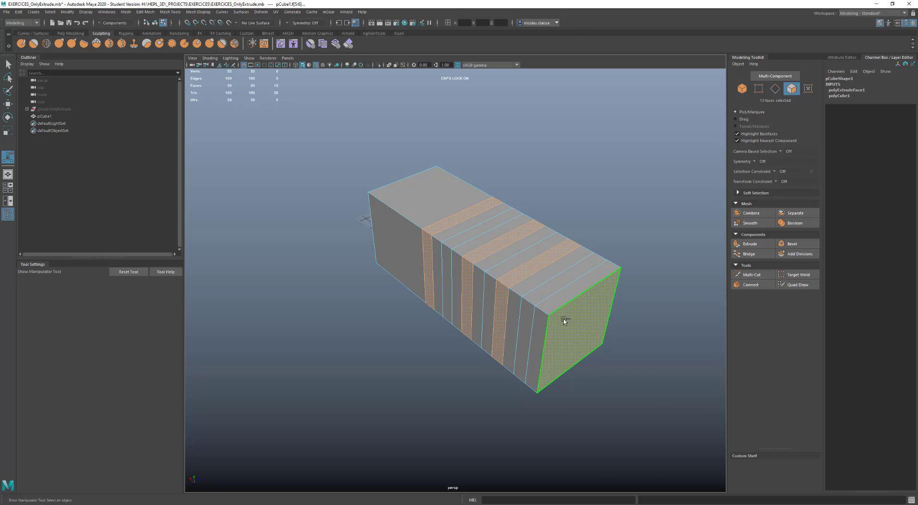
Extrude the selected face loops and end face with Thickness 4.8 and Divisions 4
{"action": "right_click_drag", "start_coordinate": [564, 321], "coordinate": [572, 349], "text": "shift"}
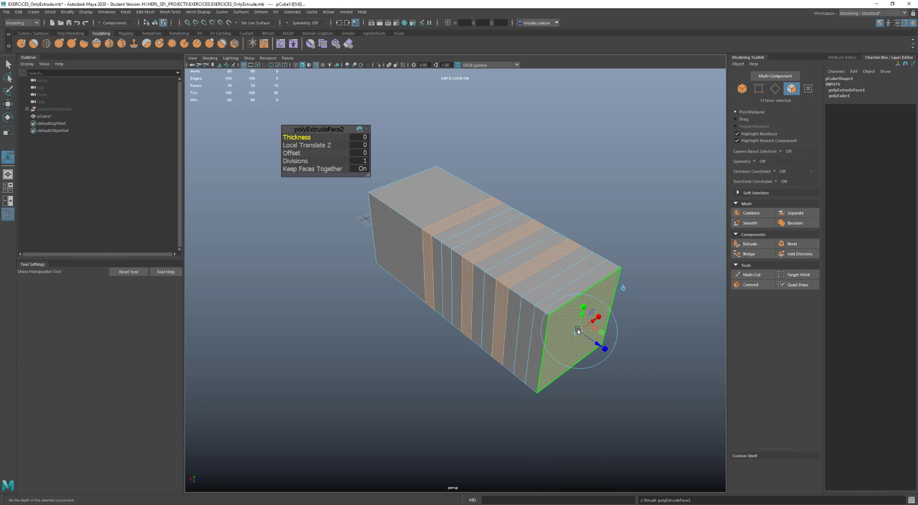
{"action": "left_click_drag", "start_coordinate": [297, 136], "coordinate": [303, 158]}
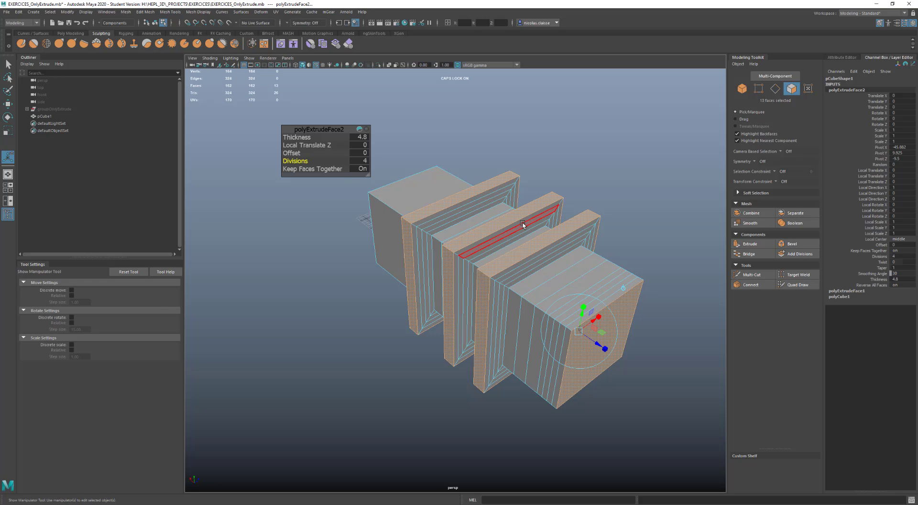
Clear the face selection and select an edge loop on the middle raised band to examine the added divisions
{"action": "key", "text": "ctrl+shift+a"}
{"action": "right_click_drag", "start_coordinate": [523, 223], "coordinate": [513, 222]}
{"action": "left_click", "coordinate": [513, 236]}
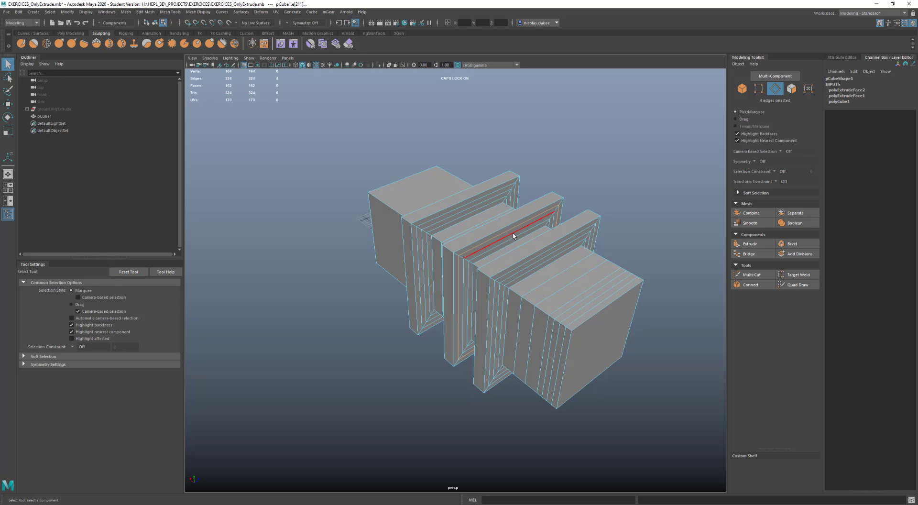
{"action": "double_click", "coordinate": [513, 236]}
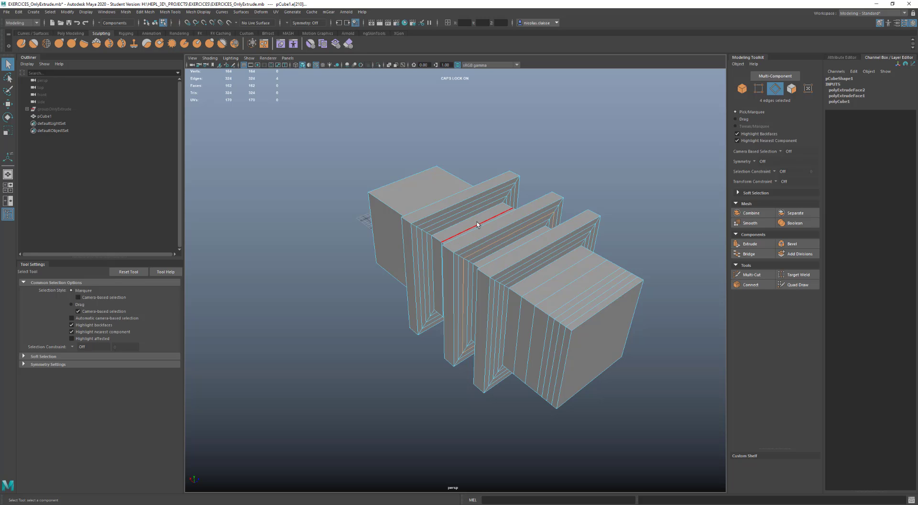
Delete the ridged block and create a new polygon cube with sides about 22.1 units long
{"action": "left_click_drag", "start_coordinate": [531, 252], "coordinate": [483, 239], "text": "alt"}
{"action": "key", "text": "F8"}
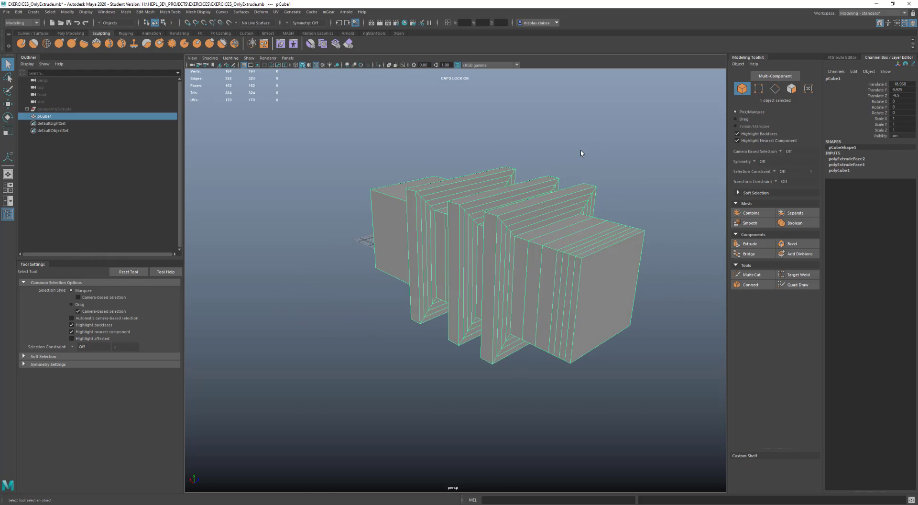
{"action": "key", "text": "Delete"}
{"action": "right_click_drag", "start_coordinate": [412, 229], "coordinate": [412, 248], "text": "shift"}
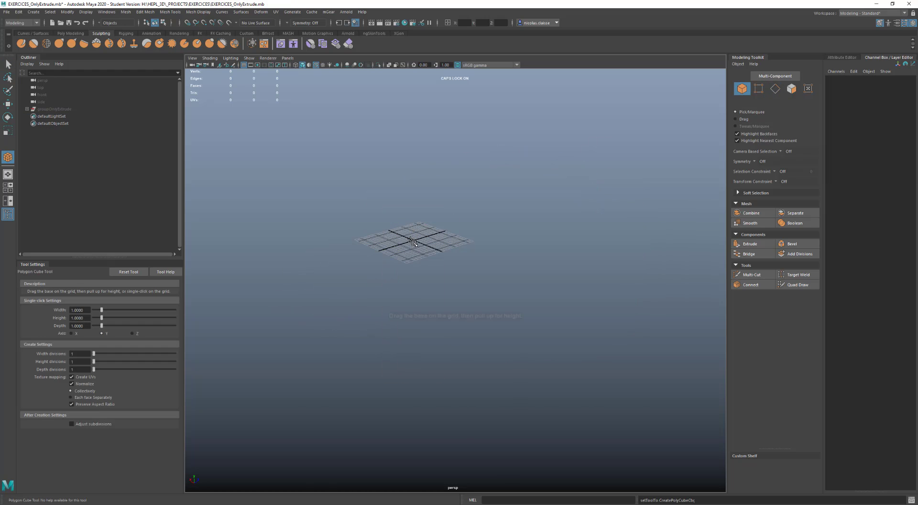
{"action": "left_click_drag", "start_coordinate": [411, 240], "coordinate": [445, 253], "text": "shift"}
{"action": "left_click_drag", "start_coordinate": [436, 215], "coordinate": [429, 205], "text": "alt"}
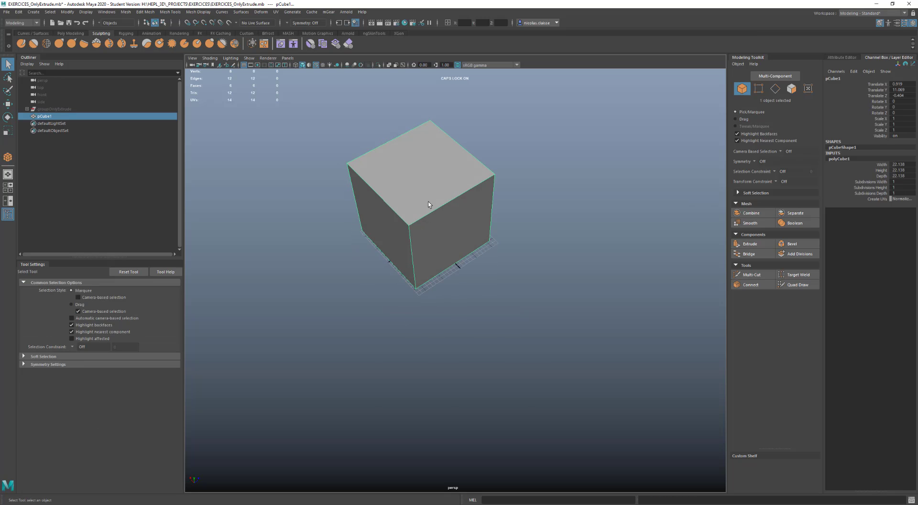
Extrude all six cube faces with Offset 4.6, Keep Faces Together off and Divisions 6
{"action": "right_click_drag", "start_coordinate": [425, 182], "coordinate": [426, 204]}
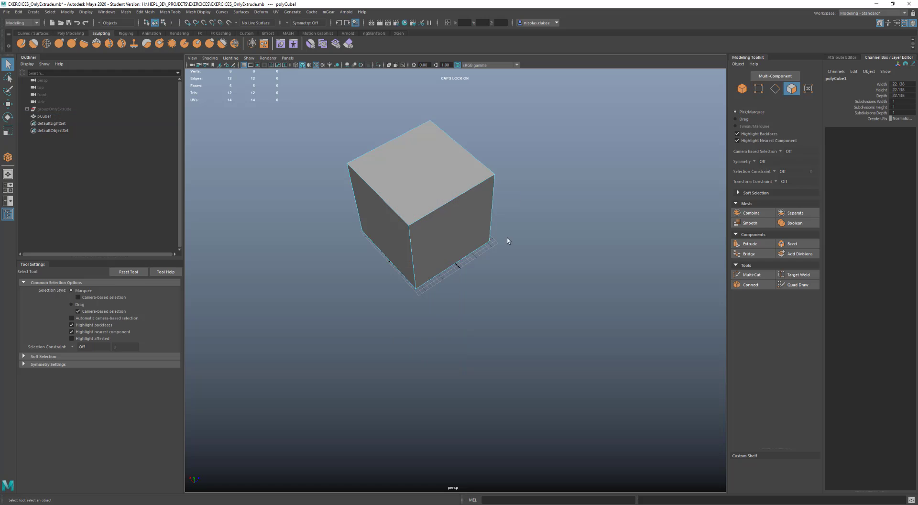
{"action": "key", "text": "ctrl+shift+a"}
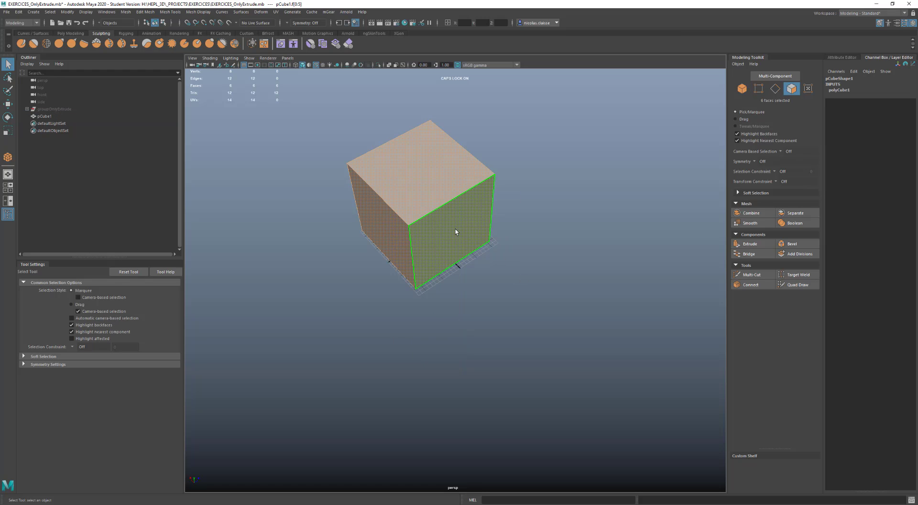
{"action": "right_click_drag", "start_coordinate": [455, 232], "coordinate": [457, 250], "text": "shift"}
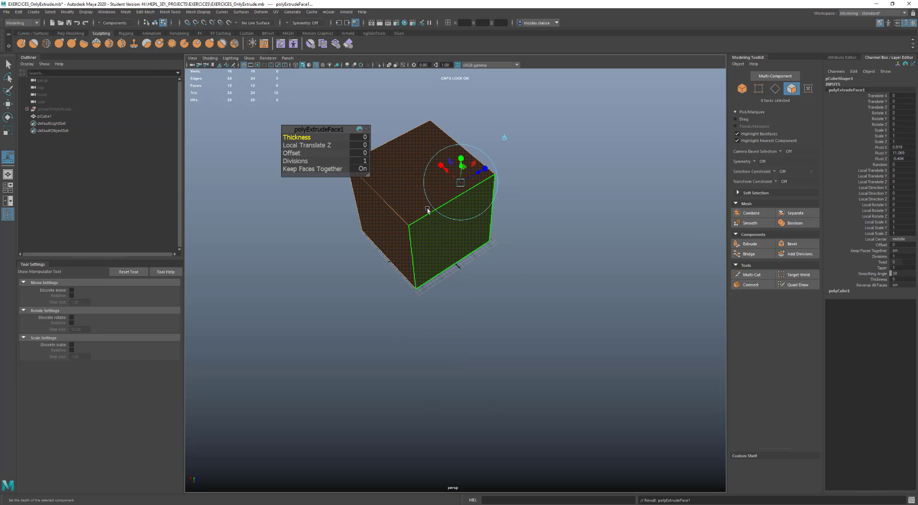
{"action": "left_click", "coordinate": [291, 153]}
{"action": "left_click_drag", "start_coordinate": [302, 153], "coordinate": [311, 153]}
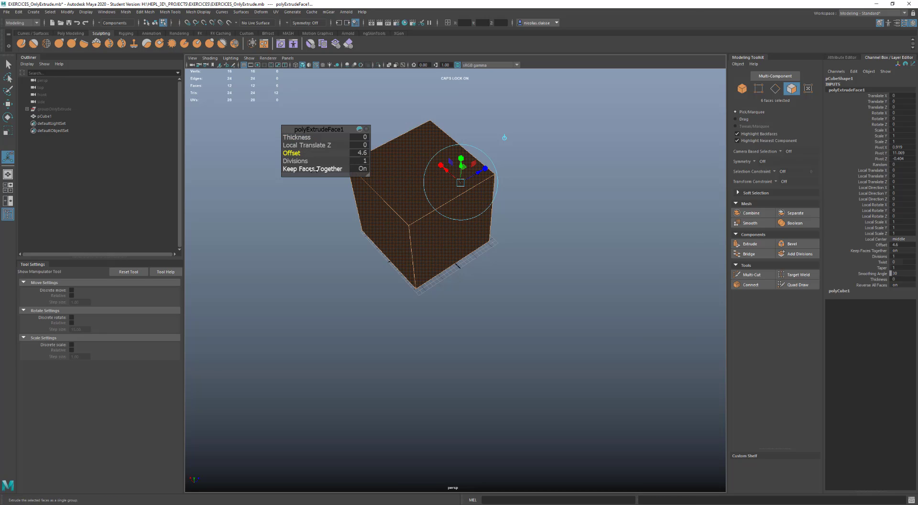
{"action": "left_click", "coordinate": [304, 169]}
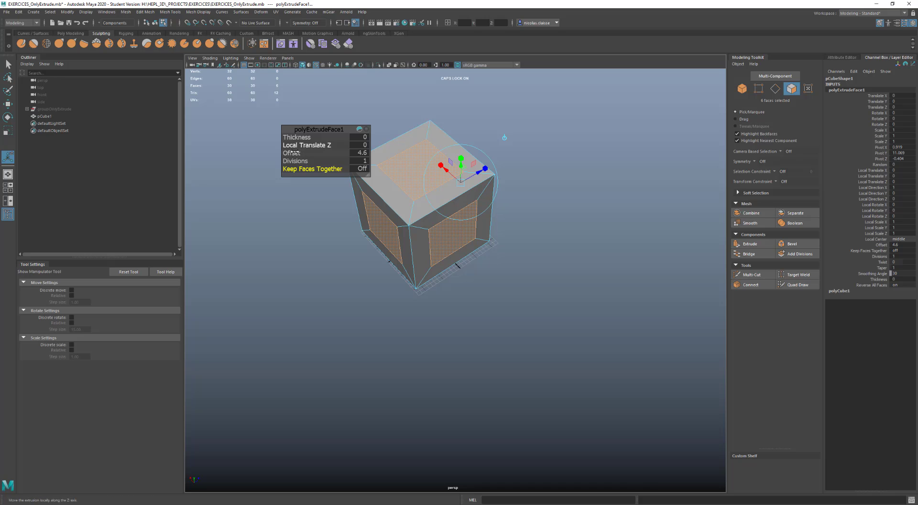
{"action": "left_click_drag", "start_coordinate": [302, 161], "coordinate": [310, 159]}
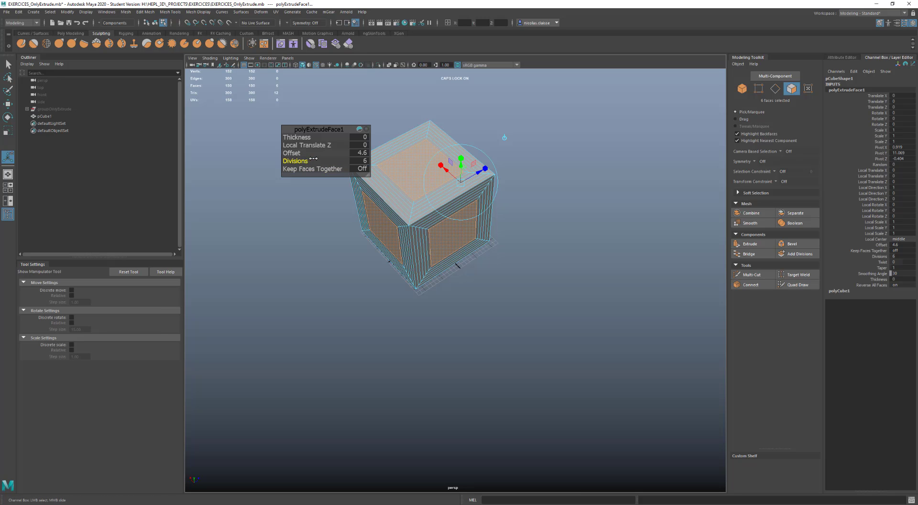
Raise the six extruded faces outward, setting both the extrusion's Thickness and Offset to 4
{"action": "left_click_drag", "start_coordinate": [340, 188], "coordinate": [434, 191], "text": "alt"}
{"action": "left_click_drag", "start_coordinate": [297, 137], "coordinate": [316, 137]}
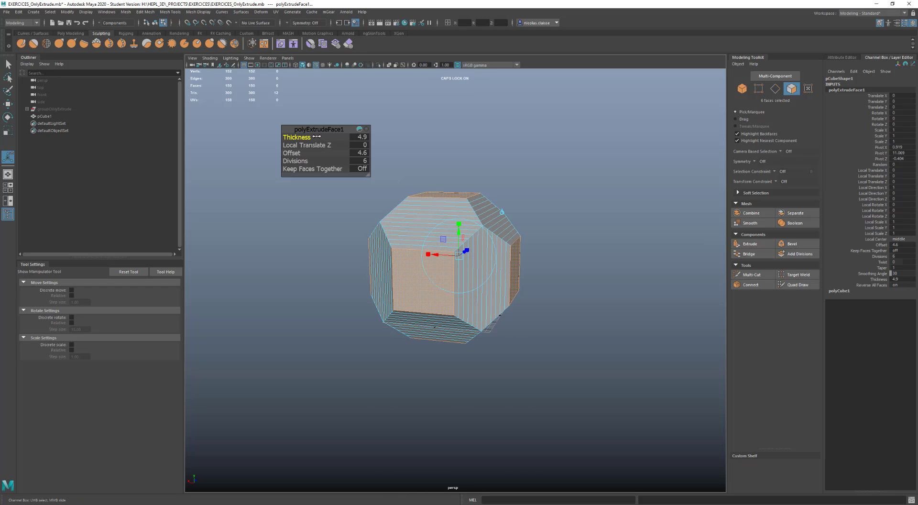
{"action": "left_click_drag", "start_coordinate": [352, 192], "coordinate": [361, 193], "text": "alt"}
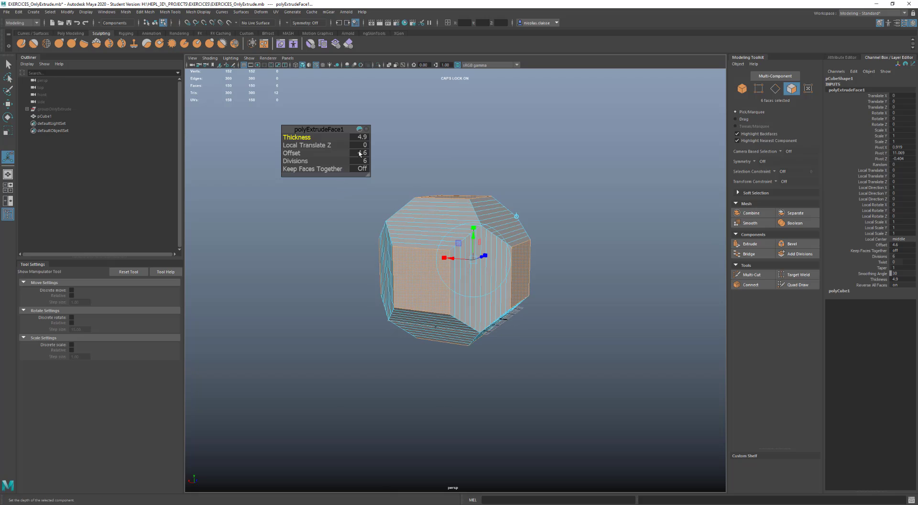
{"action": "left_click", "coordinate": [359, 153]}
{"action": "left_click", "coordinate": [361, 137]}
{"action": "type", "text": "4"}
{"action": "left_click", "coordinate": [359, 153]}
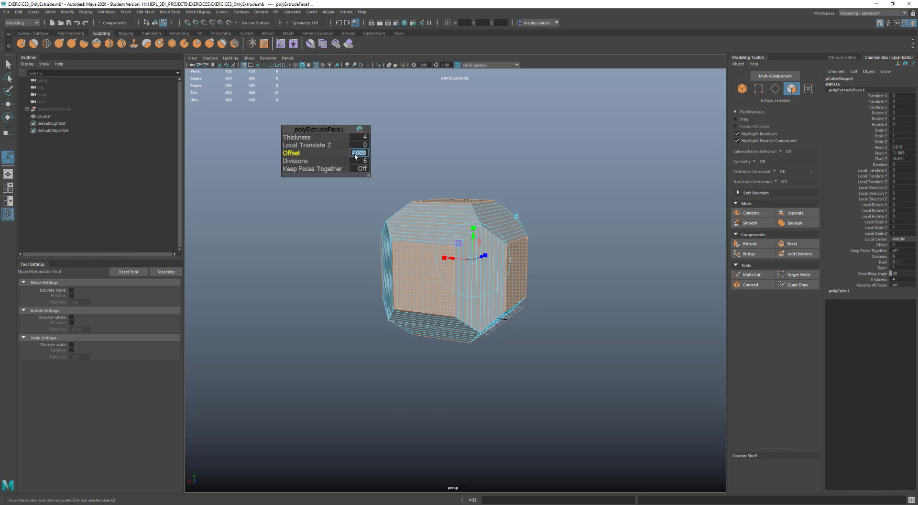
Set the base cube's Width, Height and Depth to 20, and reduce all three to 16
{"action": "left_click", "coordinate": [839, 292]}
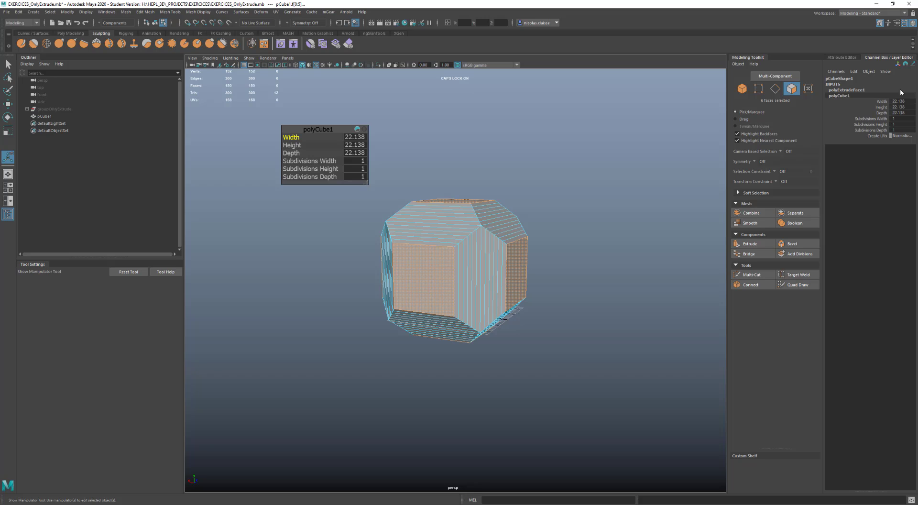
{"action": "left_click_drag", "start_coordinate": [903, 101], "coordinate": [903, 112]}
{"action": "type", "text": "20"}
{"action": "key", "text": "Return"}
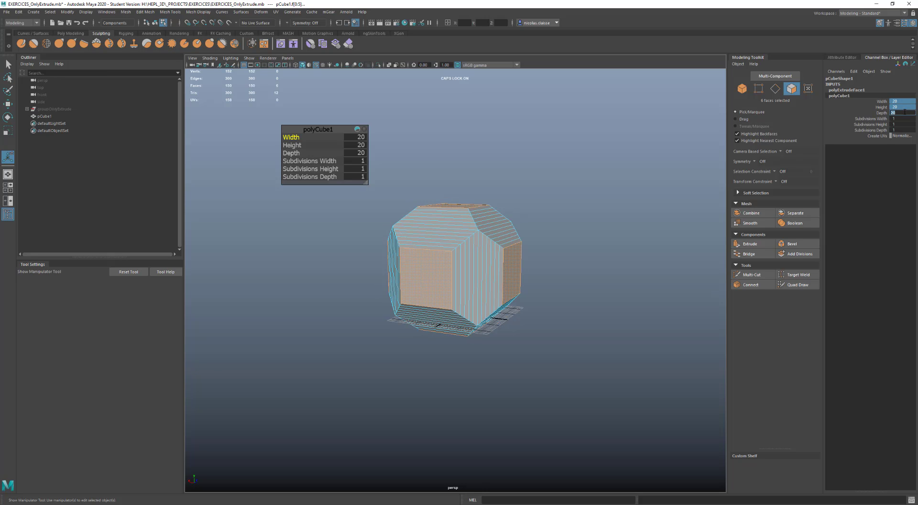
{"action": "key", "text": "Return"}
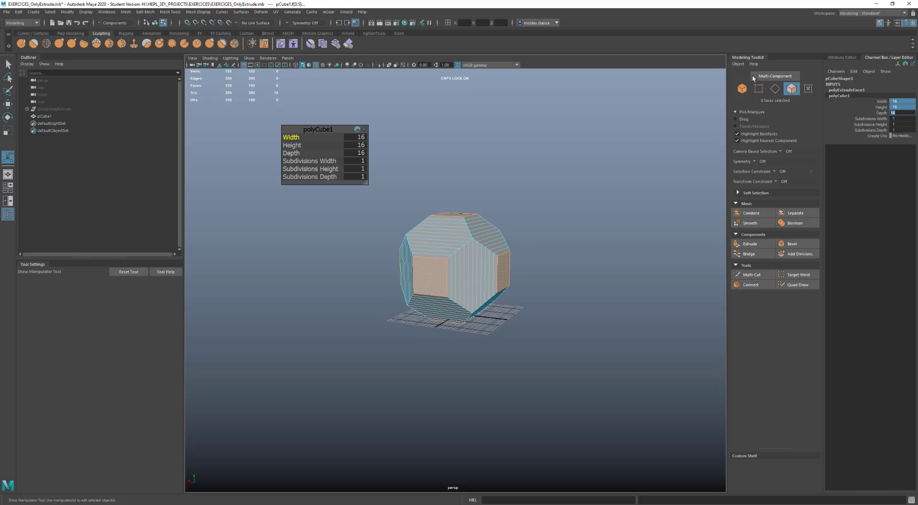
{"action": "left_click_drag", "start_coordinate": [510, 199], "coordinate": [632, 201], "text": "alt"}
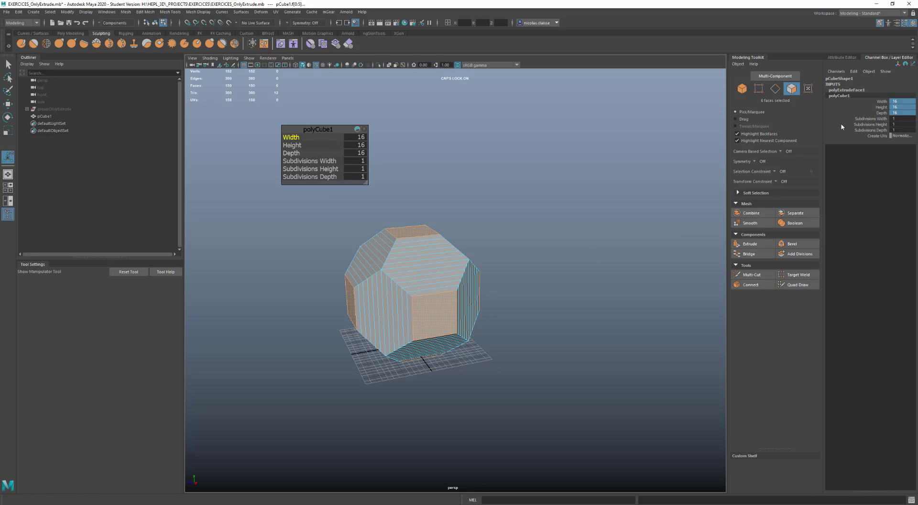
Reduce the face extrusion's Divisions to 2, return to object mode and deselect the rounded shape to examine it
{"action": "left_click", "coordinate": [856, 90]}
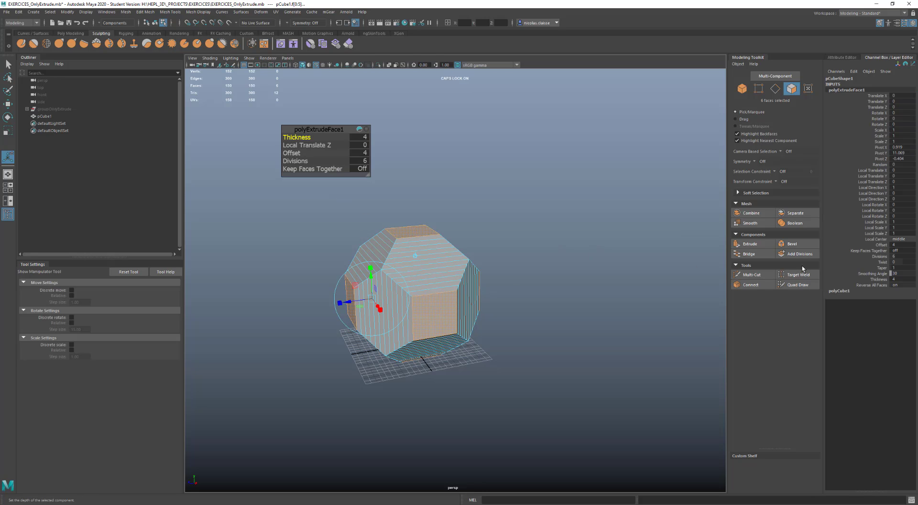
{"action": "left_click", "coordinate": [294, 160]}
{"action": "mouse_move", "coordinate": [294, 161]}
{"action": "middle_mouse_down"}
{"action": "mouse_move", "coordinate": [273, 162]}
{"action": "mouse_move", "coordinate": [286, 161]}
{"action": "middle_mouse_up"}
{"action": "left_click_drag", "start_coordinate": [378, 196], "coordinate": [447, 256], "text": "alt"}
{"action": "key", "text": "q"}
{"action": "key", "text": "F8"}
{"action": "left_click", "coordinate": [505, 197]}
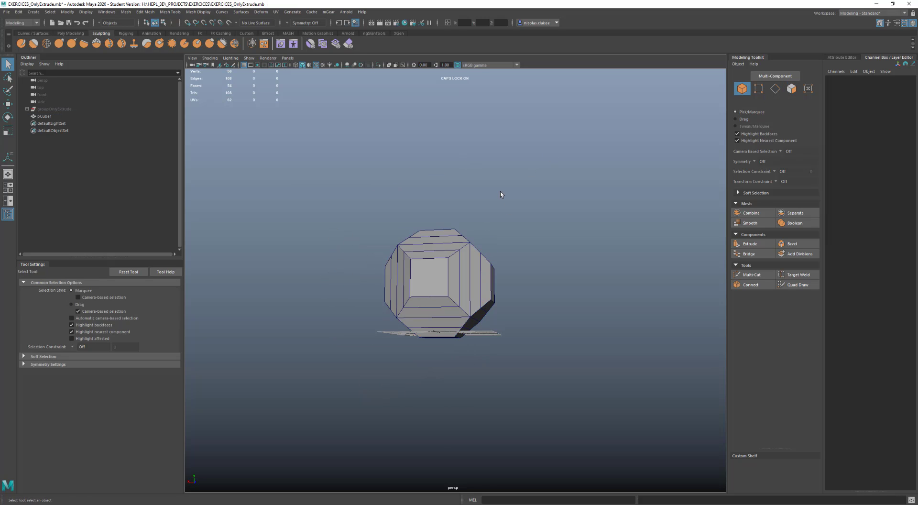
{"action": "left_click_drag", "start_coordinate": [504, 196], "coordinate": [561, 206], "text": "alt"}
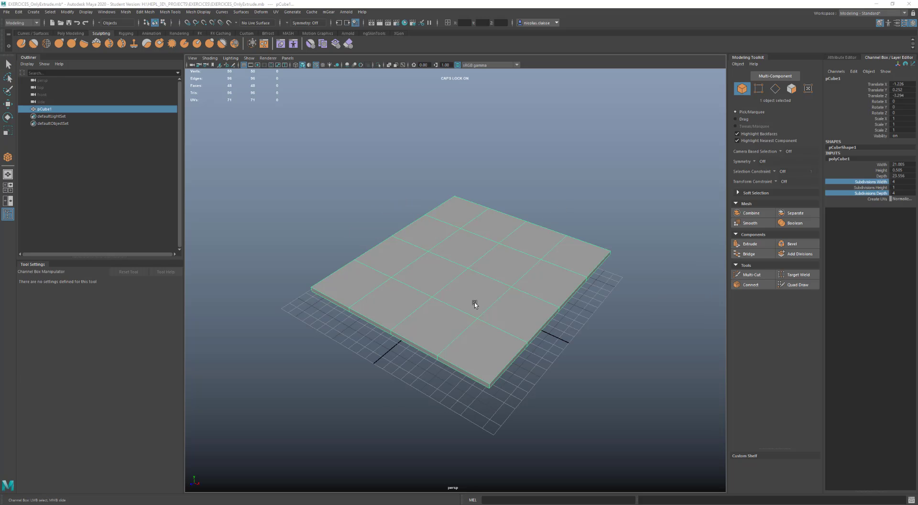
Switch the flat 4 by 4 slab to face selection and select one of its inner top faces
{"action": "left_click_drag", "start_coordinate": [474, 303], "coordinate": [463, 314], "text": "alt"}
{"action": "scroll", "coordinate": [466, 311], "scroll_direction": "up", "scroll_amount": 3}
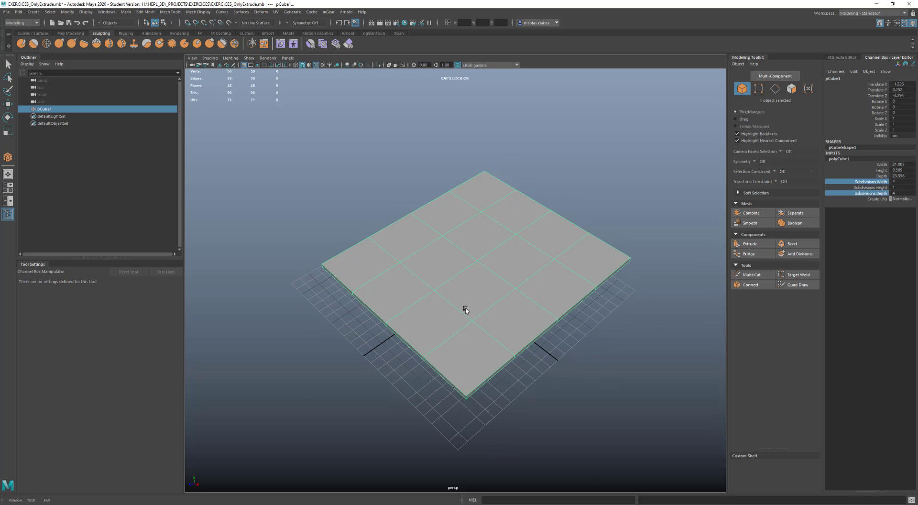
{"action": "middle_click_drag", "start_coordinate": [467, 304], "coordinate": [448, 321], "text": "alt"}
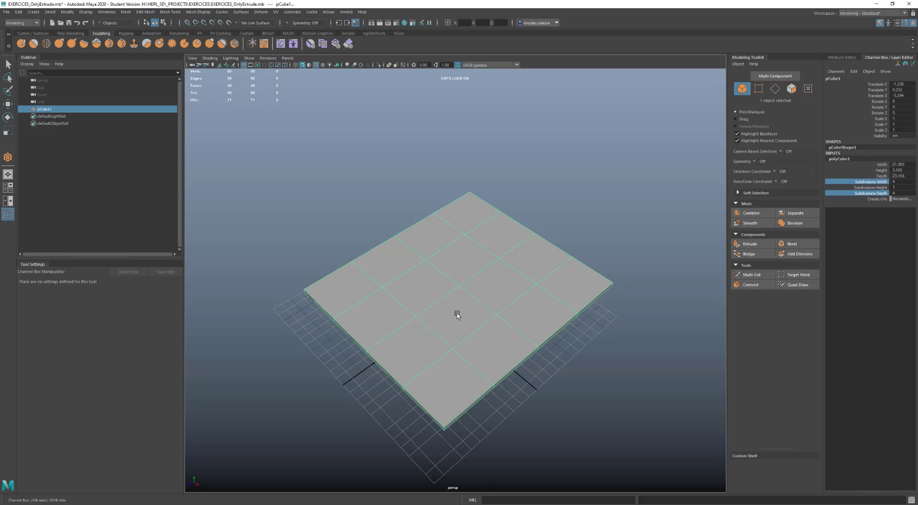
{"action": "right_click_drag", "start_coordinate": [457, 315], "coordinate": [455, 334]}
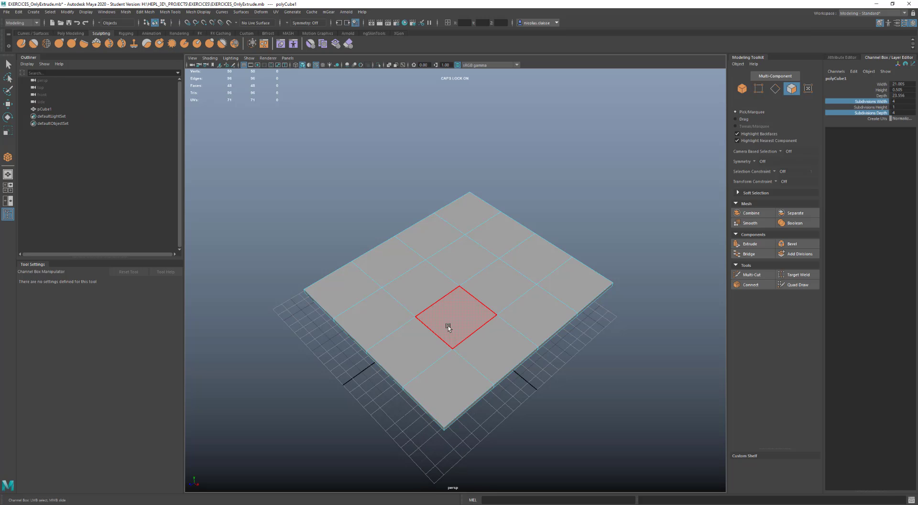
{"action": "left_click", "coordinate": [466, 315]}
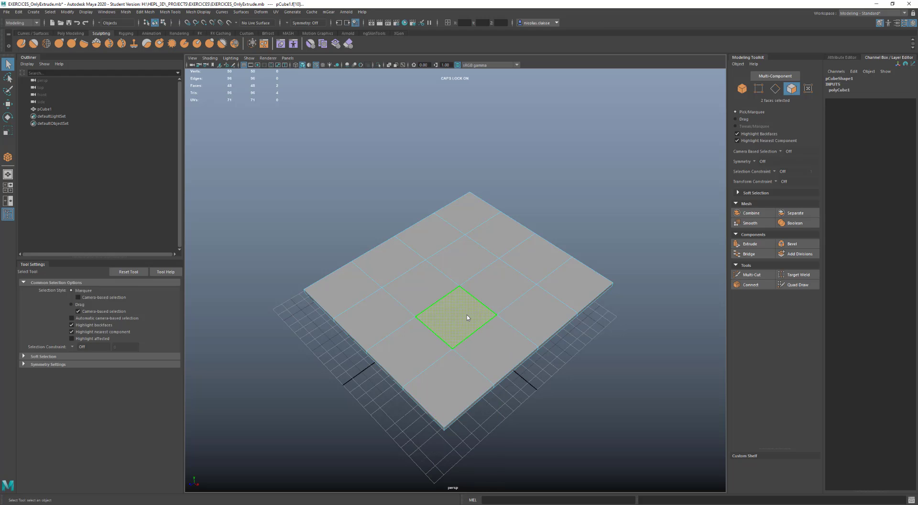
Try merging the selected face pair to its center, and undo the merge
{"action": "right_click_drag", "start_coordinate": [467, 317], "coordinate": [461, 295], "text": "shift"}
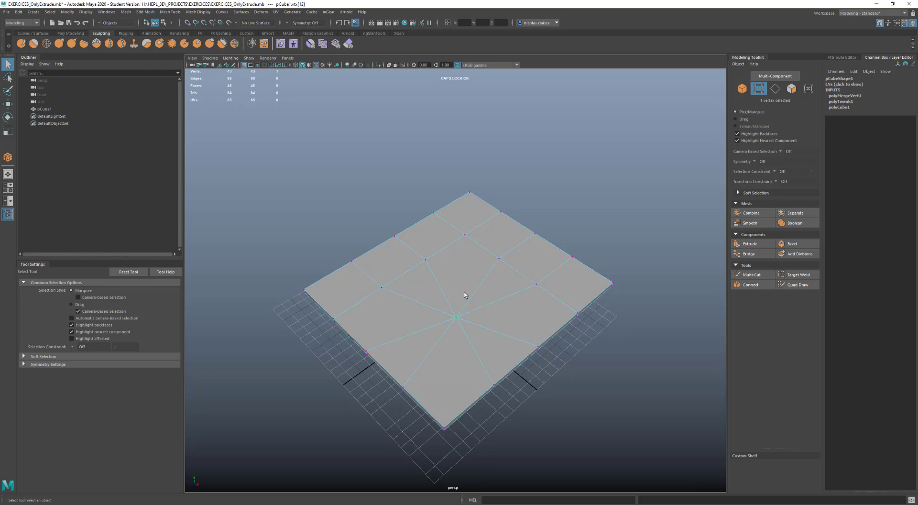
{"action": "key", "text": "ctrl+z"}
{"action": "key", "text": "F8"}
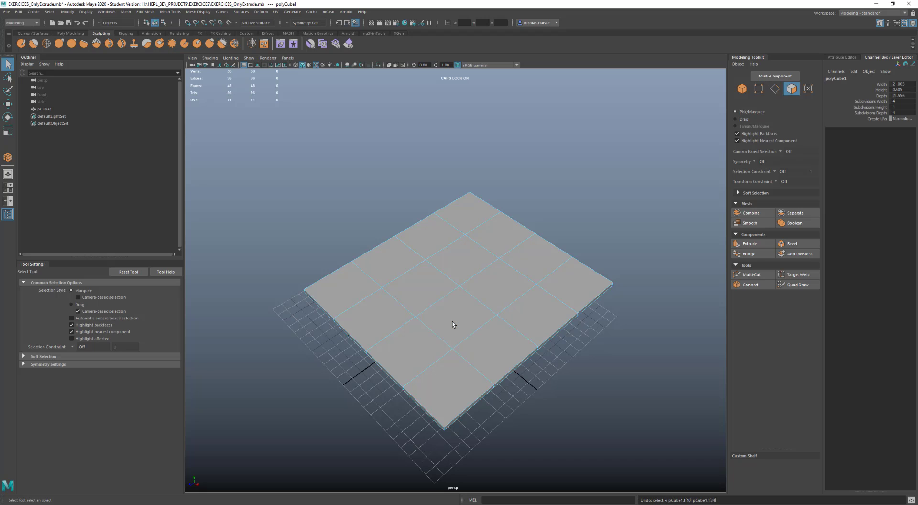
Extrude the matching top and bottom faces near the plate's middle to a Local Translate Z of 1.22
{"action": "key", "text": "F11"}
{"action": "left_click", "coordinate": [461, 321]}
{"action": "right_click_drag", "start_coordinate": [461, 320], "coordinate": [462, 341], "text": "shift"}
{"action": "left_click_drag", "start_coordinate": [459, 314], "coordinate": [455, 295]}
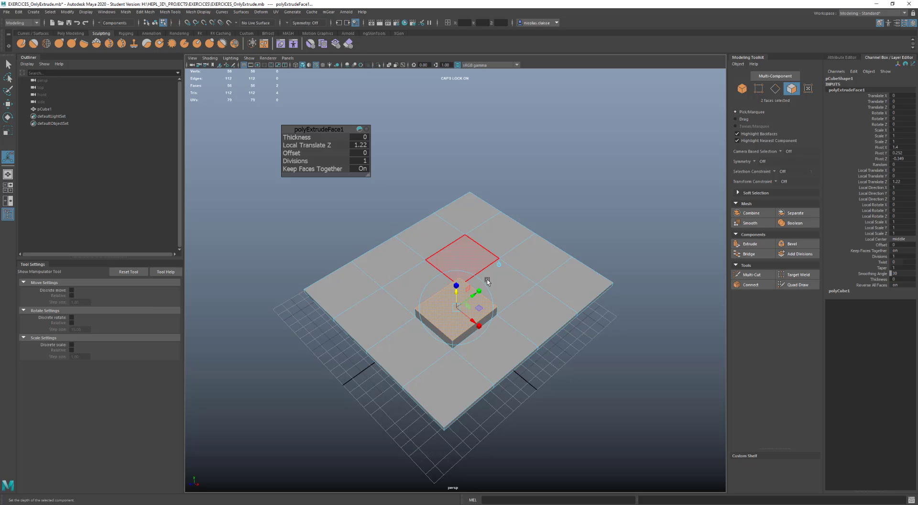
Inspect the extruded blocks on both sides of the plate, and undo the extrusion
{"action": "left_click_drag", "start_coordinate": [508, 348], "coordinate": [502, 314], "text": "alt"}
{"action": "left_click", "coordinate": [543, 418]}
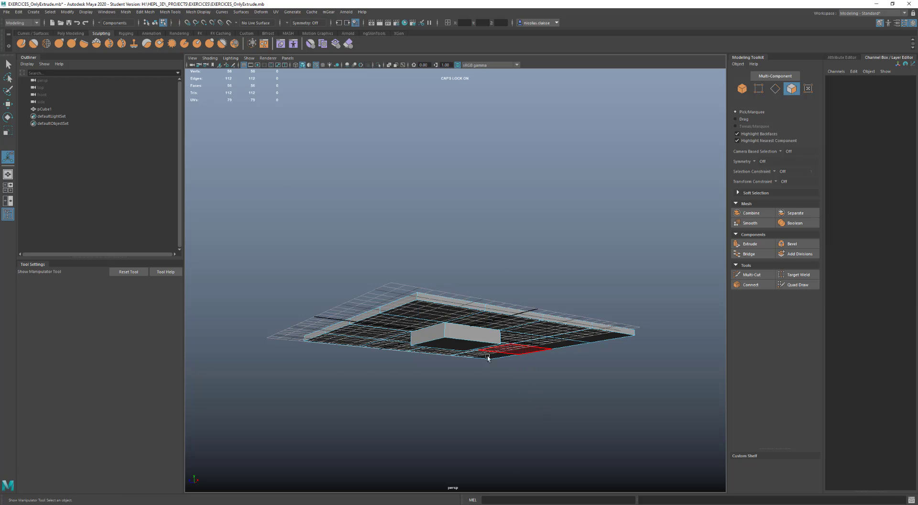
{"action": "left_click_drag", "start_coordinate": [488, 356], "coordinate": [470, 379], "text": "alt"}
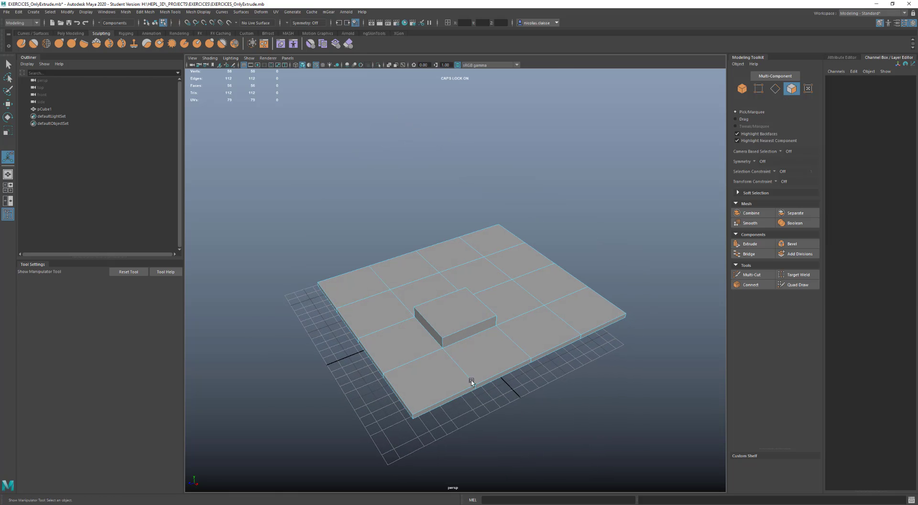
{"action": "scroll", "coordinate": [471, 349], "scroll_direction": "up", "scroll_amount": 3}
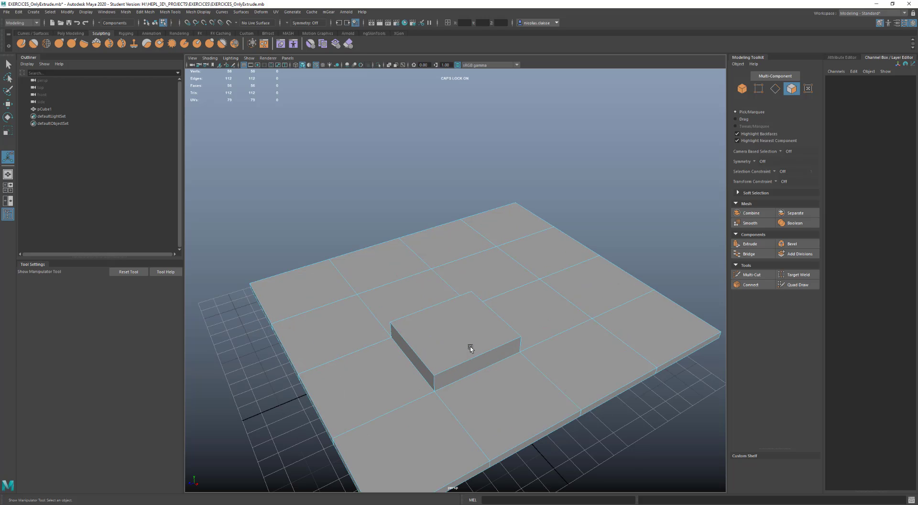
{"action": "key", "text": "ctrl+z"}
{"action": "key", "text": "ctrl+z"}
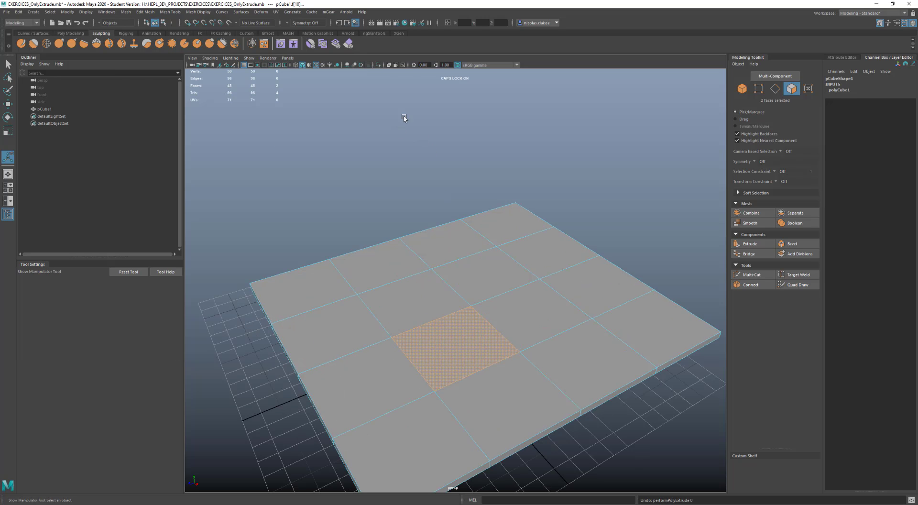
Turn on X-ray shading and examine the selected top and bottom faces through the plate
{"action": "left_click", "coordinate": [389, 65]}
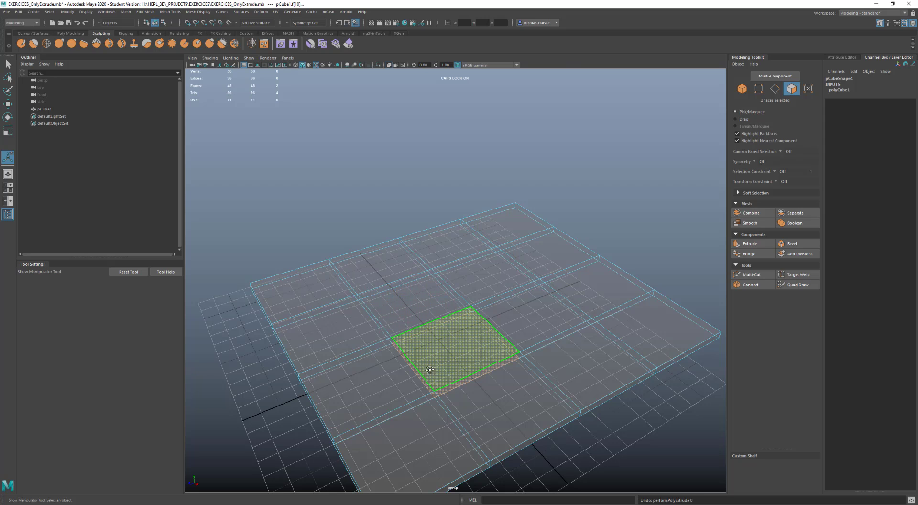
{"action": "left_click_drag", "start_coordinate": [431, 381], "coordinate": [449, 343], "text": "alt"}
{"action": "scroll", "coordinate": [449, 343], "scroll_direction": "down", "scroll_amount": 2}
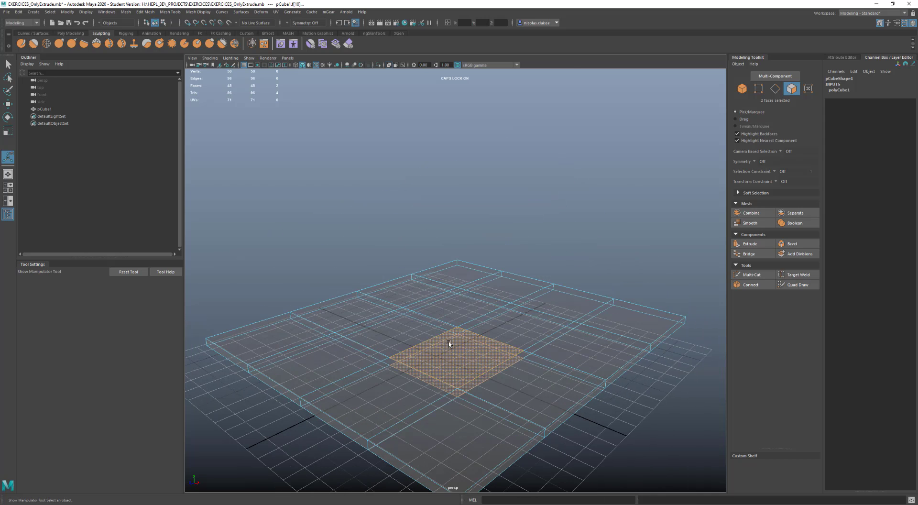
{"action": "scroll", "coordinate": [449, 342], "scroll_direction": "up", "scroll_amount": 3}
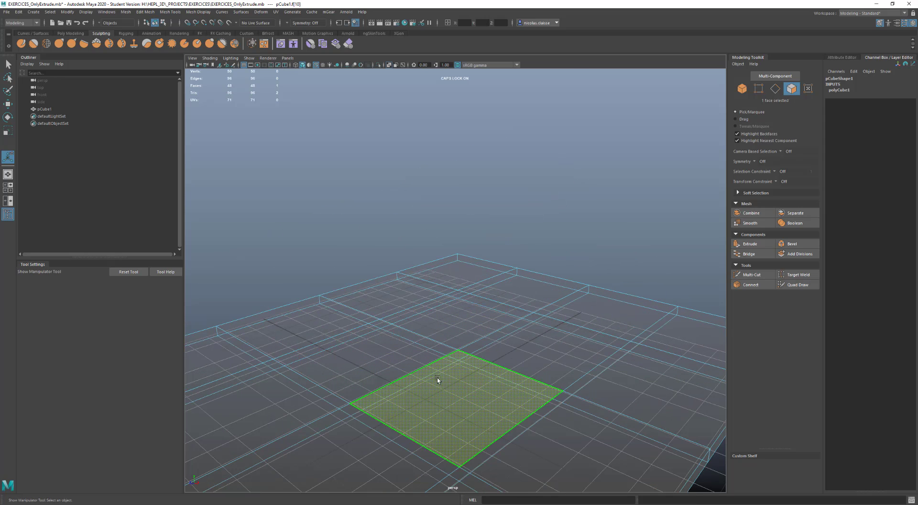
Practise selecting adjacent face pairs on the plate in X-ray view, and restore opaque shading
{"action": "left_click", "coordinate": [388, 366], "text": "ctrl"}
{"action": "left_click", "coordinate": [389, 365]}
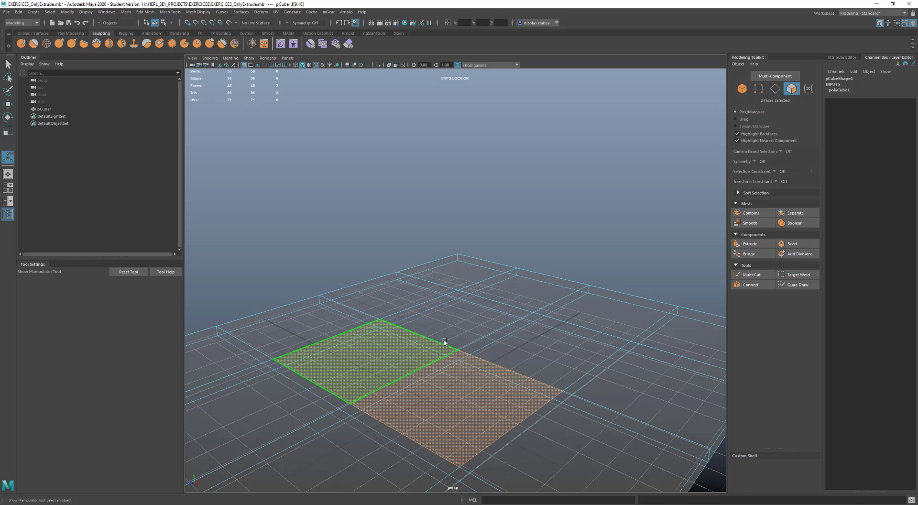
{"action": "left_click", "coordinate": [528, 359]}
{"action": "mouse_move", "coordinate": [498, 348]}
{"action": "left_mouse_down"}
{"action": "mouse_move", "coordinate": [443, 409]}
{"action": "mouse_move", "coordinate": [438, 338]}
{"action": "mouse_move", "coordinate": [398, 335]}
{"action": "mouse_move", "coordinate": [344, 410]}
{"action": "mouse_move", "coordinate": [490, 416]}
{"action": "mouse_move", "coordinate": [640, 389]}
{"action": "mouse_move", "coordinate": [647, 375]}
{"action": "mouse_move", "coordinate": [540, 367]}
{"action": "mouse_move", "coordinate": [619, 378]}
{"action": "mouse_move", "coordinate": [488, 410]}
{"action": "mouse_move", "coordinate": [402, 368]}
{"action": "mouse_move", "coordinate": [399, 377]}
{"action": "mouse_move", "coordinate": [449, 382]}
{"action": "mouse_move", "coordinate": [446, 375]}
{"action": "mouse_move", "coordinate": [452, 412]}
{"action": "left_mouse_up"}
{"action": "scroll", "coordinate": [400, 377], "scroll_direction": "down", "scroll_amount": 5}
{"action": "left_click", "coordinate": [399, 368], "text": "ctrl"}
{"action": "scroll", "coordinate": [452, 412], "scroll_direction": "up", "scroll_amount": 4}
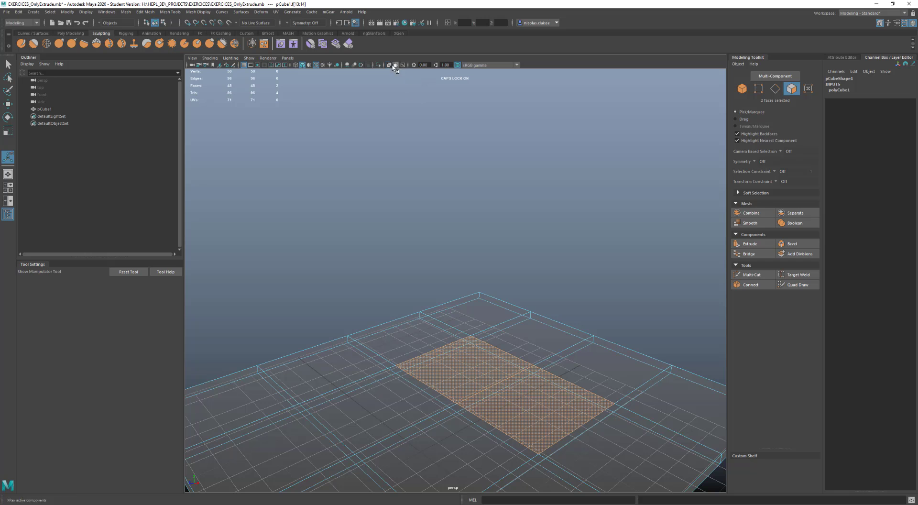
{"action": "scroll", "coordinate": [418, 397], "scroll_direction": "down", "scroll_amount": 6}
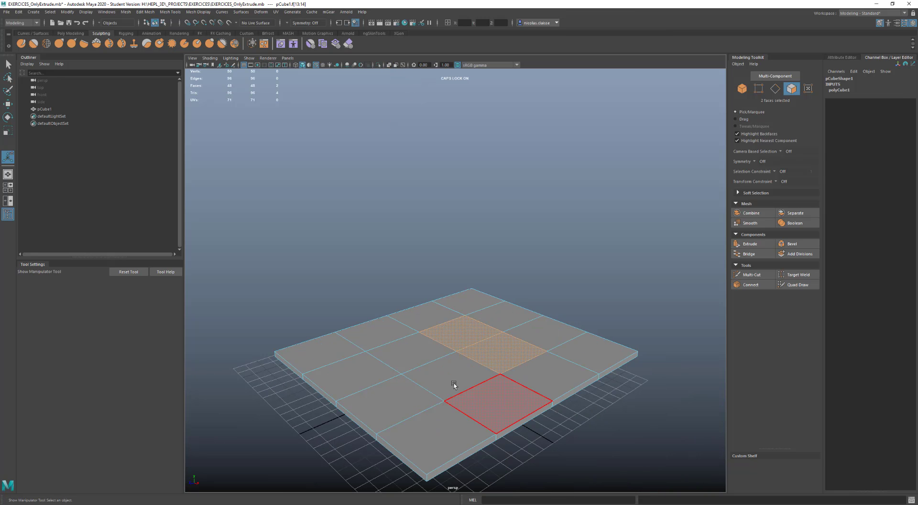
Extrude the whole plate at zero distance, and extrude its face near the middle to a Local Translate Z of 2.512
{"action": "right_click_drag", "start_coordinate": [456, 380], "coordinate": [456, 360]}
{"action": "left_click", "coordinate": [457, 355]}
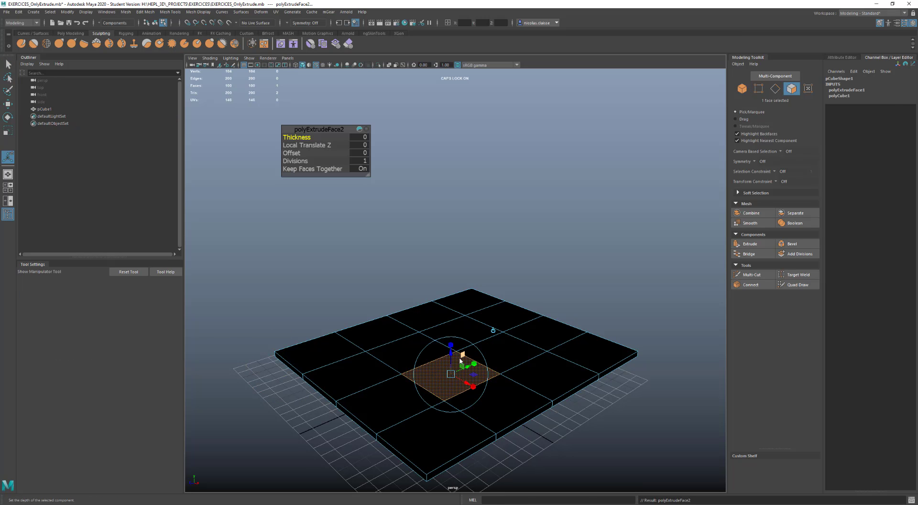
{"action": "left_click_drag", "start_coordinate": [451, 339], "coordinate": [451, 310]}
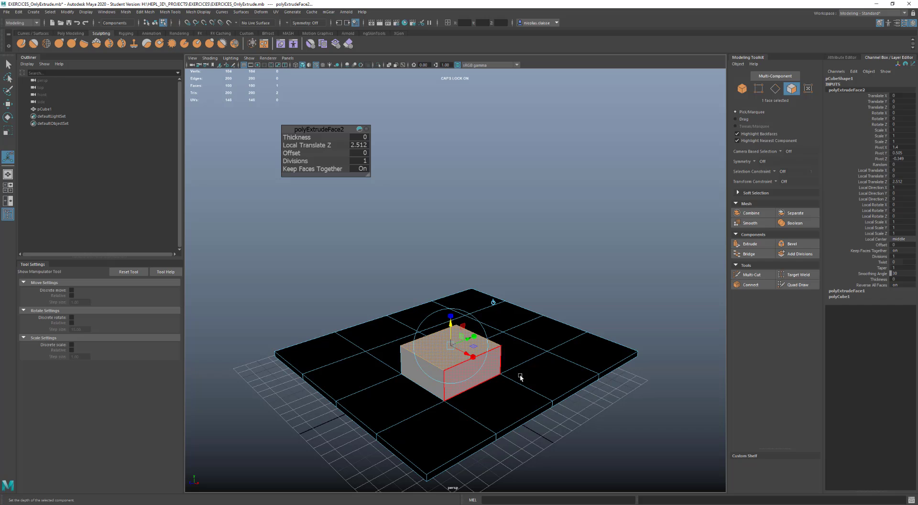
Turn on two-sided lighting to compare the blackened faces, and turn it back off
{"action": "left_click", "coordinate": [228, 59]}
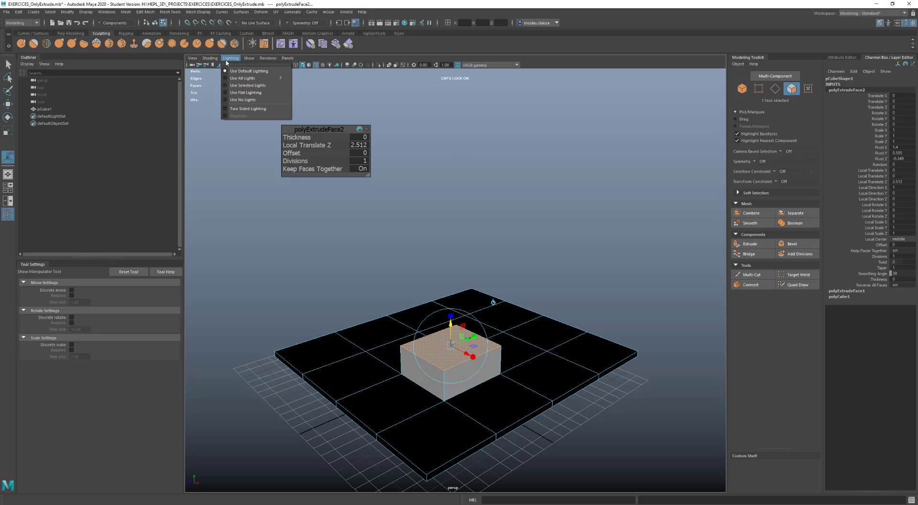
{"action": "left_click", "coordinate": [247, 108]}
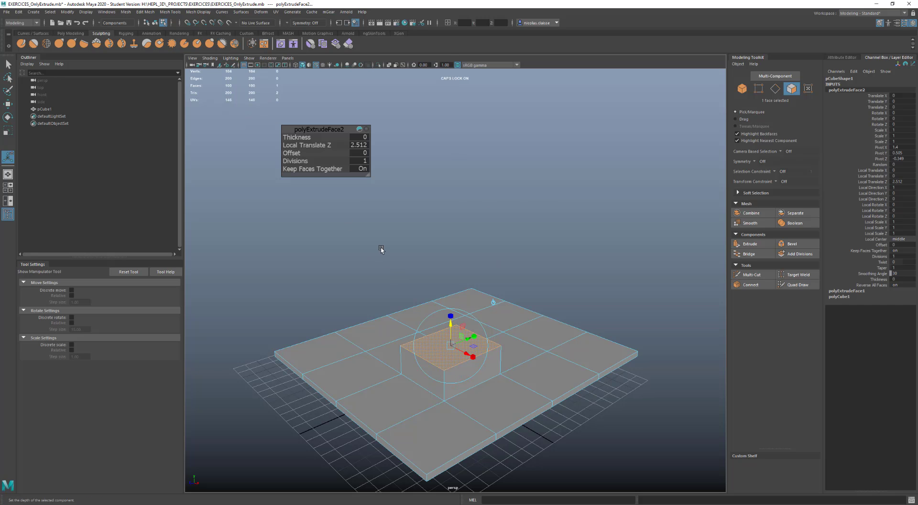
{"action": "left_click", "coordinate": [229, 59]}
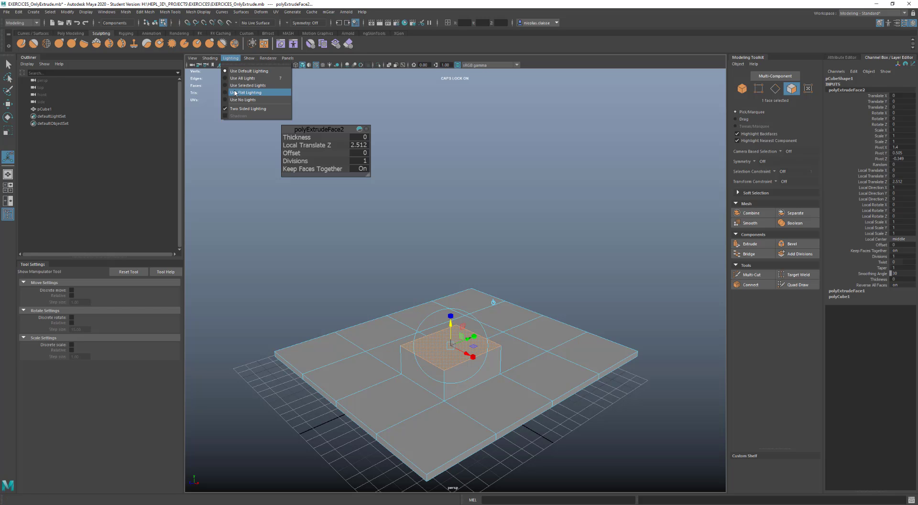
{"action": "left_click", "coordinate": [238, 110]}
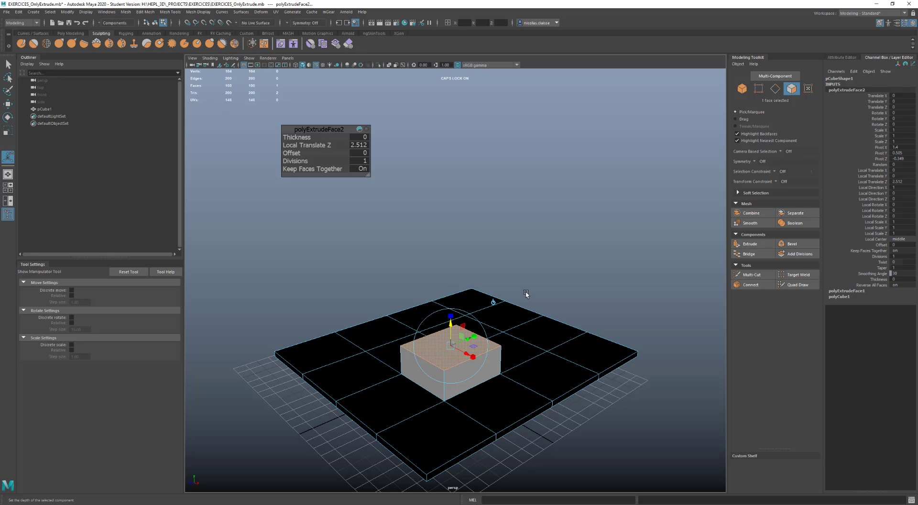
Select the connected shell containing the raised block, move it away from the black plate, and select a face left behind
{"action": "left_click", "coordinate": [604, 300]}
{"action": "left_click", "coordinate": [505, 356]}
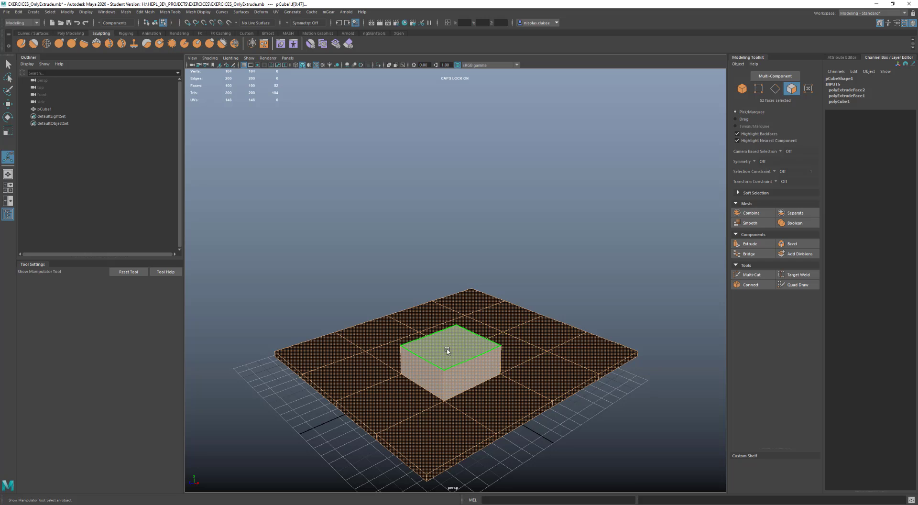
{"action": "key", "text": "w"}
{"action": "left_click_drag", "start_coordinate": [443, 347], "coordinate": [325, 273]}
{"action": "left_click", "coordinate": [405, 351]}
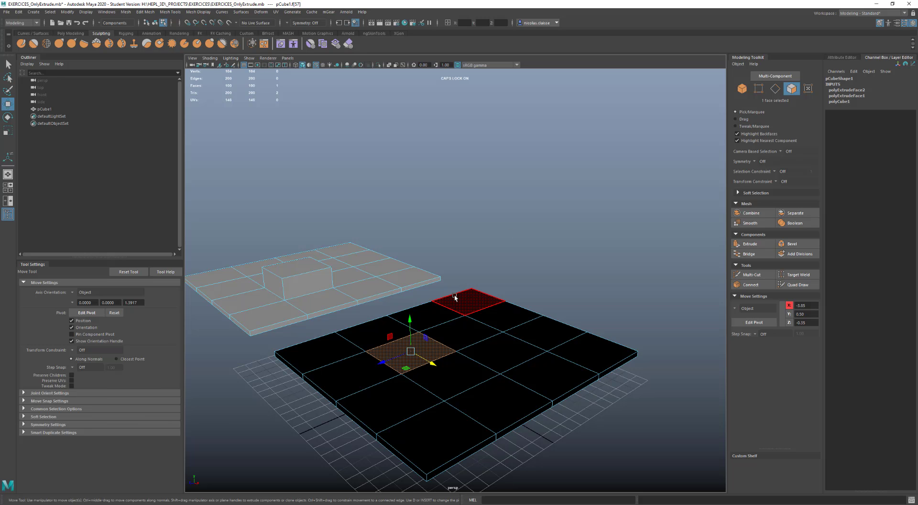
Undo the shell move and the extrusion of the raised block
{"action": "key", "text": "ctrl+z"}
{"action": "key", "text": "ctrl+z"}
{"action": "key", "text": "ctrl+z"}
{"action": "key", "text": "ctrl+z"}
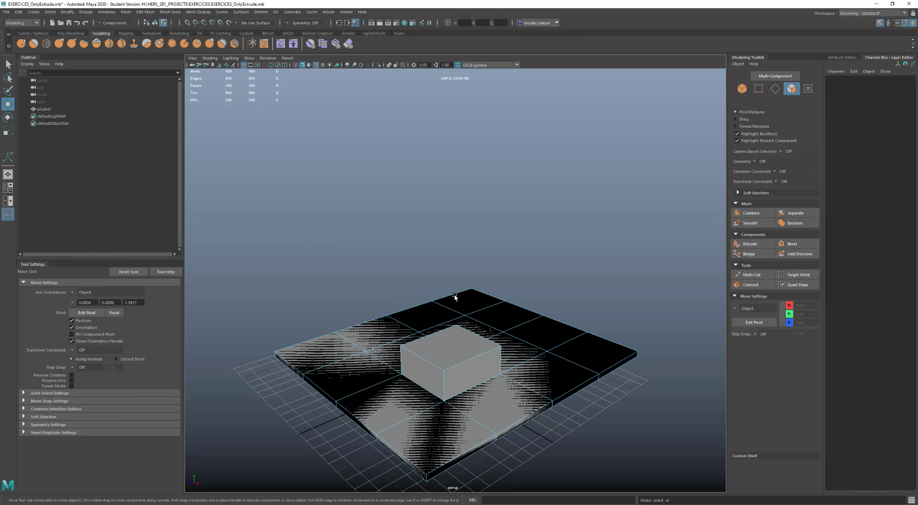
{"action": "key", "text": "ctrl+z"}
{"action": "key", "text": "ctrl+z"}
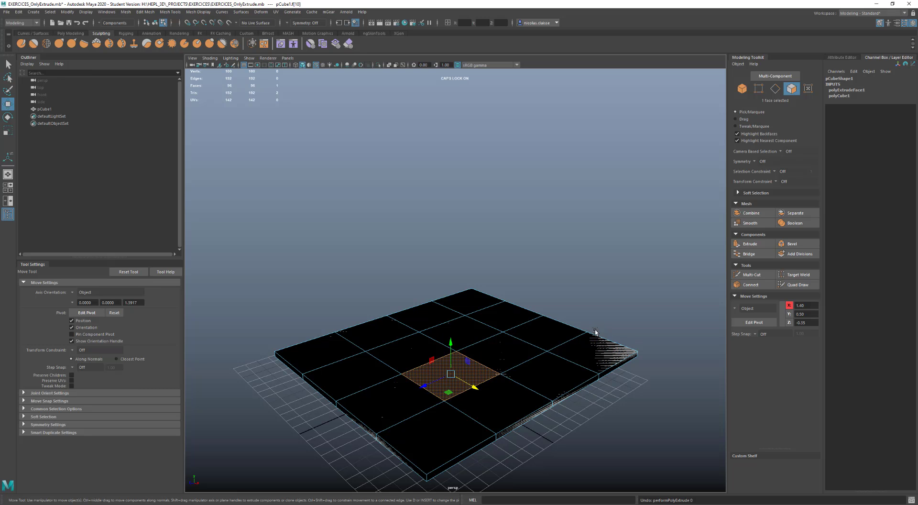
Examine the overlapping plate surfaces at several distances, and undo the whole-plate zero-distance extrusion
{"action": "scroll", "coordinate": [518, 354], "scroll_direction": "up", "scroll_amount": 4}
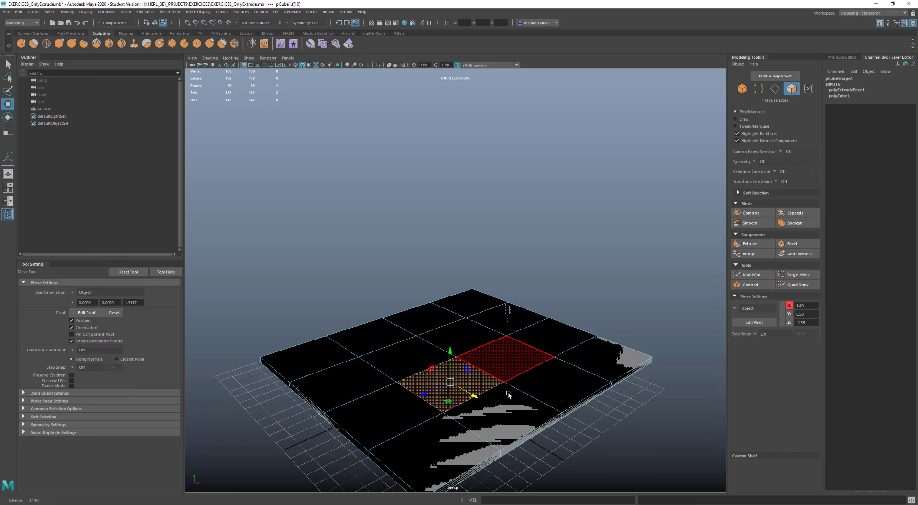
{"action": "scroll", "coordinate": [506, 378], "scroll_direction": "down", "scroll_amount": 5}
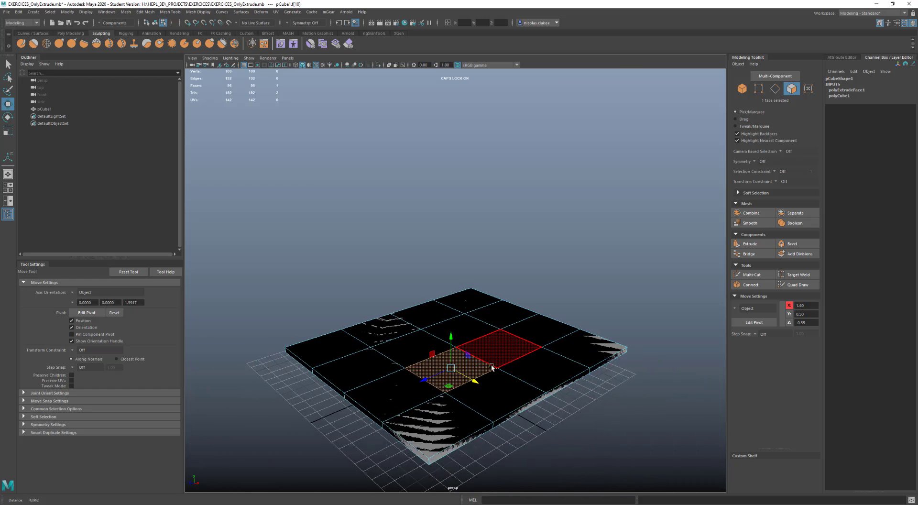
{"action": "scroll", "coordinate": [492, 367], "scroll_direction": "up", "scroll_amount": 4}
{"action": "scroll", "coordinate": [526, 407], "scroll_direction": "down", "scroll_amount": 6}
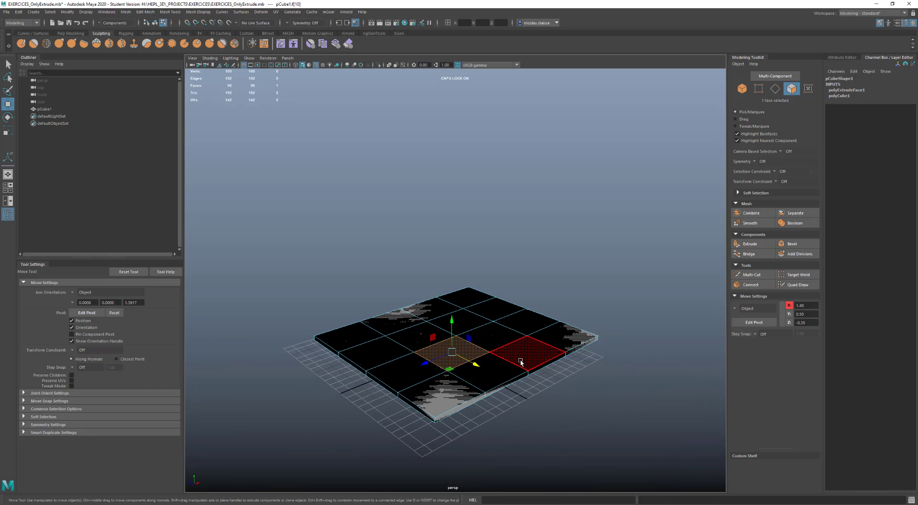
{"action": "double_click", "coordinate": [520, 362]}
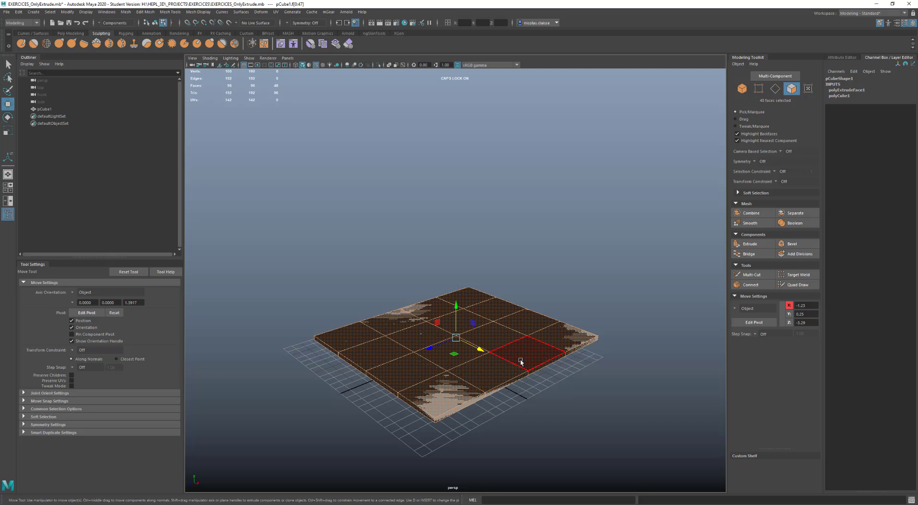
{"action": "key", "text": "ctrl+z"}
{"action": "key", "text": "ctrl+z"}
{"action": "key", "text": "ctrl+z"}
{"action": "key", "text": "ctrl+z"}
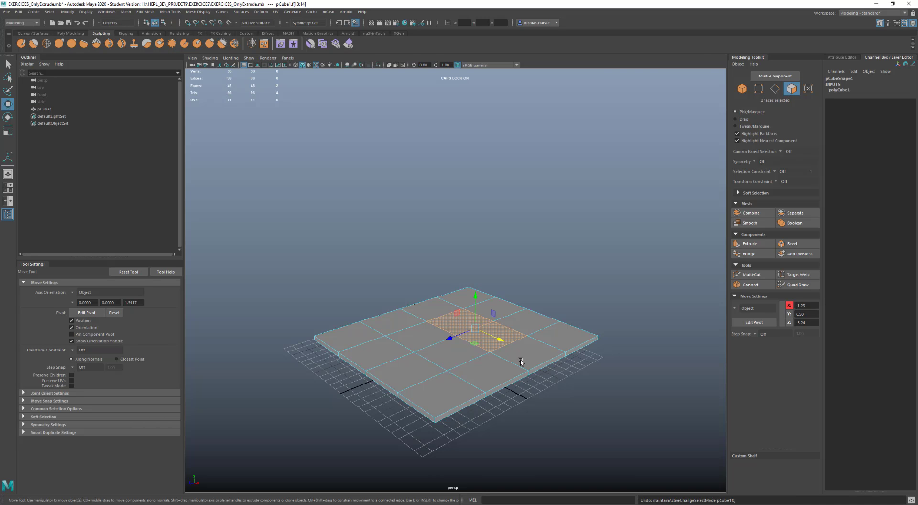
Extrude the single top face near the plate's middle at zero distance, leaving it in place
{"action": "left_click_drag", "start_coordinate": [448, 353], "coordinate": [447, 356], "text": "alt"}
{"action": "left_click", "coordinate": [449, 354]}
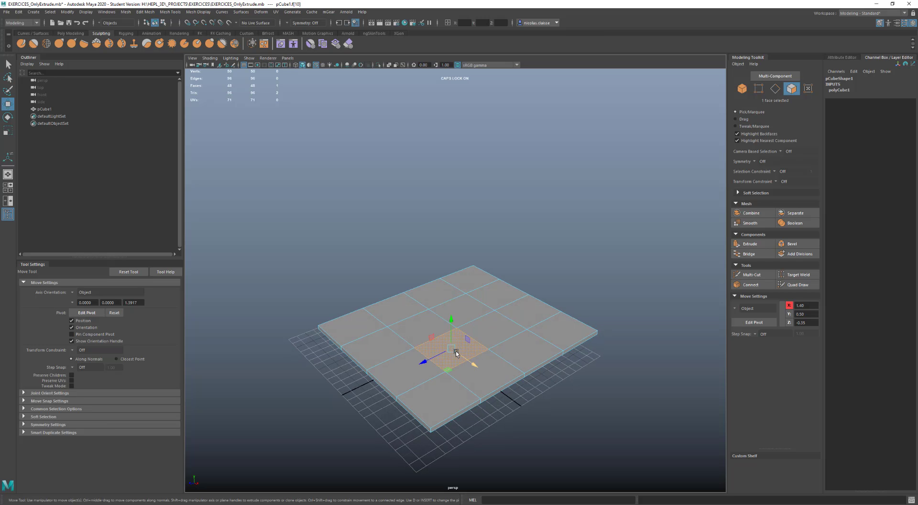
{"action": "right_click_drag", "start_coordinate": [469, 340], "coordinate": [468, 362], "text": "shift"}
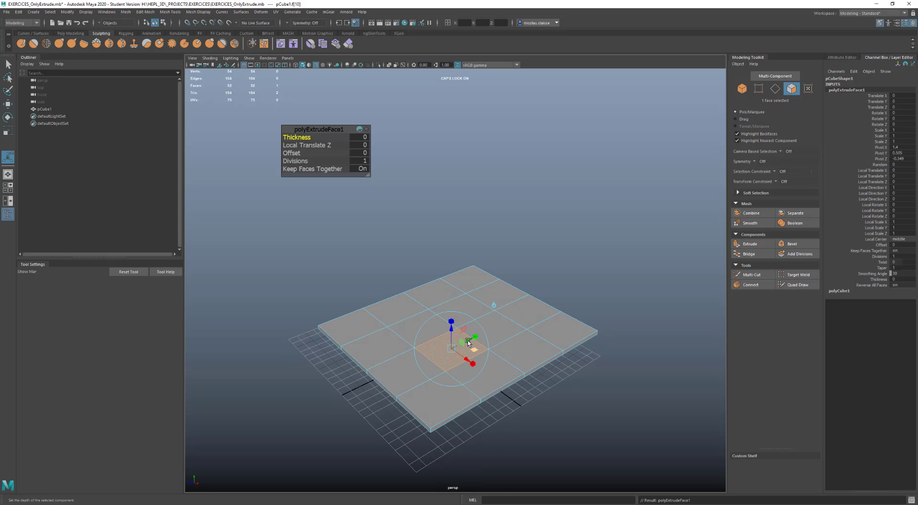
{"action": "left_click", "coordinate": [502, 329]}
{"action": "key", "text": "ctrl+z"}
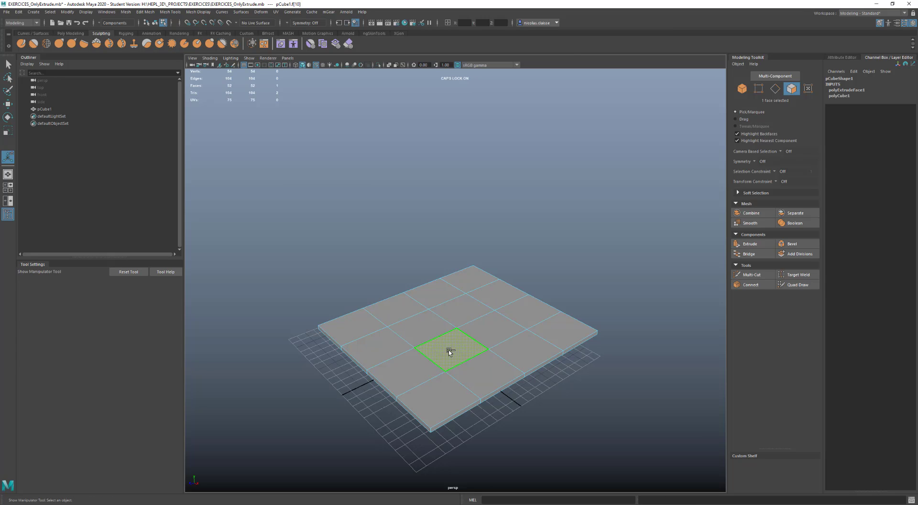
Add the adjacent top face to the selection and extrude both faces upward together into a raised block
{"action": "left_click", "coordinate": [486, 335], "text": "shift"}
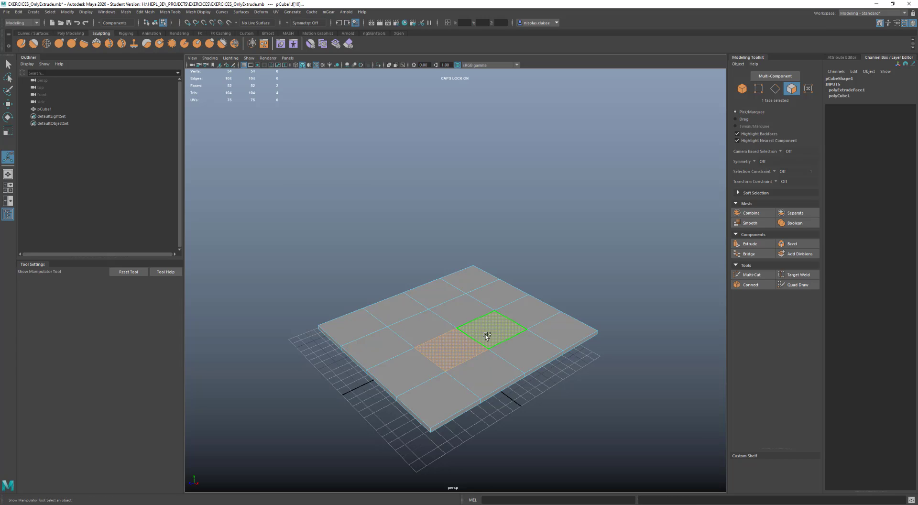
{"action": "right_click_drag", "start_coordinate": [457, 340], "coordinate": [458, 361], "text": "shift"}
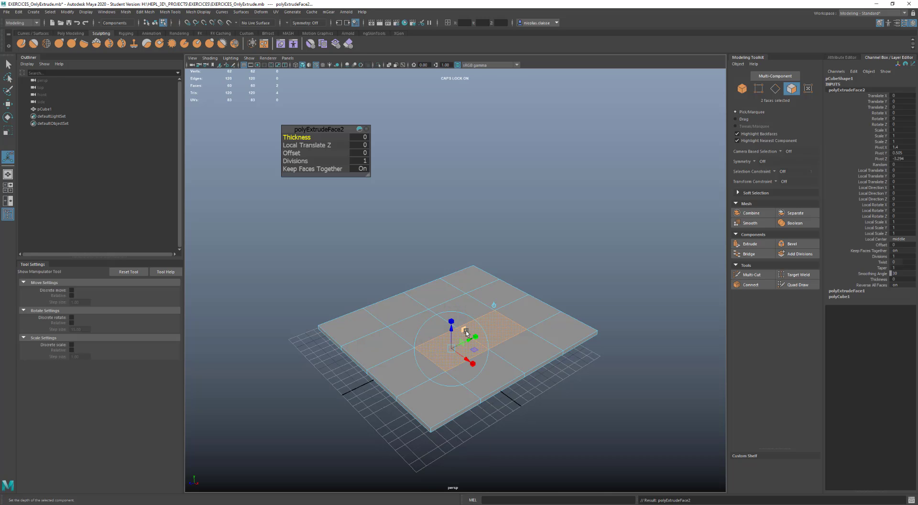
{"action": "left_click_drag", "start_coordinate": [451, 336], "coordinate": [451, 293]}
{"action": "mouse_move", "coordinate": [624, 309]}
{"action": "left_mouse_down", "text": "alt"}
{"action": "mouse_move", "coordinate": [558, 297]}
{"action": "mouse_move", "coordinate": [618, 322]}
{"action": "left_mouse_up", "text": "alt"}
{"action": "left_click", "coordinate": [608, 383]}
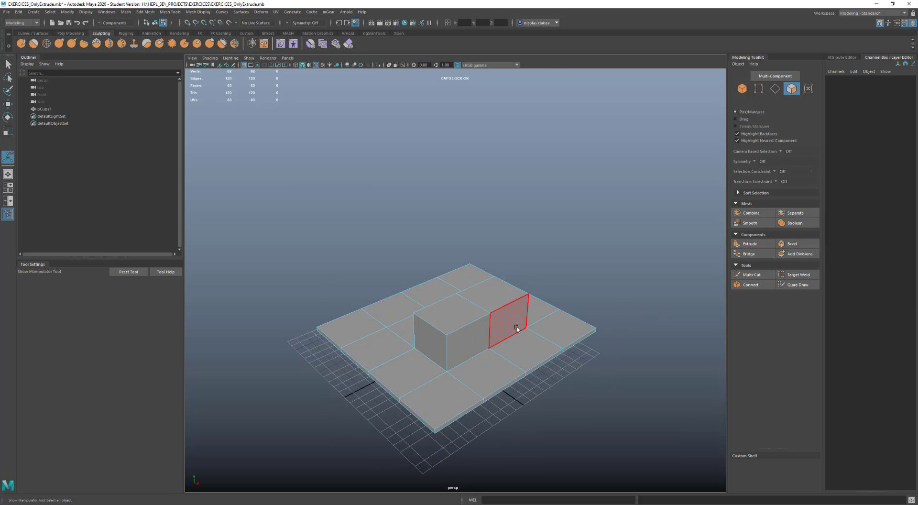
Preview the plate and raised block in smooth display, and return to the unsmoothed display
{"action": "key", "text": "3"}
{"action": "left_click_drag", "start_coordinate": [514, 328], "coordinate": [504, 335], "text": "alt"}
{"action": "key", "text": "1"}
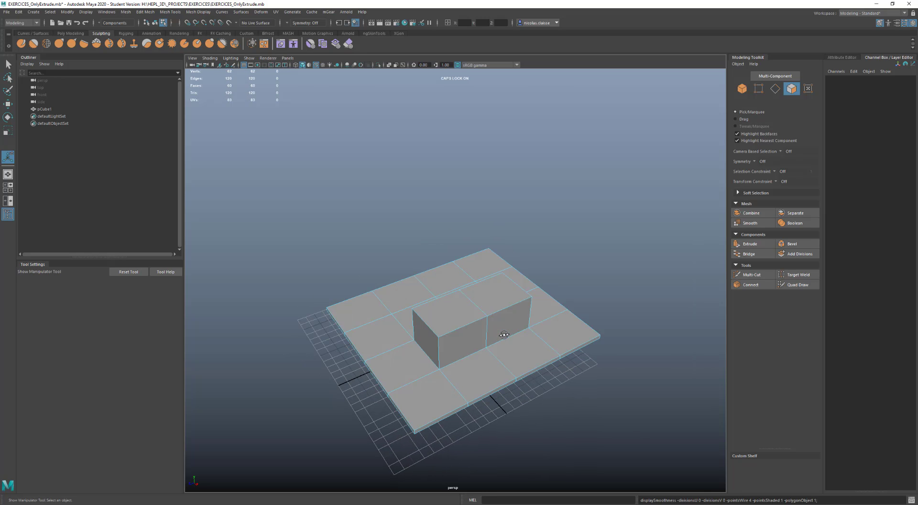
Set the first face extrusion's thickness to 1 and offset to 0.5 from the plate's construction history
{"action": "left_click", "coordinate": [465, 329]}
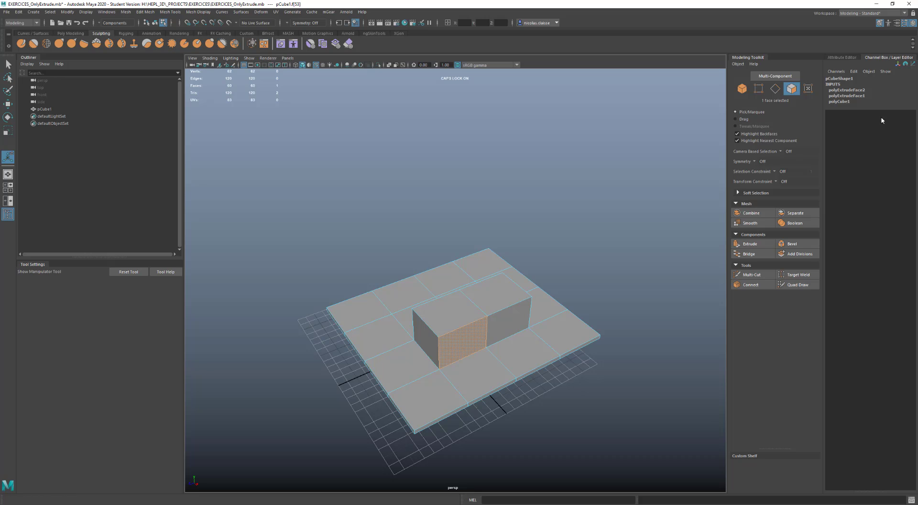
{"action": "left_click", "coordinate": [846, 96]}
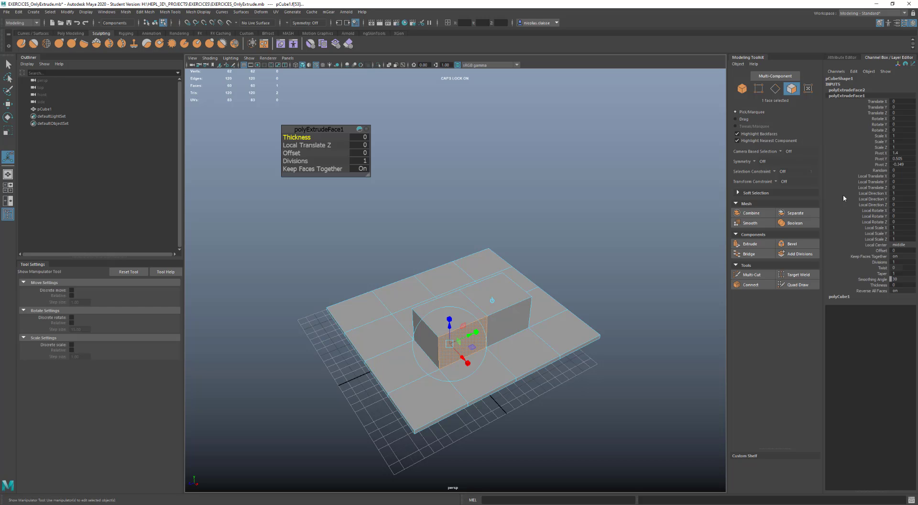
{"action": "left_click_drag", "start_coordinate": [285, 136], "coordinate": [300, 152]}
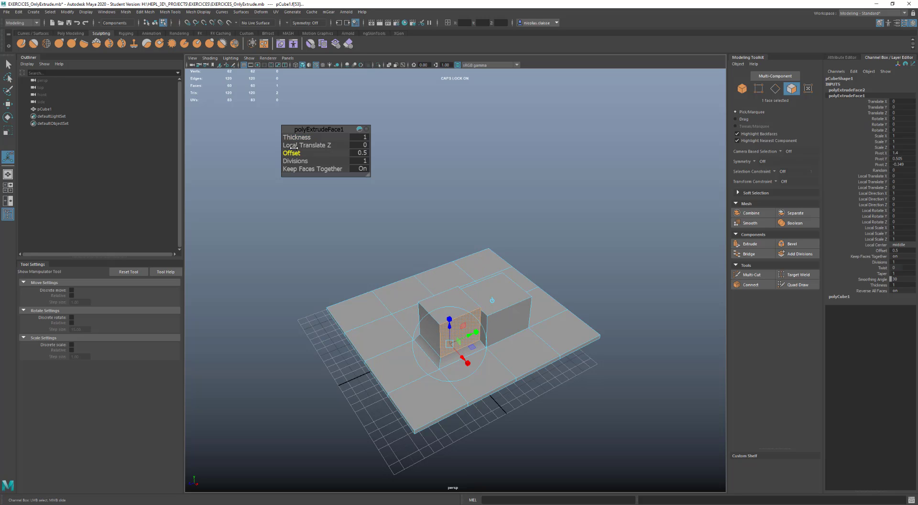
Select the four narrow faces surrounding the base of the raised block's offset half
{"action": "left_click_drag", "start_coordinate": [389, 205], "coordinate": [413, 214], "text": "alt"}
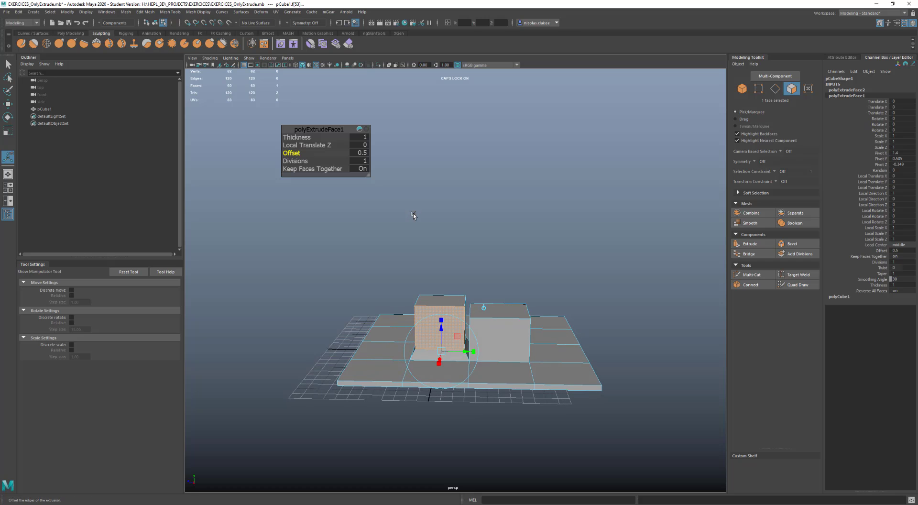
{"action": "scroll", "coordinate": [446, 288], "scroll_direction": "up", "scroll_amount": 3}
{"action": "scroll", "coordinate": [447, 288], "scroll_direction": "up", "scroll_amount": 2}
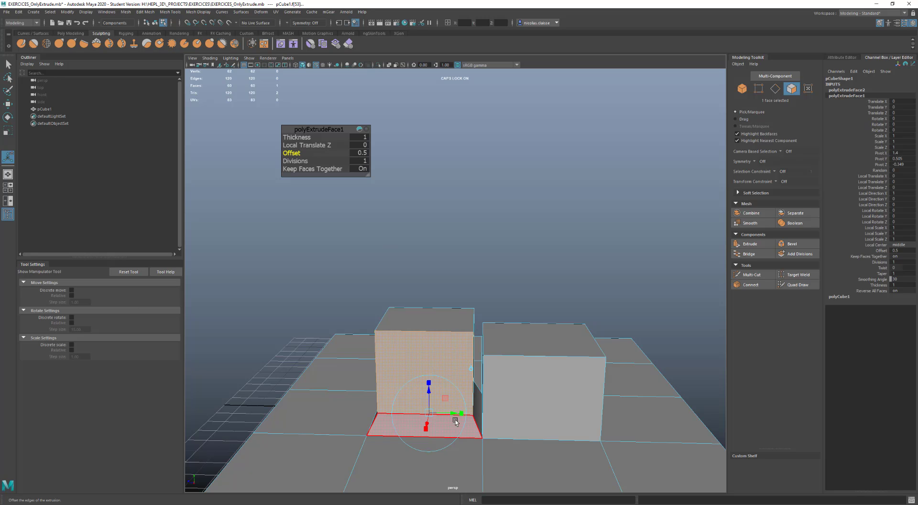
{"action": "left_click", "coordinate": [472, 432]}
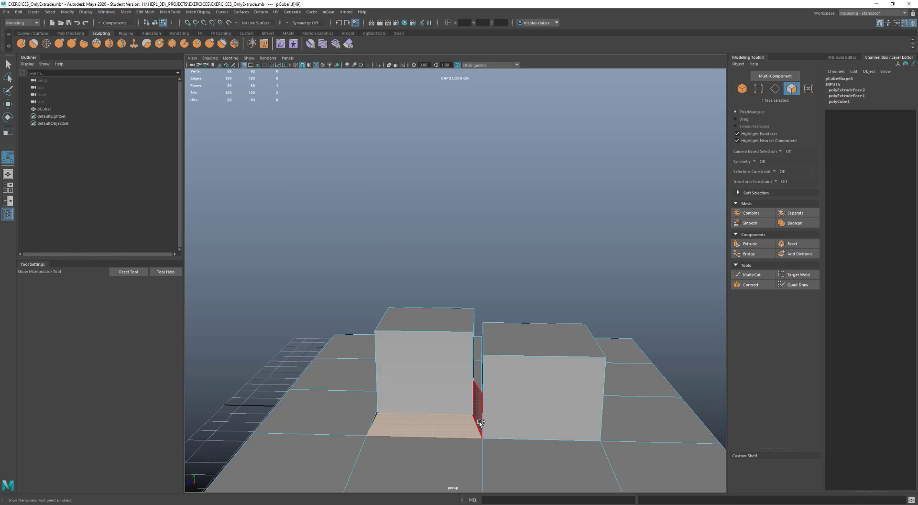
{"action": "double_click", "coordinate": [477, 402], "text": "shift"}
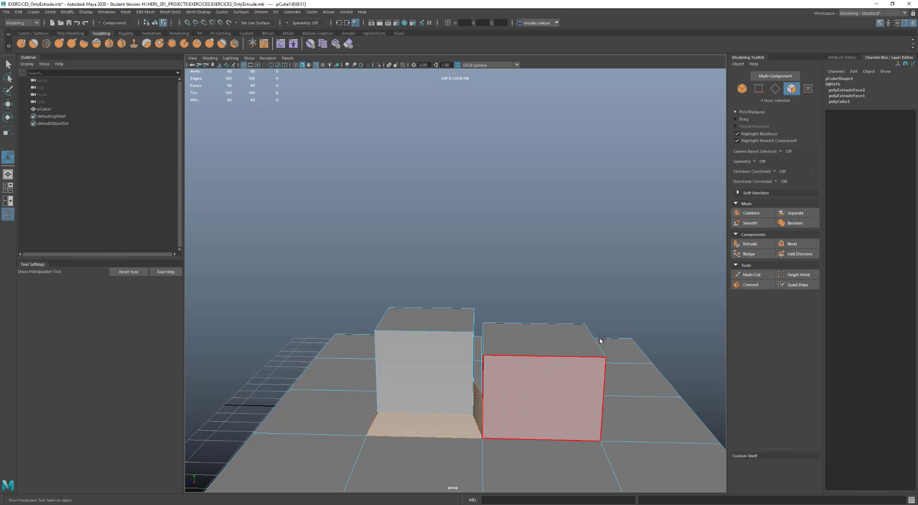
Set the first extrusion's thickness to 0 and its offset to 0.1, then reduce the offset to 0
{"action": "left_click", "coordinate": [841, 96]}
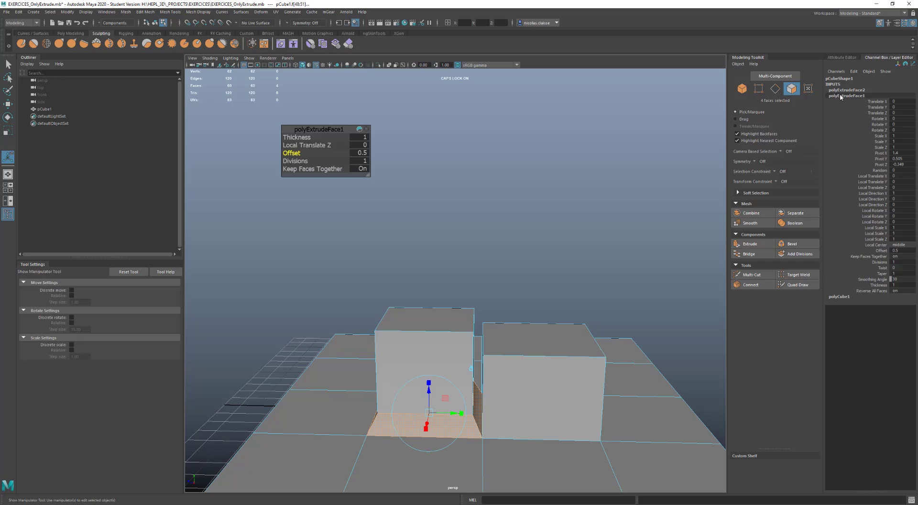
{"action": "left_click", "coordinate": [357, 138]}
{"action": "type", "text": "0"}
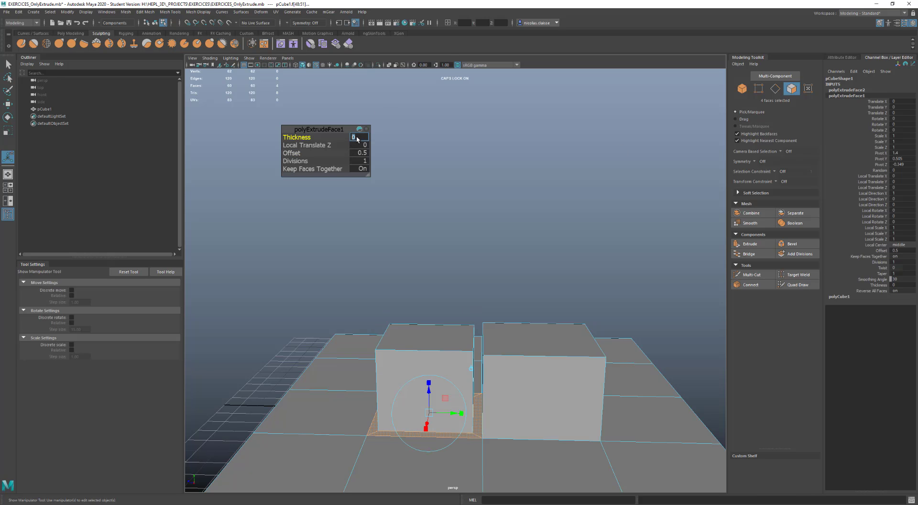
{"action": "left_click", "coordinate": [358, 152]}
{"action": "type", "text": "0."}
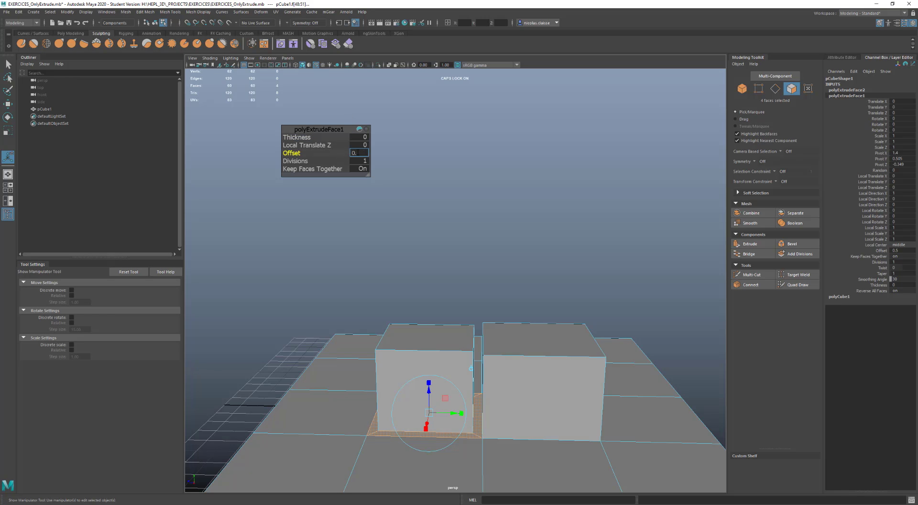
{"action": "type", "text": "1"}
{"action": "key", "text": "Return"}
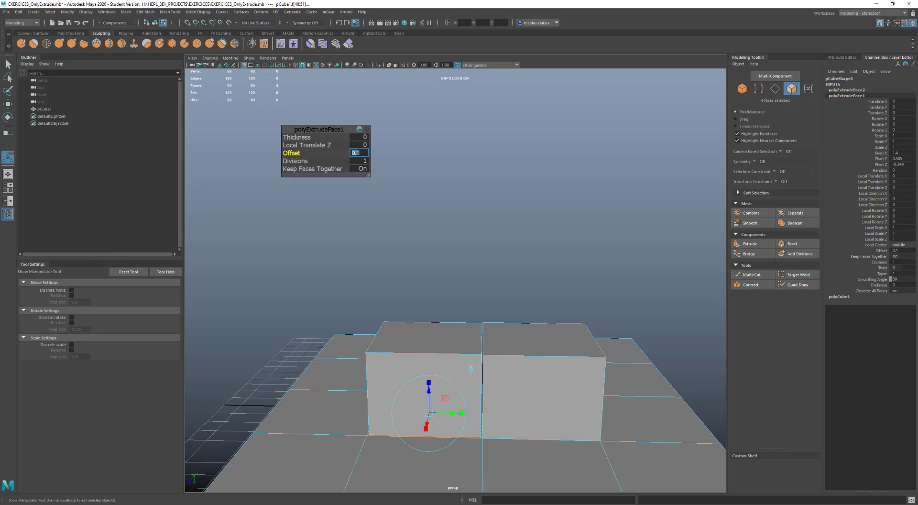
{"action": "key", "text": "Return"}
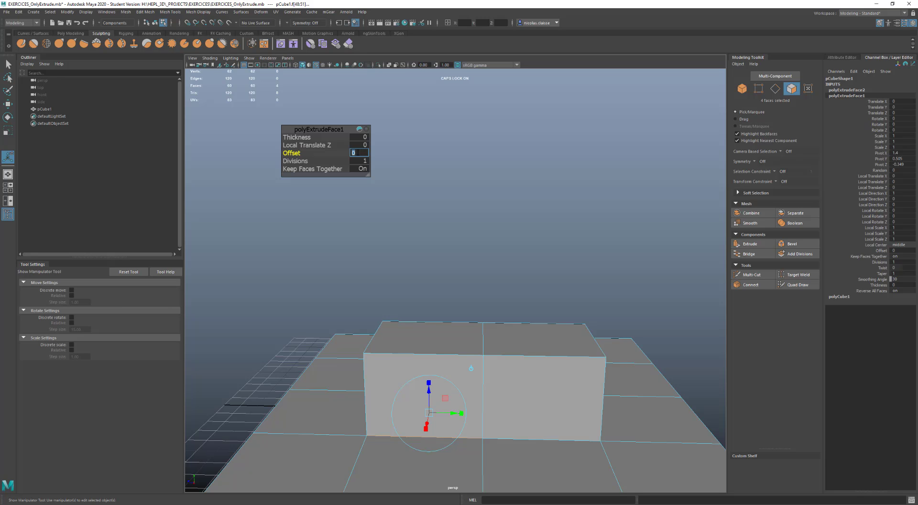
Compare the raised block repeatedly in smooth and unsmoothed display to examine the effect of the zero-distance extrusion
{"action": "left_click_drag", "start_coordinate": [433, 449], "coordinate": [432, 352], "text": "alt"}
{"action": "key", "text": "3"}
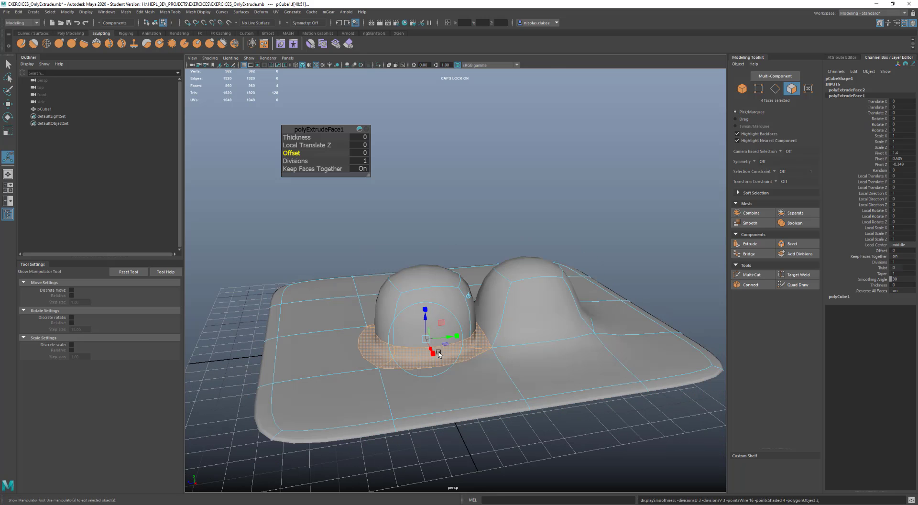
{"action": "key", "text": "1"}
{"action": "key", "text": "3"}
{"action": "key", "text": "1"}
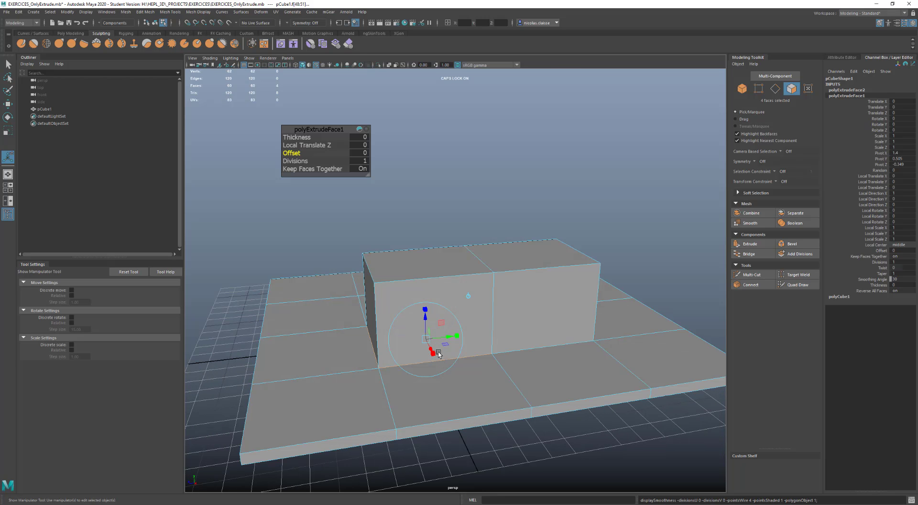
{"action": "key", "text": "3"}
{"action": "key", "text": "1"}
{"action": "key", "text": "3"}
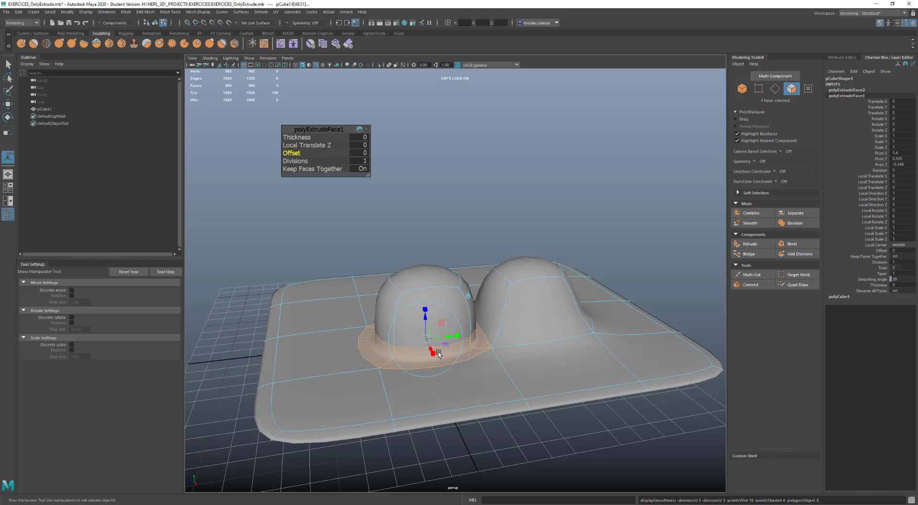
{"action": "key", "text": "1"}
{"action": "key", "text": "3"}
{"action": "key", "text": "1"}
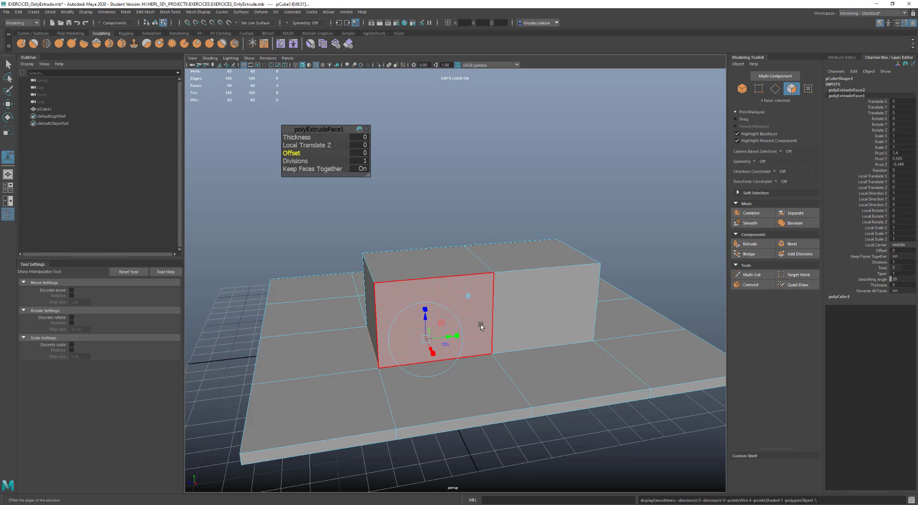
Return to object selection and delete the polyExtrudeFace2 and polyExtrudeFace1 nodes from the plate's construction history
{"action": "key", "text": "F8"}
{"action": "key", "text": "q"}
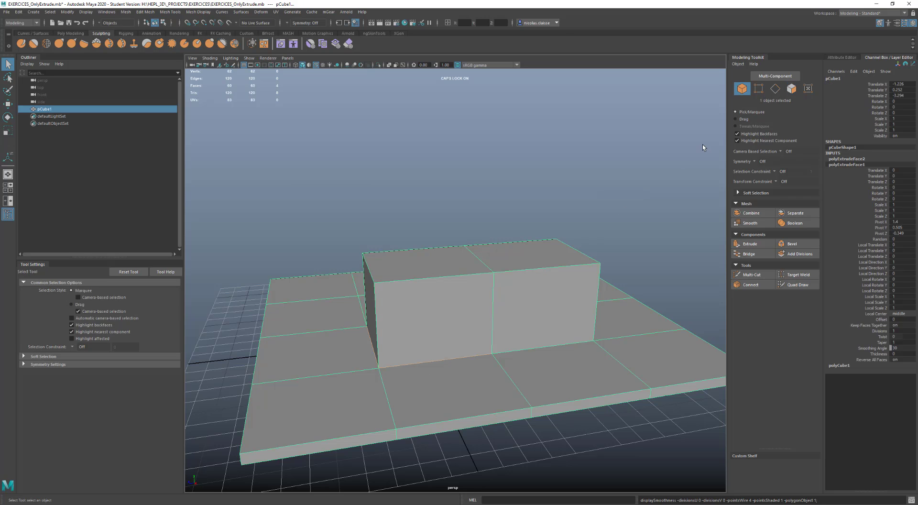
{"action": "left_click", "coordinate": [856, 160]}
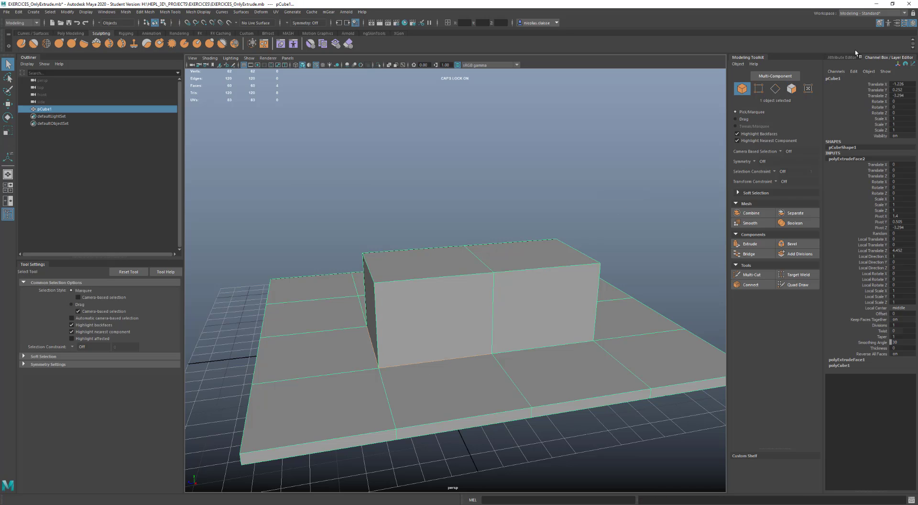
{"action": "left_click", "coordinate": [854, 71]}
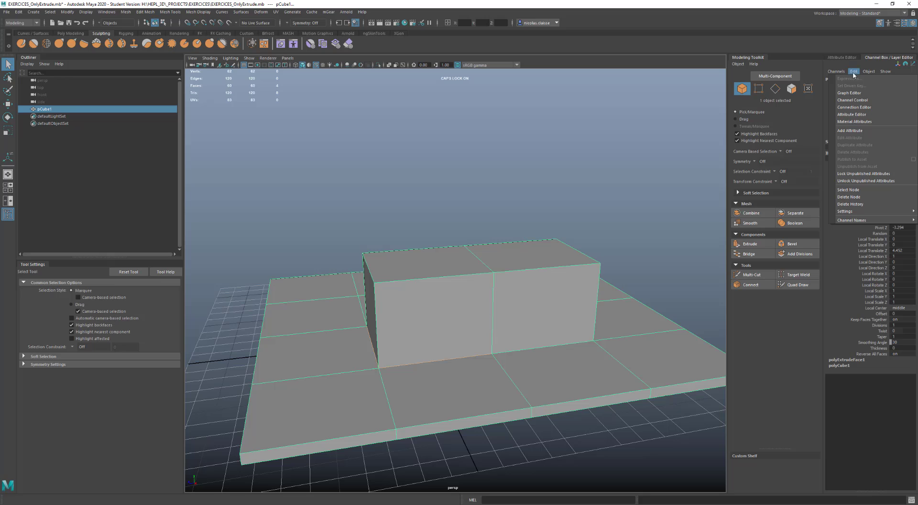
{"action": "left_click", "coordinate": [857, 197]}
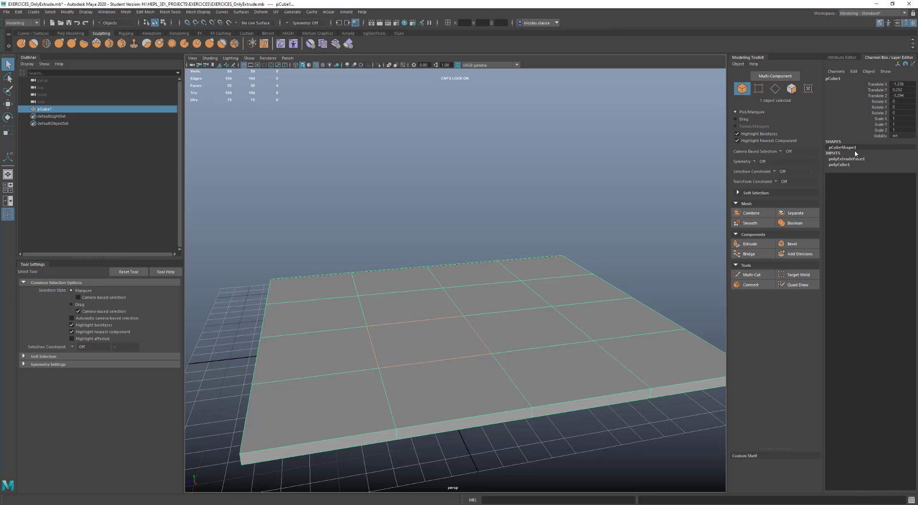
{"action": "left_click", "coordinate": [856, 159]}
{"action": "left_click", "coordinate": [854, 71]}
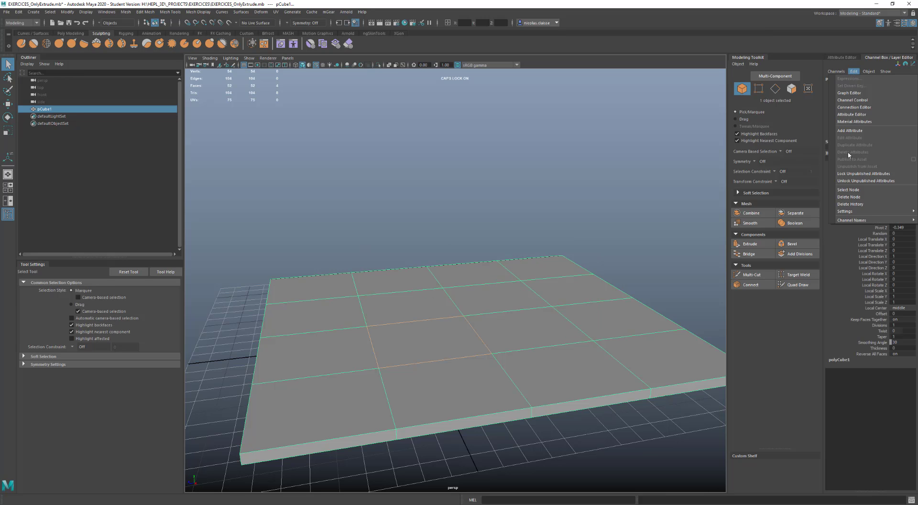
{"action": "left_click", "coordinate": [853, 197]}
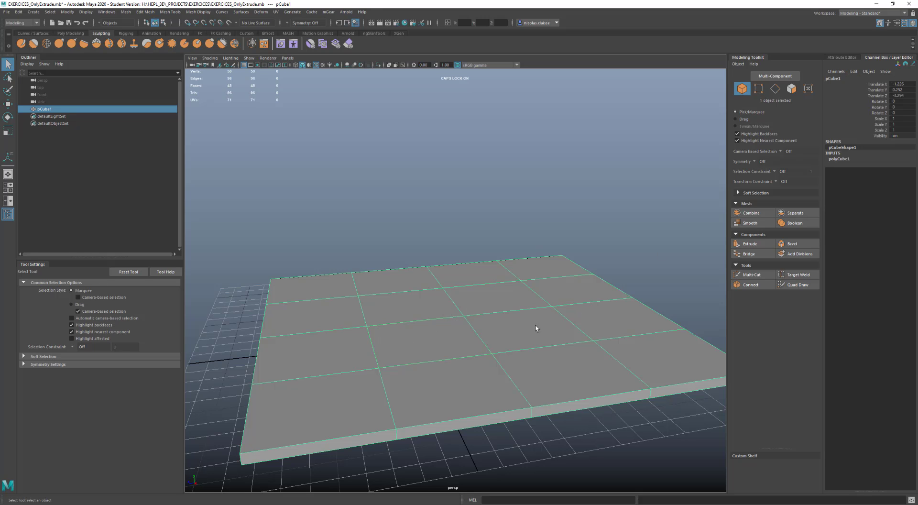
Select the two adjacent middle top faces along one outer edge of the flat plate
{"action": "scroll", "coordinate": [410, 344], "scroll_direction": "up", "scroll_amount": 2}
{"action": "left_click_drag", "start_coordinate": [412, 343], "coordinate": [429, 359], "text": "alt"}
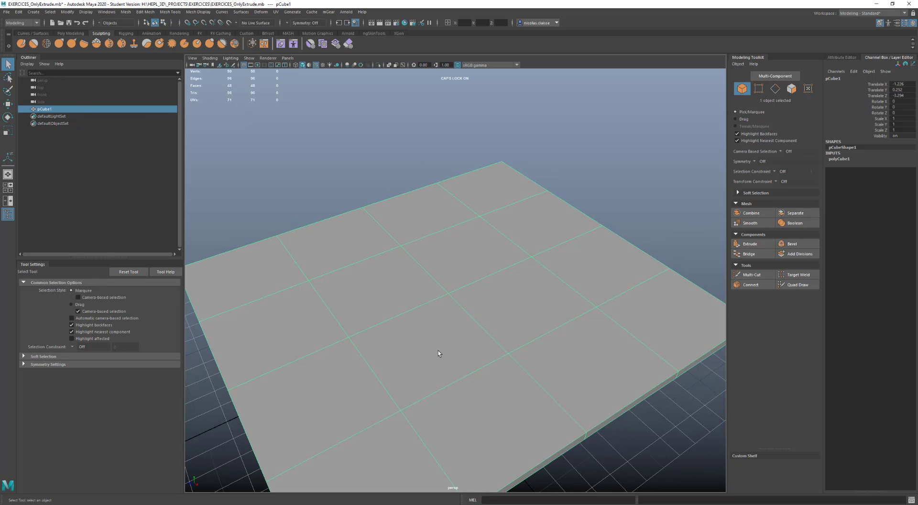
{"action": "scroll", "coordinate": [439, 352], "scroll_direction": "down", "scroll_amount": 2}
{"action": "left_click_drag", "start_coordinate": [438, 352], "coordinate": [437, 313], "text": "alt"}
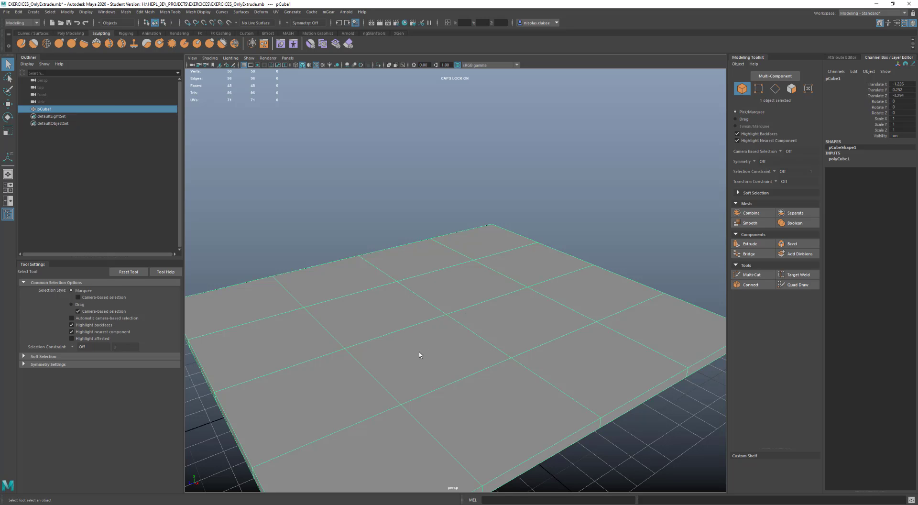
{"action": "scroll", "coordinate": [438, 351], "scroll_direction": "down", "scroll_amount": 2}
{"action": "key", "text": "1"}
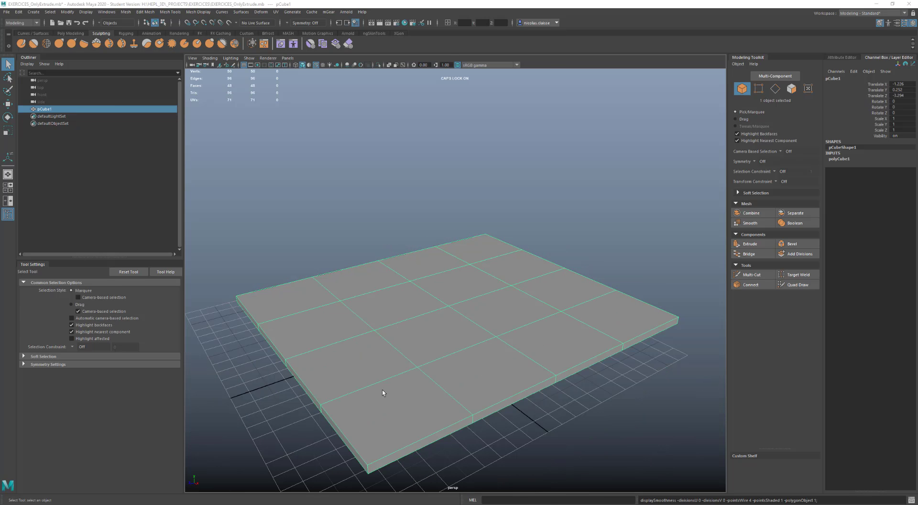
{"action": "right_click_drag", "start_coordinate": [391, 324], "coordinate": [390, 345]}
{"action": "left_click", "coordinate": [372, 383]}
{"action": "left_click", "coordinate": [372, 383]}
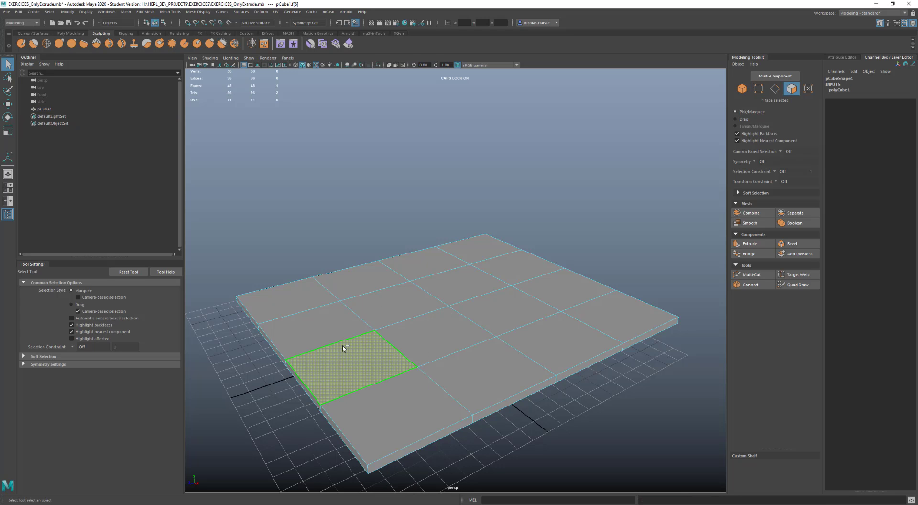
{"action": "left_click", "coordinate": [321, 323], "text": "shift"}
Extrude the two selected faces with thickness 0.5 and offset 0.5, and copy the extrusion's attributes
{"action": "right_click_drag", "start_coordinate": [322, 325], "coordinate": [323, 336], "text": "shift"}
{"action": "right_click_drag", "start_coordinate": [323, 345], "coordinate": [323, 346], "text": "shift"}
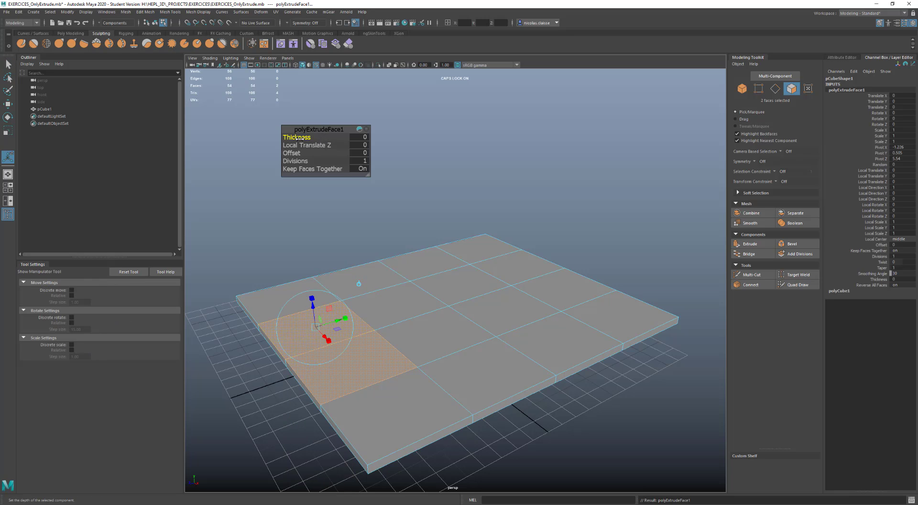
{"action": "middle_click_drag", "start_coordinate": [298, 137], "coordinate": [298, 137]}
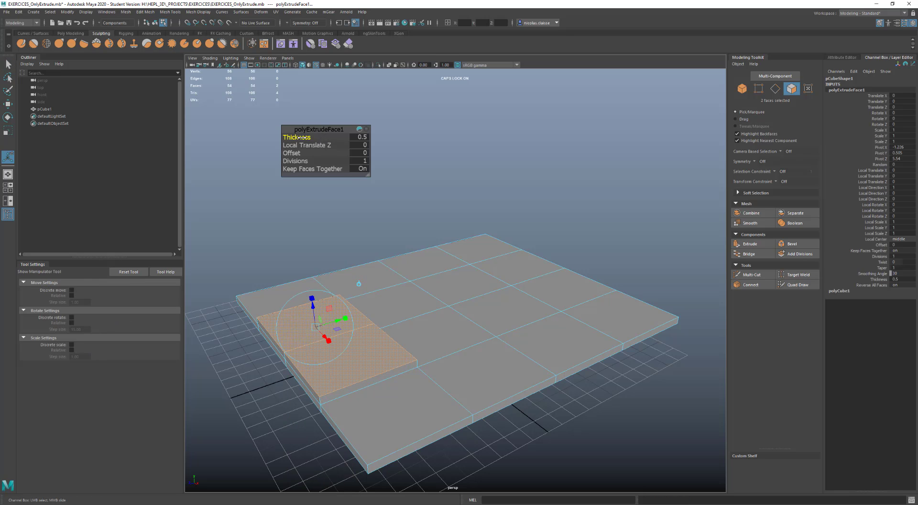
{"action": "left_click_drag", "start_coordinate": [293, 153], "coordinate": [333, 156]}
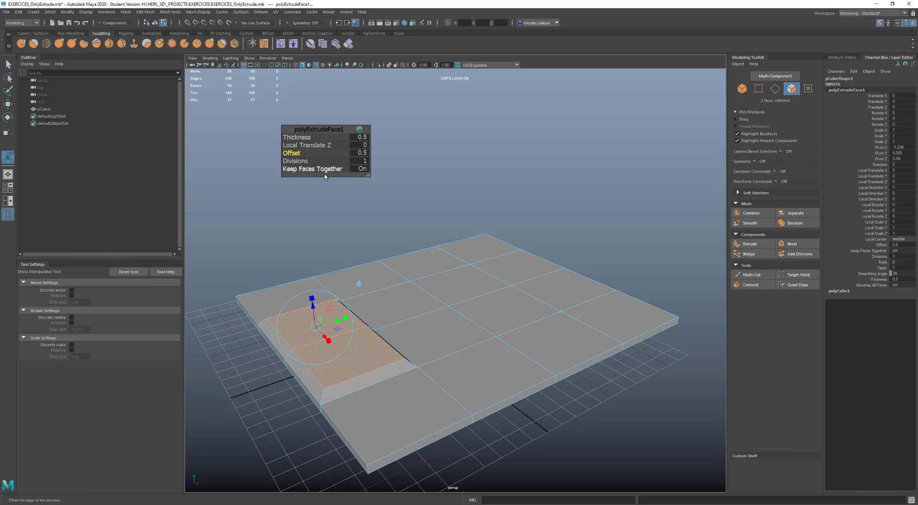
{"action": "left_click", "coordinate": [366, 130]}
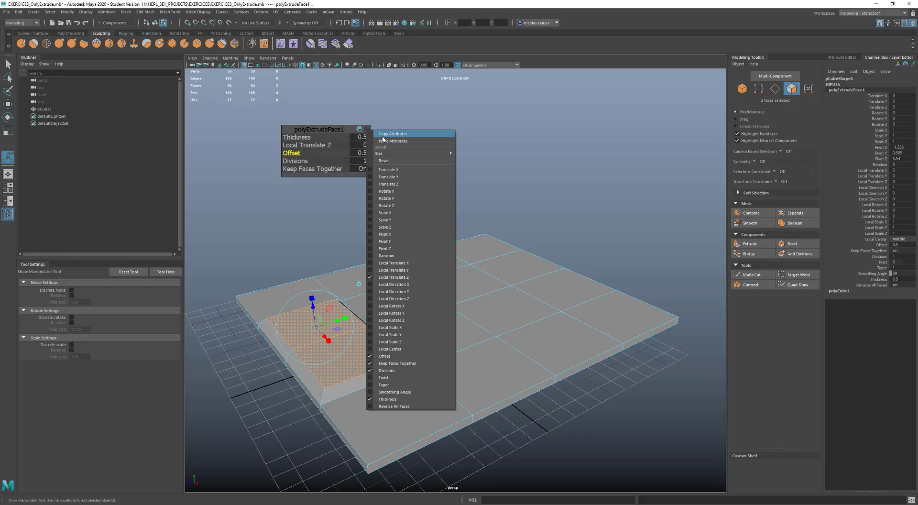
{"action": "left_click", "coordinate": [383, 135]}
Extrude two adjacent interior top faces on the opposite side of the plate from the first extrusion
{"action": "left_click", "coordinate": [456, 287]}
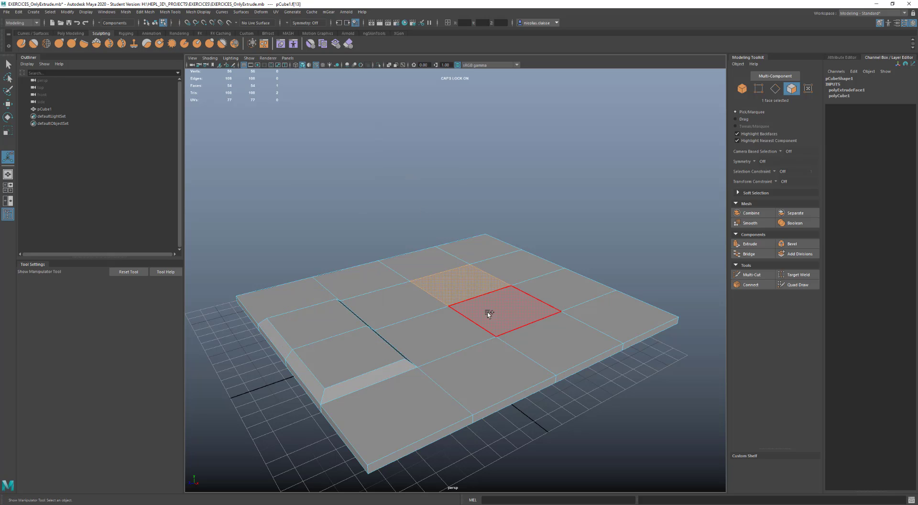
{"action": "left_click", "coordinate": [487, 314], "text": "shift"}
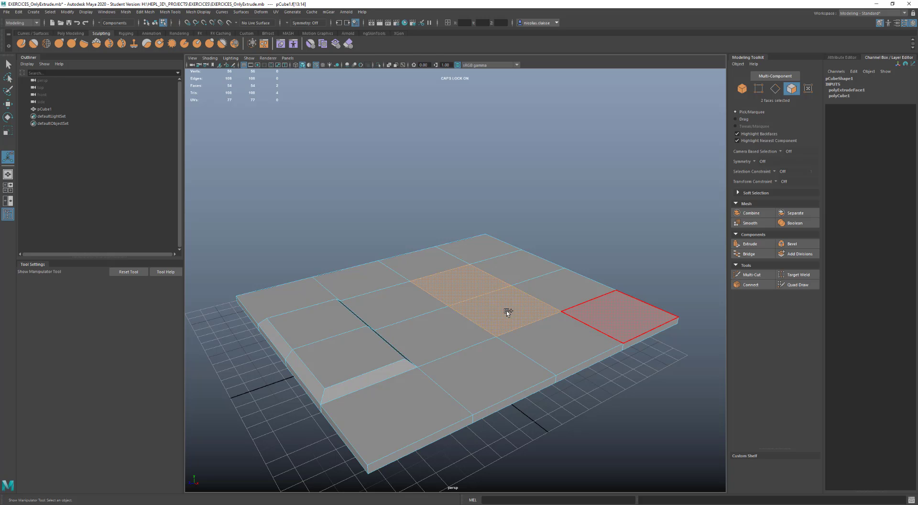
{"action": "right_click_drag", "start_coordinate": [503, 309], "coordinate": [504, 330], "text": "shift"}
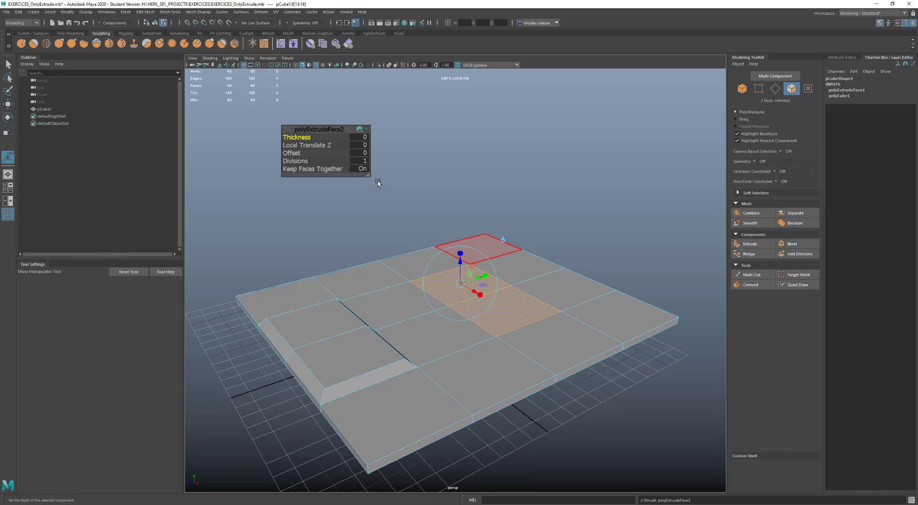
Paste the copied attributes onto the new extrusion of the two interior top faces
{"action": "left_click", "coordinate": [367, 130]}
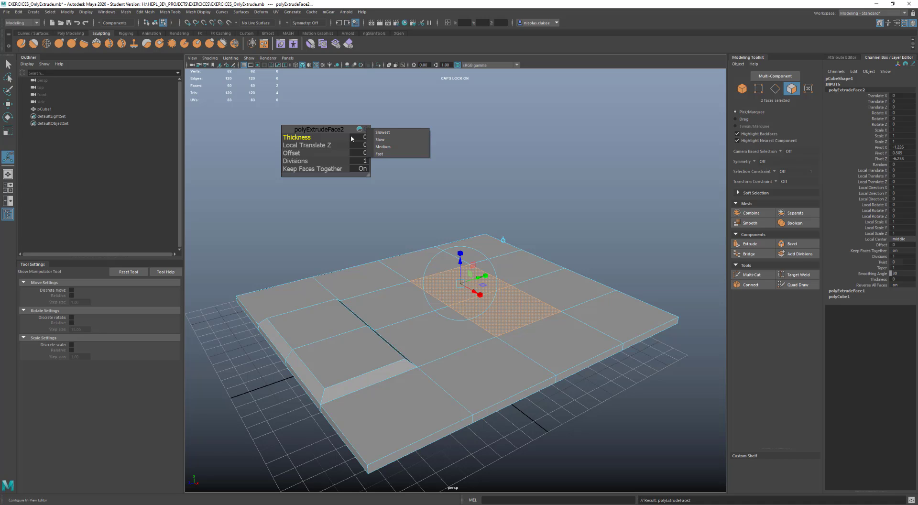
{"action": "left_click", "coordinate": [333, 132]}
{"action": "left_click", "coordinate": [366, 130]}
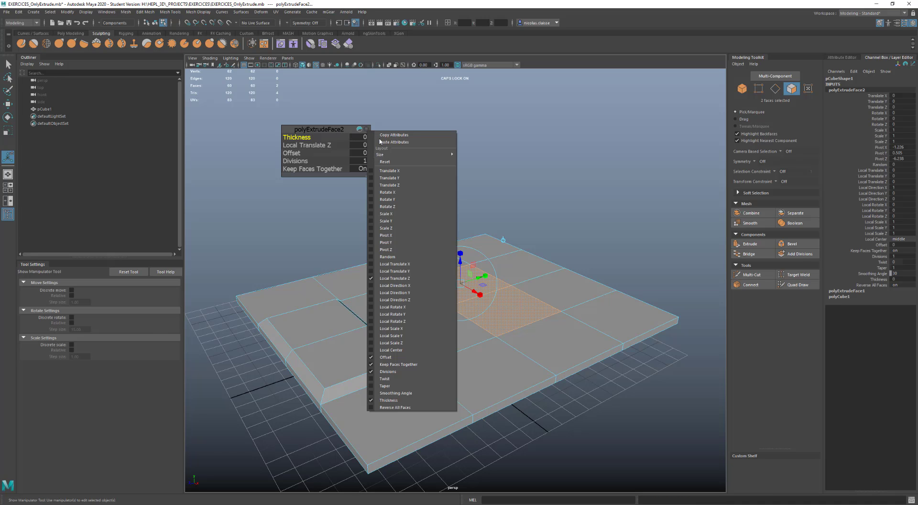
{"action": "left_click", "coordinate": [382, 142]}
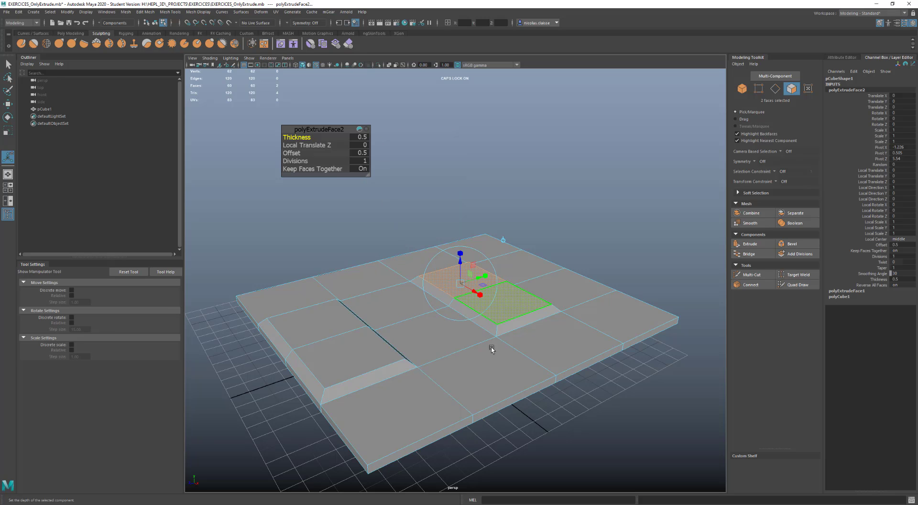
Extrude the two raised interior faces again with a Local Translate Z of 10 to form a tall block
{"action": "mouse_move", "coordinate": [491, 349]}
{"action": "left_mouse_down", "text": "alt"}
{"action": "mouse_move", "coordinate": [491, 356]}
{"action": "mouse_move", "coordinate": [493, 335]}
{"action": "mouse_move", "coordinate": [488, 358]}
{"action": "left_mouse_up", "text": "alt"}
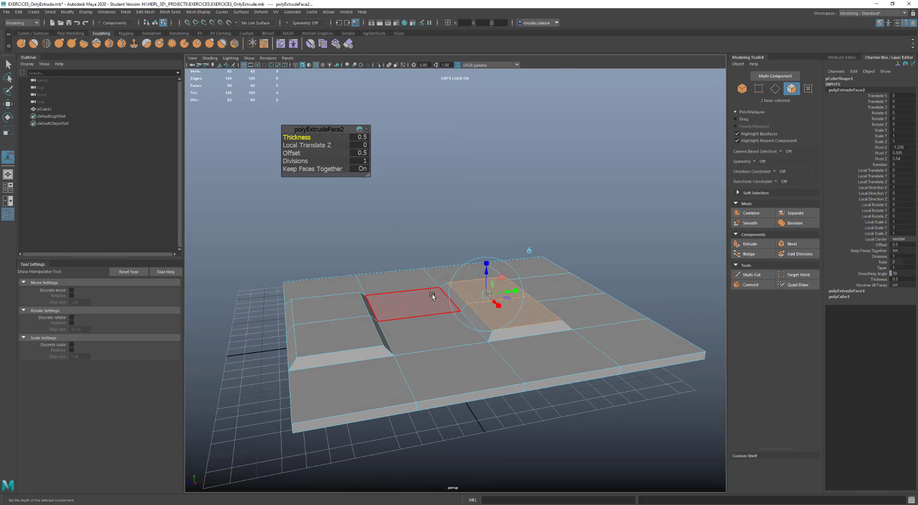
{"action": "right_click_drag", "start_coordinate": [403, 293], "coordinate": [402, 314], "text": "shift"}
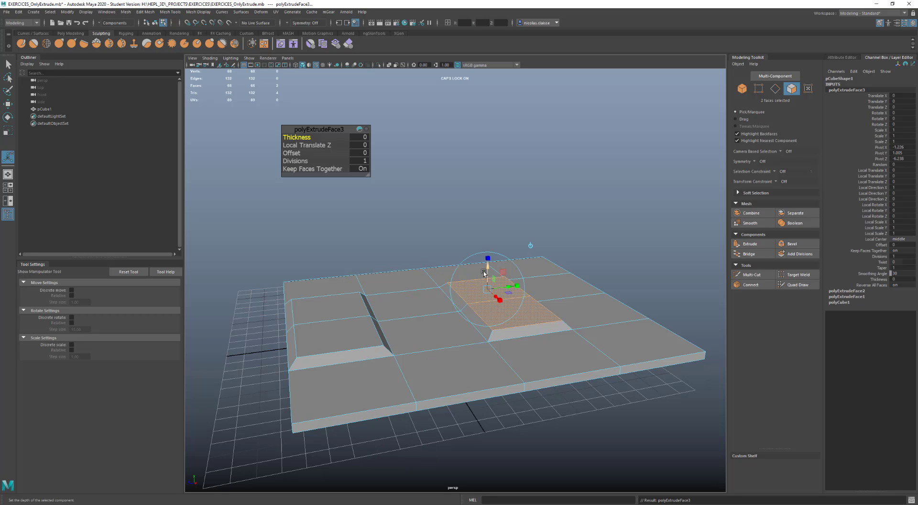
{"action": "left_click_drag", "start_coordinate": [486, 266], "coordinate": [483, 165]}
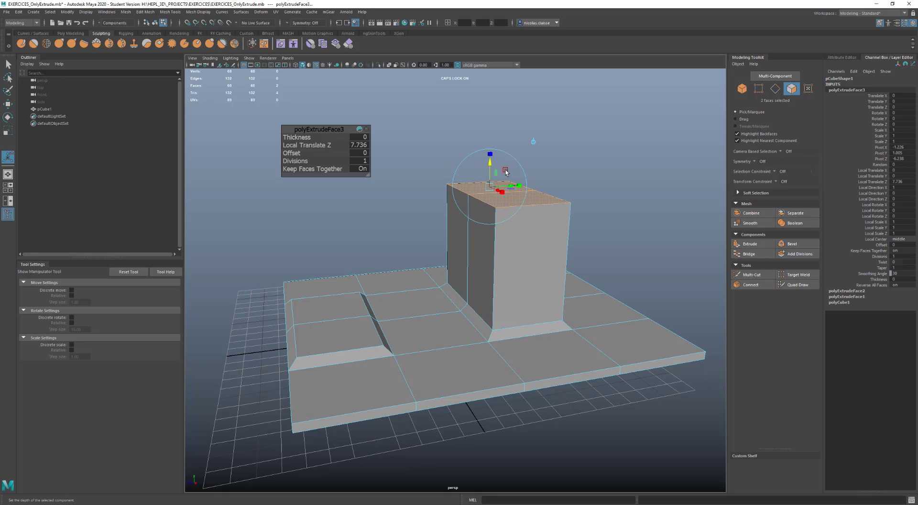
{"action": "left_click", "coordinate": [363, 145]}
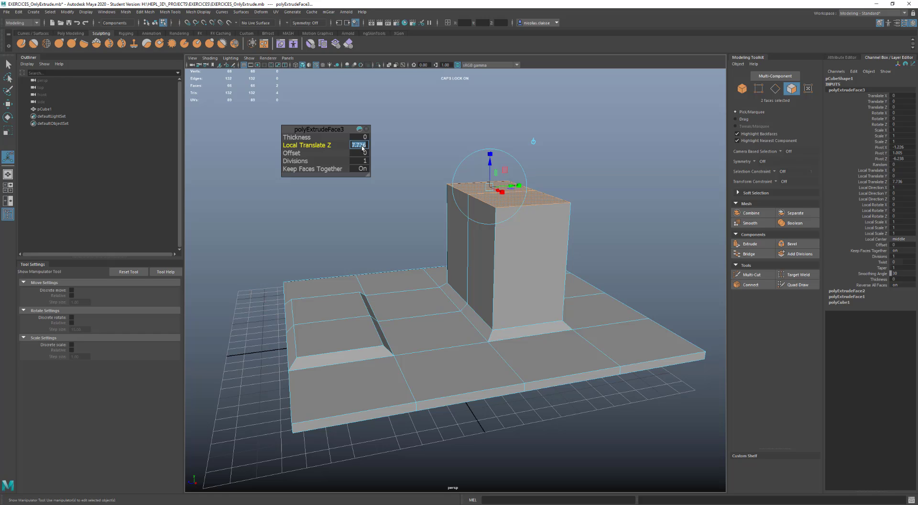
{"action": "type", "text": "10"}
{"action": "key", "text": "Return"}
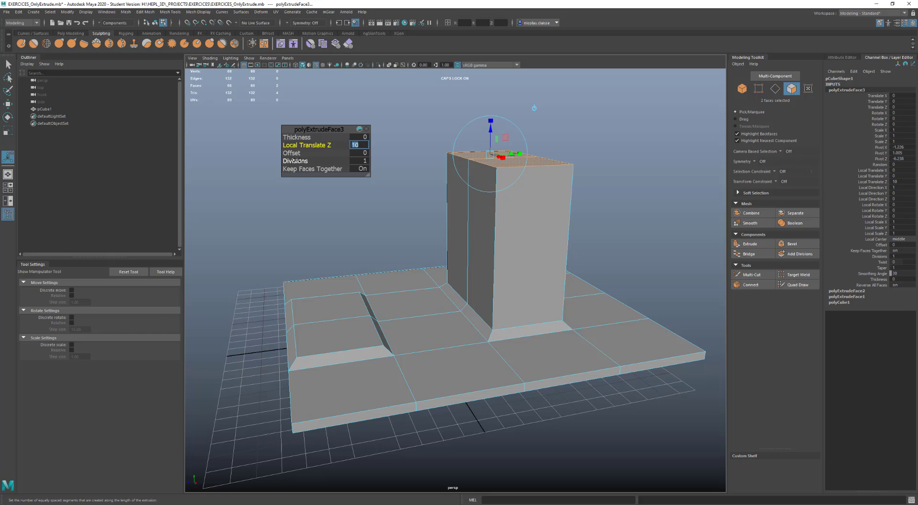
Give the tall extrusion 5 divisions and an offset of 2, and copy its attributes
{"action": "left_click", "coordinate": [296, 161]}
{"action": "middle_click_drag", "start_coordinate": [297, 161], "coordinate": [310, 158]}
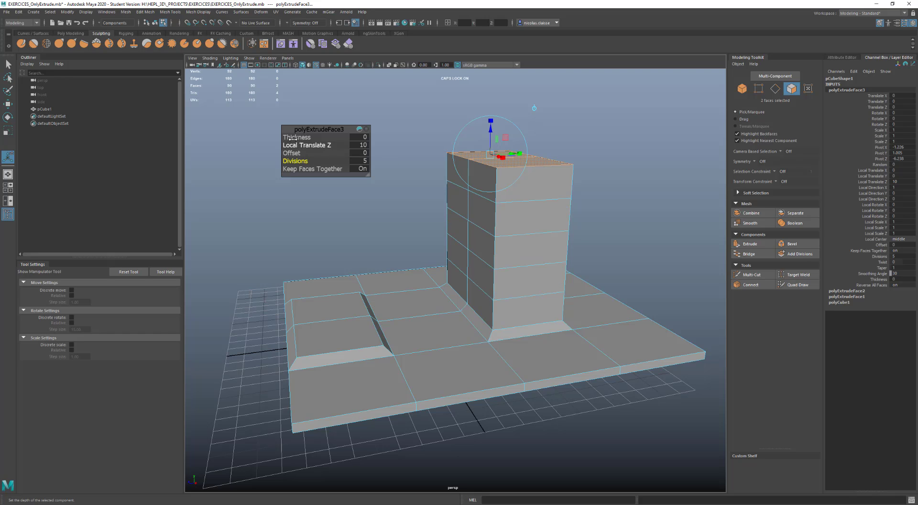
{"action": "left_click", "coordinate": [292, 153]}
{"action": "middle_click_drag", "start_coordinate": [292, 153], "coordinate": [299, 153]}
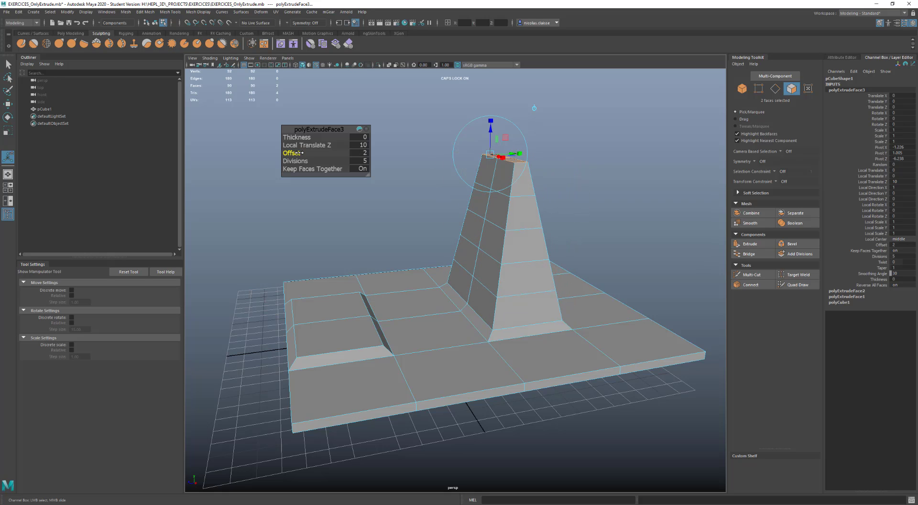
{"action": "left_click", "coordinate": [366, 130]}
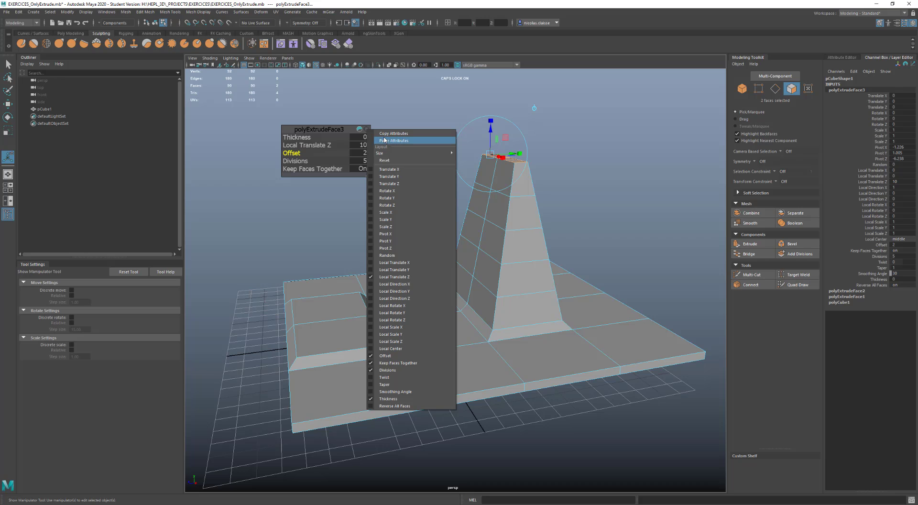
{"action": "left_click", "coordinate": [386, 134]}
Extrude the two raised top faces at the plate's outer edge, paste the copied attributes, and return to object selection
{"action": "left_click", "coordinate": [336, 333]}
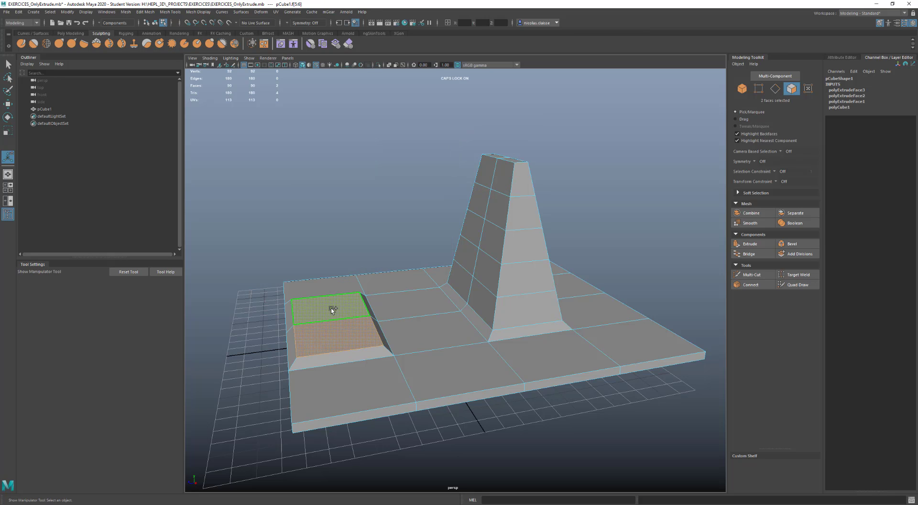
{"action": "key", "text": "ctrl+e"}
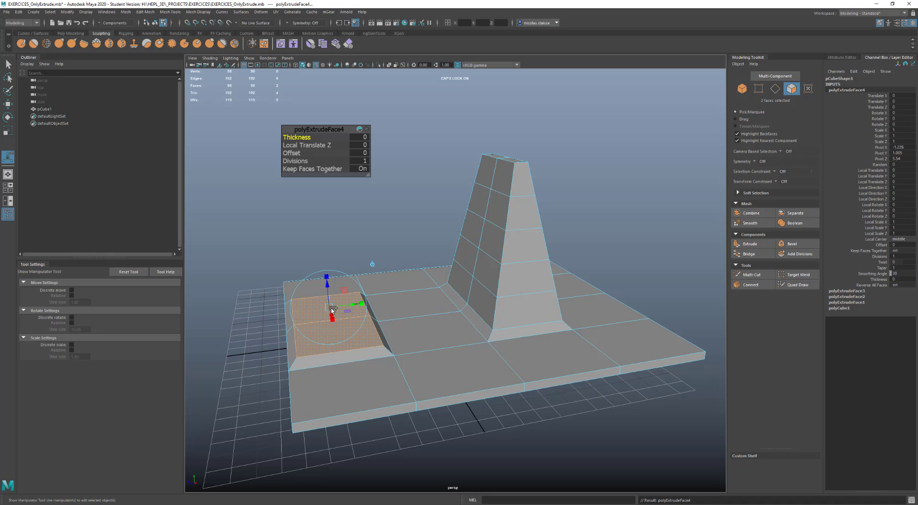
{"action": "left_click", "coordinate": [367, 130]}
{"action": "left_click", "coordinate": [395, 139]}
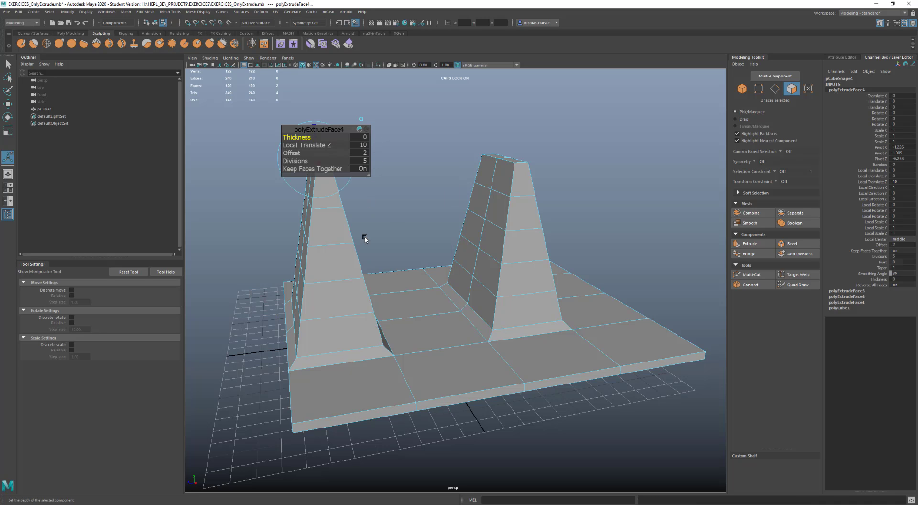
{"action": "key", "text": "q"}
{"action": "key", "text": "F8"}
{"action": "left_click_drag", "start_coordinate": [505, 221], "coordinate": [463, 233], "text": "alt"}
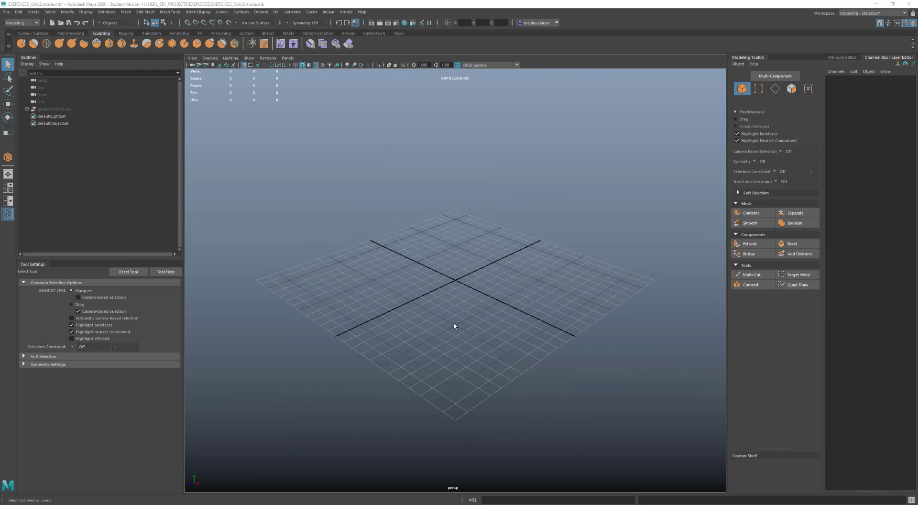
Create a polygon box 5 wide, 1 high and 20 deep on the grid, with 4 depth subdivisions
{"action": "right_click_drag", "start_coordinate": [454, 326], "coordinate": [453, 343], "text": "shift"}
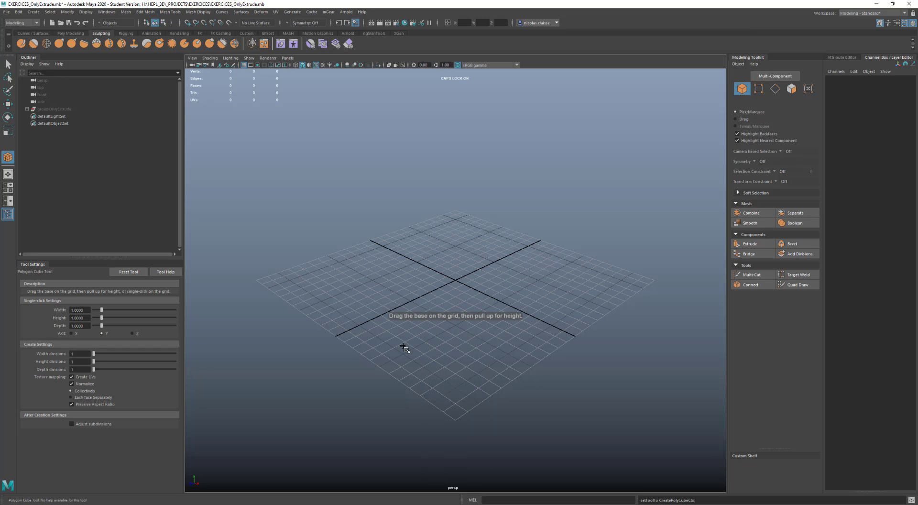
{"action": "left_click_drag", "start_coordinate": [404, 354], "coordinate": [523, 278]}
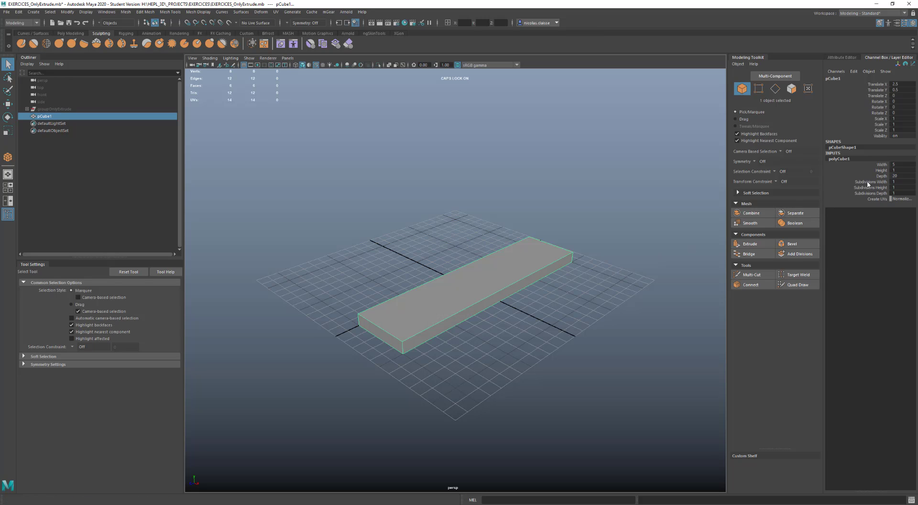
{"action": "left_click", "coordinate": [867, 193]}
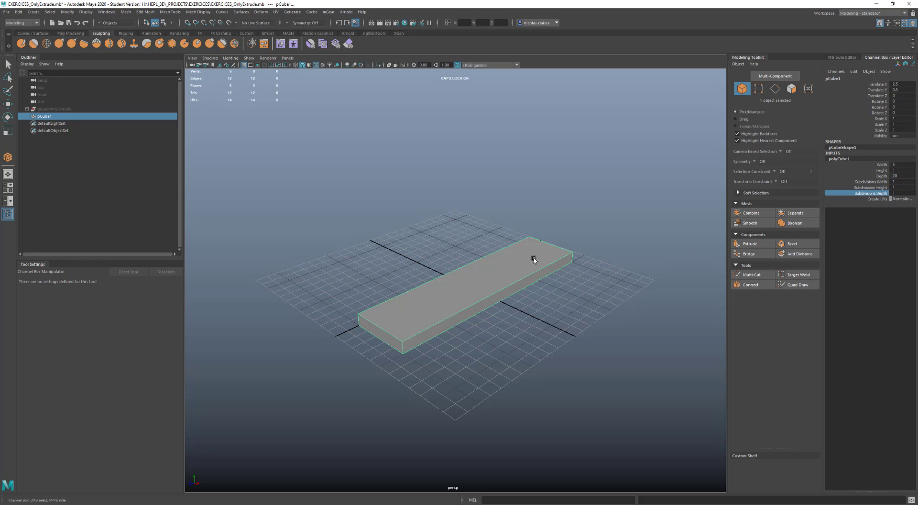
{"action": "middle_click_drag", "start_coordinate": [534, 257], "coordinate": [545, 254]}
Switch to face selection and select all four top faces of the subdivided box
{"action": "left_click_drag", "start_coordinate": [528, 292], "coordinate": [492, 315], "text": "alt"}
{"action": "right_click_drag", "start_coordinate": [534, 290], "coordinate": [533, 310]}
{"action": "left_click", "coordinate": [536, 287]}
{"action": "left_click", "coordinate": [474, 297], "text": "shift"}
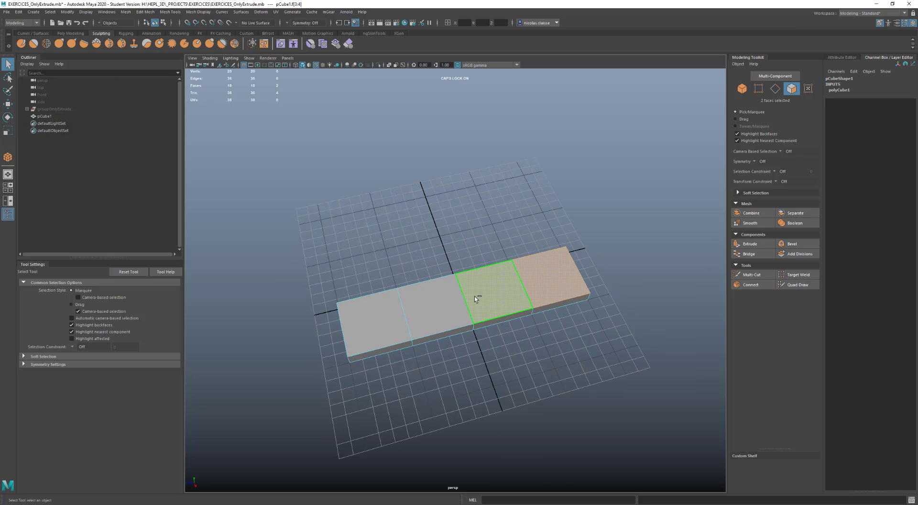
{"action": "left_click", "coordinate": [432, 301], "text": "shift"}
{"action": "left_click", "coordinate": [392, 323], "text": "shift"}
Extrude the four top faces separately with offset 1, and extrude the inset faces with thickness 0.5 and offset 0.5
{"action": "right_click_drag", "start_coordinate": [391, 315], "coordinate": [391, 335], "text": "shift"}
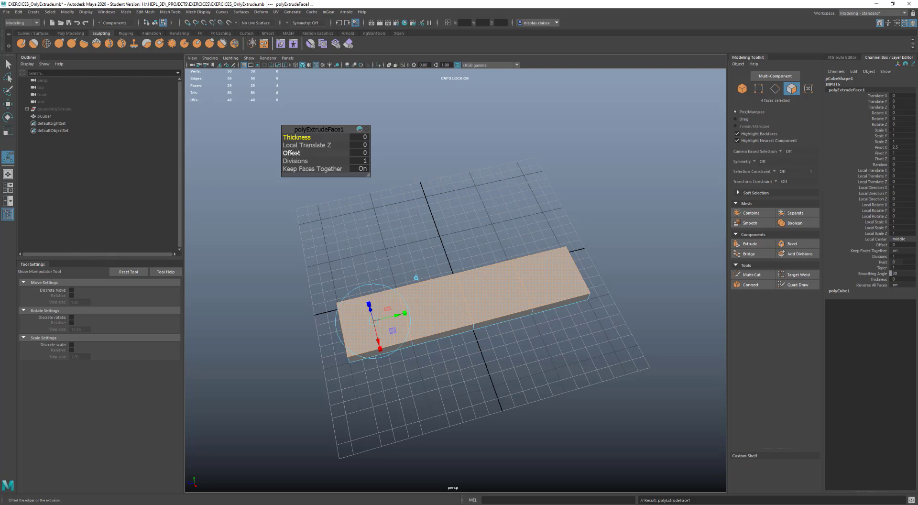
{"action": "left_click_drag", "start_coordinate": [297, 152], "coordinate": [298, 153]}
{"action": "left_click_drag", "start_coordinate": [298, 154], "coordinate": [295, 154]}
{"action": "left_click", "coordinate": [308, 170]}
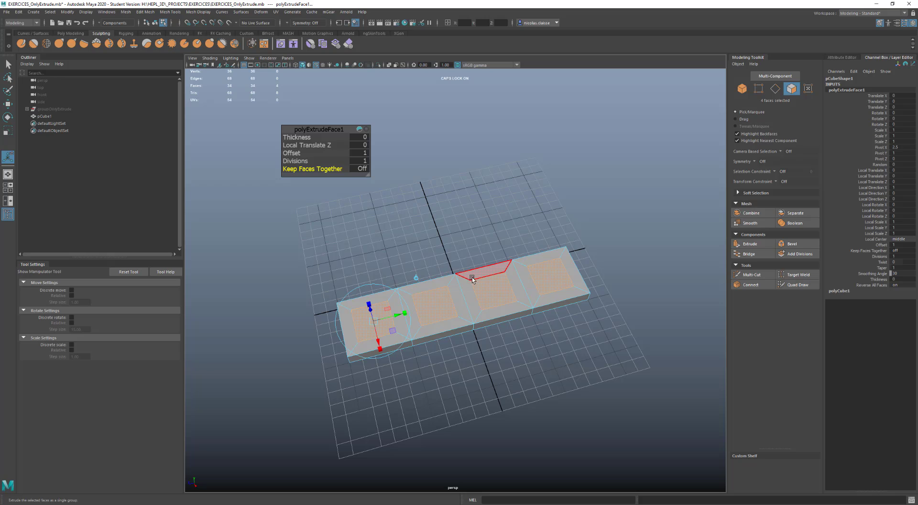
{"action": "mouse_move", "coordinate": [498, 287]}
{"action": "right_mouse_down", "text": "shift"}
{"action": "mouse_move", "coordinate": [495, 310]}
{"action": "mouse_move", "coordinate": [488, 300]}
{"action": "right_mouse_up", "text": "shift"}
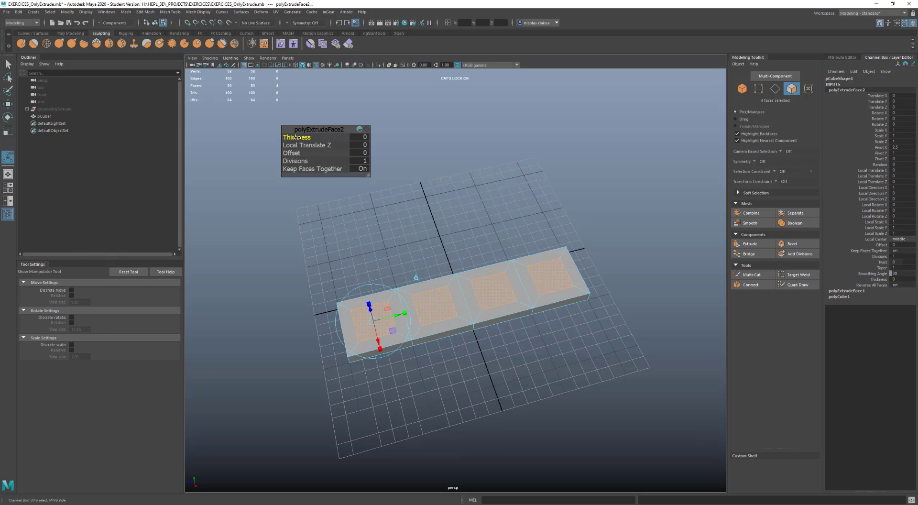
{"action": "mouse_move", "coordinate": [292, 137]}
{"action": "left_mouse_down"}
{"action": "mouse_move", "coordinate": [304, 138]}
{"action": "mouse_move", "coordinate": [293, 137]}
{"action": "mouse_move", "coordinate": [298, 152]}
{"action": "left_mouse_up"}
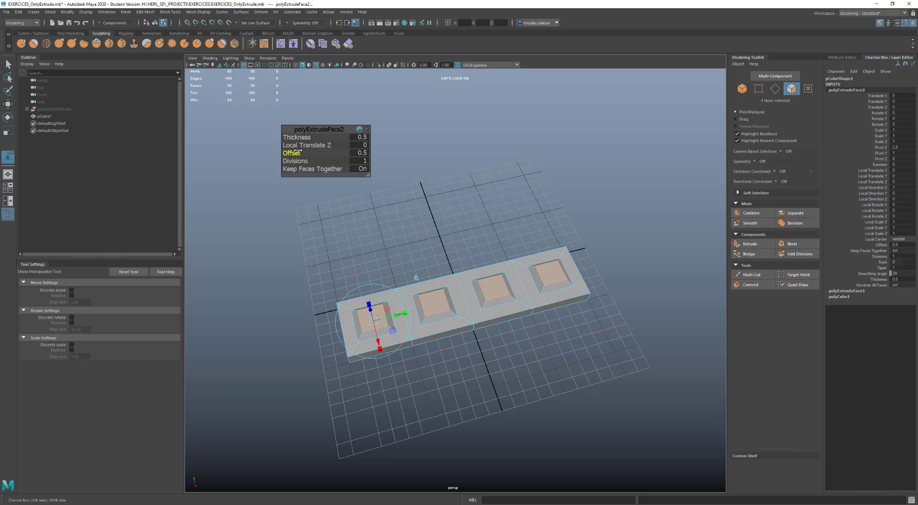
Extrude the four raised top faces with offset 0.2, and sink them with another extrusion of thickness -0.2
{"action": "left_click_drag", "start_coordinate": [426, 306], "coordinate": [450, 271], "text": "alt"}
{"action": "right_click_drag", "start_coordinate": [450, 271], "coordinate": [538, 335], "text": "alt"}
{"action": "left_click_drag", "start_coordinate": [538, 335], "coordinate": [480, 287], "text": "alt"}
{"action": "left_click_drag", "start_coordinate": [515, 257], "coordinate": [377, 182], "text": "alt"}
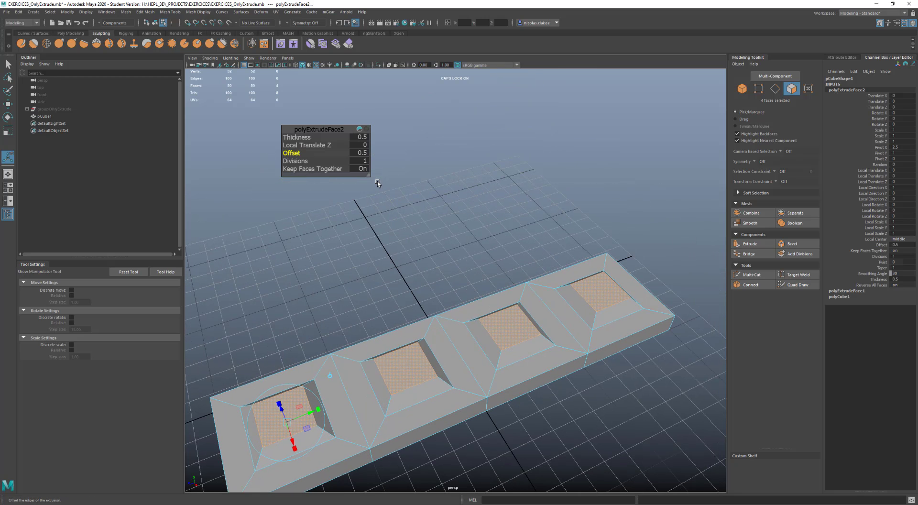
{"action": "left_click", "coordinate": [767, 244]}
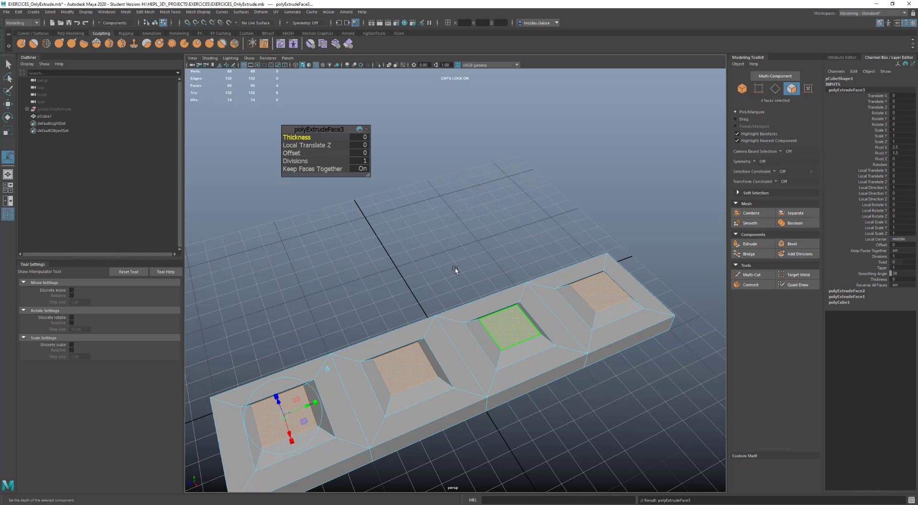
{"action": "left_click", "coordinate": [293, 152]}
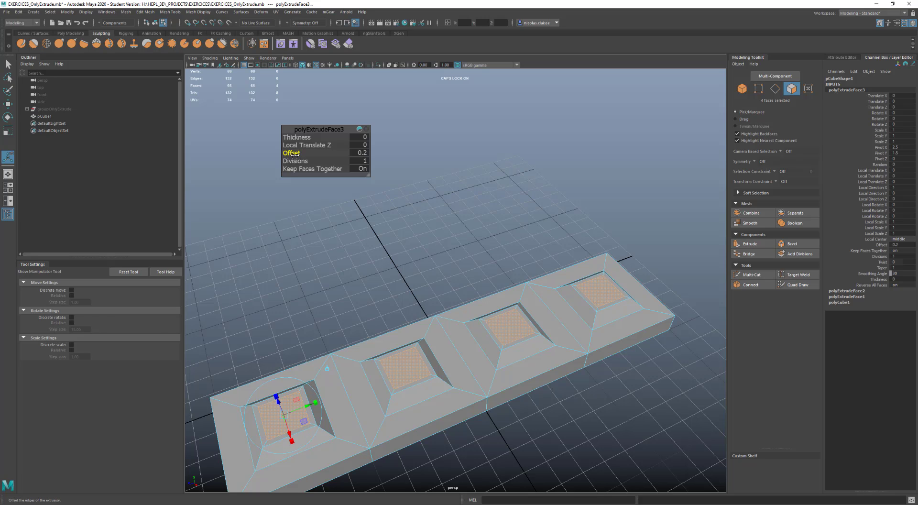
{"action": "key", "text": "ctrl+e"}
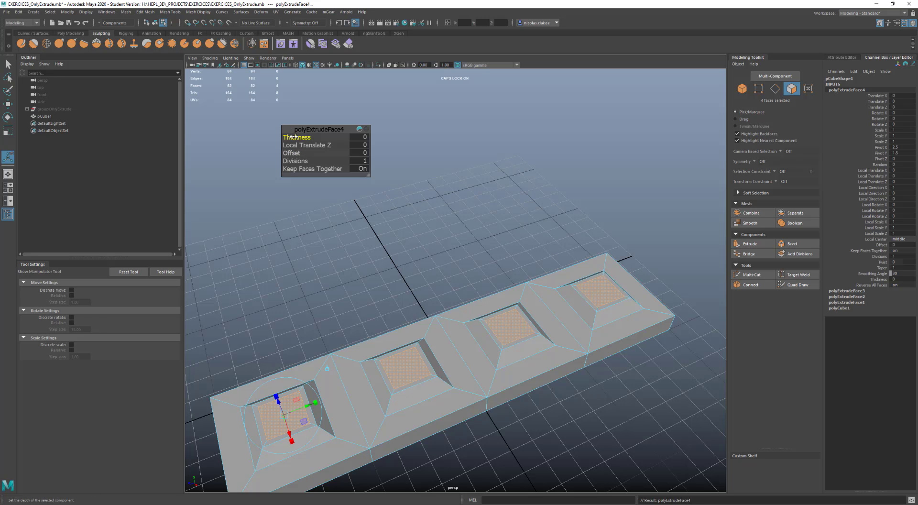
{"action": "middle_click_drag", "start_coordinate": [293, 136], "coordinate": [293, 136]}
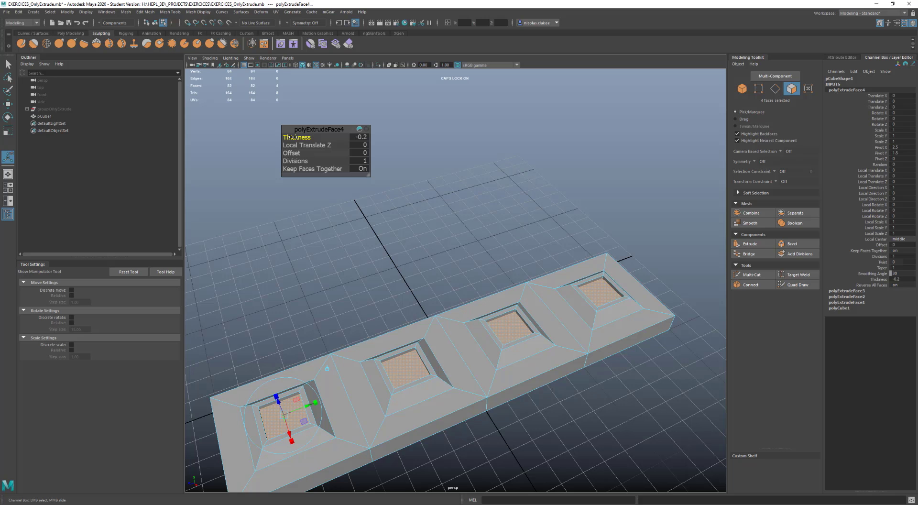
Select the loop of side faces around the box and extrude it with offset -0.2
{"action": "scroll", "coordinate": [434, 366], "scroll_direction": "down", "scroll_amount": 5}
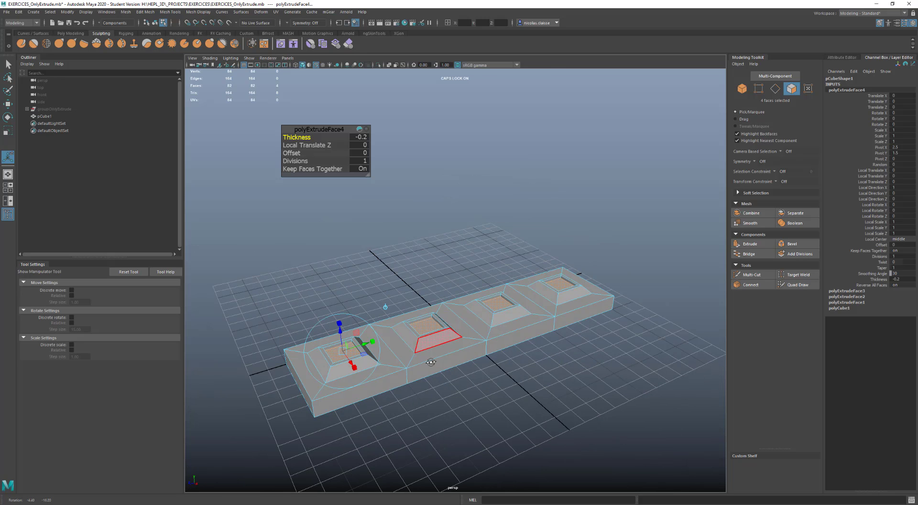
{"action": "double_click", "coordinate": [434, 365]}
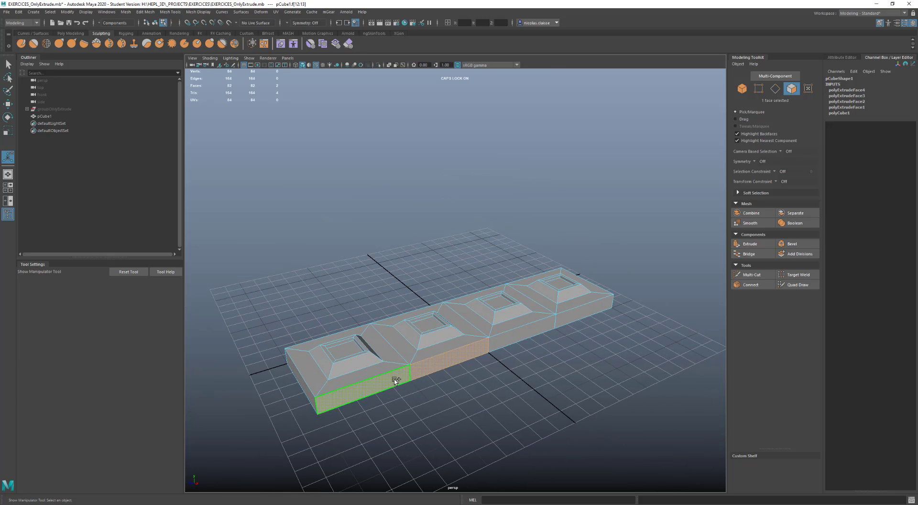
{"action": "right_click_drag", "start_coordinate": [395, 380], "coordinate": [395, 360], "text": "shift"}
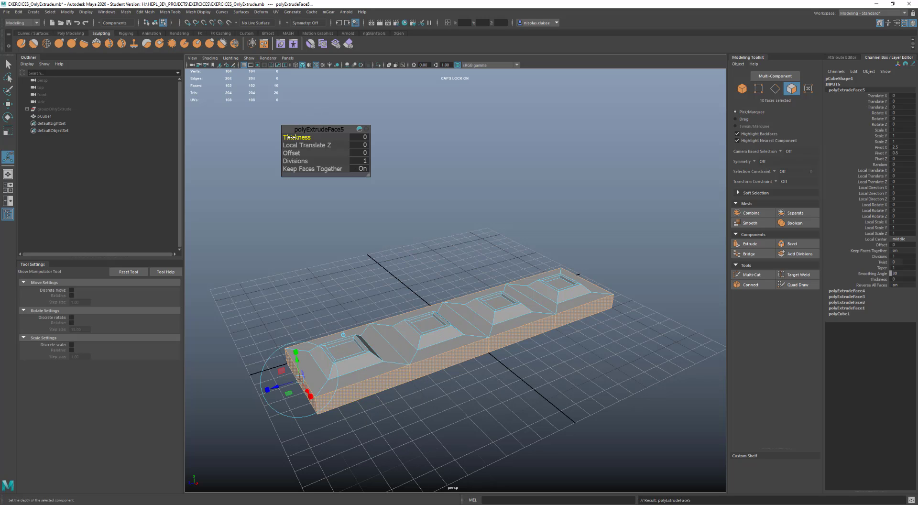
{"action": "left_click", "coordinate": [292, 153]}
{"action": "mouse_move", "coordinate": [292, 153]}
{"action": "left_mouse_down"}
{"action": "mouse_move", "coordinate": [306, 152]}
{"action": "mouse_move", "coordinate": [293, 151]}
{"action": "left_mouse_up"}
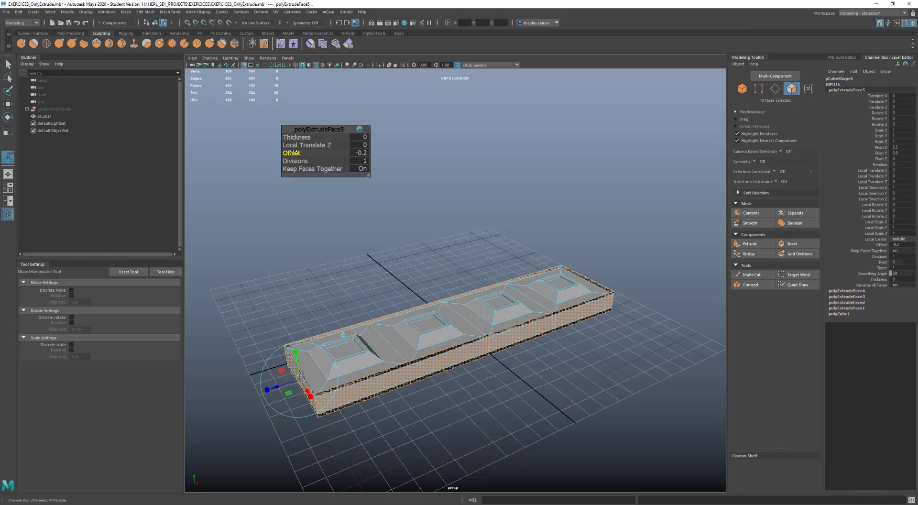
Extrude the side-face loop outward with thickness 1, and extrude it once more with thickness 0.4
{"action": "key", "text": "ctrl+e"}
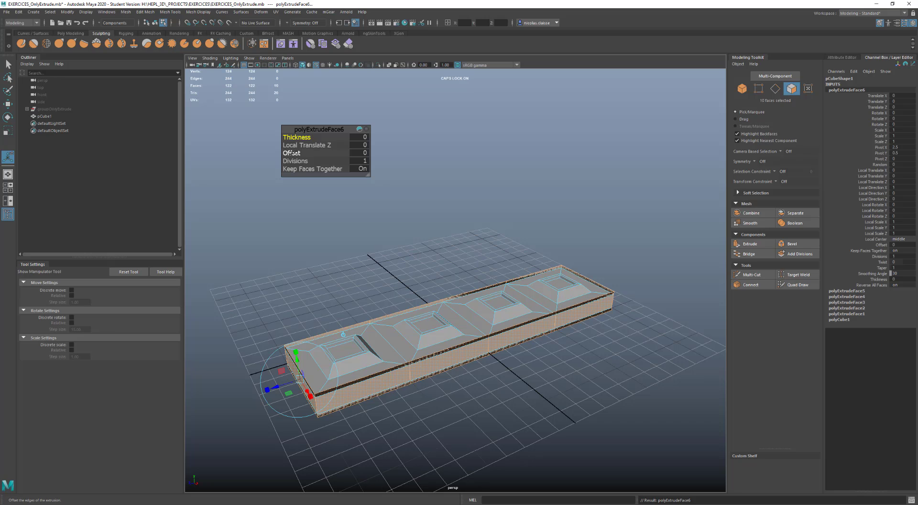
{"action": "left_click_drag", "start_coordinate": [297, 138], "coordinate": [300, 139]}
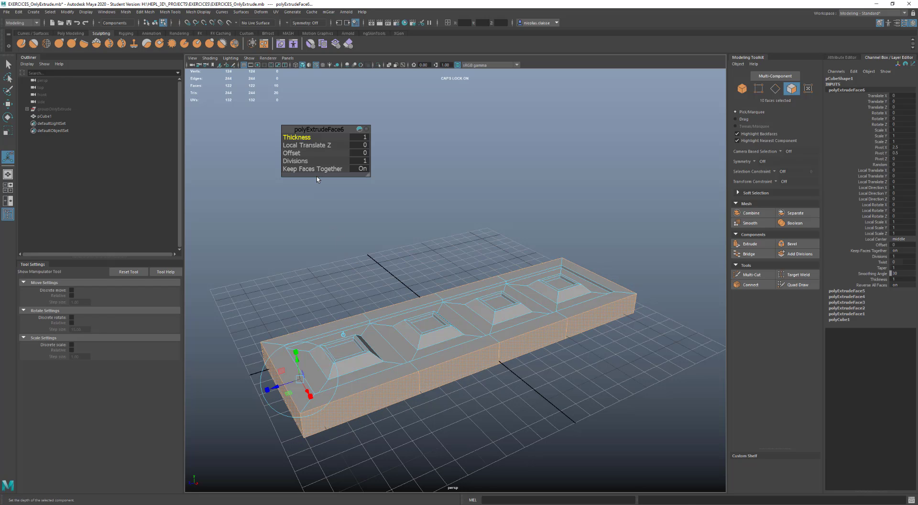
{"action": "key", "text": "ctrl+e"}
{"action": "left_click_drag", "start_coordinate": [297, 137], "coordinate": [297, 136]}
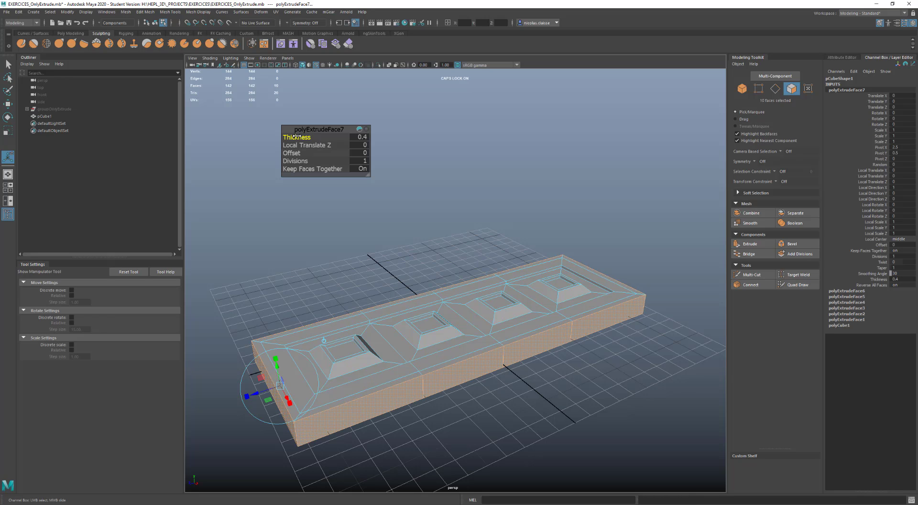
Set the side-face loop's latest extrusion to thickness 0.5 and offset 0.5
{"action": "left_click_drag", "start_coordinate": [296, 136], "coordinate": [297, 149]}
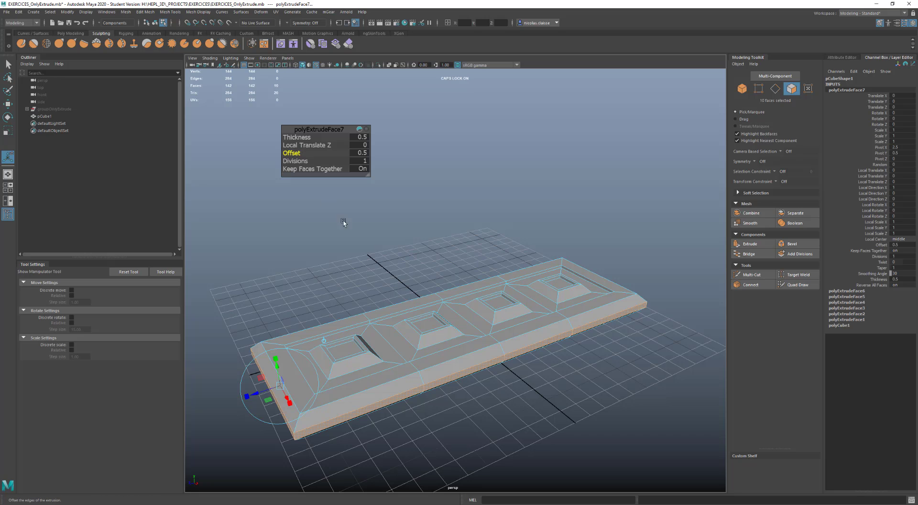
{"action": "left_click_drag", "start_coordinate": [383, 263], "coordinate": [412, 269], "text": "alt"}
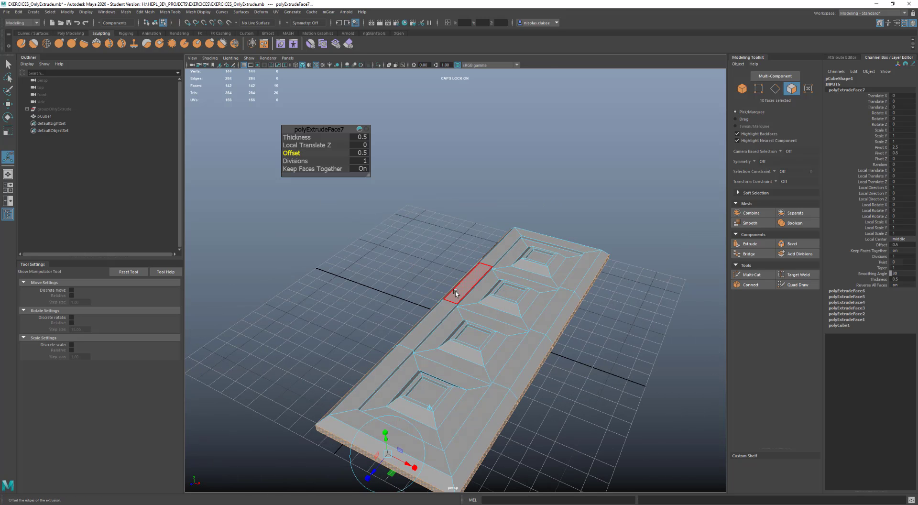
Extrude the loop of border faces around the four panels with offset 0.3, extrude it again with thickness -0.3, and return to object mode
{"action": "left_click", "coordinate": [439, 308]}
{"action": "left_click", "coordinate": [438, 309], "text": "shift"}
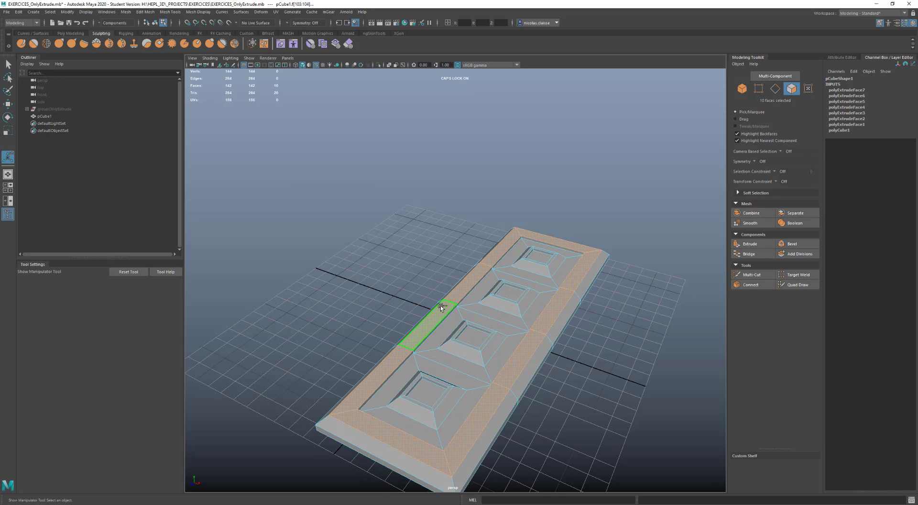
{"action": "right_click_drag", "start_coordinate": [440, 306], "coordinate": [439, 327], "text": "shift"}
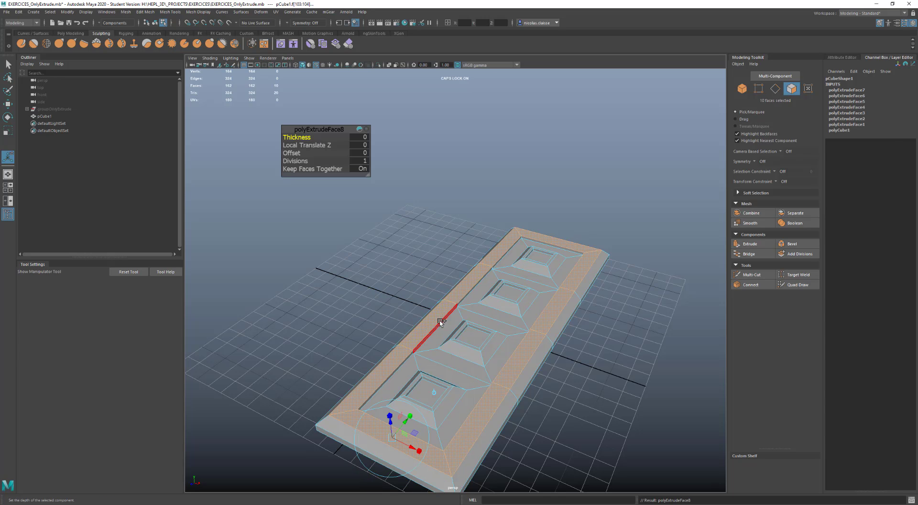
{"action": "left_click_drag", "start_coordinate": [292, 152], "coordinate": [292, 152]}
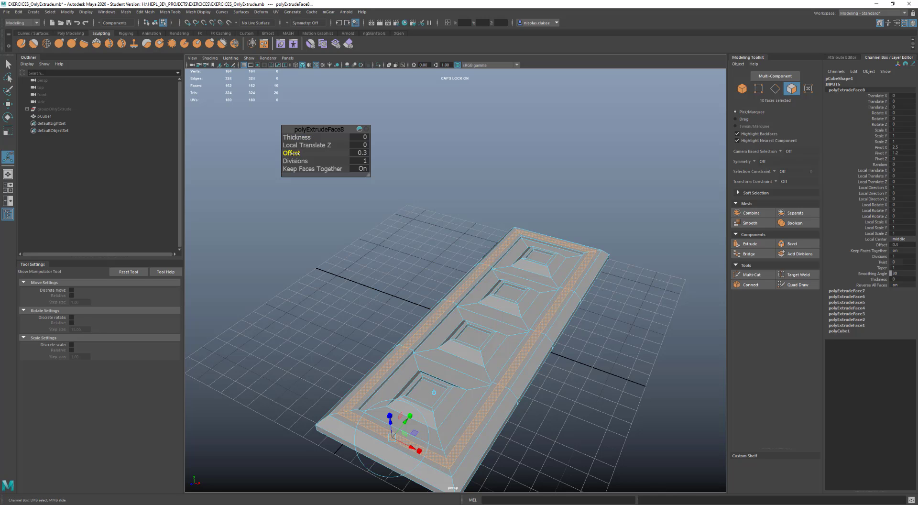
{"action": "key", "text": "ctrl+e"}
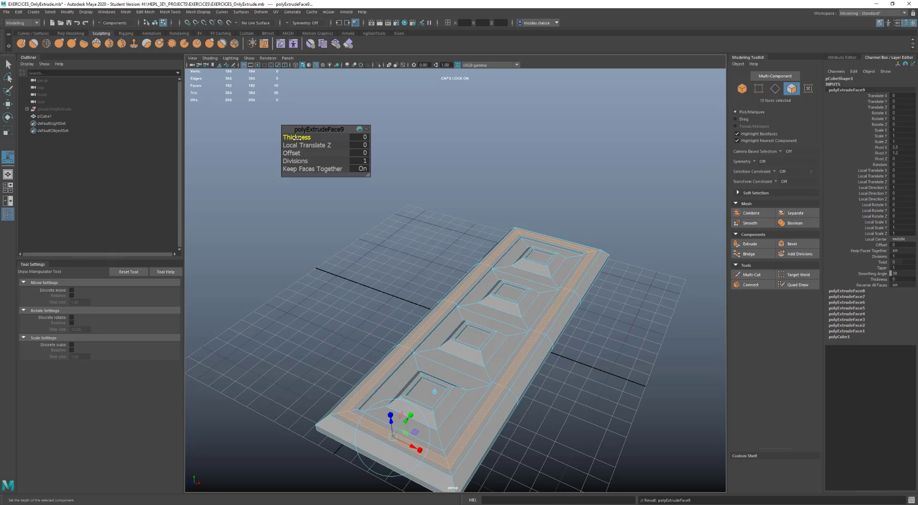
{"action": "left_click_drag", "start_coordinate": [295, 139], "coordinate": [295, 138]}
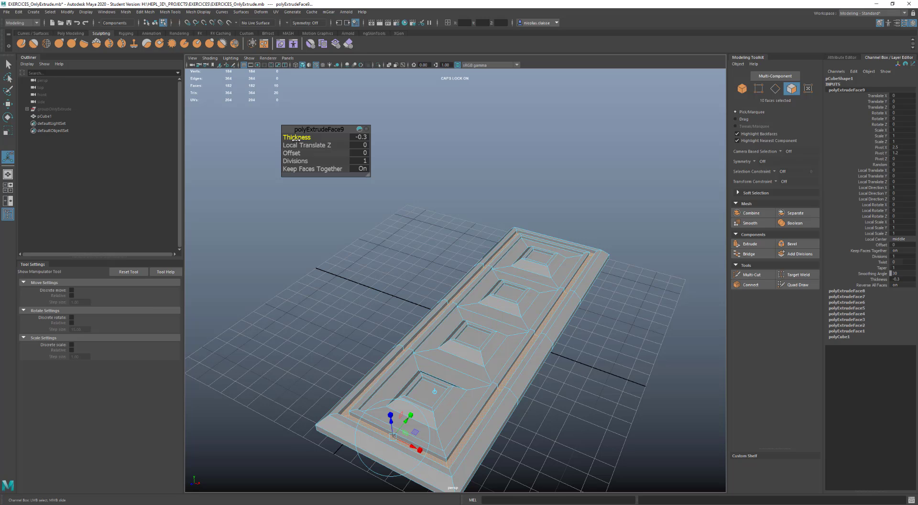
{"action": "key", "text": "q"}
{"action": "key", "text": "F8"}
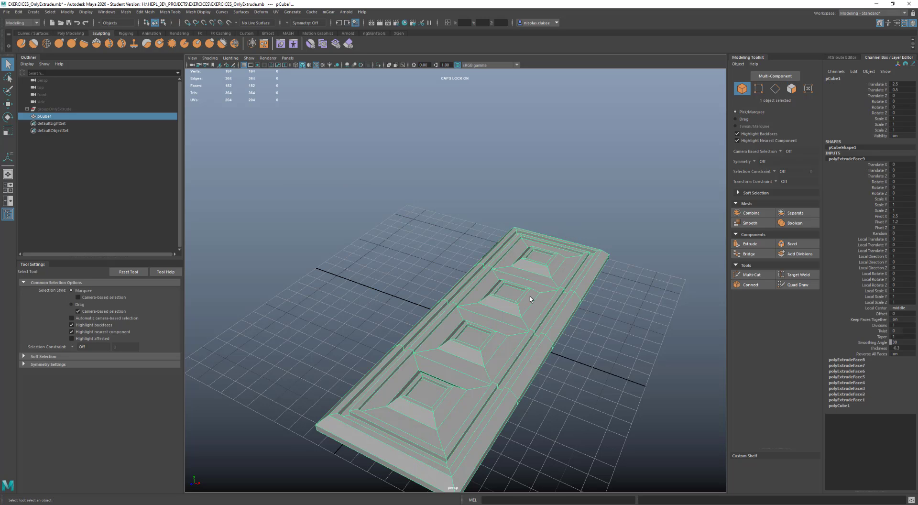
Examine the extruded four-panel bar up close and from several angles
{"action": "left_click_drag", "start_coordinate": [531, 313], "coordinate": [500, 285], "text": "alt"}
{"action": "left_click_drag", "start_coordinate": [521, 269], "coordinate": [497, 239], "text": "alt"}
{"action": "scroll", "coordinate": [497, 238], "scroll_direction": "up", "scroll_amount": 4}
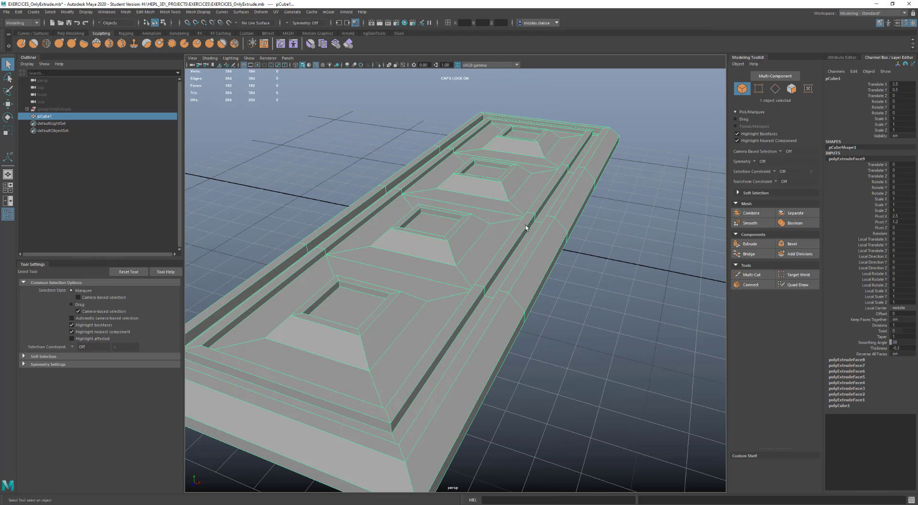
{"action": "scroll", "coordinate": [533, 251], "scroll_direction": "down", "scroll_amount": 4}
{"action": "left_click_drag", "start_coordinate": [547, 242], "coordinate": [460, 277], "text": "alt"}
{"action": "scroll", "coordinate": [460, 278], "scroll_direction": "down", "scroll_amount": 3}
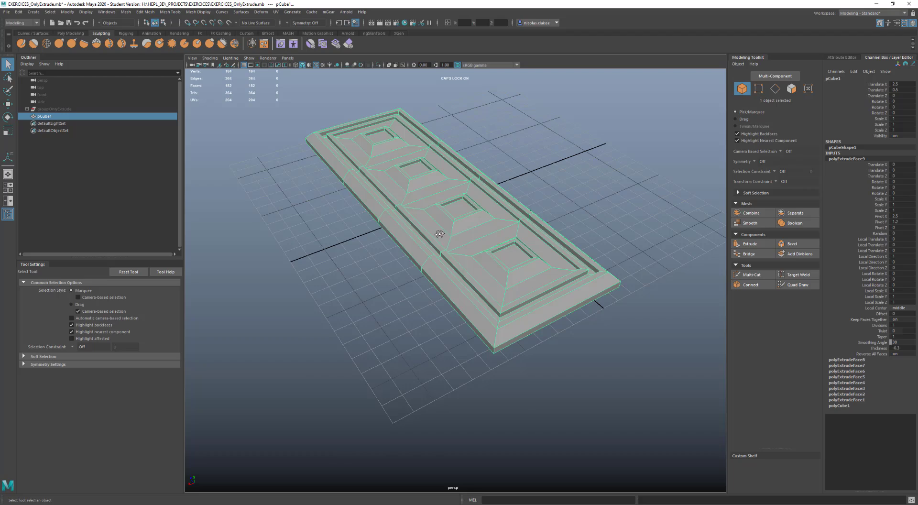
{"action": "left_click_drag", "start_coordinate": [436, 232], "coordinate": [439, 254], "text": "alt"}
{"action": "scroll", "coordinate": [477, 249], "scroll_direction": "up", "scroll_amount": 2}
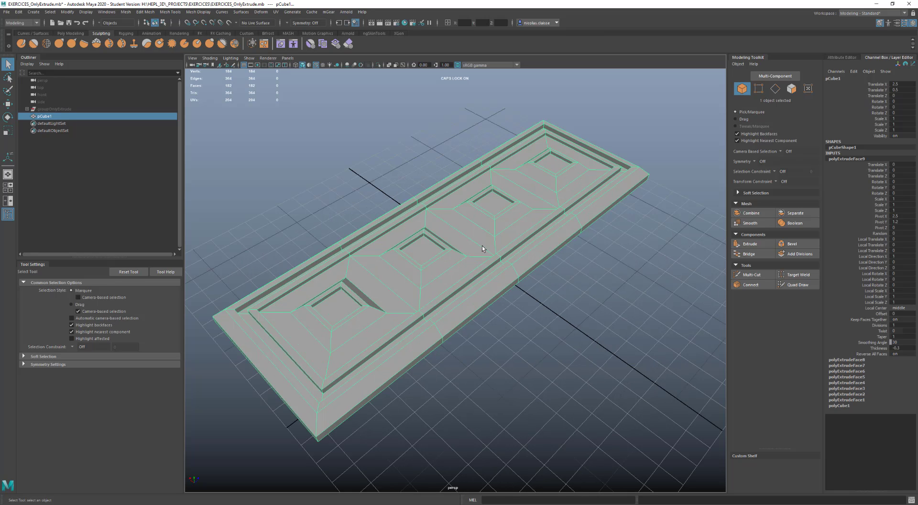
{"action": "scroll", "coordinate": [490, 274], "scroll_direction": "down", "scroll_amount": 4}
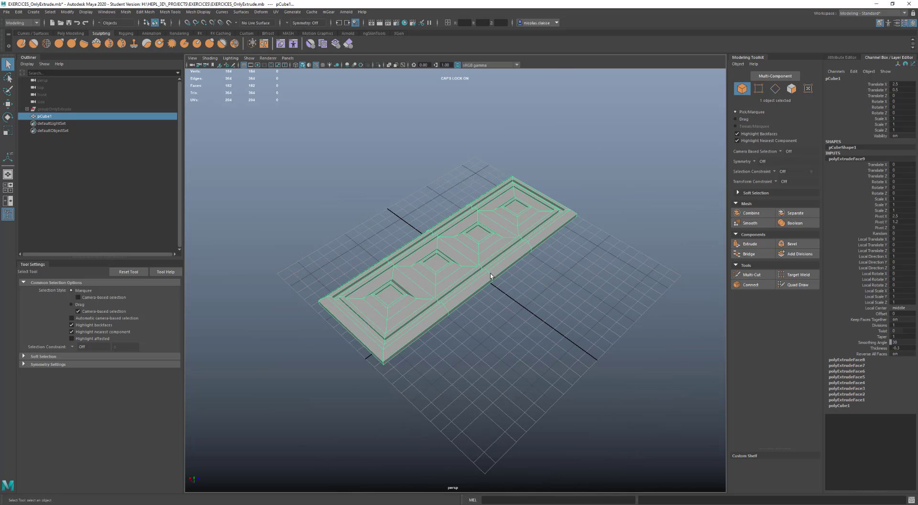
Create a polygon cylinder beside the bar, about 2.84 in radius and 16.6 high, and set its axis subdivisions to 16
{"action": "left_click", "coordinate": [542, 325]}
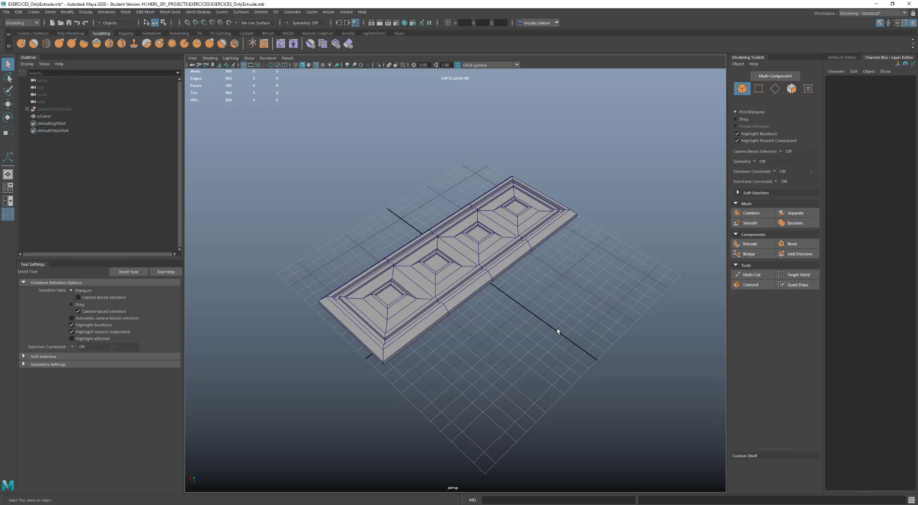
{"action": "right_click_drag", "start_coordinate": [558, 331], "coordinate": [521, 334], "text": "shift"}
{"action": "left_click_drag", "start_coordinate": [558, 357], "coordinate": [582, 181]}
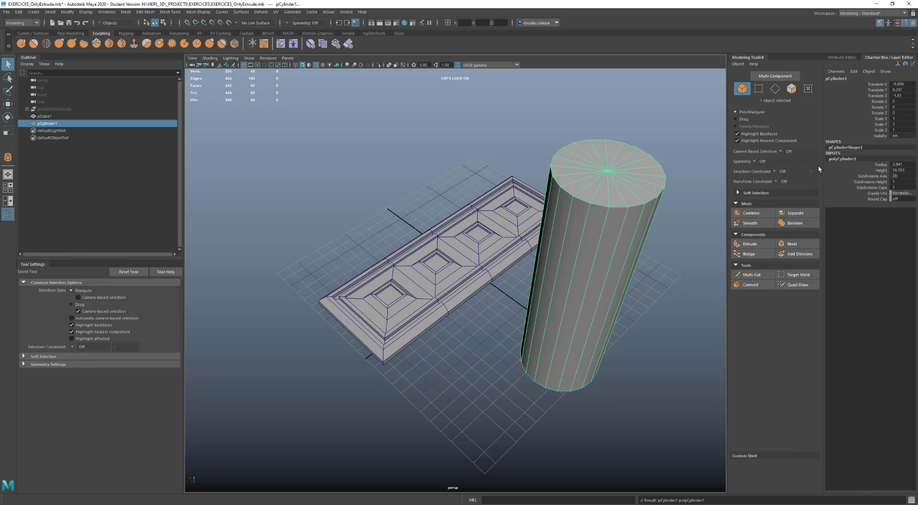
{"action": "double_click", "coordinate": [898, 176]}
{"action": "type", "text": "16"}
{"action": "key", "text": "Return"}
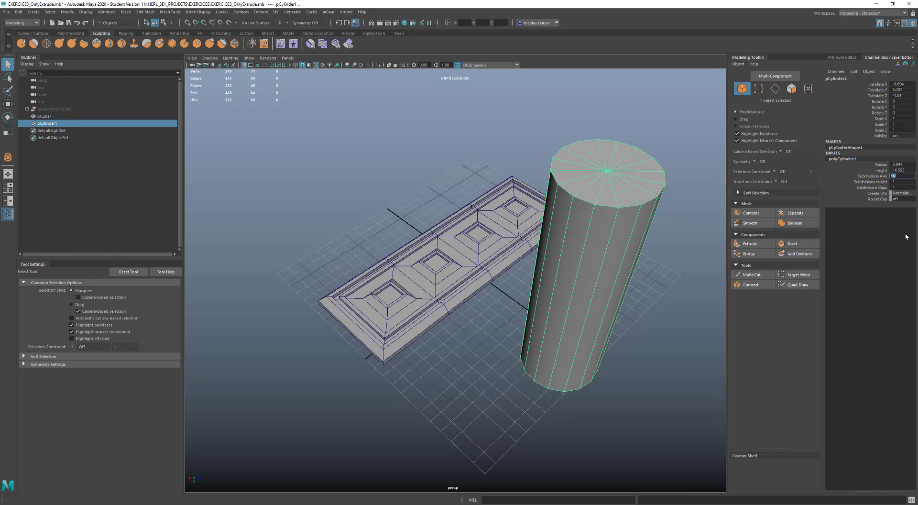
Select all side faces of the cylinder and extrude them with offset 7.6 to form a narrow middle band
{"action": "left_click", "coordinate": [871, 182]}
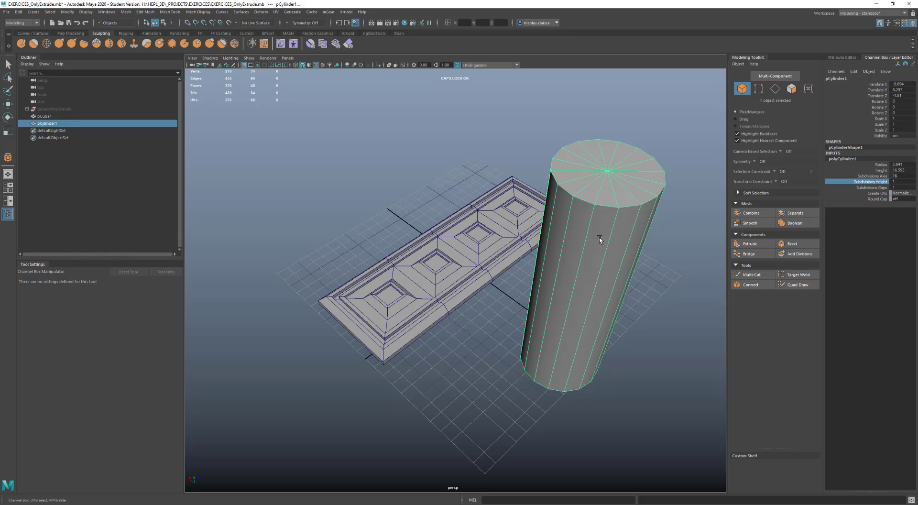
{"action": "left_click_drag", "start_coordinate": [604, 254], "coordinate": [580, 230], "text": "alt"}
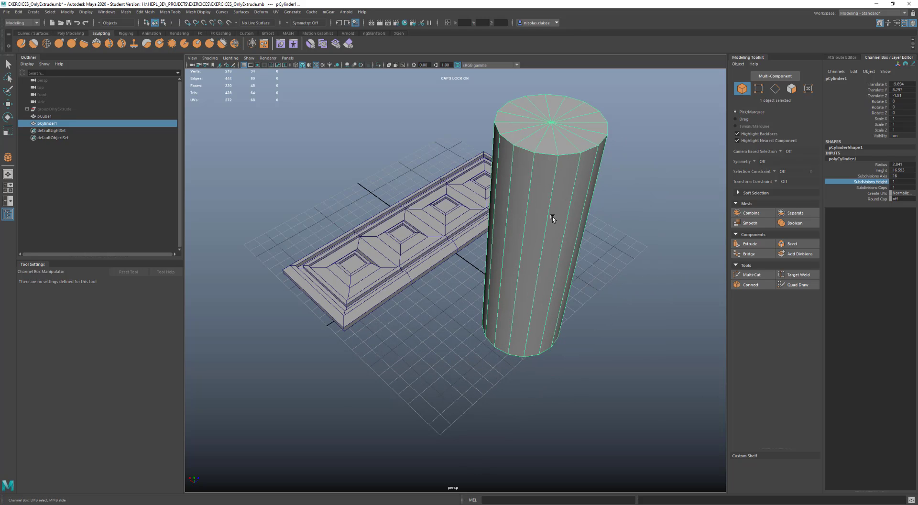
{"action": "right_click_drag", "start_coordinate": [552, 217], "coordinate": [553, 239]}
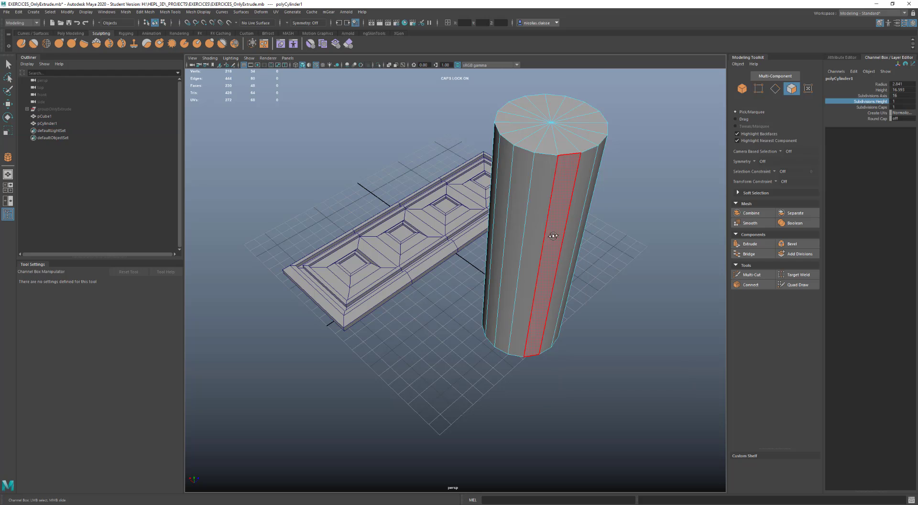
{"action": "left_click_drag", "start_coordinate": [554, 234], "coordinate": [596, 191], "text": "alt"}
{"action": "left_click_drag", "start_coordinate": [506, 130], "coordinate": [614, 179]}
{"action": "right_click_drag", "start_coordinate": [566, 156], "coordinate": [564, 175], "text": "shift"}
{"action": "middle_click_drag", "start_coordinate": [550, 232], "coordinate": [549, 292], "text": "alt"}
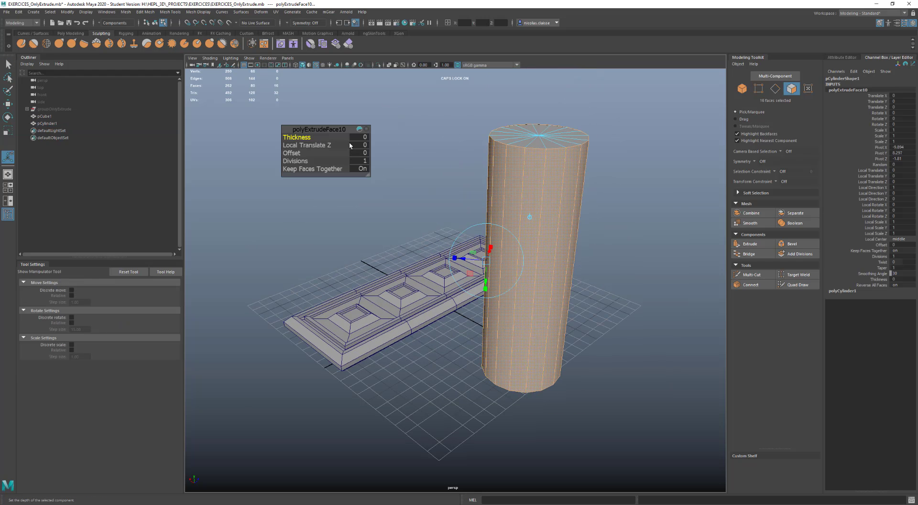
{"action": "left_click_drag", "start_coordinate": [288, 153], "coordinate": [315, 155]}
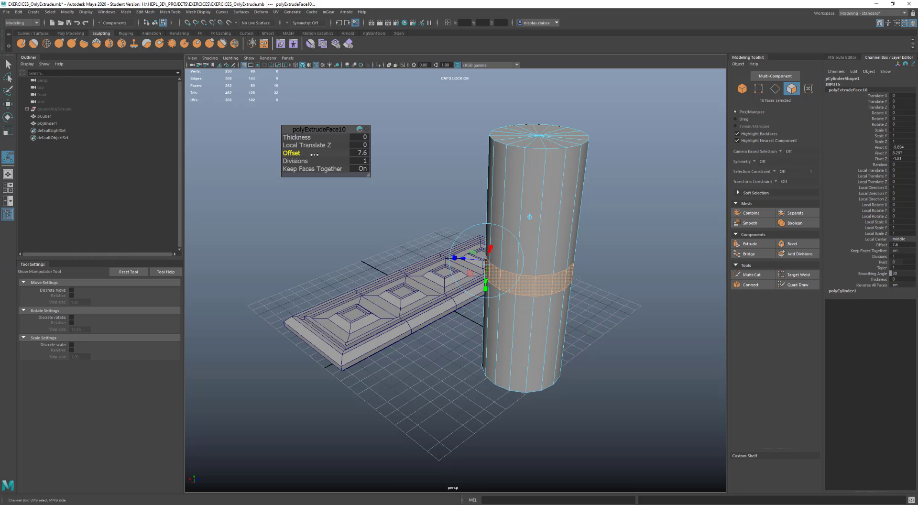
Select the side faces above and below the cylinder's middle band and extrude them with offset 3.7
{"action": "left_click_drag", "start_coordinate": [621, 196], "coordinate": [403, 154]}
{"action": "left_click_drag", "start_coordinate": [604, 317], "coordinate": [502, 317], "text": "shift"}
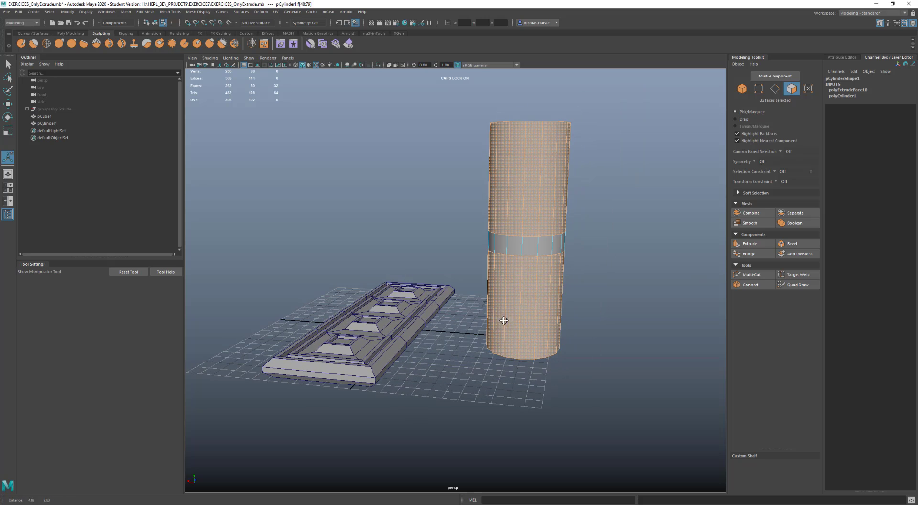
{"action": "right_click", "coordinate": [521, 302], "text": "shift"}
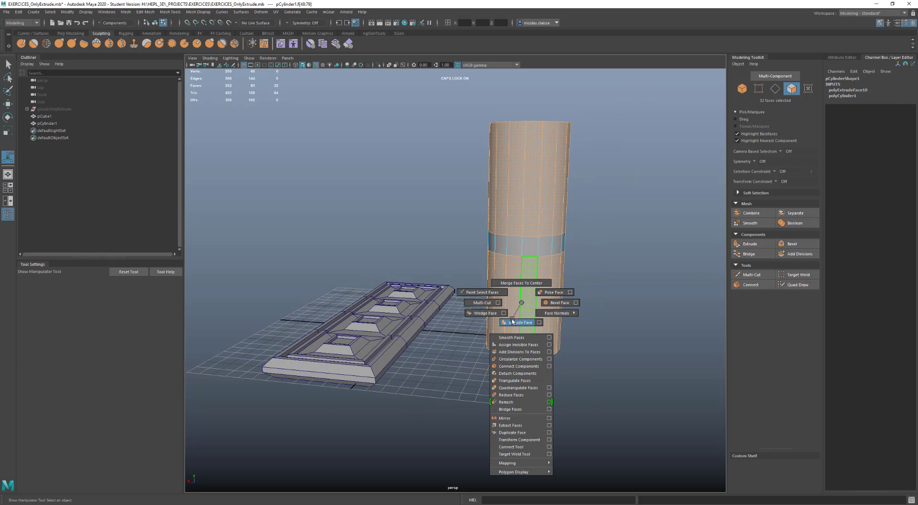
{"action": "left_click", "coordinate": [513, 322]}
{"action": "left_click_drag", "start_coordinate": [289, 153], "coordinate": [291, 153]}
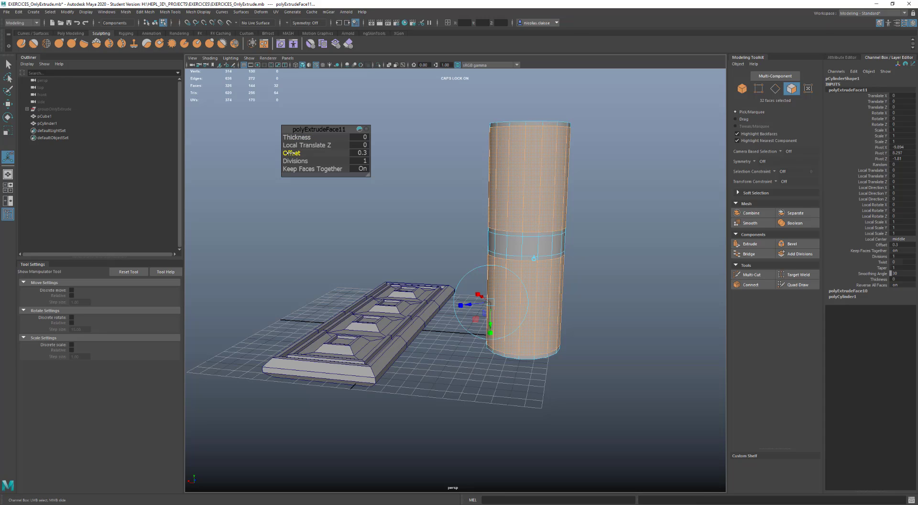
{"action": "left_click_drag", "start_coordinate": [291, 153], "coordinate": [302, 152]}
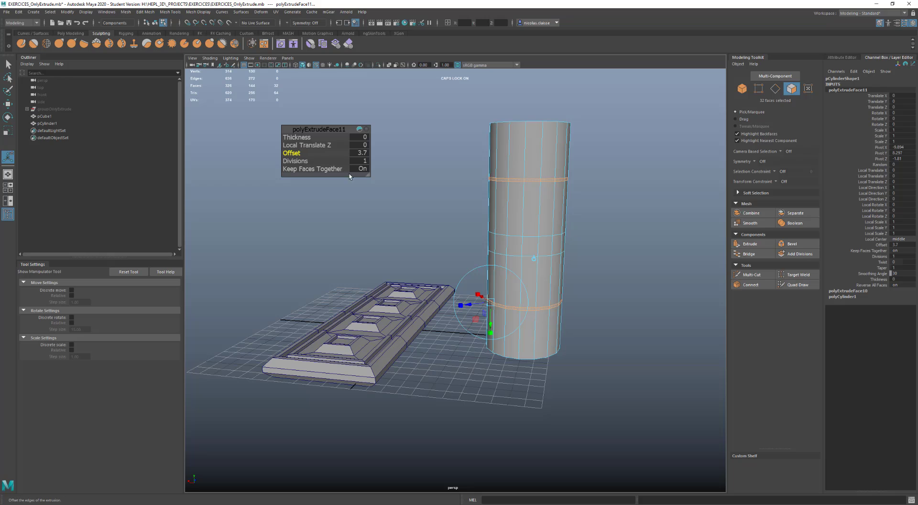
Extrude the two thin bands outward with thickness 2.4 to form flanges around the cylinder
{"action": "key", "text": "ctrl+e"}
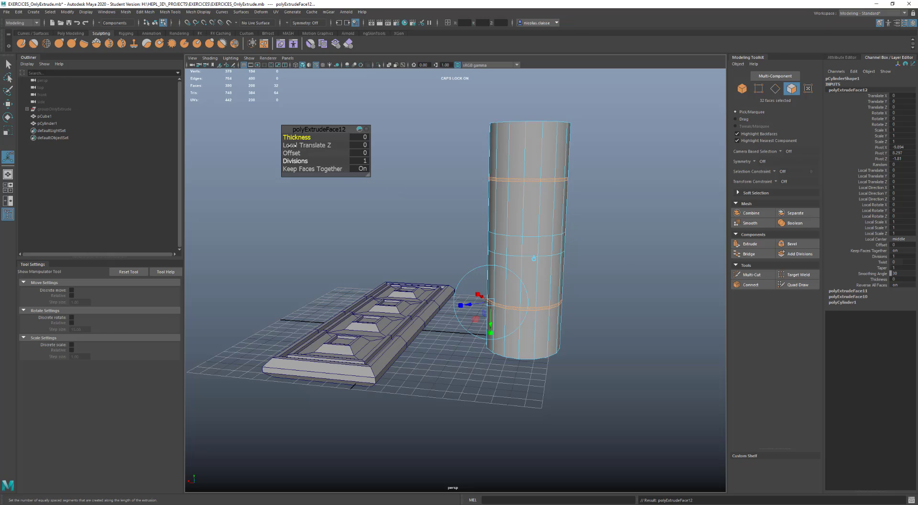
{"action": "left_click_drag", "start_coordinate": [297, 138], "coordinate": [305, 138]}
{"action": "left_click_drag", "start_coordinate": [382, 249], "coordinate": [464, 222], "text": "alt"}
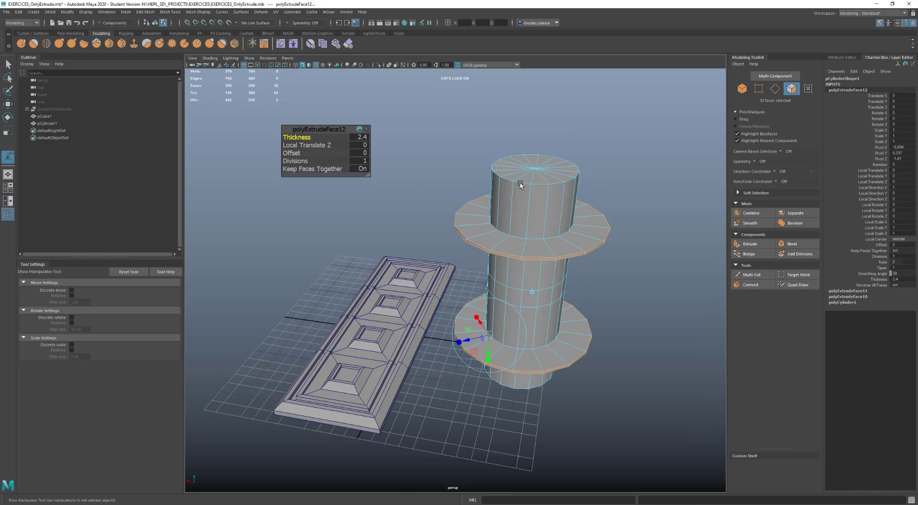
Select the cylinder's top cap faces and extrude them into a flared rim with offset -1.9 and thickness 2
{"action": "scroll", "coordinate": [466, 210], "scroll_direction": "up", "scroll_amount": 3}
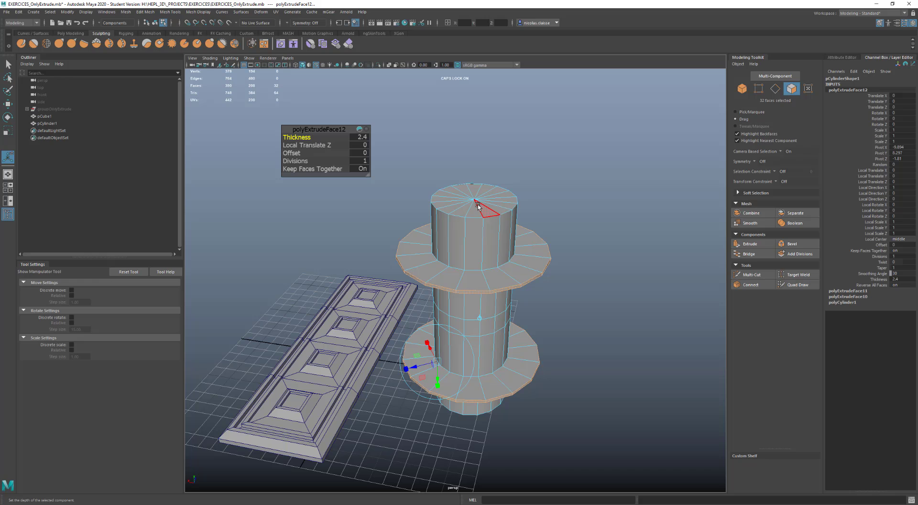
{"action": "mouse_move", "coordinate": [477, 206]}
{"action": "left_mouse_down"}
{"action": "mouse_move", "coordinate": [435, 198]}
{"action": "mouse_move", "coordinate": [492, 192]}
{"action": "mouse_move", "coordinate": [482, 208]}
{"action": "mouse_move", "coordinate": [478, 199]}
{"action": "mouse_move", "coordinate": [495, 201]}
{"action": "mouse_move", "coordinate": [464, 198]}
{"action": "mouse_move", "coordinate": [481, 194]}
{"action": "mouse_move", "coordinate": [461, 210]}
{"action": "mouse_move", "coordinate": [452, 206]}
{"action": "mouse_move", "coordinate": [468, 201]}
{"action": "left_mouse_up"}
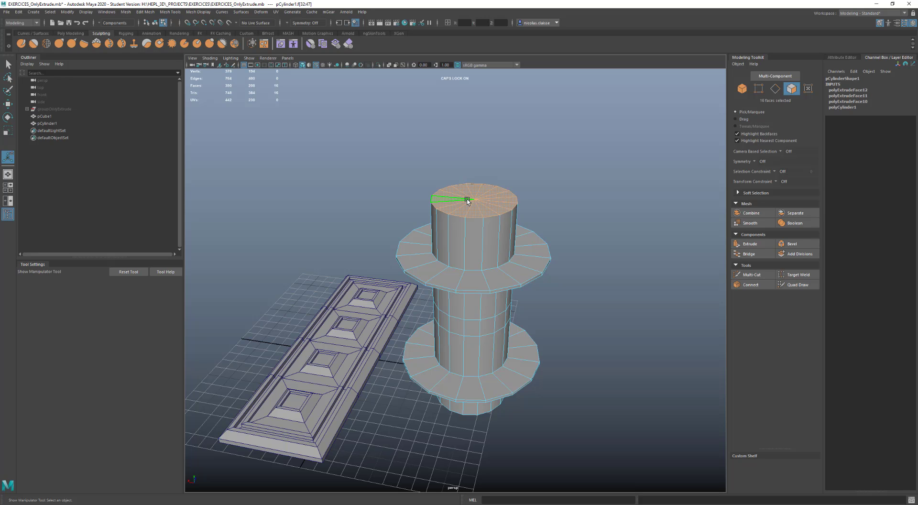
{"action": "right_click", "coordinate": [475, 202], "text": "shift"}
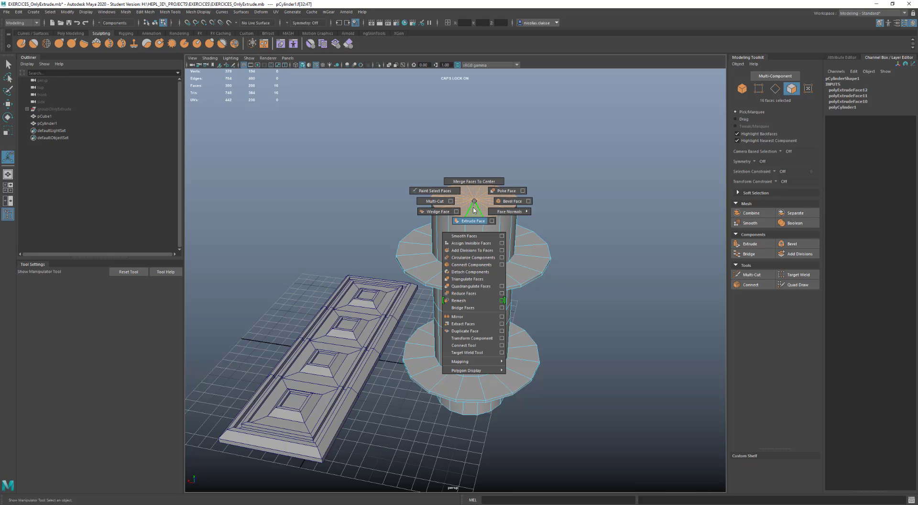
{"action": "left_click", "coordinate": [474, 221]}
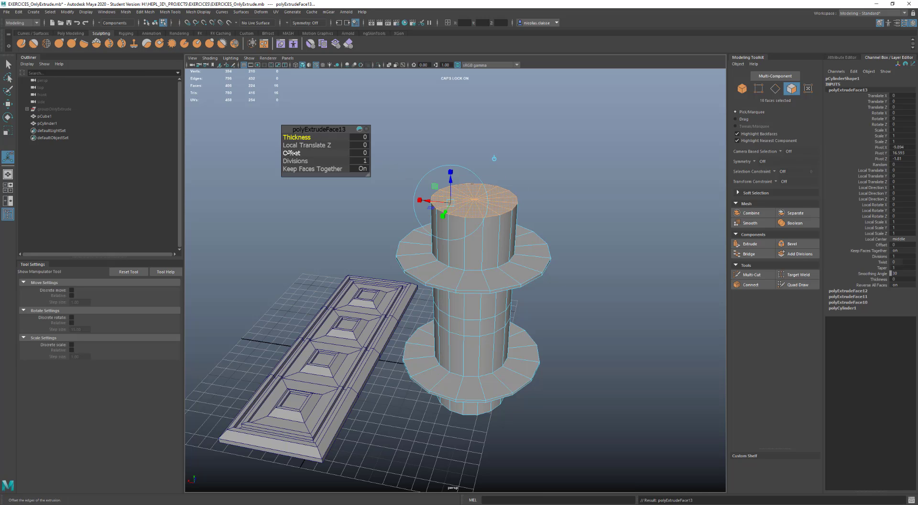
{"action": "left_click_drag", "start_coordinate": [291, 153], "coordinate": [282, 153]}
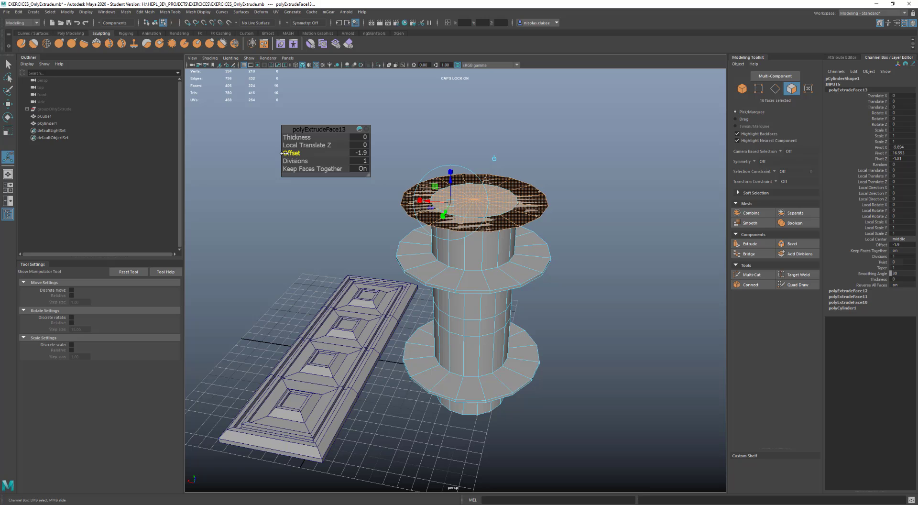
{"action": "left_click_drag", "start_coordinate": [506, 200], "coordinate": [515, 101], "text": "alt"}
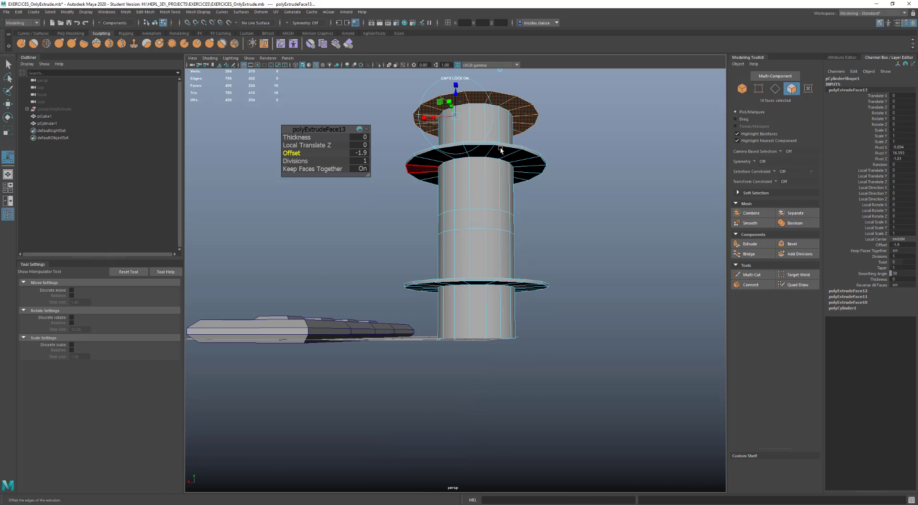
{"action": "left_click_drag", "start_coordinate": [463, 122], "coordinate": [466, 313], "text": "alt"}
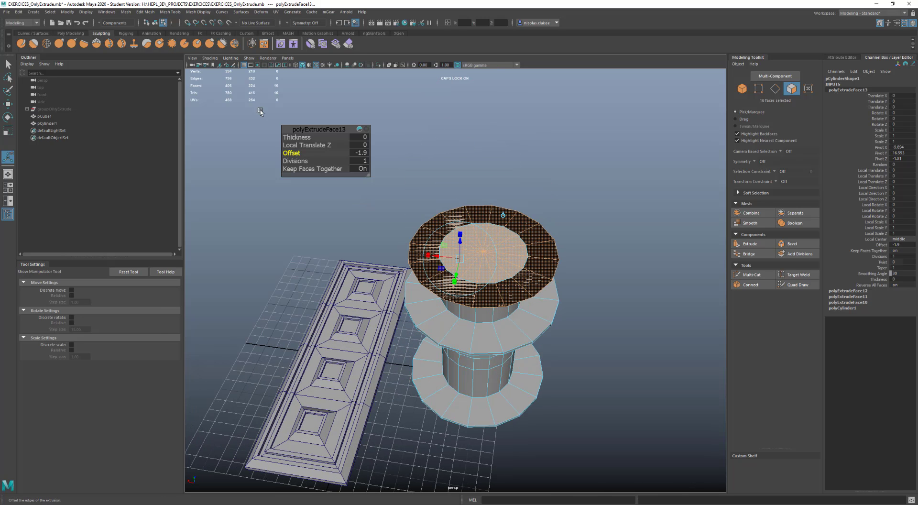
{"action": "mouse_move", "coordinate": [296, 137]}
{"action": "left_mouse_down"}
{"action": "mouse_move", "coordinate": [318, 152]}
{"action": "mouse_move", "coordinate": [316, 100]}
{"action": "mouse_move", "coordinate": [311, 144]}
{"action": "mouse_move", "coordinate": [298, 138]}
{"action": "left_mouse_up"}
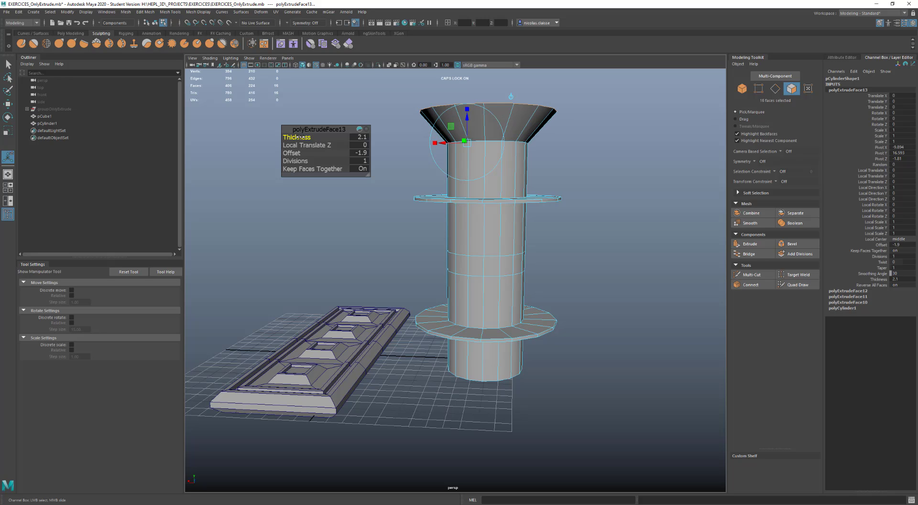
{"action": "left_click_drag", "start_coordinate": [298, 138], "coordinate": [295, 137]}
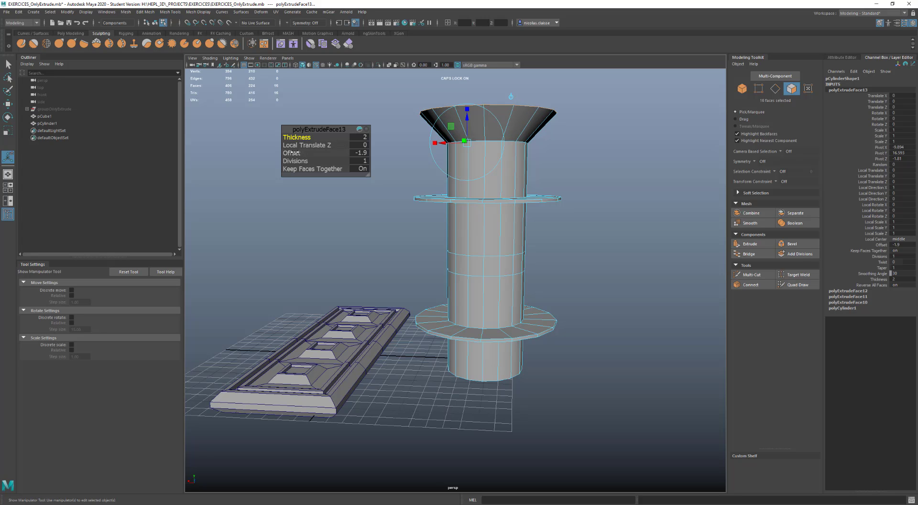
Set the flared rim's extrusion offset to -2 and extrude the cylinder's top cap faces again with thickness 0.5
{"action": "left_click_drag", "start_coordinate": [293, 153], "coordinate": [293, 153]}
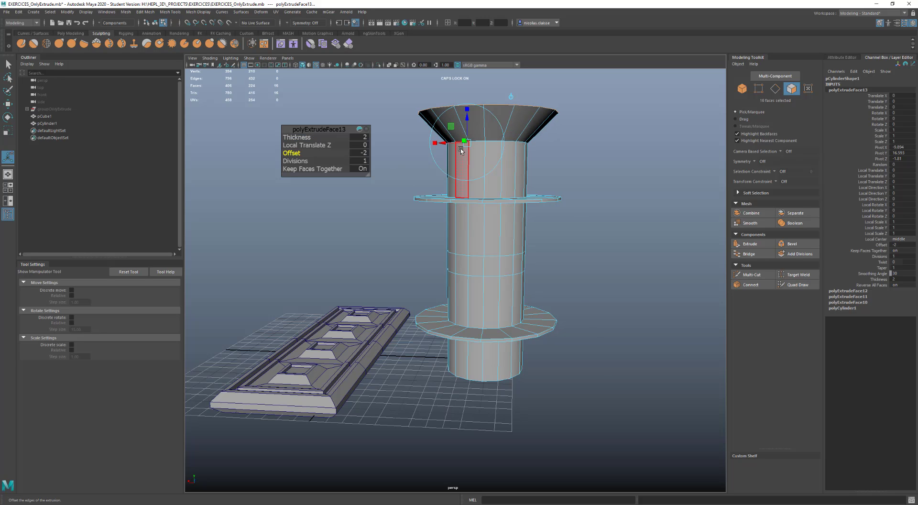
{"action": "key", "text": "ctrl+e"}
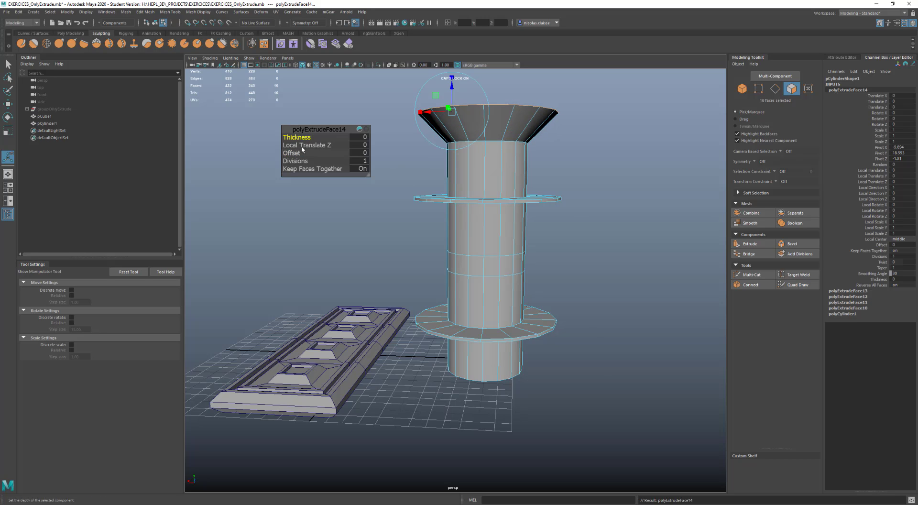
{"action": "left_click_drag", "start_coordinate": [296, 138], "coordinate": [296, 137]}
{"action": "left_click_drag", "start_coordinate": [375, 170], "coordinate": [376, 181], "text": "alt"}
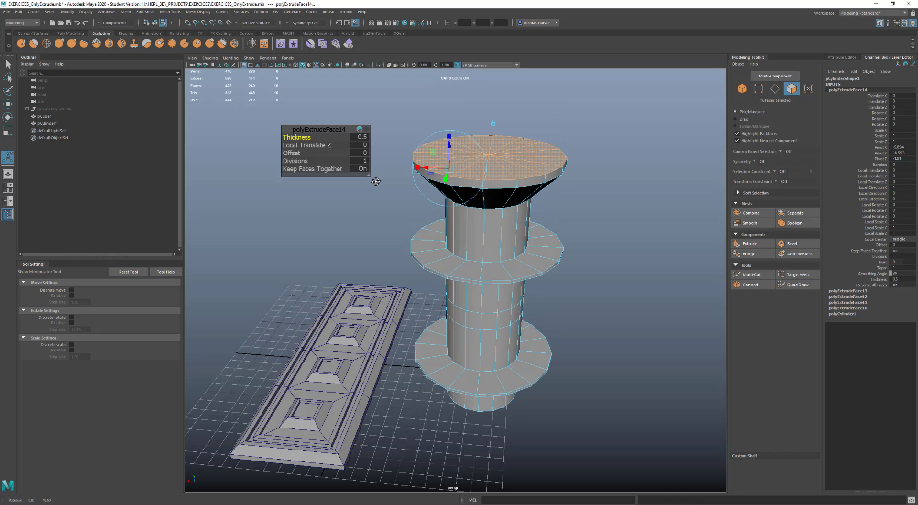
Inset the top cap faces with offset 1 and extrude them down into a funnel with offset 2.5, thickness -2.5 and 3 divisions
{"action": "key", "text": "ctrl+e"}
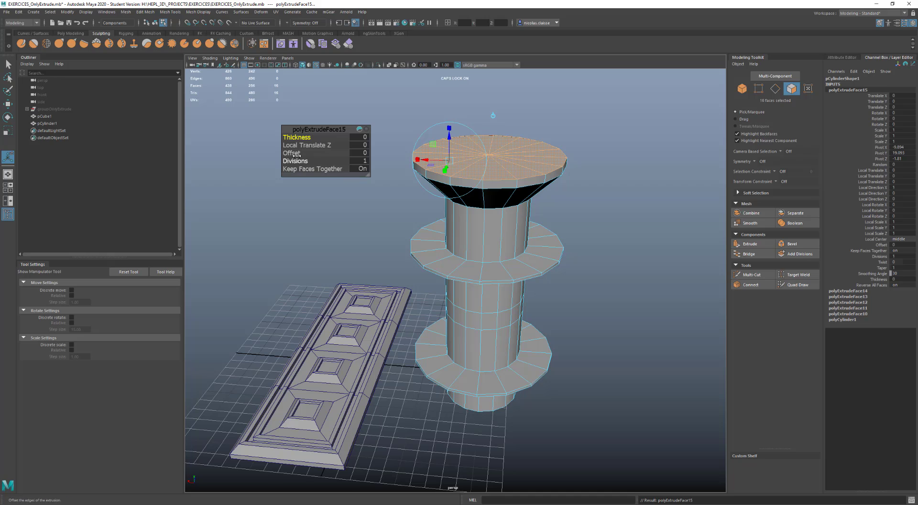
{"action": "left_click_drag", "start_coordinate": [293, 153], "coordinate": [299, 154]}
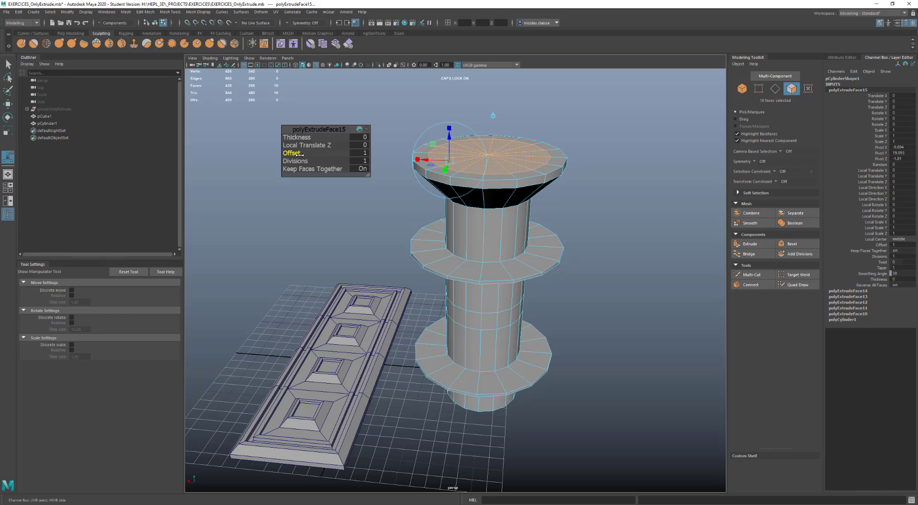
{"action": "key", "text": "ctrl+e"}
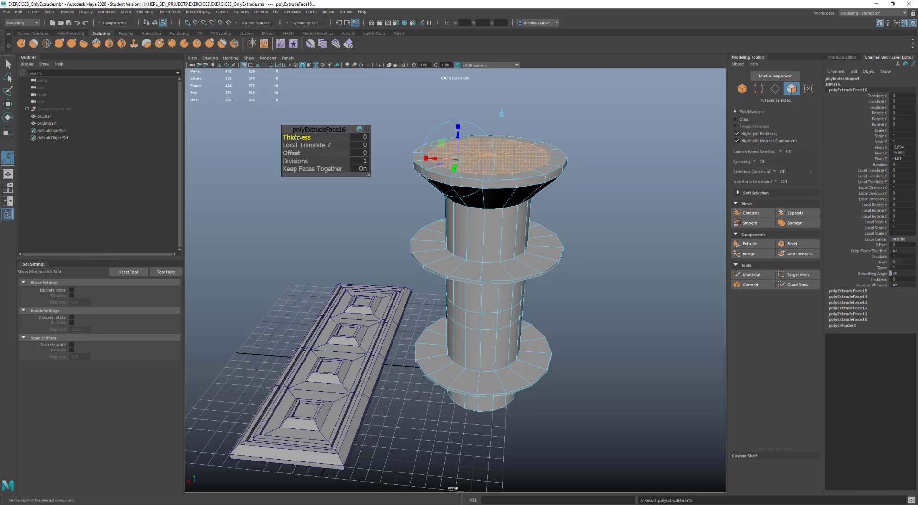
{"action": "left_click_drag", "start_coordinate": [296, 153], "coordinate": [305, 154]}
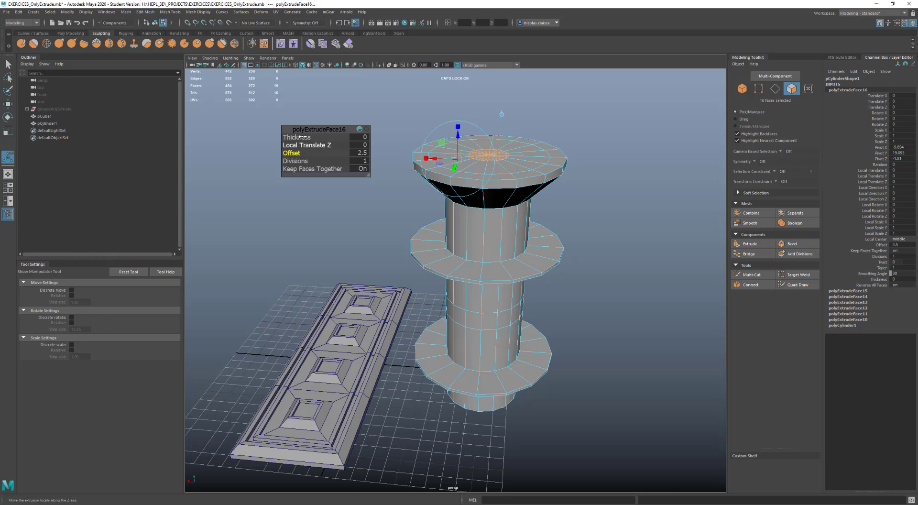
{"action": "left_click_drag", "start_coordinate": [303, 138], "coordinate": [296, 138]}
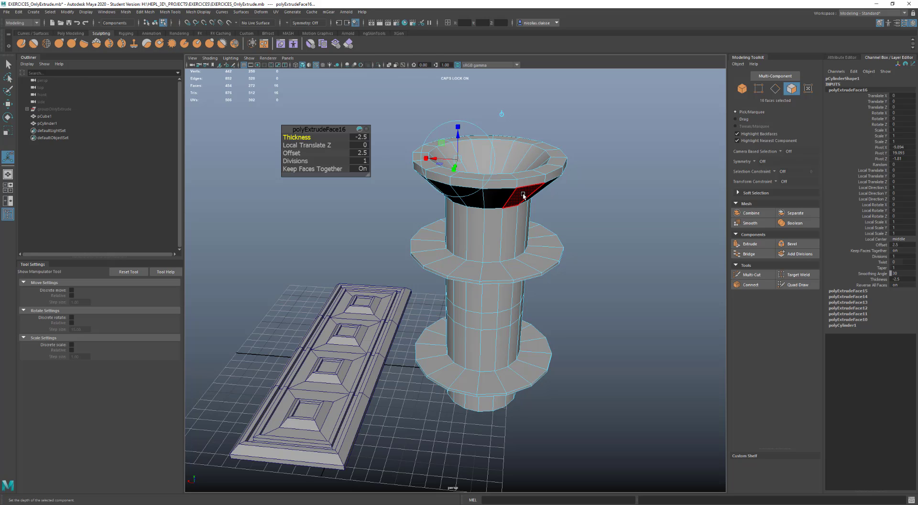
{"action": "mouse_move", "coordinate": [524, 196]}
{"action": "left_mouse_down", "text": "alt"}
{"action": "mouse_move", "coordinate": [526, 230]}
{"action": "mouse_move", "coordinate": [528, 188]}
{"action": "mouse_move", "coordinate": [526, 208]}
{"action": "left_mouse_up", "text": "alt"}
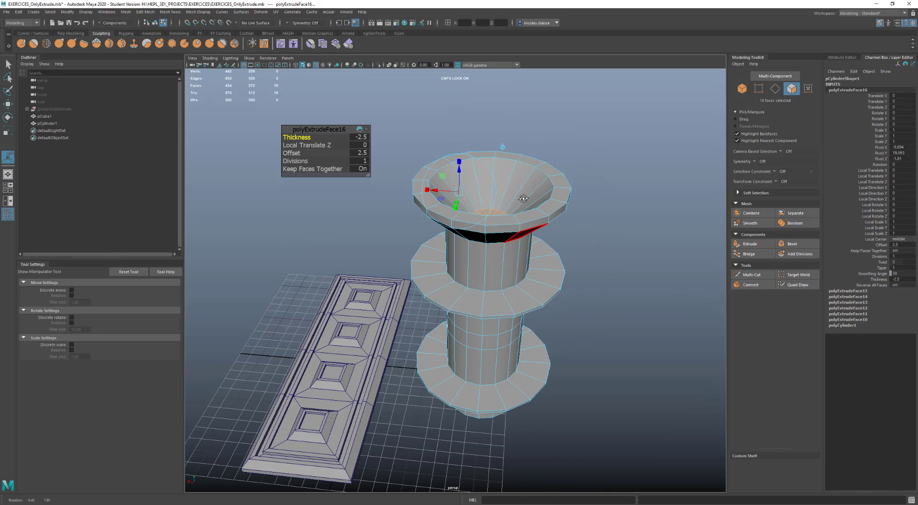
{"action": "left_click", "coordinate": [298, 161]}
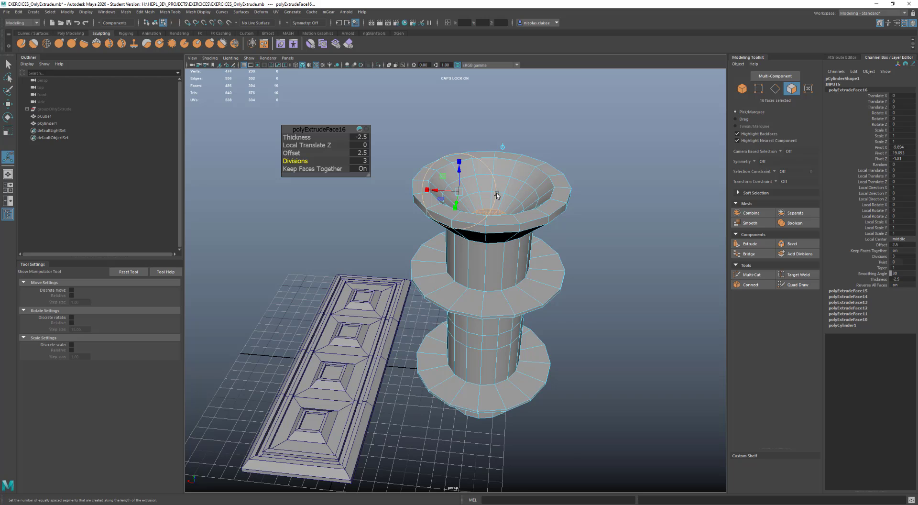
Select the upper horizontal edge loop inside the funnel and switch back to face selection
{"action": "scroll", "coordinate": [496, 193], "scroll_direction": "up", "scroll_amount": 4}
{"action": "middle_click_drag", "start_coordinate": [521, 181], "coordinate": [409, 304], "text": "alt"}
{"action": "scroll", "coordinate": [478, 232], "scroll_direction": "up", "scroll_amount": 3}
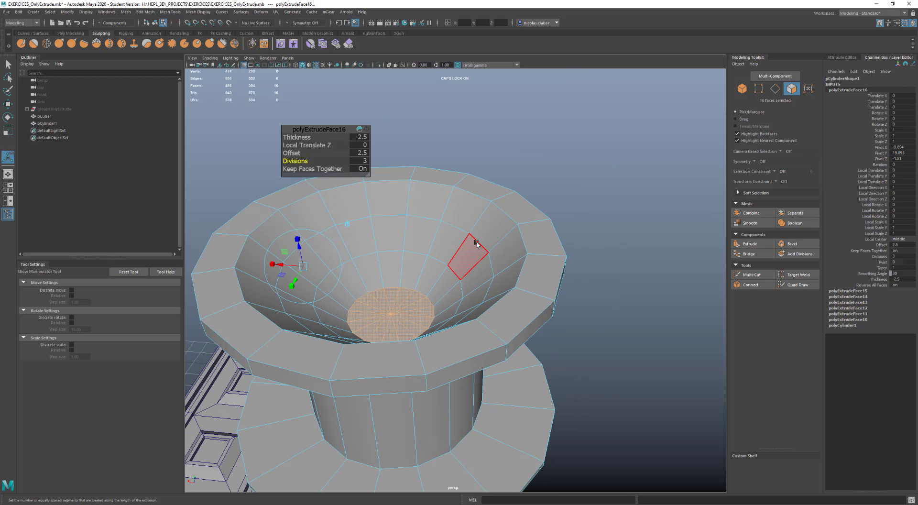
{"action": "right_click_drag", "start_coordinate": [477, 243], "coordinate": [476, 225]}
{"action": "double_click", "coordinate": [478, 242]}
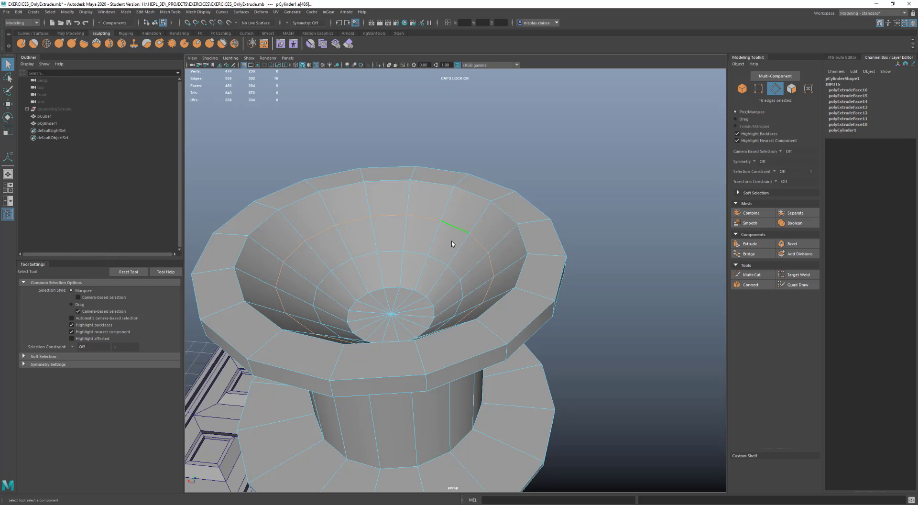
{"action": "right_click_drag", "start_coordinate": [451, 244], "coordinate": [458, 266]}
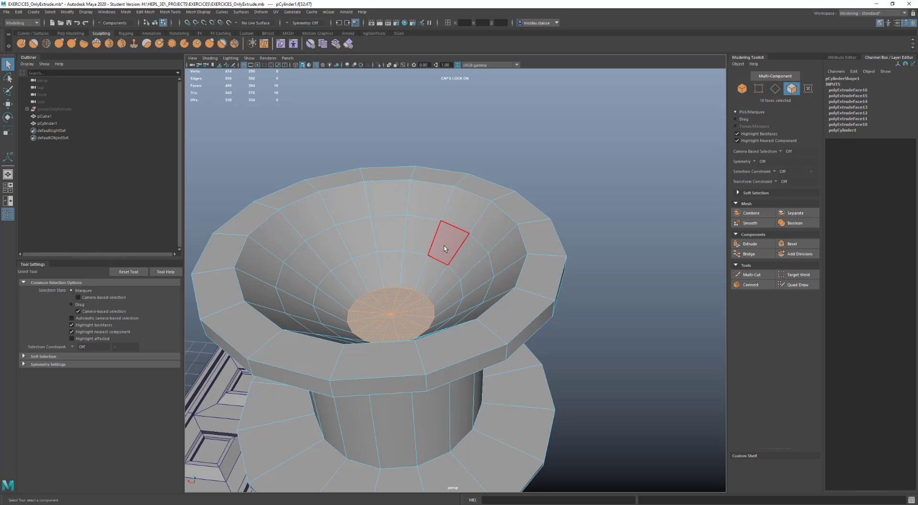
Select the ring of faces on top of the funnel's rim and extrude it with thickness 0.2 and offset 0.2
{"action": "left_click", "coordinate": [444, 249]}
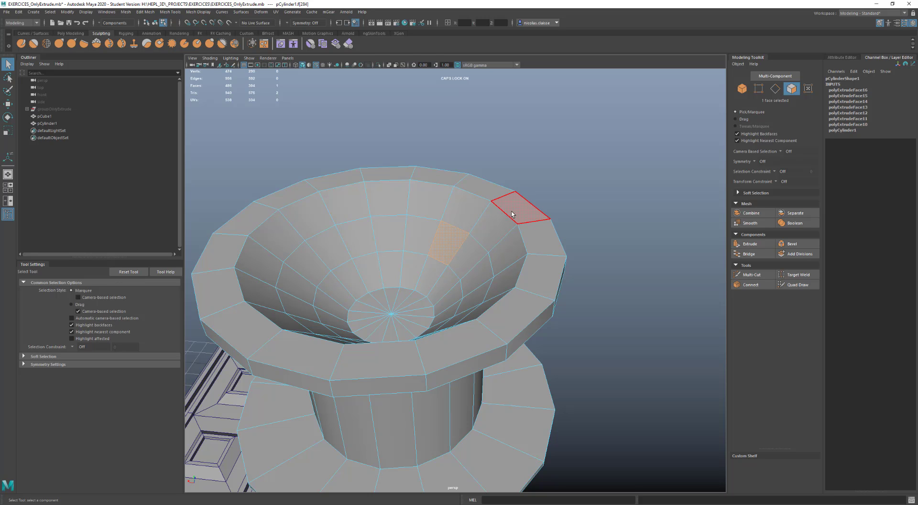
{"action": "double_click", "coordinate": [536, 241]}
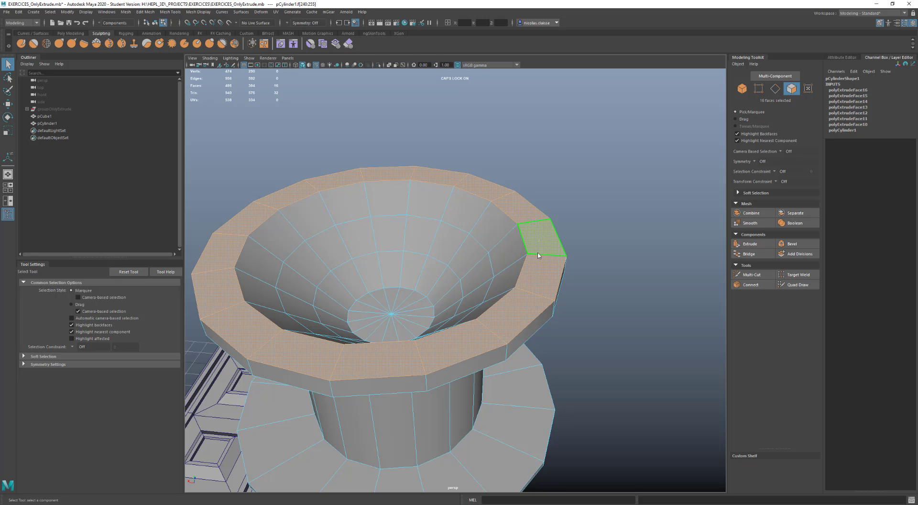
{"action": "right_click_drag", "start_coordinate": [538, 255], "coordinate": [538, 259], "text": "shift"}
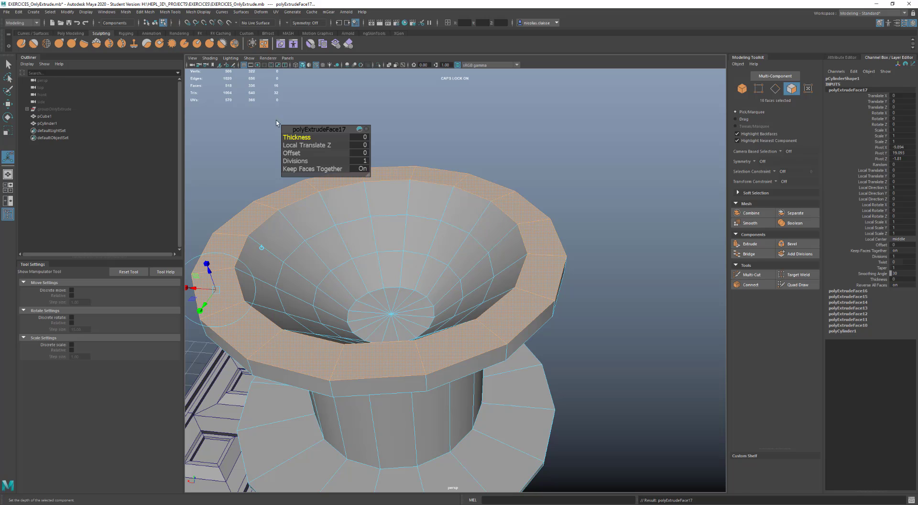
{"action": "left_click_drag", "start_coordinate": [295, 138], "coordinate": [290, 153]}
{"action": "scroll", "coordinate": [436, 246], "scroll_direction": "down", "scroll_amount": 5}
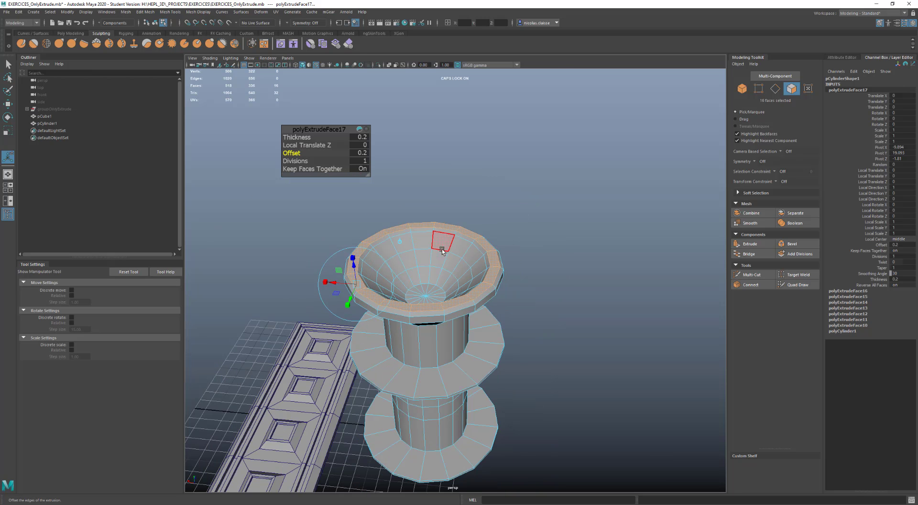
{"action": "left_click_drag", "start_coordinate": [437, 246], "coordinate": [506, 261], "text": "alt"}
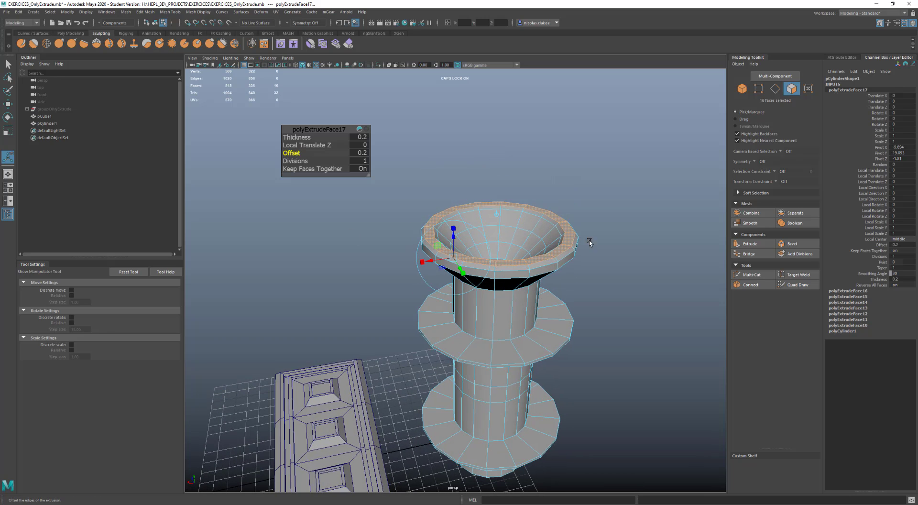
{"action": "left_click", "coordinate": [511, 310]}
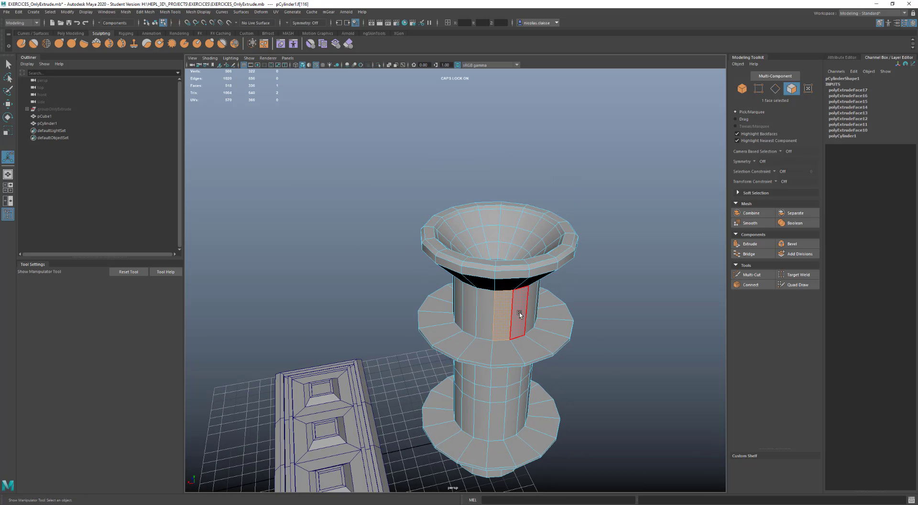
{"action": "double_click", "coordinate": [520, 314], "text": "shift"}
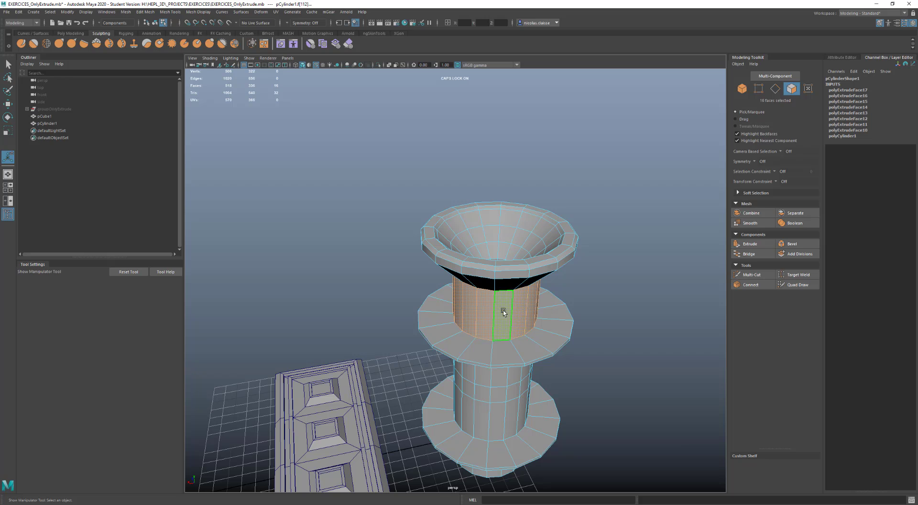
{"action": "left_click", "coordinate": [519, 312]}
{"action": "key", "text": "ctrl+z"}
Return to object mode, create a polygon sphere with radius about 2.46 beside the column, and set its axis and height subdivisions to 24
{"action": "left_click_drag", "start_coordinate": [493, 261], "coordinate": [396, 272], "text": "alt"}
{"action": "right_click_drag", "start_coordinate": [396, 271], "coordinate": [471, 193]}
{"action": "key", "text": "q"}
{"action": "left_click", "coordinate": [497, 319]}
{"action": "right_click_drag", "start_coordinate": [519, 318], "coordinate": [543, 322], "text": "shift"}
{"action": "left_click_drag", "start_coordinate": [533, 323], "coordinate": [553, 336]}
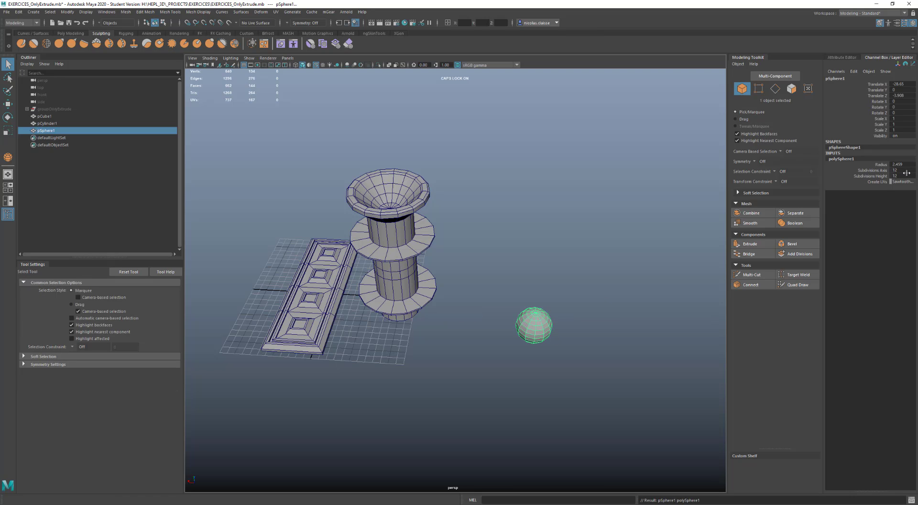
{"action": "left_click_drag", "start_coordinate": [907, 170], "coordinate": [907, 176]}
{"action": "type", "text": "24"}
{"action": "key", "text": "Return"}
Select the sphere's bottom pole vertex and enable soft selection with a falloff wide enough to cover most of the sphere
{"action": "scroll", "coordinate": [522, 315], "scroll_direction": "up", "scroll_amount": 3}
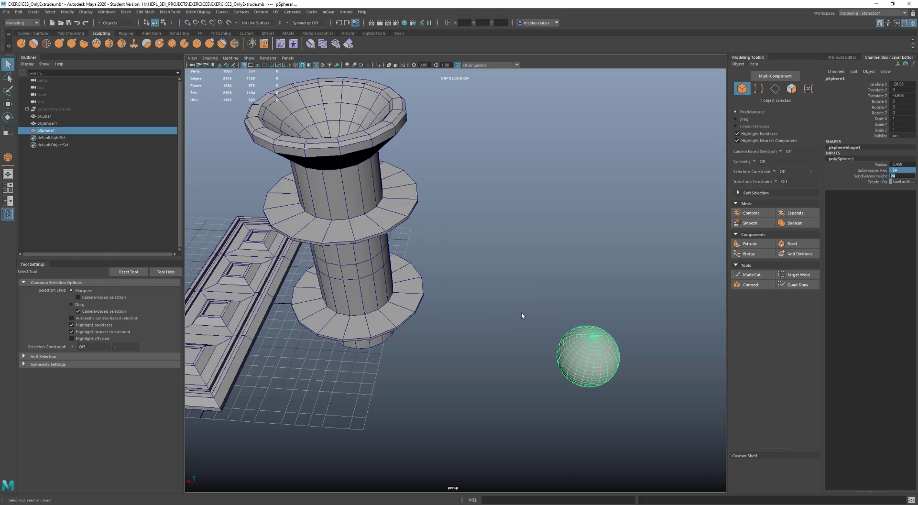
{"action": "middle_click_drag", "start_coordinate": [558, 351], "coordinate": [430, 202], "text": "alt"}
{"action": "scroll", "coordinate": [446, 220], "scroll_direction": "up", "scroll_amount": 3}
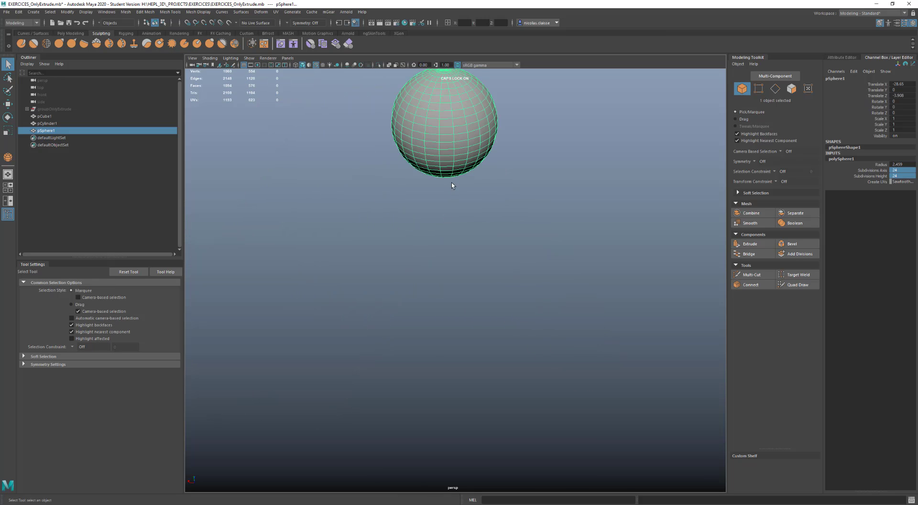
{"action": "right_click_drag", "start_coordinate": [452, 143], "coordinate": [430, 161]}
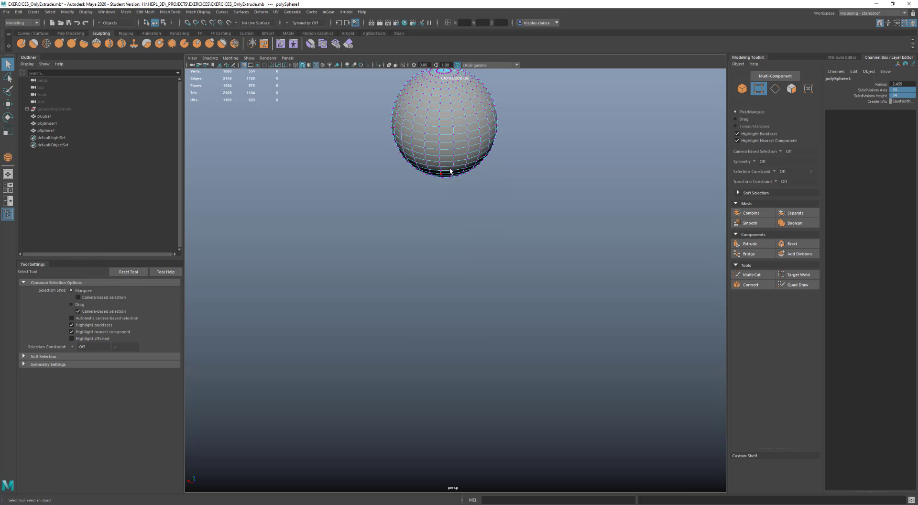
{"action": "left_click", "coordinate": [452, 161]}
{"action": "key", "text": "f"}
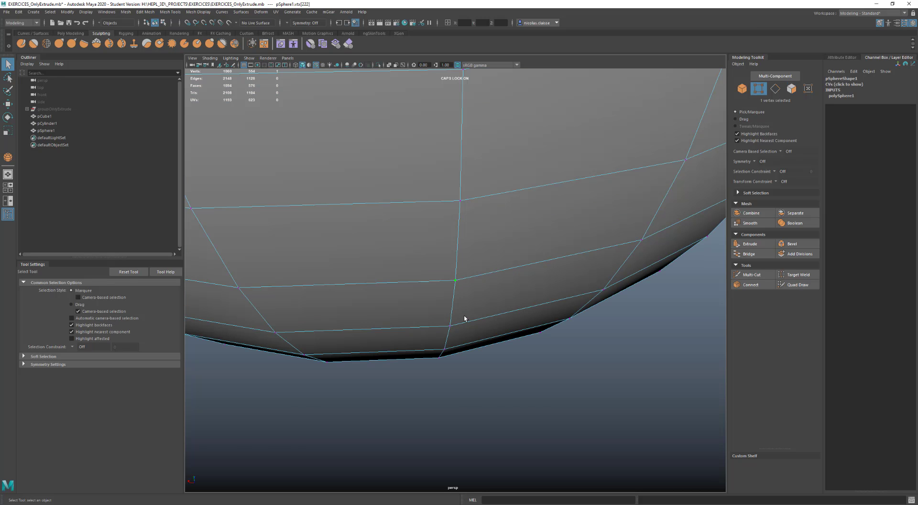
{"action": "left_click_drag", "start_coordinate": [464, 318], "coordinate": [446, 234], "text": "alt"}
{"action": "scroll", "coordinate": [447, 234], "scroll_direction": "up", "scroll_amount": 3}
{"action": "scroll", "coordinate": [465, 282], "scroll_direction": "down", "scroll_amount": 10}
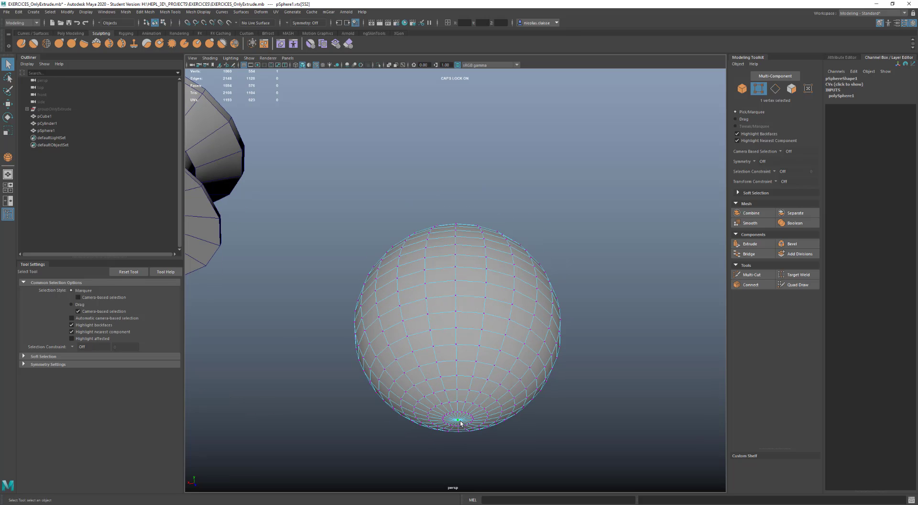
{"action": "key", "text": "b"}
{"action": "left_click_drag", "start_coordinate": [465, 393], "coordinate": [770, 399]}
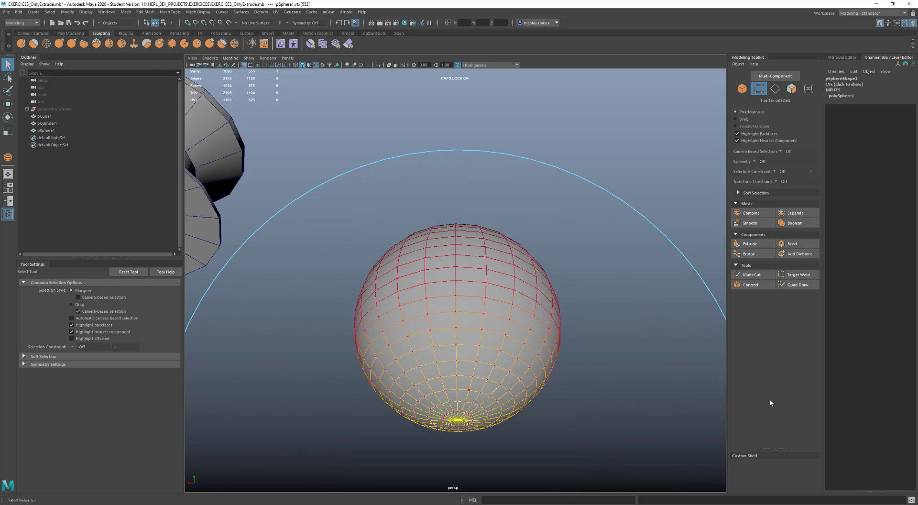
Try stretching the sphere vertically by soft-moving its bottom pole to Y about -4.26 and its top pole to Y about 5.16
{"action": "key", "text": "w"}
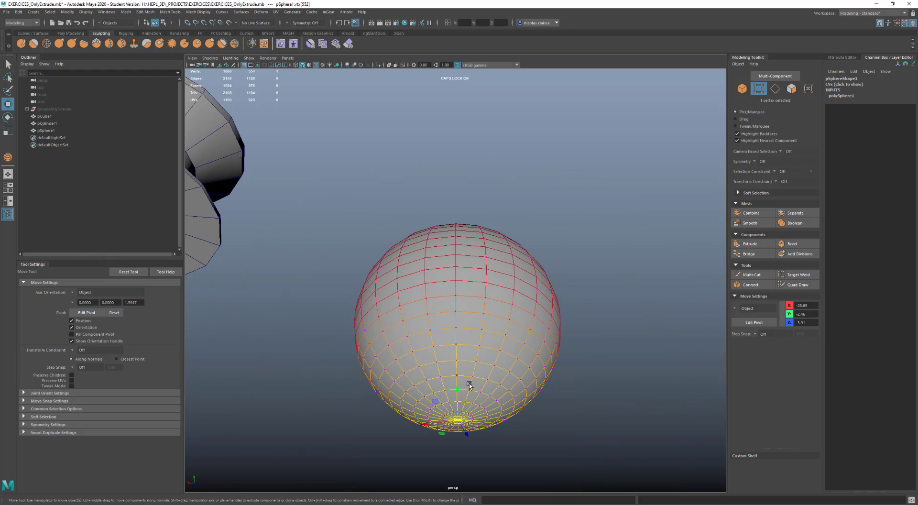
{"action": "left_click_drag", "start_coordinate": [457, 391], "coordinate": [457, 483]}
{"action": "scroll", "coordinate": [455, 363], "scroll_direction": "down", "scroll_amount": 5}
{"action": "left_click_drag", "start_coordinate": [455, 342], "coordinate": [447, 280], "text": "alt"}
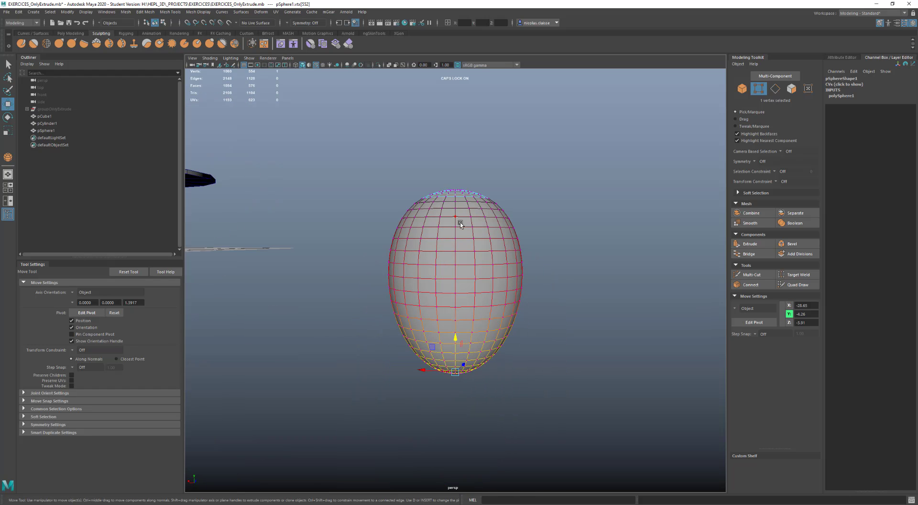
{"action": "left_click_drag", "start_coordinate": [460, 224], "coordinate": [458, 205], "text": "alt"}
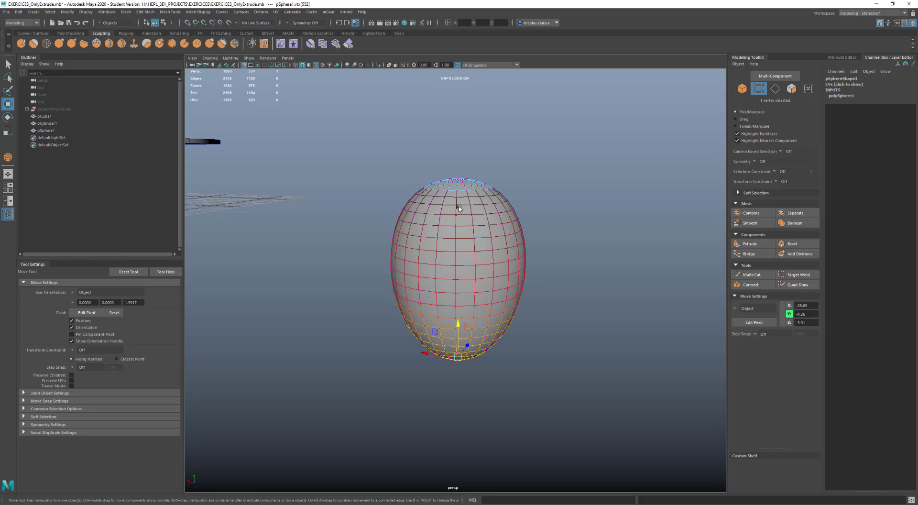
{"action": "left_click", "coordinate": [458, 178]}
{"action": "left_click_drag", "start_coordinate": [462, 140], "coordinate": [442, 52]}
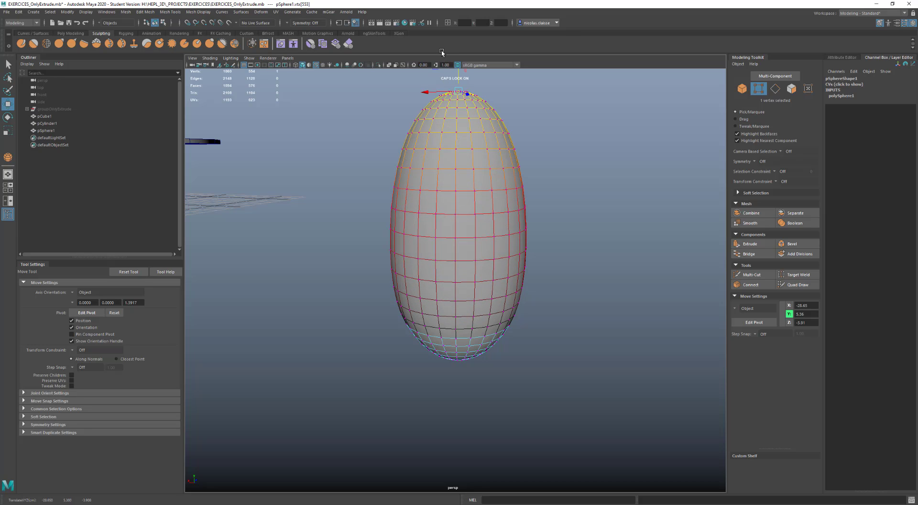
Undo the moves of the sphere's top and bottom pole vertices
{"action": "key", "text": "ctrl+z"}
{"action": "key", "text": "ctrl+z"}
{"action": "key", "text": "ctrl+z"}
{"action": "key", "text": "ctrl+z"}
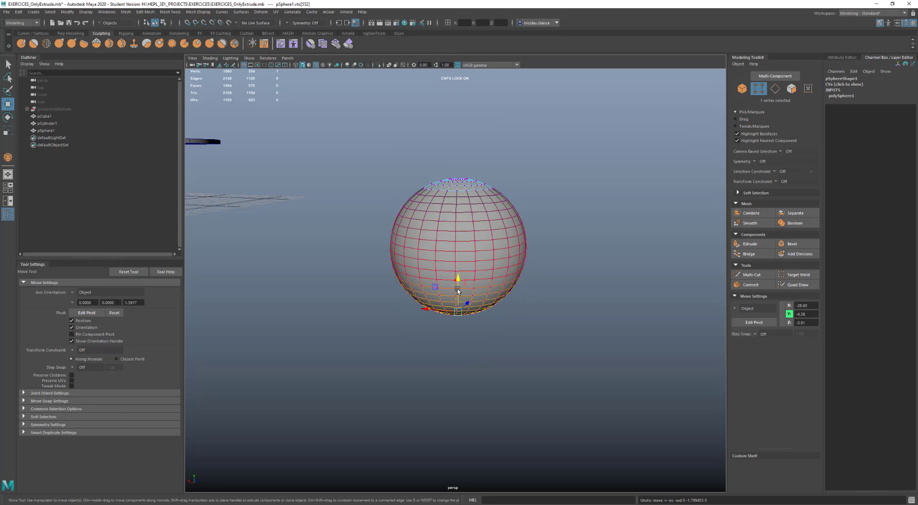
Stretch the sphere into an upright egg by soft-moving its bottom pole down to Y about -3.01 and its top pole upward
{"action": "left_click_drag", "start_coordinate": [461, 281], "coordinate": [465, 231]}
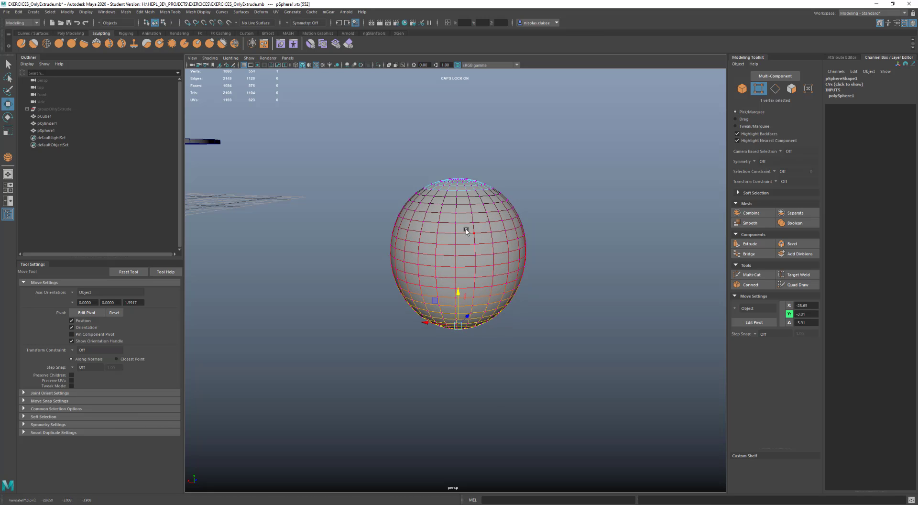
{"action": "left_click", "coordinate": [459, 180]}
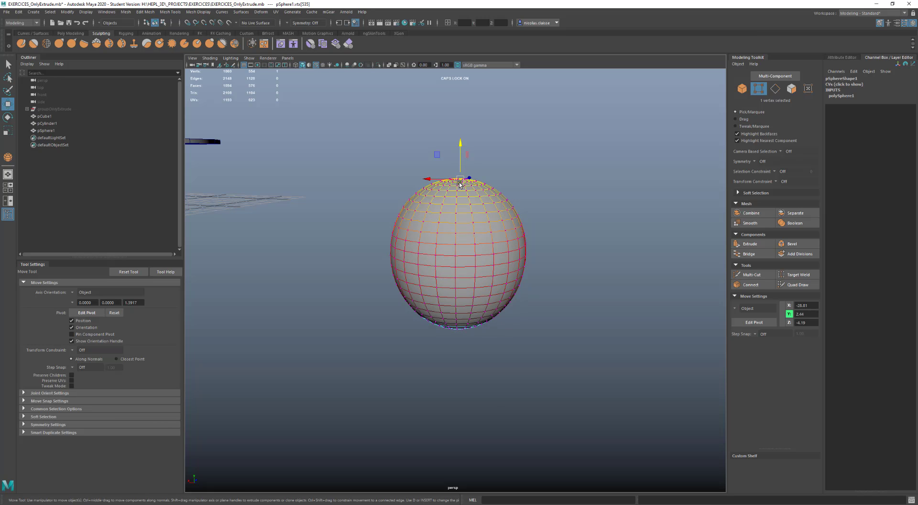
{"action": "left_click_drag", "start_coordinate": [453, 161], "coordinate": [460, 239], "text": "alt"}
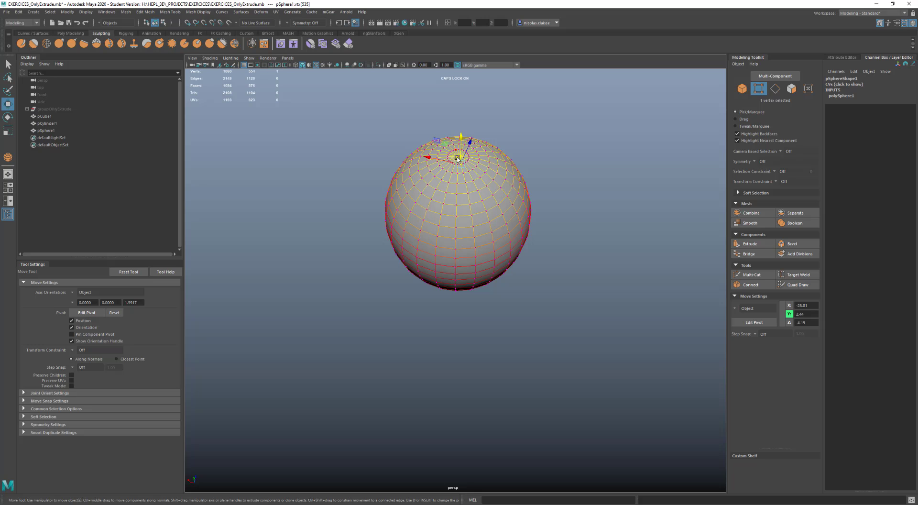
{"action": "left_click", "coordinate": [475, 194]}
{"action": "left_click_drag", "start_coordinate": [475, 193], "coordinate": [443, 100], "text": "alt"}
Open the top of the egg by deleting a horizontal face loop in its upper part and the cap above it
{"action": "right_click_drag", "start_coordinate": [451, 180], "coordinate": [437, 194]}
{"action": "key", "text": "F8"}
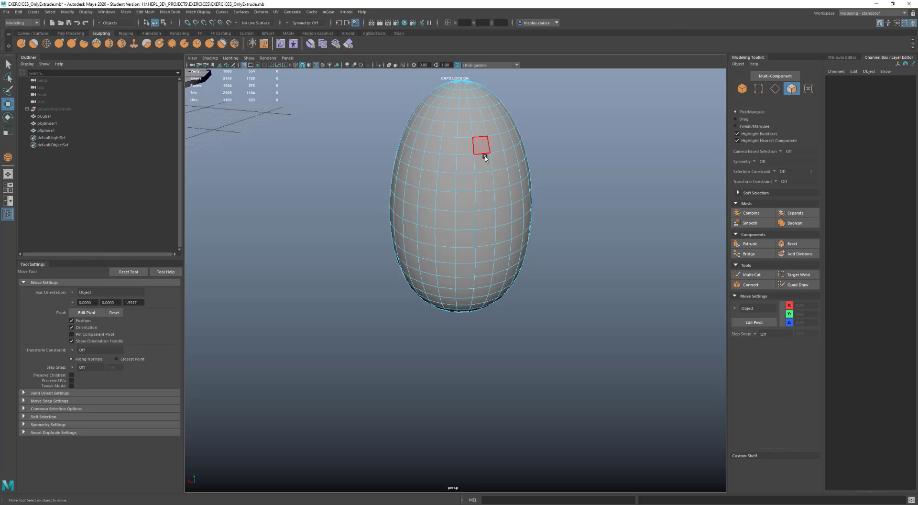
{"action": "left_click", "coordinate": [484, 147]}
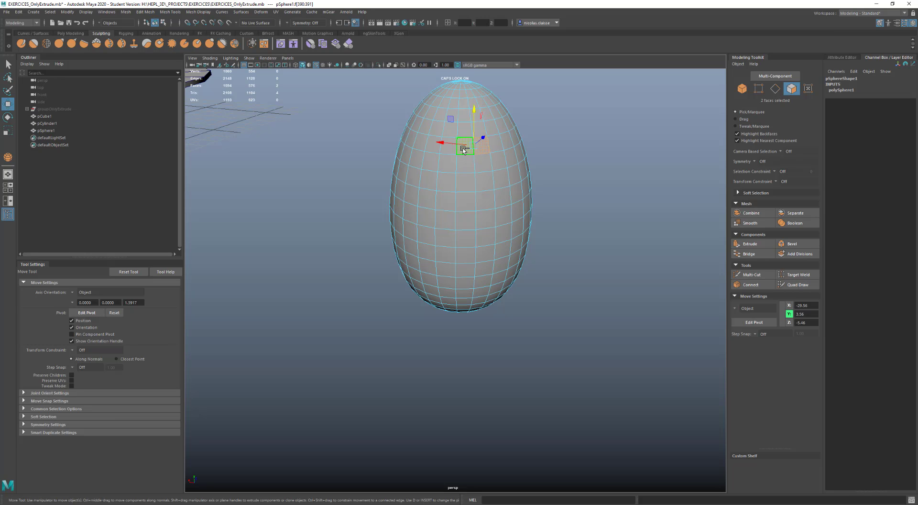
{"action": "double_click", "coordinate": [463, 148]}
{"action": "key", "text": "Delete"}
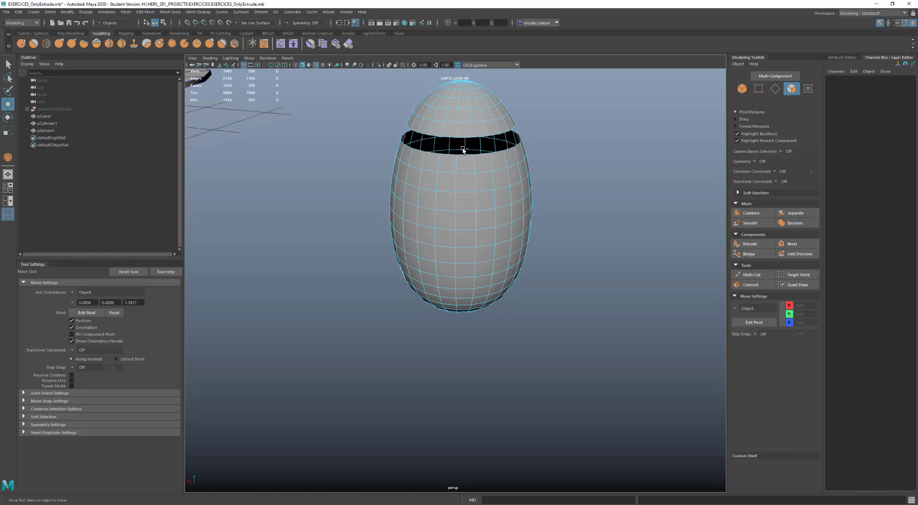
{"action": "left_click", "coordinate": [468, 127]}
{"action": "key", "text": "Delete"}
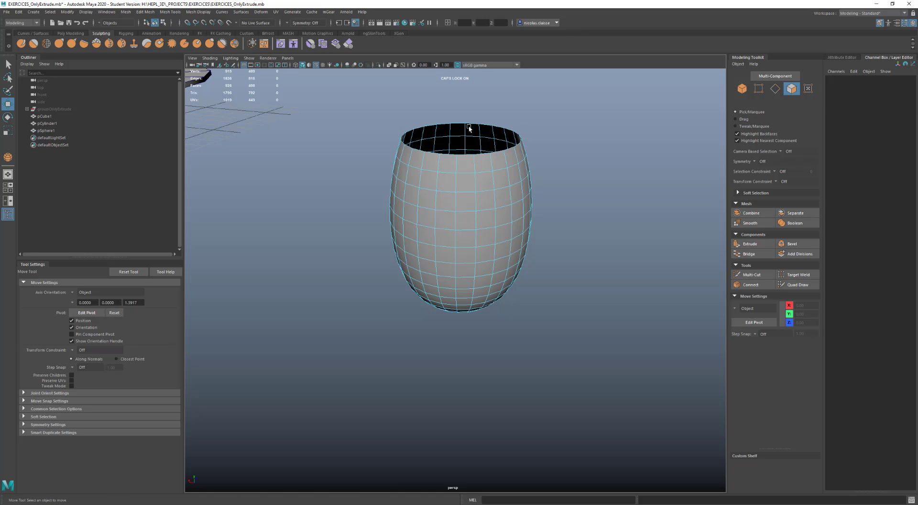
Extrude all remaining faces of the open shell with a thickness of 0.3 to give it a solid wall
{"action": "double_click", "coordinate": [460, 197]}
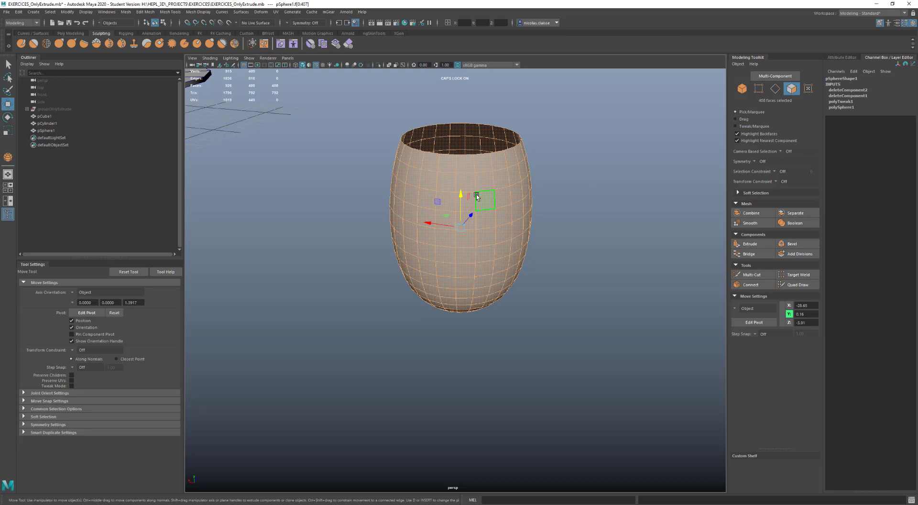
{"action": "right_click_drag", "start_coordinate": [476, 196], "coordinate": [430, 201], "text": "shift"}
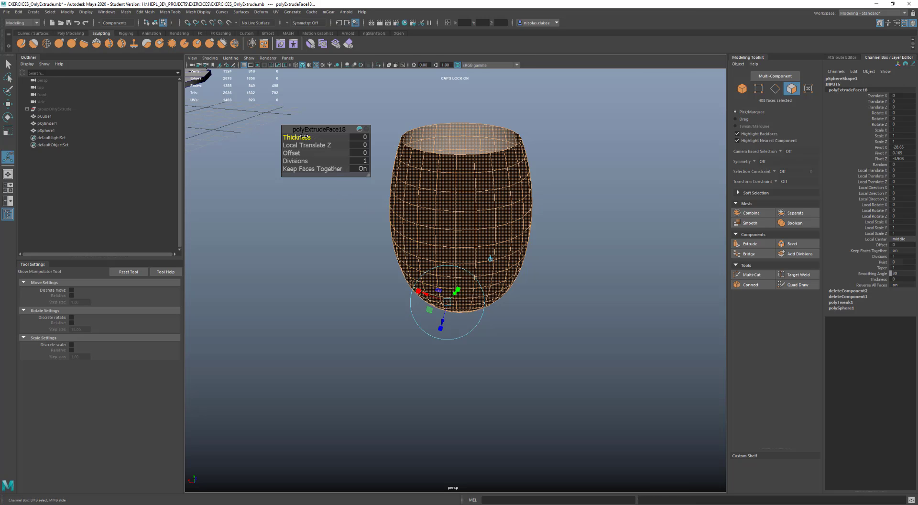
{"action": "left_click_drag", "start_coordinate": [301, 137], "coordinate": [304, 137]}
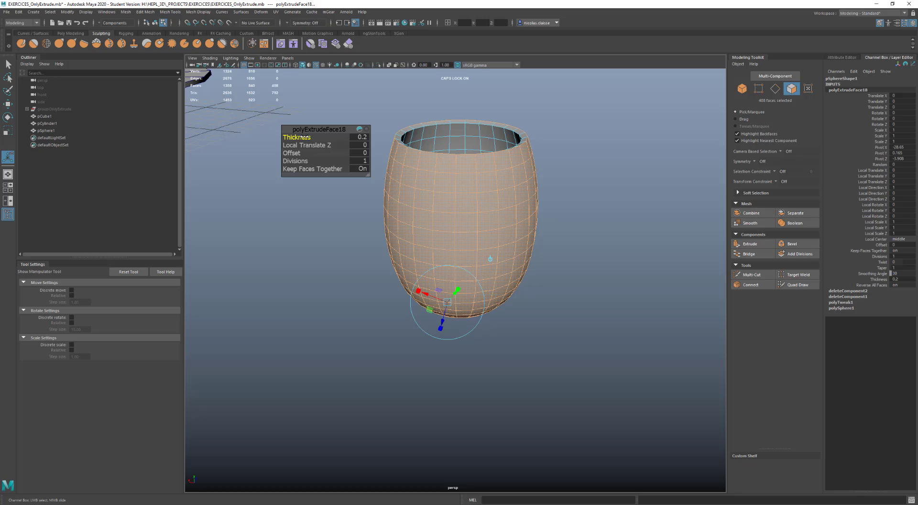
{"action": "left_click_drag", "start_coordinate": [304, 137], "coordinate": [301, 137]}
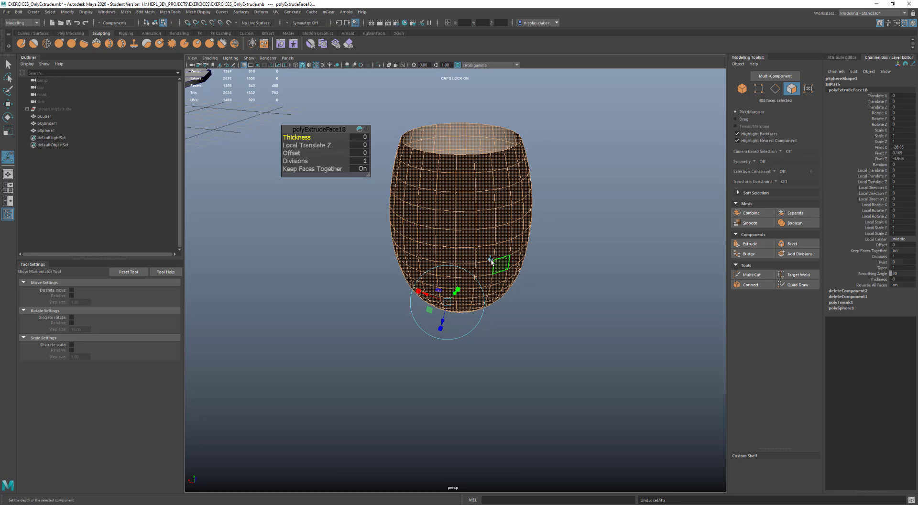
{"action": "left_click", "coordinate": [490, 260]}
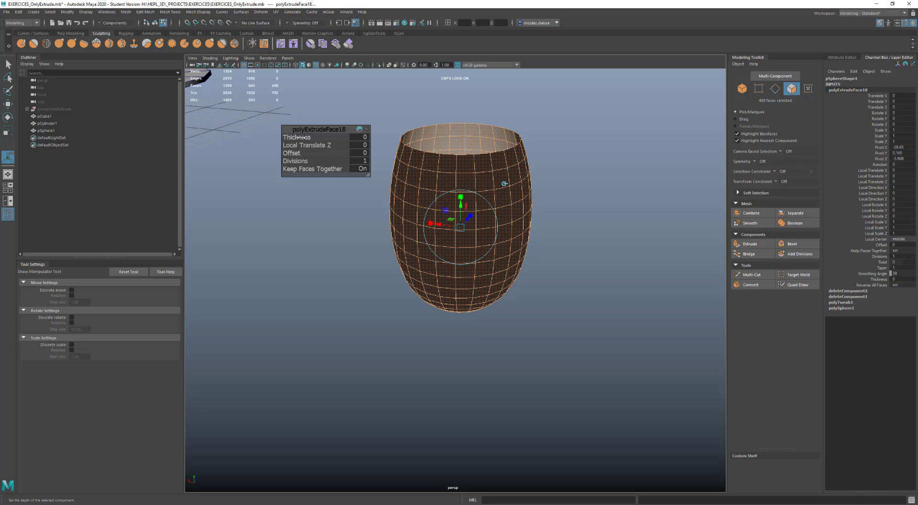
{"action": "left_click_drag", "start_coordinate": [297, 138], "coordinate": [297, 137]}
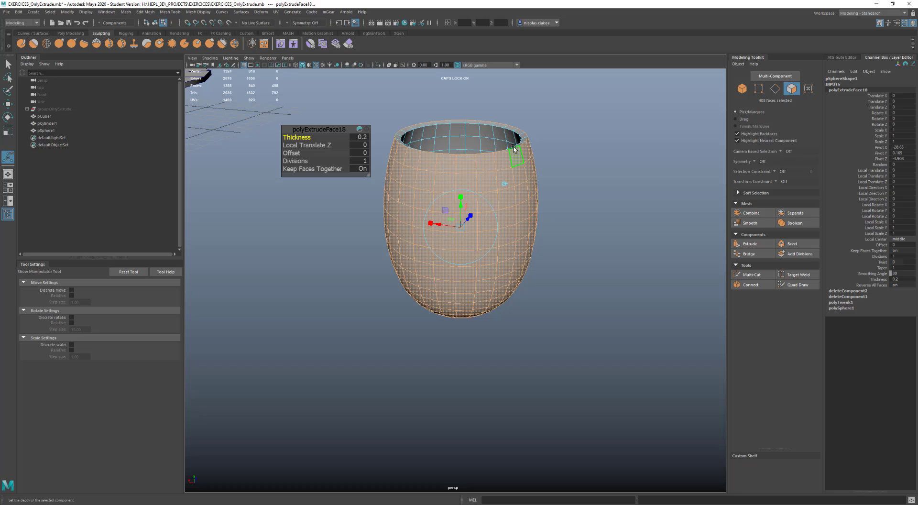
{"action": "scroll", "coordinate": [514, 148], "scroll_direction": "up", "scroll_amount": 3}
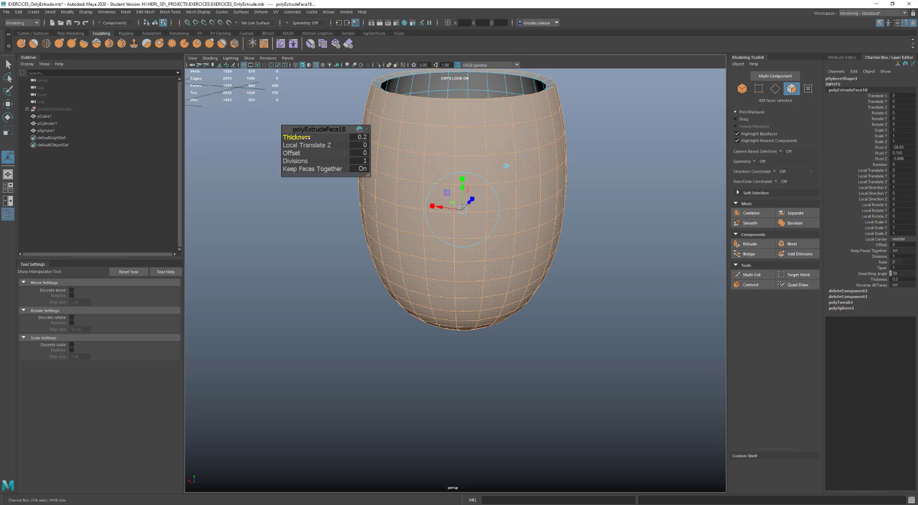
{"action": "left_click_drag", "start_coordinate": [305, 137], "coordinate": [309, 137]}
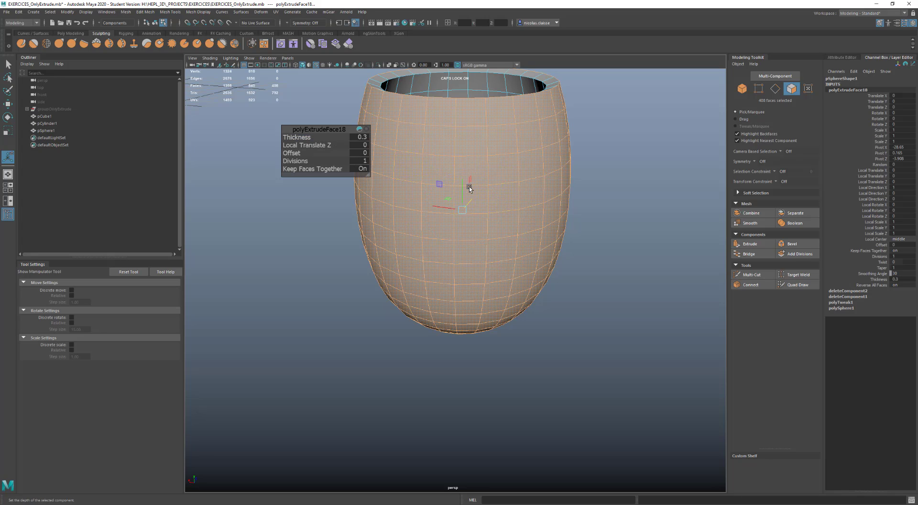
Snap the wall extrusion's pivot up to the rim of the opening, at Y about 3.34
{"action": "key", "text": "d"}
{"action": "key", "text": "v"}
{"action": "left_click_drag", "start_coordinate": [465, 190], "coordinate": [542, 80]}
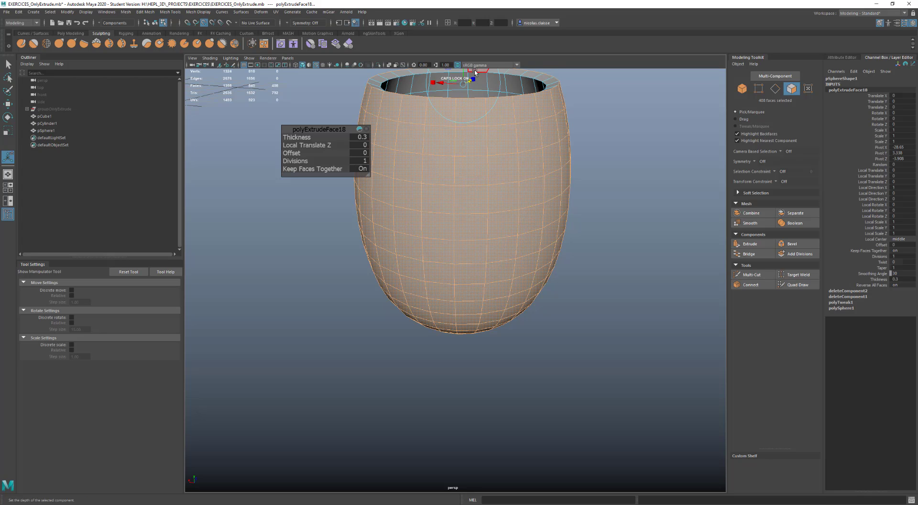
{"action": "left_click", "coordinate": [464, 72]}
{"action": "left_click", "coordinate": [502, 78]}
{"action": "left_click", "coordinate": [469, 72]}
{"action": "left_click", "coordinate": [535, 82]}
{"action": "left_click_drag", "start_coordinate": [486, 125], "coordinate": [494, 185], "text": "alt"}
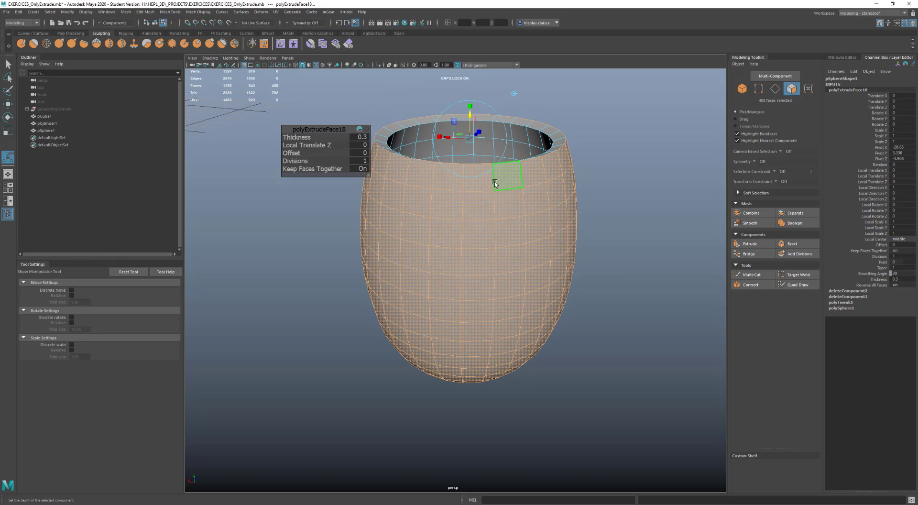
Level the rim by selecting its outer vertex loop and lowering it to Y about 3.34
{"action": "key", "text": "F8"}
{"action": "key", "text": "q"}
{"action": "right_click", "coordinate": [560, 133]}
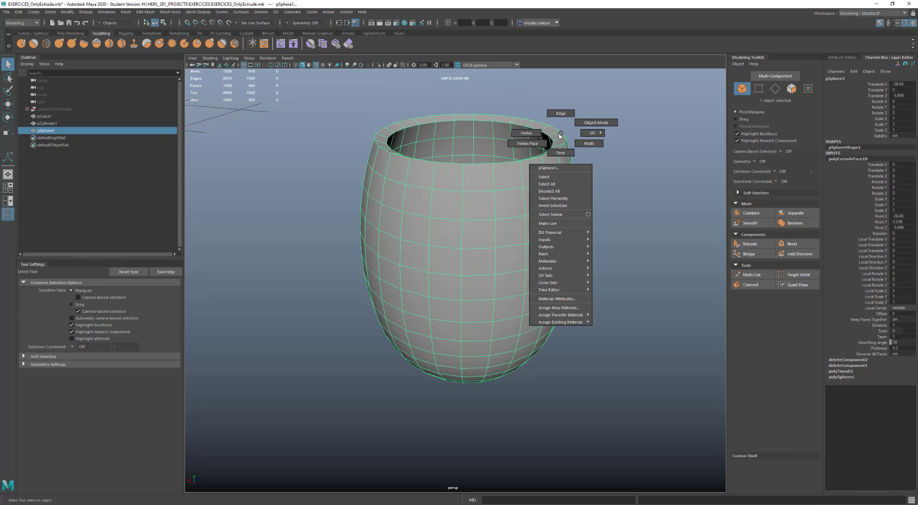
{"action": "right_click_drag", "start_coordinate": [560, 134], "coordinate": [557, 133]}
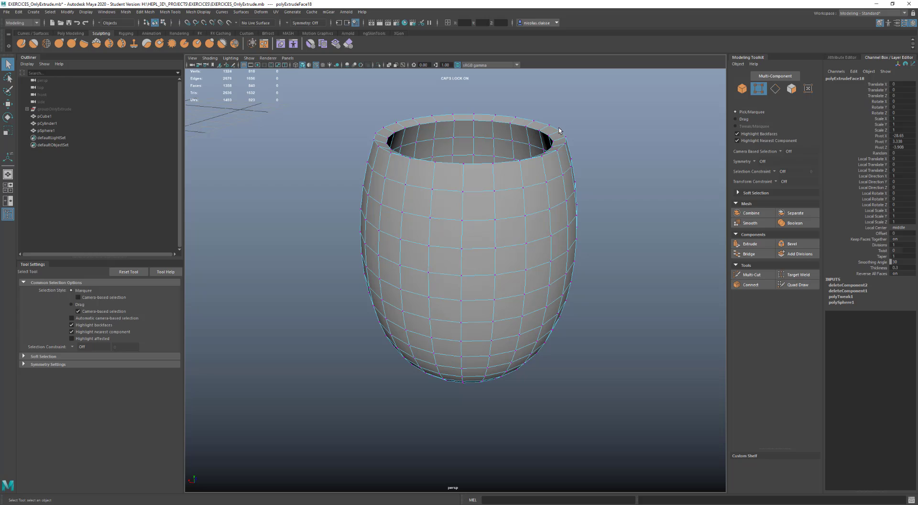
{"action": "double_click", "coordinate": [548, 125]}
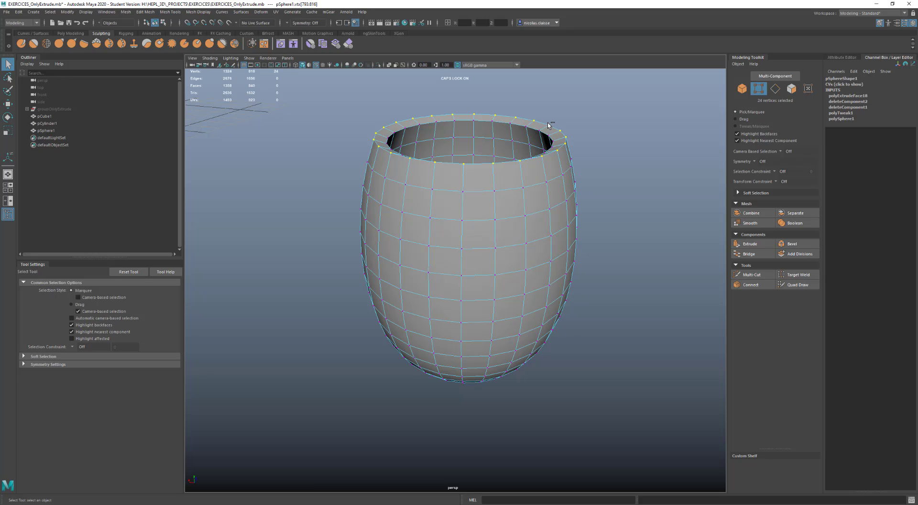
{"action": "key", "text": "w"}
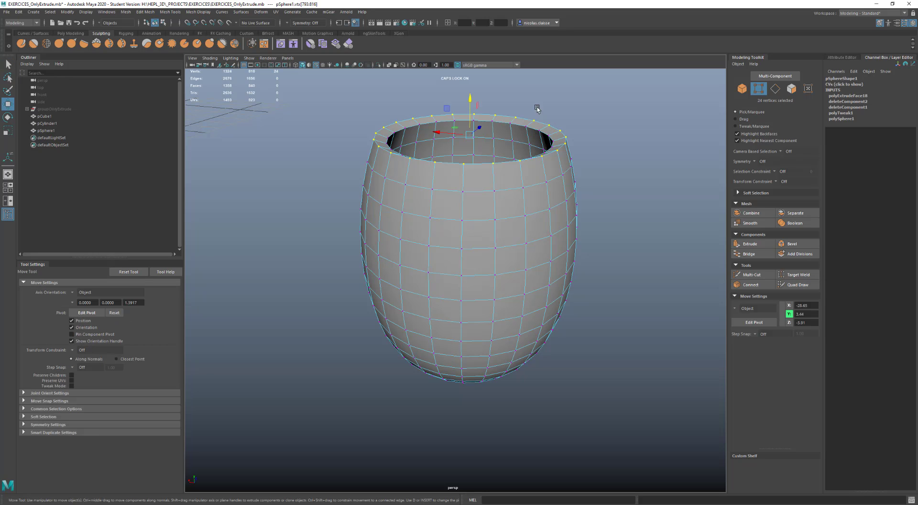
{"action": "left_click_drag", "start_coordinate": [470, 100], "coordinate": [470, 104]}
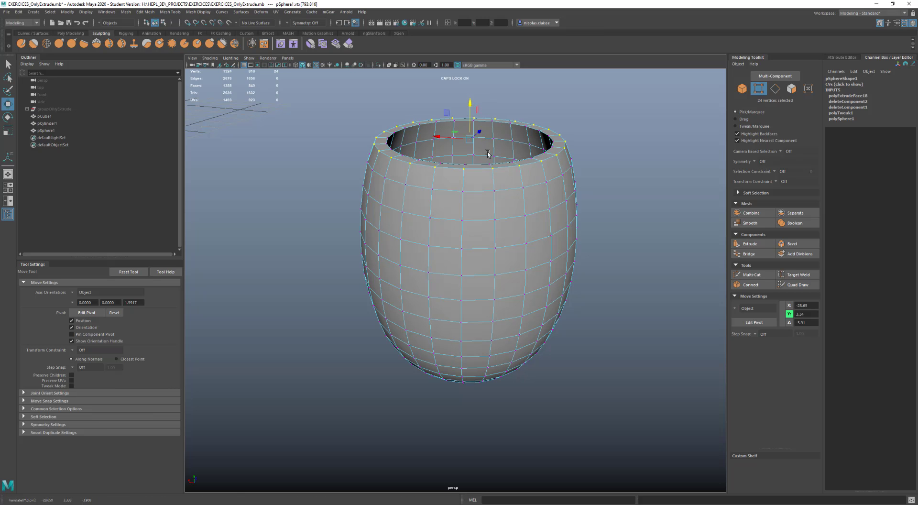
Extrude the ring of 24 faces around the shell's bottom pole and flatten them by setting Scale Y to 0
{"action": "left_click_drag", "start_coordinate": [495, 204], "coordinate": [475, 285], "text": "alt"}
{"action": "scroll", "coordinate": [501, 242], "scroll_direction": "down", "scroll_amount": 3}
{"action": "right_click", "coordinate": [475, 286]}
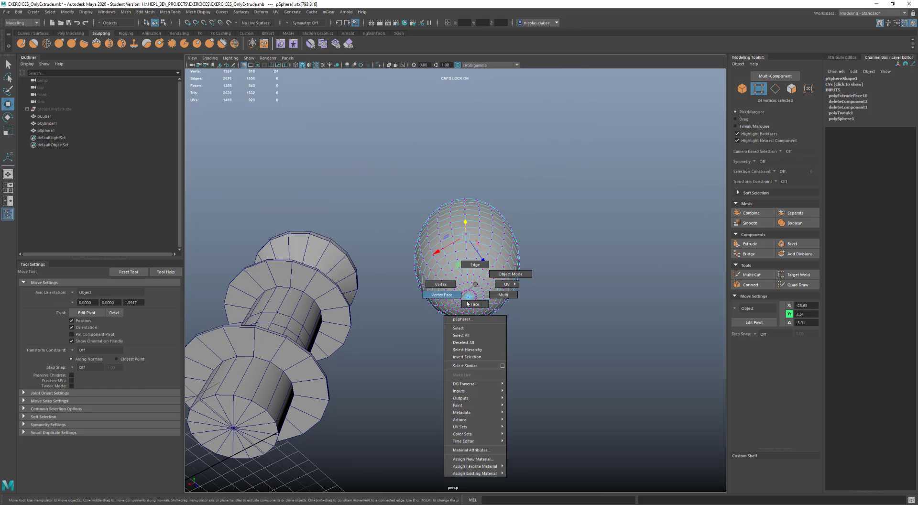
{"action": "left_click", "coordinate": [471, 301]}
{"action": "left_click", "coordinate": [472, 297]}
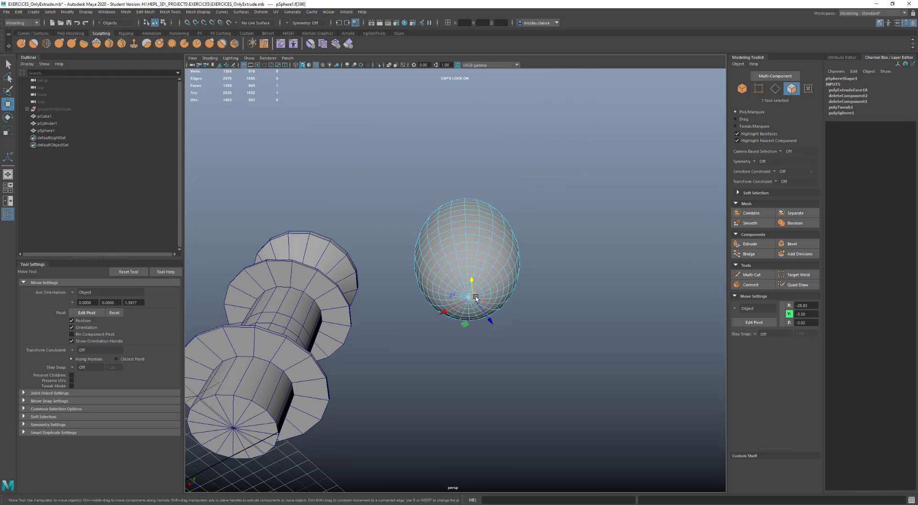
{"action": "scroll", "coordinate": [473, 296], "scroll_direction": "up", "scroll_amount": 3}
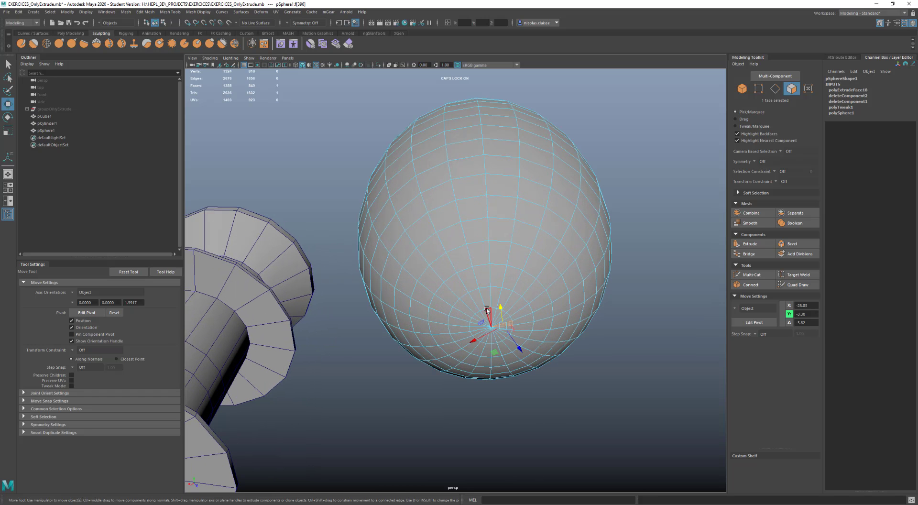
{"action": "left_click", "coordinate": [488, 313]}
{"action": "mouse_move", "coordinate": [488, 313]}
{"action": "left_mouse_down", "text": "shift"}
{"action": "mouse_move", "coordinate": [473, 325]}
{"action": "mouse_move", "coordinate": [482, 340]}
{"action": "mouse_move", "coordinate": [499, 317]}
{"action": "mouse_move", "coordinate": [493, 325]}
{"action": "left_mouse_up", "text": "shift"}
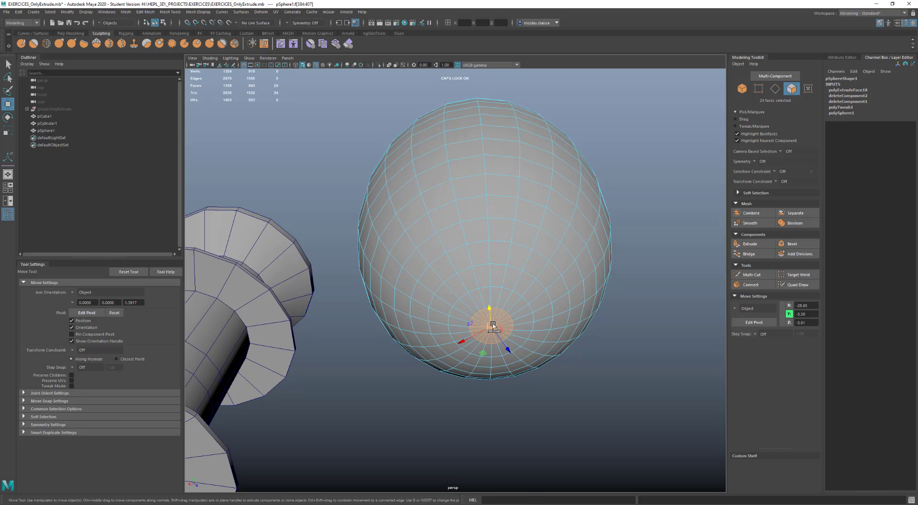
{"action": "right_click_drag", "start_coordinate": [493, 325], "coordinate": [491, 344], "text": "shift"}
{"action": "mouse_move", "coordinate": [490, 334]}
{"action": "left_mouse_down", "text": "alt"}
{"action": "mouse_move", "coordinate": [486, 297]}
{"action": "mouse_move", "coordinate": [479, 335]}
{"action": "mouse_move", "coordinate": [480, 327]}
{"action": "left_mouse_up", "text": "alt"}
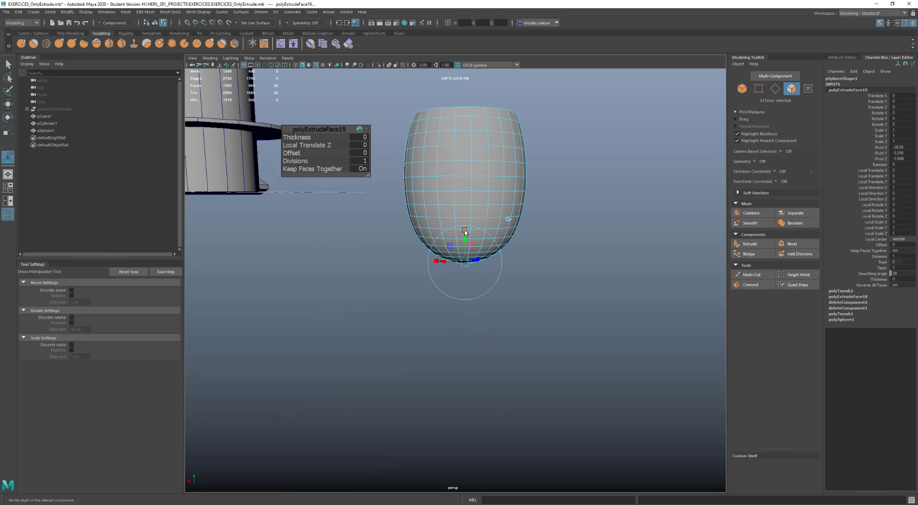
{"action": "left_click_drag", "start_coordinate": [464, 259], "coordinate": [458, 312]}
{"action": "left_click", "coordinate": [901, 137]}
{"action": "type", "text": "0"}
{"action": "key", "text": "Return"}
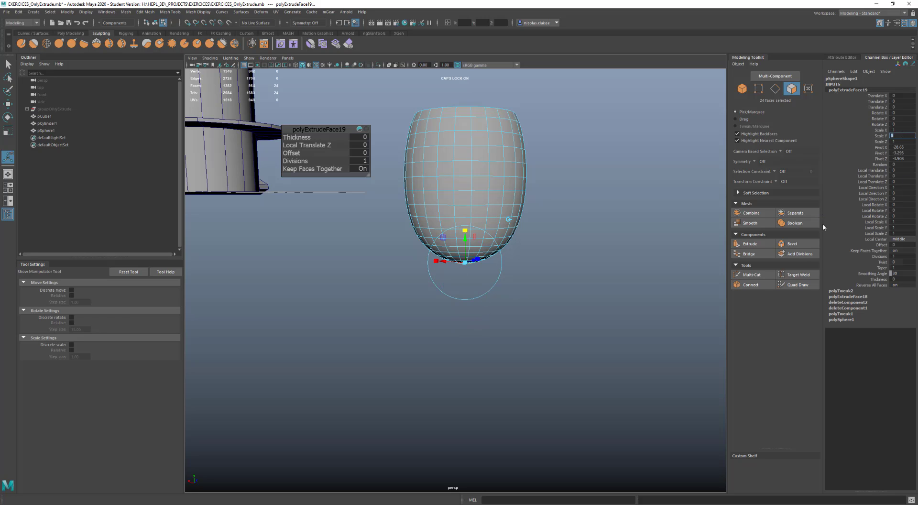
Pull the flattened bottom faces straight down into a long thin stem ending at Y about -10.8
{"action": "scroll", "coordinate": [479, 299], "scroll_direction": "up", "scroll_amount": 3}
{"action": "scroll", "coordinate": [463, 302], "scroll_direction": "up", "scroll_amount": 4}
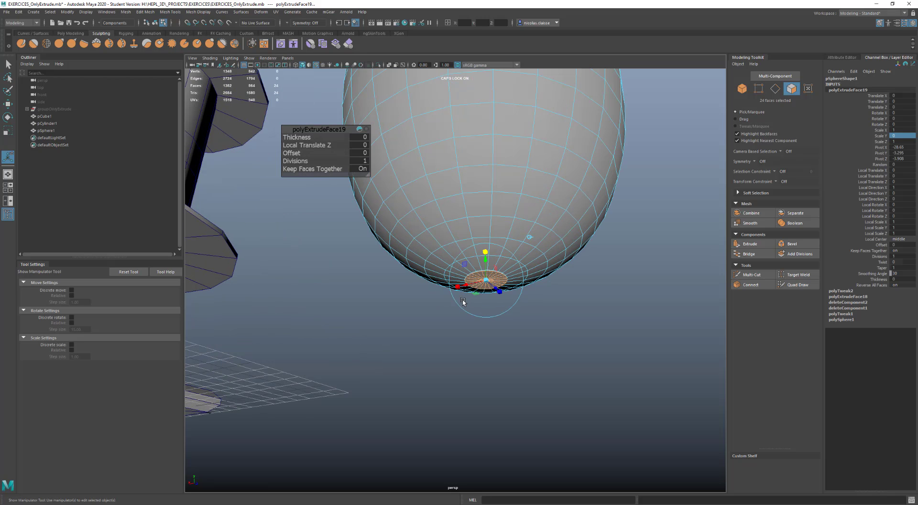
{"action": "scroll", "coordinate": [463, 302], "scroll_direction": "up", "scroll_amount": 3}
{"action": "scroll", "coordinate": [511, 273], "scroll_direction": "up", "scroll_amount": 3}
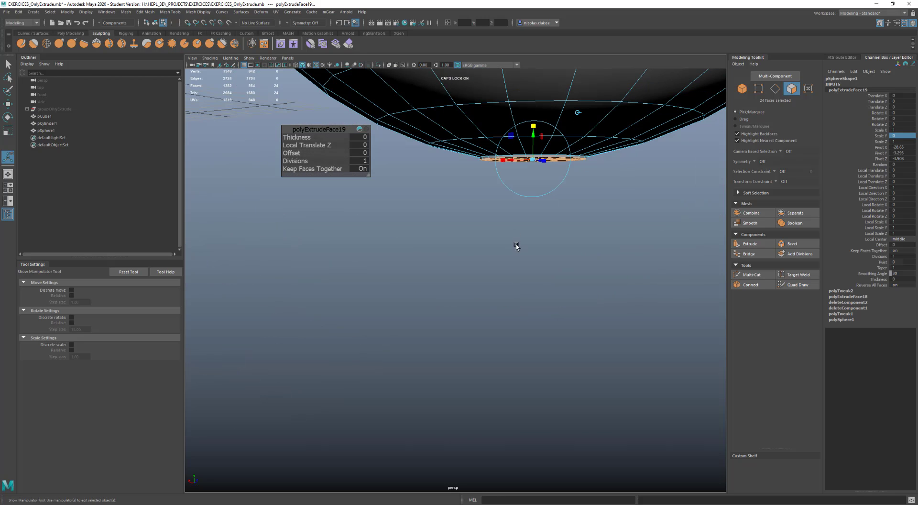
{"action": "scroll", "coordinate": [514, 267], "scroll_direction": "up", "scroll_amount": 3}
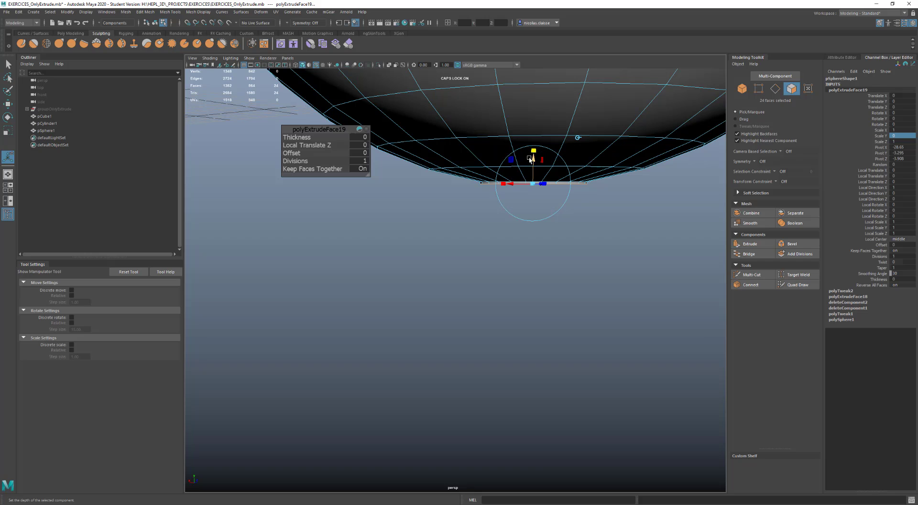
{"action": "left_click_drag", "start_coordinate": [533, 161], "coordinate": [475, 447]}
{"action": "left_click", "coordinate": [537, 197]}
Extrude the stem's bottom faces with thickness 0.3 and offset -0.3 to start the flare of the foot
{"action": "key", "text": "ctrl+e"}
{"action": "left_click_drag", "start_coordinate": [488, 398], "coordinate": [500, 277], "text": "alt"}
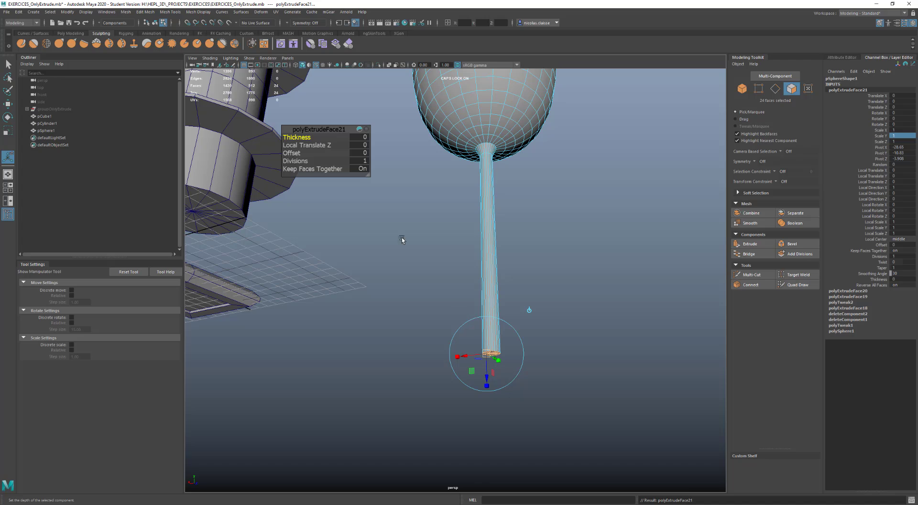
{"action": "middle_click_drag", "start_coordinate": [293, 137], "coordinate": [293, 152]}
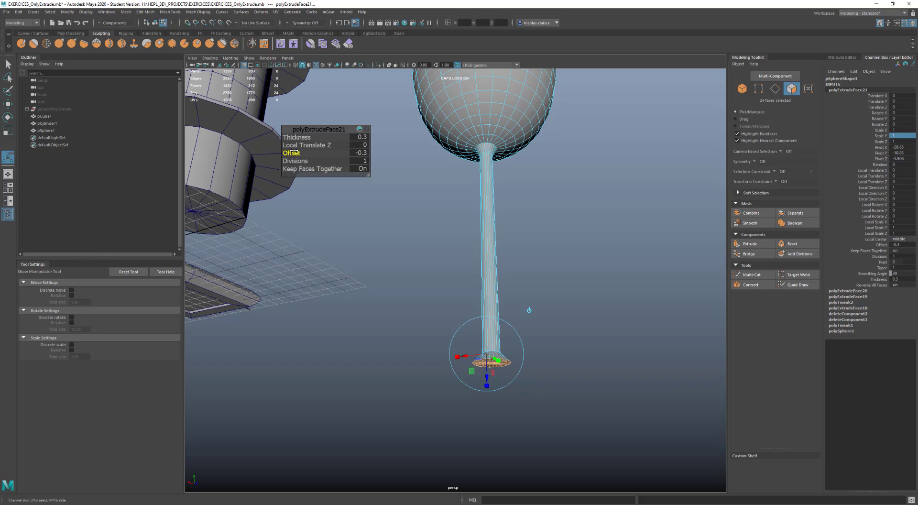
Extrude the flared end again with thickness 0.5 and offset -1.9 to form a wide round foot
{"action": "key", "text": "ctrl+e"}
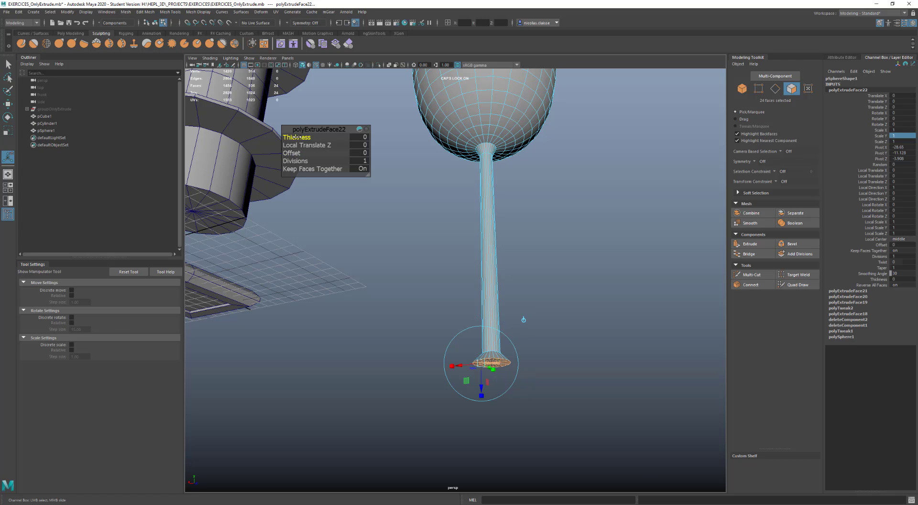
{"action": "mouse_move", "coordinate": [295, 138]}
{"action": "middle_mouse_down"}
{"action": "mouse_move", "coordinate": [281, 149]}
{"action": "mouse_move", "coordinate": [296, 152]}
{"action": "mouse_move", "coordinate": [287, 152]}
{"action": "middle_mouse_up"}
{"action": "left_click", "coordinate": [292, 152]}
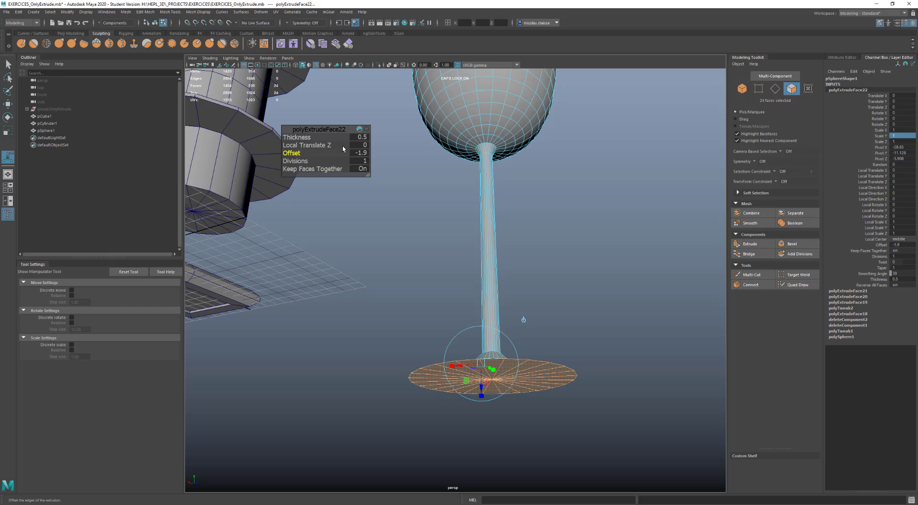
Extrude the foot's underside faces with a thickness of 0.2 to give the disc a straight rim
{"action": "mouse_move", "coordinate": [373, 159]}
{"action": "left_mouse_down", "text": "alt"}
{"action": "mouse_move", "coordinate": [379, 180]}
{"action": "mouse_move", "coordinate": [371, 167]}
{"action": "left_mouse_up", "text": "alt"}
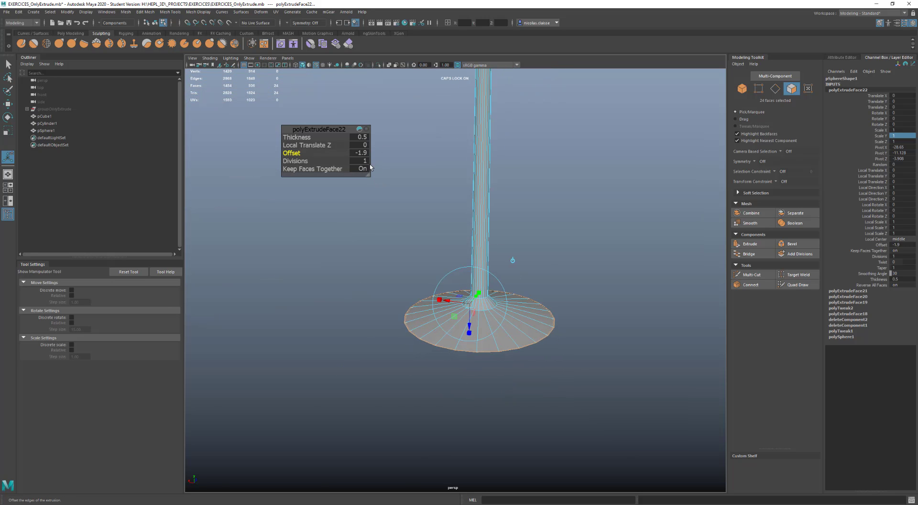
{"action": "key", "text": "ctrl+e"}
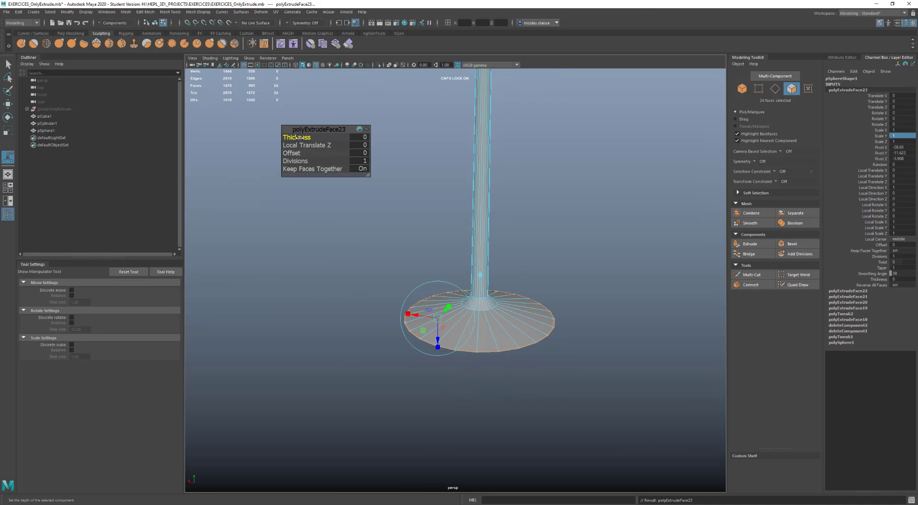
{"action": "middle_click_drag", "start_coordinate": [297, 137], "coordinate": [298, 137]}
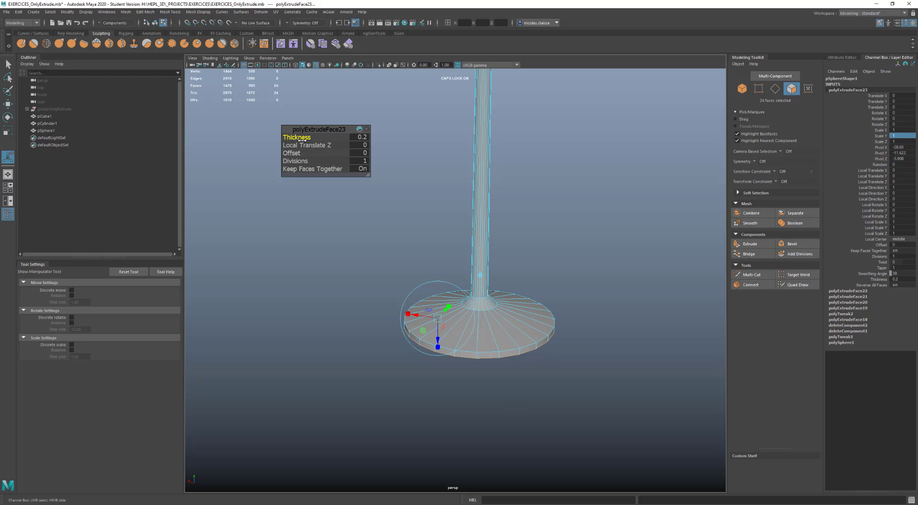
Extrude the underside of the foot again with an offset of 0.3 to inset a border
{"action": "key", "text": "ctrl+e"}
{"action": "scroll", "coordinate": [340, 202], "scroll_direction": "down", "scroll_amount": 3}
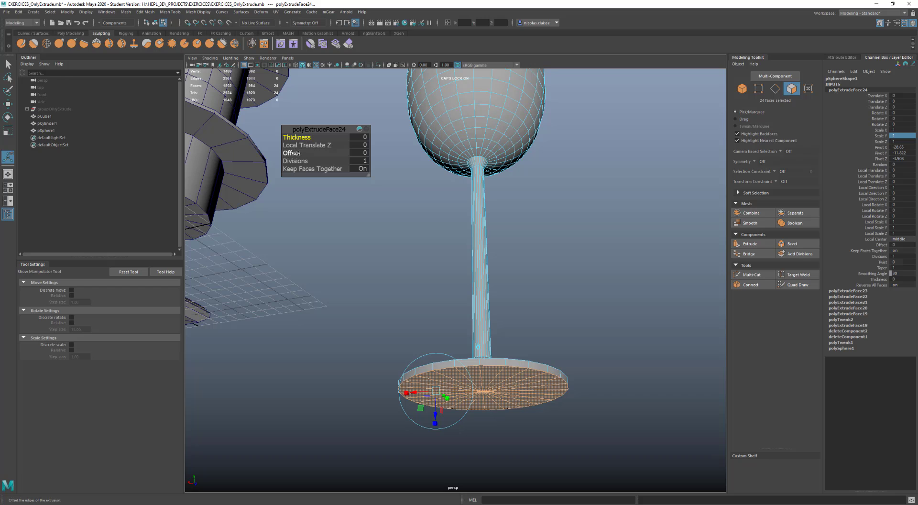
{"action": "left_click", "coordinate": [291, 153]}
{"action": "middle_click_drag", "start_coordinate": [291, 153], "coordinate": [292, 153]}
Extrude the inset underside faces with offset 1.7 and thickness -0.3 to hollow the foot, and return to object selection
{"action": "key", "text": "ctrl+e"}
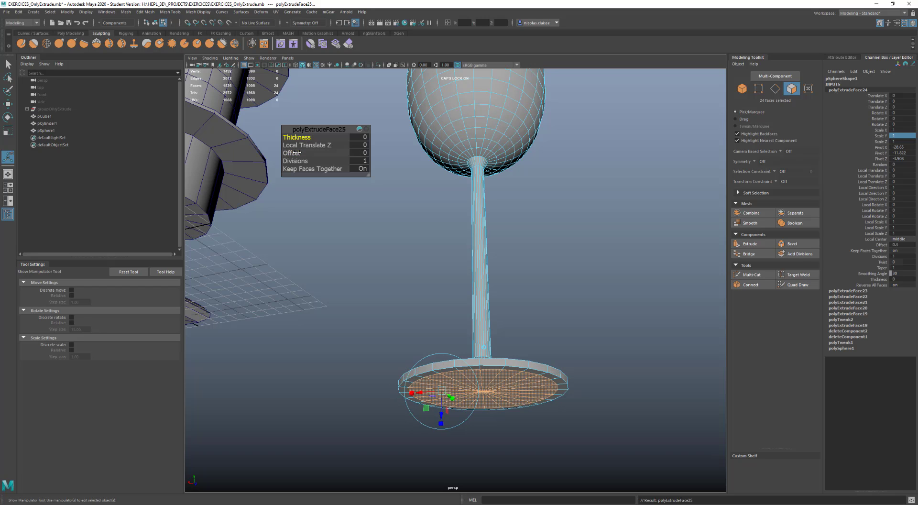
{"action": "mouse_move", "coordinate": [293, 153]}
{"action": "middle_mouse_down"}
{"action": "mouse_move", "coordinate": [301, 152]}
{"action": "mouse_move", "coordinate": [296, 138]}
{"action": "middle_mouse_up"}
{"action": "left_click", "coordinate": [297, 138]}
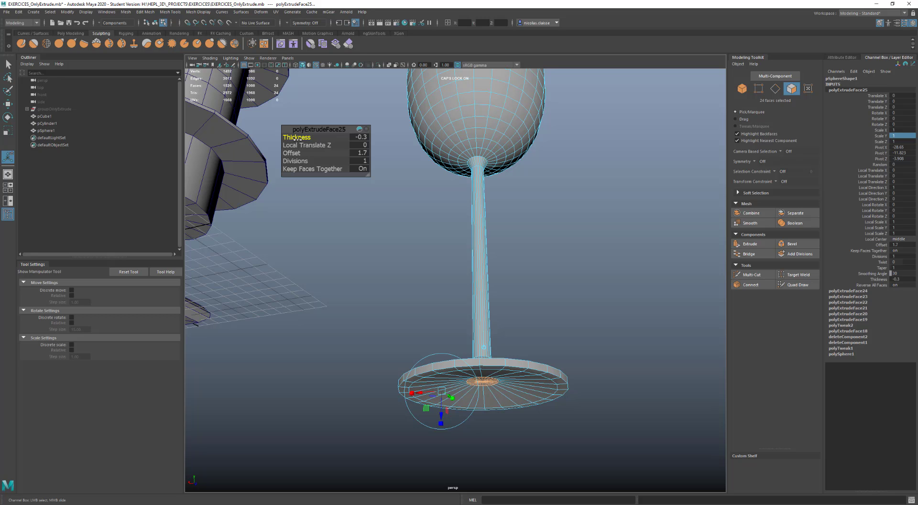
{"action": "left_click_drag", "start_coordinate": [394, 197], "coordinate": [396, 202], "text": "alt"}
{"action": "key", "text": "F8"}
{"action": "key", "text": "q"}
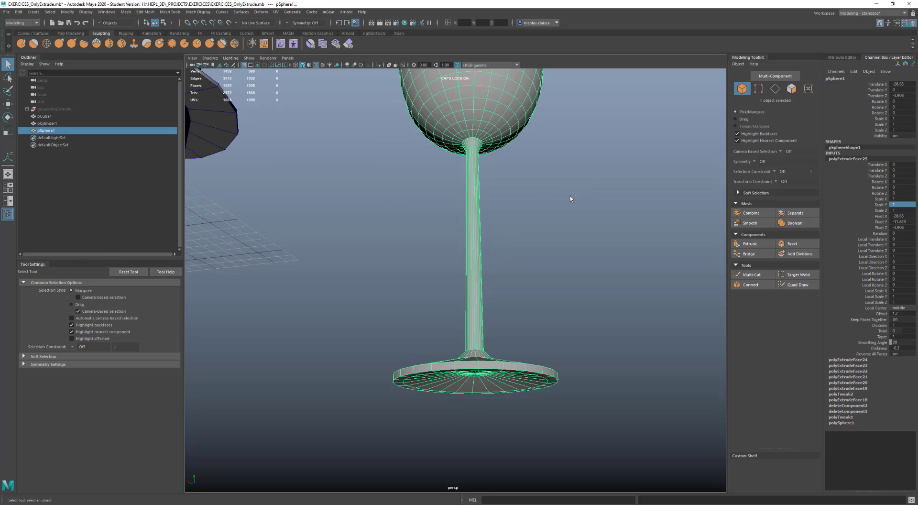
Delete the finished glass's construction history
{"action": "left_click_drag", "start_coordinate": [569, 197], "coordinate": [518, 234], "text": "alt"}
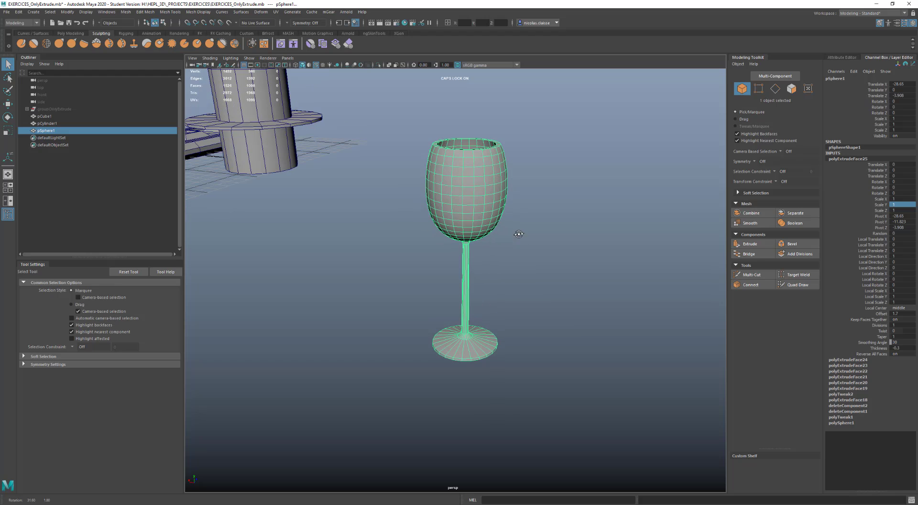
{"action": "left_click", "coordinate": [464, 190]}
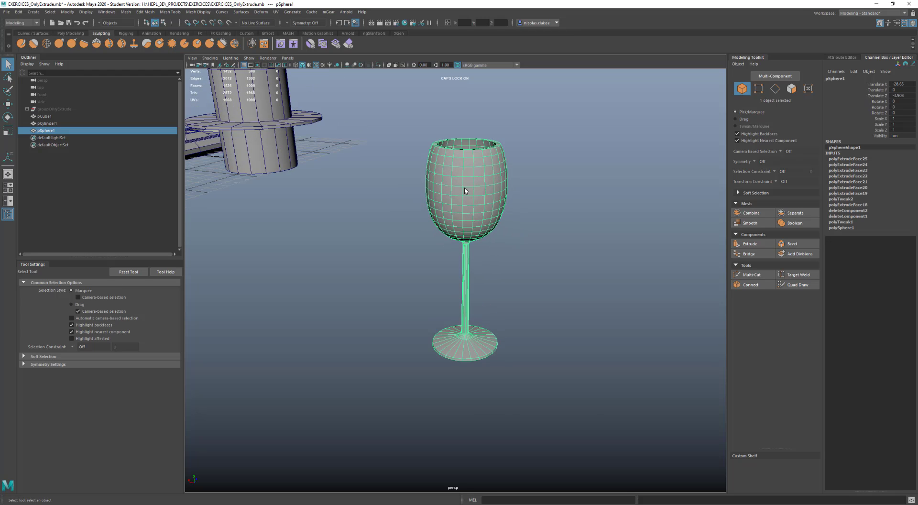
{"action": "key", "text": "alt+shift+d"}
Move the glass's pivot down to the base of the foot at about Y -11.8 and bake the pivot
{"action": "key", "text": "w"}
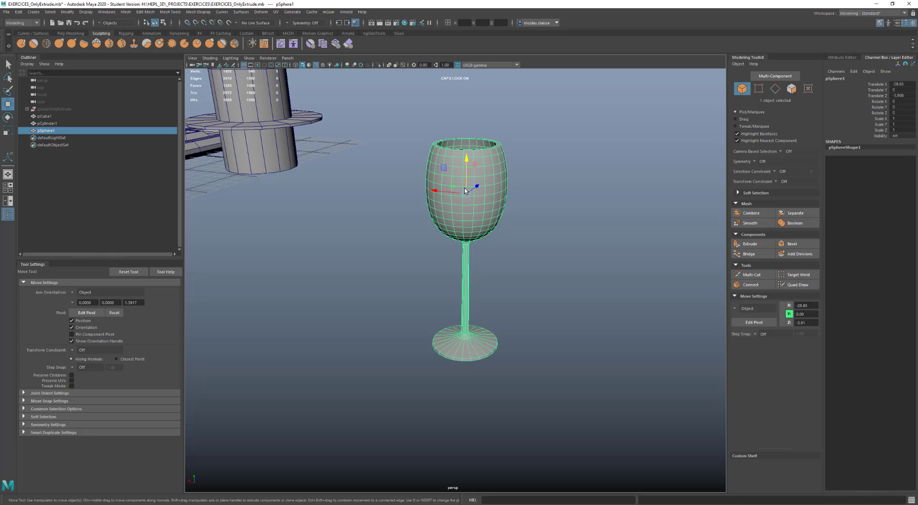
{"action": "key", "text": "d"}
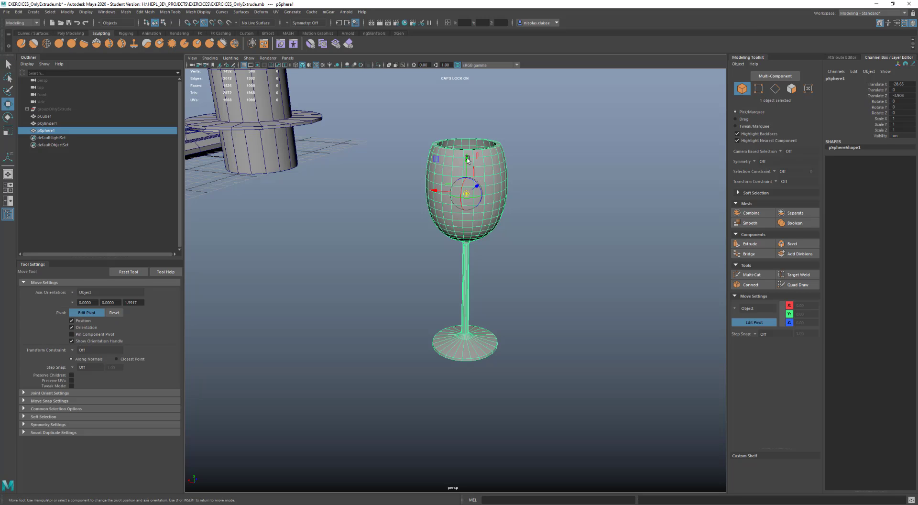
{"action": "left_click_drag", "start_coordinate": [468, 158], "coordinate": [480, 345]}
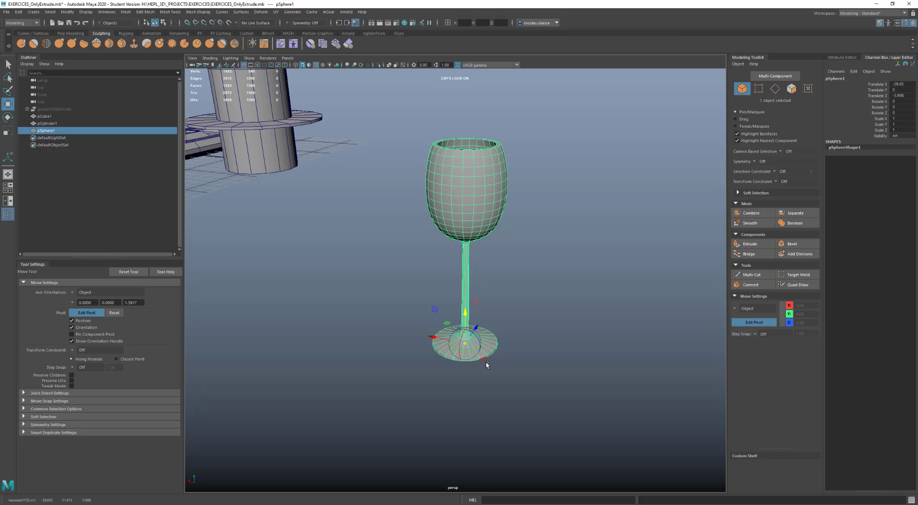
{"action": "key", "text": "d"}
{"action": "left_click", "coordinate": [67, 12]}
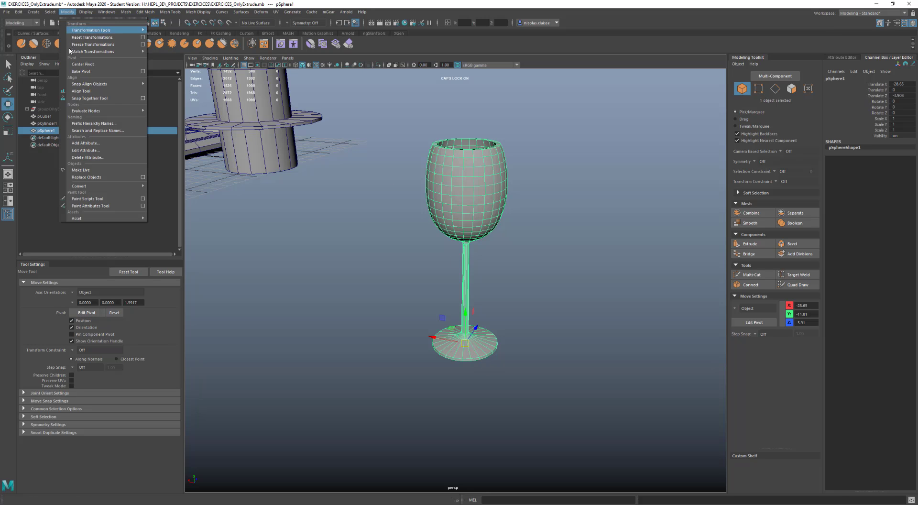
{"action": "left_click", "coordinate": [86, 75]}
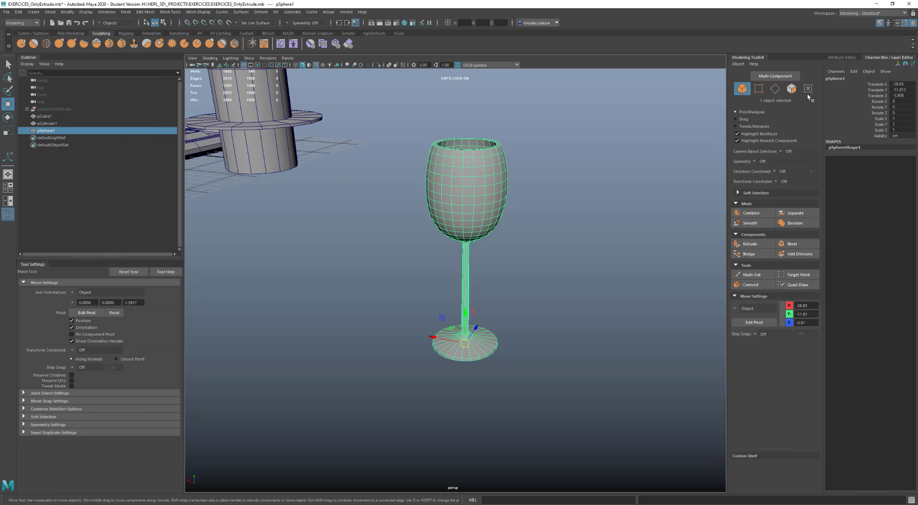
Set the glass's Translate Y to 0 so it stands on the grid
{"action": "double_click", "coordinate": [893, 89]}
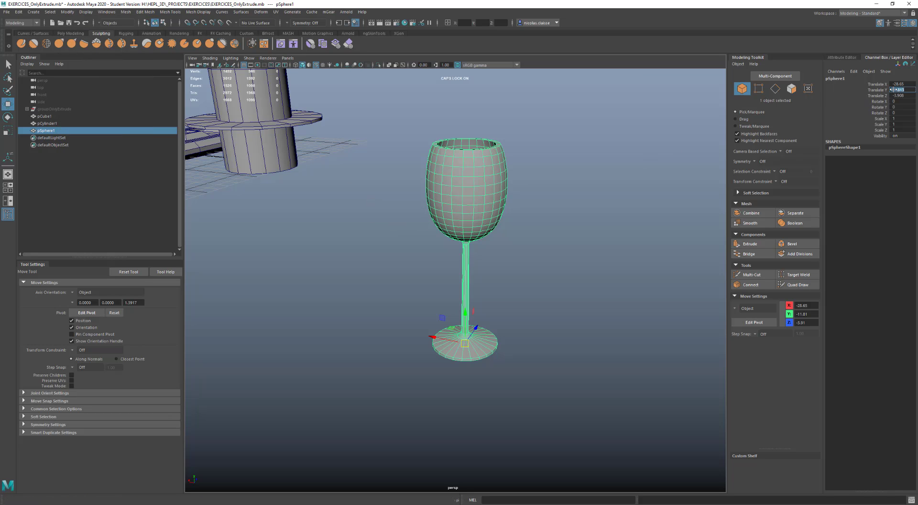
{"action": "type", "text": "0"}
{"action": "key", "text": "Return"}
{"action": "scroll", "coordinate": [572, 174], "scroll_direction": "down", "scroll_amount": 5}
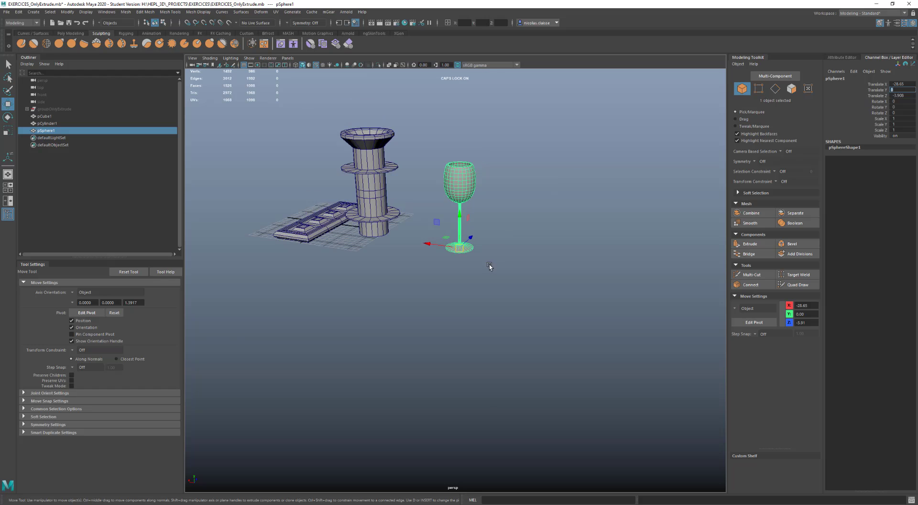
{"action": "left_click_drag", "start_coordinate": [490, 267], "coordinate": [453, 280], "text": "alt"}
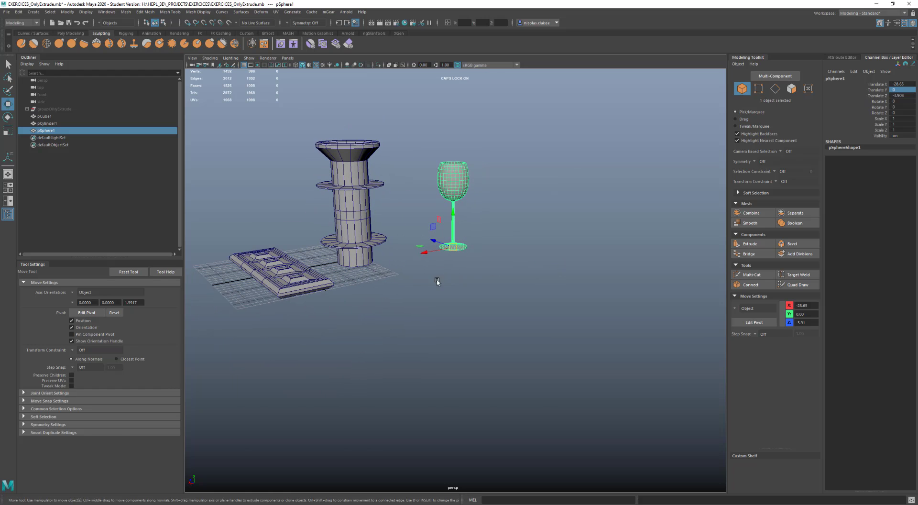
{"action": "middle_click_drag", "start_coordinate": [436, 281], "coordinate": [463, 274], "text": "alt"}
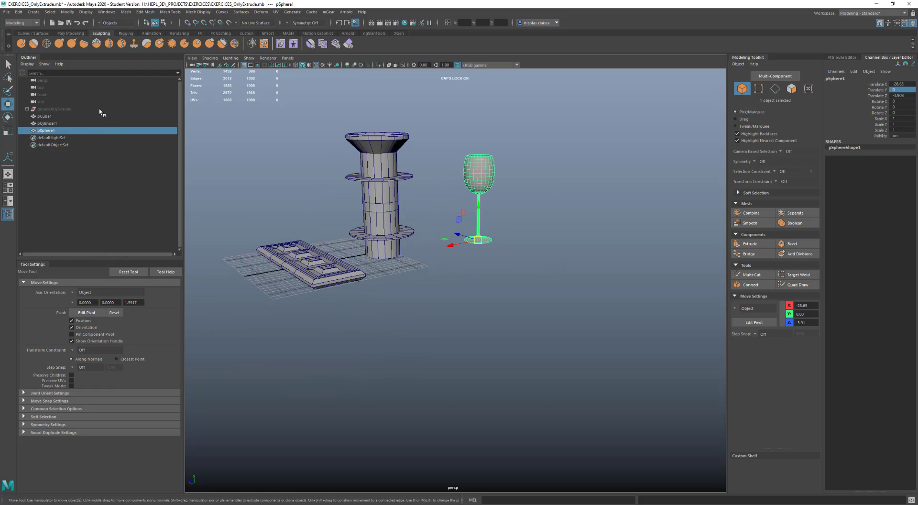
Show the hidden groupOnlyExtrude models beside the new objects and clear the selection
{"action": "left_click", "coordinate": [53, 109]}
{"action": "key", "text": "shift+h"}
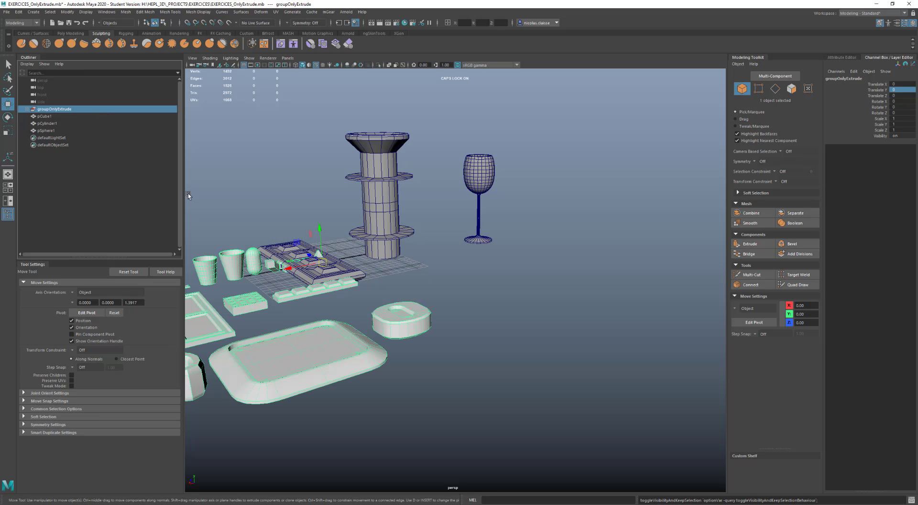
{"action": "scroll", "coordinate": [301, 292], "scroll_direction": "up", "scroll_amount": 2}
{"action": "scroll", "coordinate": [373, 284], "scroll_direction": "down", "scroll_amount": 1}
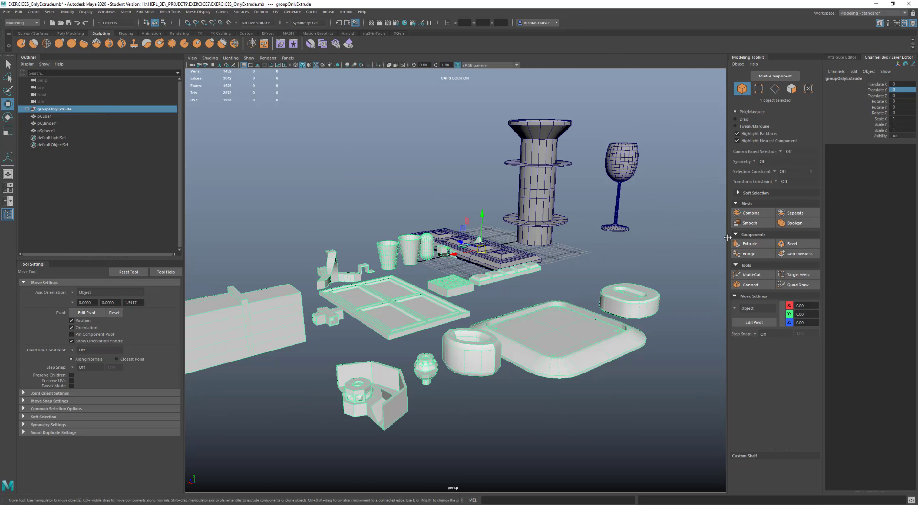
{"action": "left_click_drag", "start_coordinate": [619, 258], "coordinate": [371, 304], "text": "alt"}
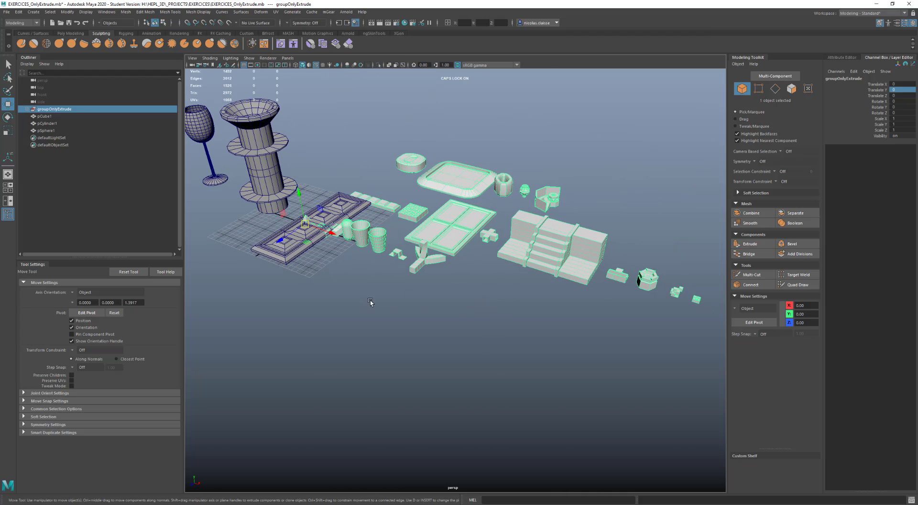
{"action": "left_click", "coordinate": [566, 261]}
{"action": "left_click", "coordinate": [431, 410]}
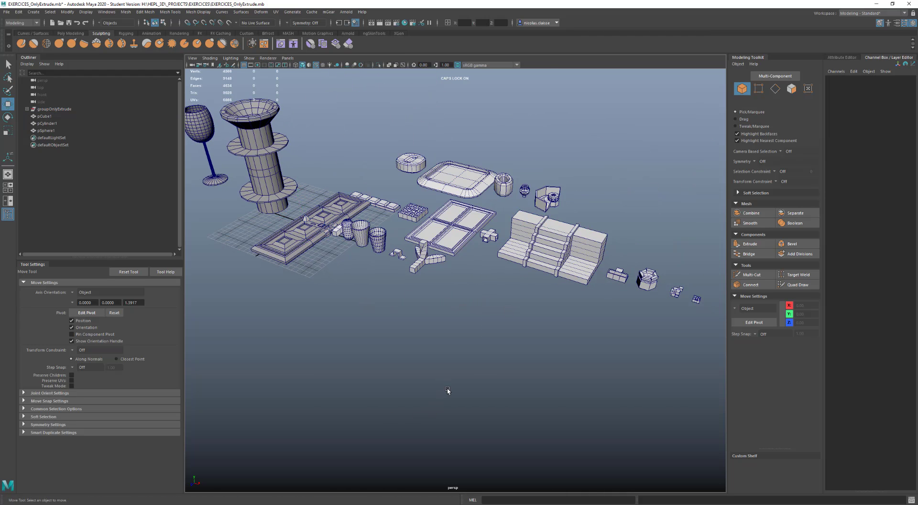
Create an upright box about 8 wide and 8.4 high in front of the models, with 5 height subdivisions
{"action": "right_click_drag", "start_coordinate": [447, 361], "coordinate": [449, 383], "text": "shift"}
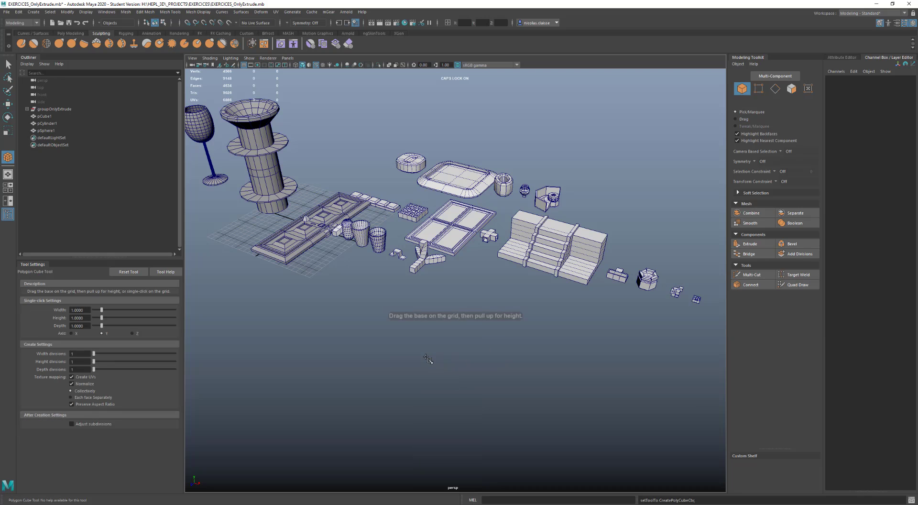
{"action": "left_click_drag", "start_coordinate": [428, 355], "coordinate": [536, 274]}
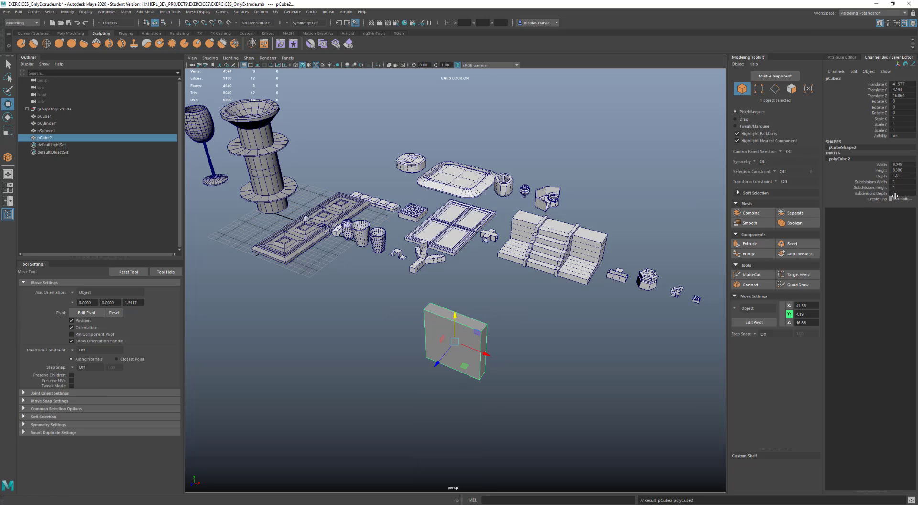
{"action": "left_click", "coordinate": [860, 187]}
{"action": "middle_click_drag", "start_coordinate": [527, 264], "coordinate": [542, 262]}
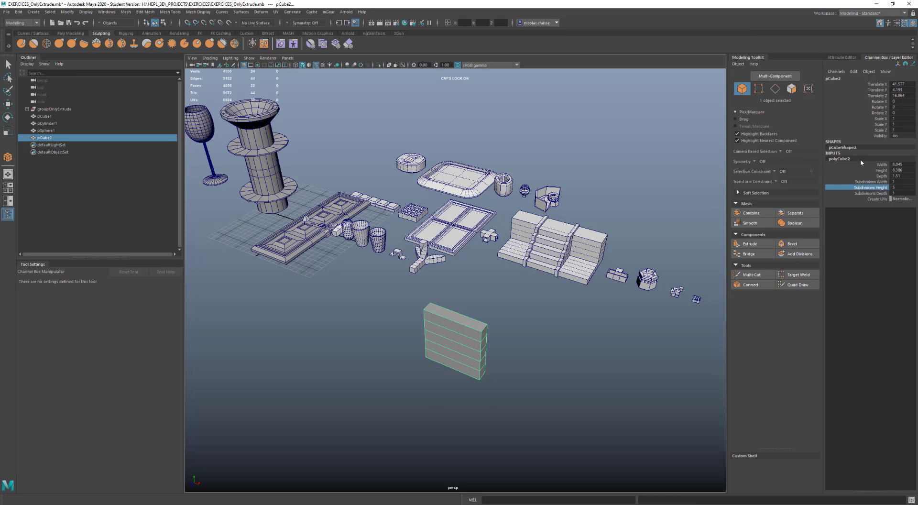
Set the new box's width to 8, height to 8 and depth to 2
{"action": "left_click", "coordinate": [899, 165]}
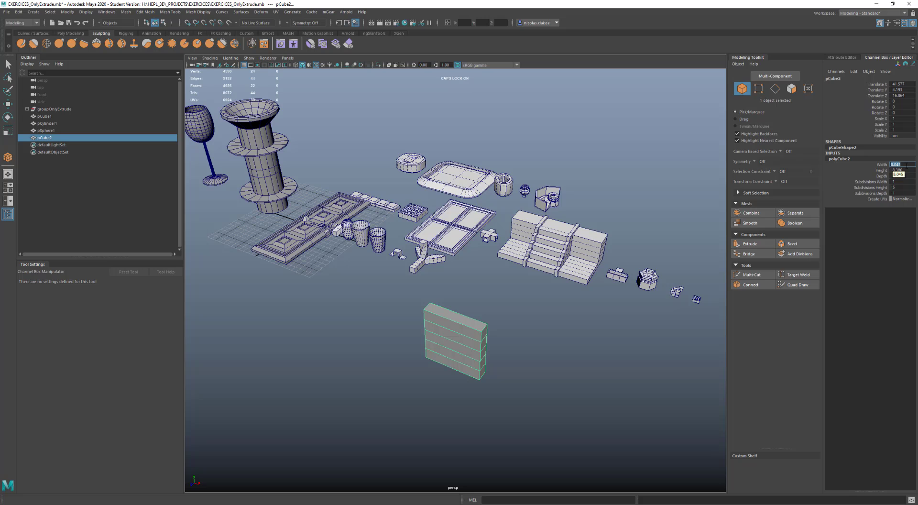
{"action": "type", "text": "8"}
{"action": "left_click", "coordinate": [906, 171]}
{"action": "type", "text": "8"}
{"action": "left_click", "coordinate": [905, 176]}
{"action": "type", "text": "2"}
{"action": "key", "text": "Return"}
Set the new box's Translate Y to 4 so its base rests on the grid
{"action": "left_click_drag", "start_coordinate": [416, 379], "coordinate": [493, 379], "text": "alt"}
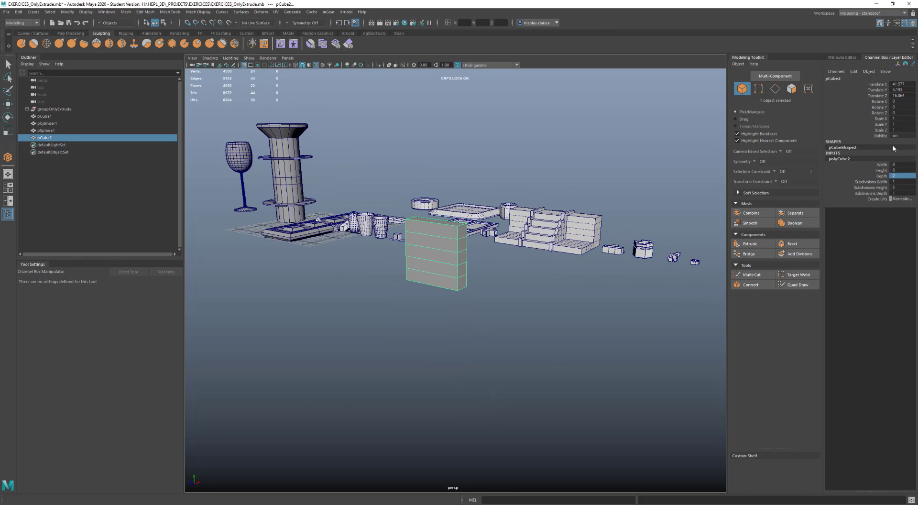
{"action": "left_click", "coordinate": [901, 90]}
{"action": "type", "text": "4"}
{"action": "key", "text": "Return"}
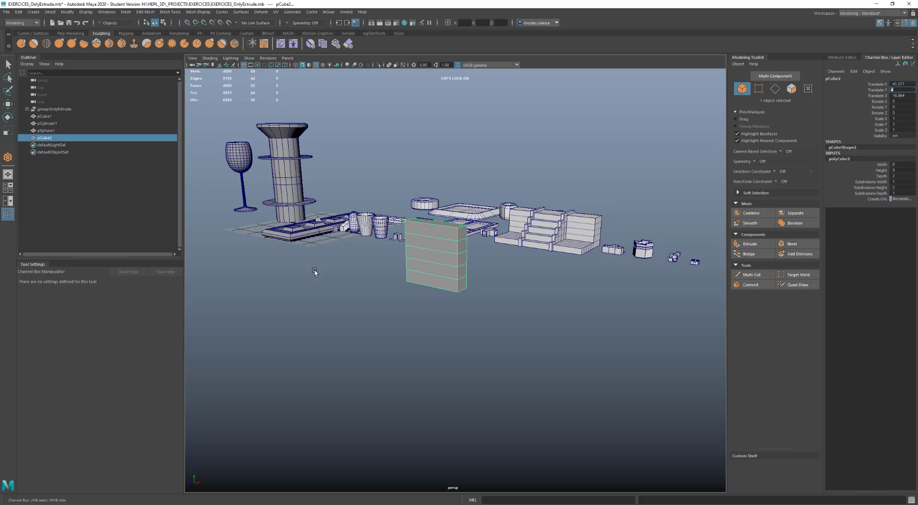
Extrude the lowest front face of the box with a thickness of 8 to form the first stair step
{"action": "right_click_drag", "start_coordinate": [428, 280], "coordinate": [434, 306]}
{"action": "key", "text": "w"}
{"action": "left_click", "coordinate": [437, 285]}
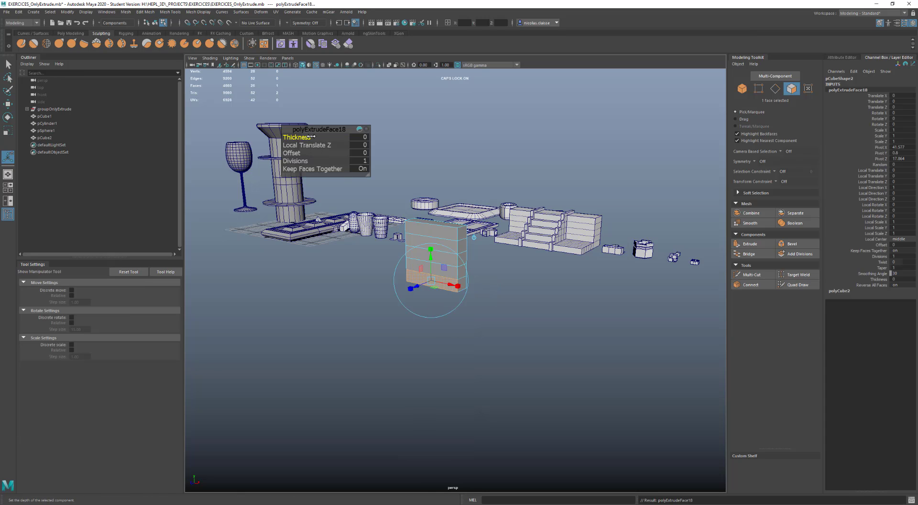
{"action": "left_click", "coordinate": [354, 138]}
{"action": "type", "text": "8"}
{"action": "key", "text": "Return"}
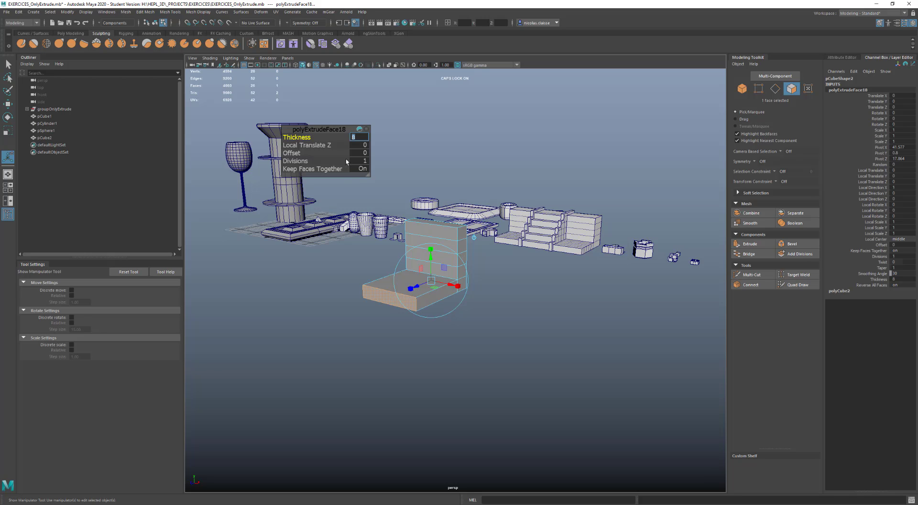
Extrude the second front face from the bottom with a thickness of 6 for the second stair step
{"action": "left_click", "coordinate": [413, 267]}
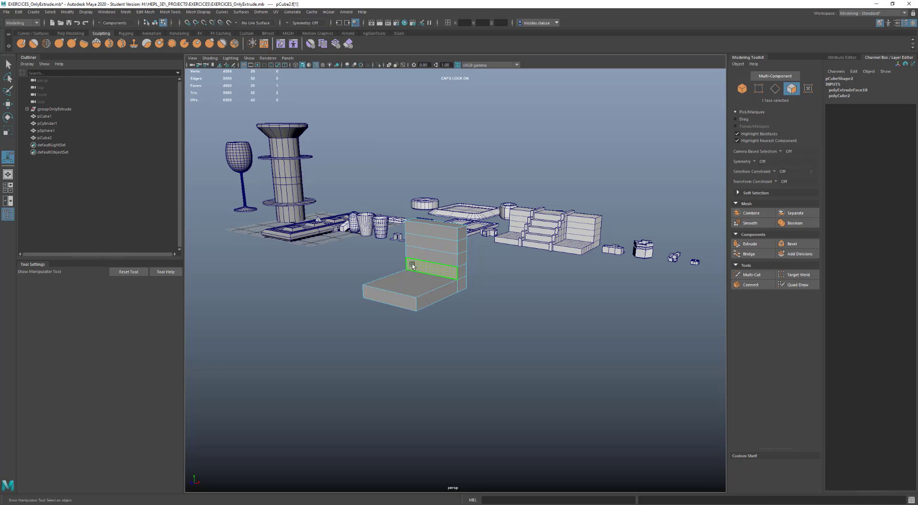
{"action": "key", "text": "ctrl+e"}
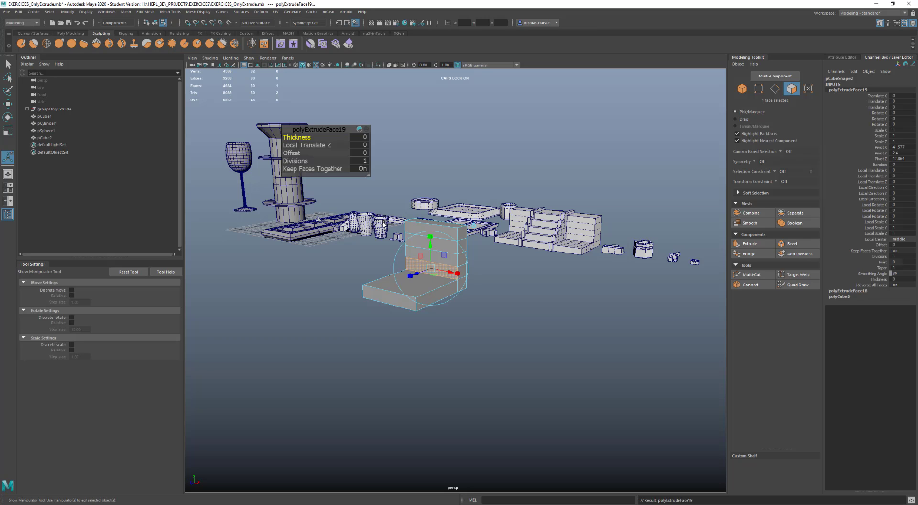
{"action": "left_click", "coordinate": [360, 138]}
{"action": "type", "text": "6"}
{"action": "key", "text": "Return"}
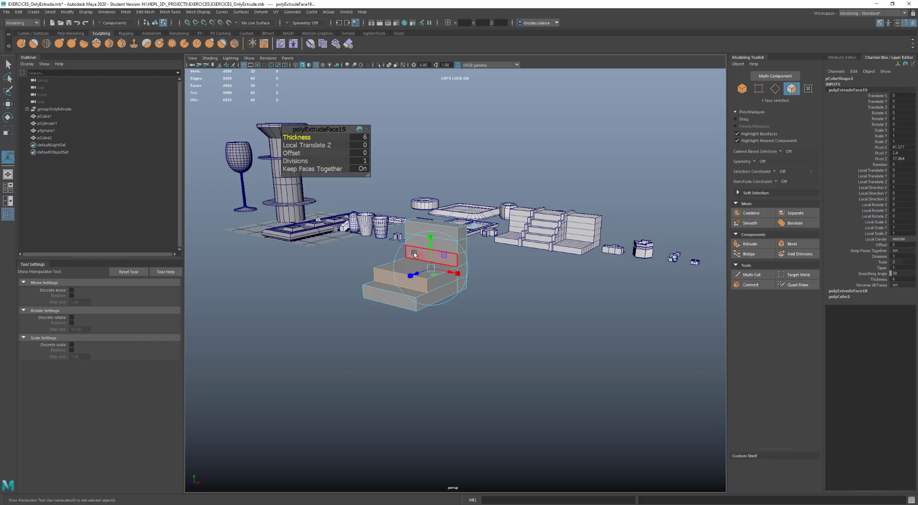
Extrude the middle front face of the box with a thickness of 4 for the third stair step
{"action": "left_click", "coordinate": [414, 254]}
{"action": "key", "text": "ctrl+e"}
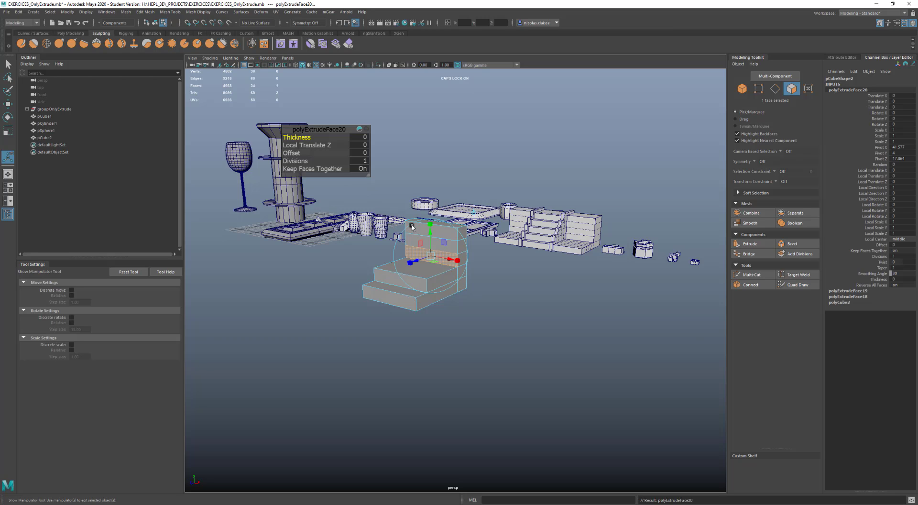
{"action": "left_click", "coordinate": [357, 137]}
{"action": "type", "text": "4"}
{"action": "key", "text": "Return"}
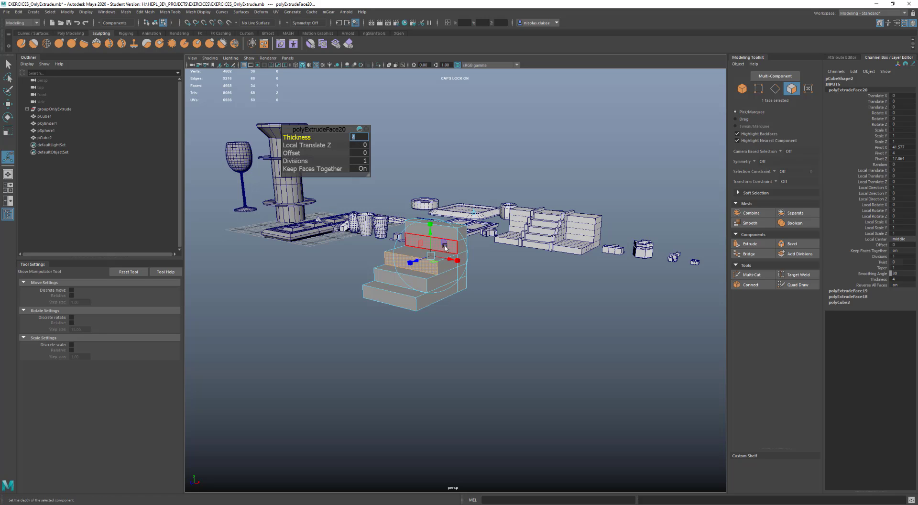
Extrude the second face from the top of the box with a thickness of 2 for the fourth stair step and return to object mode
{"action": "left_click", "coordinate": [410, 239]}
{"action": "key", "text": "ctrl+e"}
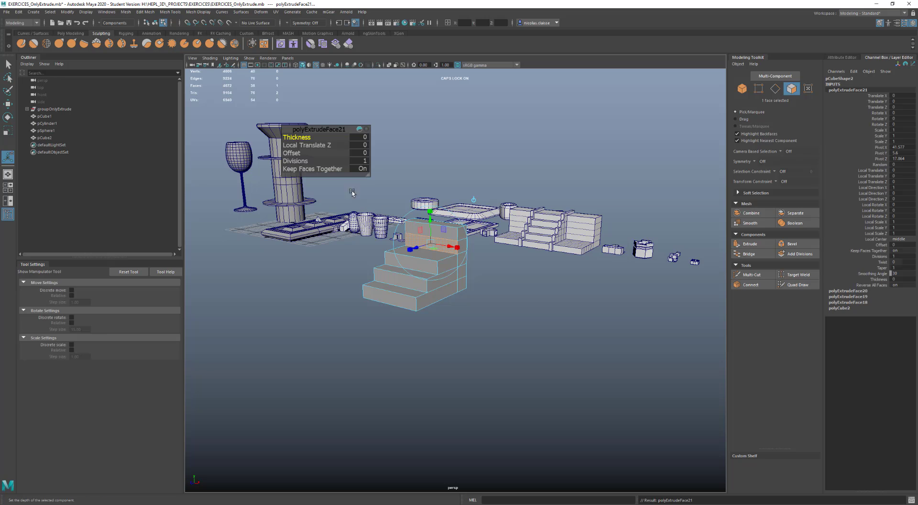
{"action": "left_click", "coordinate": [358, 137]}
{"action": "type", "text": "2"}
{"action": "key", "text": "Return"}
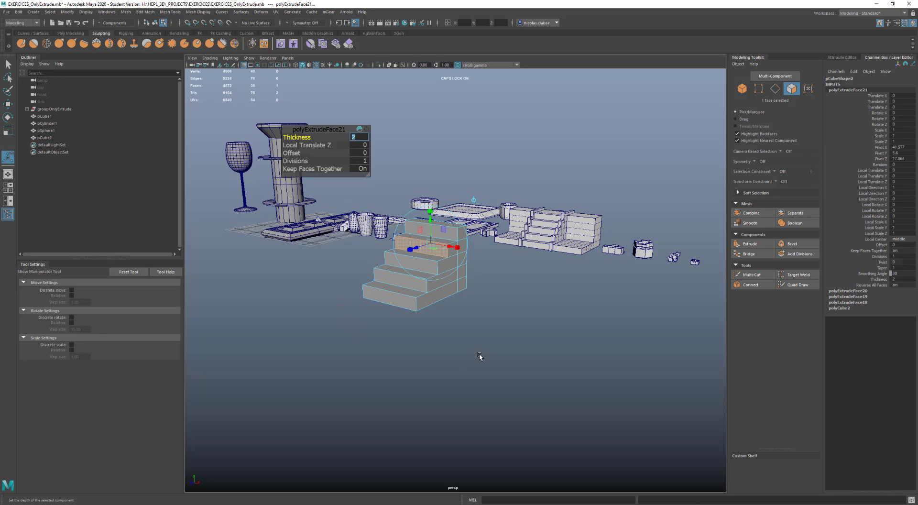
{"action": "left_click_drag", "start_coordinate": [480, 356], "coordinate": [412, 297], "text": "alt"}
{"action": "key", "text": "q"}
{"action": "key", "text": "F8"}
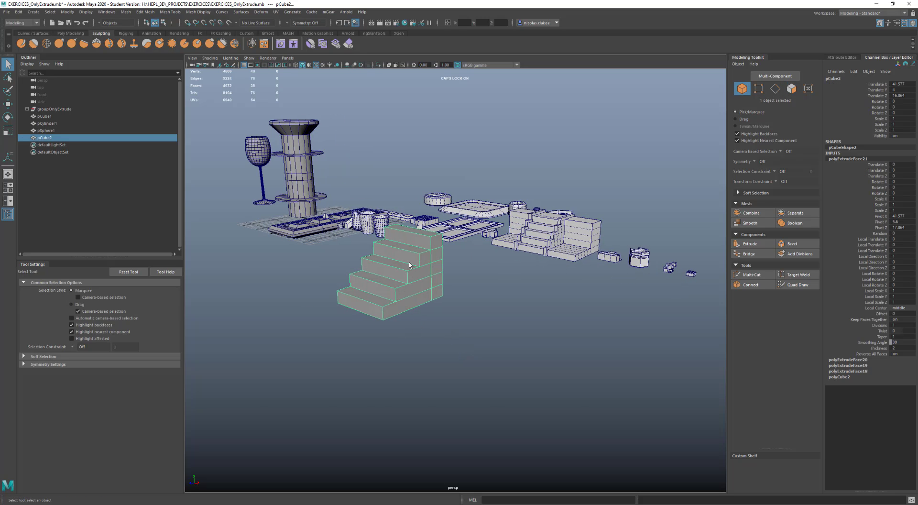
Try moving the middle riser face of the staircase freely and undo the move
{"action": "mouse_move", "coordinate": [391, 270]}
{"action": "right_mouse_down"}
{"action": "mouse_move", "coordinate": [366, 279]}
{"action": "mouse_move", "coordinate": [391, 288]}
{"action": "right_mouse_up"}
{"action": "left_click", "coordinate": [386, 277]}
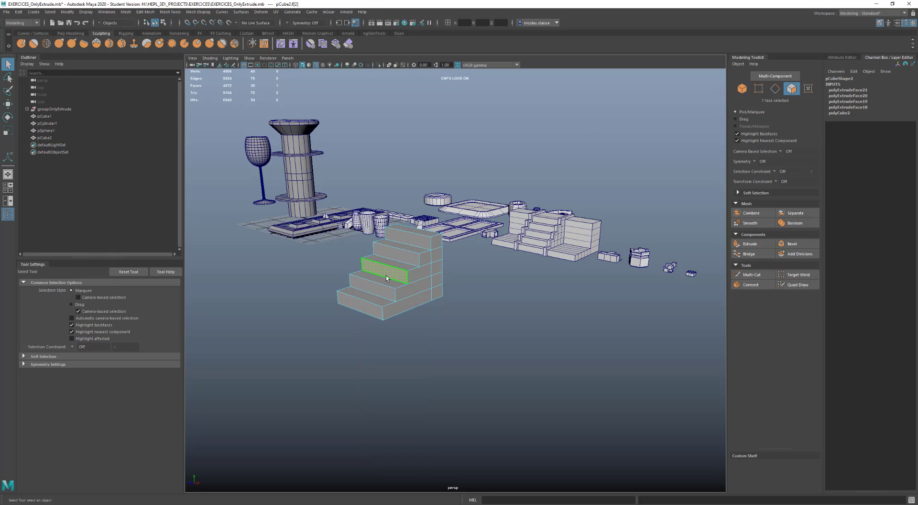
{"action": "key", "text": "w"}
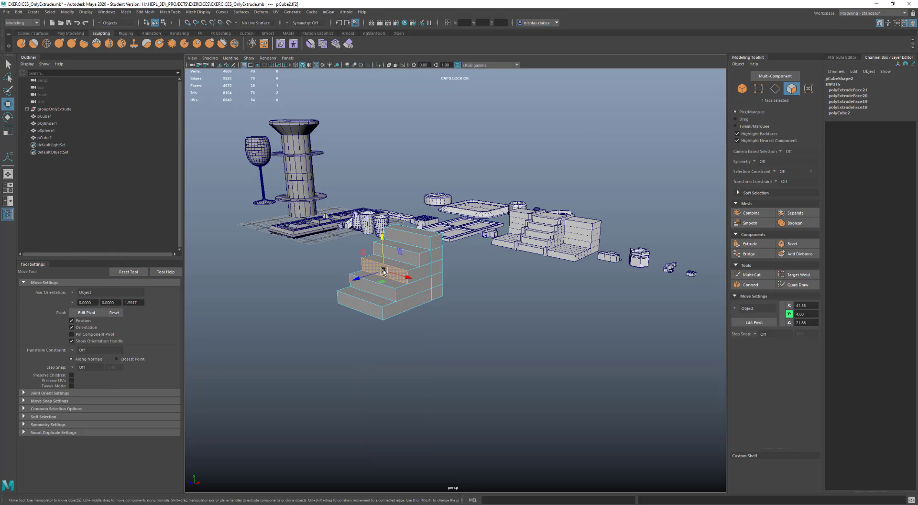
{"action": "mouse_move", "coordinate": [382, 271]}
{"action": "left_mouse_down"}
{"action": "mouse_move", "coordinate": [382, 261]}
{"action": "mouse_move", "coordinate": [383, 271]}
{"action": "left_mouse_up"}
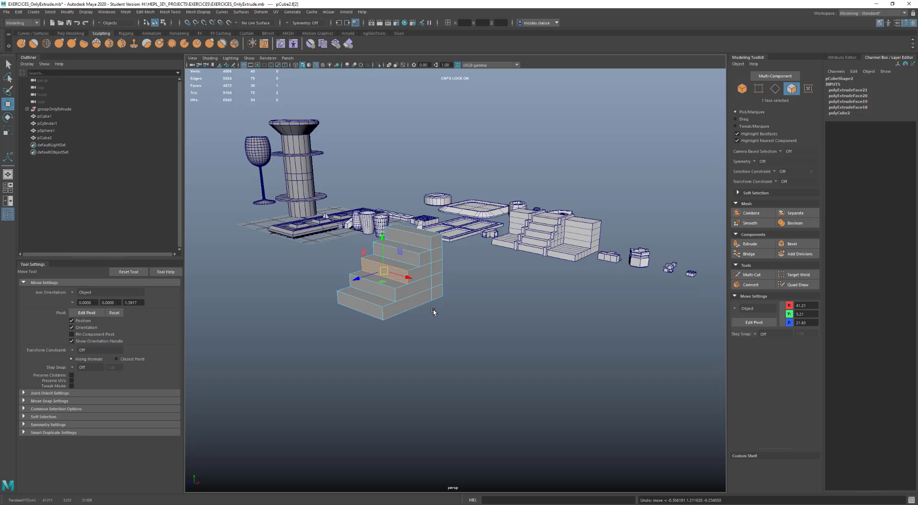
Preview the staircase smoothed, restore its unsmoothed display, and deselect it in object mode
{"action": "key", "text": "3"}
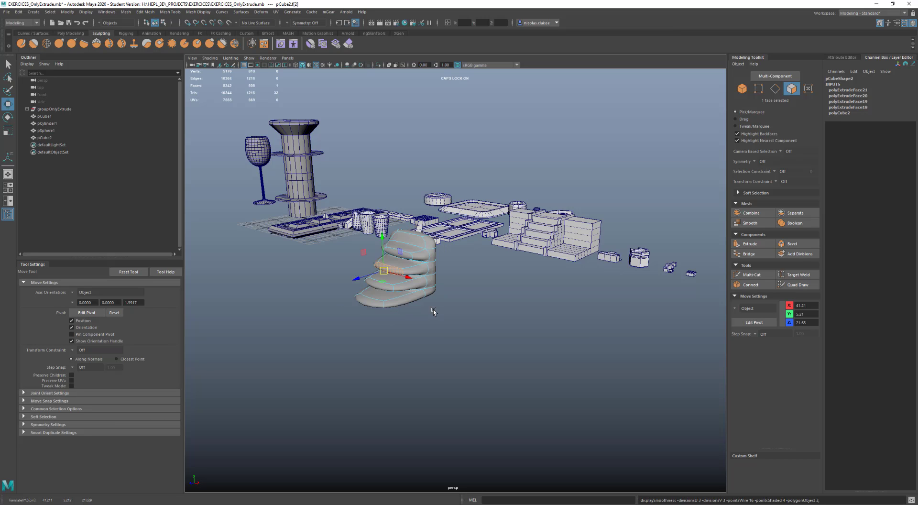
{"action": "key", "text": "1"}
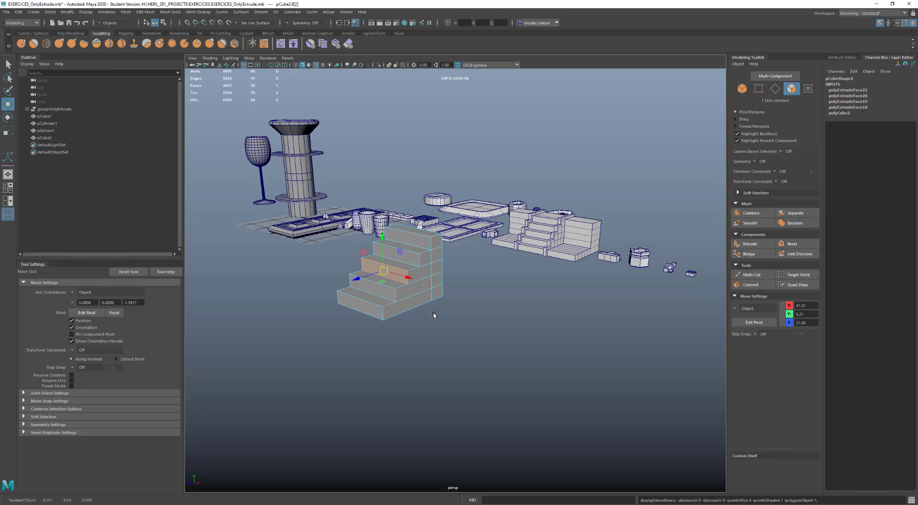
{"action": "key", "text": "F8"}
{"action": "left_click", "coordinate": [512, 348]}
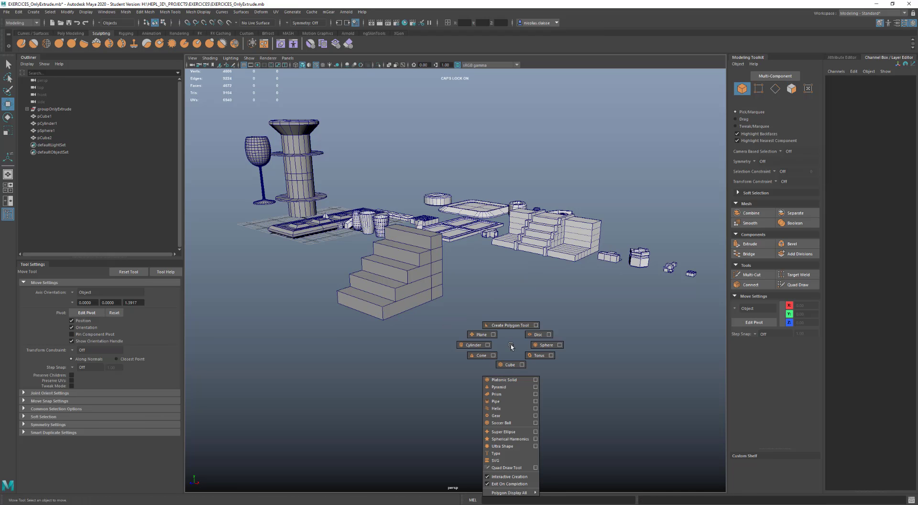
Draw a new box about 9 wide, 8 high and 2 deep beside the staircase, and set its width to 8
{"action": "right_click_drag", "start_coordinate": [511, 344], "coordinate": [512, 364], "text": "shift"}
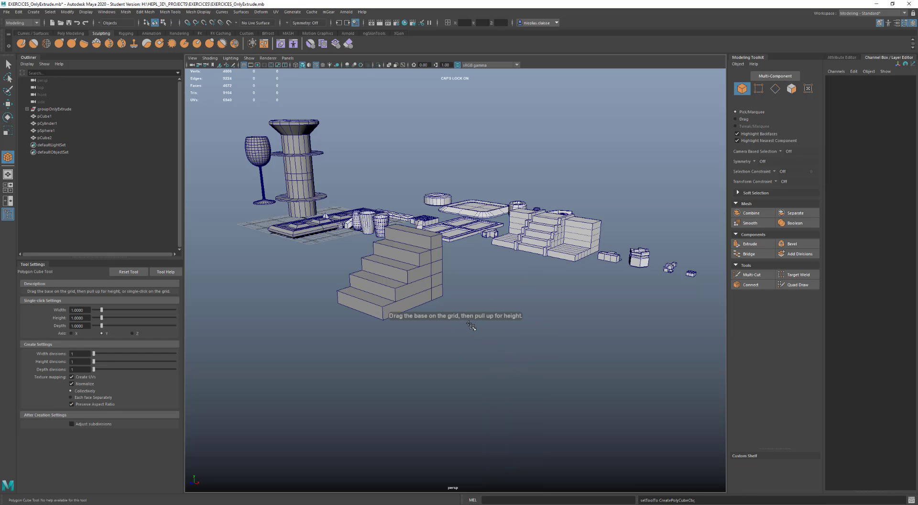
{"action": "left_click_drag", "start_coordinate": [477, 321], "coordinate": [534, 258]}
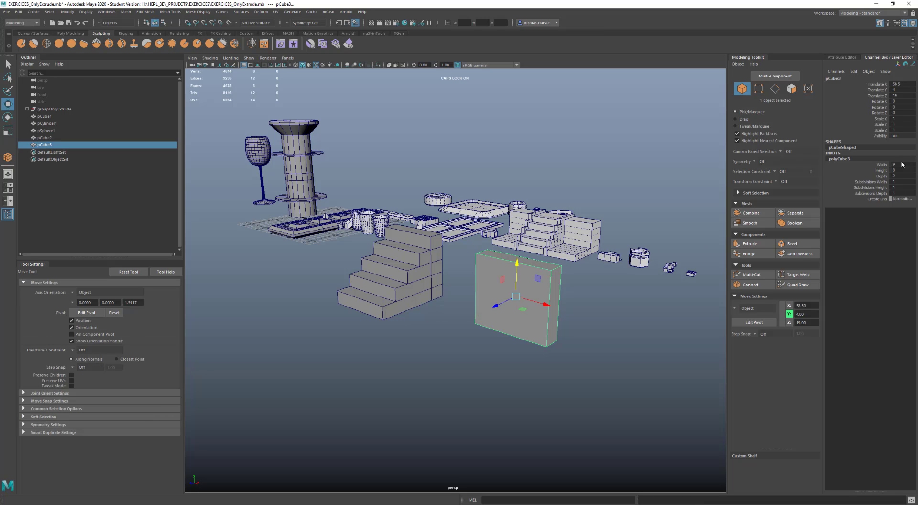
{"action": "left_click", "coordinate": [894, 164]}
{"action": "type", "text": "8"}
{"action": "key", "text": "Return"}
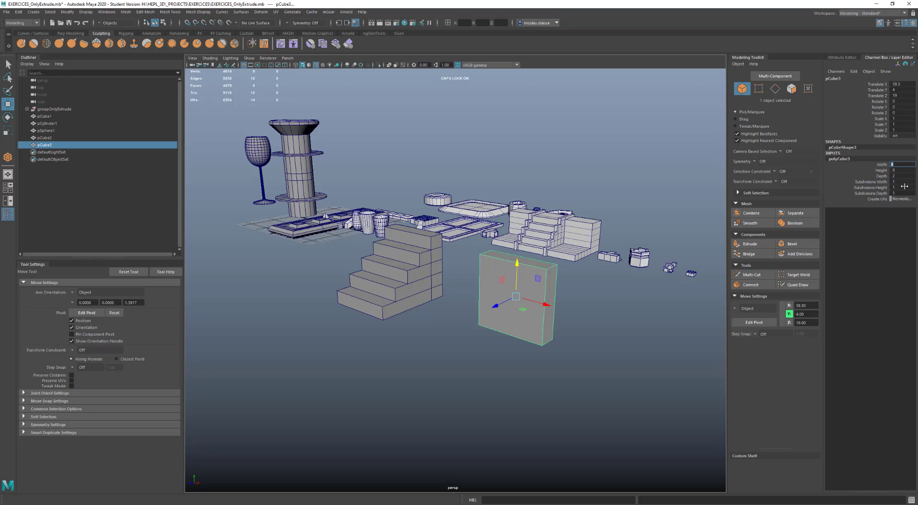
Set the new box's Subdivisions Height to 5
{"action": "left_click", "coordinate": [904, 186]}
{"action": "key", "text": "Return"}
{"action": "key", "text": "Return"}
{"action": "type", "text": "5"}
{"action": "key", "text": "Return"}
Extrude the four lower front faces of the new box together with a thickness of 2
{"action": "mouse_move", "coordinate": [544, 383]}
{"action": "left_mouse_down", "text": "alt"}
{"action": "mouse_move", "coordinate": [530, 371]}
{"action": "mouse_move", "coordinate": [539, 375]}
{"action": "left_mouse_up", "text": "alt"}
{"action": "mouse_move", "coordinate": [443, 295]}
{"action": "right_mouse_down"}
{"action": "mouse_move", "coordinate": [446, 317]}
{"action": "mouse_move", "coordinate": [446, 300]}
{"action": "right_mouse_up"}
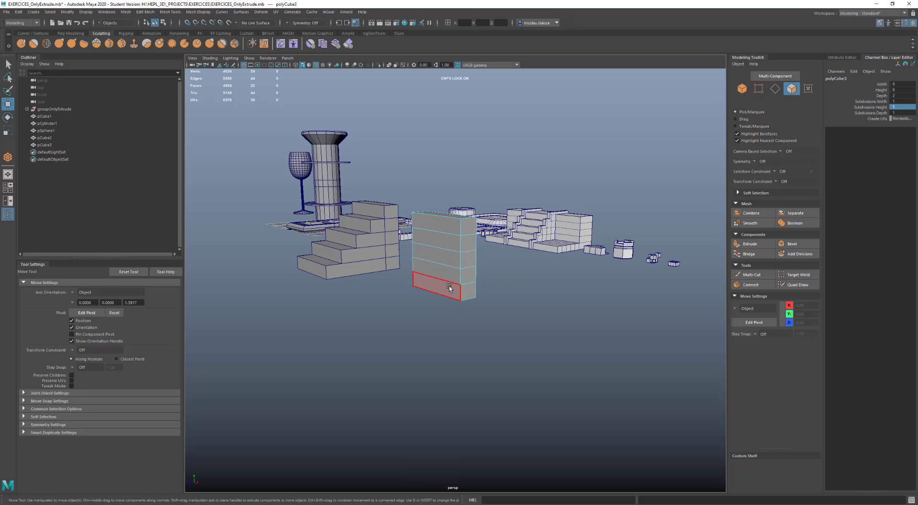
{"action": "left_click", "coordinate": [449, 292]}
{"action": "left_click", "coordinate": [426, 268], "text": "shift"}
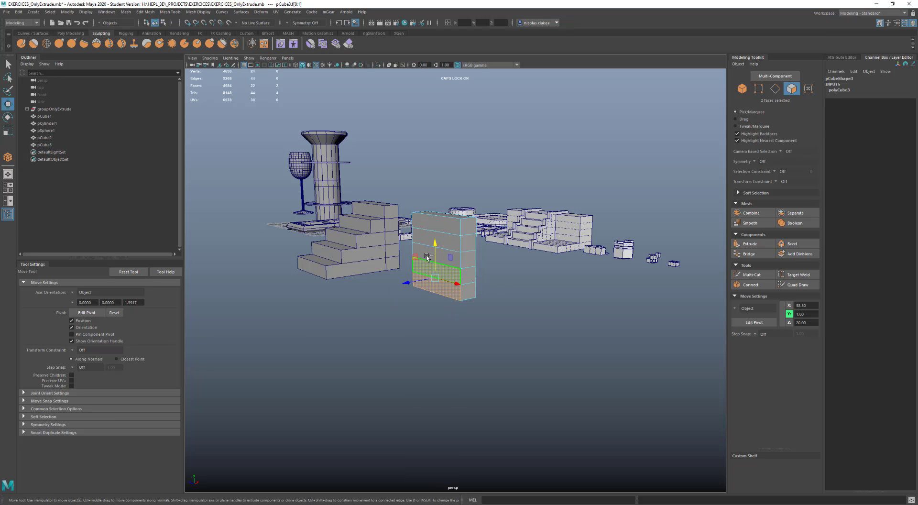
{"action": "left_click", "coordinate": [423, 251], "text": "shift"}
{"action": "left_click", "coordinate": [422, 234], "text": "shift"}
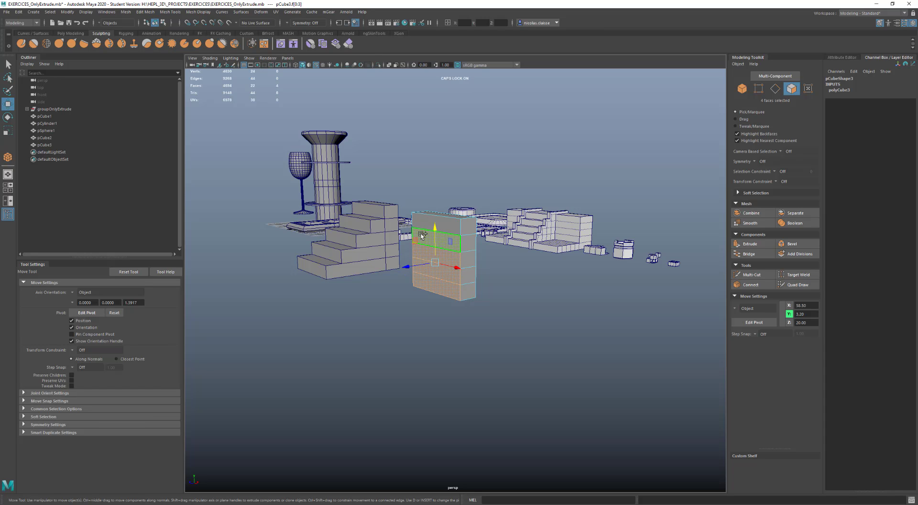
{"action": "right_click_drag", "start_coordinate": [421, 235], "coordinate": [424, 253], "text": "shift"}
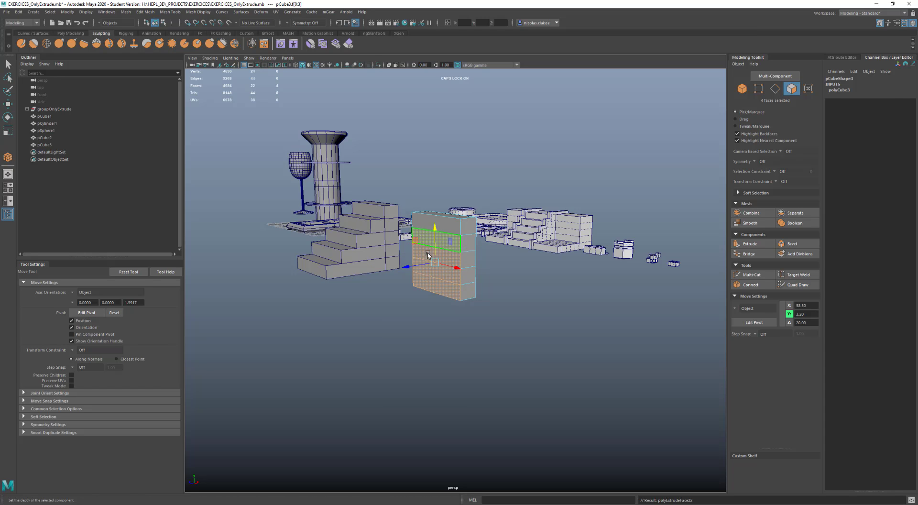
{"action": "left_click", "coordinate": [358, 137]}
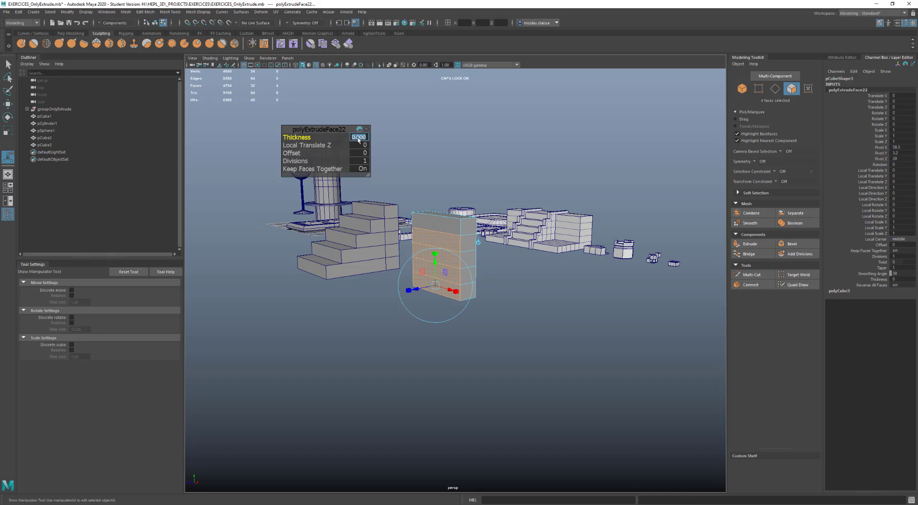
{"action": "type", "text": "2"}
{"action": "key", "text": "Return"}
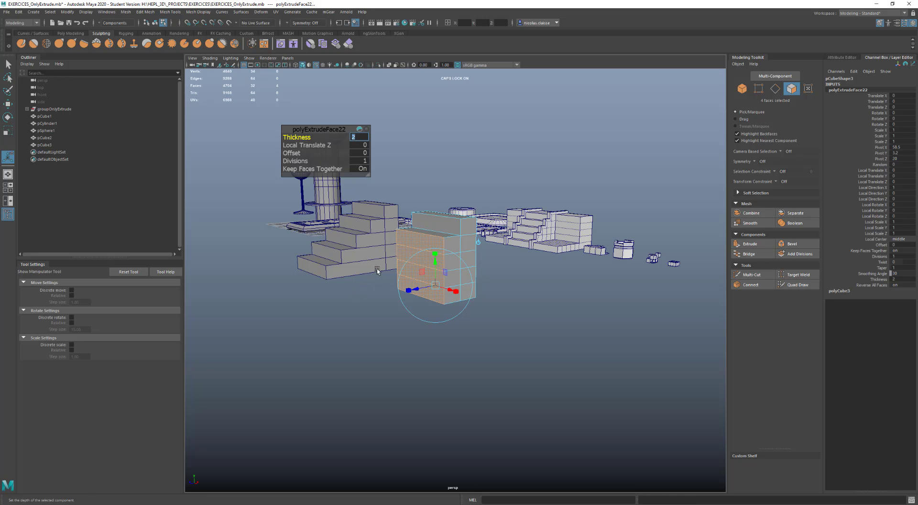
Remove the uppermost extruded face from the selection and extrude the remaining three lower faces with a thickness of 2
{"action": "left_click", "coordinate": [402, 239], "text": "ctrl"}
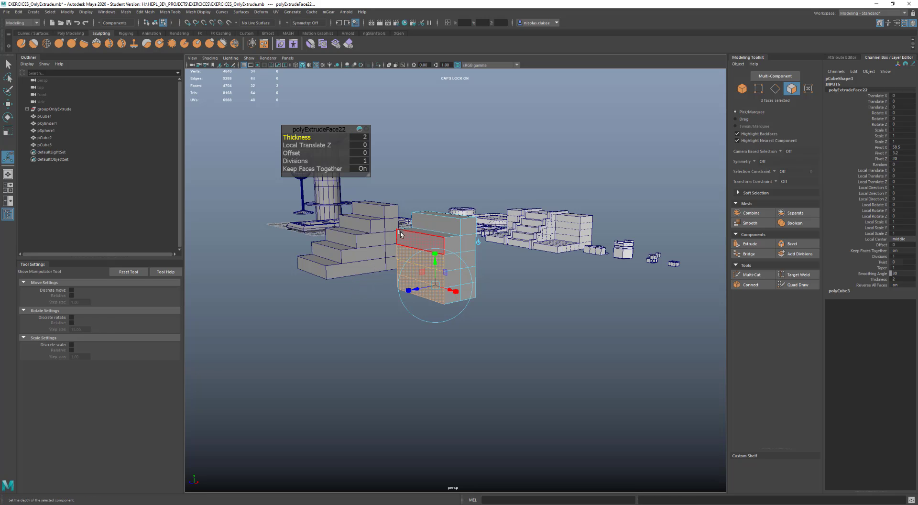
{"action": "key", "text": "ctrl+e"}
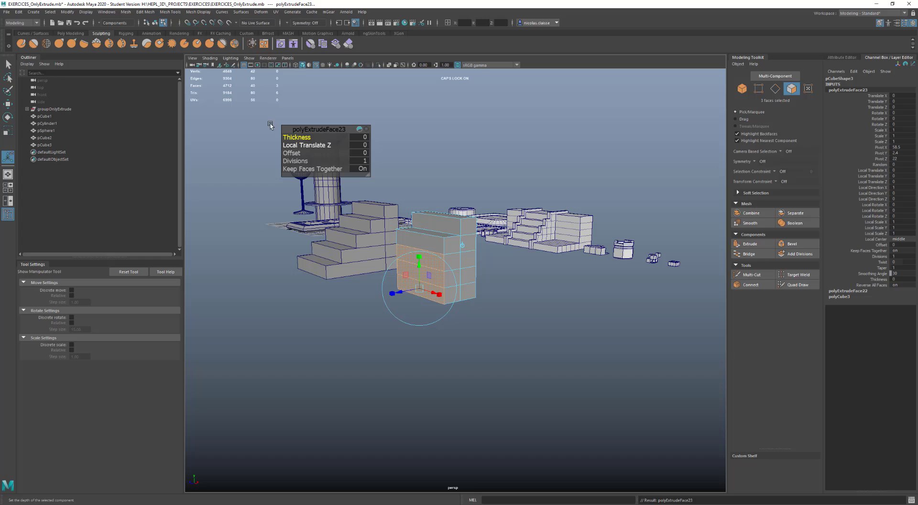
{"action": "left_click", "coordinate": [360, 137]}
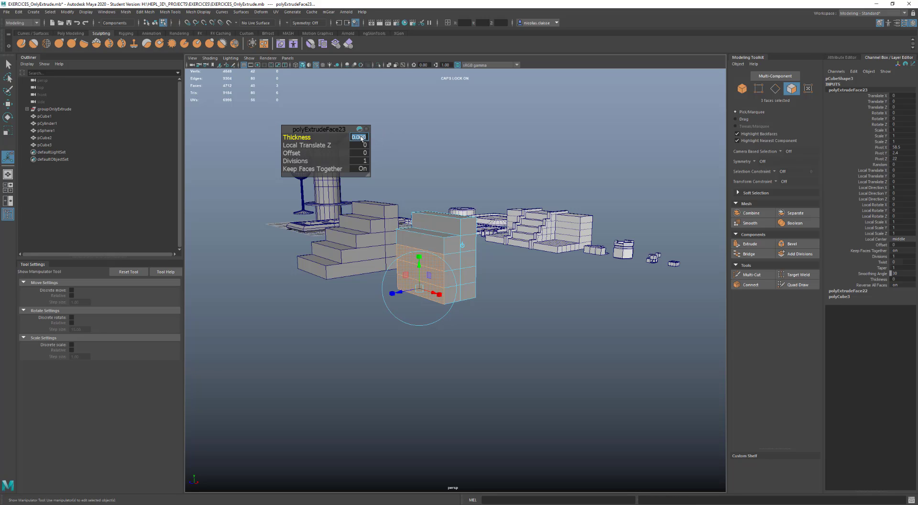
{"action": "key", "text": "Return"}
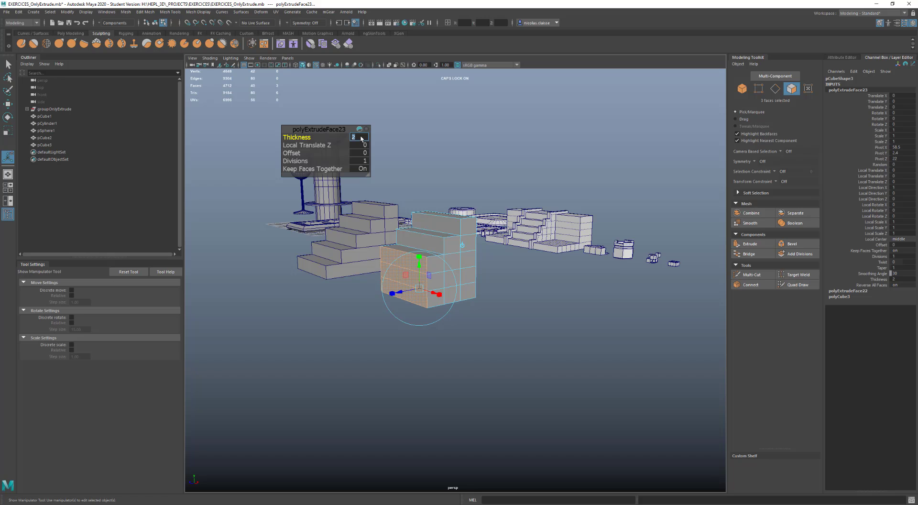
Drop the upper face from the selection and extrude the two lowest front faces with a thickness of 2
{"action": "left_click", "coordinate": [384, 257], "text": "ctrl"}
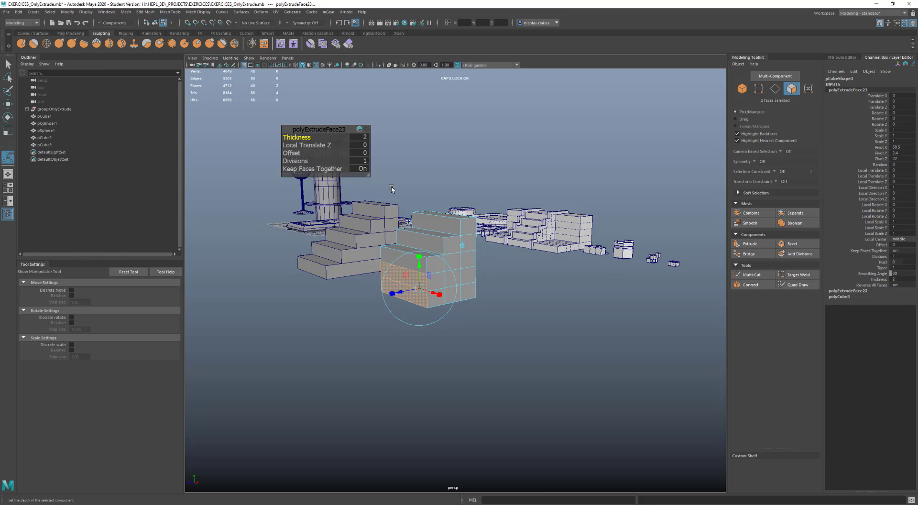
{"action": "key", "text": "ctrl+e"}
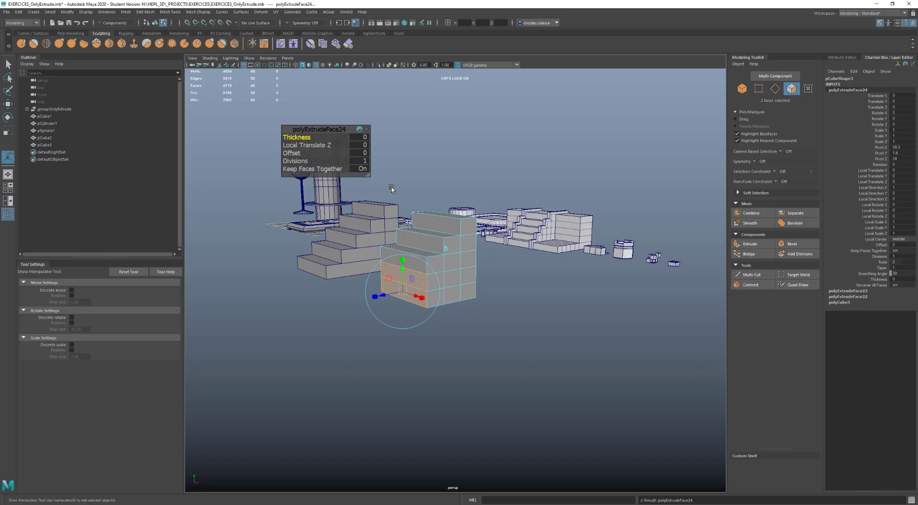
{"action": "left_click", "coordinate": [355, 137]}
{"action": "type", "text": "2"}
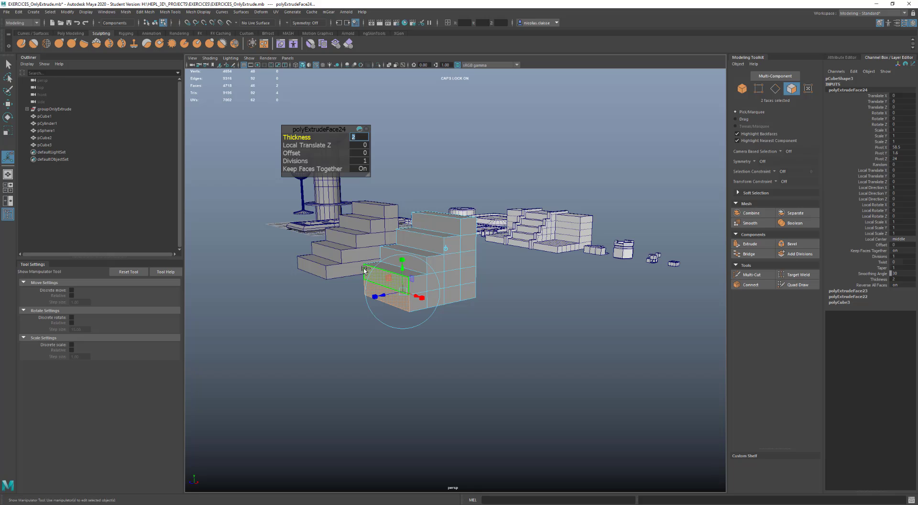
Extrude only the lowest front face with a thickness of 2 to finish the second staircase, and clear the selection
{"action": "left_click", "coordinate": [373, 275], "text": "ctrl"}
{"action": "left_click", "coordinate": [355, 137]}
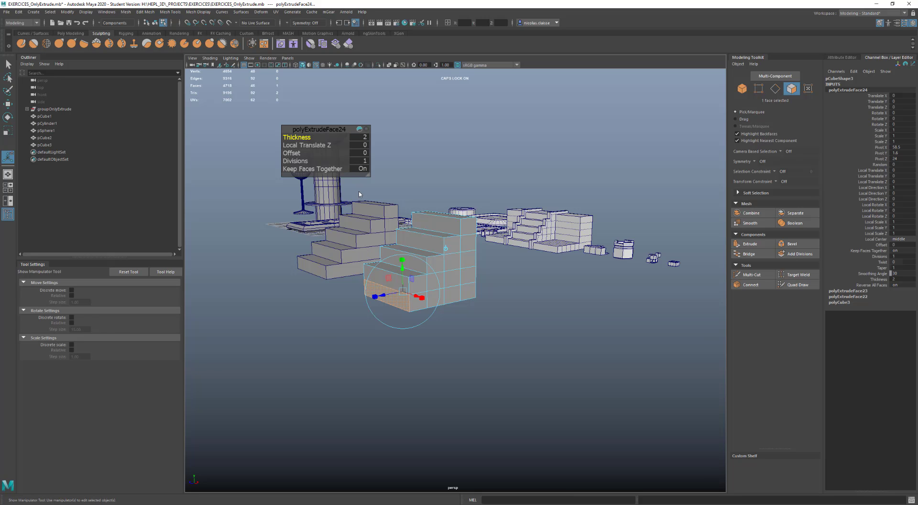
{"action": "key", "text": "ctrl+e"}
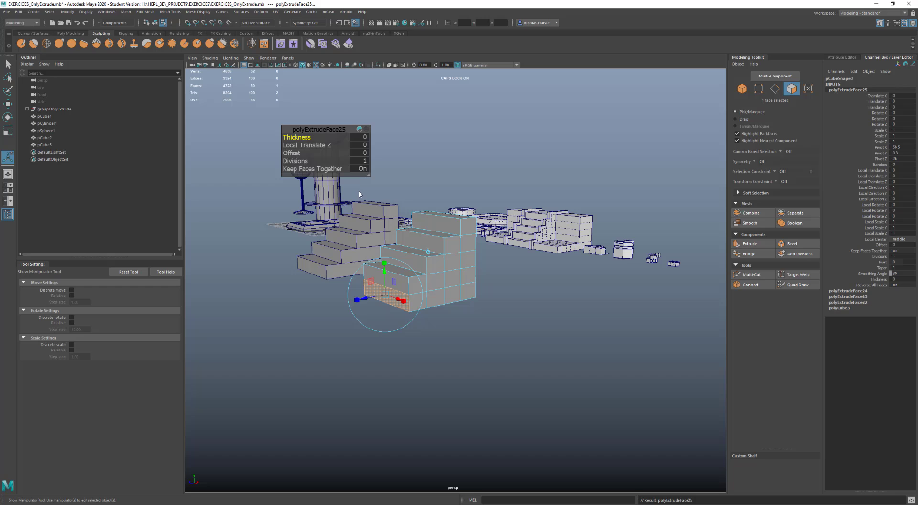
{"action": "left_click", "coordinate": [354, 137]}
{"action": "type", "text": "2"}
{"action": "key", "text": "Return"}
{"action": "left_click", "coordinate": [459, 346]}
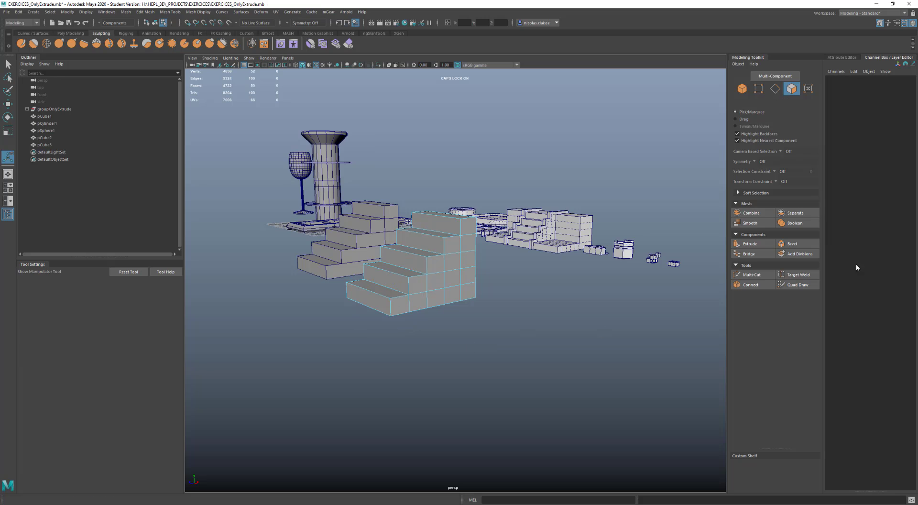
Try increasing the thickness of the second staircase's first extrusion to about 2.6 and undo the change
{"action": "left_click", "coordinate": [451, 277]}
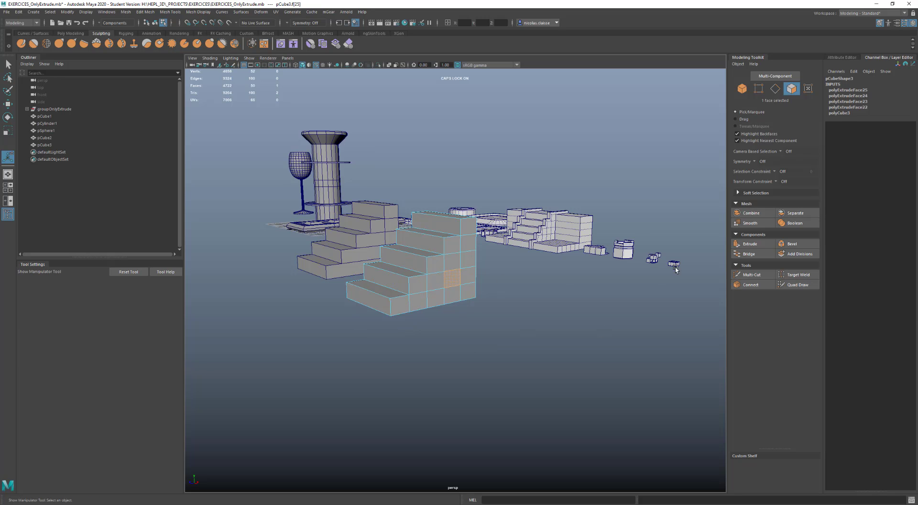
{"action": "left_click", "coordinate": [846, 107]}
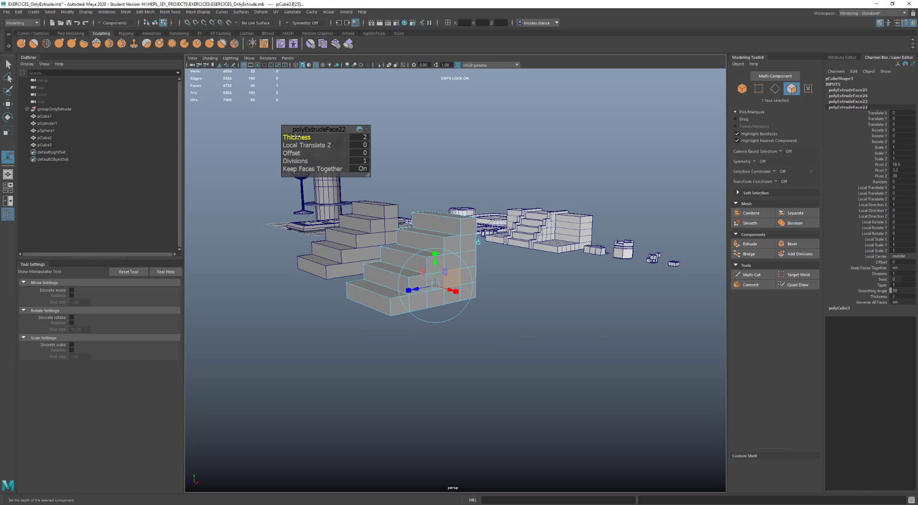
{"action": "scroll", "coordinate": [296, 137], "scroll_direction": "up", "scroll_amount": 2}
{"action": "middle_click_drag", "start_coordinate": [297, 136], "coordinate": [296, 136]}
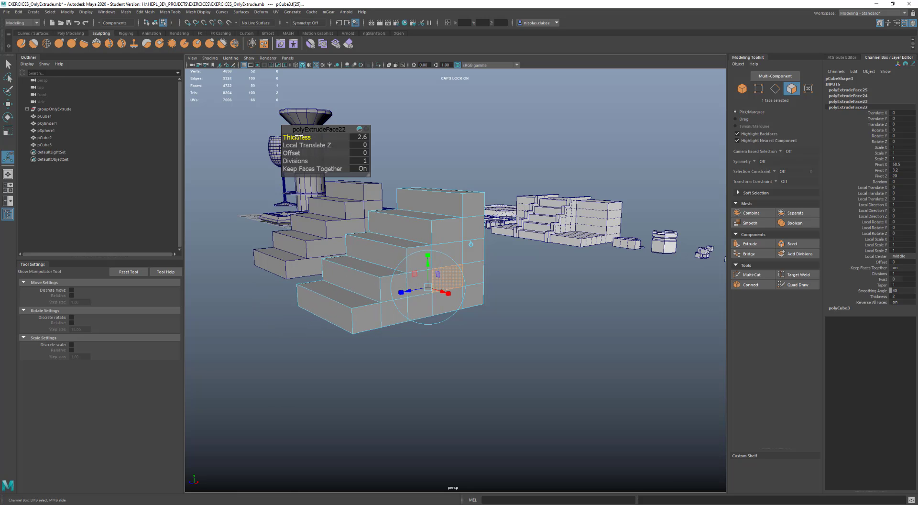
{"action": "key", "text": "ctrl+z"}
{"action": "key", "text": "ctrl+z"}
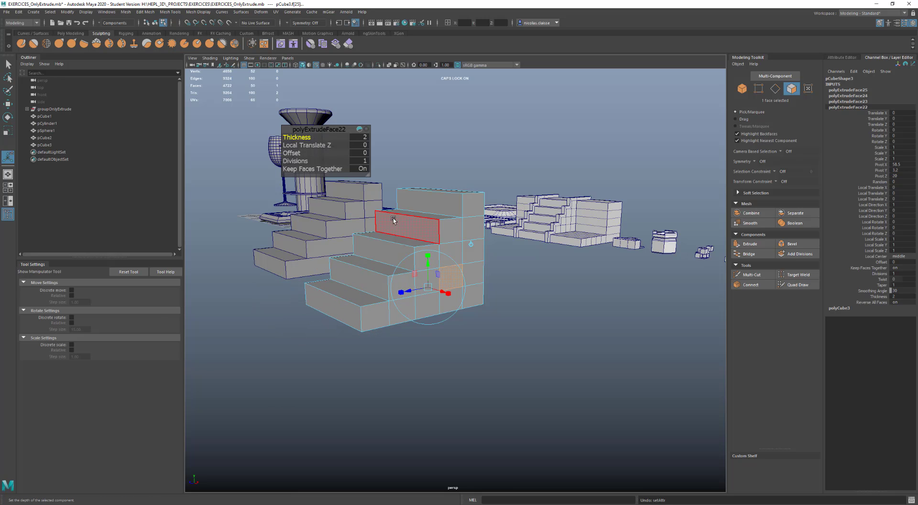
Try pulling the second staircase's second extrusion further forward with its manipulator and undo the change
{"action": "left_click", "coordinate": [845, 101]}
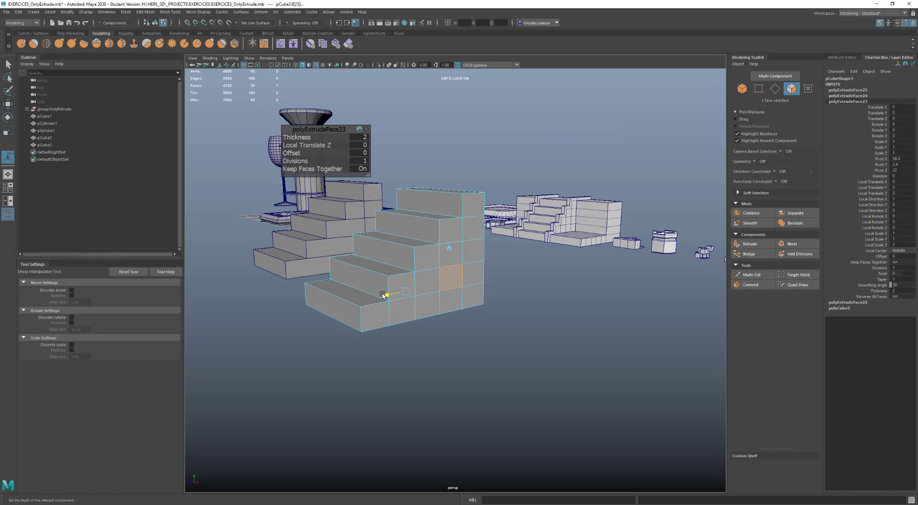
{"action": "left_click_drag", "start_coordinate": [389, 295], "coordinate": [375, 302]}
{"action": "key", "text": "ctrl+z"}
Select both staircases in object mode and preview them smoothed to compare the two extrusion methods
{"action": "key", "text": "q"}
{"action": "key", "text": "F8"}
{"action": "left_click", "coordinate": [339, 227], "text": "shift"}
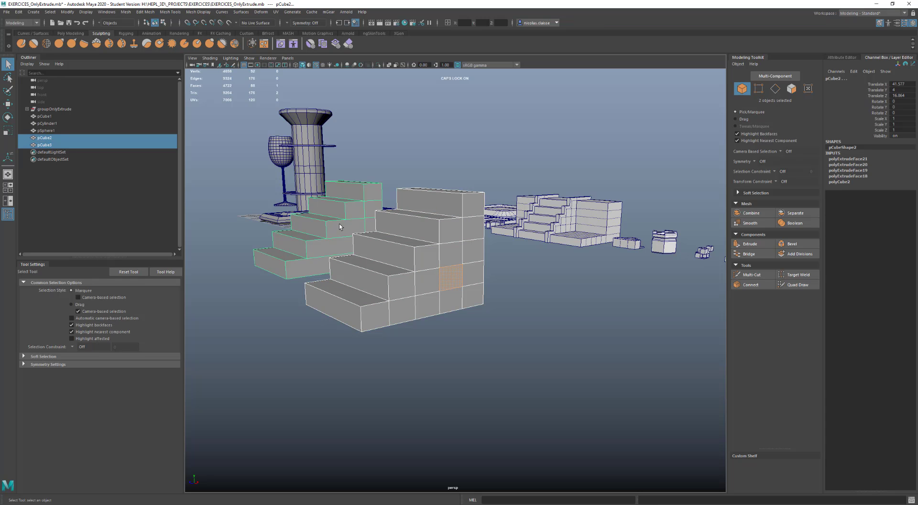
{"action": "key", "text": "3"}
{"action": "left_click_drag", "start_coordinate": [340, 227], "coordinate": [352, 244], "text": "alt"}
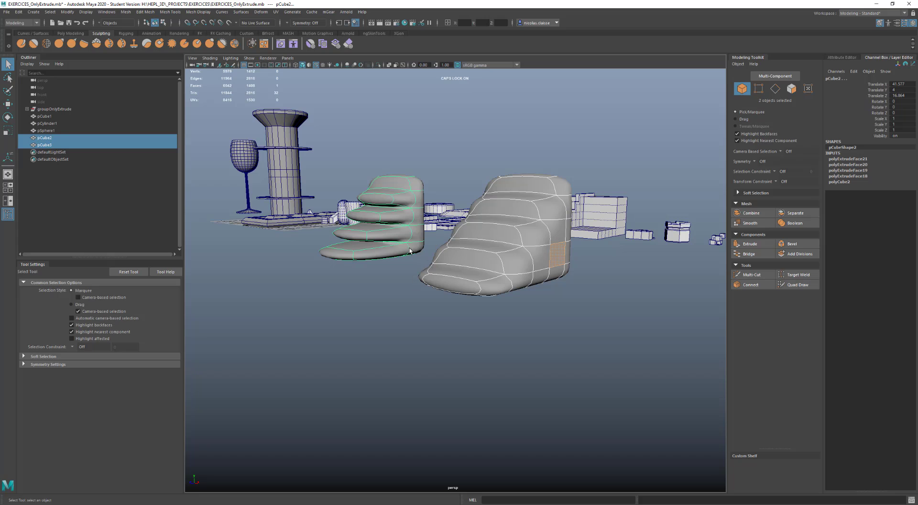
Turn off the smooth preview and examine the structure of both staircases in X-ray display before restoring opaque shading
{"action": "key", "text": "1"}
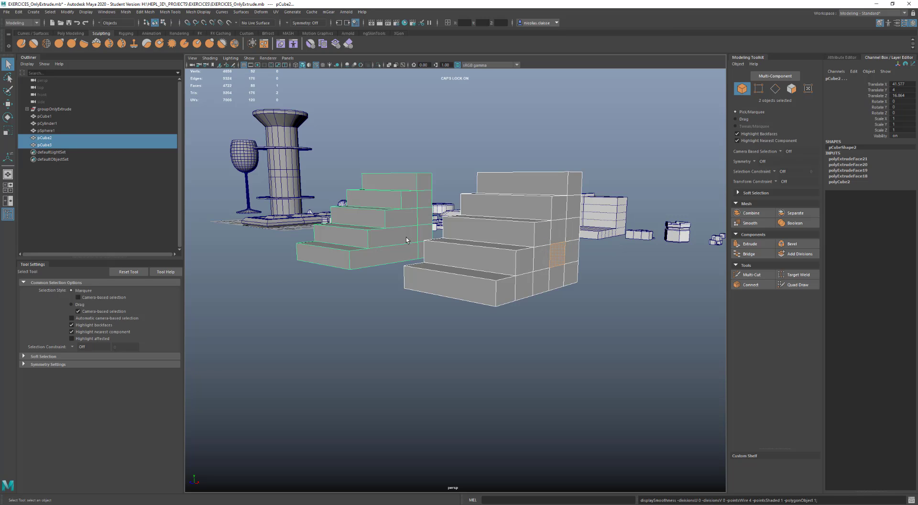
{"action": "left_click", "coordinate": [389, 67]}
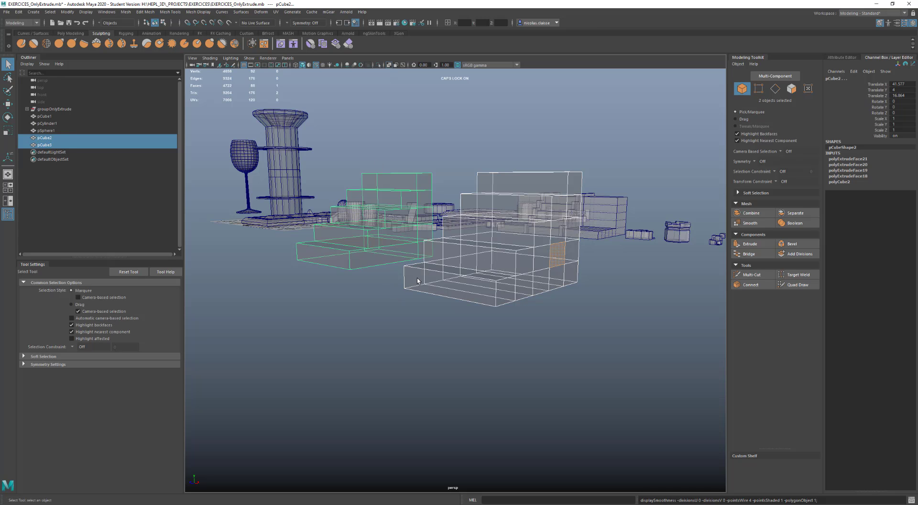
{"action": "left_click_drag", "start_coordinate": [425, 274], "coordinate": [373, 264], "text": "alt"}
{"action": "scroll", "coordinate": [352, 276], "scroll_direction": "up", "scroll_amount": 5}
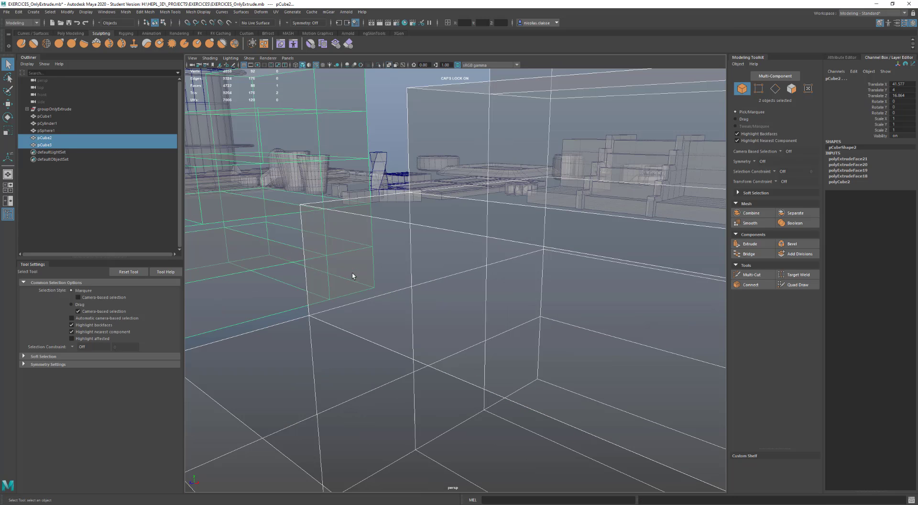
{"action": "scroll", "coordinate": [314, 286], "scroll_direction": "down", "scroll_amount": 5}
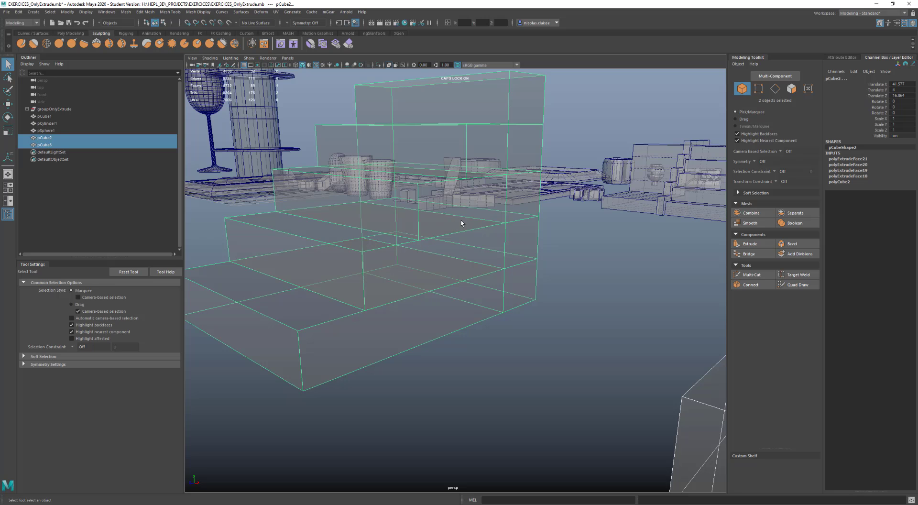
{"action": "scroll", "coordinate": [467, 262], "scroll_direction": "down", "scroll_amount": 5}
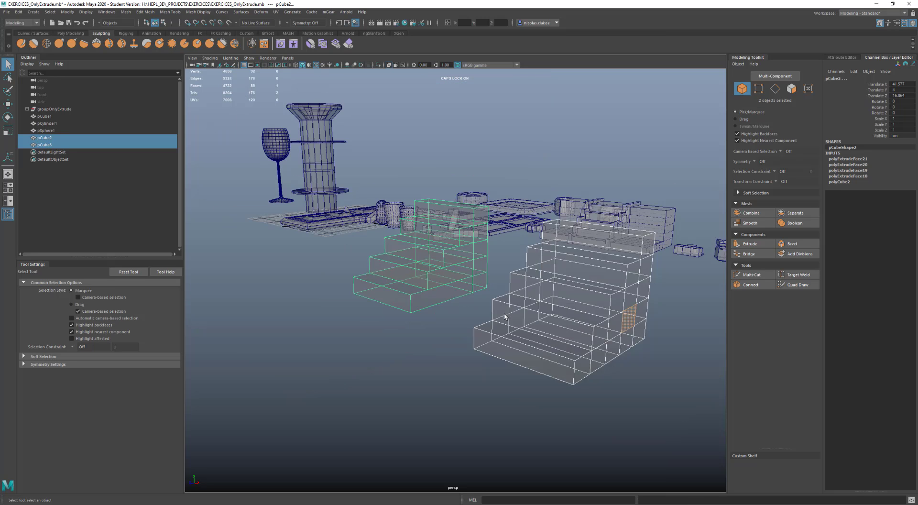
{"action": "mouse_move", "coordinate": [506, 318]}
{"action": "left_mouse_down", "text": "alt"}
{"action": "mouse_move", "coordinate": [521, 337]}
{"action": "mouse_move", "coordinate": [504, 325]}
{"action": "left_mouse_up", "text": "alt"}
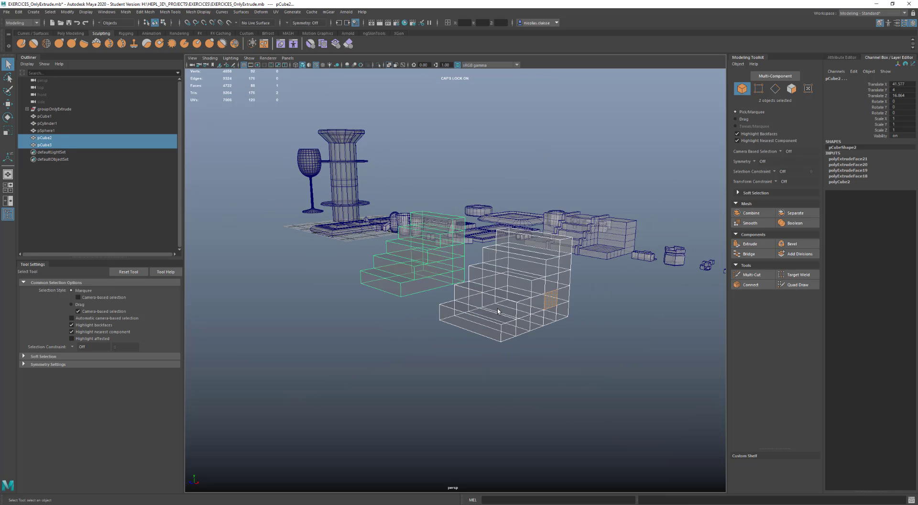
{"action": "scroll", "coordinate": [518, 323], "scroll_direction": "up", "scroll_amount": 2}
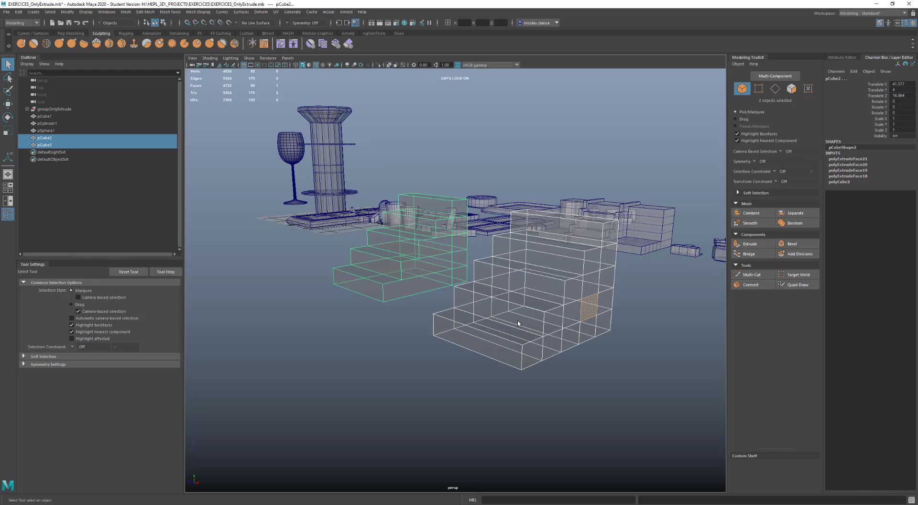
{"action": "scroll", "coordinate": [441, 357], "scroll_direction": "down", "scroll_amount": 3}
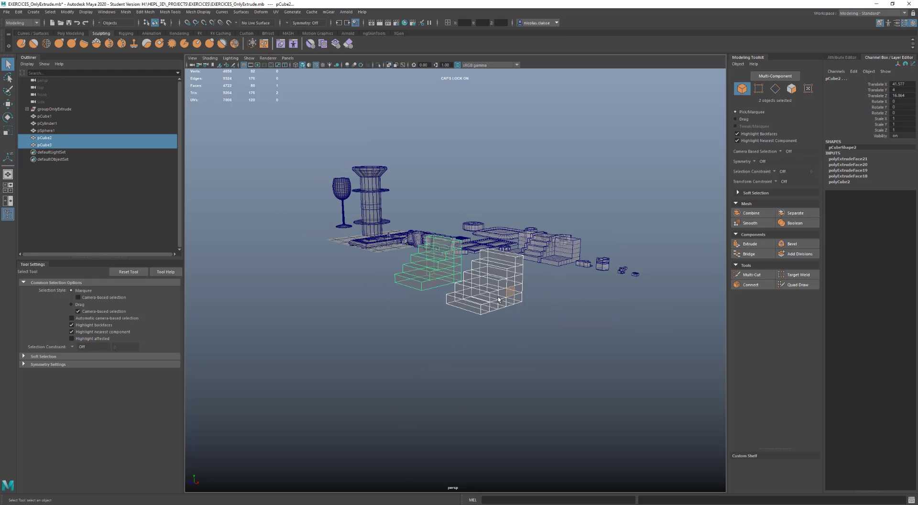
{"action": "scroll", "coordinate": [497, 301], "scroll_direction": "up", "scroll_amount": 3}
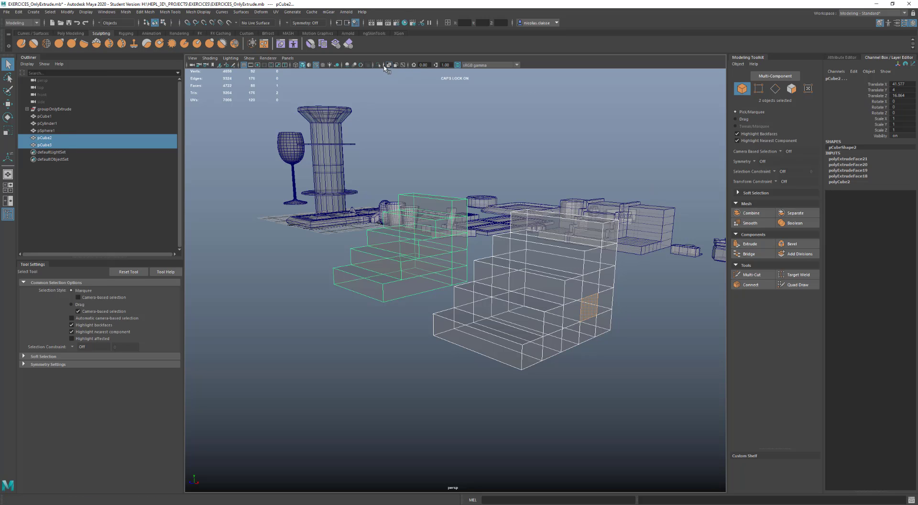
{"action": "key", "text": "5"}
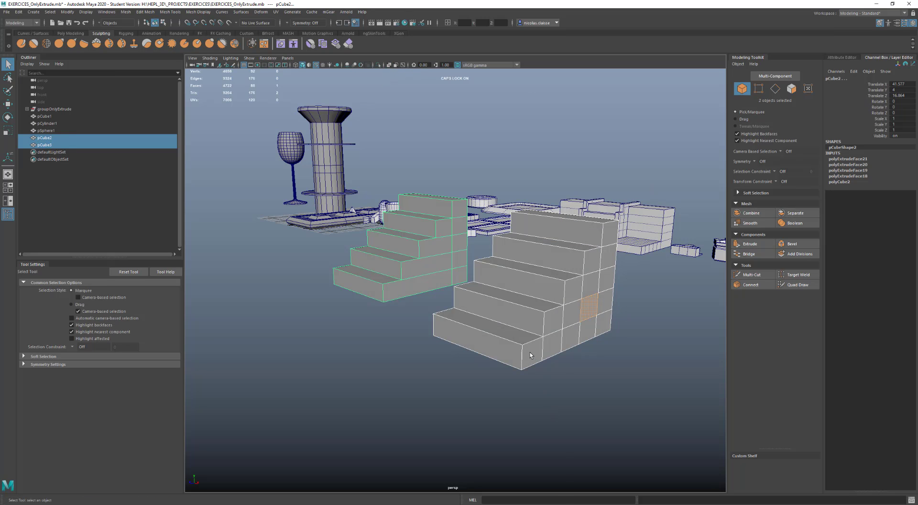
Set the face selection constraint to Angle and select all faces on both sides of the second staircase
{"action": "right_click_drag", "start_coordinate": [530, 321], "coordinate": [529, 343]}
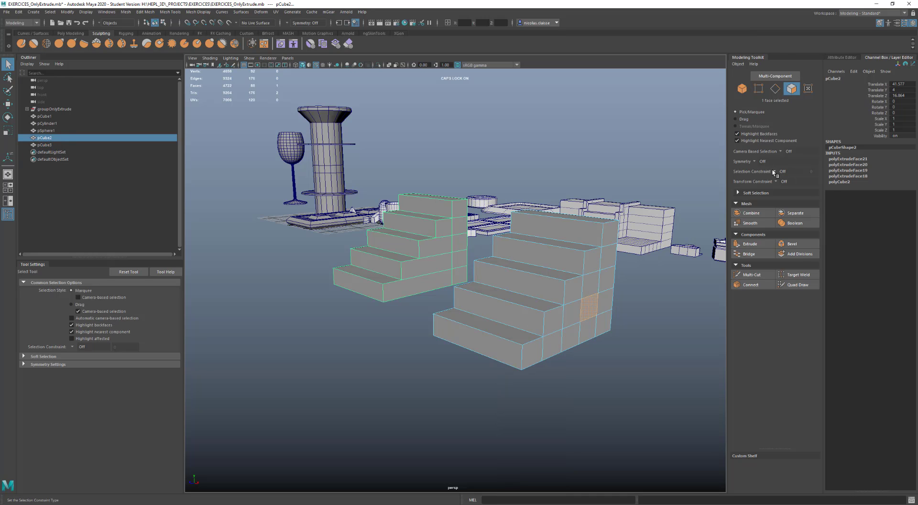
{"action": "scroll", "coordinate": [773, 170], "scroll_direction": "down", "scroll_amount": 1}
{"action": "left_click", "coordinate": [773, 170]}
{"action": "left_click", "coordinate": [789, 186]}
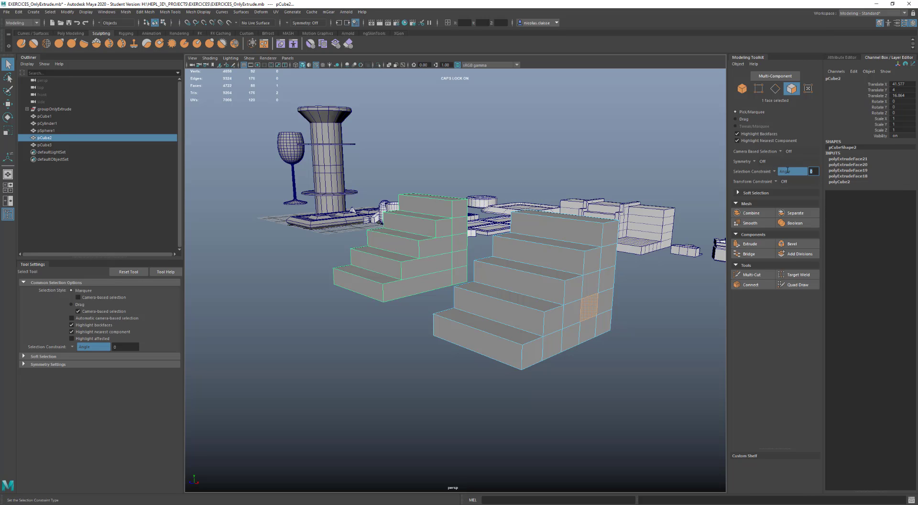
{"action": "left_click", "coordinate": [604, 288]}
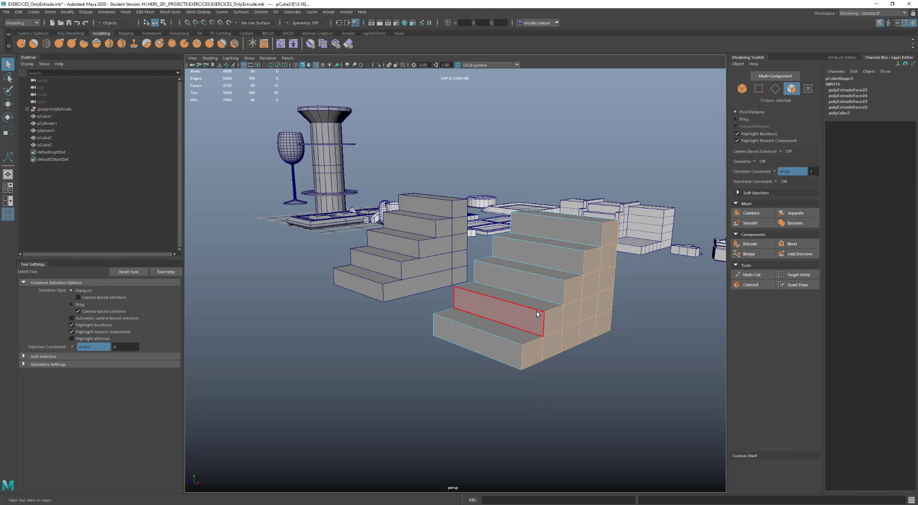
{"action": "left_click_drag", "start_coordinate": [540, 315], "coordinate": [594, 321], "text": "alt"}
{"action": "key", "text": "f"}
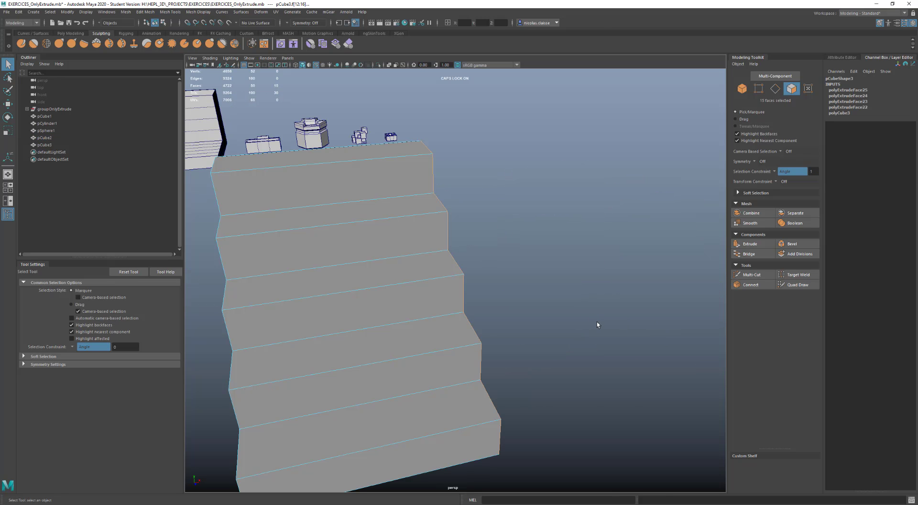
{"action": "left_click_drag", "start_coordinate": [480, 316], "coordinate": [342, 337], "text": "alt"}
Extrude both sides of the second staircase outward with a thickness of 0.5, and extrude them again with a thickness of 3.9
{"action": "right_click_drag", "start_coordinate": [359, 331], "coordinate": [367, 344], "text": "shift"}
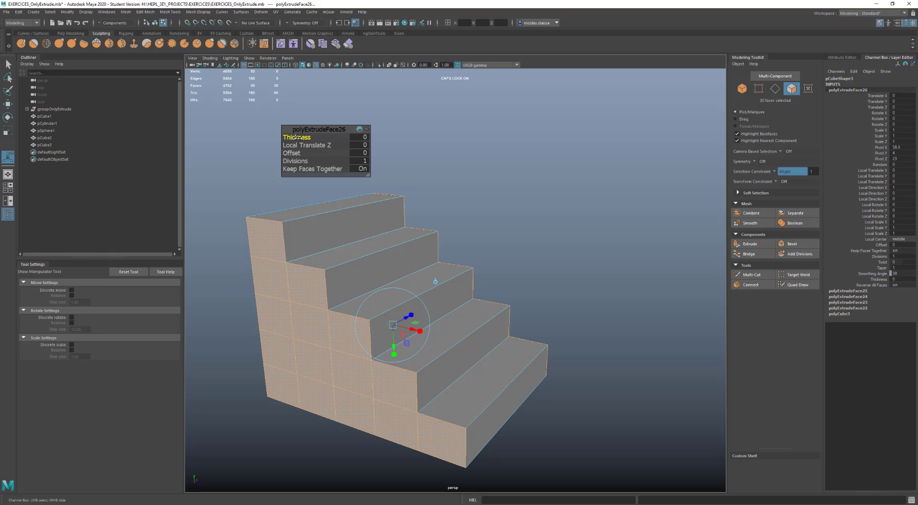
{"action": "left_click_drag", "start_coordinate": [299, 138], "coordinate": [300, 137]}
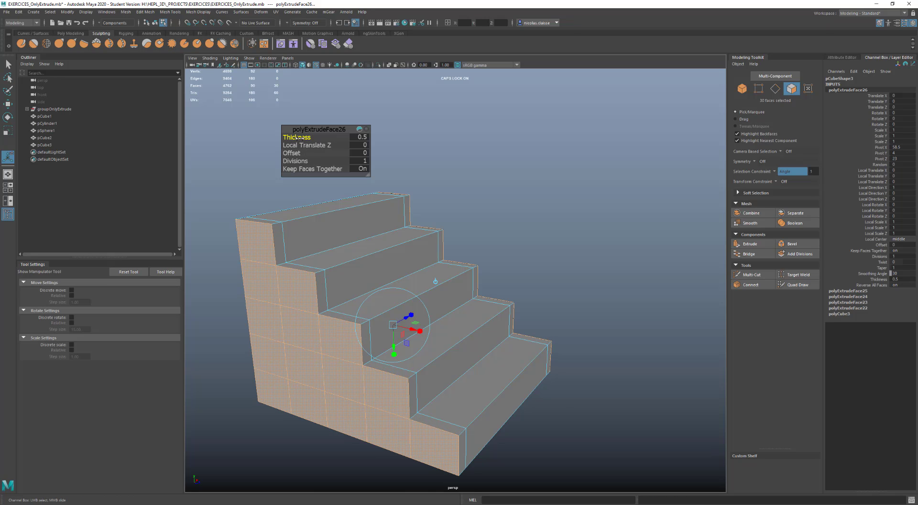
{"action": "key", "text": "ctrl+e"}
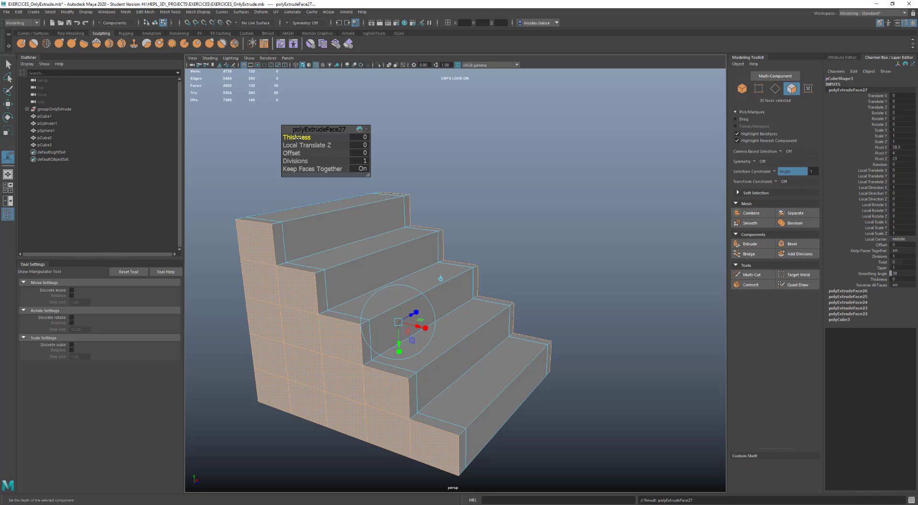
{"action": "left_click_drag", "start_coordinate": [297, 137], "coordinate": [309, 139]}
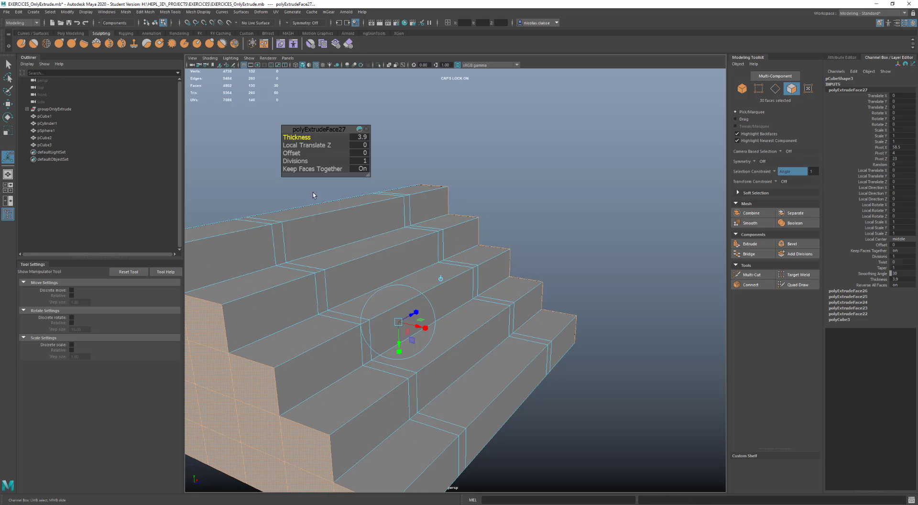
With the selection constraint off, select the two narrow stepped face strips along the second staircase and extrude them with a thickness of 1.5
{"action": "left_click", "coordinate": [459, 448]}
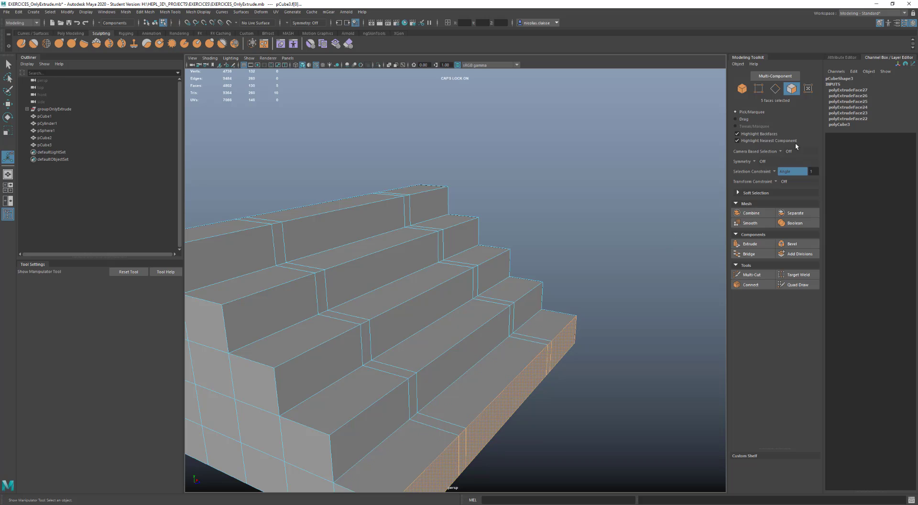
{"action": "left_click", "coordinate": [774, 171]}
{"action": "left_click", "coordinate": [462, 444]}
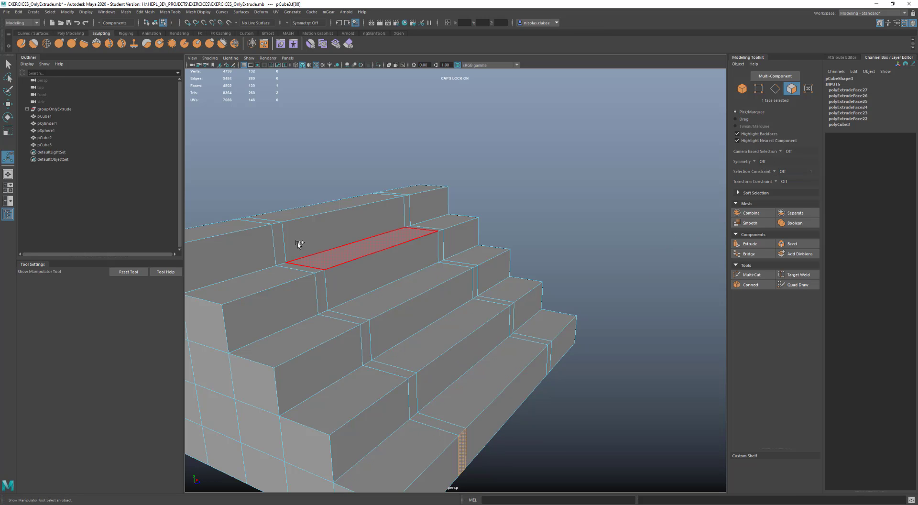
{"action": "double_click", "coordinate": [268, 221], "text": "shift"}
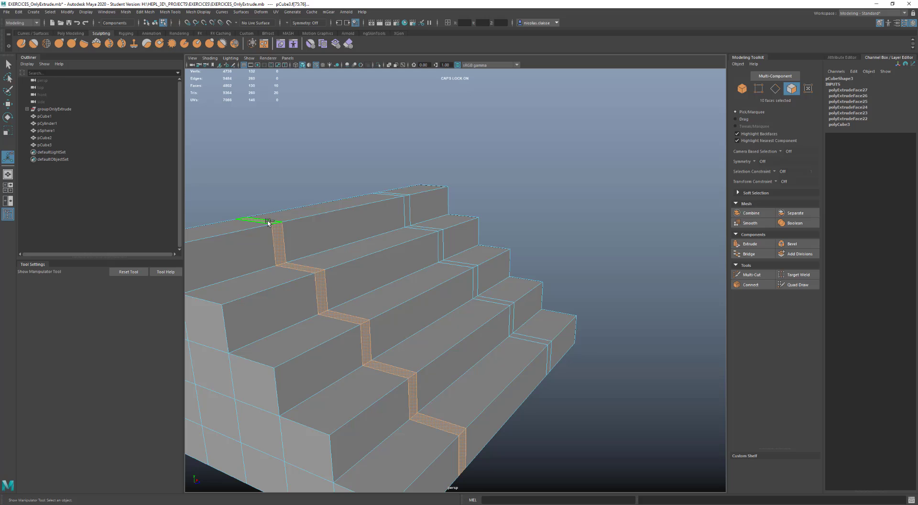
{"action": "left_click", "coordinate": [396, 191], "text": "shift"}
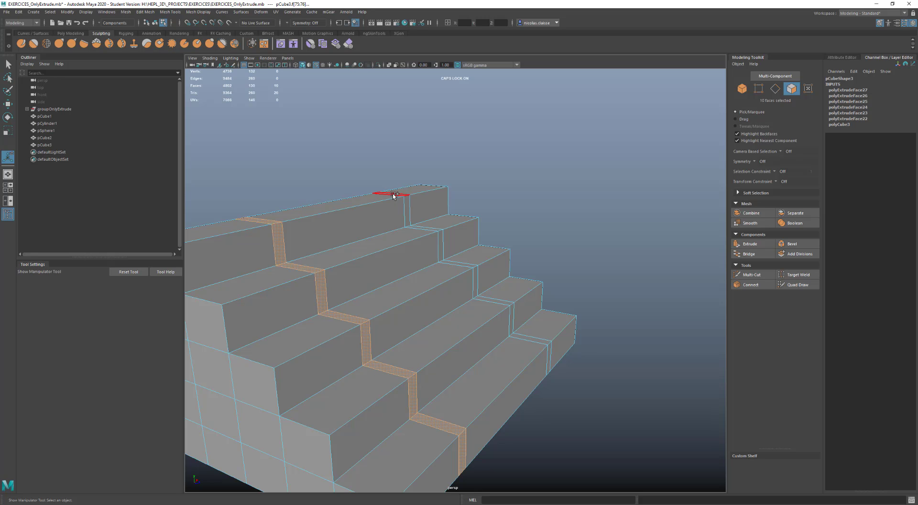
{"action": "double_click", "coordinate": [550, 356], "text": "shift"}
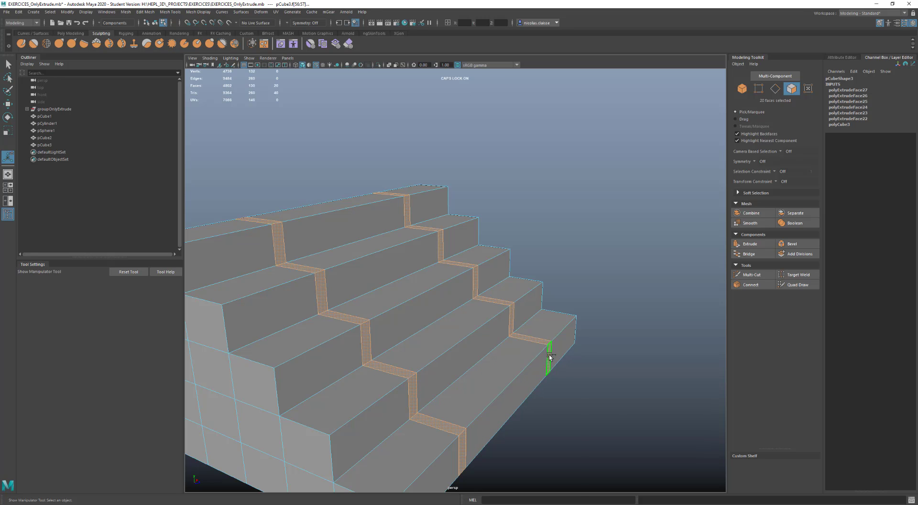
{"action": "right_click_drag", "start_coordinate": [549, 340], "coordinate": [551, 365], "text": "shift"}
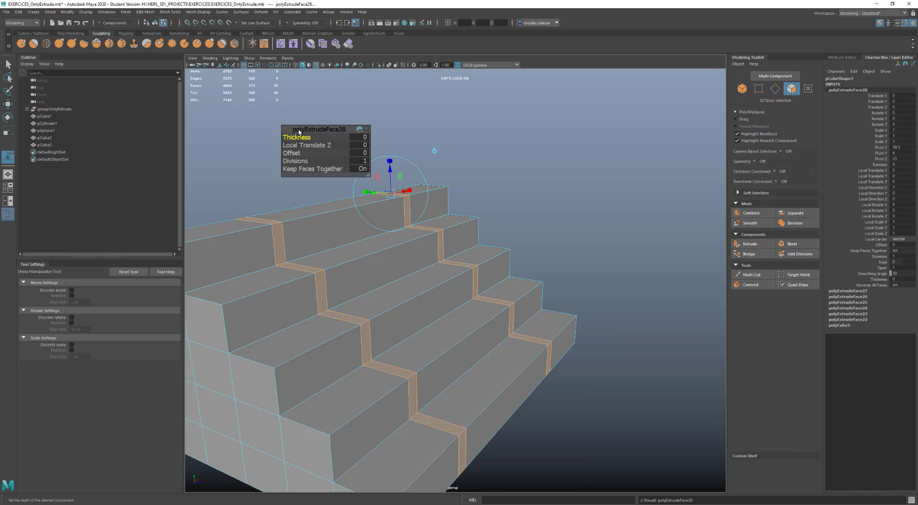
{"action": "left_click_drag", "start_coordinate": [296, 136], "coordinate": [301, 137]}
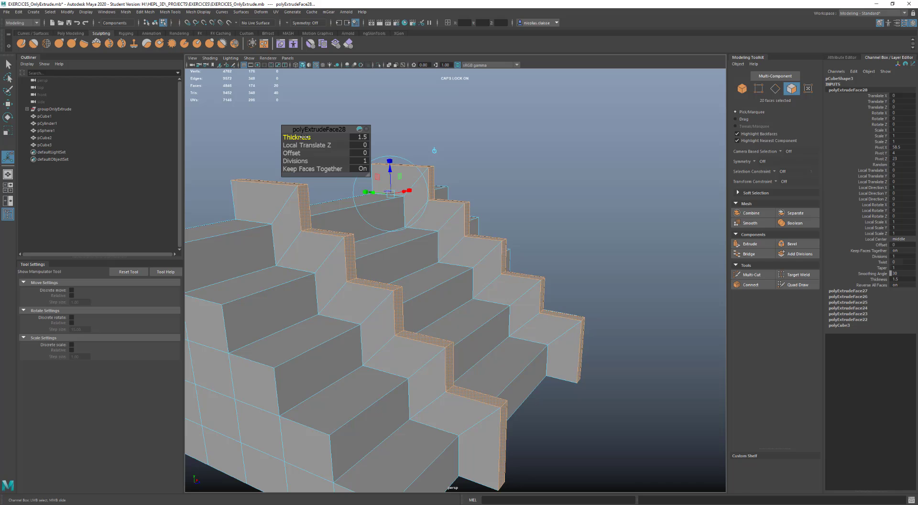
Close the face extrusion on the stepped staircase block and return it to object selection
{"action": "left_click_drag", "start_coordinate": [399, 271], "coordinate": [313, 266], "text": "alt"}
{"action": "scroll", "coordinate": [368, 270], "scroll_direction": "down", "scroll_amount": 3}
{"action": "scroll", "coordinate": [389, 250], "scroll_direction": "down", "scroll_amount": 2}
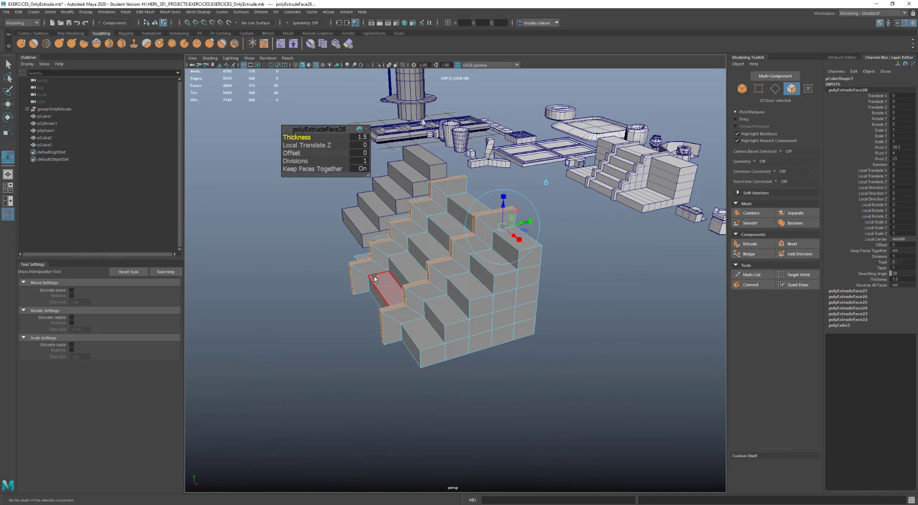
{"action": "key", "text": "q"}
{"action": "key", "text": "F8"}
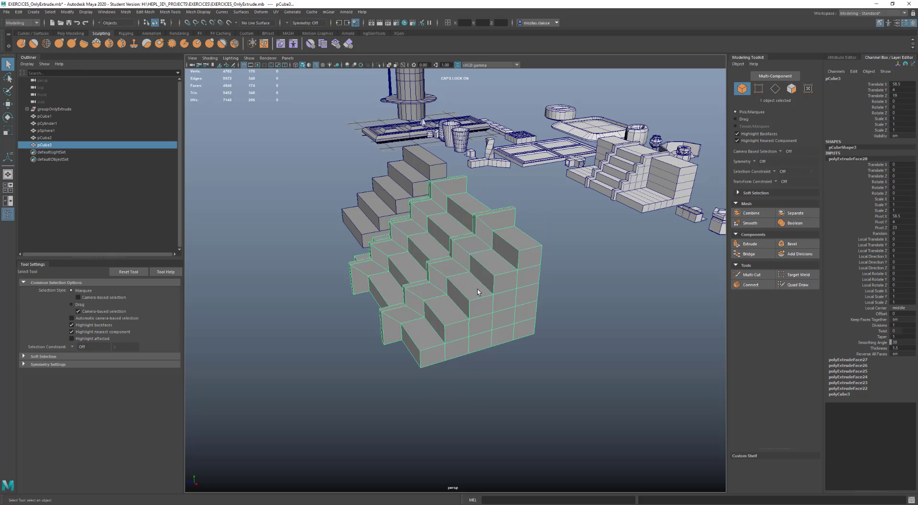
{"action": "left_click_drag", "start_coordinate": [470, 310], "coordinate": [477, 311], "text": "alt"}
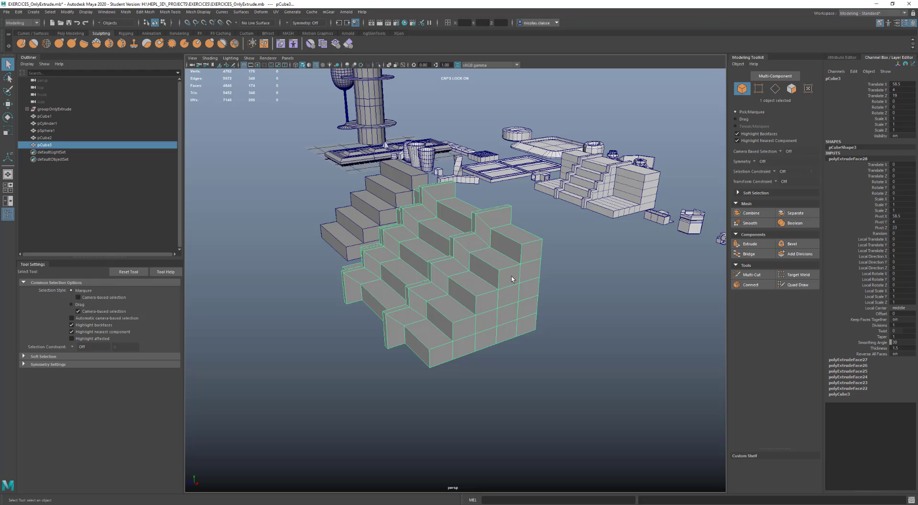
{"action": "left_click_drag", "start_coordinate": [512, 278], "coordinate": [481, 298], "text": "alt"}
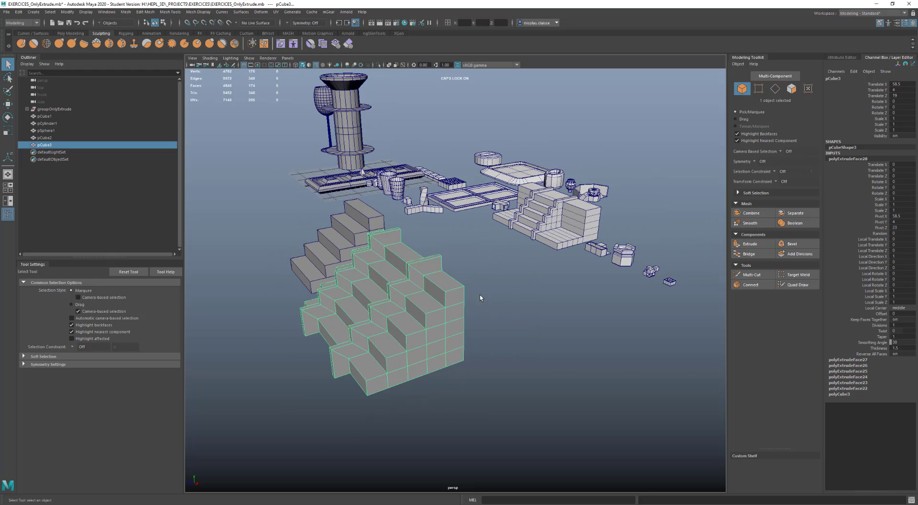
{"action": "left_click_drag", "start_coordinate": [497, 252], "coordinate": [499, 321], "text": "alt"}
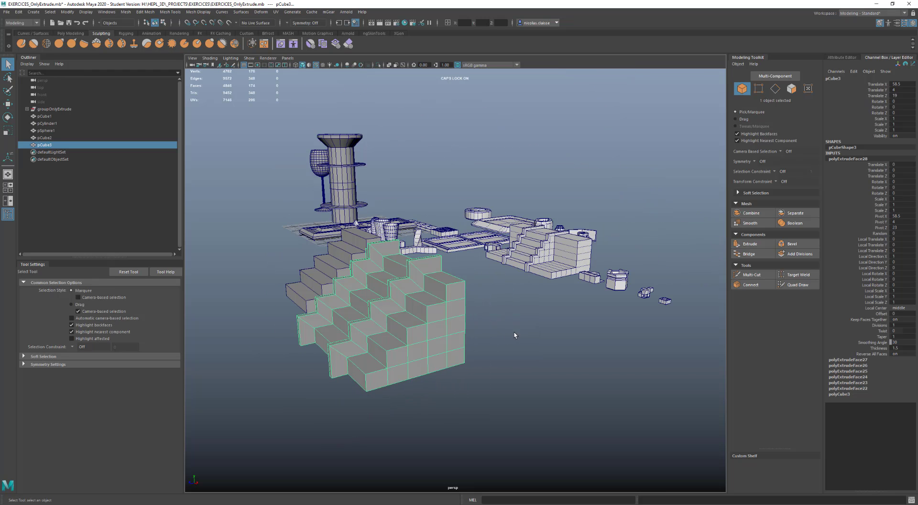
Clear the selection and create a polygon torus beside the staircase with a radius of about 3.4 and section radius of about 1.6
{"action": "left_click", "coordinate": [535, 329]}
{"action": "right_click", "coordinate": [535, 329], "text": "shift"}
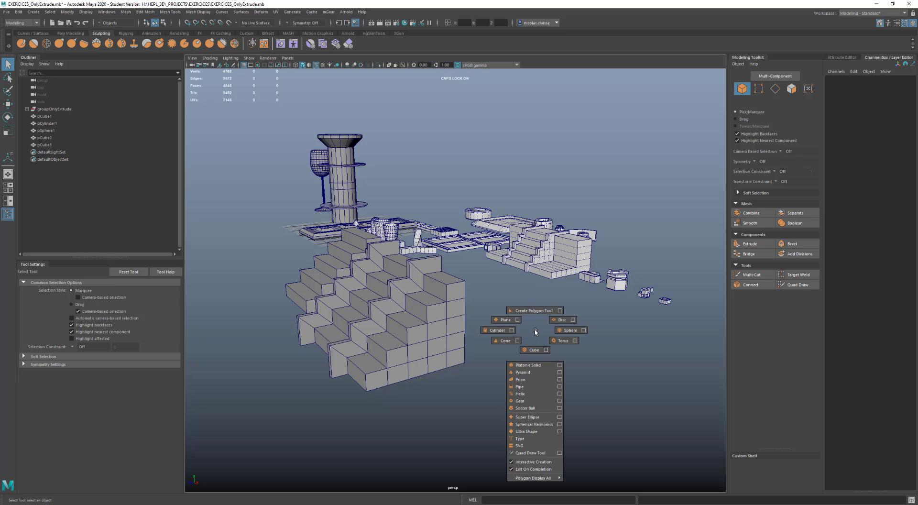
{"action": "left_click_drag", "start_coordinate": [536, 331], "coordinate": [422, 294], "text": "alt"}
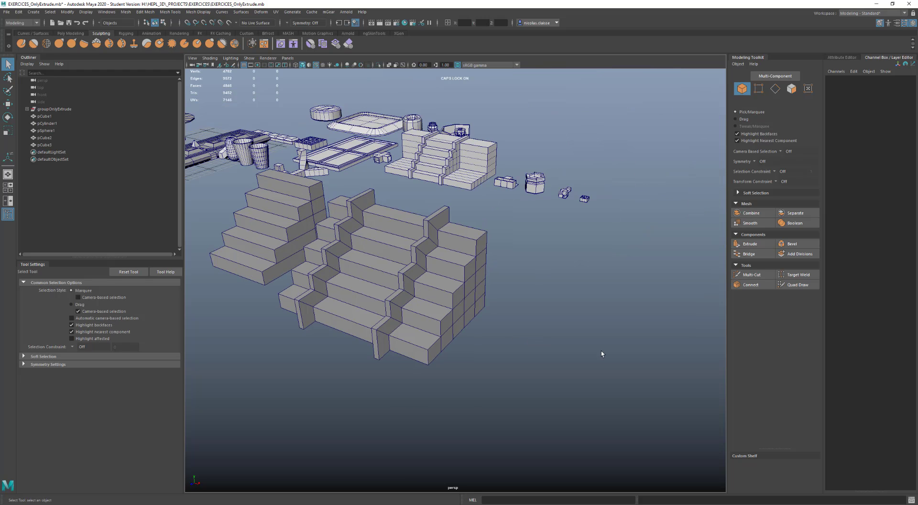
{"action": "right_click_drag", "start_coordinate": [579, 347], "coordinate": [596, 359], "text": "shift"}
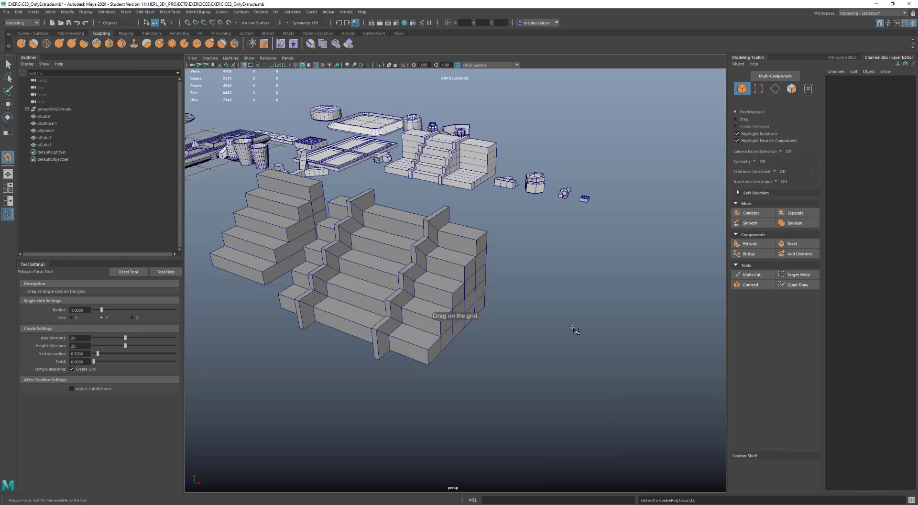
{"action": "left_click_drag", "start_coordinate": [575, 330], "coordinate": [484, 302]}
Select one half of the torus's faces and extrude them about 7.3 units outward along world X to form an elongated ring
{"action": "right_click_drag", "start_coordinate": [486, 304], "coordinate": [485, 326]}
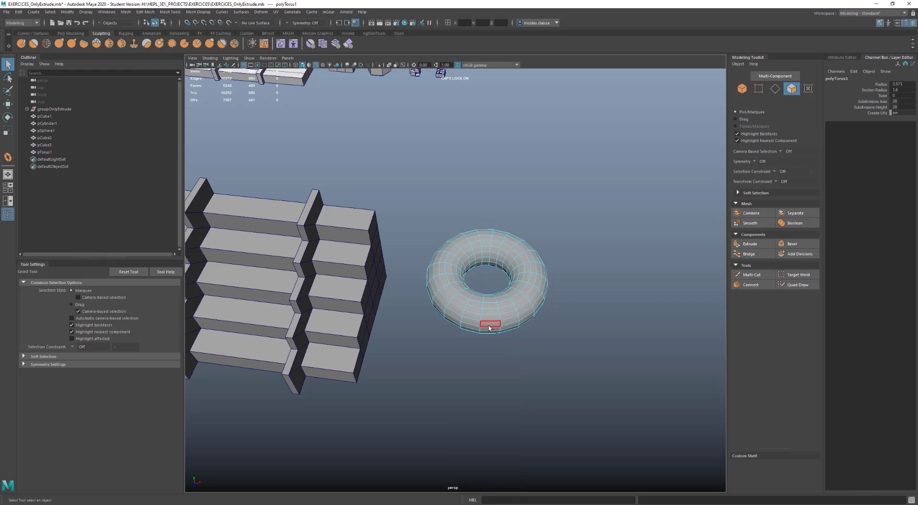
{"action": "left_click_drag", "start_coordinate": [492, 322], "coordinate": [501, 349], "text": "alt"}
{"action": "left_click_drag", "start_coordinate": [581, 360], "coordinate": [491, 161]}
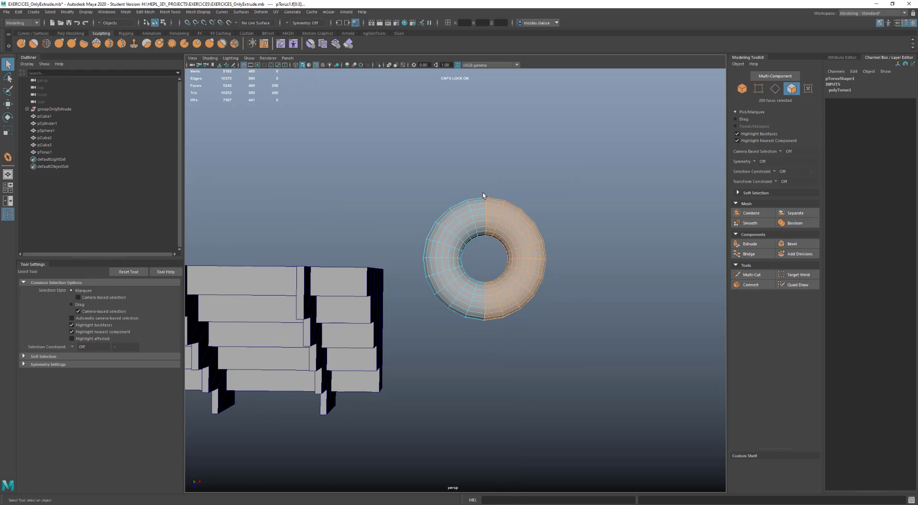
{"action": "right_click_drag", "start_coordinate": [516, 276], "coordinate": [516, 295], "text": "shift"}
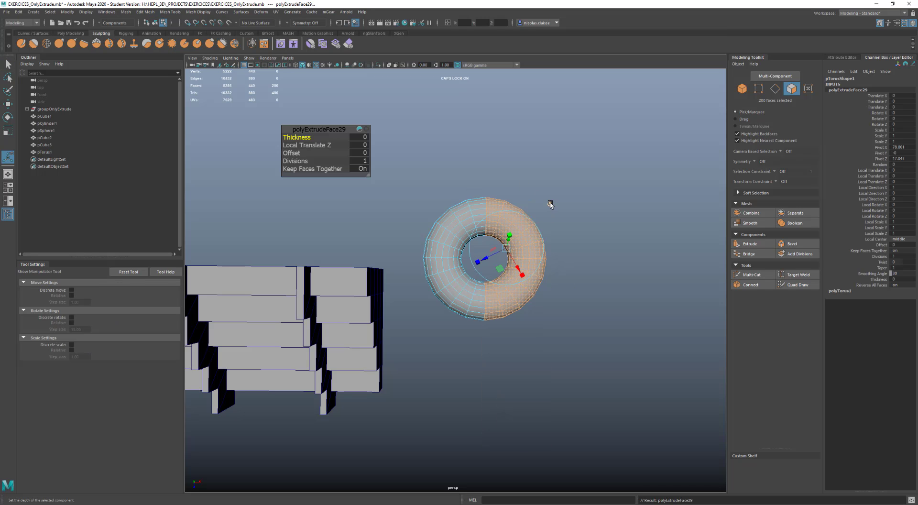
{"action": "left_click", "coordinate": [549, 203]}
{"action": "left_click_drag", "start_coordinate": [535, 260], "coordinate": [620, 268]}
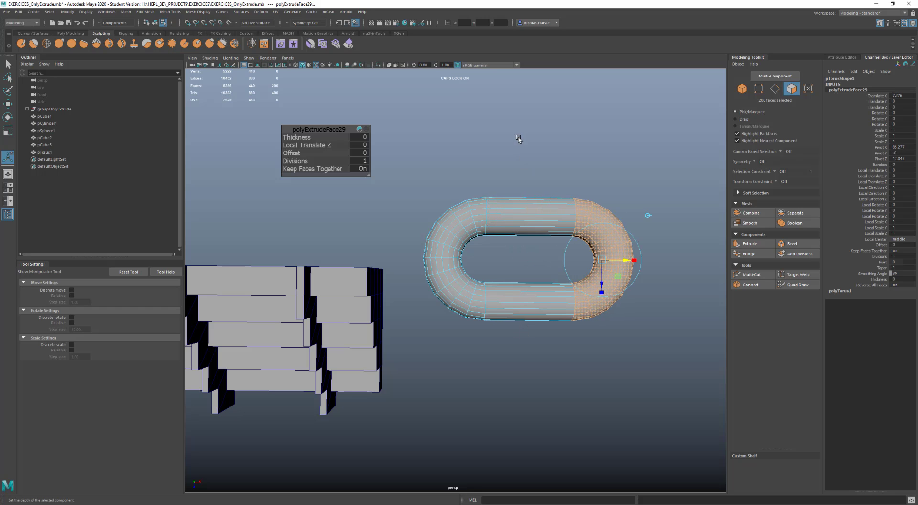
Try deleting the faces of the elongated ring's two straight middle sections, and undo the deletion
{"action": "left_click_drag", "start_coordinate": [520, 339], "coordinate": [545, 270], "text": "alt"}
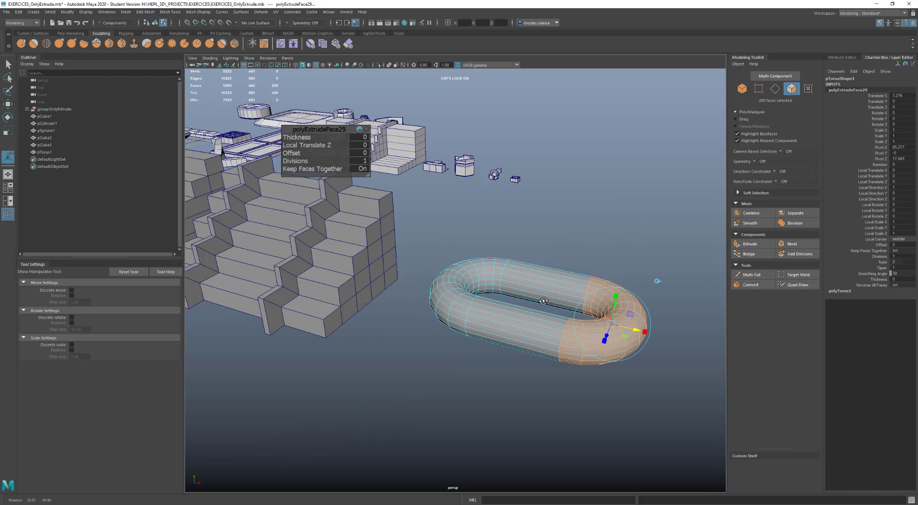
{"action": "left_click_drag", "start_coordinate": [512, 303], "coordinate": [501, 394], "text": "alt"}
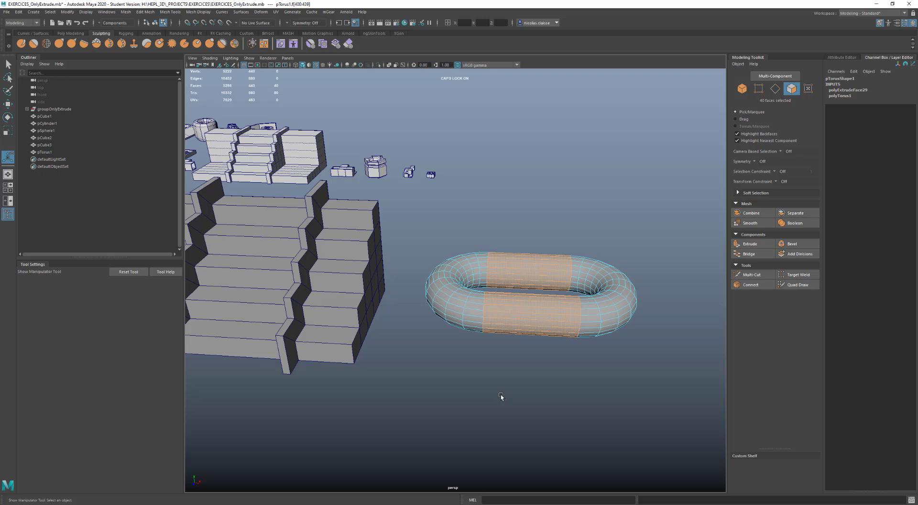
{"action": "key", "text": "Delete"}
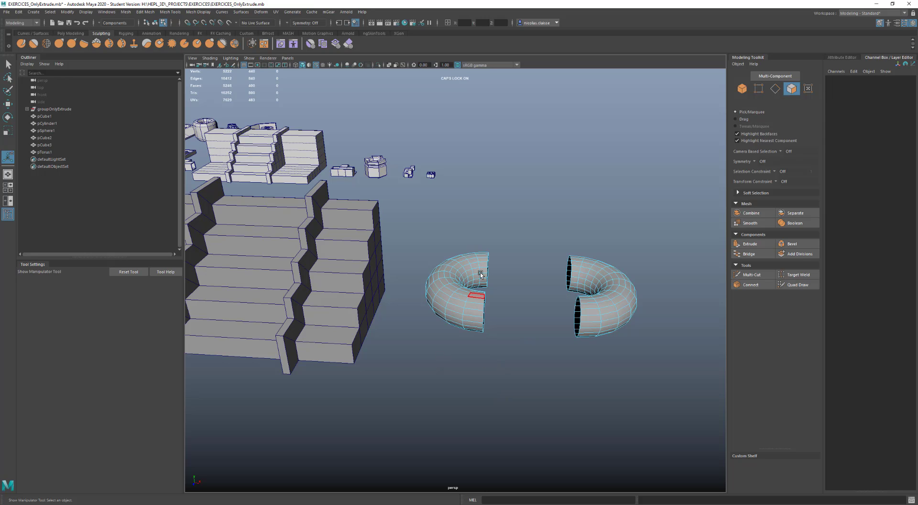
{"action": "key", "text": "ctrl+z"}
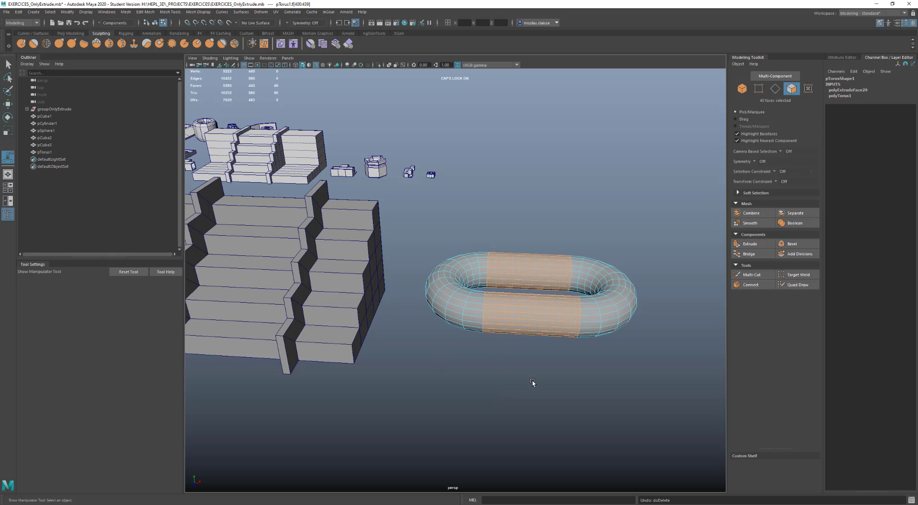
Select the face loop along the top of the elongated ring and grow the selection four times over its upper surface
{"action": "left_click_drag", "start_coordinate": [538, 360], "coordinate": [500, 327], "text": "alt"}
{"action": "left_click_drag", "start_coordinate": [491, 312], "coordinate": [464, 363], "text": "alt"}
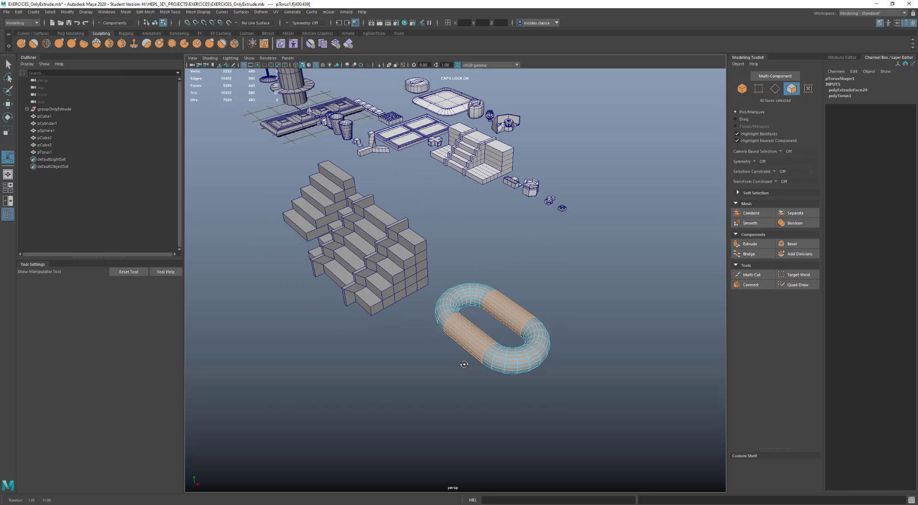
{"action": "scroll", "coordinate": [472, 354], "scroll_direction": "up", "scroll_amount": 2}
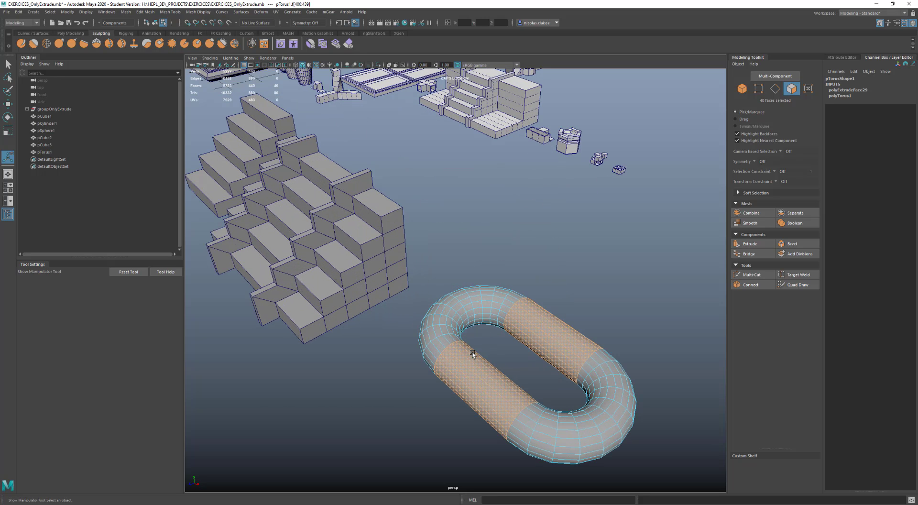
{"action": "double_click", "coordinate": [584, 424]}
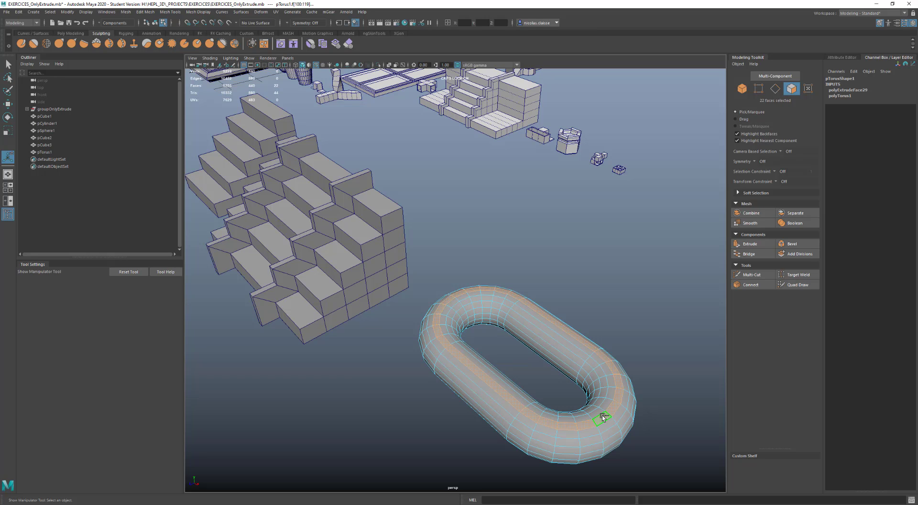
{"action": "key", "text": "greater"}
{"action": "key", "text": "greater"}
{"action": "key", "text": "greater"}
{"action": "key", "text": "greater"}
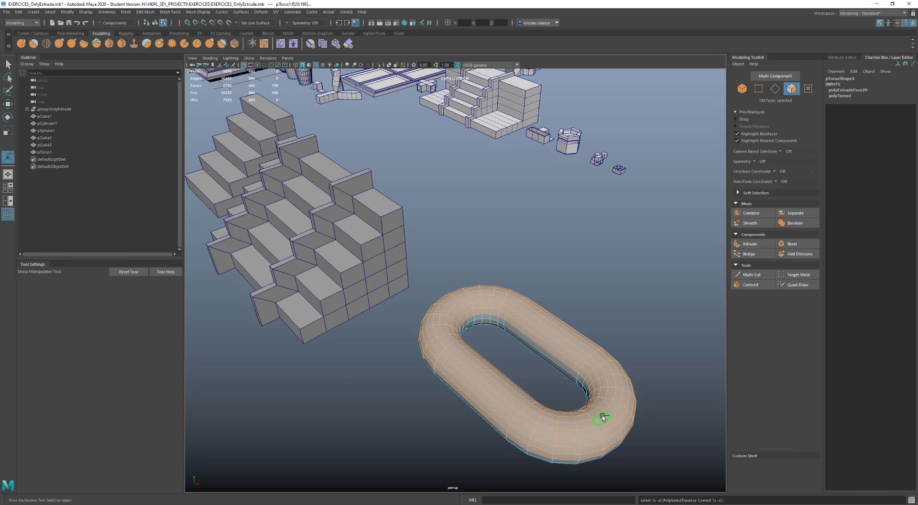
Extrude the selected upper faces about 7.2 units upward in world Y and return to object selection
{"action": "right_click_drag", "start_coordinate": [603, 418], "coordinate": [602, 361], "text": "shift"}
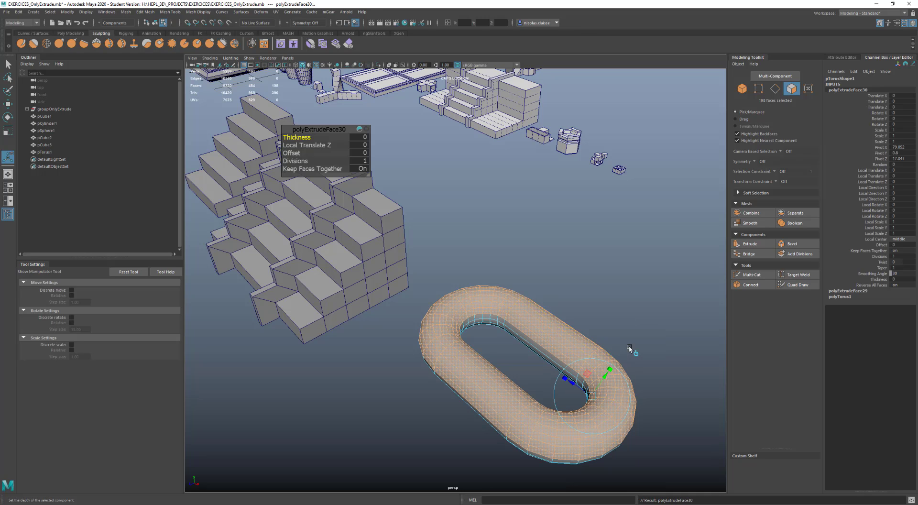
{"action": "left_click", "coordinate": [638, 354]}
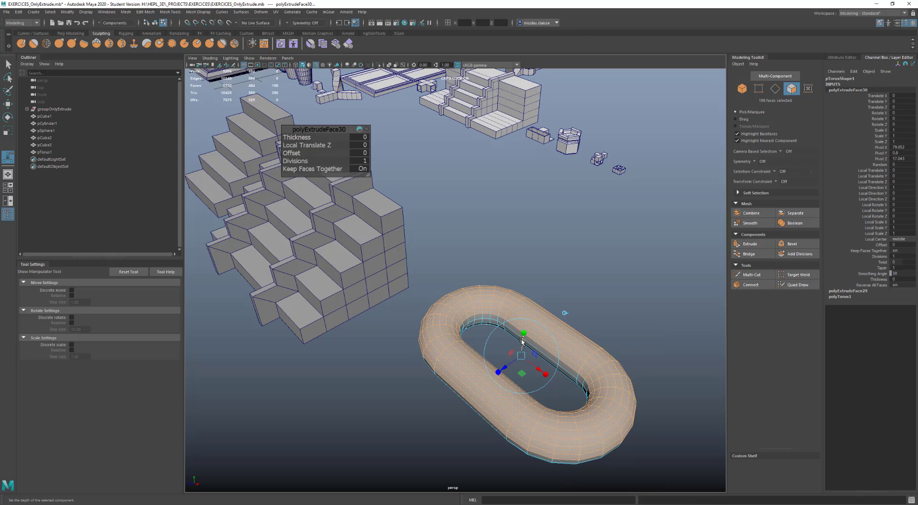
{"action": "left_click_drag", "start_coordinate": [523, 339], "coordinate": [520, 257]}
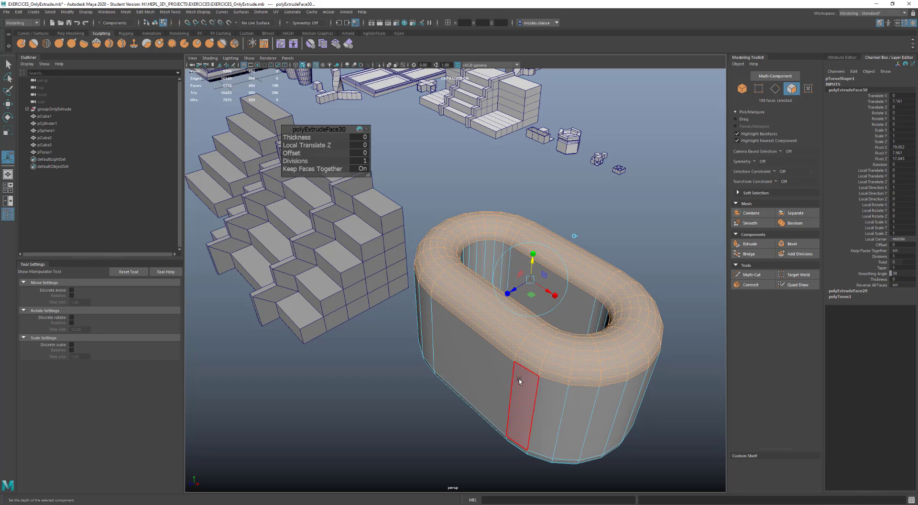
{"action": "left_click_drag", "start_coordinate": [521, 402], "coordinate": [508, 373], "text": "alt"}
{"action": "key", "text": "F8"}
{"action": "key", "text": "q"}
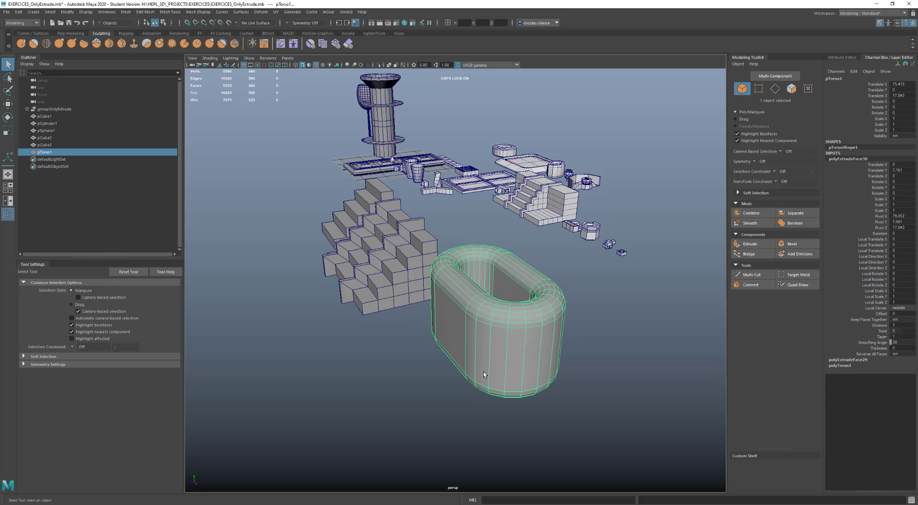
Examine the finished exercise models across the scene, including the staircases, window frame, door panel, cups and column
{"action": "left_click_drag", "start_coordinate": [421, 338], "coordinate": [516, 402], "text": "alt"}
{"action": "scroll", "coordinate": [540, 418], "scroll_direction": "up", "scroll_amount": 5}
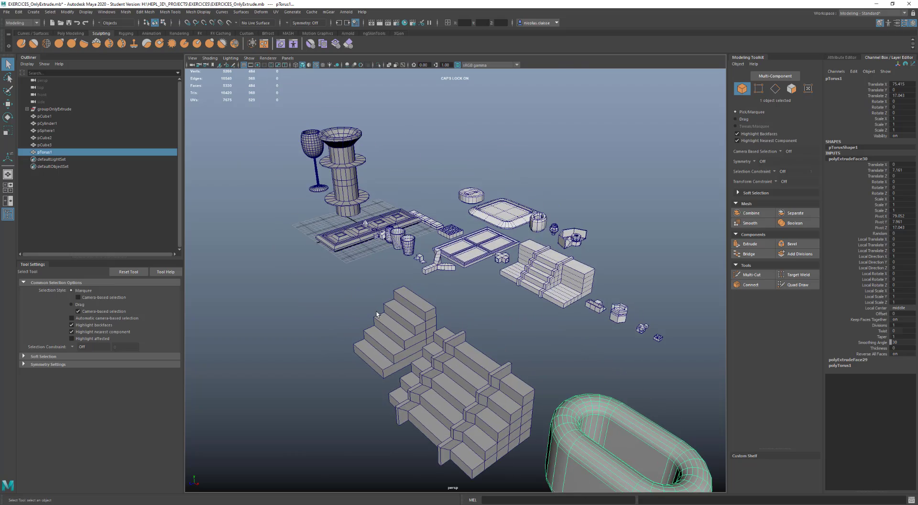
{"action": "left_click_drag", "start_coordinate": [377, 314], "coordinate": [427, 323], "text": "alt"}
{"action": "middle_click_drag", "start_coordinate": [431, 321], "coordinate": [362, 323], "text": "alt"}
{"action": "scroll", "coordinate": [349, 331], "scroll_direction": "up", "scroll_amount": 3}
{"action": "scroll", "coordinate": [378, 318], "scroll_direction": "up", "scroll_amount": 2}
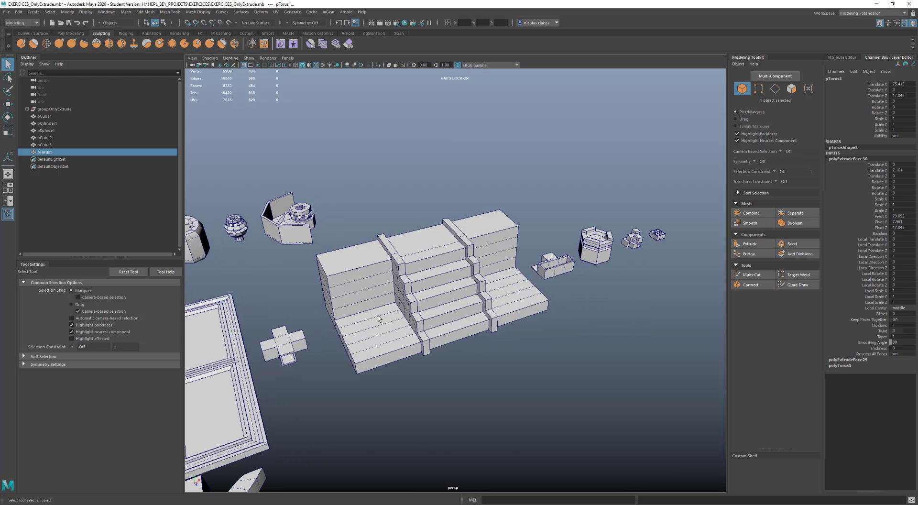
{"action": "scroll", "coordinate": [325, 351], "scroll_direction": "down", "scroll_amount": 5}
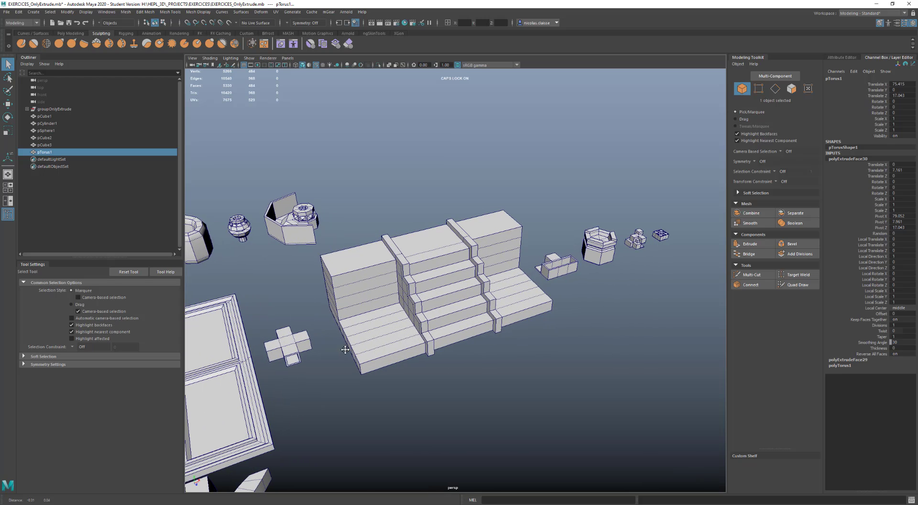
{"action": "left_click_drag", "start_coordinate": [418, 280], "coordinate": [385, 379], "text": "alt"}
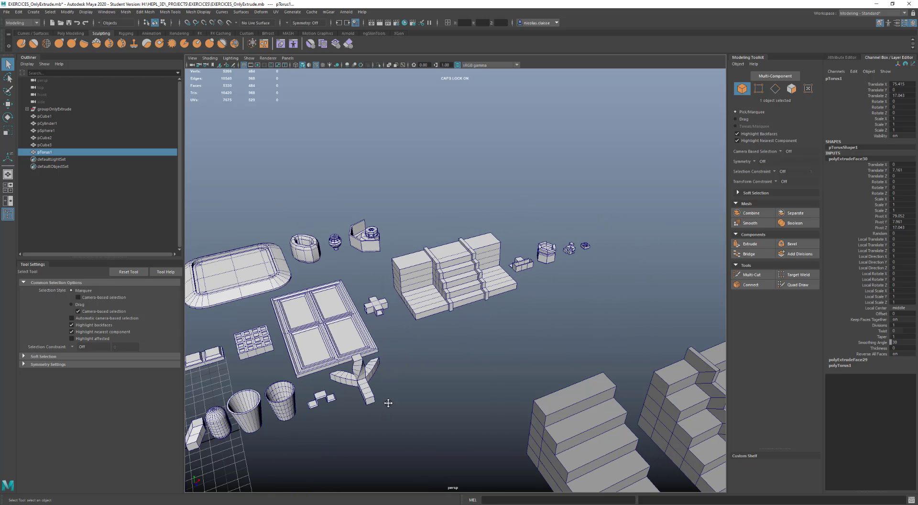
{"action": "middle_click_drag", "start_coordinate": [389, 403], "coordinate": [566, 295], "text": "alt"}
{"action": "scroll", "coordinate": [593, 298], "scroll_direction": "down", "scroll_amount": 4}
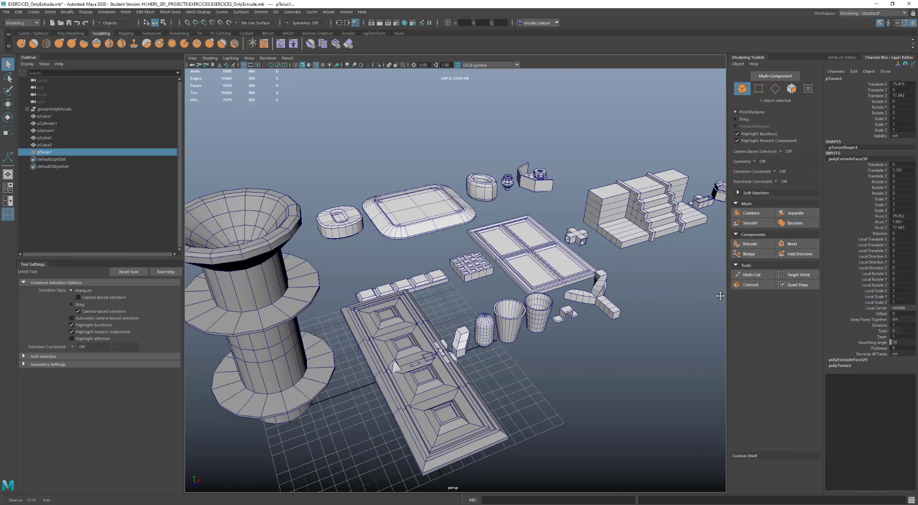
{"action": "scroll", "coordinate": [574, 310], "scroll_direction": "up", "scroll_amount": 4}
{"action": "left_click_drag", "start_coordinate": [561, 390], "coordinate": [516, 379], "text": "alt"}
{"action": "scroll", "coordinate": [480, 294], "scroll_direction": "down", "scroll_amount": 5}
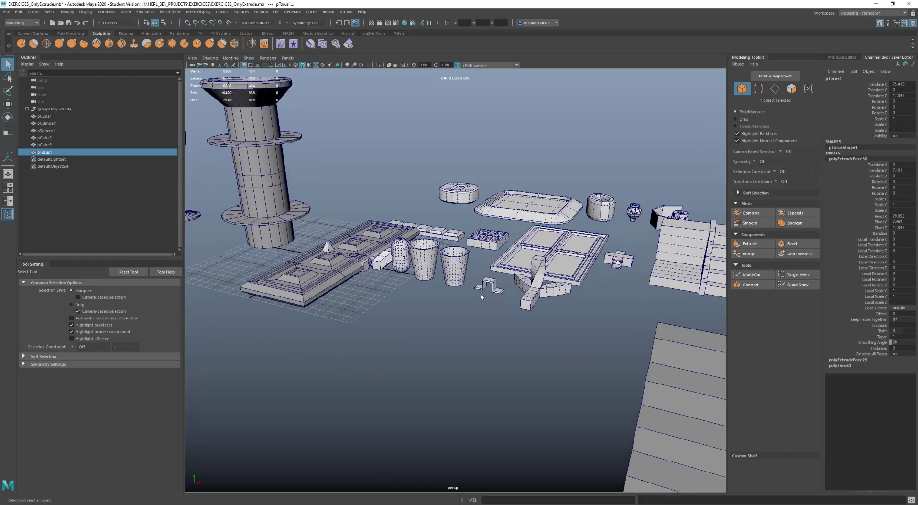
{"action": "left_click_drag", "start_coordinate": [560, 402], "coordinate": [550, 354], "text": "alt"}
{"action": "scroll", "coordinate": [445, 360], "scroll_direction": "up", "scroll_amount": 3}
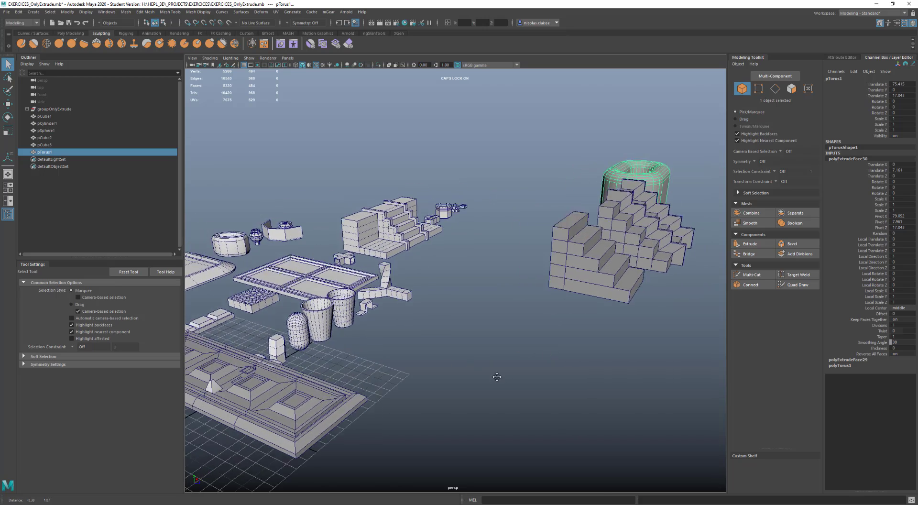
{"action": "right_click_drag", "start_coordinate": [496, 375], "coordinate": [636, 375], "text": "alt"}
{"action": "middle_click_drag", "start_coordinate": [636, 376], "coordinate": [628, 349], "text": "alt"}
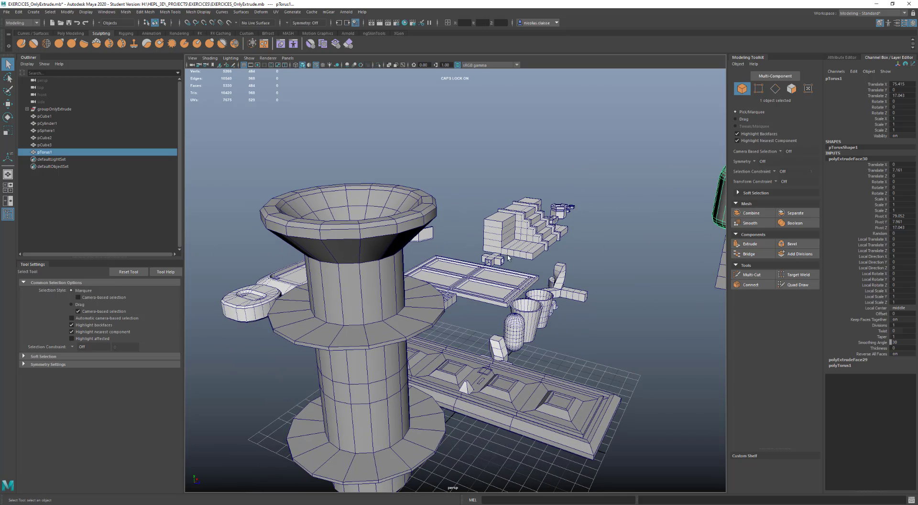
Hide the six practice objects from pCube1 through pTorus1, leaving the grouped exercise models
{"action": "left_click", "coordinate": [44, 116]}
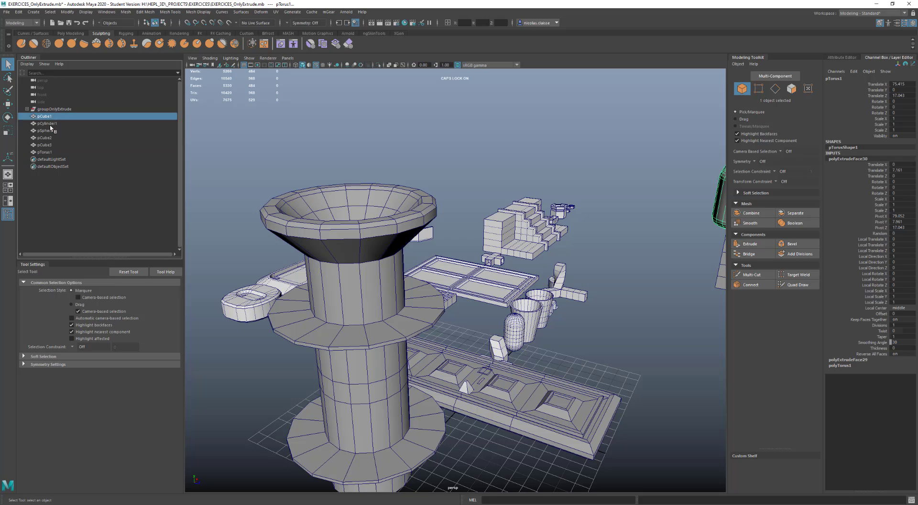
{"action": "left_click", "coordinate": [54, 152], "text": "shift"}
{"action": "key", "text": "h"}
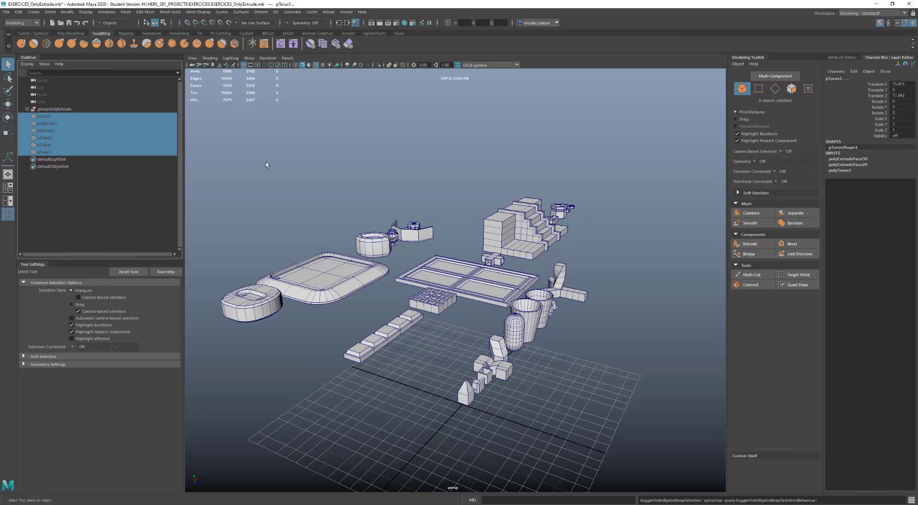
{"action": "left_click_drag", "start_coordinate": [445, 312], "coordinate": [419, 351], "text": "alt"}
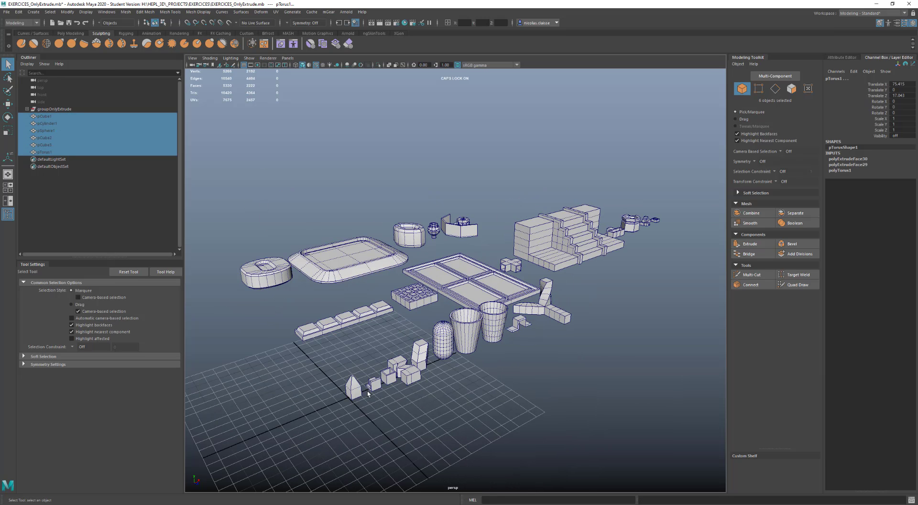
Select the exercise shape with a small cube on an L-shaped backing, beside the pointed block, and frame it
{"action": "scroll", "coordinate": [368, 393], "scroll_direction": "up", "scroll_amount": 5}
{"action": "scroll", "coordinate": [367, 404], "scroll_direction": "down", "scroll_amount": 5}
{"action": "left_click_drag", "start_coordinate": [368, 404], "coordinate": [398, 364], "text": "alt"}
{"action": "scroll", "coordinate": [393, 319], "scroll_direction": "up", "scroll_amount": 5}
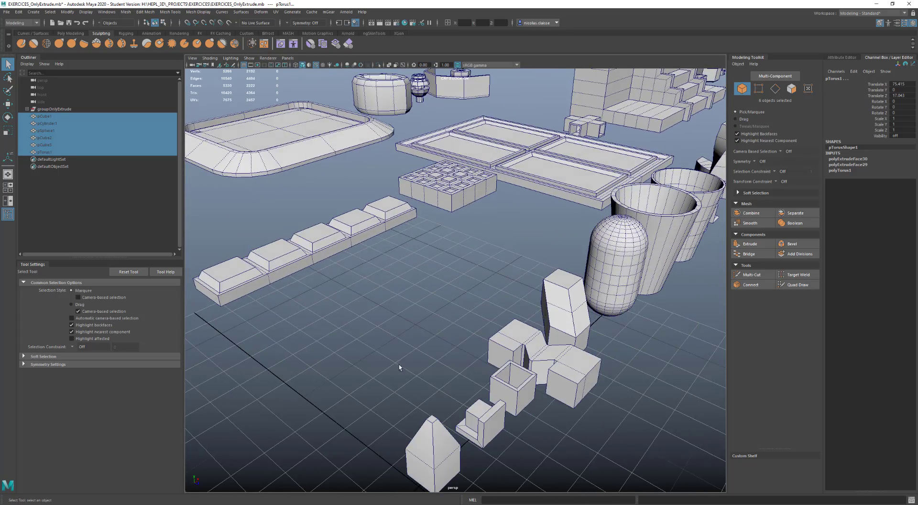
{"action": "left_click", "coordinate": [478, 427]}
{"action": "scroll", "coordinate": [467, 371], "scroll_direction": "down", "scroll_amount": 5}
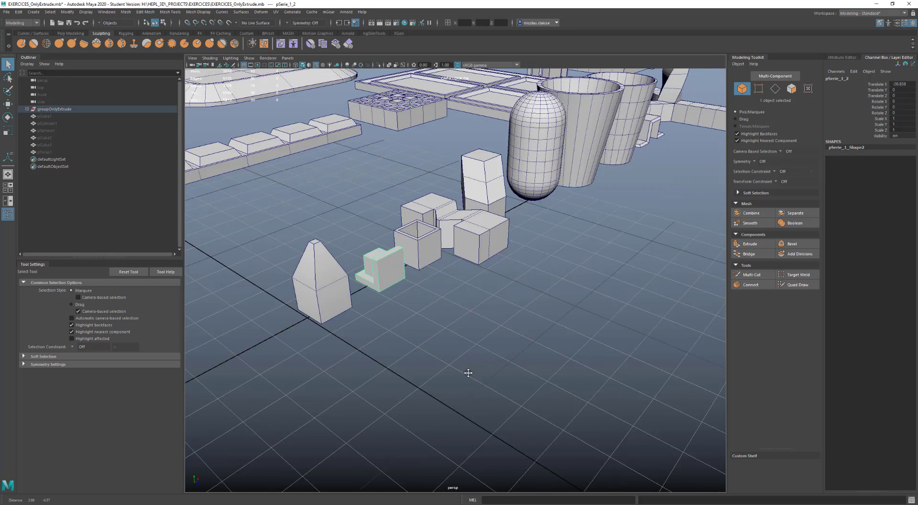
{"action": "scroll", "coordinate": [467, 371], "scroll_direction": "up", "scroll_amount": 2}
{"action": "key", "text": "f"}
{"action": "left_click_drag", "start_coordinate": [466, 406], "coordinate": [520, 393], "text": "alt"}
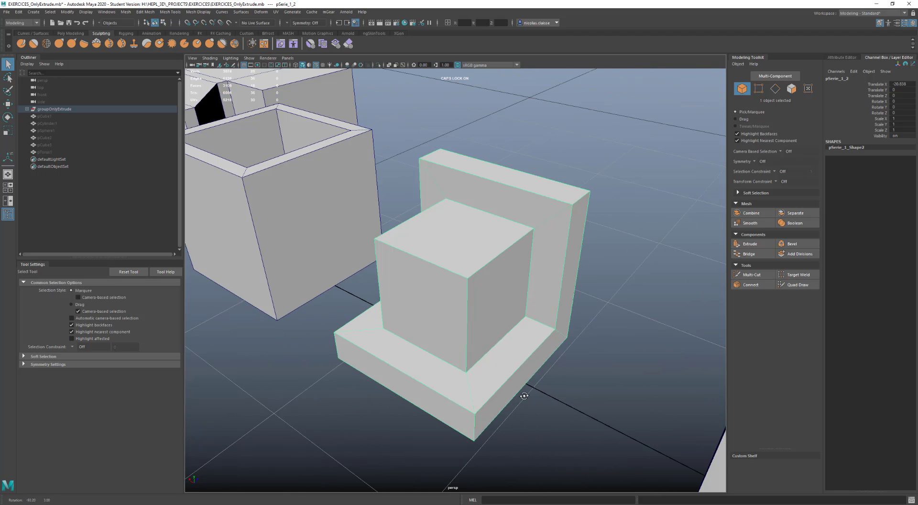
Delete the loop of inner ledge faces between the small cube and the L-shaped backing
{"action": "mouse_move", "coordinate": [496, 362]}
{"action": "right_mouse_down"}
{"action": "mouse_move", "coordinate": [496, 333]}
{"action": "mouse_move", "coordinate": [498, 365]}
{"action": "right_mouse_up"}
{"action": "left_click", "coordinate": [498, 365]}
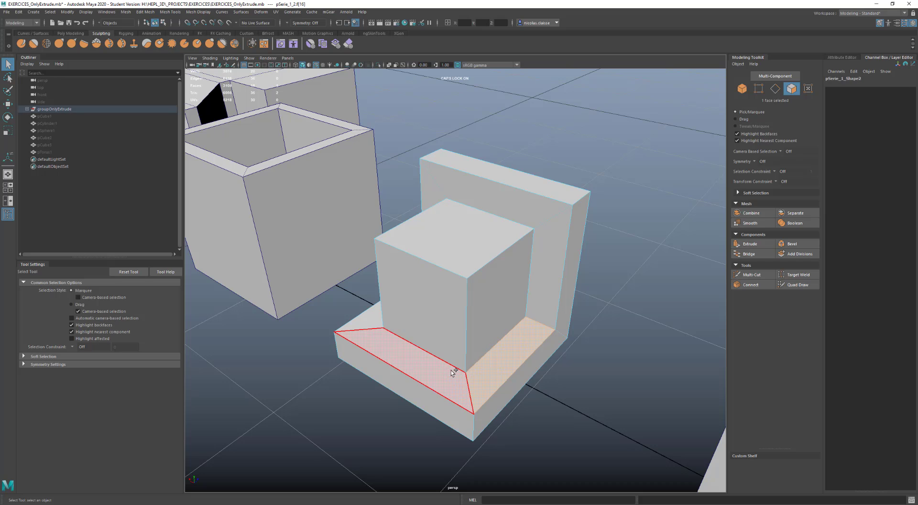
{"action": "double_click", "coordinate": [453, 372], "text": "shift"}
{"action": "key", "text": "Delete"}
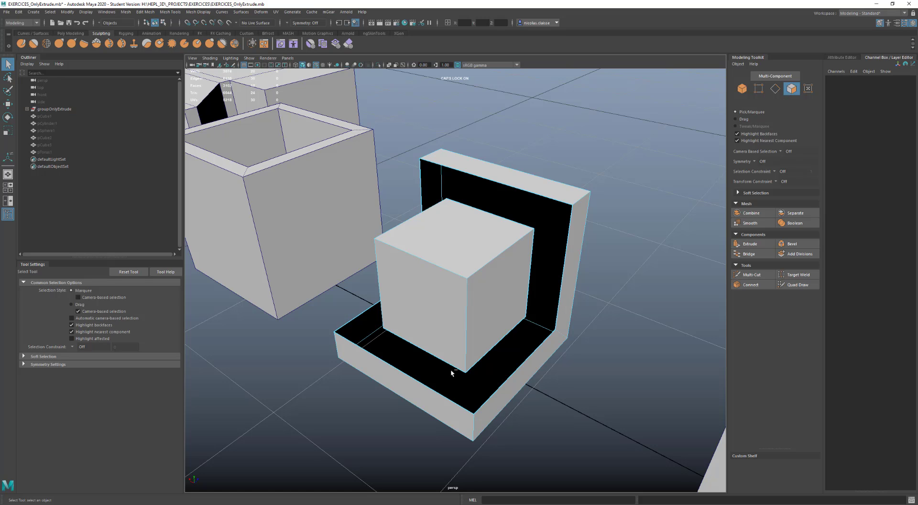
Delete the loop of rim faces around the L-shaped backing to expose how the shape is built
{"action": "mouse_move", "coordinate": [463, 340]}
{"action": "left_mouse_down", "text": "alt"}
{"action": "mouse_move", "coordinate": [443, 338]}
{"action": "mouse_move", "coordinate": [445, 347]}
{"action": "mouse_move", "coordinate": [459, 334]}
{"action": "left_mouse_up", "text": "alt"}
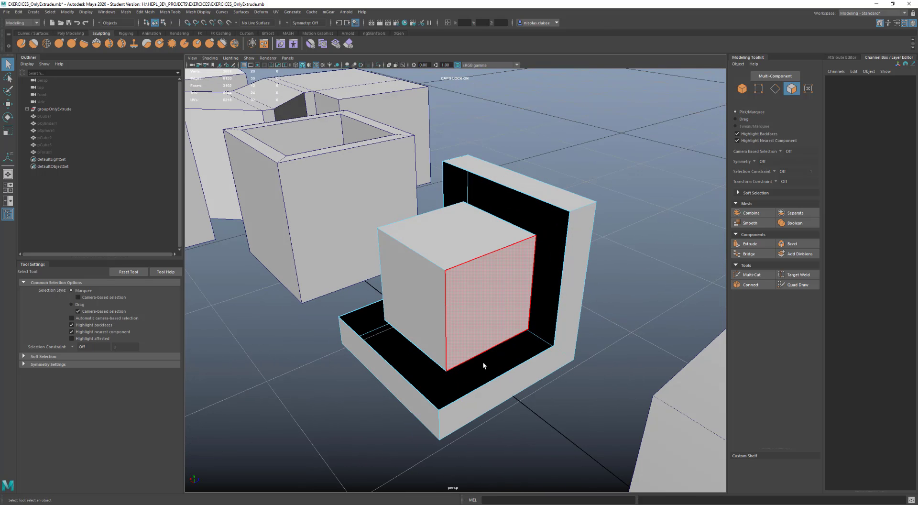
{"action": "left_click", "coordinate": [482, 395]}
{"action": "double_click", "coordinate": [563, 311], "text": "shift"}
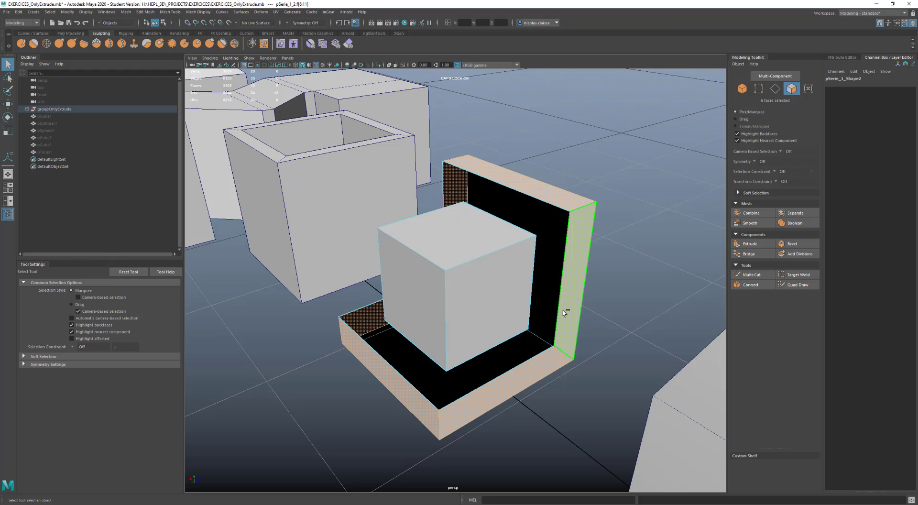
{"action": "key", "text": "Delete"}
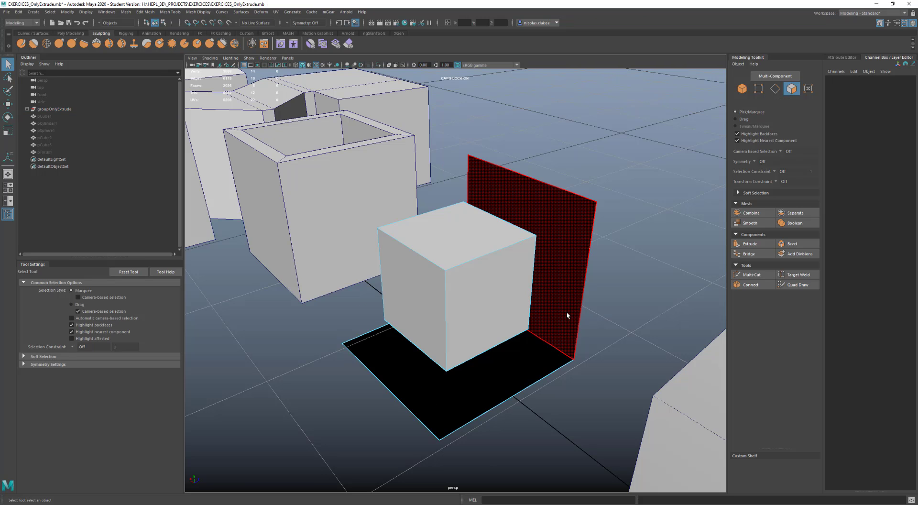
{"action": "left_click_drag", "start_coordinate": [566, 312], "coordinate": [498, 340], "text": "alt"}
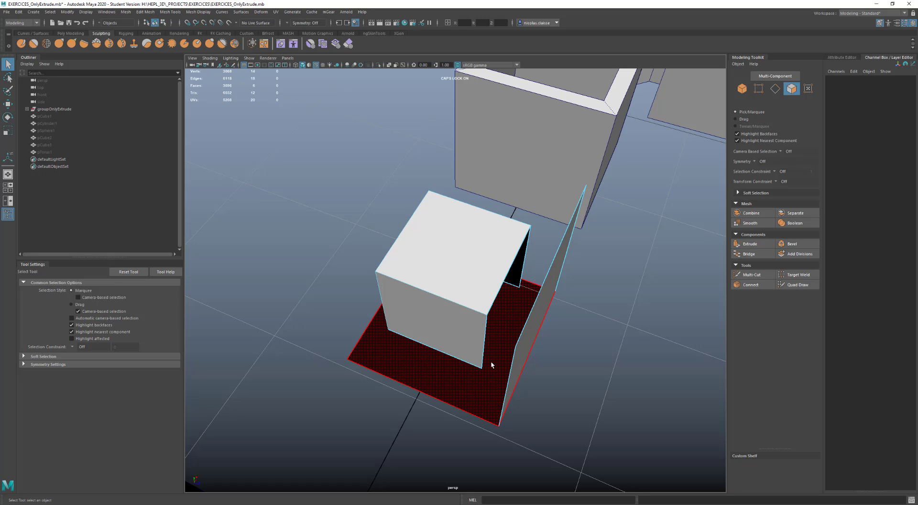
Create a polygon cube about 0.96 units per side beside the exercise row and switch it to face selection
{"action": "scroll", "coordinate": [518, 360], "scroll_direction": "down", "scroll_amount": 5}
{"action": "left_click_drag", "start_coordinate": [516, 356], "coordinate": [550, 352], "text": "alt"}
{"action": "right_click", "coordinate": [599, 350], "text": "shift"}
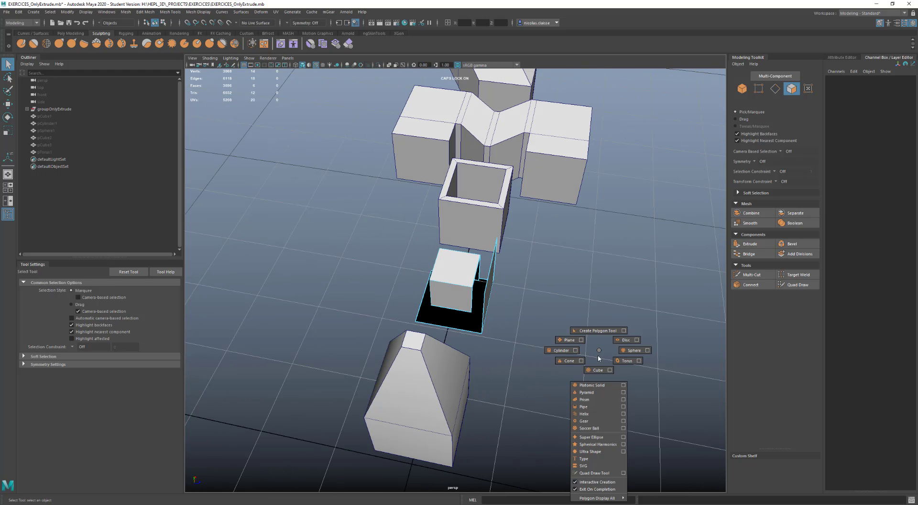
{"action": "right_click_drag", "start_coordinate": [598, 357], "coordinate": [596, 370], "text": "shift"}
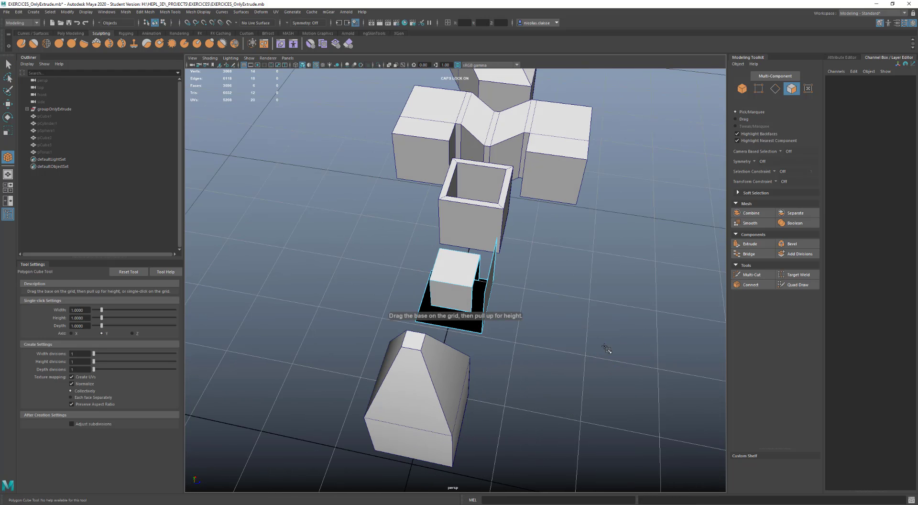
{"action": "left_click_drag", "start_coordinate": [593, 369], "coordinate": [610, 343]}
{"action": "mouse_move", "coordinate": [610, 343]}
{"action": "right_mouse_down"}
{"action": "mouse_move", "coordinate": [608, 336]}
{"action": "mouse_move", "coordinate": [603, 348]}
{"action": "right_mouse_up"}
{"action": "left_click_drag", "start_coordinate": [603, 348], "coordinate": [603, 340], "text": "alt"}
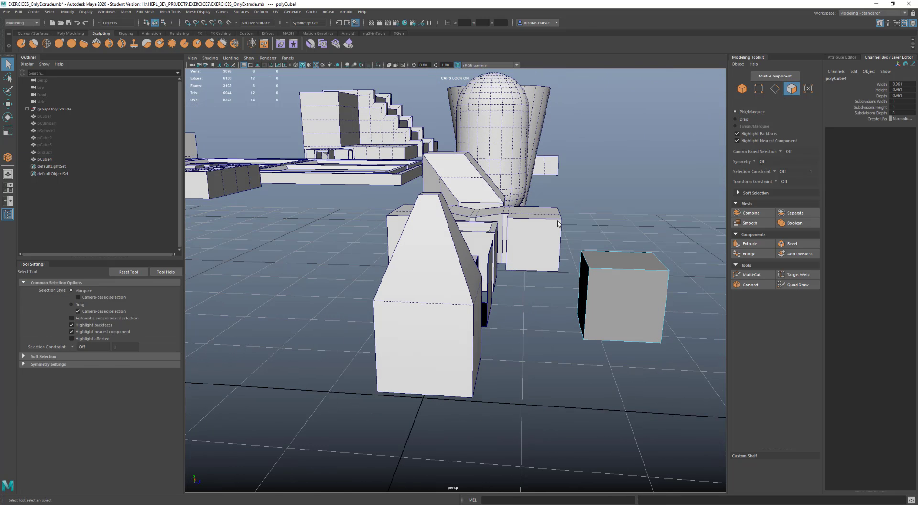
Extrude four adjoining cube faces with an inward offset, extrude them again with a thickness of -0.2, and return to object selection
{"action": "left_click_drag", "start_coordinate": [575, 233], "coordinate": [606, 295]}
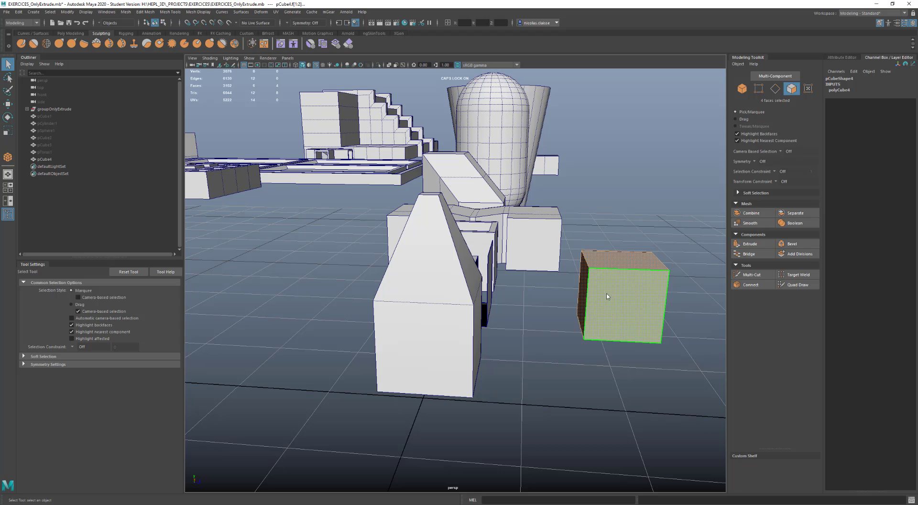
{"action": "right_click_drag", "start_coordinate": [607, 293], "coordinate": [604, 312], "text": "shift"}
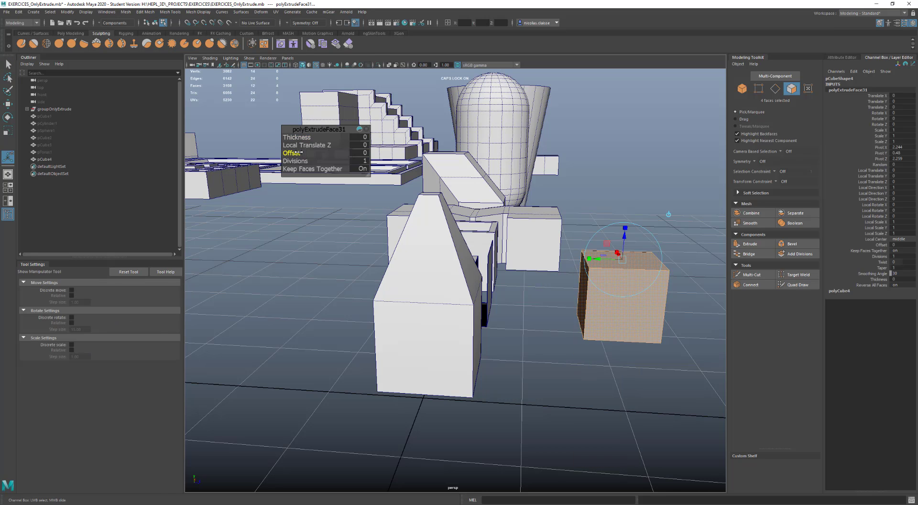
{"action": "left_click_drag", "start_coordinate": [296, 152], "coordinate": [301, 153]}
{"action": "key", "text": "ctrl+e"}
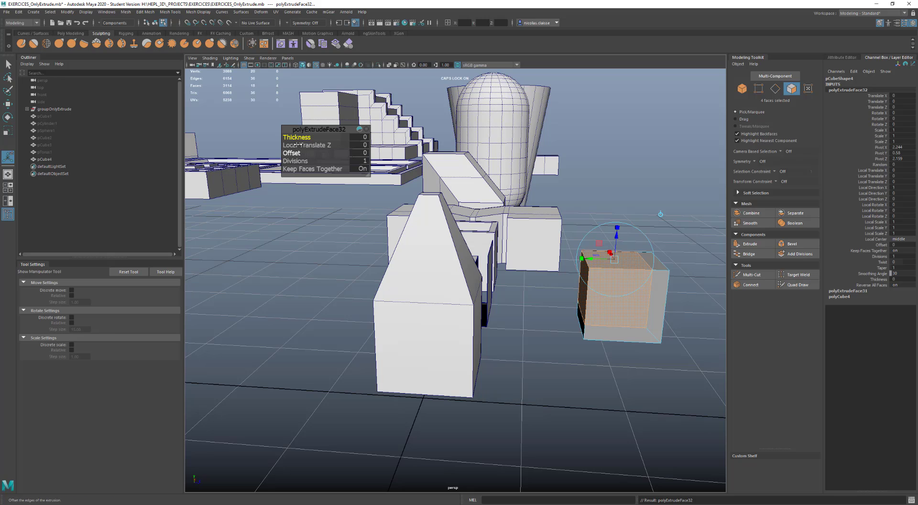
{"action": "left_click_drag", "start_coordinate": [295, 137], "coordinate": [294, 138]}
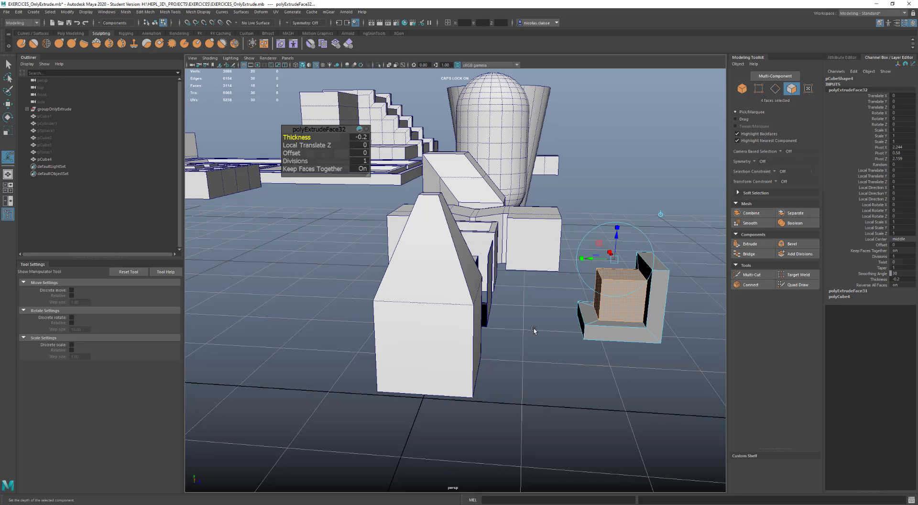
{"action": "key", "text": "F8"}
{"action": "left_click_drag", "start_coordinate": [609, 337], "coordinate": [540, 359], "text": "alt"}
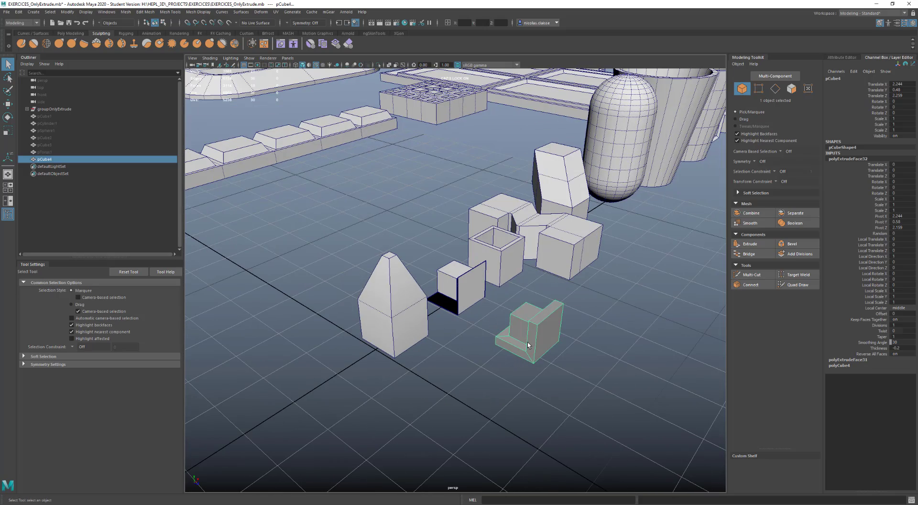
Enable Object X symmetry and select the L-shaped end faces on both sides of the new shape
{"action": "right_click_drag", "start_coordinate": [530, 345], "coordinate": [516, 357]}
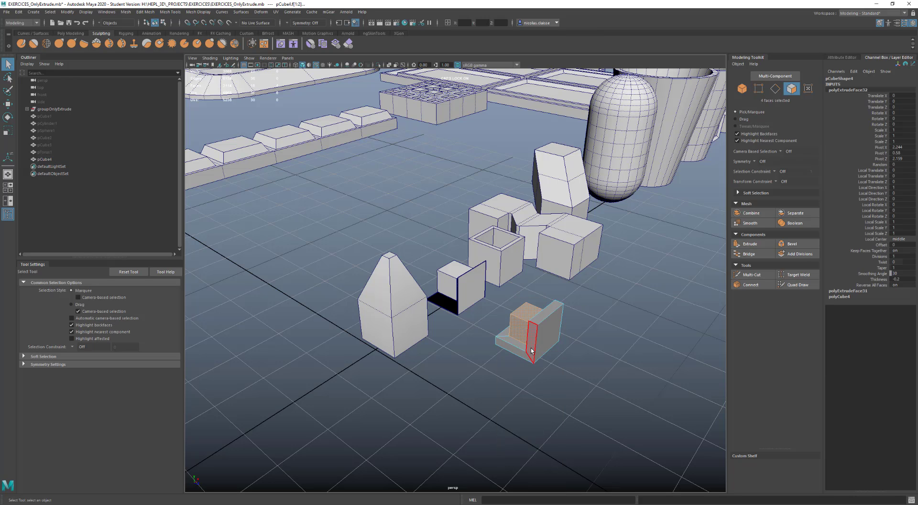
{"action": "left_click", "coordinate": [512, 353], "text": "shift"}
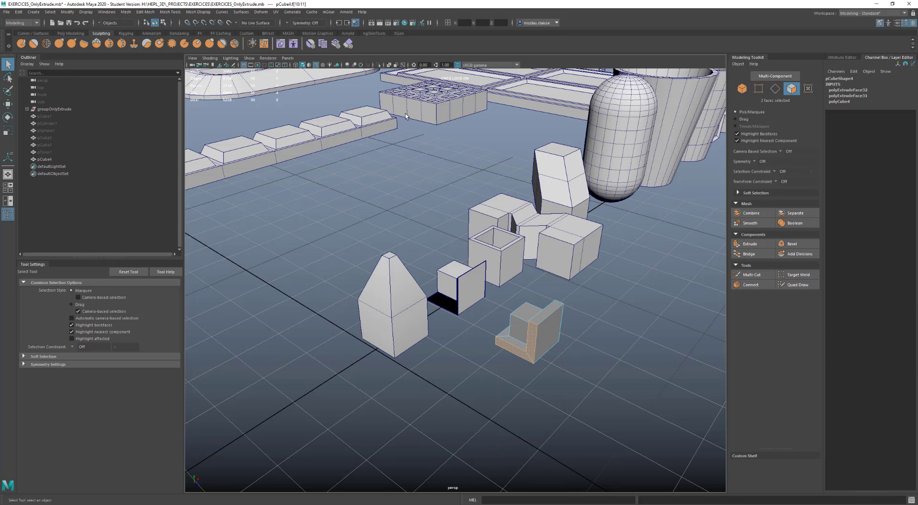
{"action": "left_click", "coordinate": [287, 24]}
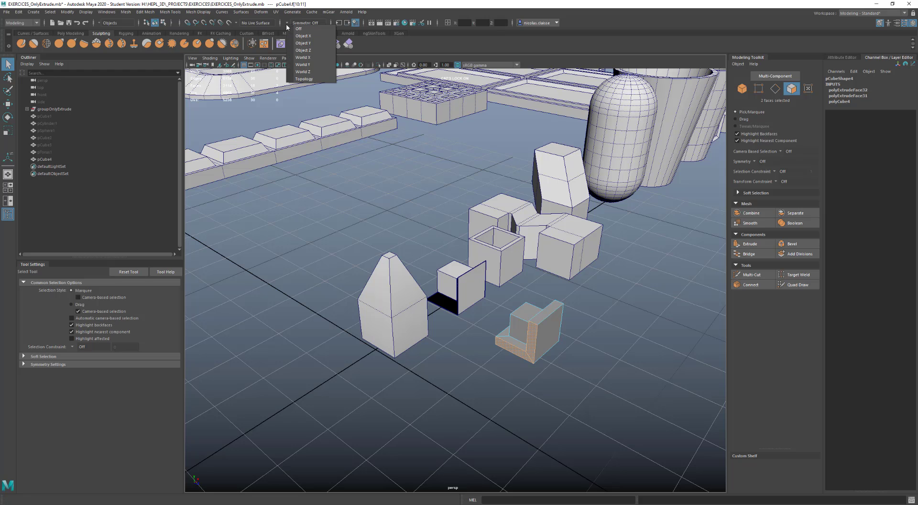
{"action": "left_click", "coordinate": [303, 35]}
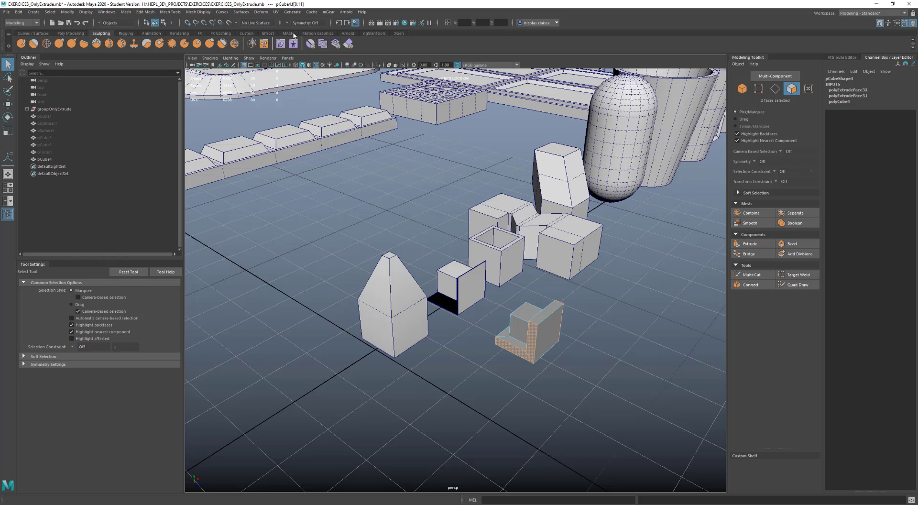
{"action": "mouse_move", "coordinate": [556, 318]}
{"action": "left_mouse_down", "text": "alt"}
{"action": "mouse_move", "coordinate": [536, 320]}
{"action": "mouse_move", "coordinate": [564, 328]}
{"action": "left_mouse_up", "text": "alt"}
{"action": "left_click", "coordinate": [564, 328]}
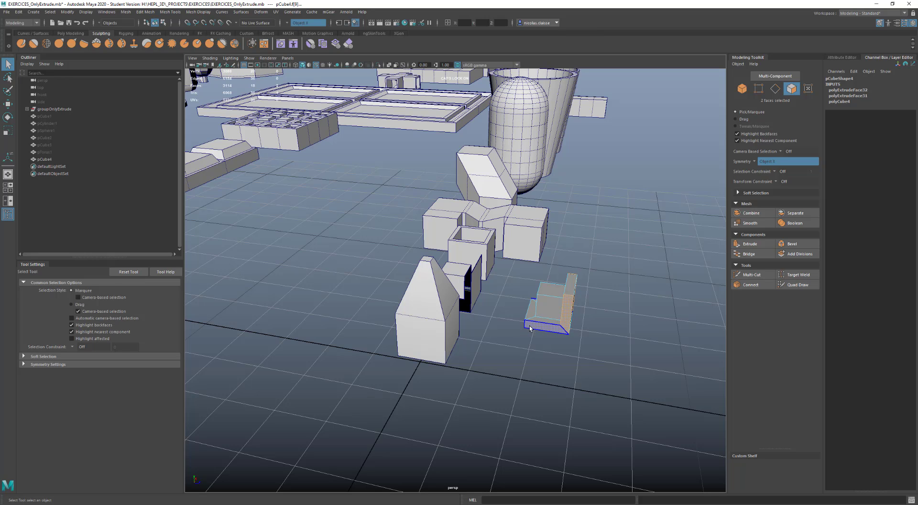
{"action": "left_click", "coordinate": [545, 325], "text": "shift"}
Extrude the mirrored L-shaped end faces outward with a thickness of 0.5, undoing the trial move and scaling
{"action": "right_click", "coordinate": [549, 323], "text": "shift"}
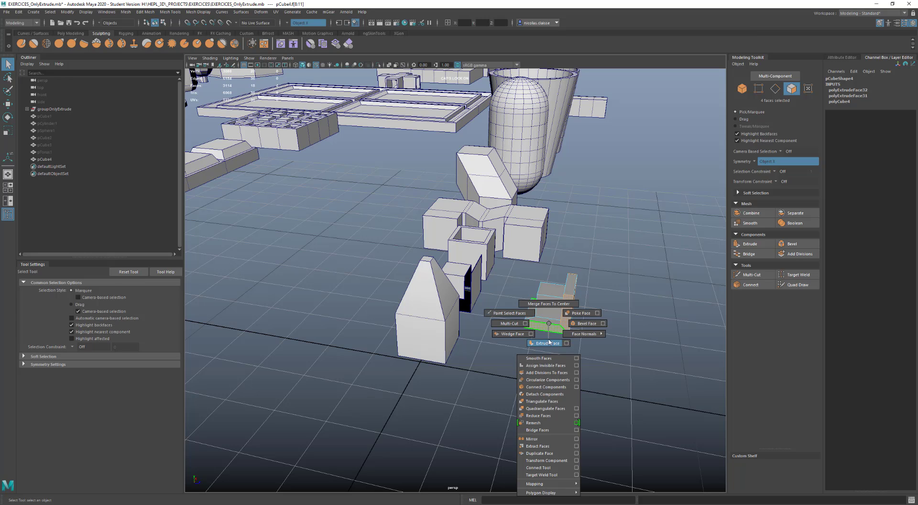
{"action": "left_click", "coordinate": [548, 344]}
{"action": "left_click_drag", "start_coordinate": [569, 332], "coordinate": [432, 350], "text": "alt"}
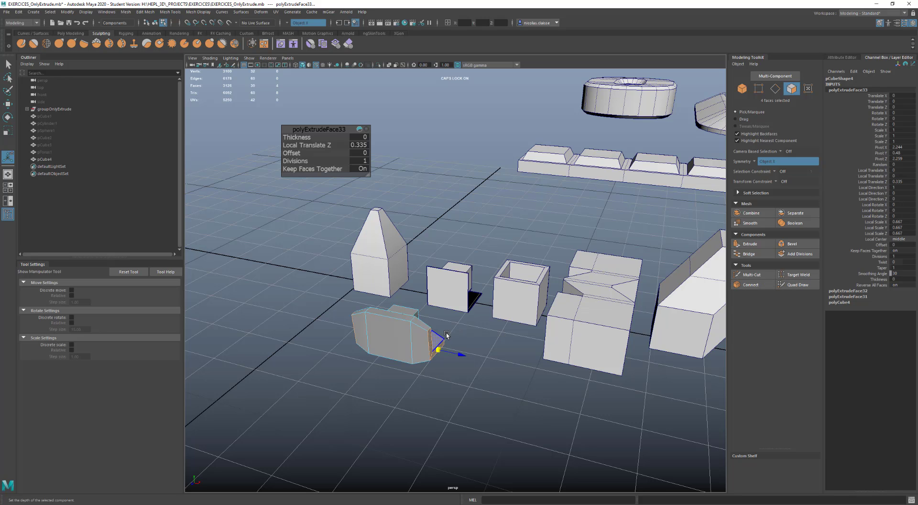
{"action": "key", "text": "ctrl+z"}
{"action": "key", "text": "ctrl+z"}
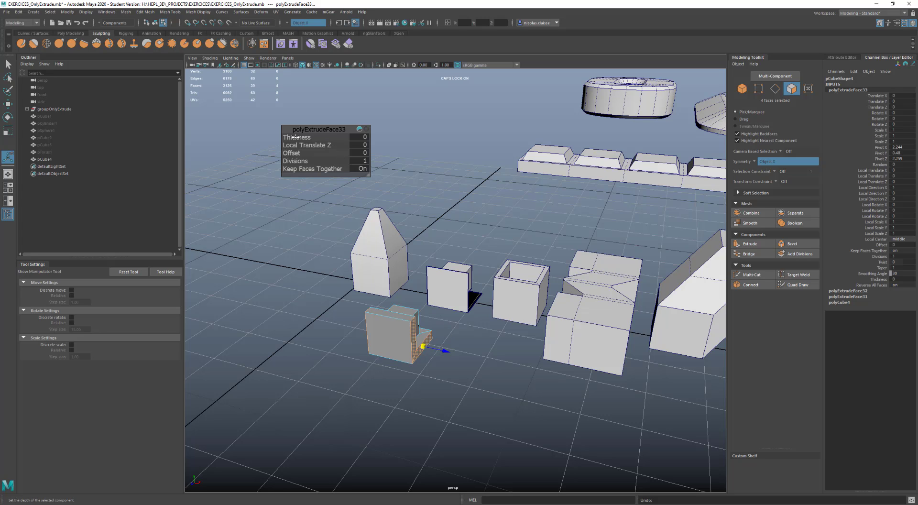
{"action": "left_click_drag", "start_coordinate": [295, 137], "coordinate": [299, 137]}
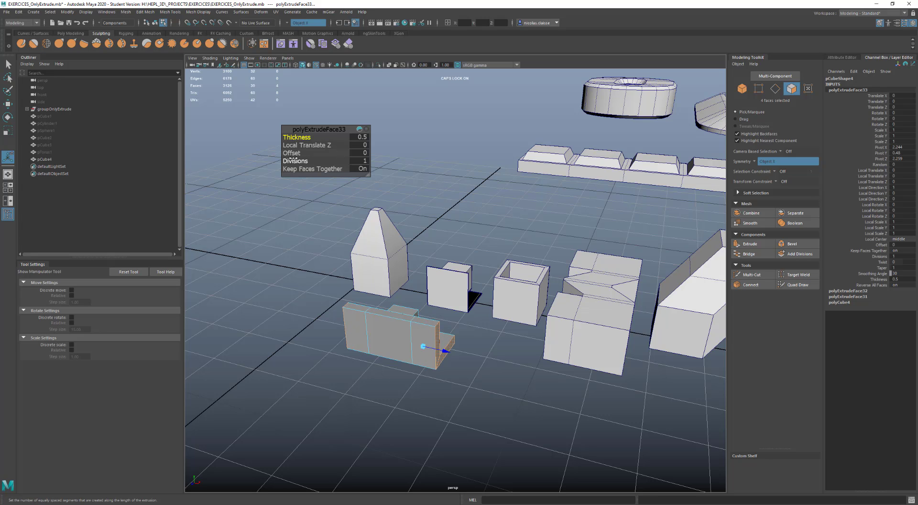
Flare both ends by extruding their faces with an offset of -0.2 and again with a thickness of 0.1, then deselect the shape
{"action": "key", "text": "ctrl+e"}
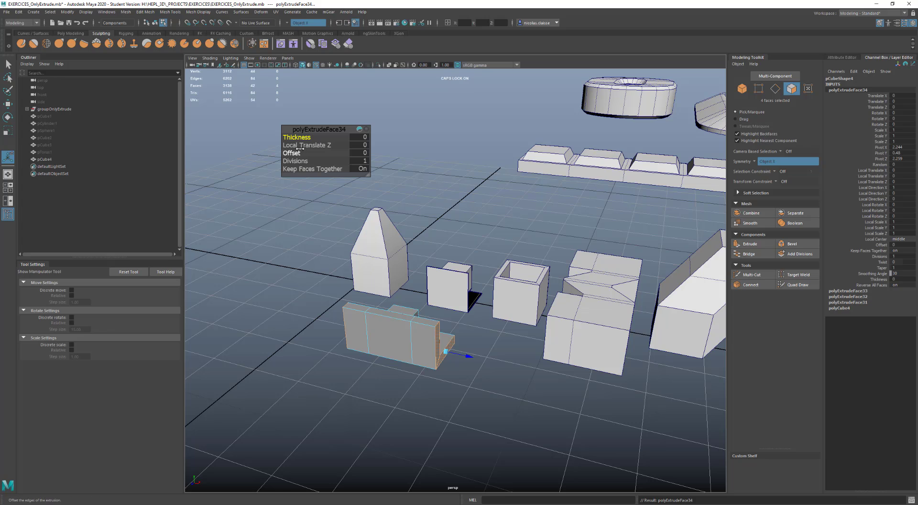
{"action": "left_click_drag", "start_coordinate": [293, 153], "coordinate": [294, 153]}
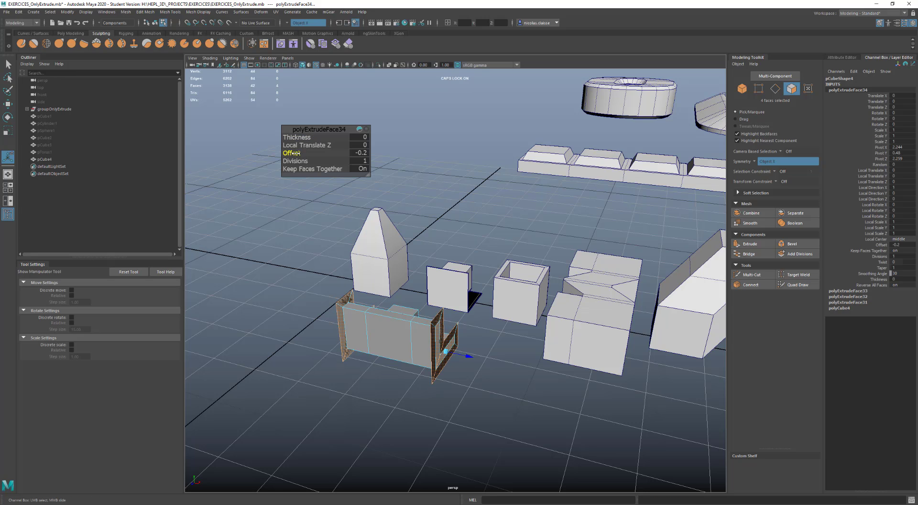
{"action": "key", "text": "ctrl+e"}
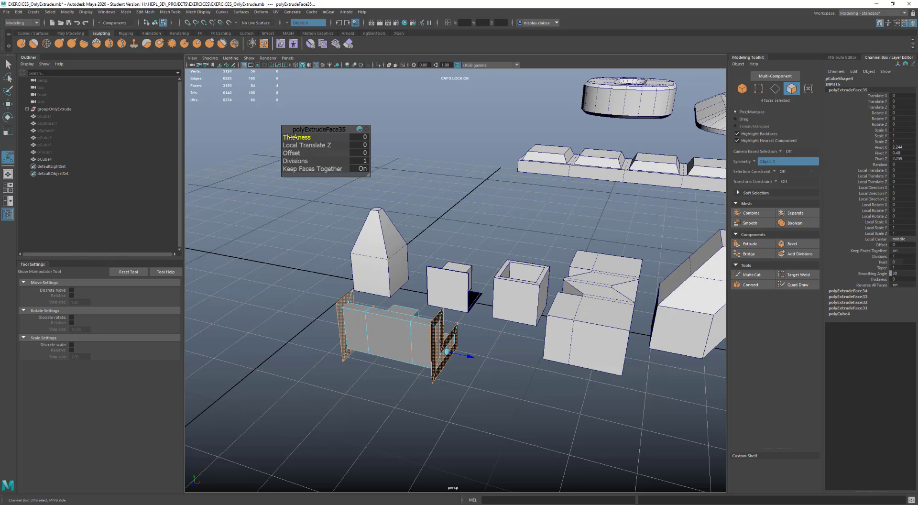
{"action": "left_click_drag", "start_coordinate": [293, 137], "coordinate": [292, 137]}
{"action": "left_click_drag", "start_coordinate": [360, 247], "coordinate": [361, 281], "text": "alt"}
{"action": "scroll", "coordinate": [498, 275], "scroll_direction": "up", "scroll_amount": 5}
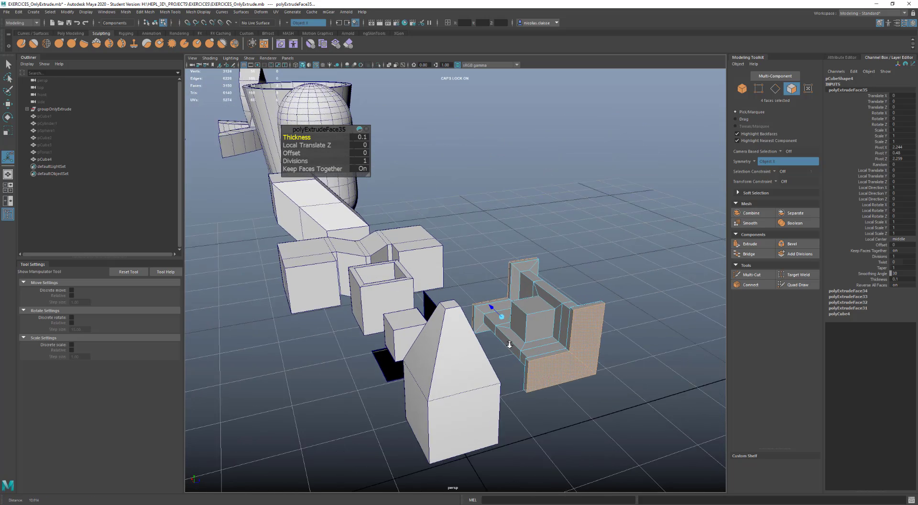
{"action": "left_click_drag", "start_coordinate": [498, 275], "coordinate": [550, 254], "text": "alt"}
{"action": "key", "text": "q"}
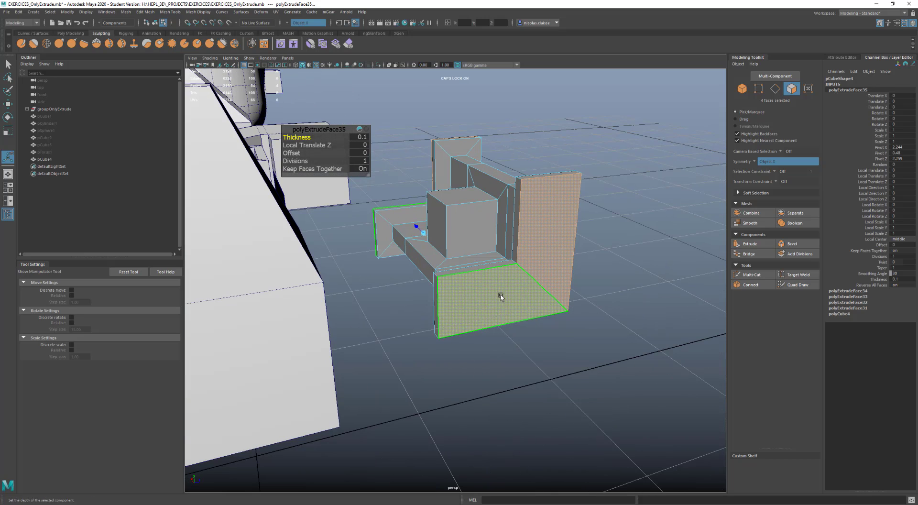
{"action": "key", "text": "F8"}
{"action": "left_click", "coordinate": [566, 353]}
Select the zigzag exercise block behind the hollow box and view it from above
{"action": "scroll", "coordinate": [563, 325], "scroll_direction": "down", "scroll_amount": 5}
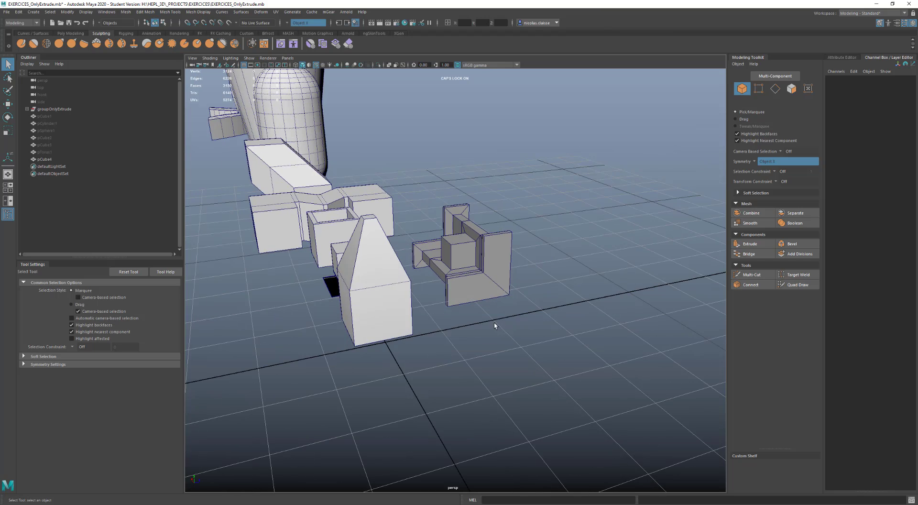
{"action": "left_click_drag", "start_coordinate": [496, 324], "coordinate": [512, 331], "text": "alt"}
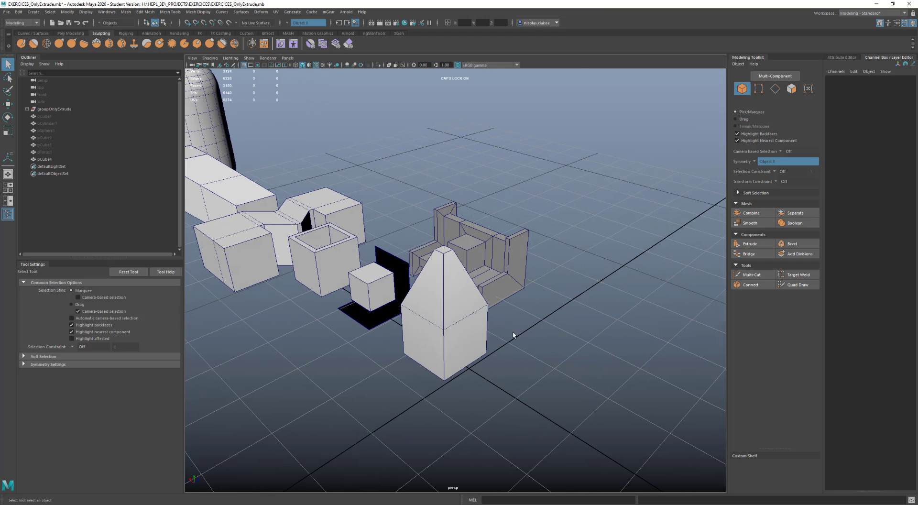
{"action": "scroll", "coordinate": [512, 331], "scroll_direction": "down", "scroll_amount": 3}
{"action": "left_click", "coordinate": [285, 255]}
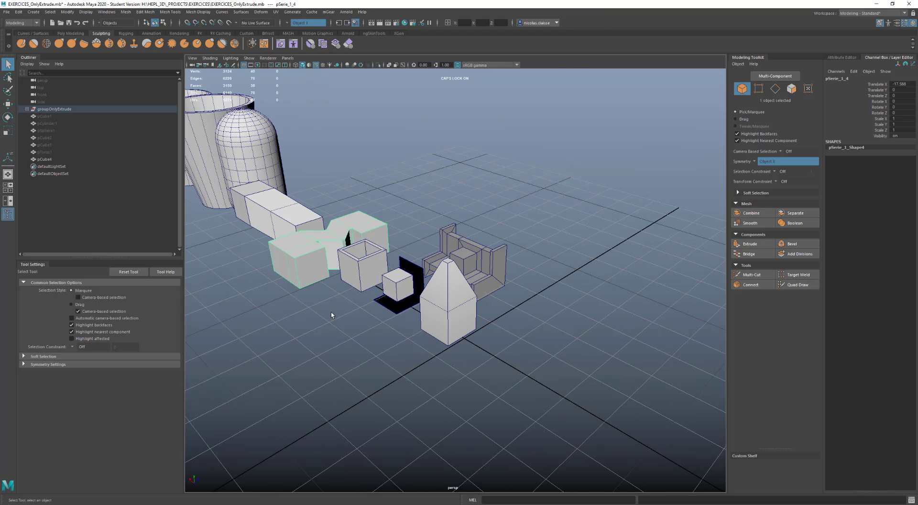
{"action": "left_click_drag", "start_coordinate": [338, 293], "coordinate": [485, 208], "text": "alt"}
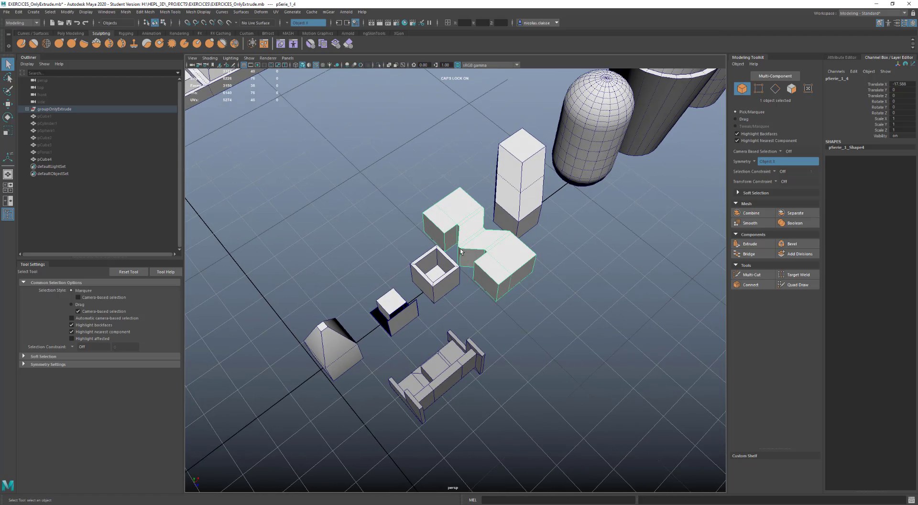
Examine the pointed block, the long bar and the zigzag exercise shape from several angles, and leave nothing selected
{"action": "left_click_drag", "start_coordinate": [496, 289], "coordinate": [574, 291], "text": "alt"}
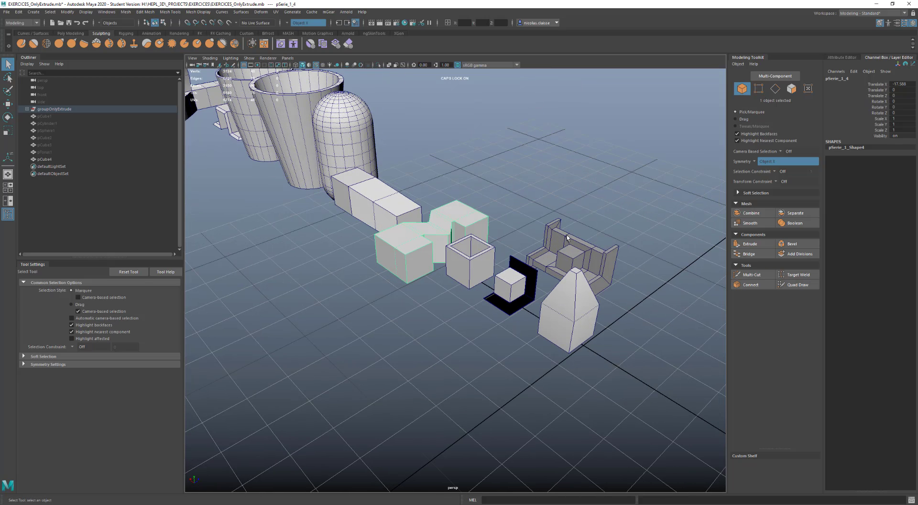
{"action": "left_click", "coordinate": [557, 301]}
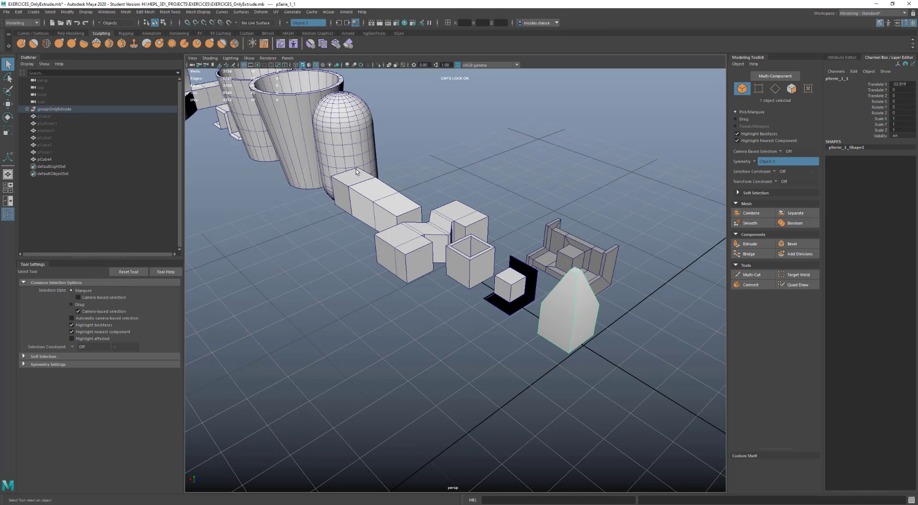
{"action": "left_click", "coordinate": [360, 190]}
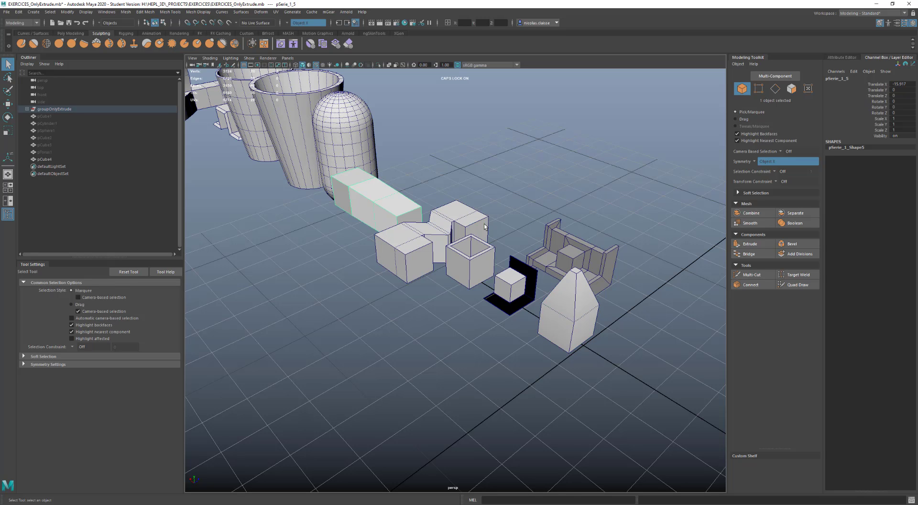
{"action": "left_click", "coordinate": [409, 259]}
{"action": "mouse_move", "coordinate": [456, 285]}
{"action": "left_mouse_down", "text": "alt"}
{"action": "mouse_move", "coordinate": [454, 311]}
{"action": "mouse_move", "coordinate": [447, 277]}
{"action": "left_mouse_up", "text": "alt"}
{"action": "scroll", "coordinate": [446, 278], "scroll_direction": "up", "scroll_amount": 5}
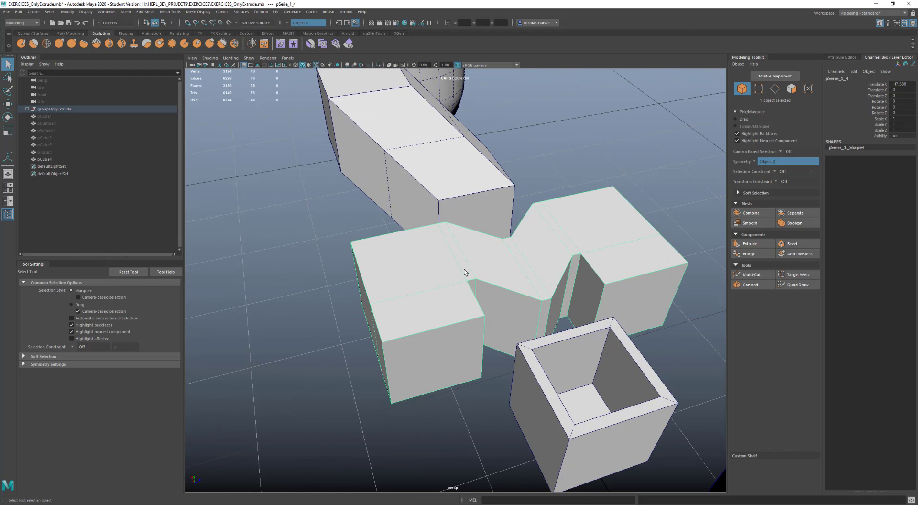
{"action": "scroll", "coordinate": [503, 277], "scroll_direction": "down", "scroll_amount": 8}
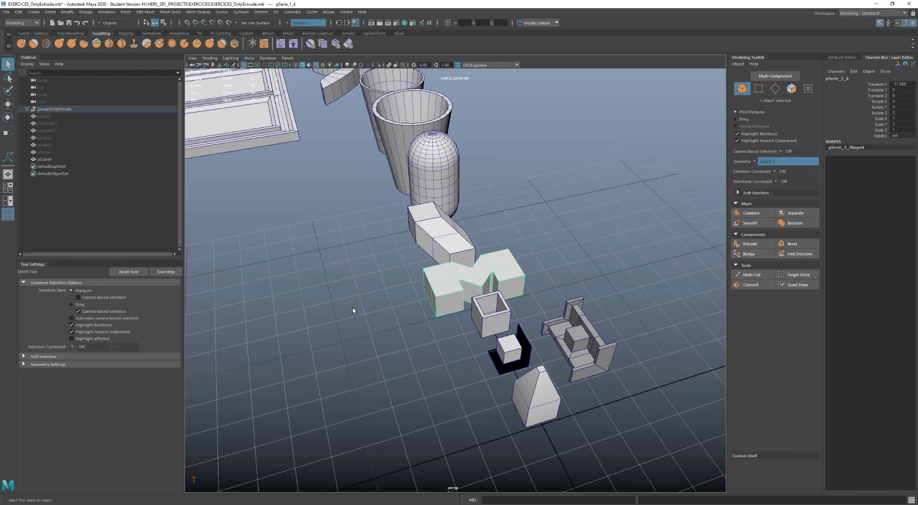
{"action": "scroll", "coordinate": [353, 310], "scroll_direction": "down", "scroll_amount": 5}
{"action": "left_click", "coordinate": [388, 329]}
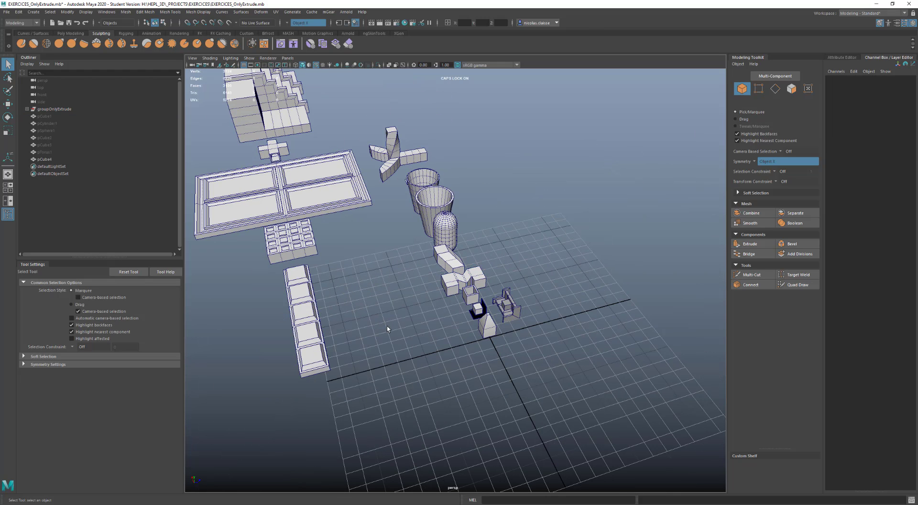
Create a cube about 3.27 units wide beside the exercise shapes, start extruding its upper face and turn symmetry off
{"action": "right_click_drag", "start_coordinate": [387, 328], "coordinate": [388, 267], "text": "shift"}
{"action": "left_click", "coordinate": [385, 306]}
{"action": "left_click", "coordinate": [387, 297]}
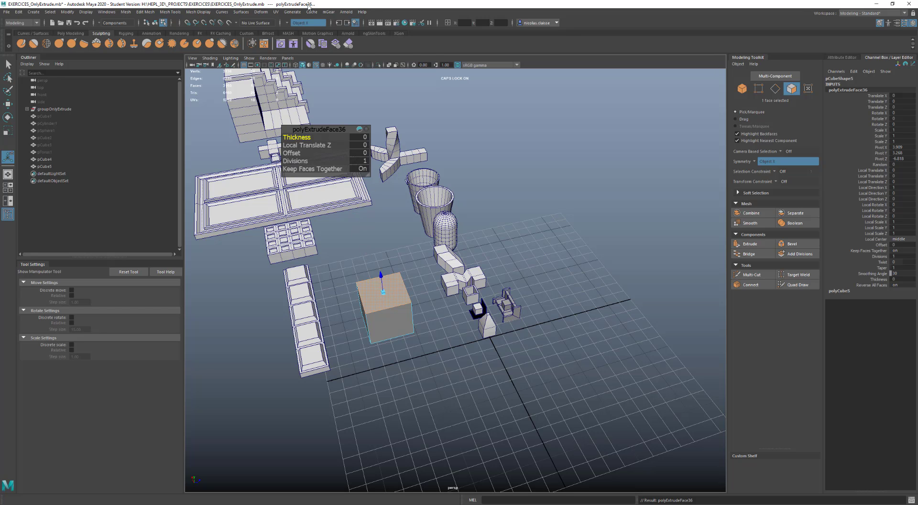
{"action": "left_click", "coordinate": [289, 24]}
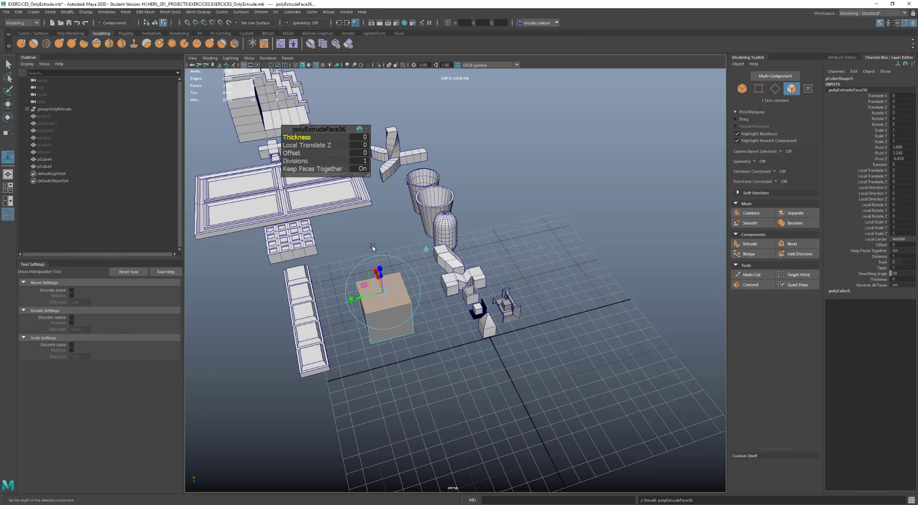
{"action": "middle_click_drag", "start_coordinate": [366, 265], "coordinate": [408, 243], "text": "alt"}
{"action": "left_click_drag", "start_coordinate": [407, 243], "coordinate": [395, 219], "text": "alt"}
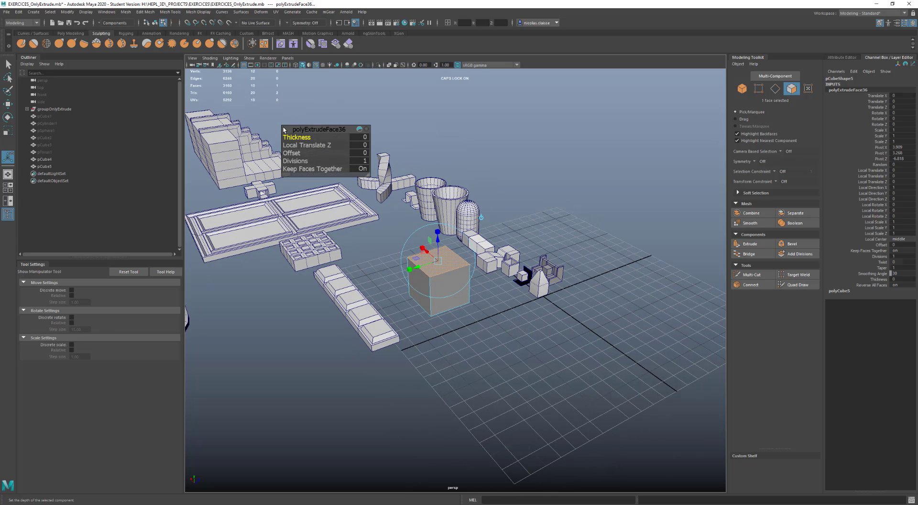
Raise the cube's upper-face extrusion with a Local Translate Z of 1
{"action": "left_click_drag", "start_coordinate": [302, 145], "coordinate": [369, 187]}
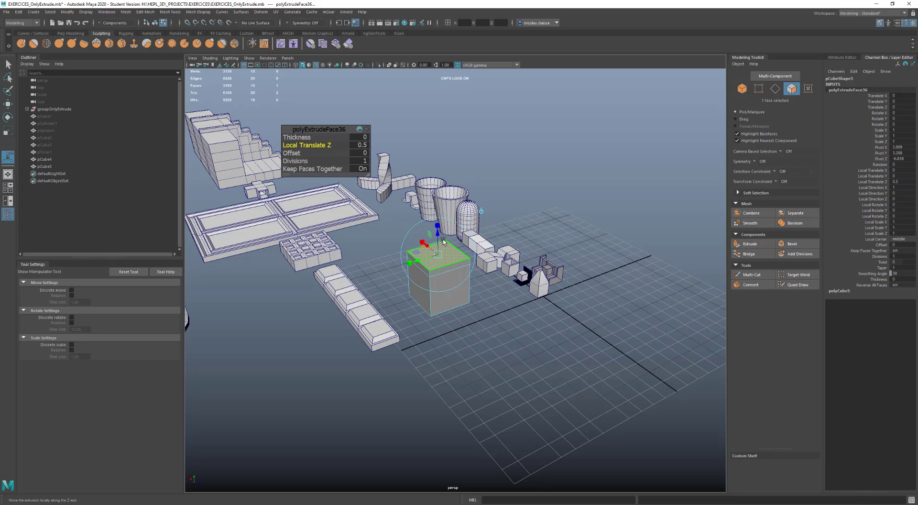
{"action": "left_click_drag", "start_coordinate": [356, 146], "coordinate": [364, 147]}
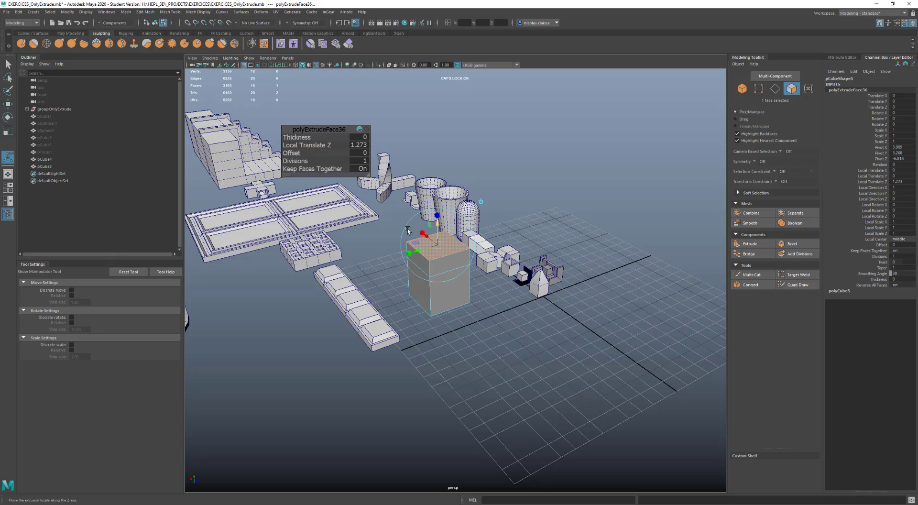
{"action": "left_click", "coordinate": [364, 148]}
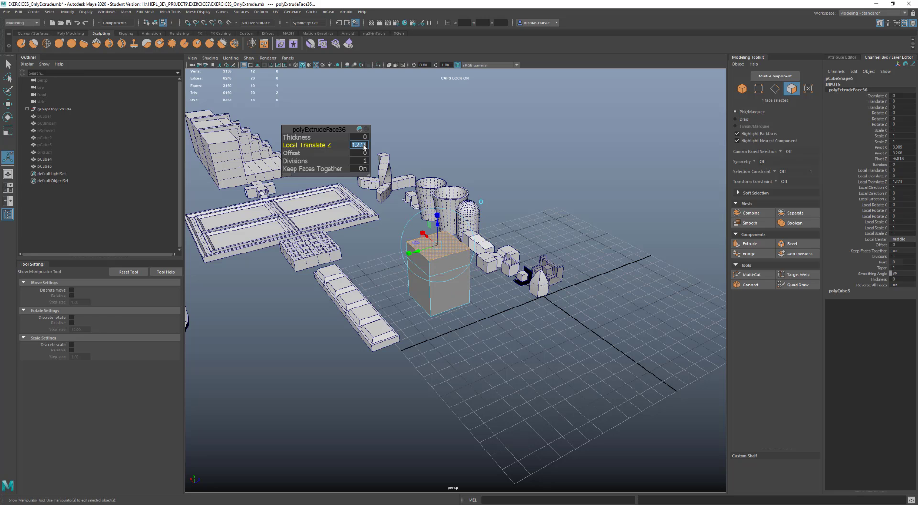
{"action": "type", "text": "1"}
{"action": "key", "text": "Return"}
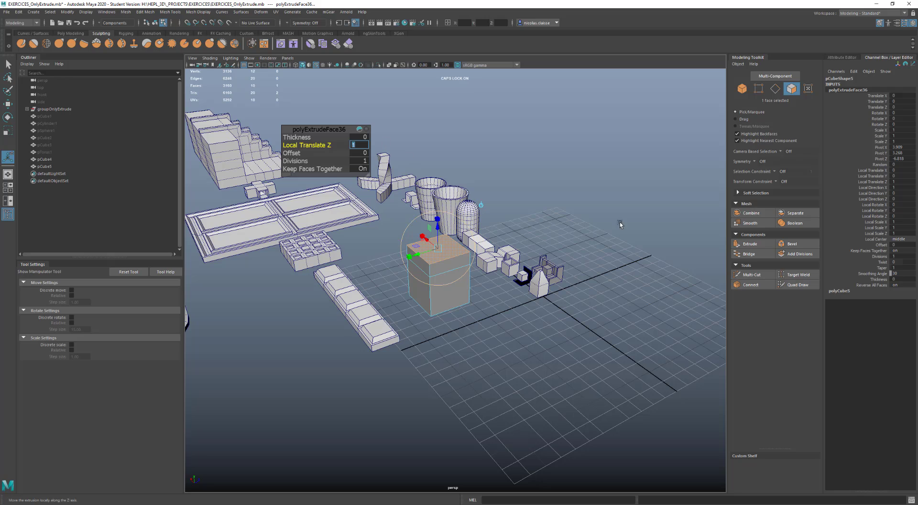
Extrude the cube's lower front face outward by about 2.42 and return to the Select tool
{"action": "left_click", "coordinate": [448, 296]}
{"action": "right_click_drag", "start_coordinate": [448, 294], "coordinate": [448, 314], "text": "shift"}
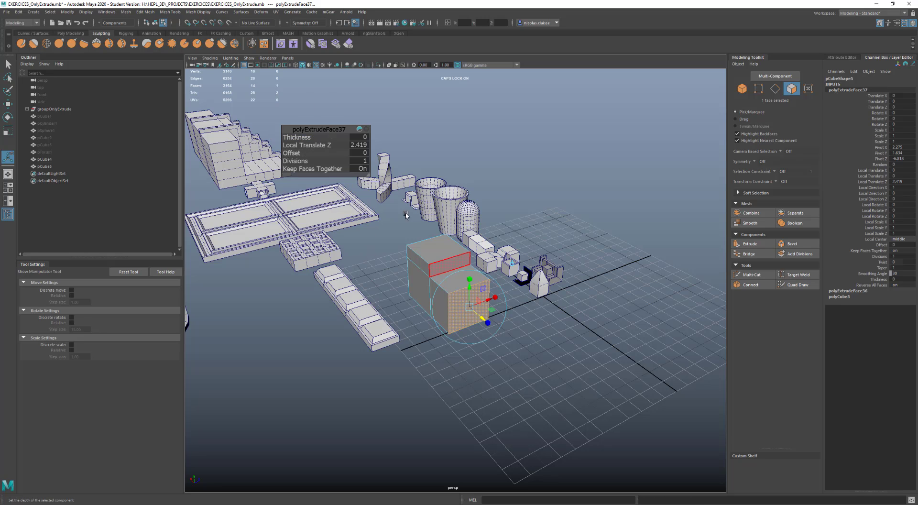
{"action": "left_click", "coordinate": [10, 66]}
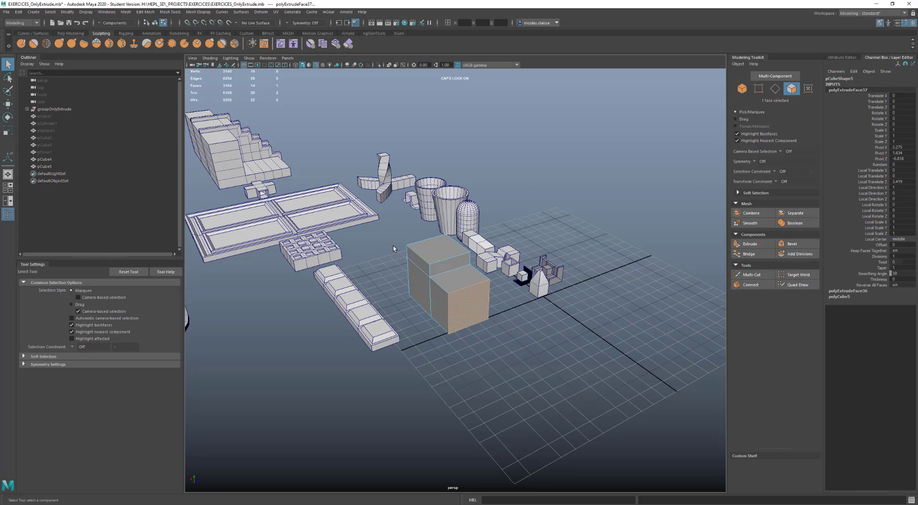
Select the raised upper face and review the cube's extrusion history and its original creation parameters
{"action": "left_click", "coordinate": [444, 249]}
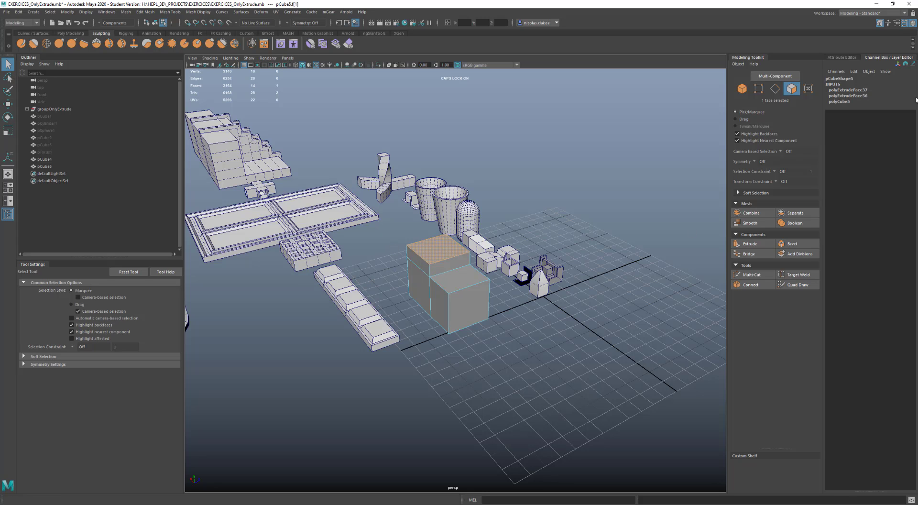
{"action": "left_click", "coordinate": [860, 90]}
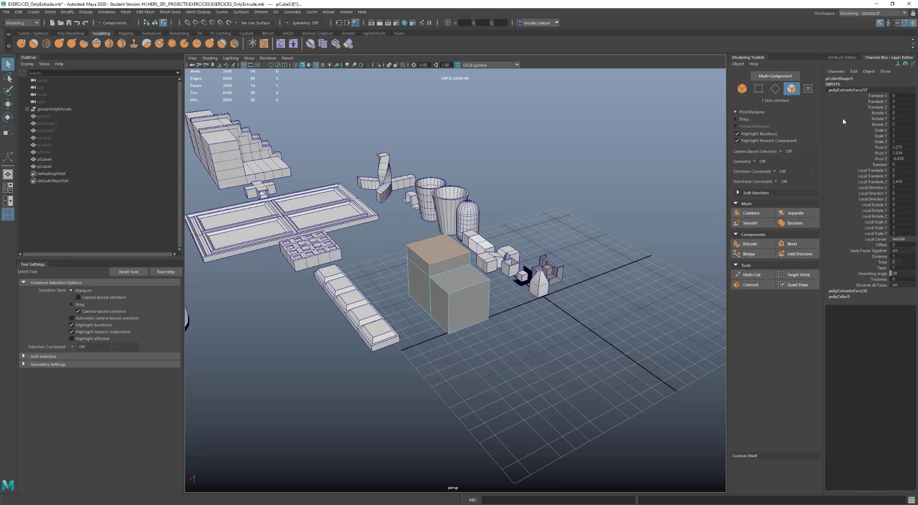
{"action": "left_click", "coordinate": [839, 297]}
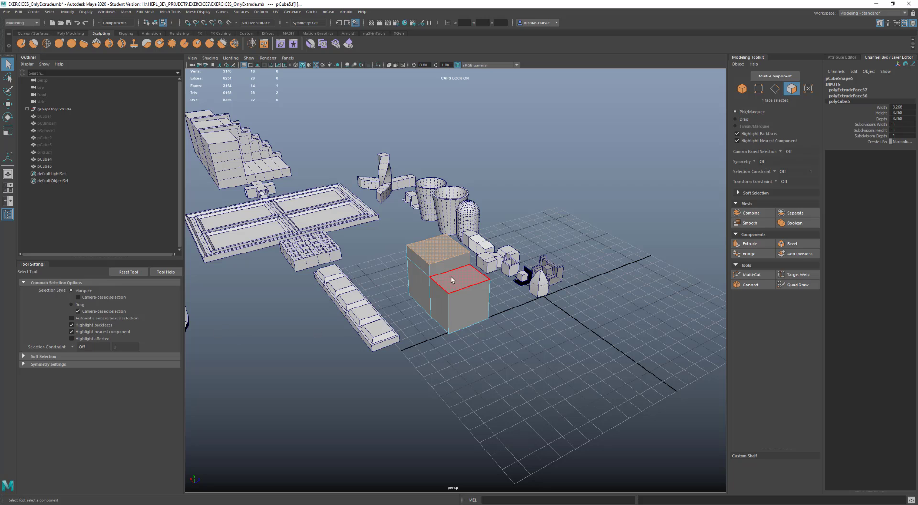
{"action": "key", "text": "t"}
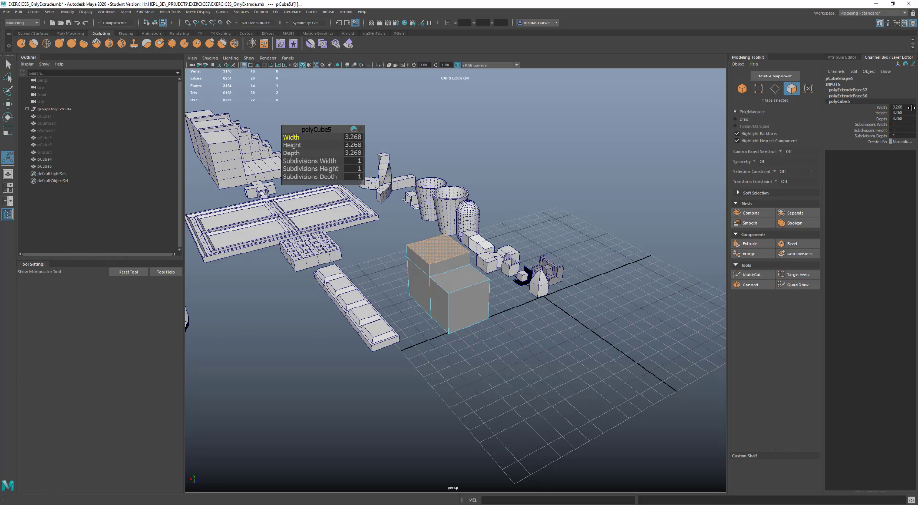
Reopen the front-face extrusion from the cube's history, set its Local Translate Z to 2 and finally 1, and return to object mode
{"action": "left_click", "coordinate": [849, 89]}
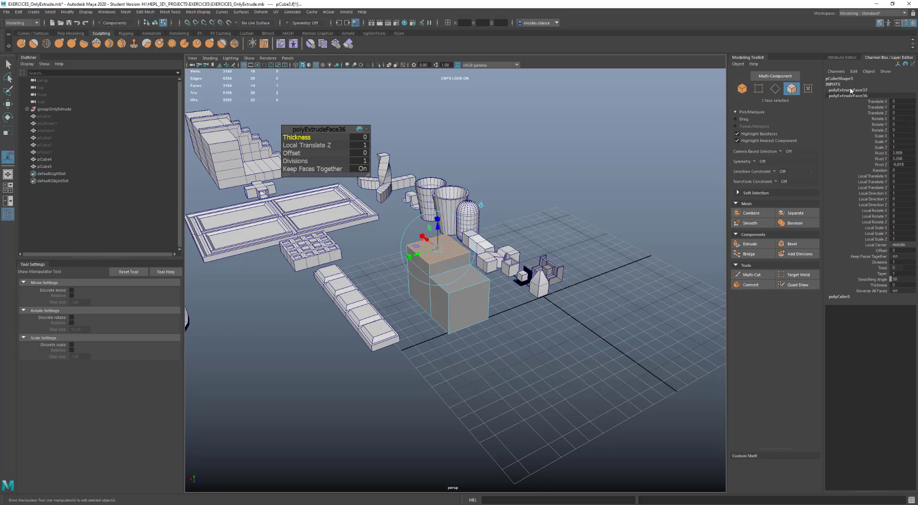
{"action": "left_click", "coordinate": [359, 145]}
{"action": "type", "text": "2"}
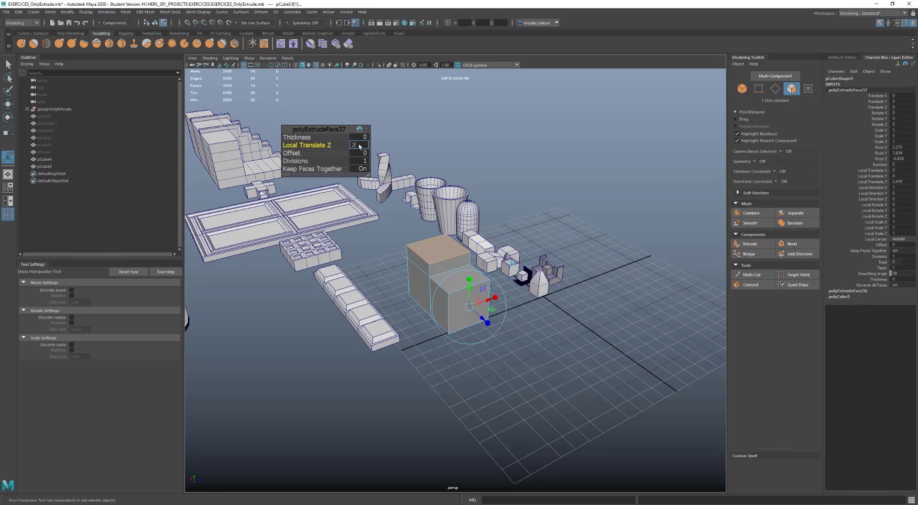
{"action": "key", "text": "Return"}
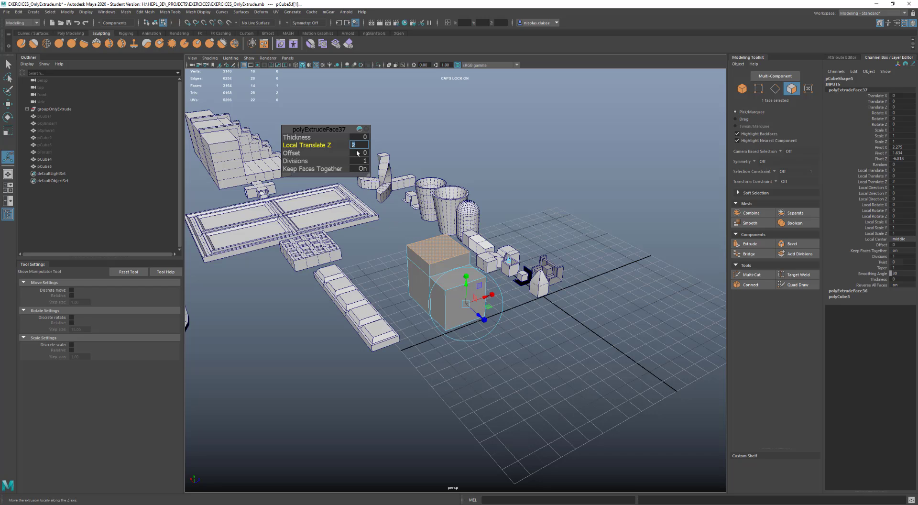
{"action": "type", "text": "1"}
{"action": "key", "text": "Return"}
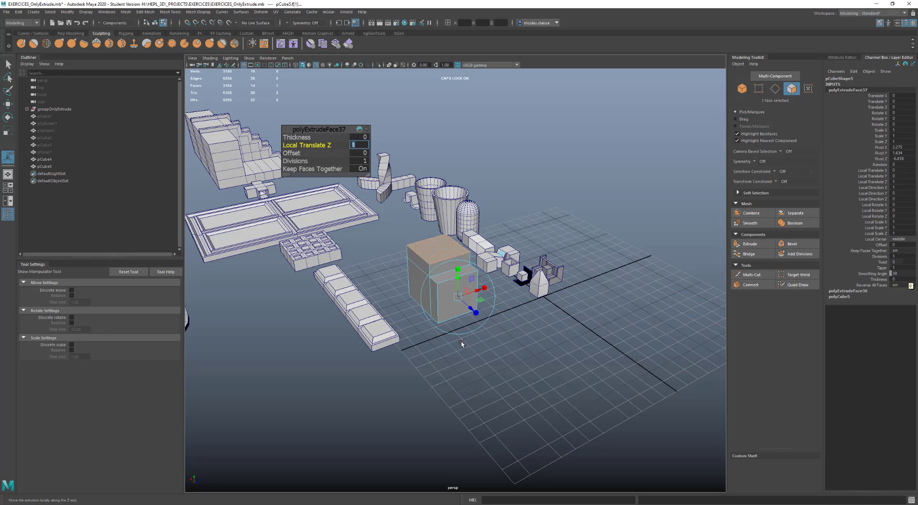
{"action": "key", "text": "F8"}
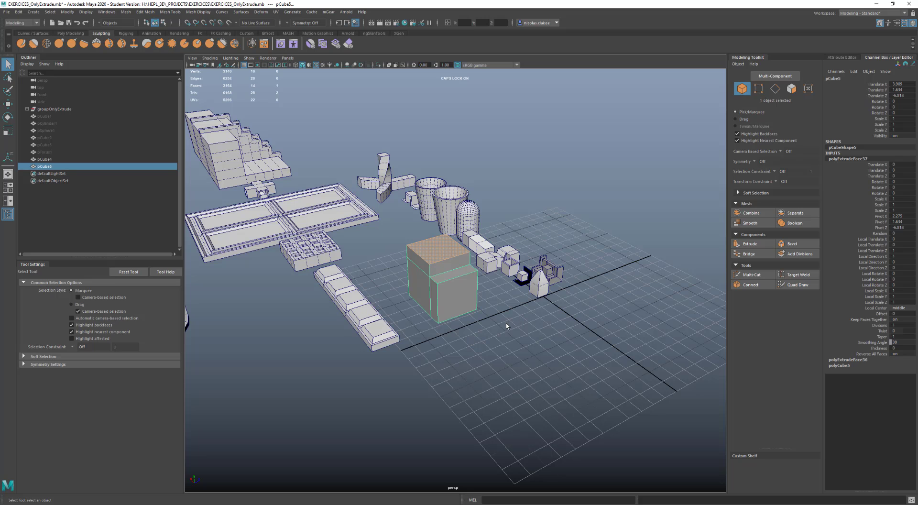
Review the front-face extrusion's settings in the Attribute Editor, including its Poly Extrude Curve Attributes
{"action": "scroll", "coordinate": [507, 326], "scroll_direction": "down", "scroll_amount": 8}
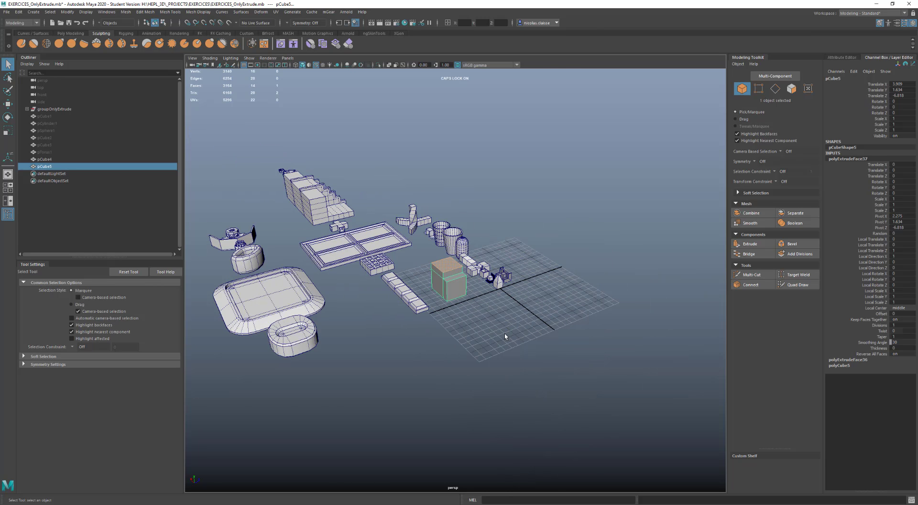
{"action": "left_click_drag", "start_coordinate": [505, 337], "coordinate": [479, 313], "text": "alt"}
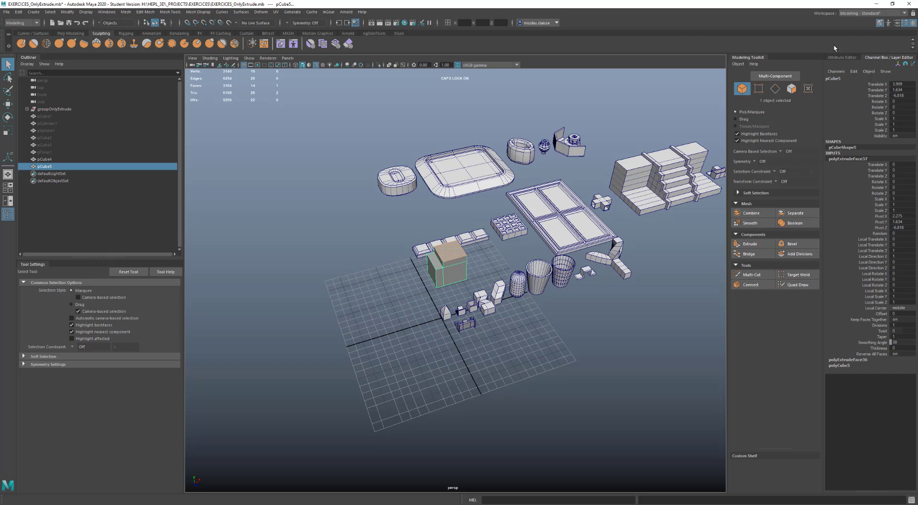
{"action": "left_click", "coordinate": [841, 57]}
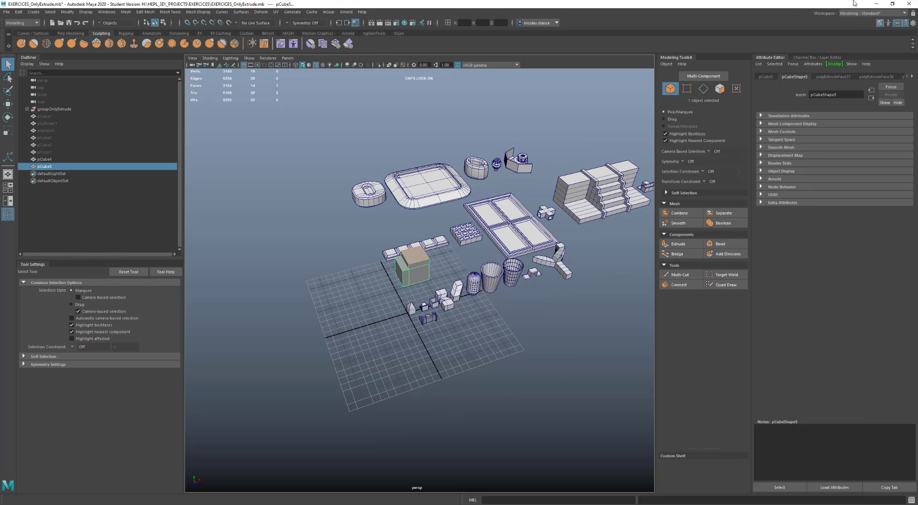
{"action": "left_click", "coordinate": [834, 77]}
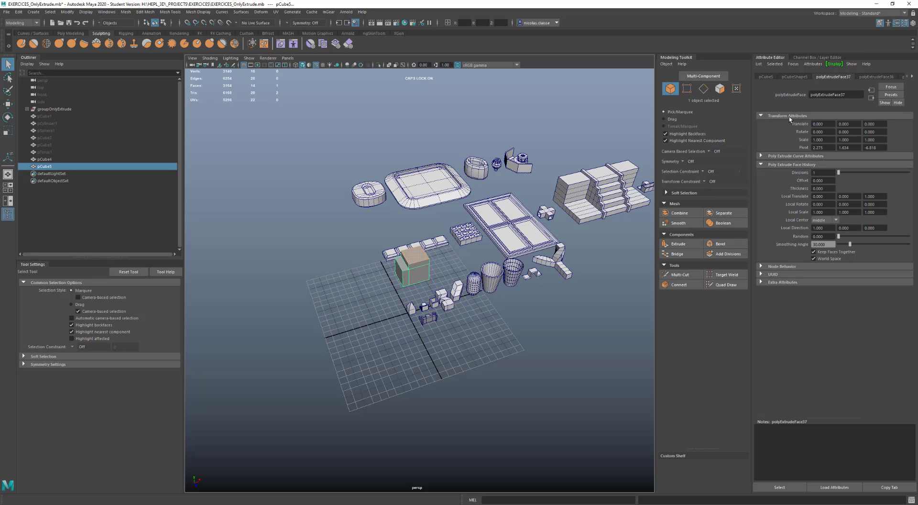
{"action": "left_click", "coordinate": [792, 156]}
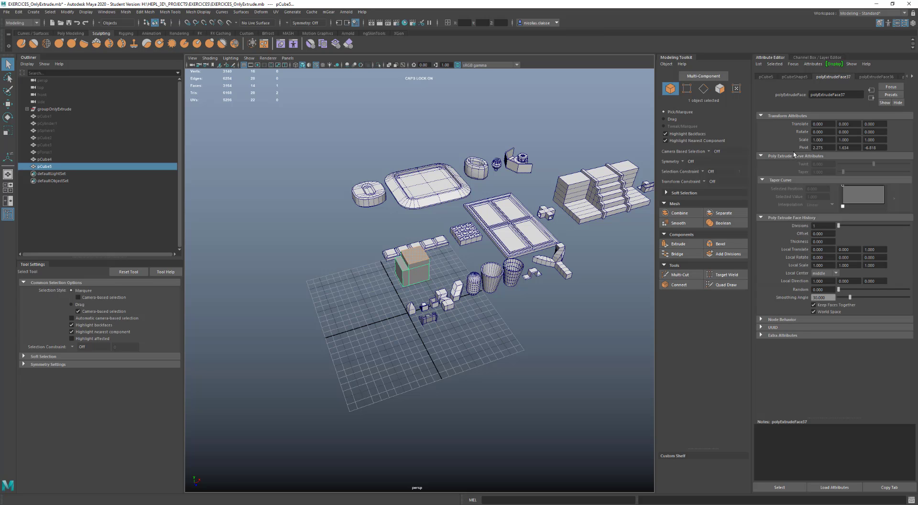
{"action": "left_click", "coordinate": [794, 155]}
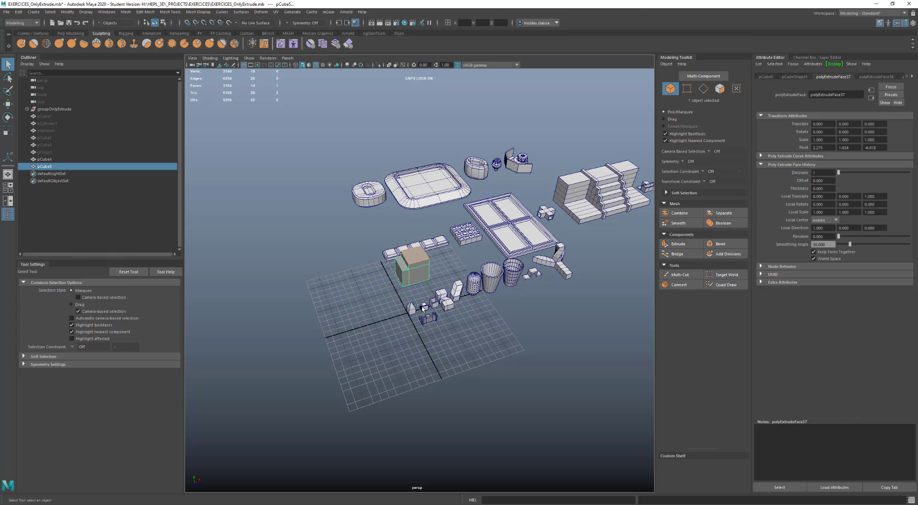
Select all the practice objects outside the exercise group and start a new scene without saving the changes
{"action": "scroll", "coordinate": [422, 308], "scroll_direction": "down", "scroll_amount": 5}
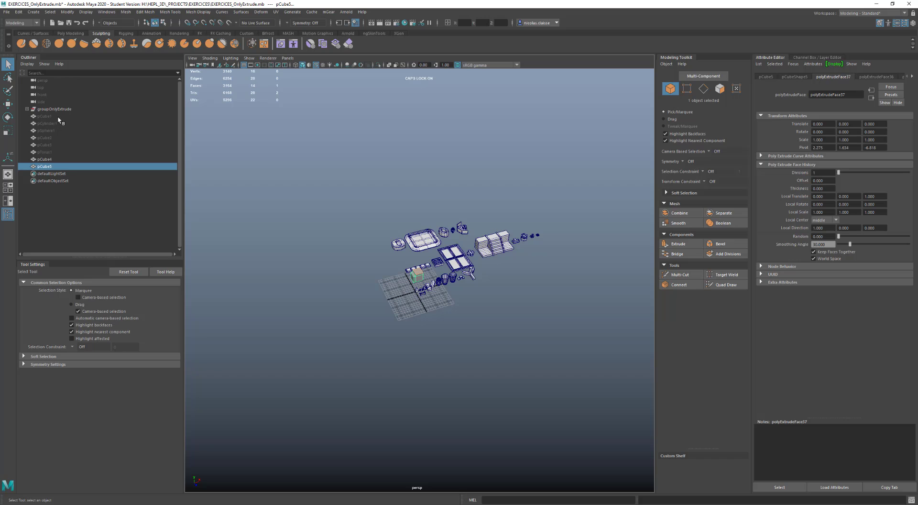
{"action": "left_click_drag", "start_coordinate": [58, 116], "coordinate": [62, 164]}
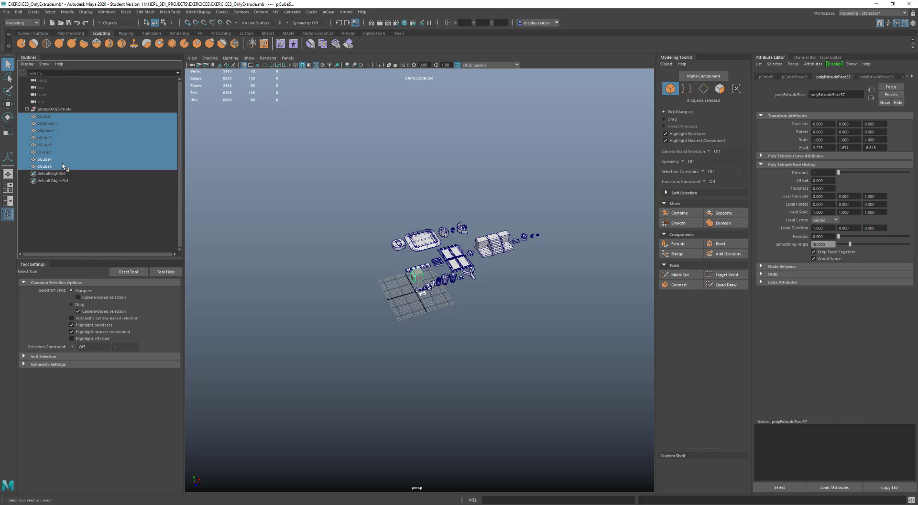
{"action": "left_click", "coordinate": [52, 23]}
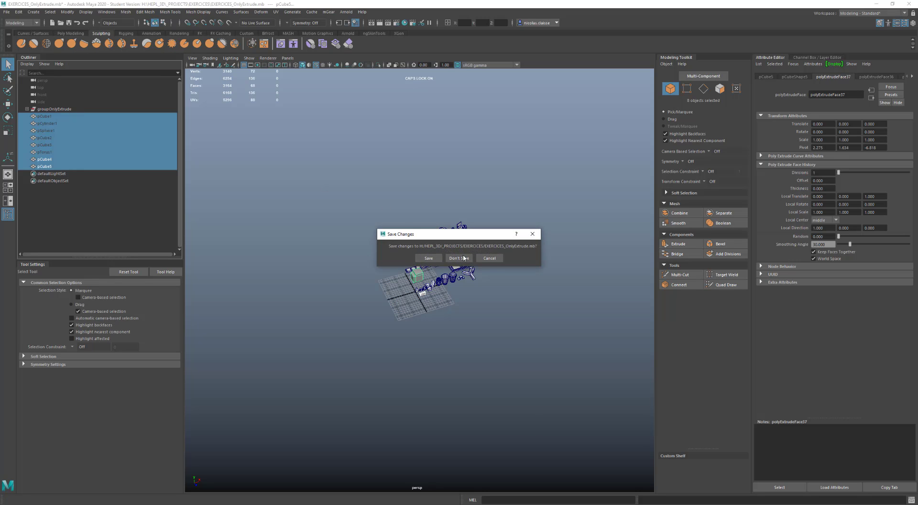
{"action": "left_click", "coordinate": [458, 258]}
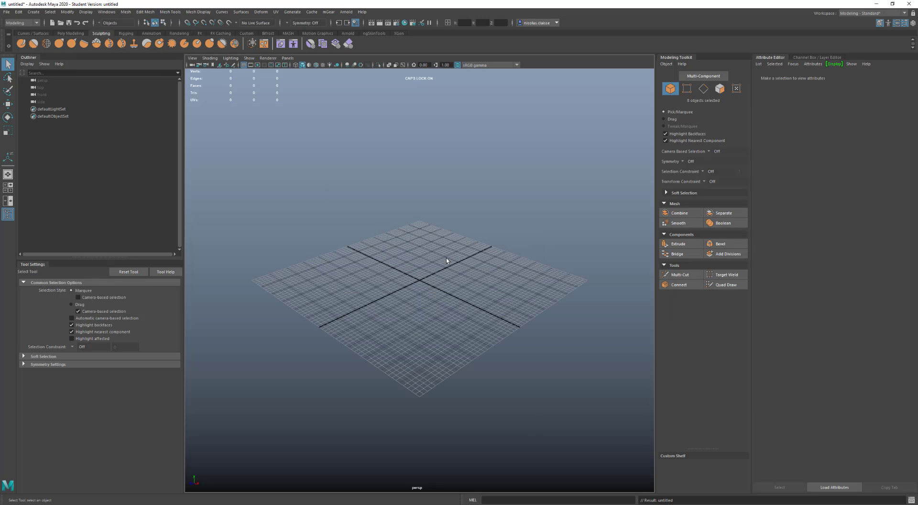
Create a polygon cube on the grid and set its width, height and depth to 2
{"action": "right_click", "coordinate": [396, 277], "text": "shift"}
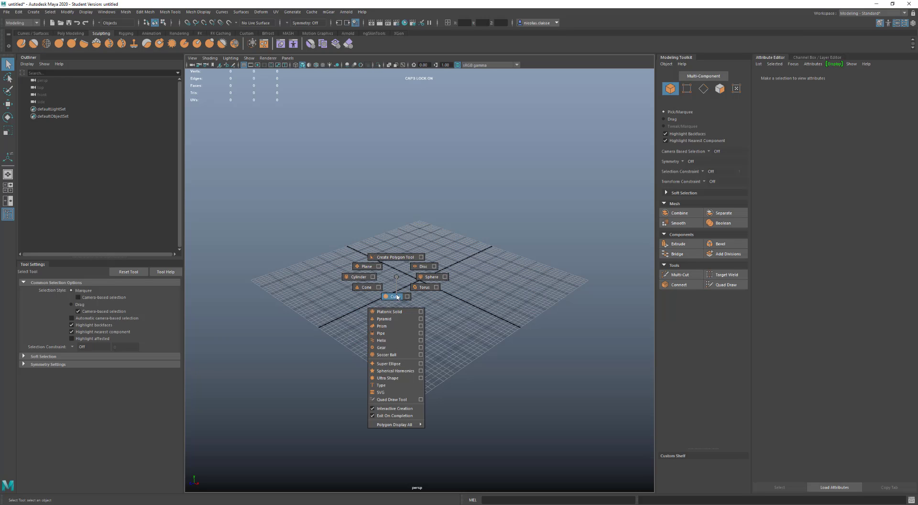
{"action": "left_click", "coordinate": [396, 296]}
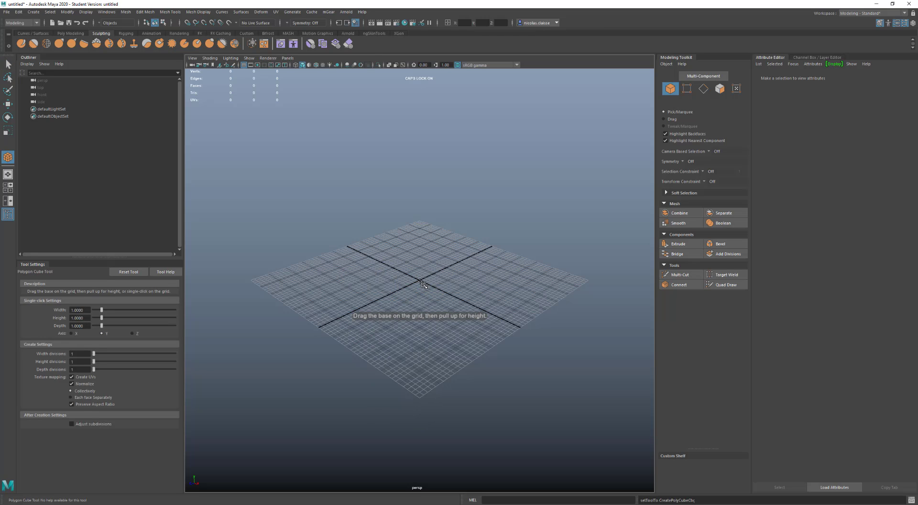
{"action": "left_click", "coordinate": [427, 287]}
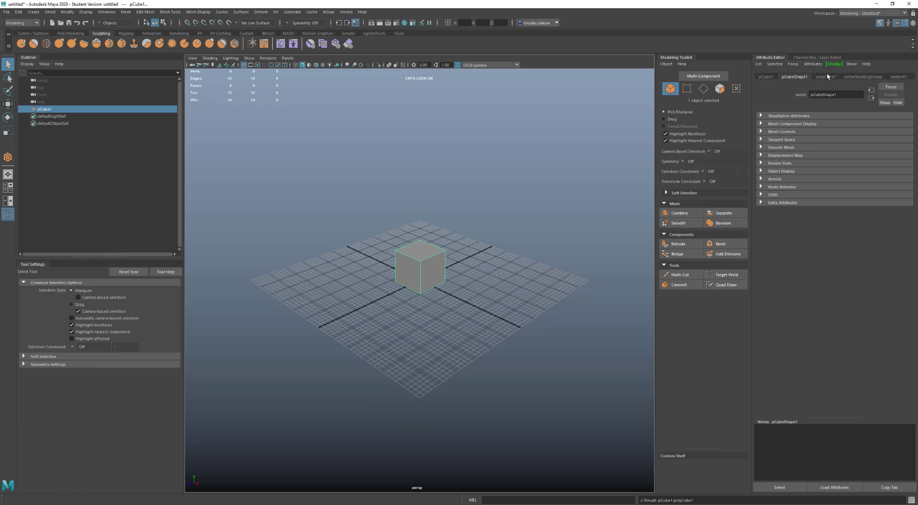
{"action": "left_click", "coordinate": [825, 77]}
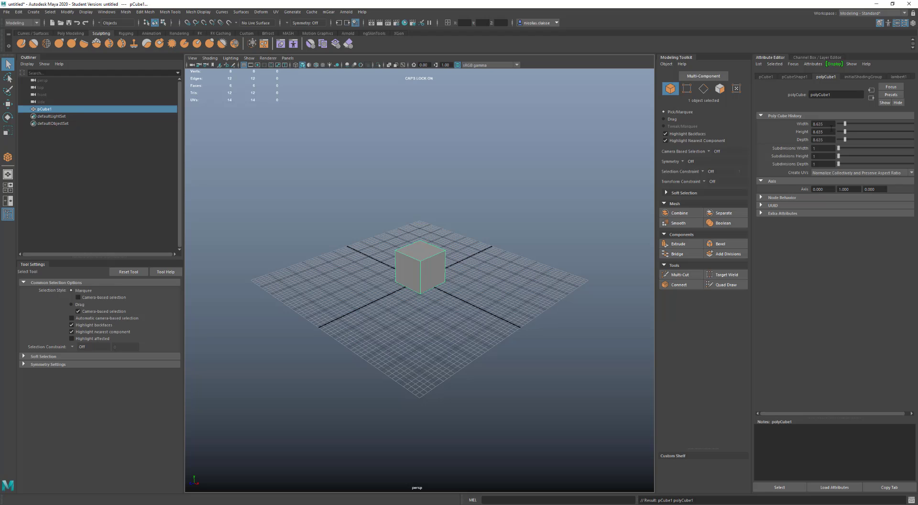
{"action": "key", "text": "ctrl+a"}
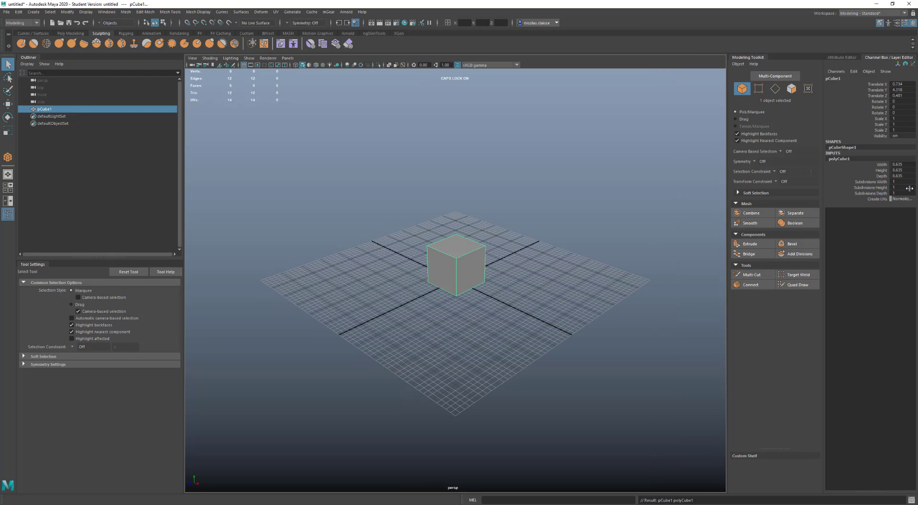
{"action": "left_click_drag", "start_coordinate": [904, 166], "coordinate": [904, 178]}
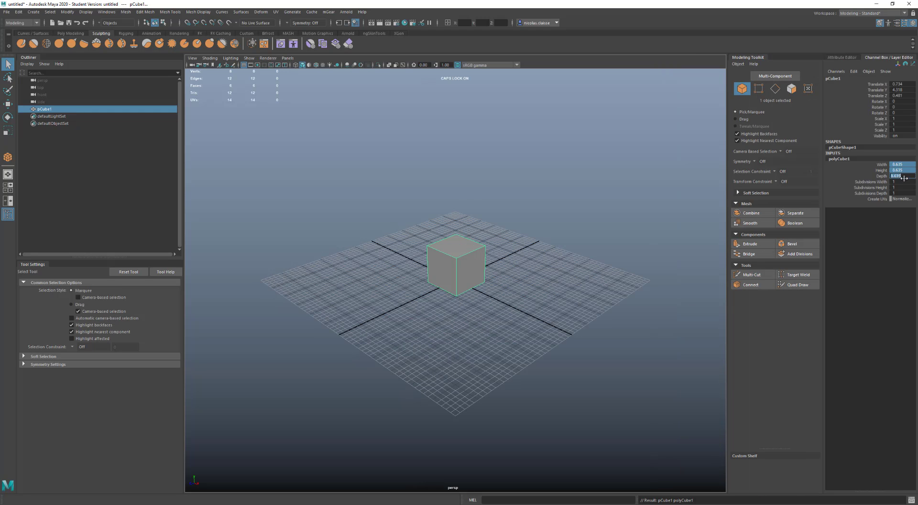
{"action": "key", "text": "Return"}
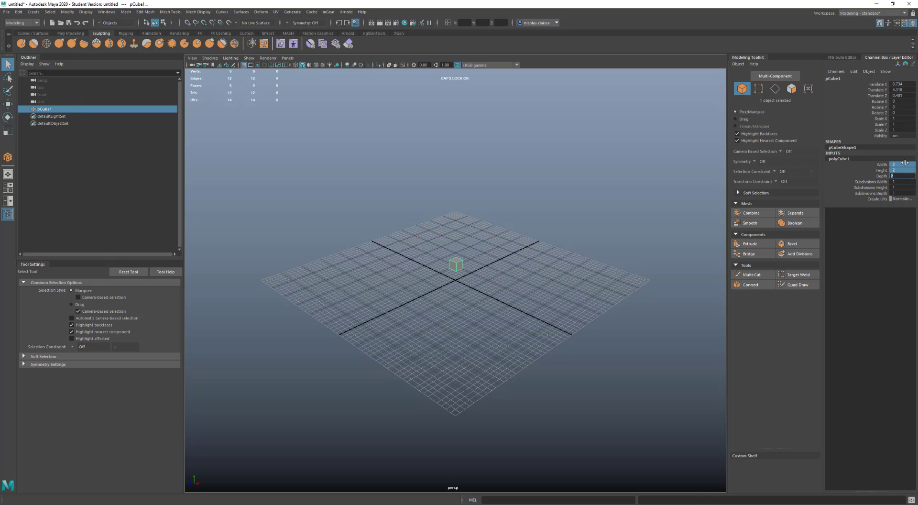
Zero the cube's translation to centre it at the origin, and set its Translate Y to -1
{"action": "left_click", "coordinate": [903, 84]}
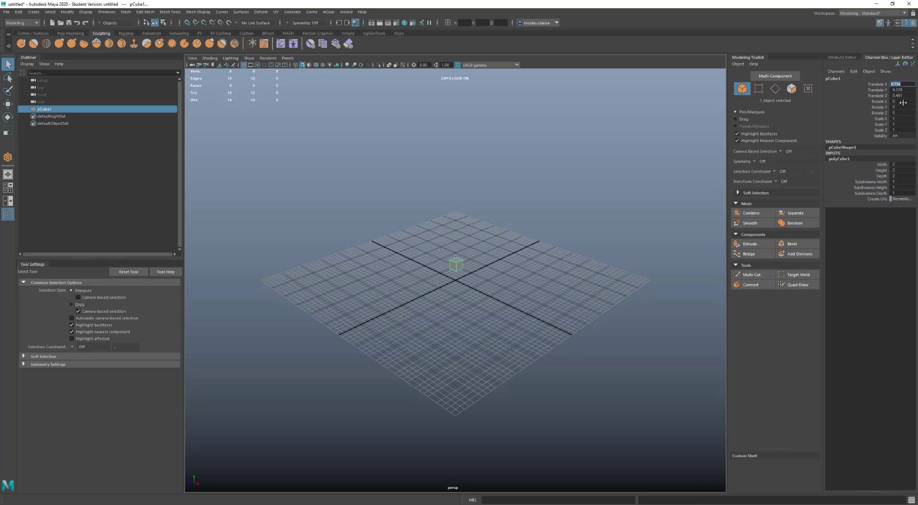
{"action": "left_click_drag", "start_coordinate": [903, 102], "coordinate": [902, 84]}
{"action": "type", "text": "0"}
{"action": "key", "text": "Return"}
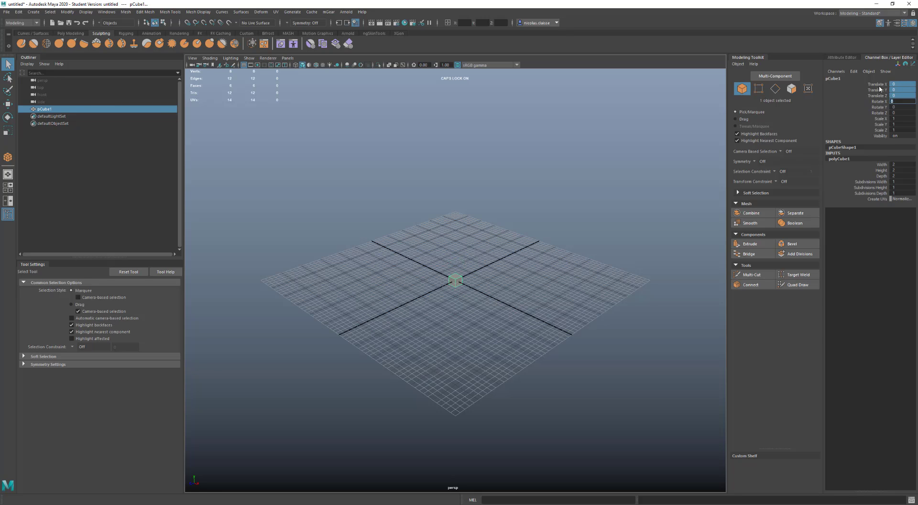
{"action": "left_click", "coordinate": [895, 90]}
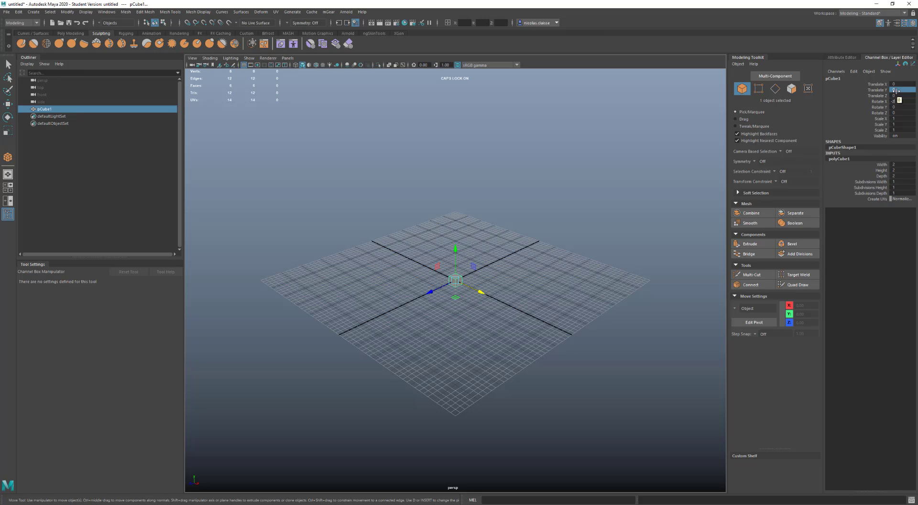
{"action": "type", "text": "-1"}
{"action": "key", "text": "Return"}
{"action": "scroll", "coordinate": [215, 359], "scroll_direction": "up", "scroll_amount": 5}
{"action": "scroll", "coordinate": [223, 348], "scroll_direction": "up", "scroll_amount": 4}
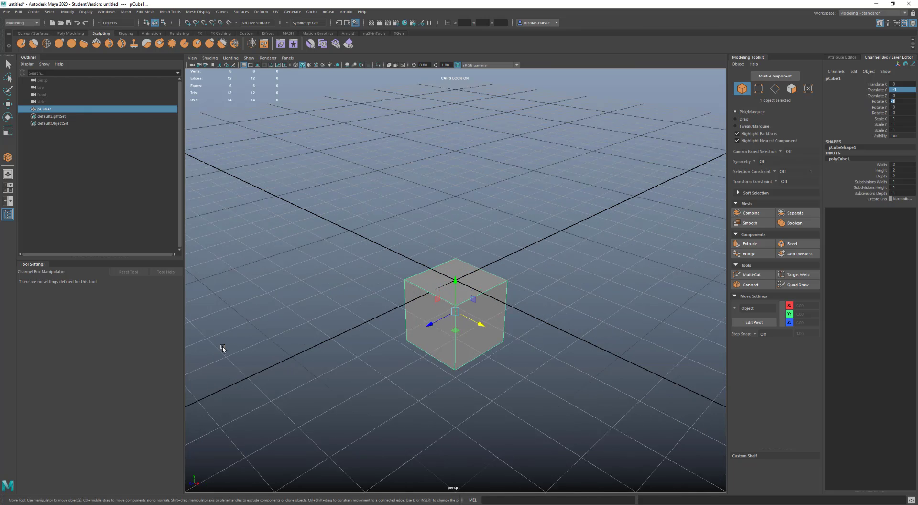
Switch to the right side view and set the cube's Rotate X to 0
{"action": "key", "text": "q"}
{"action": "left_click", "coordinate": [251, 325]}
{"action": "key", "text": "space"}
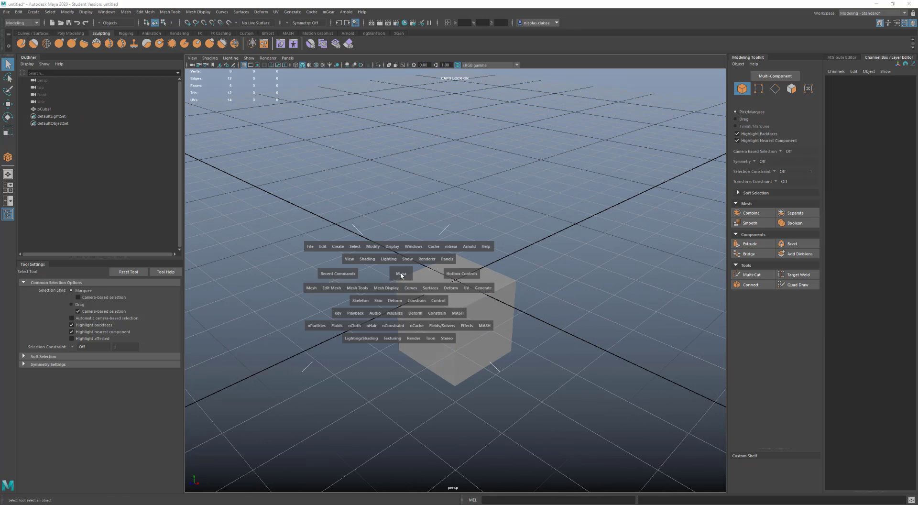
{"action": "left_click_drag", "start_coordinate": [400, 274], "coordinate": [425, 275]}
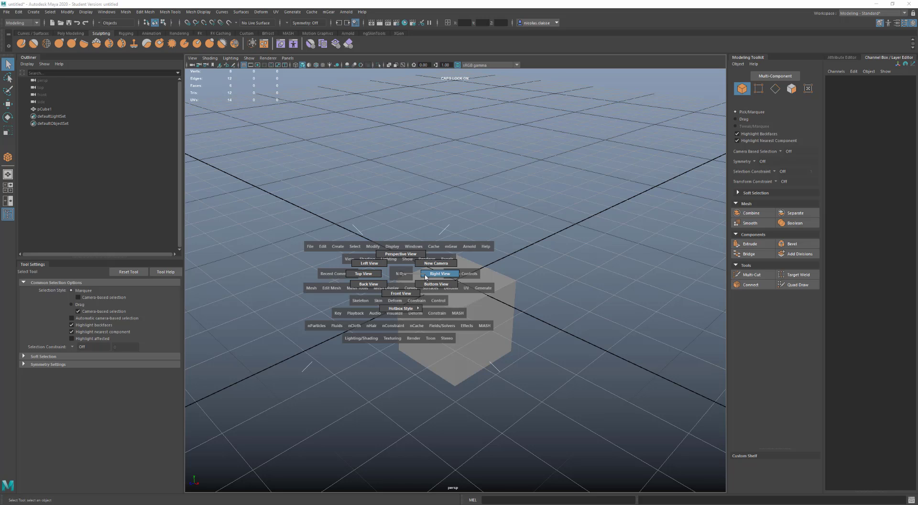
{"action": "left_click_drag", "start_coordinate": [426, 277], "coordinate": [426, 277]}
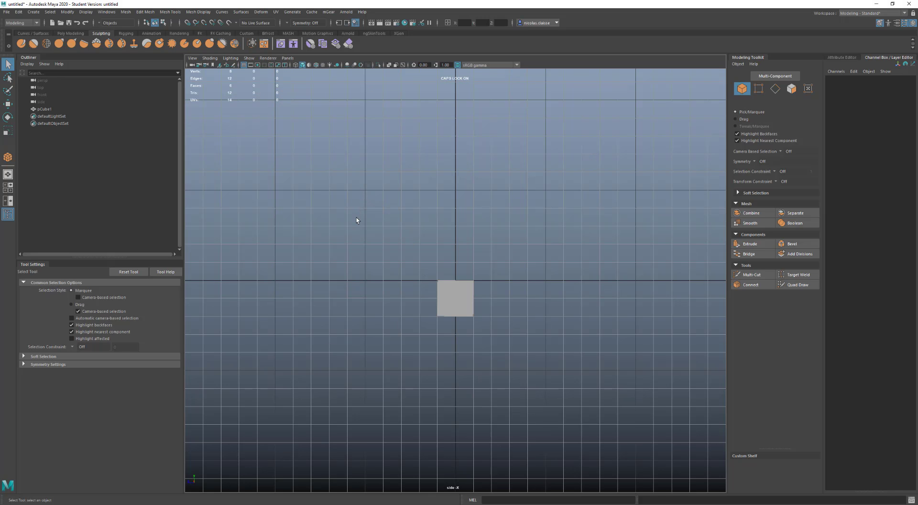
{"action": "left_click", "coordinate": [460, 295]}
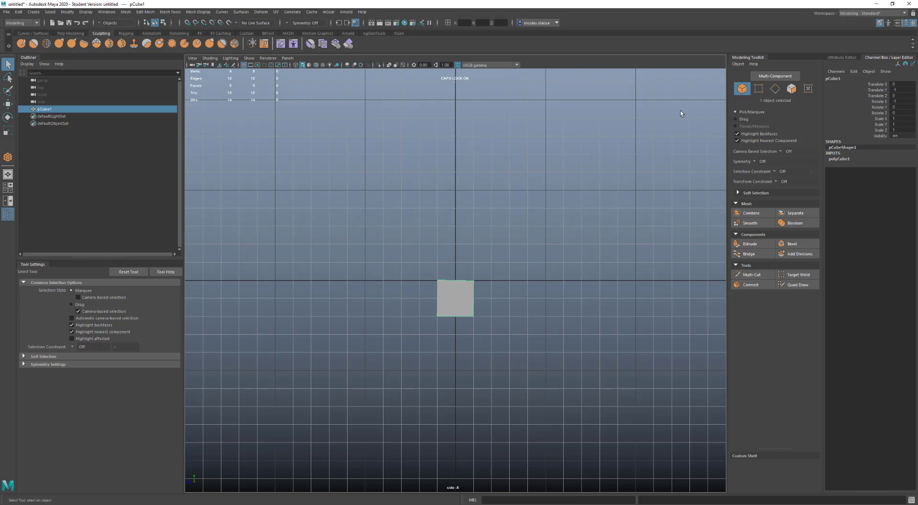
{"action": "double_click", "coordinate": [903, 102]}
Draw a grid-snapped Bezier curve from the centre of the cube's top, rising and looping back into a hook shape
{"action": "left_click", "coordinate": [33, 12]}
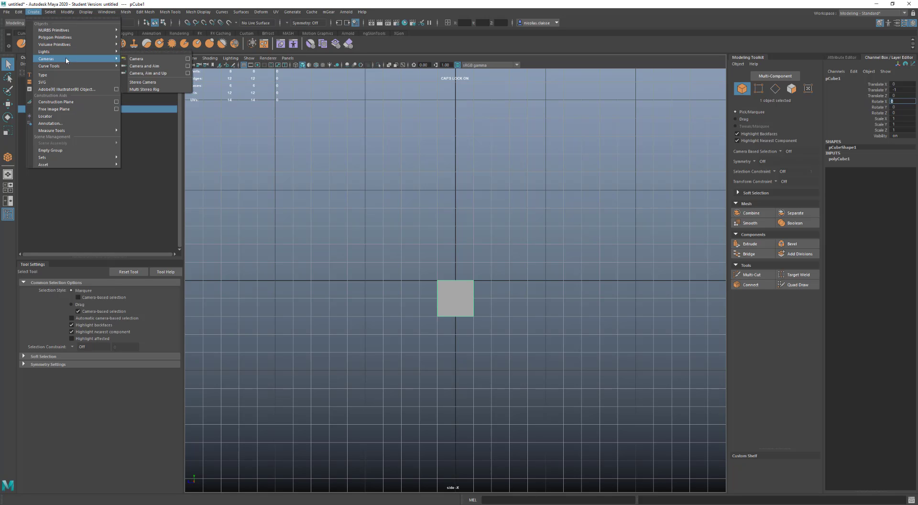
{"action": "mouse_move", "coordinate": [100, 66]}
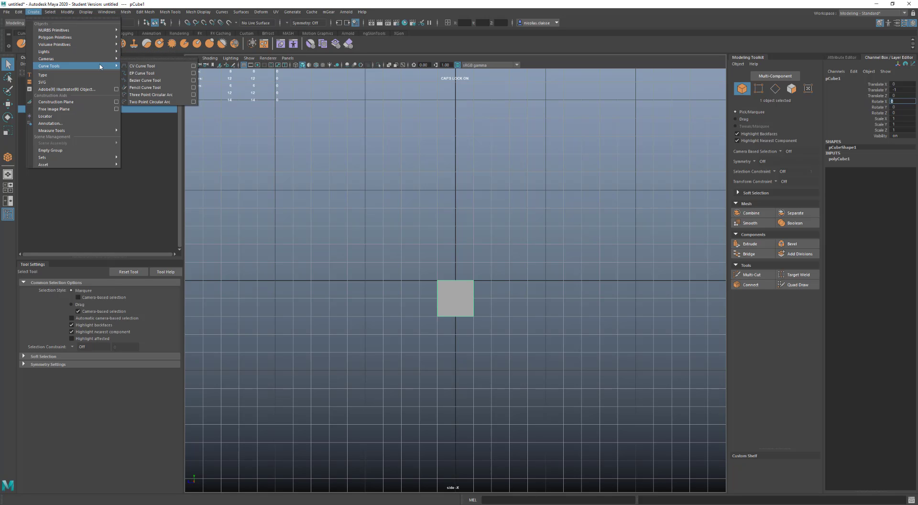
{"action": "left_click", "coordinate": [145, 80]}
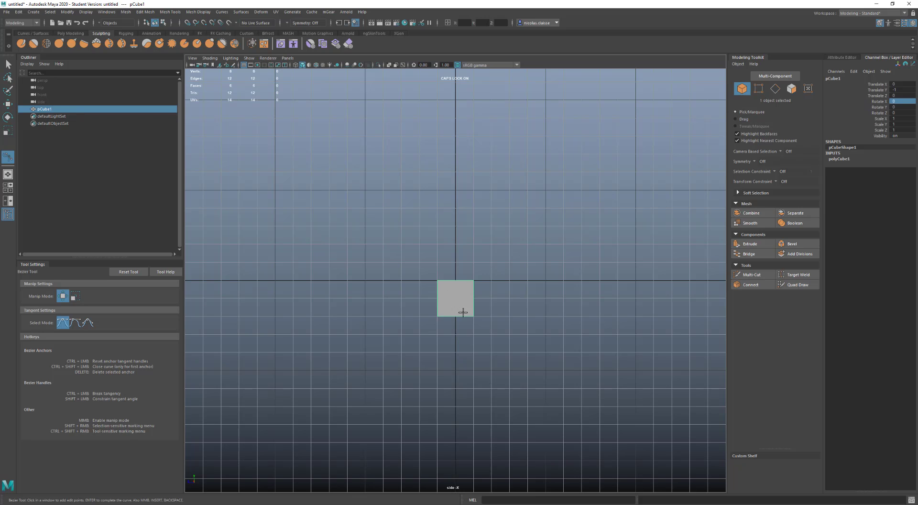
{"action": "key", "text": "x"}
{"action": "left_click_drag", "start_coordinate": [455, 280], "coordinate": [454, 227]}
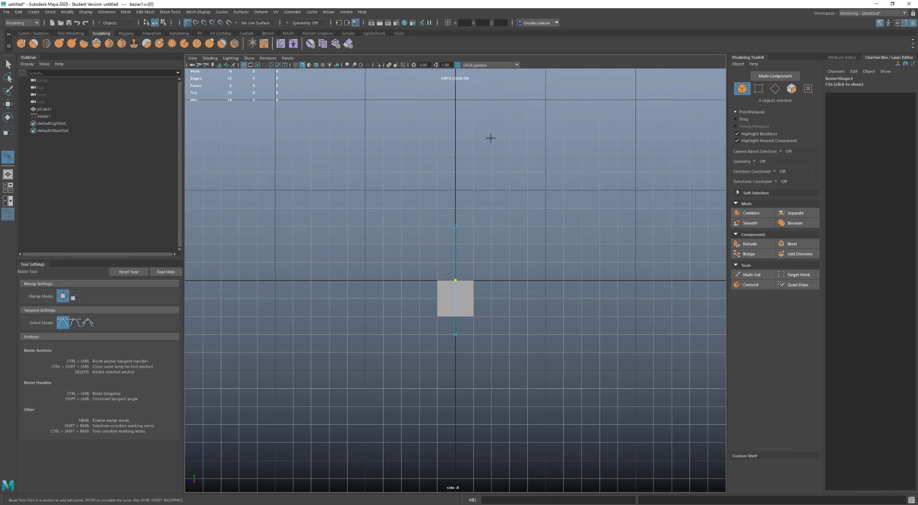
{"action": "left_click_drag", "start_coordinate": [491, 136], "coordinate": [466, 169]}
{"action": "middle_click_drag", "start_coordinate": [529, 127], "coordinate": [545, 303], "text": "alt"}
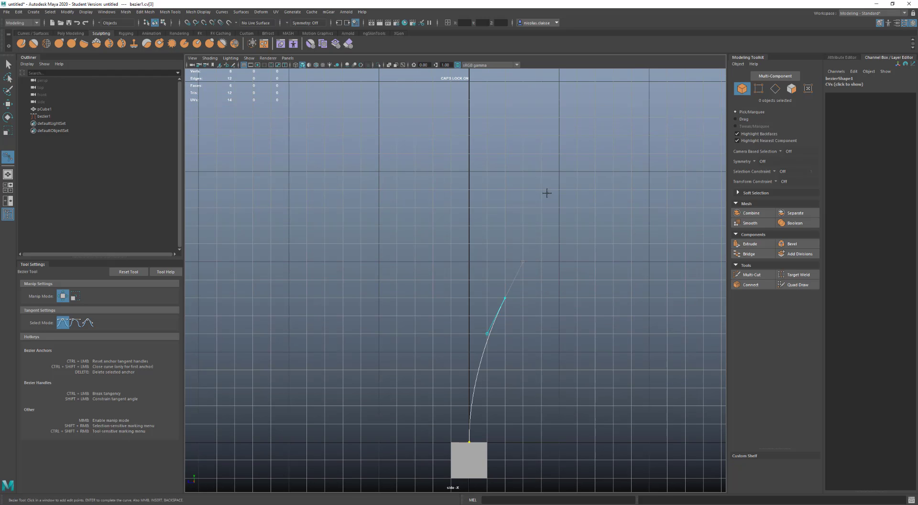
{"action": "left_click_drag", "start_coordinate": [533, 145], "coordinate": [555, 196]}
{"action": "left_click_drag", "start_coordinate": [427, 116], "coordinate": [392, 139]}
{"action": "left_click_drag", "start_coordinate": [408, 217], "coordinate": [427, 234]}
{"action": "key", "text": "q"}
{"action": "middle_click_drag", "start_coordinate": [484, 334], "coordinate": [472, 215], "text": "alt"}
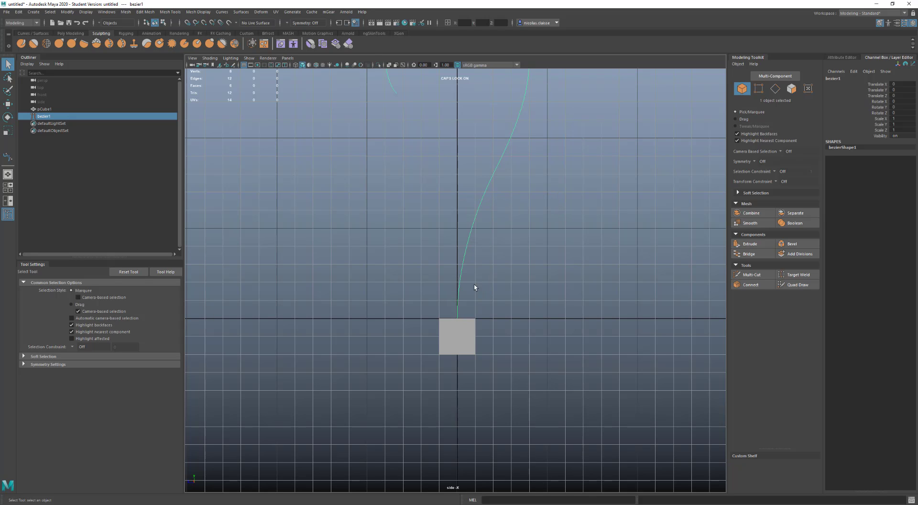
{"action": "key", "text": "w"}
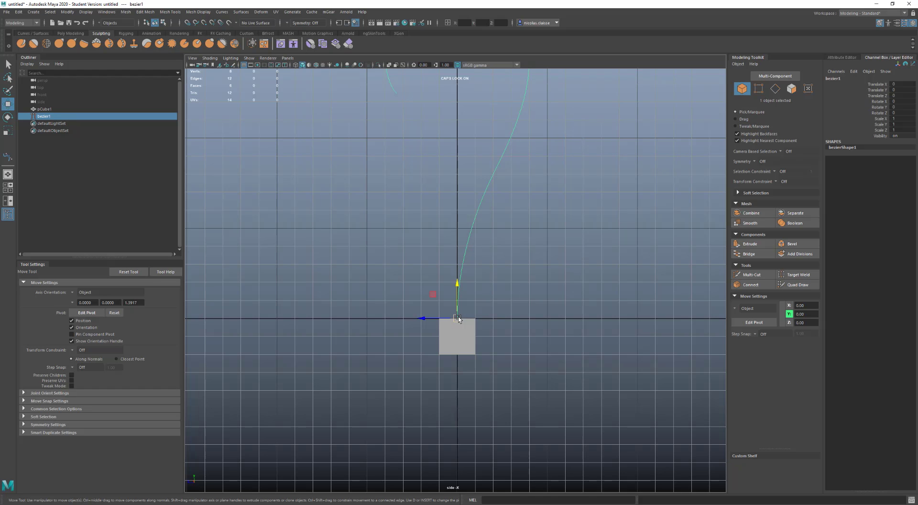
Return to the perspective view and extrude the cube's top face with an offset to create a smaller central face
{"action": "key", "text": "space"}
{"action": "left_click_drag", "start_coordinate": [526, 300], "coordinate": [525, 286]}
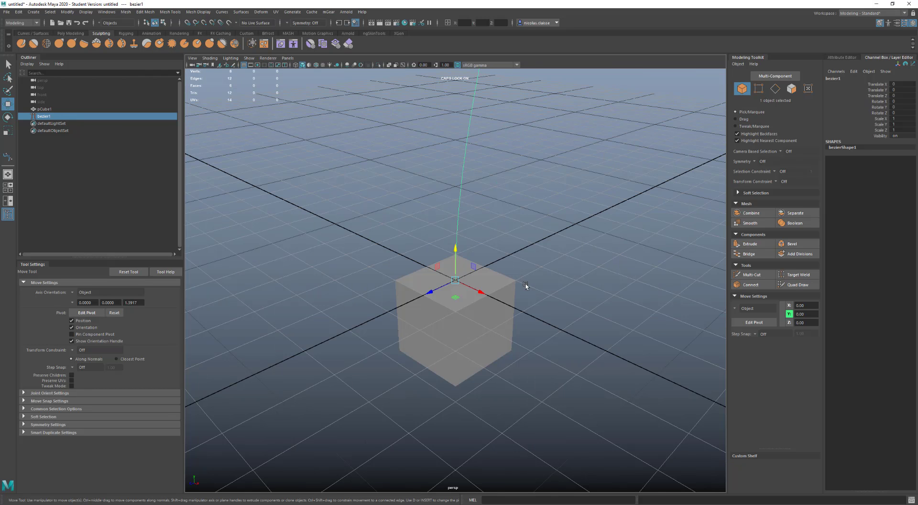
{"action": "scroll", "coordinate": [512, 297], "scroll_direction": "down", "scroll_amount": 3}
{"action": "left_click", "coordinate": [481, 284]}
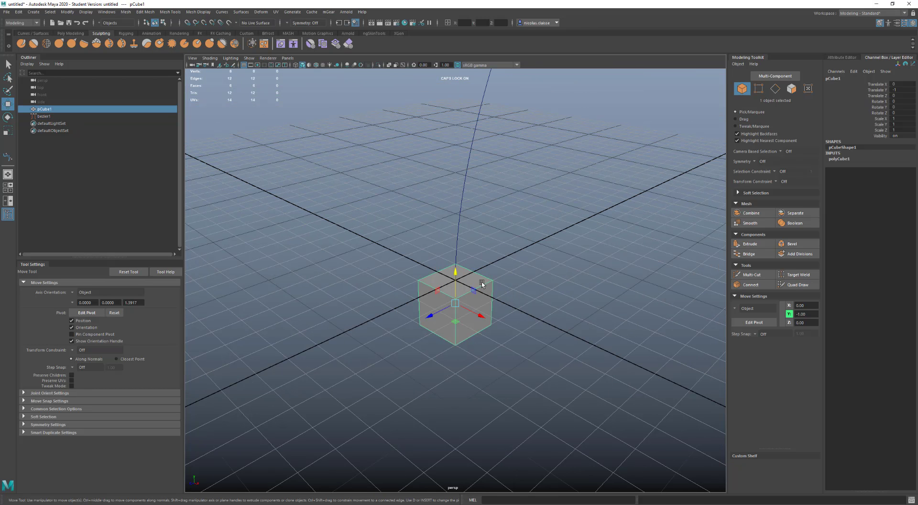
{"action": "right_click_drag", "start_coordinate": [472, 274], "coordinate": [467, 295]}
{"action": "left_click", "coordinate": [468, 277]}
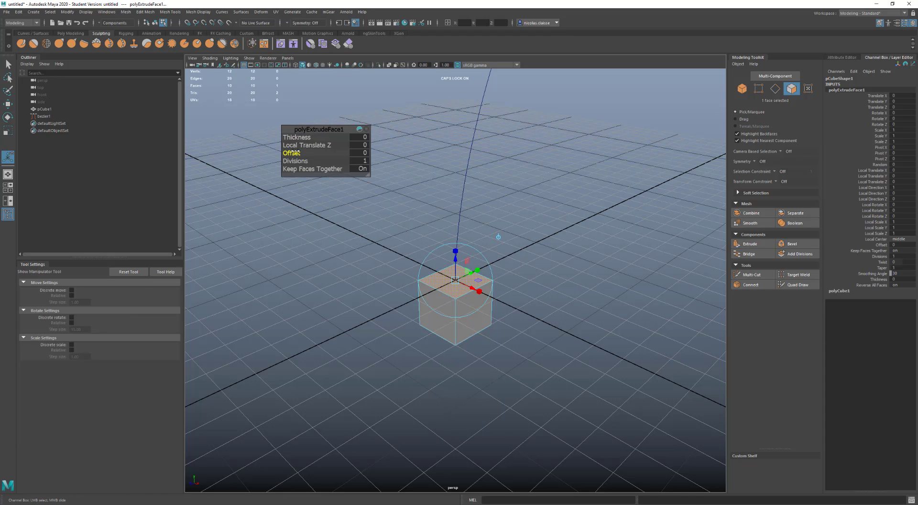
{"action": "left_click_drag", "start_coordinate": [293, 152], "coordinate": [458, 387]}
Extrude the small central face along the Bezier curve and set the extrusion's Divisions to 25
{"action": "key", "text": "ctrl+e"}
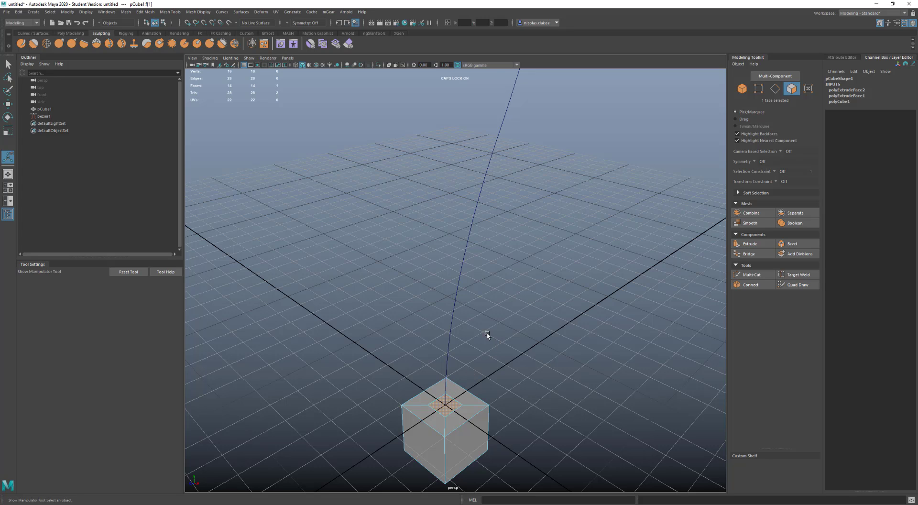
{"action": "left_click_drag", "start_coordinate": [483, 310], "coordinate": [429, 290]}
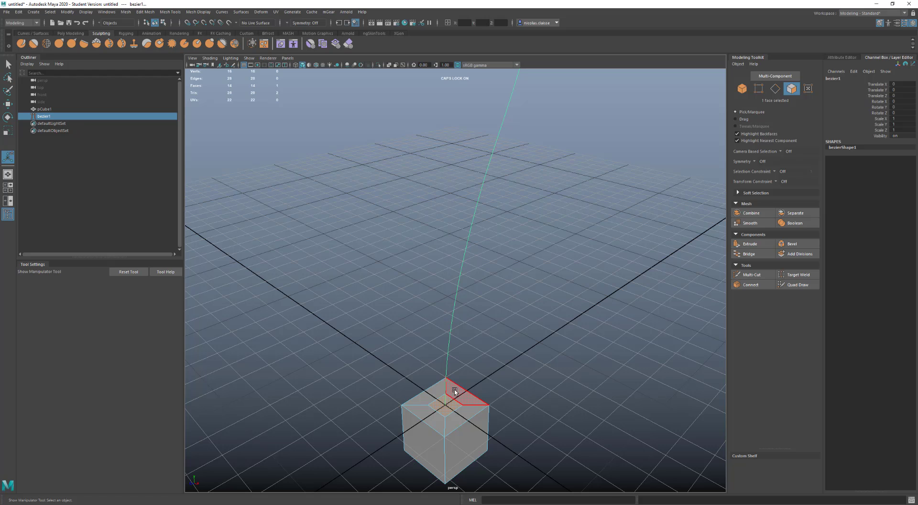
{"action": "right_click_drag", "start_coordinate": [505, 340], "coordinate": [505, 361], "text": "shift"}
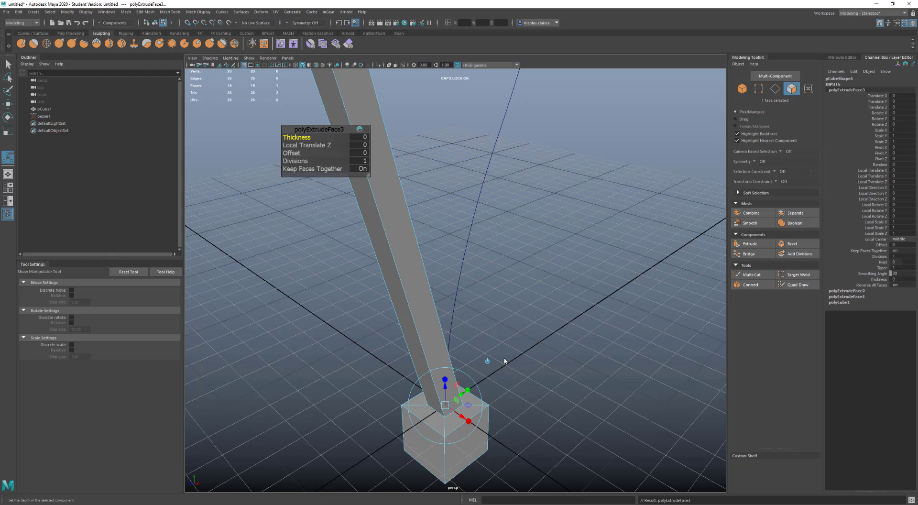
{"action": "scroll", "coordinate": [495, 338], "scroll_direction": "down", "scroll_amount": 5}
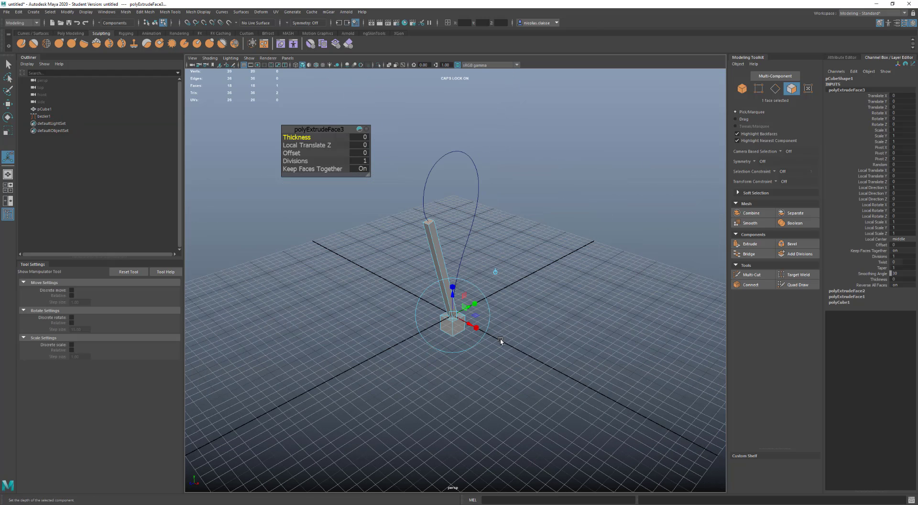
{"action": "left_click_drag", "start_coordinate": [500, 341], "coordinate": [501, 332], "text": "alt"}
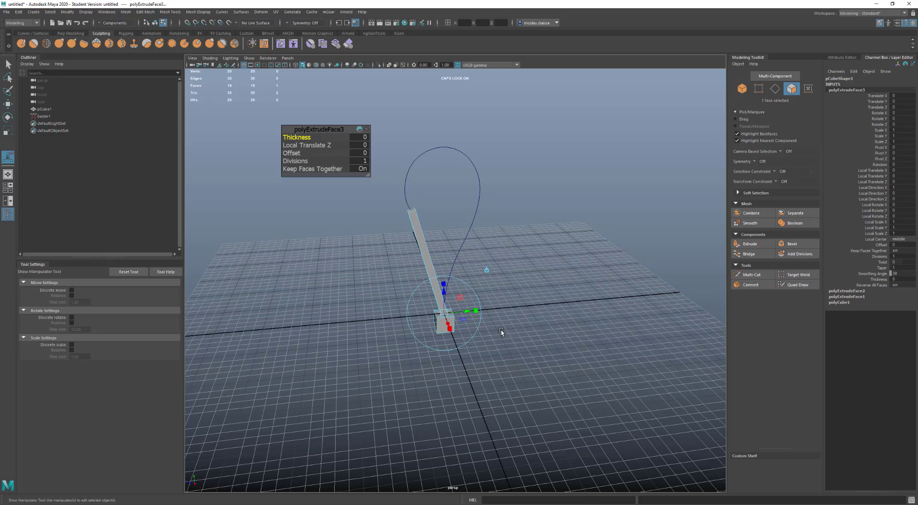
{"action": "left_click", "coordinate": [299, 161]}
{"action": "middle_click_drag", "start_coordinate": [299, 161], "coordinate": [385, 175]}
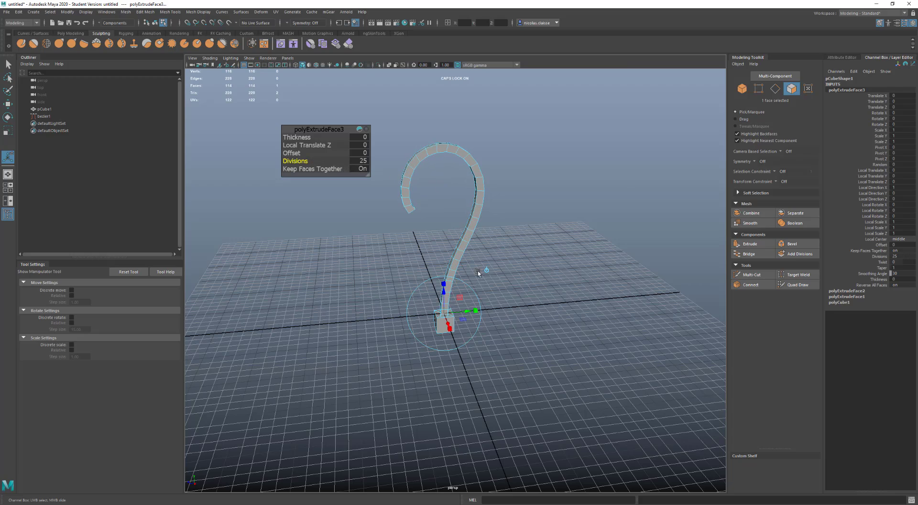
Open the curve extrusion's attributes, try a Twist of 3600 and settle on 720
{"action": "left_click_drag", "start_coordinate": [478, 270], "coordinate": [397, 283], "text": "alt"}
{"action": "middle_click_drag", "start_coordinate": [445, 253], "coordinate": [464, 284], "text": "alt"}
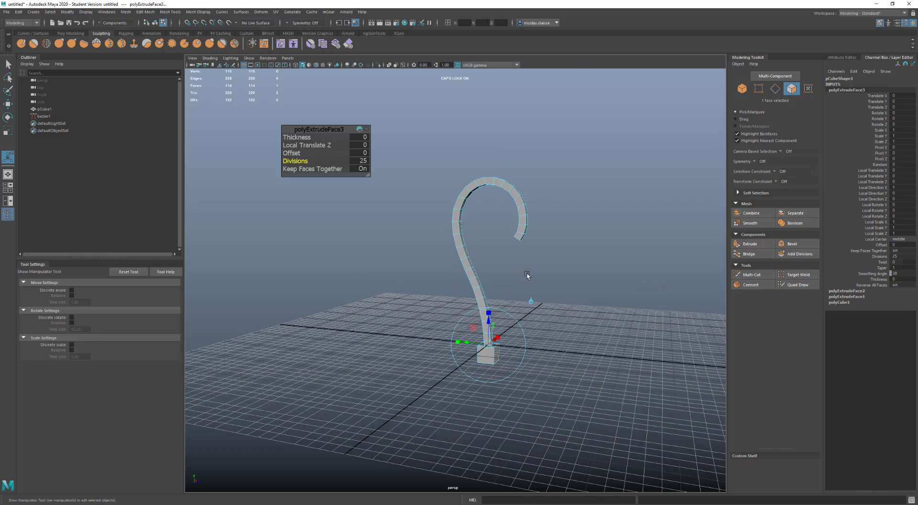
{"action": "left_click_drag", "start_coordinate": [526, 275], "coordinate": [466, 285], "text": "alt"}
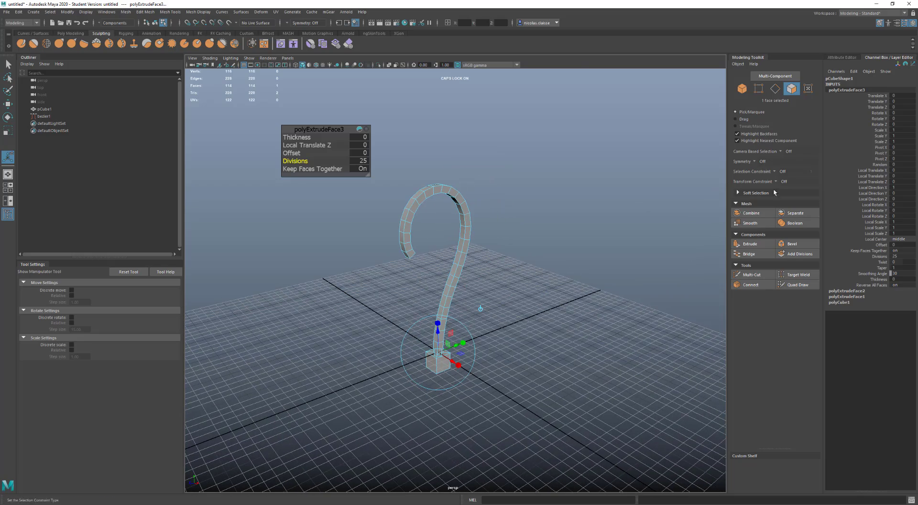
{"action": "key", "text": "ctrl+a"}
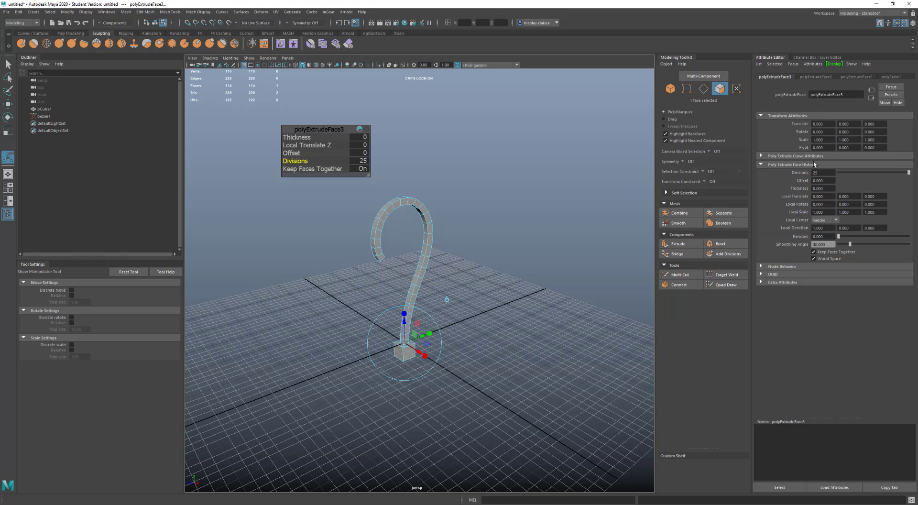
{"action": "left_click", "coordinate": [814, 156]}
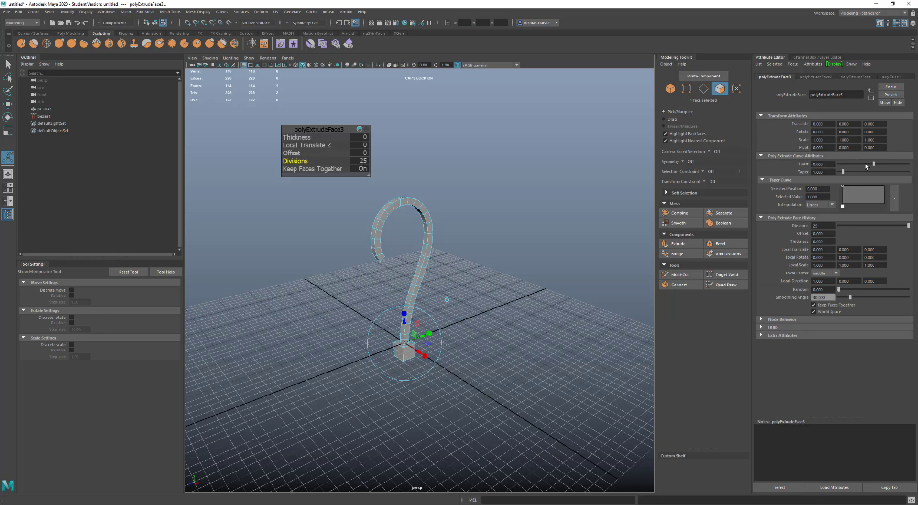
{"action": "left_click_drag", "start_coordinate": [869, 165], "coordinate": [829, 164]}
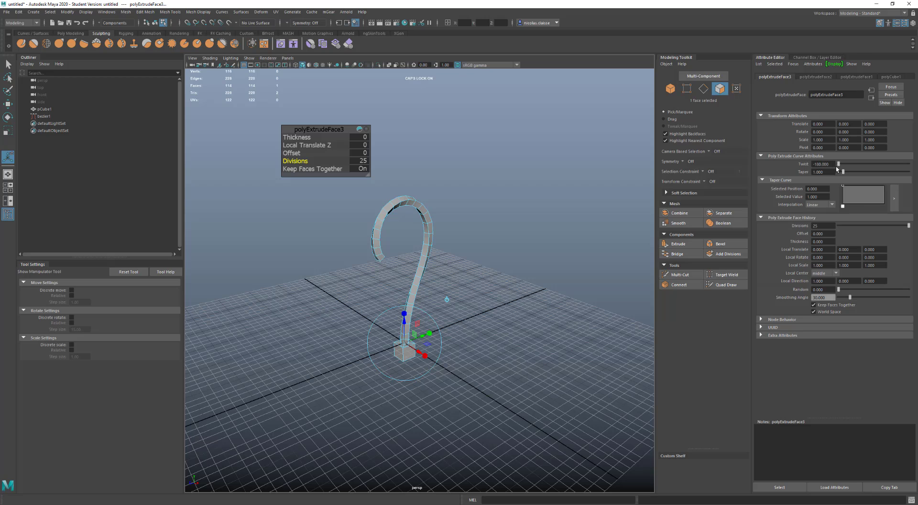
{"action": "left_click", "coordinate": [834, 164]}
{"action": "type", "text": "3600"}
{"action": "key", "text": "Return"}
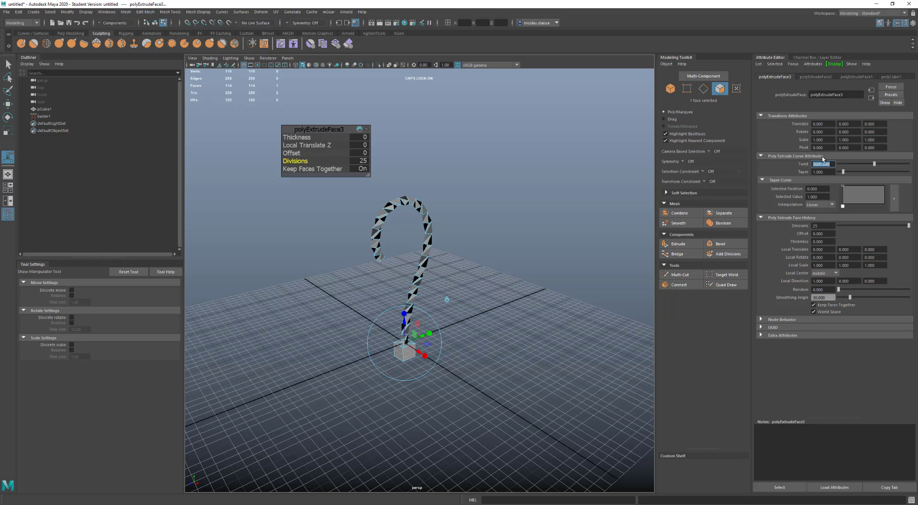
{"action": "type", "text": "720"}
{"action": "key", "text": "Return"}
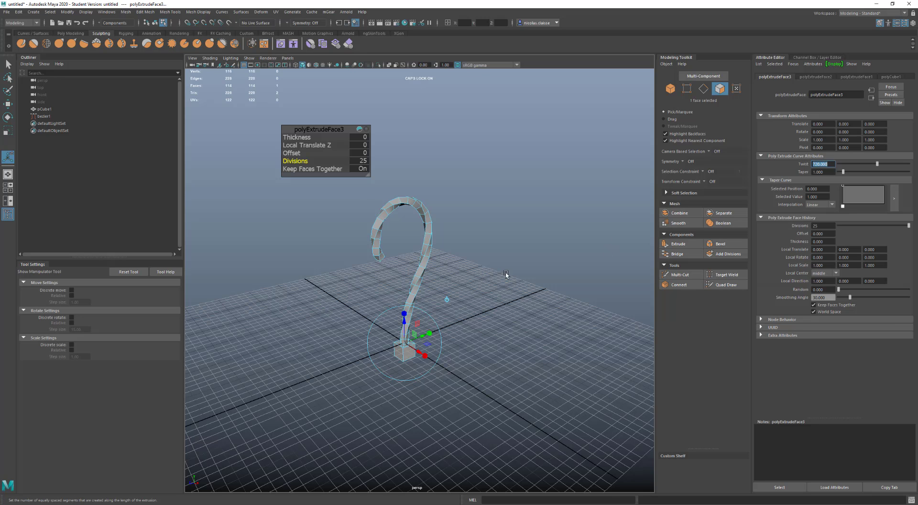
Set the twisted curve extrusion's Divisions to 100
{"action": "scroll", "coordinate": [488, 272], "scroll_direction": "up", "scroll_amount": 6}
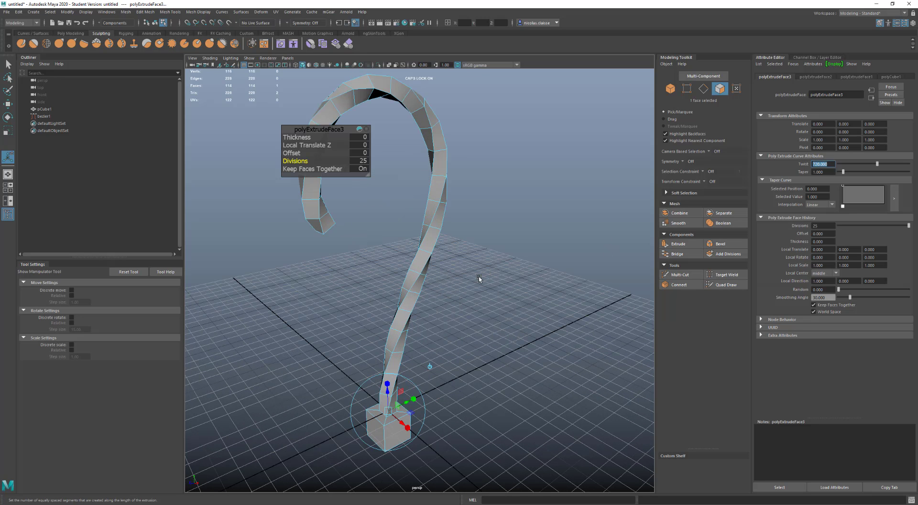
{"action": "middle_click_drag", "start_coordinate": [479, 279], "coordinate": [526, 269], "text": "alt"}
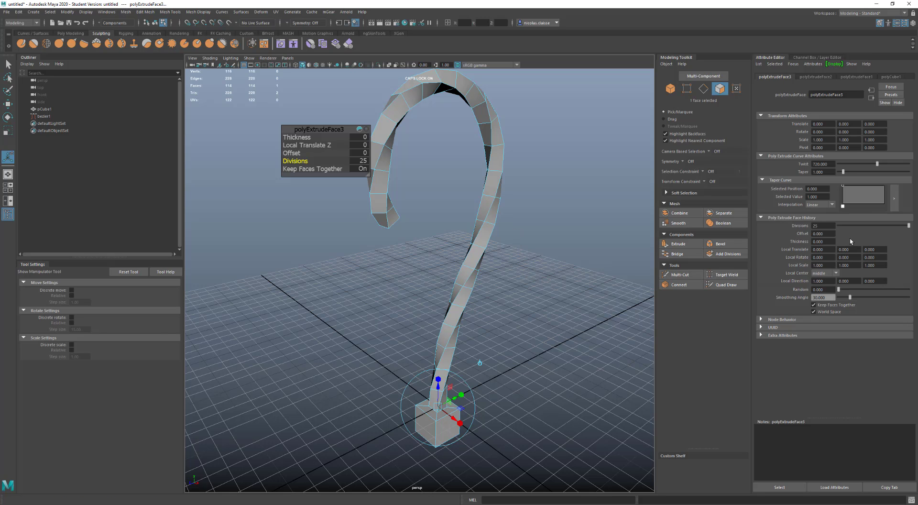
{"action": "left_click", "coordinate": [822, 226]}
{"action": "type", "text": "100"}
{"action": "key", "text": "Return"}
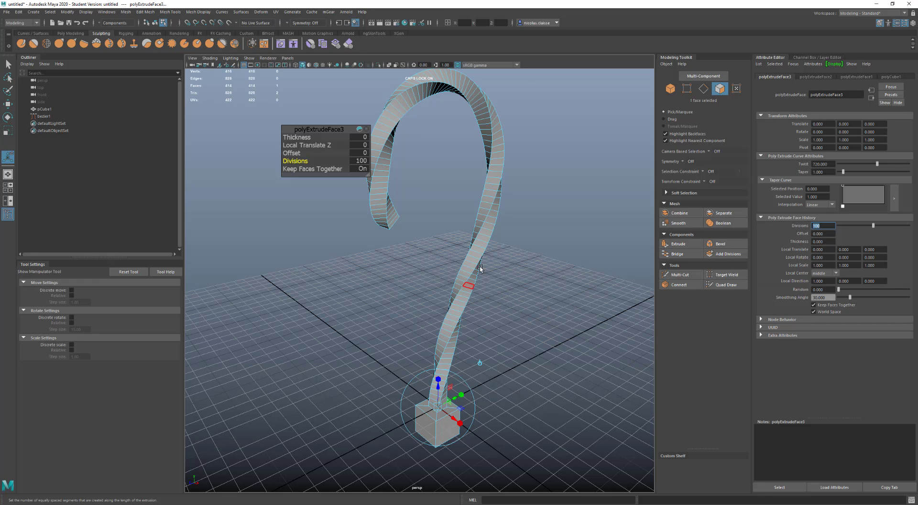
{"action": "left_click_drag", "start_coordinate": [546, 303], "coordinate": [513, 301], "text": "alt"}
{"action": "right_click_drag", "start_coordinate": [513, 301], "coordinate": [435, 378], "text": "alt"}
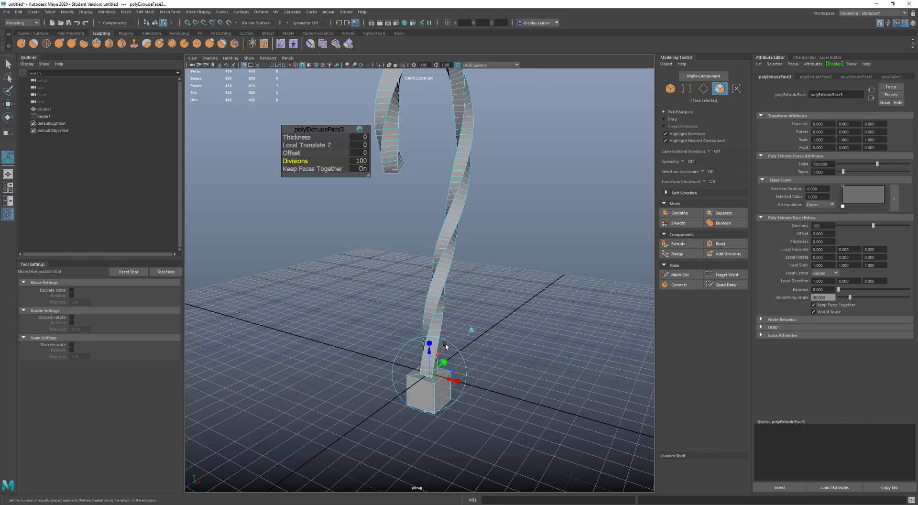
{"action": "left_click_drag", "start_coordinate": [446, 346], "coordinate": [462, 339], "text": "alt"}
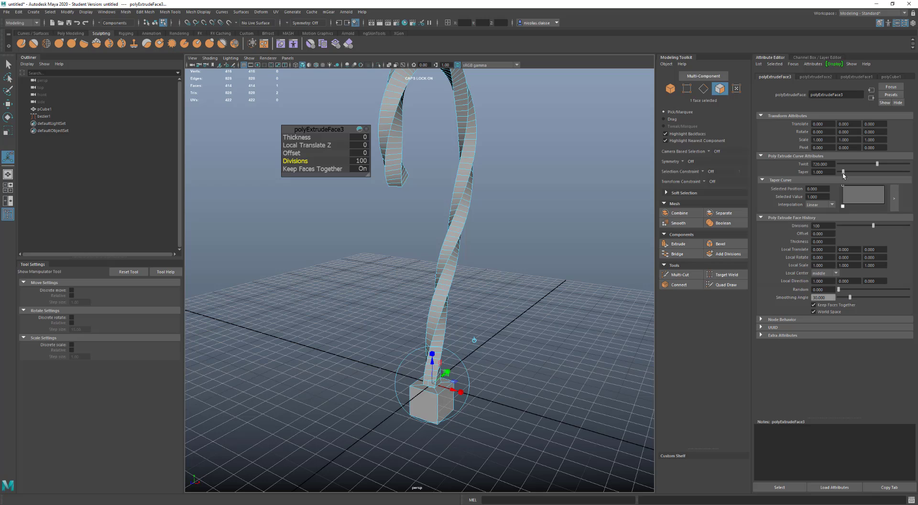
Reduce the curve extrusion's Taper to about 0.155 and view the narrowed hook from several angles
{"action": "left_click_drag", "start_coordinate": [843, 174], "coordinate": [839, 176]}
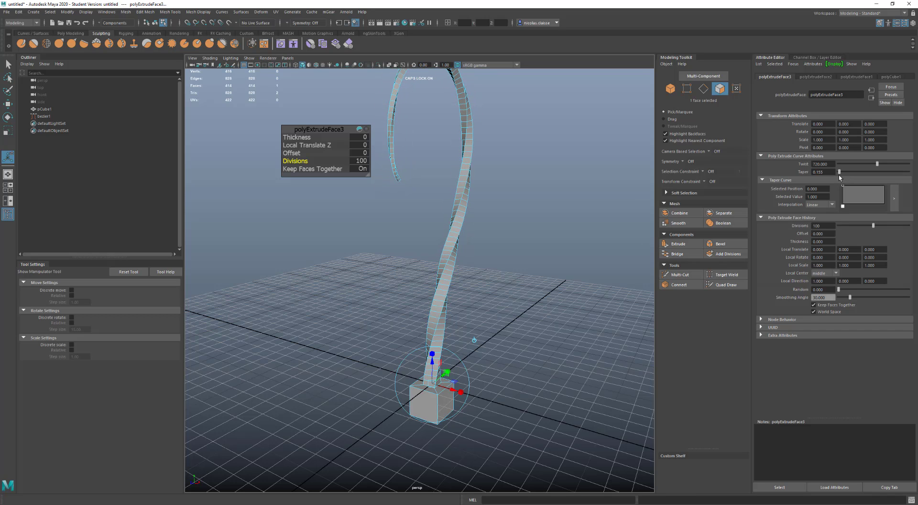
{"action": "left_click_drag", "start_coordinate": [486, 240], "coordinate": [454, 306], "text": "alt"}
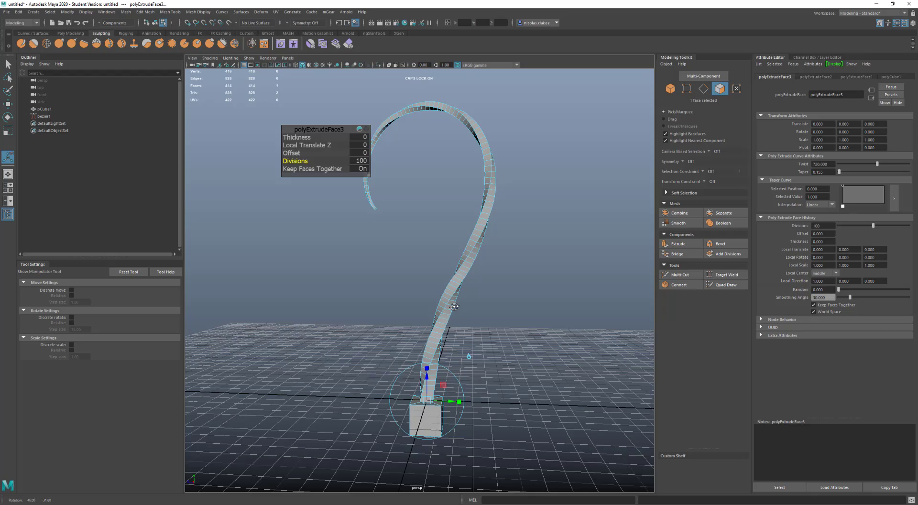
{"action": "scroll", "coordinate": [454, 306], "scroll_direction": "down", "scroll_amount": 3}
{"action": "scroll", "coordinate": [477, 296], "scroll_direction": "down", "scroll_amount": 2}
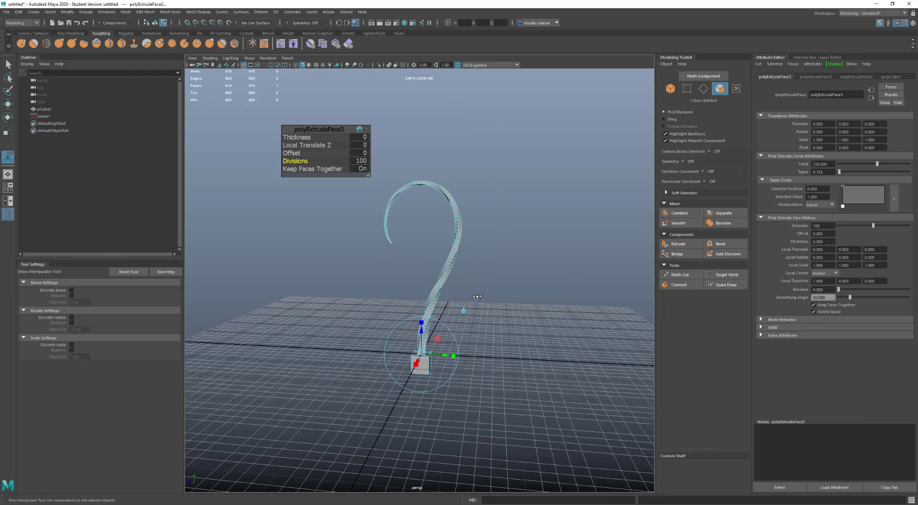
{"action": "left_click_drag", "start_coordinate": [478, 297], "coordinate": [512, 287], "text": "alt"}
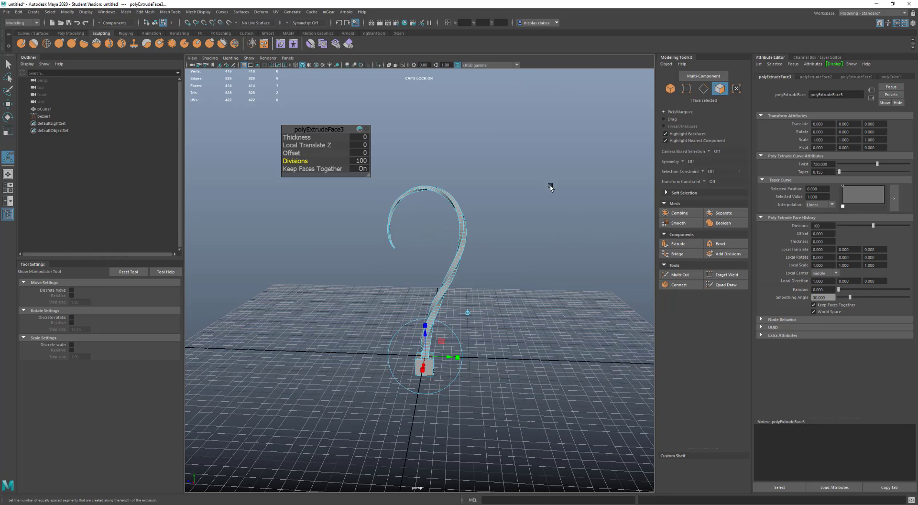
{"action": "scroll", "coordinate": [389, 268], "scroll_direction": "up", "scroll_amount": 5}
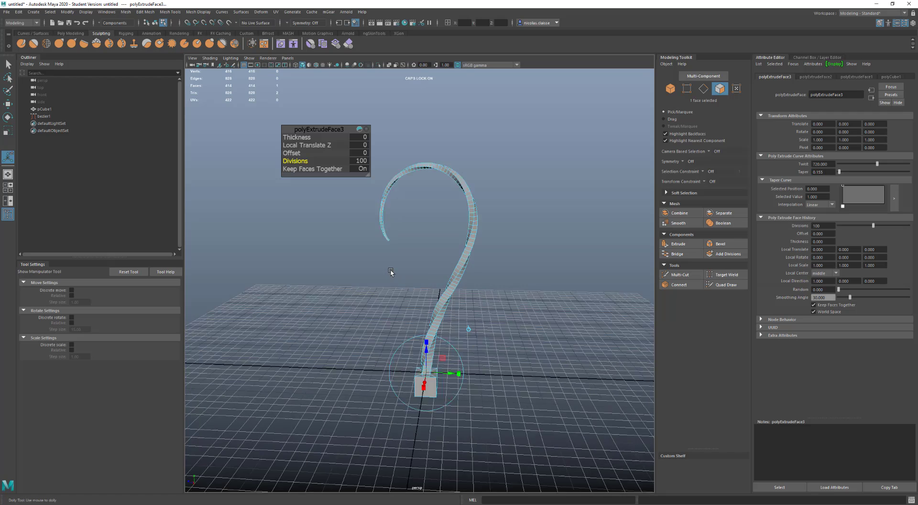
Create a polygon cylinder beside the cube, about 0.85 in radius and 1.2 high, and set its Subdivisions Axis to 6
{"action": "middle_click_drag", "start_coordinate": [487, 406], "coordinate": [485, 348], "text": "alt"}
{"action": "key", "text": "F8"}
{"action": "key", "text": "q"}
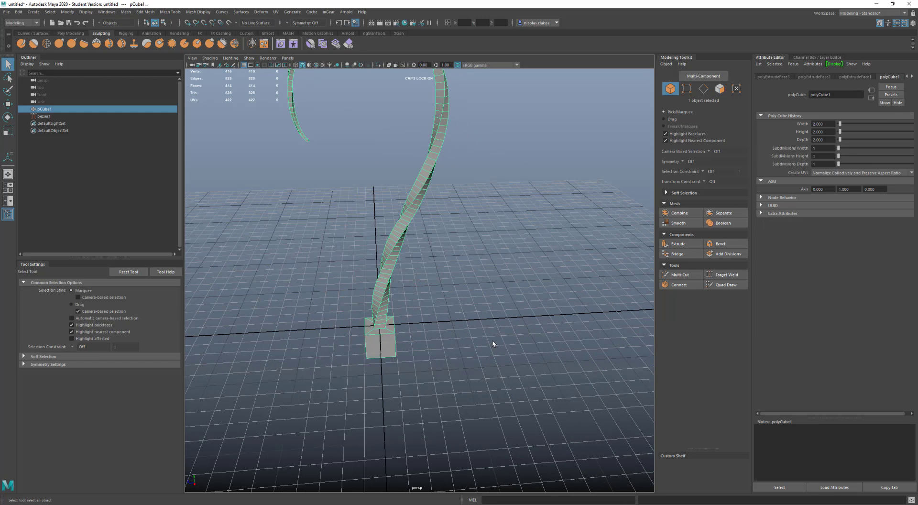
{"action": "left_click", "coordinate": [492, 342]}
{"action": "mouse_move", "coordinate": [492, 341]}
{"action": "right_mouse_down", "text": "shift"}
{"action": "mouse_move", "coordinate": [493, 363]}
{"action": "mouse_move", "coordinate": [522, 344]}
{"action": "mouse_move", "coordinate": [484, 343]}
{"action": "right_mouse_up", "text": "shift"}
{"action": "left_click_drag", "start_coordinate": [528, 345], "coordinate": [535, 352]}
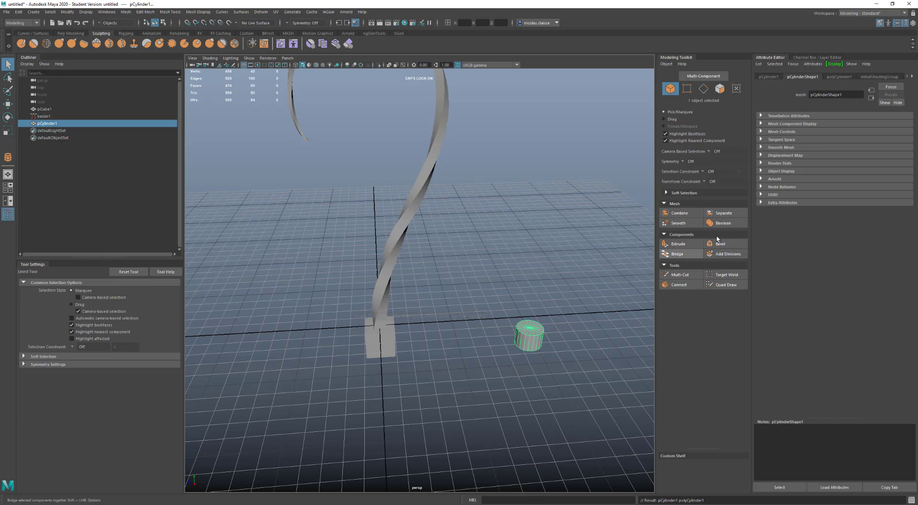
{"action": "key", "text": "ctrl+a"}
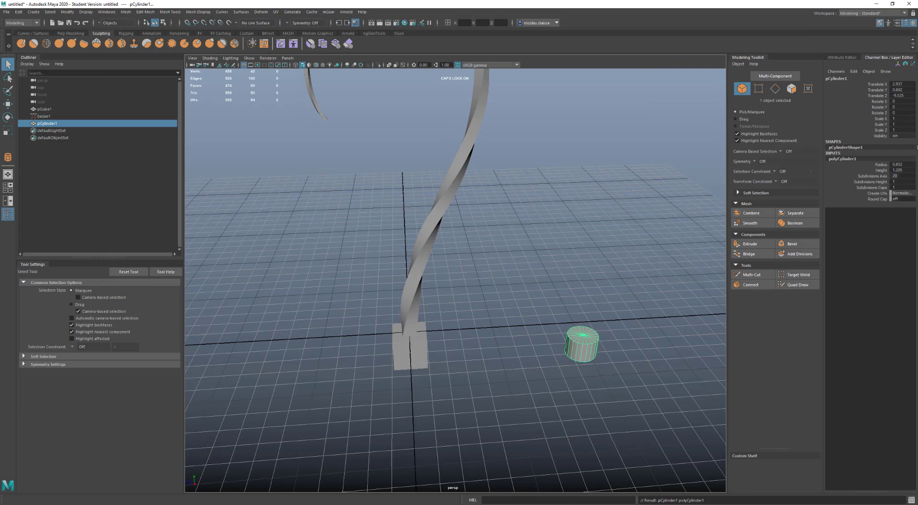
{"action": "left_click", "coordinate": [898, 176]}
{"action": "key", "text": "Return"}
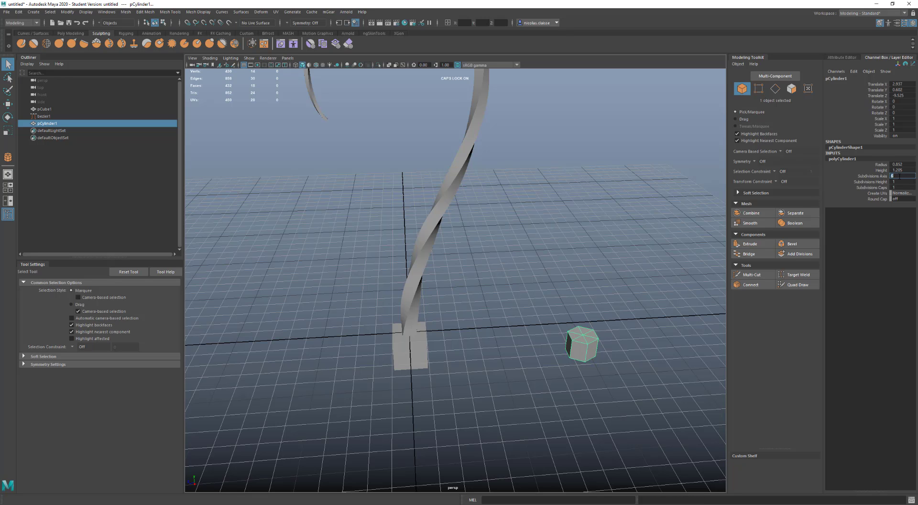
Extrude three alternating side faces of the cylinder outward twice into three arms, the second time with Local Translate Z 0.527
{"action": "right_click_drag", "start_coordinate": [581, 320], "coordinate": [581, 345]}
{"action": "left_click", "coordinate": [578, 345]}
{"action": "left_click_drag", "start_coordinate": [615, 369], "coordinate": [430, 404], "text": "alt"}
{"action": "left_click", "coordinate": [338, 297], "text": "shift"}
{"action": "left_click", "coordinate": [338, 297], "text": "shift"}
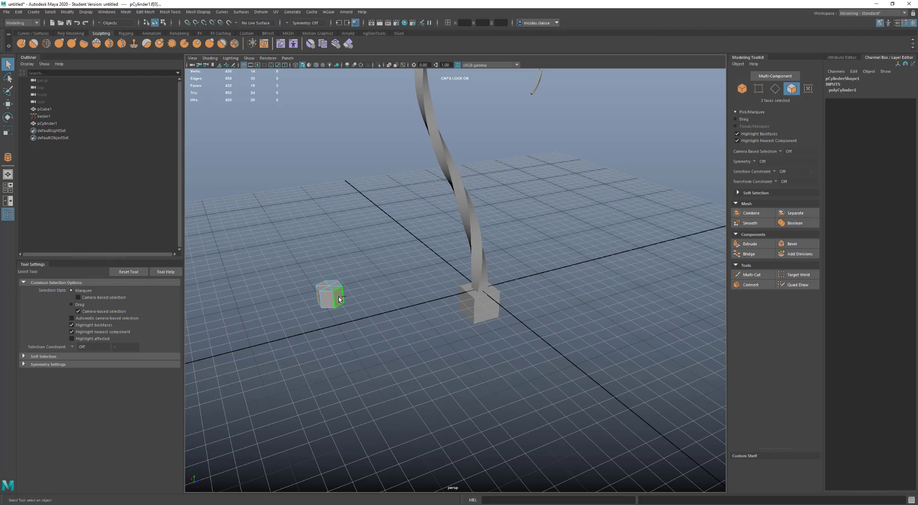
{"action": "right_click_drag", "start_coordinate": [339, 299], "coordinate": [339, 317], "text": "shift"}
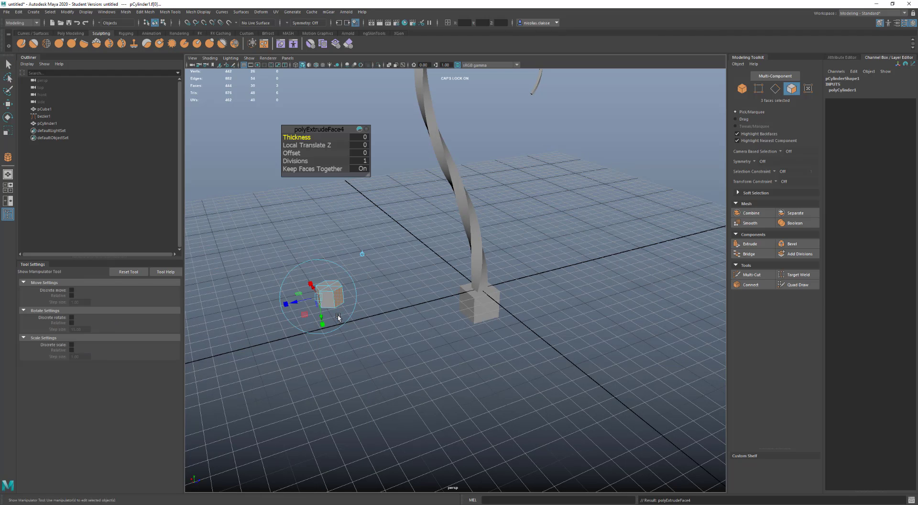
{"action": "left_click", "coordinate": [293, 302]}
{"action": "mouse_move", "coordinate": [292, 302]}
{"action": "left_mouse_down"}
{"action": "mouse_move", "coordinate": [283, 305]}
{"action": "mouse_move", "coordinate": [300, 291]}
{"action": "mouse_move", "coordinate": [268, 307]}
{"action": "mouse_move", "coordinate": [277, 306]}
{"action": "left_mouse_up"}
{"action": "key", "text": "ctrl+e"}
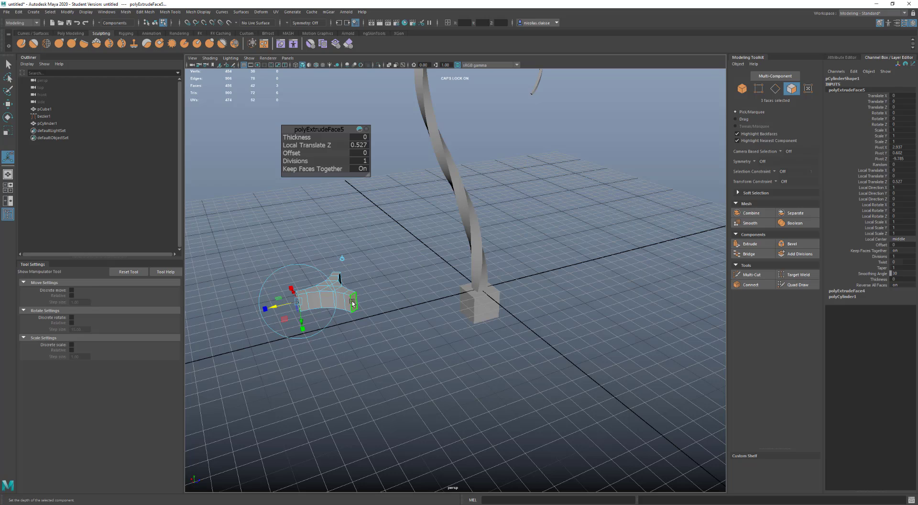
{"action": "key", "text": "F8"}
{"action": "key", "text": "q"}
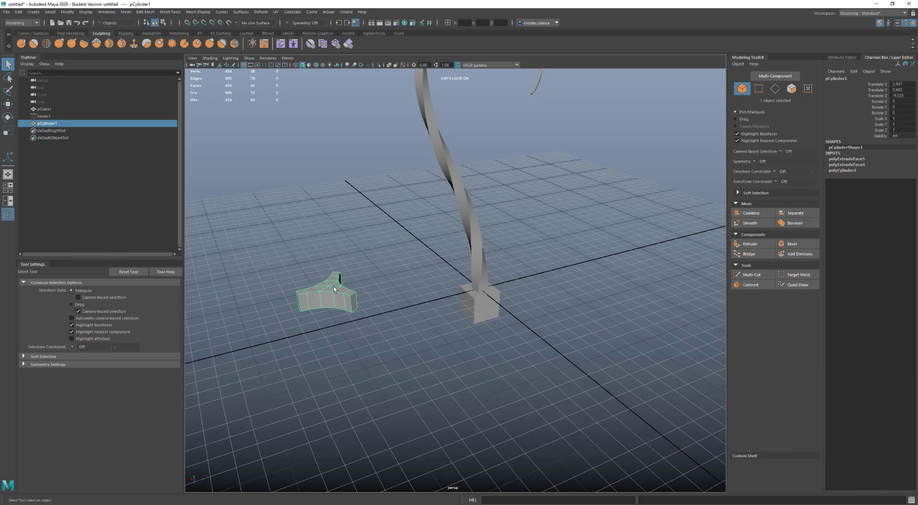
Raise the three-armed piece's pivot to its top centre and snap the piece to the grid at the start of the Bezier curve
{"action": "key", "text": "w"}
{"action": "key", "text": "d"}
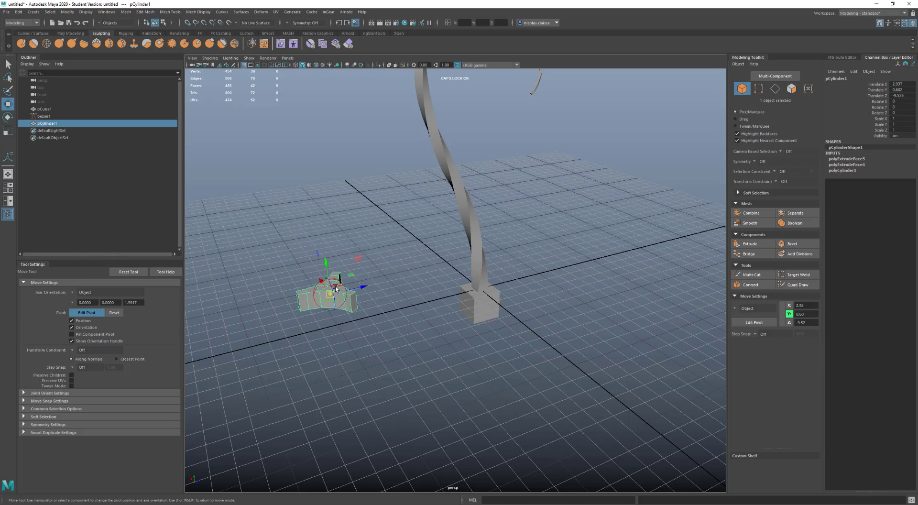
{"action": "left_click_drag", "start_coordinate": [327, 285], "coordinate": [325, 277]}
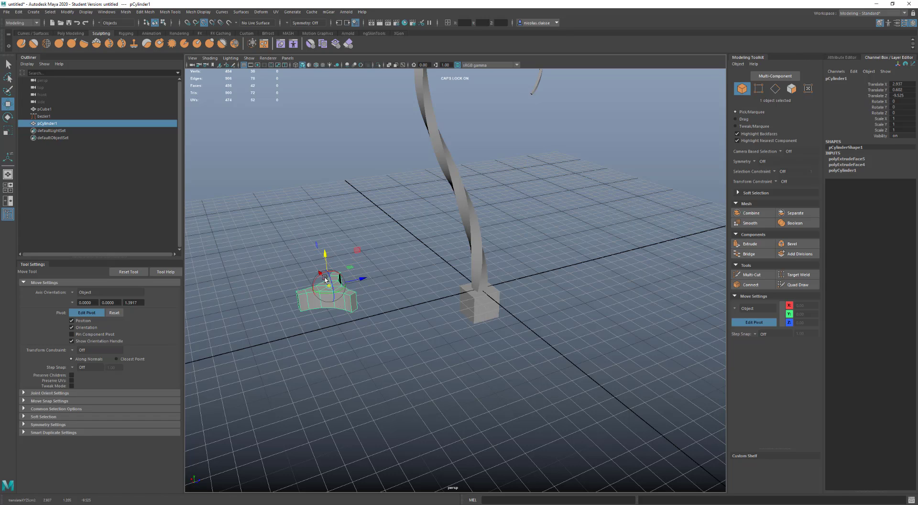
{"action": "key", "text": "d"}
{"action": "key", "text": "x"}
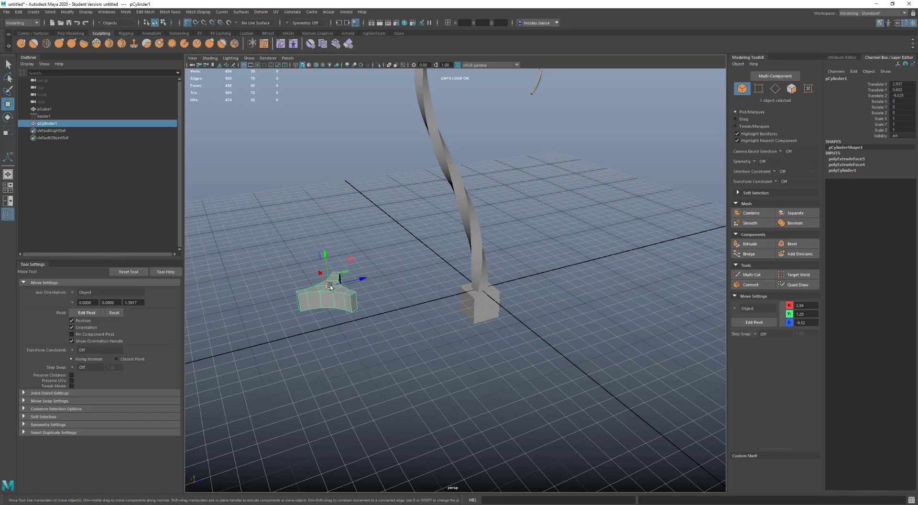
{"action": "left_click_drag", "start_coordinate": [330, 287], "coordinate": [480, 289]}
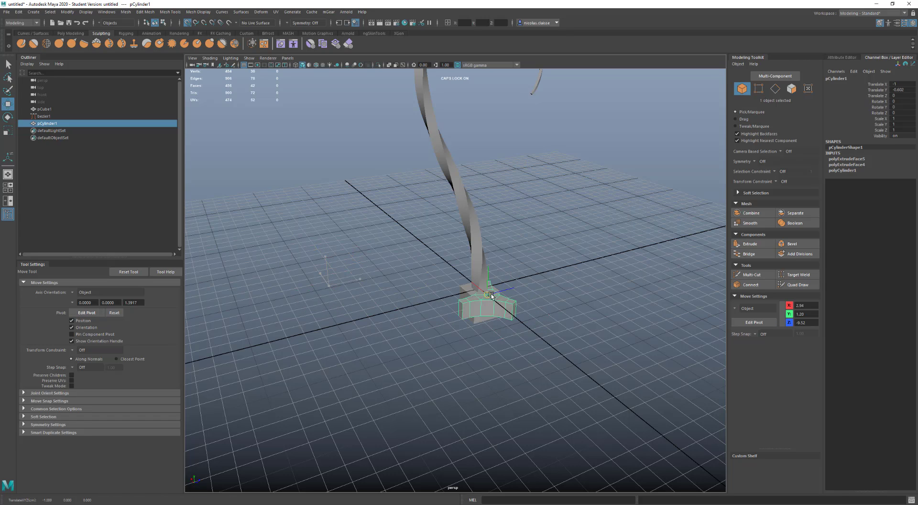
Delete the cube with its twisted hook extrusion and switch the Bezier curve to control vertex selection
{"action": "left_click", "coordinate": [476, 319]}
{"action": "key", "text": "Delete"}
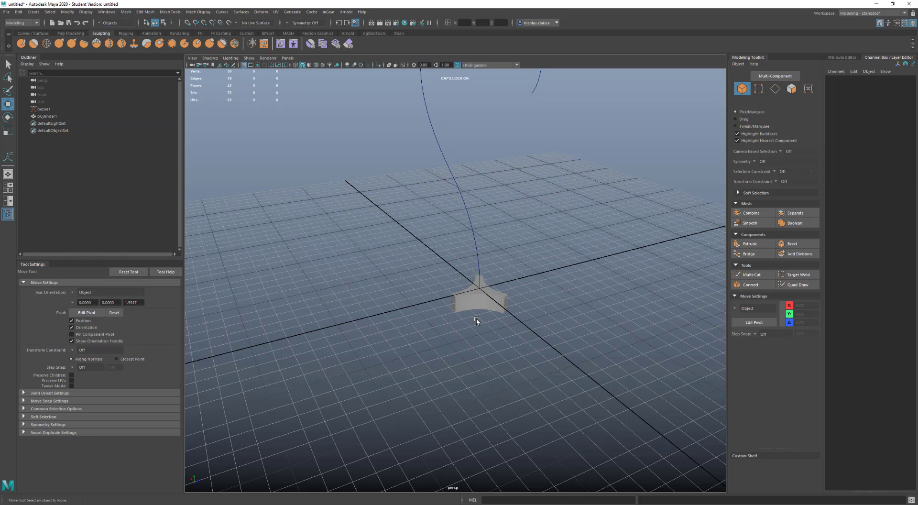
{"action": "right_click", "coordinate": [480, 285]}
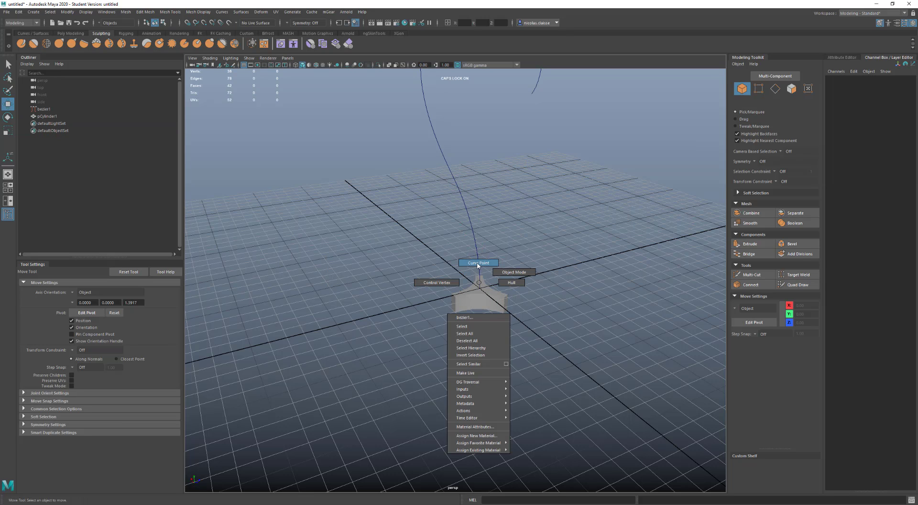
{"action": "left_click", "coordinate": [436, 282]}
{"action": "left_click", "coordinate": [487, 234]}
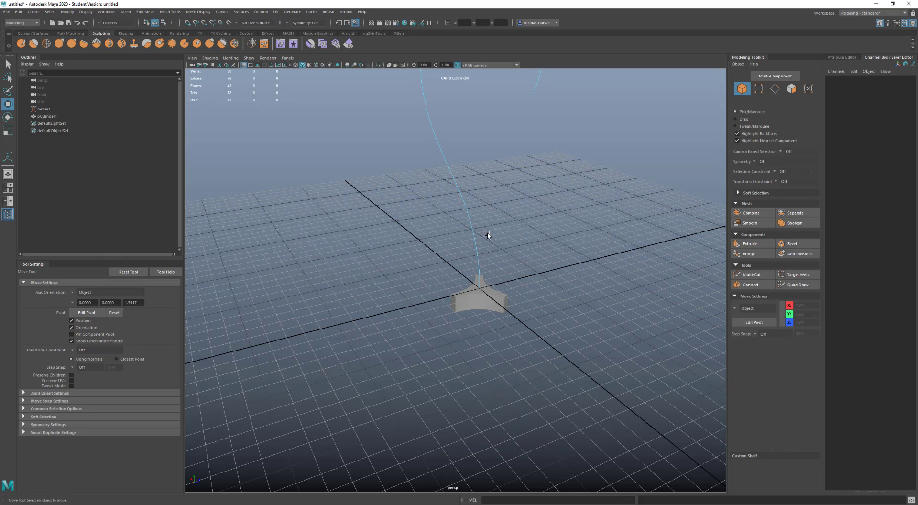
Select all the top faces of the three-armed piece in face mode, covering the centre and the three arms
{"action": "left_click", "coordinate": [465, 297]}
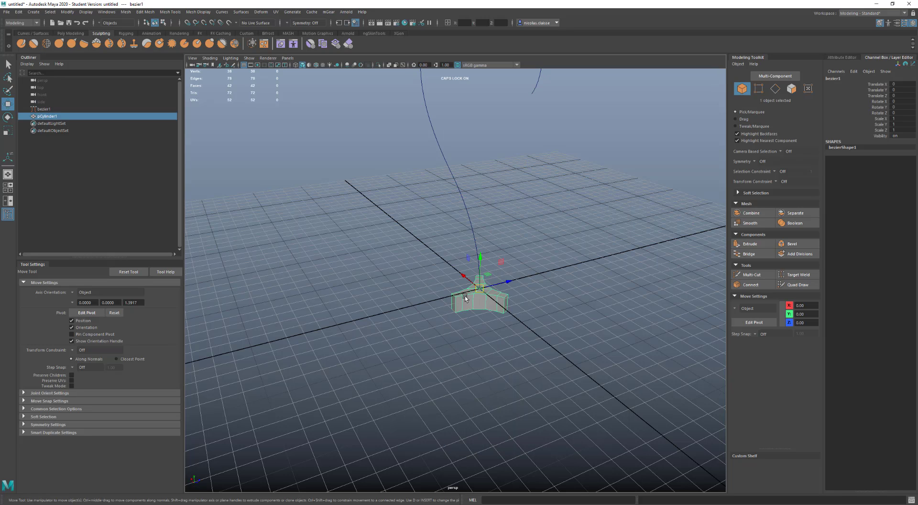
{"action": "right_click", "coordinate": [465, 296]}
{"action": "left_click", "coordinate": [466, 315]}
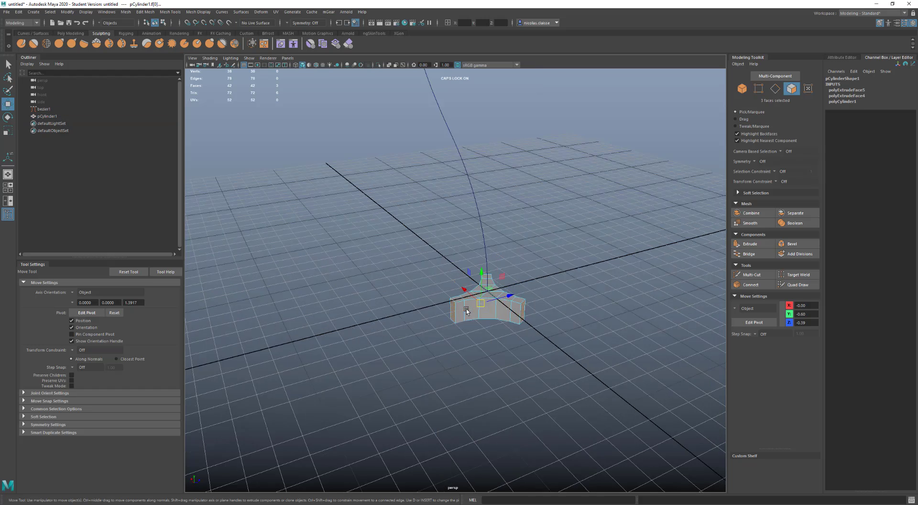
{"action": "scroll", "coordinate": [466, 313], "scroll_direction": "up", "scroll_amount": 8}
{"action": "left_click", "coordinate": [495, 342]}
{"action": "left_click", "coordinate": [475, 352]}
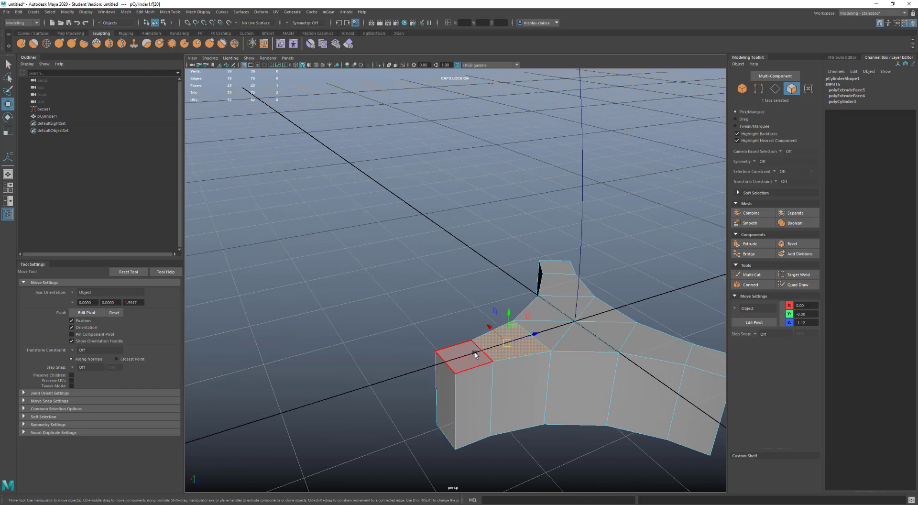
{"action": "mouse_move", "coordinate": [476, 354]}
{"action": "left_mouse_down"}
{"action": "mouse_move", "coordinate": [555, 329]}
{"action": "mouse_move", "coordinate": [690, 355]}
{"action": "mouse_move", "coordinate": [558, 314]}
{"action": "mouse_move", "coordinate": [555, 270]}
{"action": "left_mouse_up"}
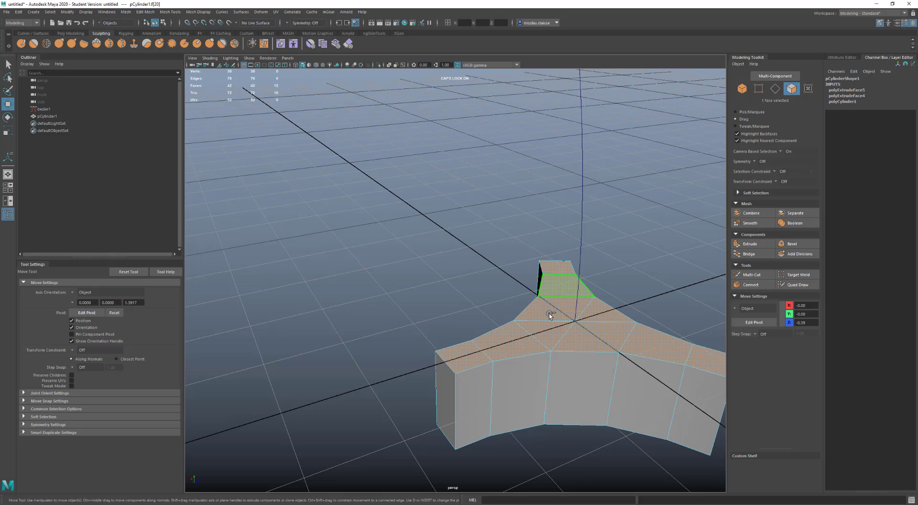
Extrude the selected top faces along the Bezier curve with 25 divisions and open the extrusion's full attributes
{"action": "right_click", "coordinate": [550, 315], "text": "shift"}
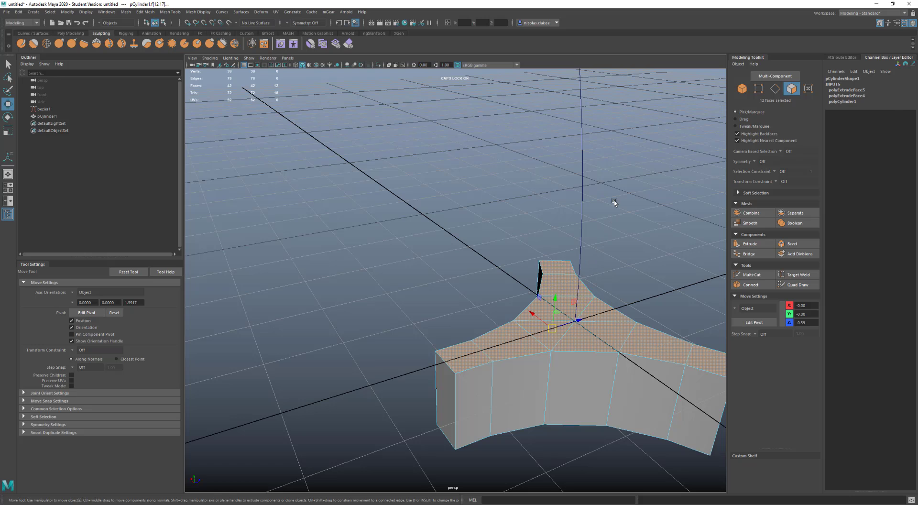
{"action": "left_click_drag", "start_coordinate": [613, 199], "coordinate": [539, 150]}
{"action": "right_click_drag", "start_coordinate": [553, 268], "coordinate": [549, 284], "text": "shift"}
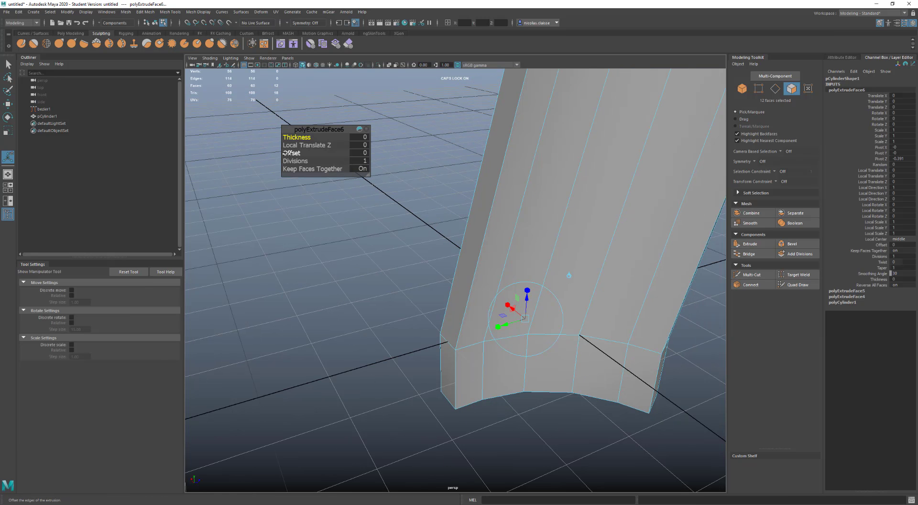
{"action": "left_click_drag", "start_coordinate": [296, 161], "coordinate": [414, 171]}
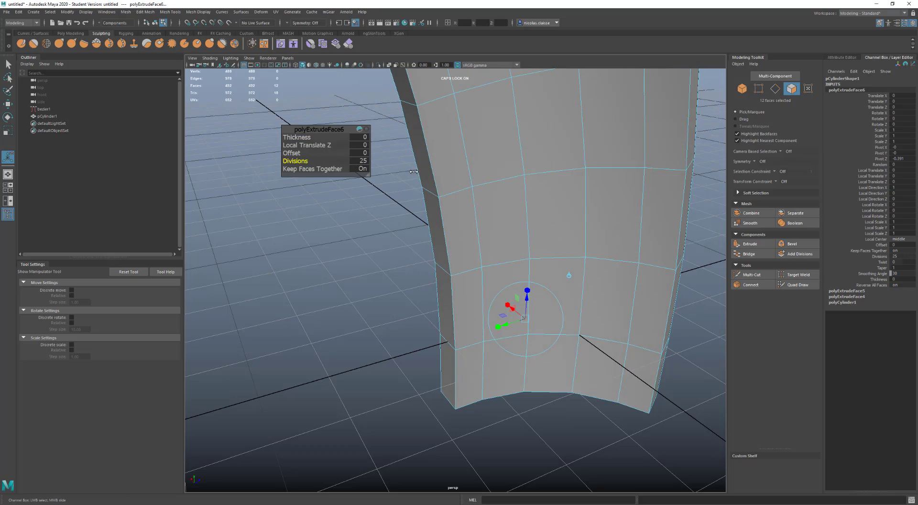
{"action": "scroll", "coordinate": [450, 243], "scroll_direction": "down", "scroll_amount": 10}
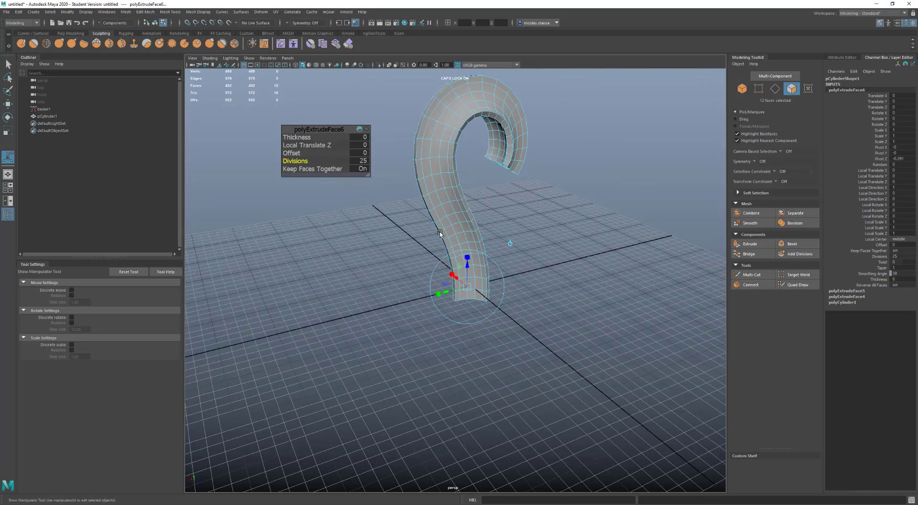
{"action": "left_click_drag", "start_coordinate": [473, 216], "coordinate": [415, 170], "text": "alt"}
{"action": "left_click_drag", "start_coordinate": [377, 212], "coordinate": [458, 218], "text": "alt"}
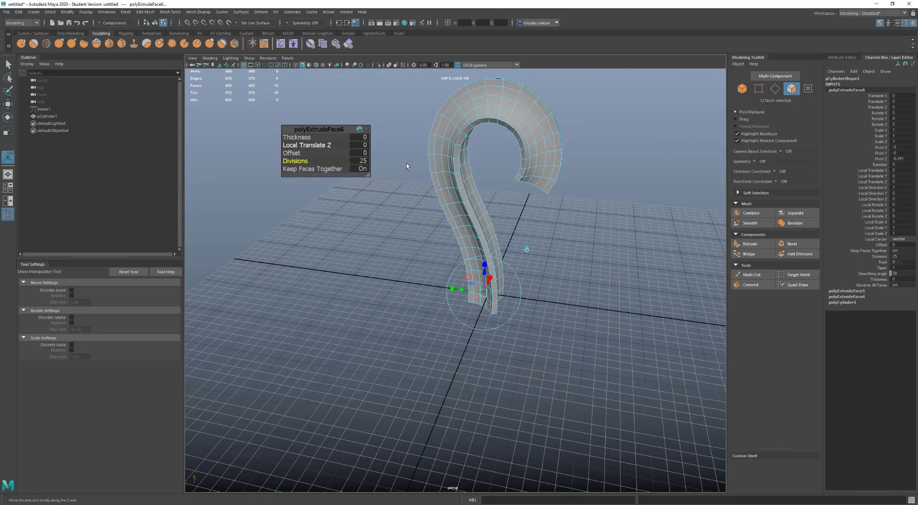
{"action": "key", "text": "ctrl+a"}
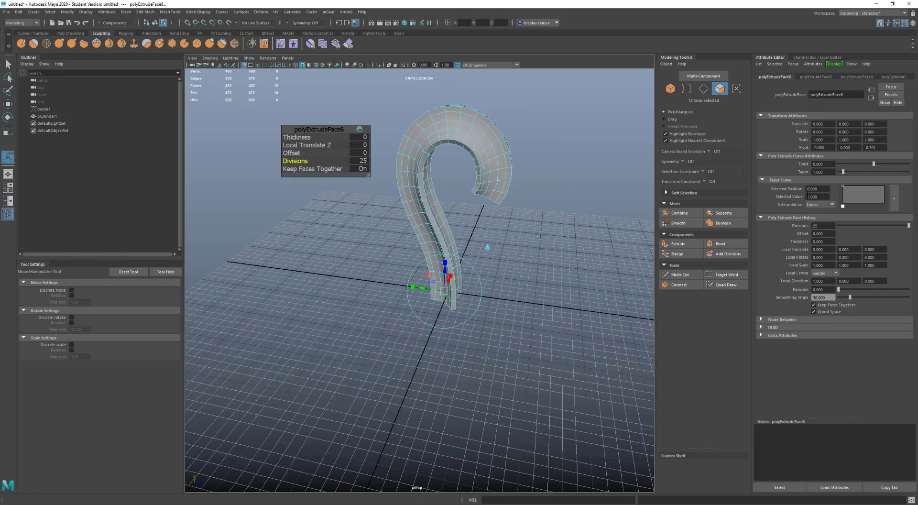
Try twisting the curve extrusion, with Twist values of 720 and 360
{"action": "left_click_drag", "start_coordinate": [870, 163], "coordinate": [914, 164]}
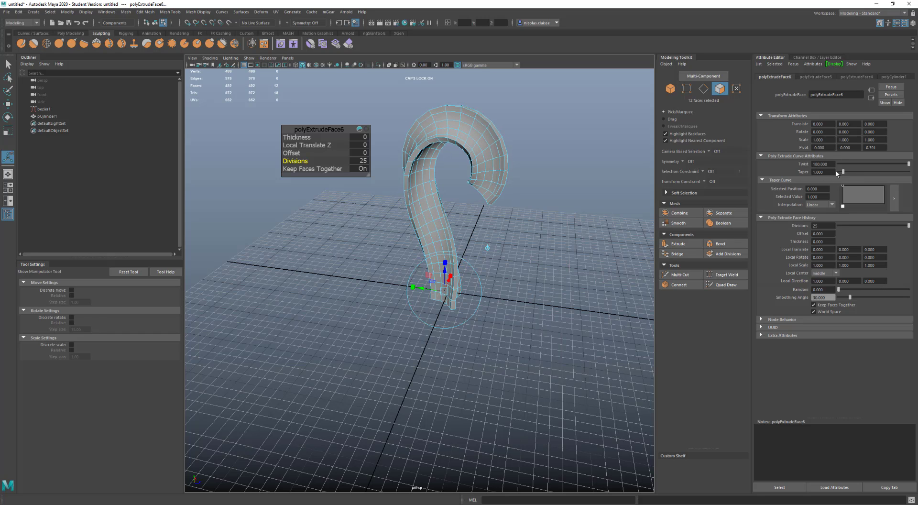
{"action": "left_click_drag", "start_coordinate": [834, 164], "coordinate": [786, 166]}
{"action": "type", "text": "720"}
{"action": "key", "text": "Return"}
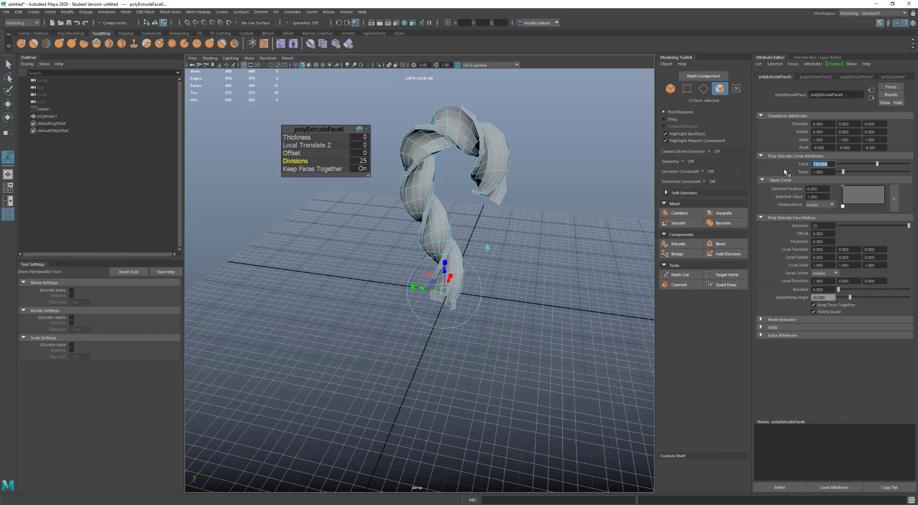
{"action": "type", "text": "360"}
{"action": "key", "text": "Return"}
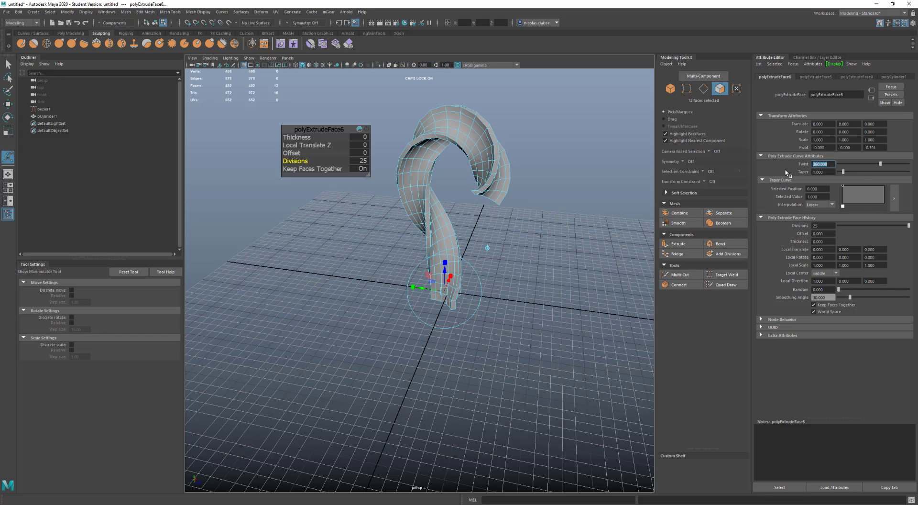
Reduce the extrusion's twist and reset it to 0
{"action": "left_click_drag", "start_coordinate": [883, 166], "coordinate": [877, 164]}
{"action": "double_click", "coordinate": [823, 164]}
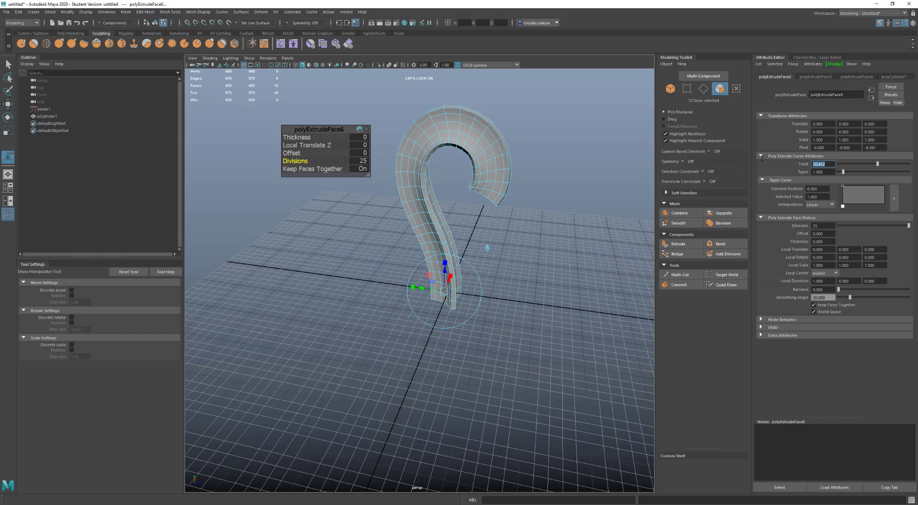
{"action": "type", "text": "0"}
{"action": "key", "text": "Tab"}
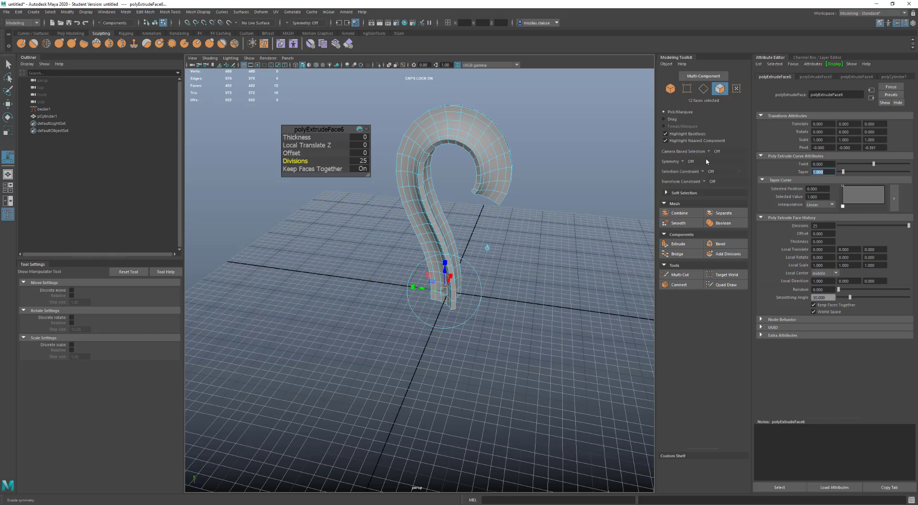
Try lowering the extrusion's Taper so it narrows toward the tip, and restore the Taper to 1
{"action": "left_click_drag", "start_coordinate": [847, 173], "coordinate": [840, 173]}
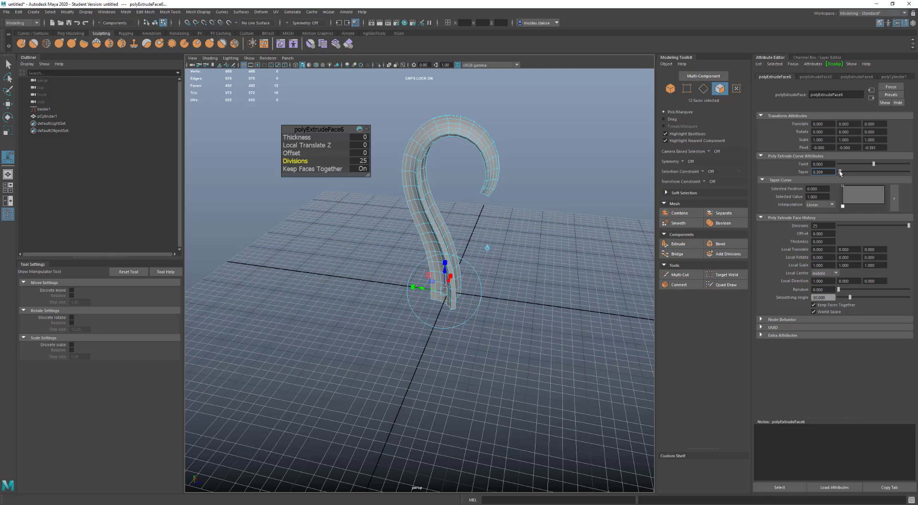
{"action": "type", "text": "0"}
{"action": "key", "text": "Return"}
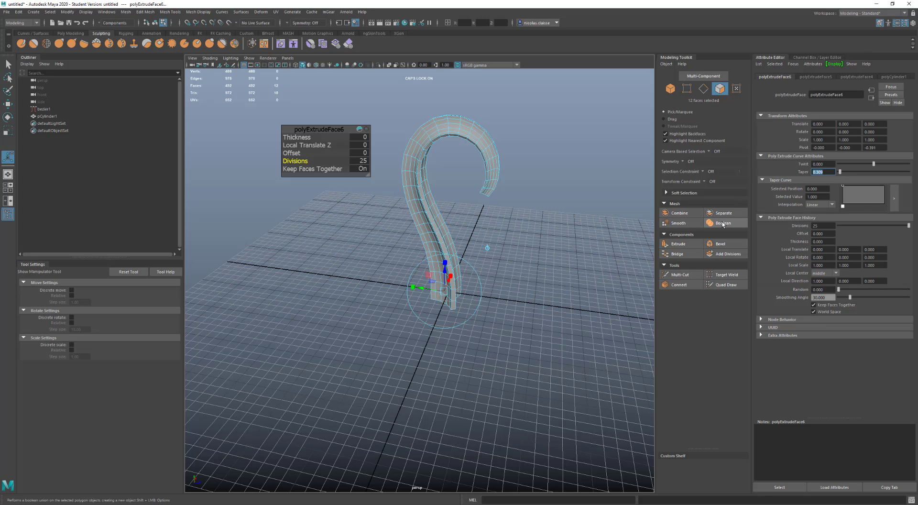
{"action": "type", "text": "1"}
{"action": "key", "text": "Return"}
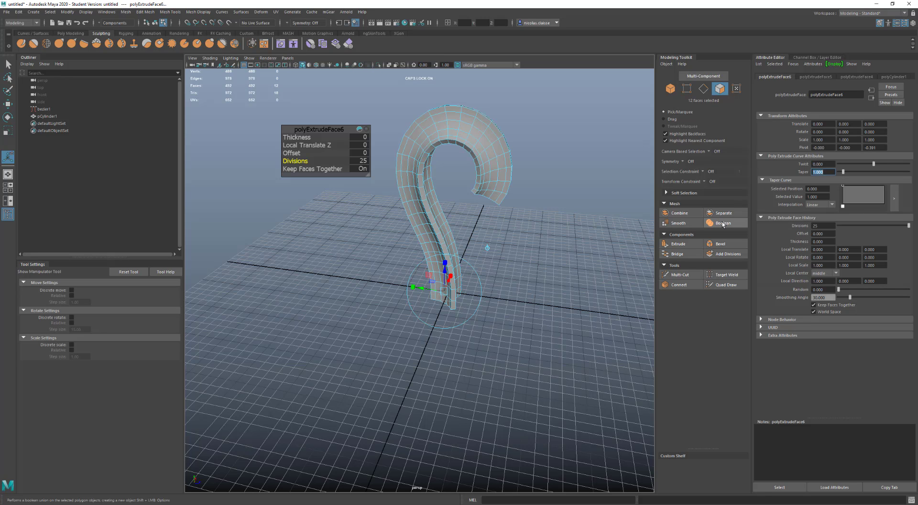
Enlarge the taper curve graph and add three points: a dip at about 0.31, a full-width peak and a tip at about 0.14
{"action": "left_click", "coordinate": [894, 198]}
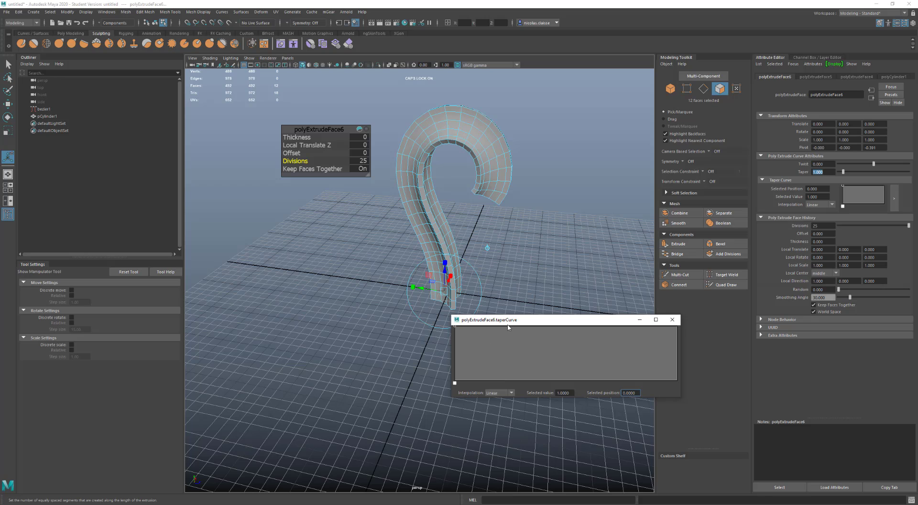
{"action": "left_click_drag", "start_coordinate": [506, 329], "coordinate": [509, 351]}
{"action": "left_click_drag", "start_coordinate": [565, 354], "coordinate": [669, 373]}
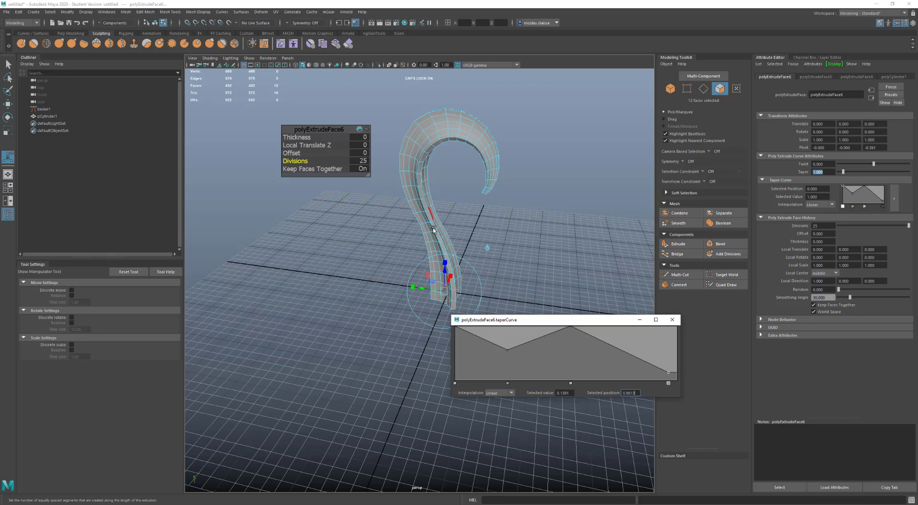
{"action": "mouse_move", "coordinate": [508, 356]}
{"action": "left_mouse_down"}
{"action": "mouse_move", "coordinate": [532, 362]}
{"action": "mouse_move", "coordinate": [526, 351]}
{"action": "mouse_move", "coordinate": [500, 372]}
{"action": "mouse_move", "coordinate": [515, 363]}
{"action": "left_mouse_up"}
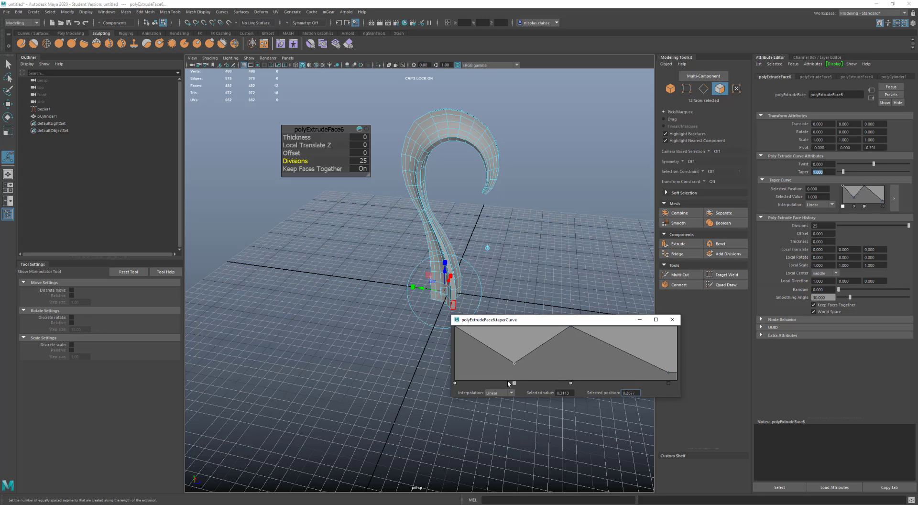
Delete the dip and tip points from the taper curve and set the start point's interpolation to Smooth
{"action": "left_click", "coordinate": [514, 383]}
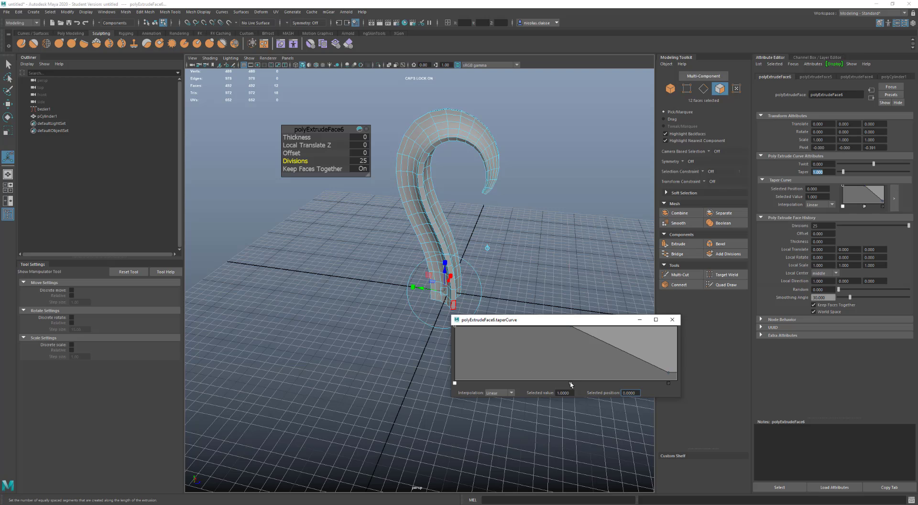
{"action": "left_click", "coordinate": [497, 392]}
{"action": "left_click", "coordinate": [496, 415]}
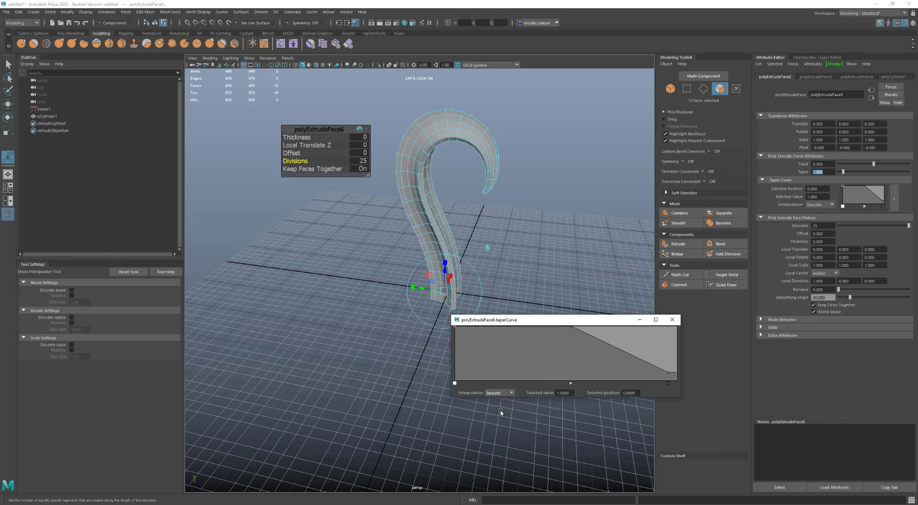
{"action": "left_click", "coordinate": [668, 373]}
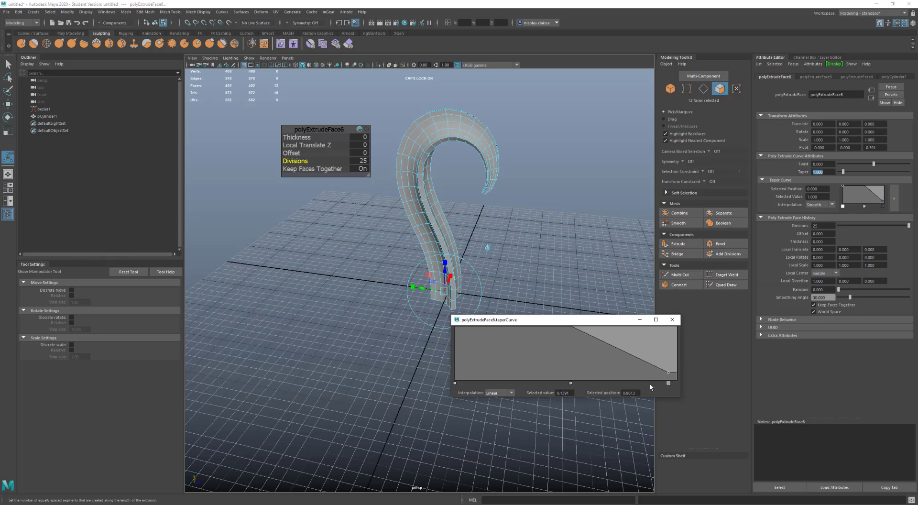
{"action": "left_click", "coordinate": [502, 392]}
{"action": "left_click", "coordinate": [668, 383]}
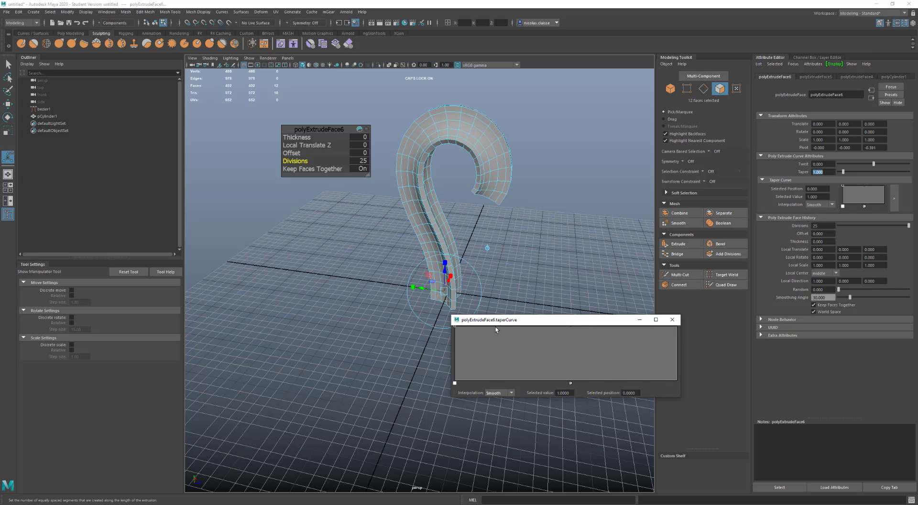
Try a smooth taper falloff with two lowered points, removing the old peak and placing the last point at about value 0.16, position 0.48
{"action": "left_click_drag", "start_coordinate": [496, 338], "coordinate": [497, 351]}
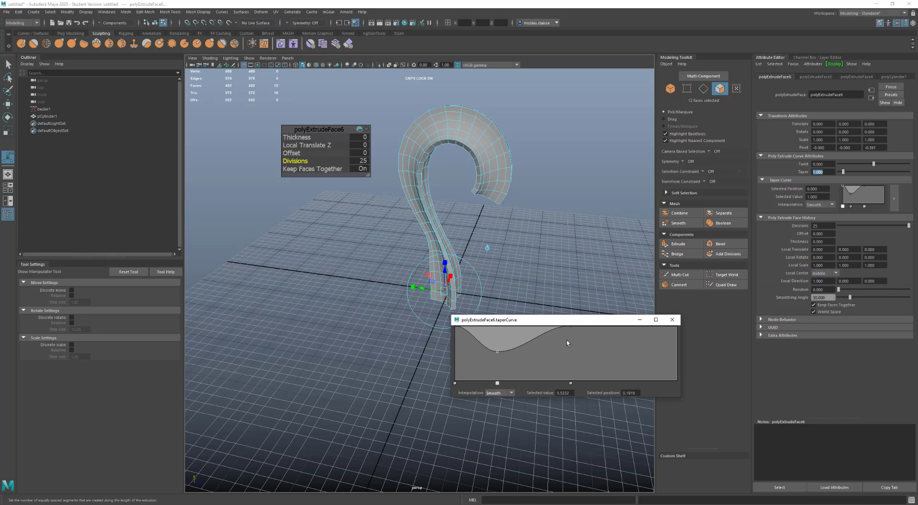
{"action": "left_click_drag", "start_coordinate": [562, 335], "coordinate": [543, 355]}
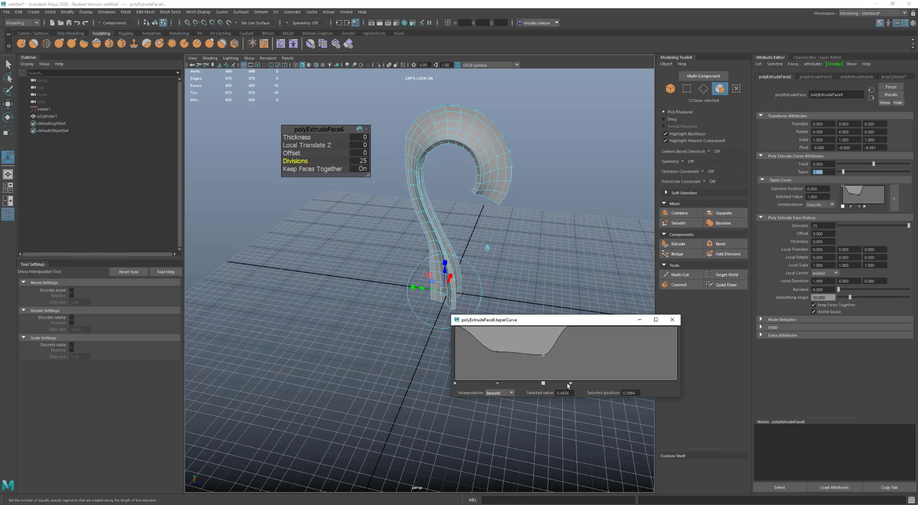
{"action": "left_click", "coordinate": [571, 382]}
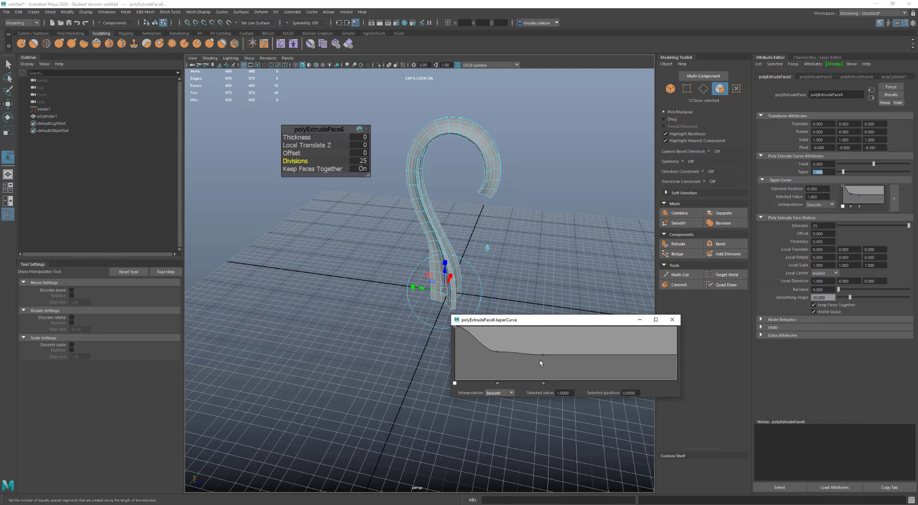
{"action": "left_click_drag", "start_coordinate": [544, 355], "coordinate": [561, 371]}
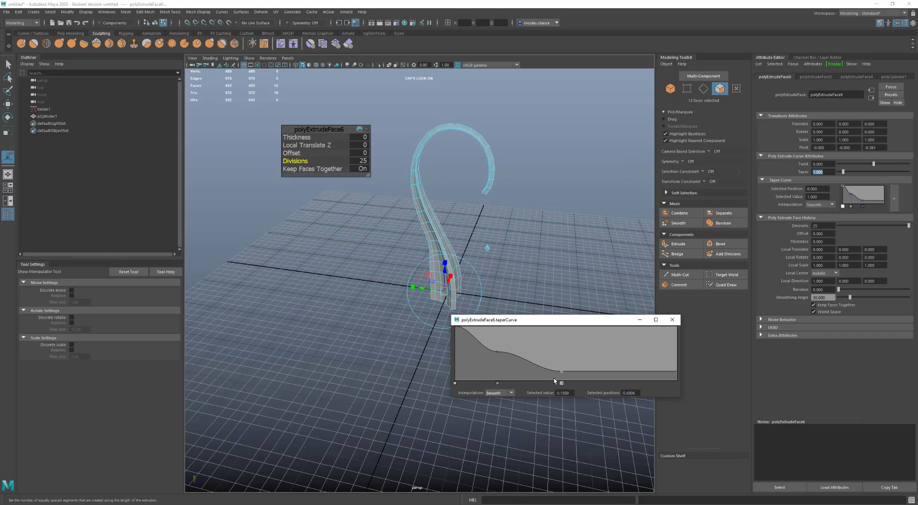
Delete the two added taper curve points and set the start point's interpolation to Spline
{"action": "left_click", "coordinate": [561, 383]}
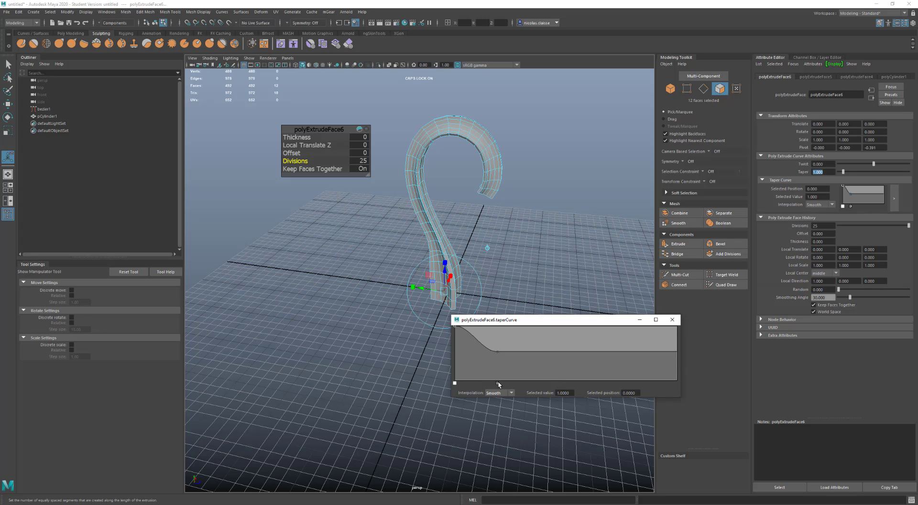
{"action": "left_click", "coordinate": [498, 384]}
{"action": "left_click", "coordinate": [509, 393]}
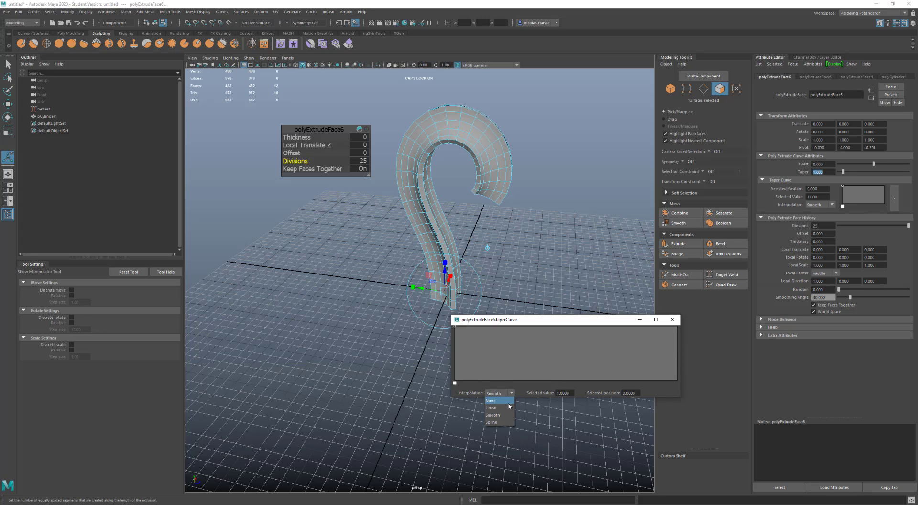
{"action": "left_click", "coordinate": [509, 423]}
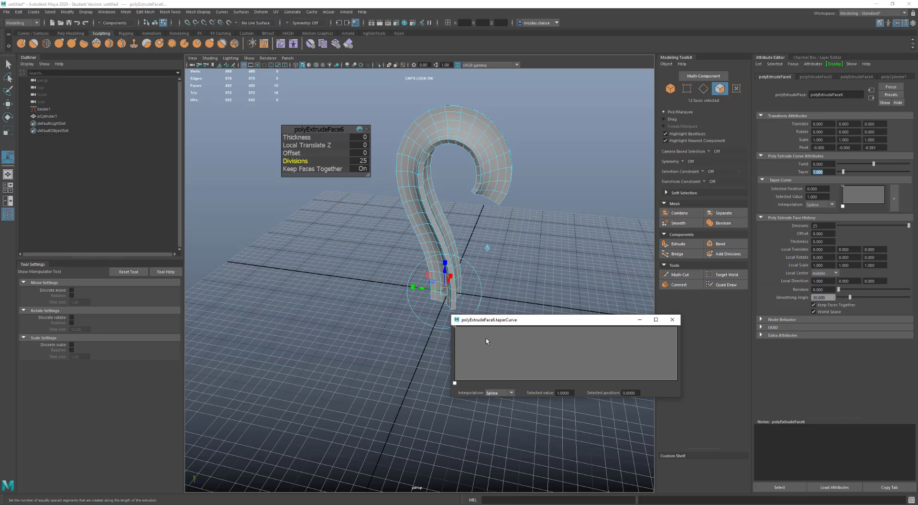
Add five spline points descending in waves across the taper curve, and raise the first to about value 0.72 at position 0.15
{"action": "left_click_drag", "start_coordinate": [483, 327], "coordinate": [674, 378]}
{"action": "left_click", "coordinate": [538, 363]}
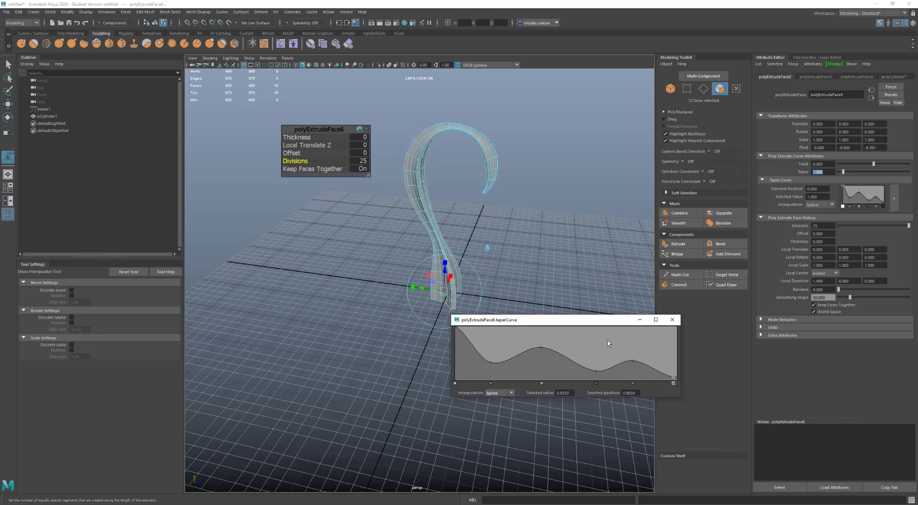
{"action": "left_click_drag", "start_coordinate": [492, 249], "coordinate": [406, 249], "text": "alt"}
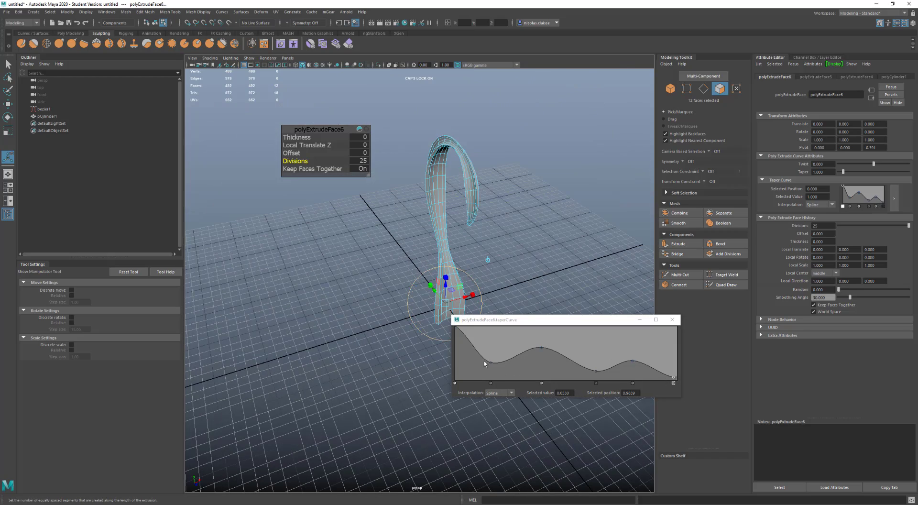
{"action": "left_click_drag", "start_coordinate": [490, 364], "coordinate": [486, 341]}
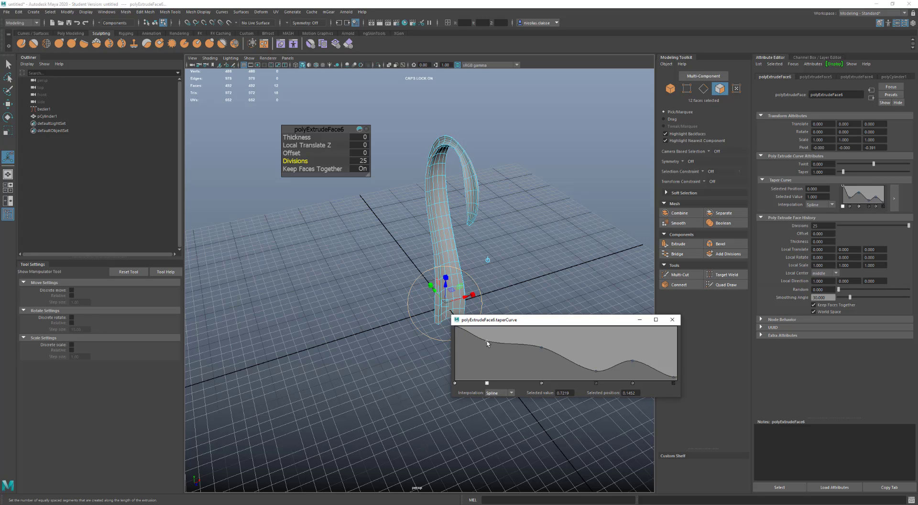
Delete the taper curve points near positions 0.15, 0.64 and 0.80, and raise the end point to about value 0.23
{"action": "left_click", "coordinate": [488, 383]}
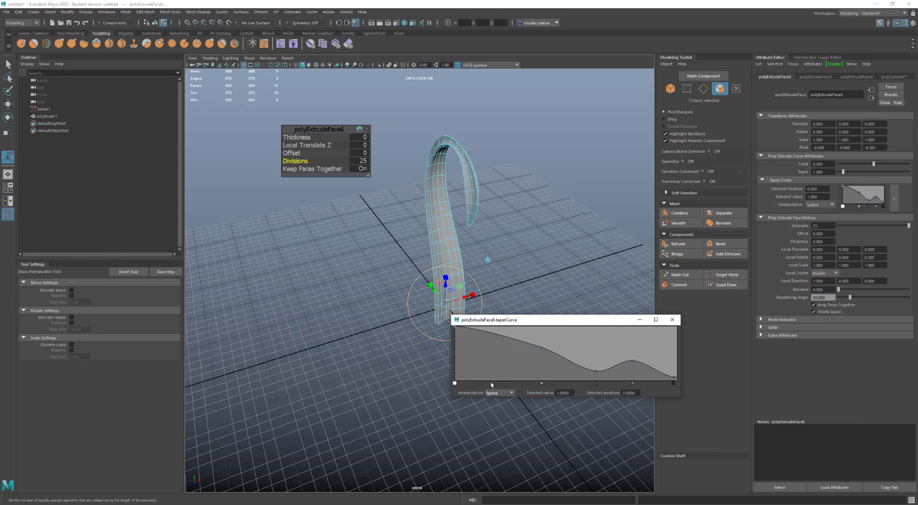
{"action": "left_click", "coordinate": [633, 383]}
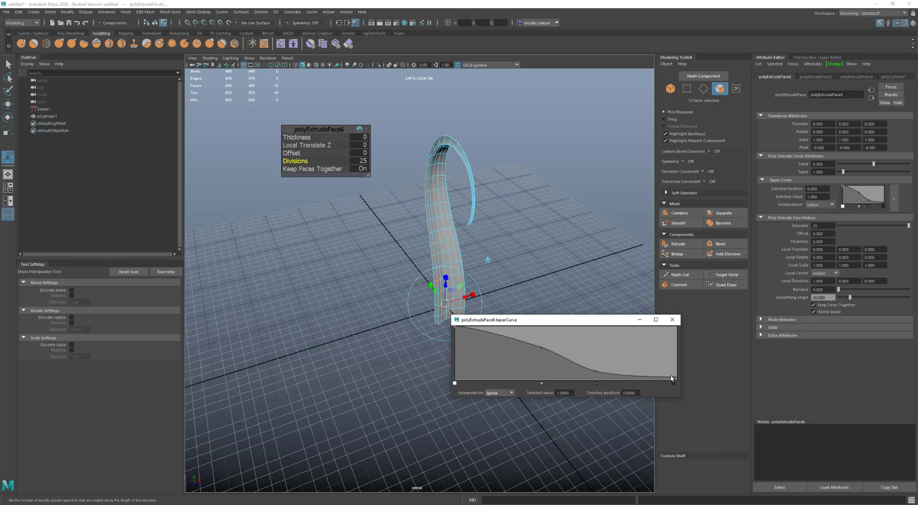
{"action": "left_click", "coordinate": [595, 383]}
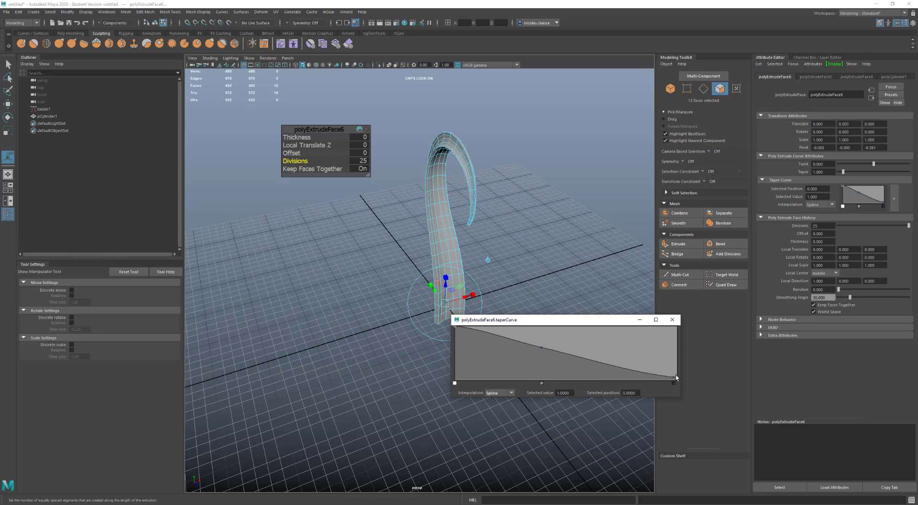
{"action": "left_click_drag", "start_coordinate": [674, 380], "coordinate": [676, 367]}
Select three spaced face loops around the lower part of the curved shape and extrude them with a thickness of 0.5
{"action": "left_click_drag", "start_coordinate": [411, 233], "coordinate": [435, 223], "text": "alt"}
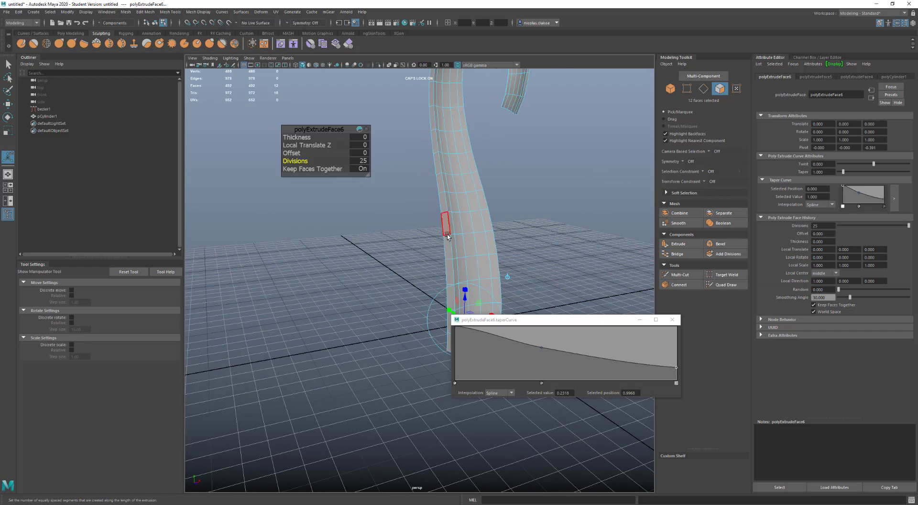
{"action": "key", "text": "f"}
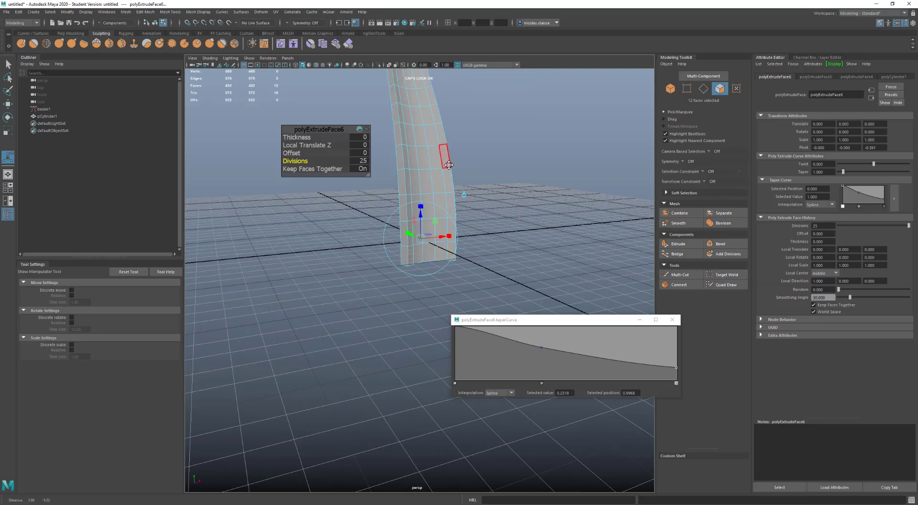
{"action": "left_click_drag", "start_coordinate": [439, 174], "coordinate": [445, 229], "text": "alt"}
{"action": "left_click", "coordinate": [451, 245]}
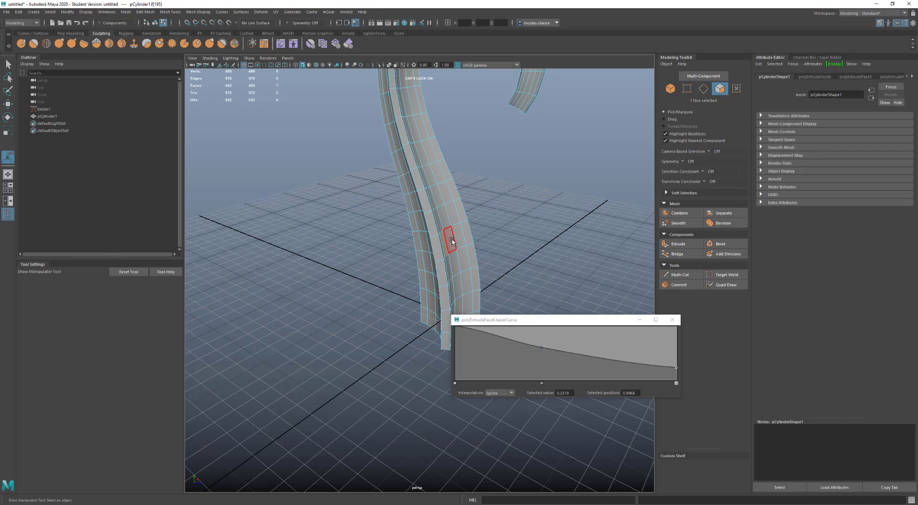
{"action": "double_click", "coordinate": [451, 246]}
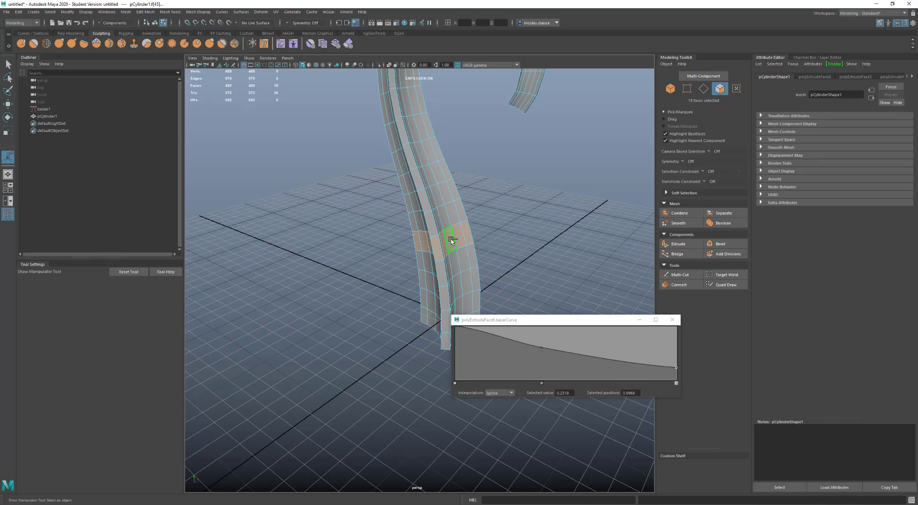
{"action": "double_click", "coordinate": [434, 172], "text": "shift"}
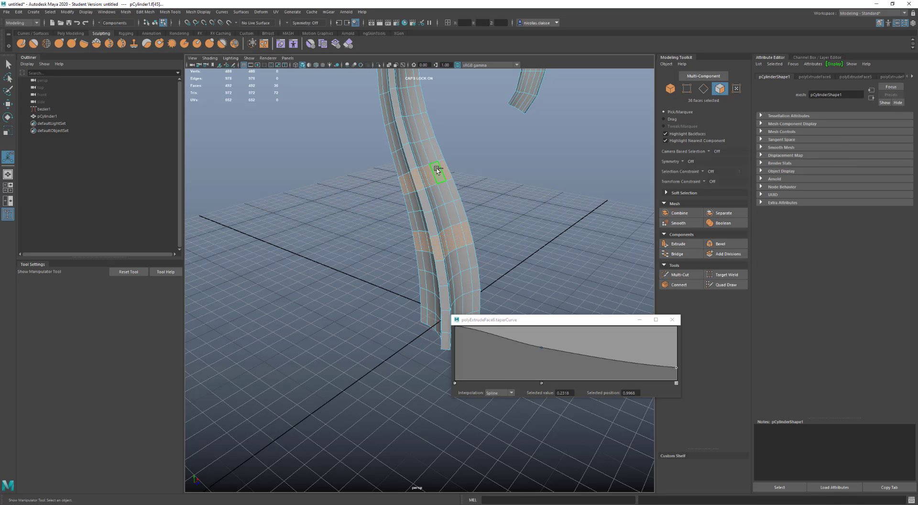
{"action": "double_click", "coordinate": [424, 105], "text": "shift"}
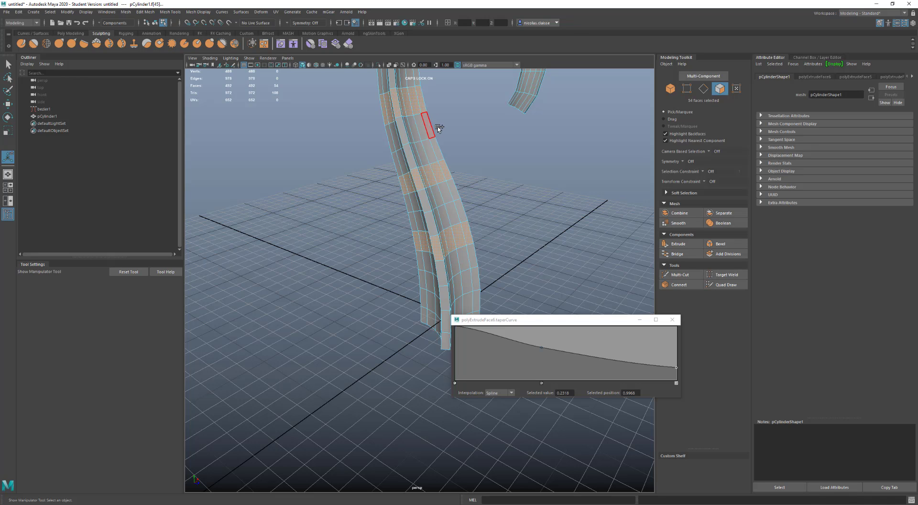
{"action": "right_click_drag", "start_coordinate": [438, 127], "coordinate": [439, 147], "text": "shift"}
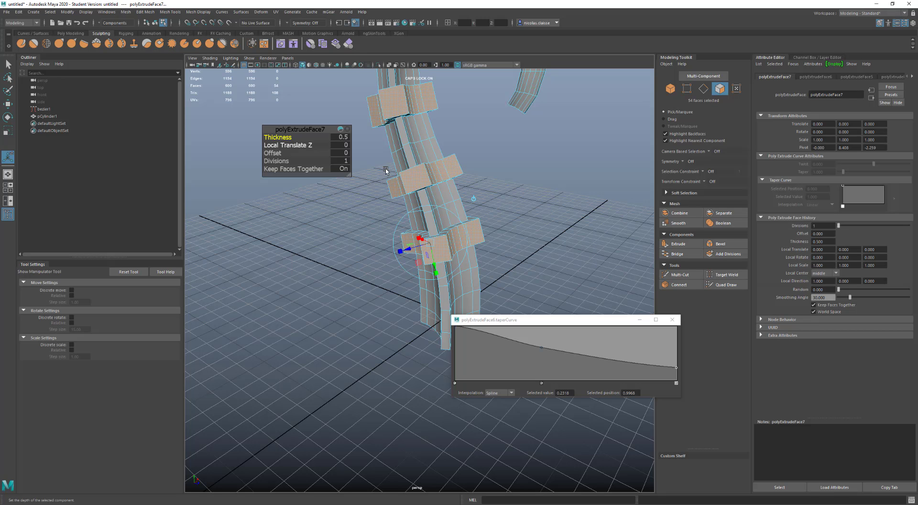
Return to object mode with nothing selected, view the whole banded shape, and close the taper curve window
{"action": "key", "text": "q"}
{"action": "key", "text": "F8"}
{"action": "left_click", "coordinate": [490, 182]}
{"action": "key", "text": "a"}
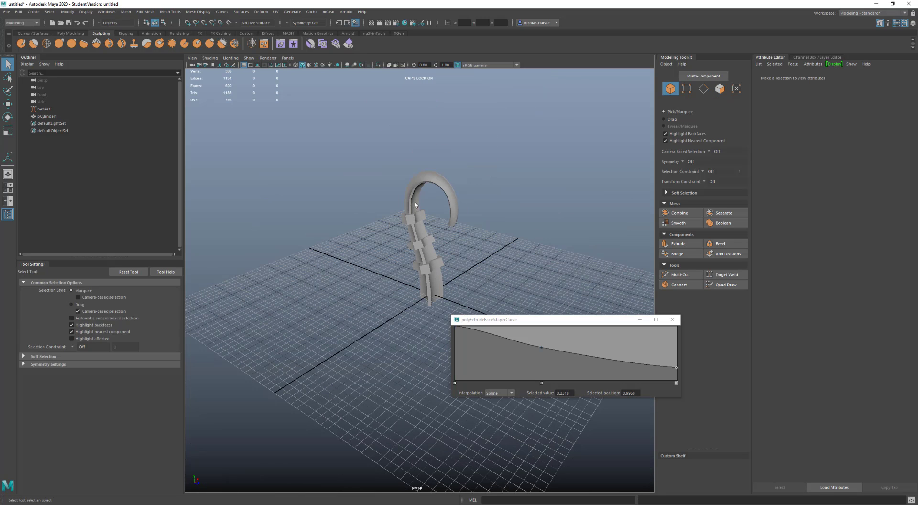
{"action": "left_click_drag", "start_coordinate": [414, 202], "coordinate": [448, 202], "text": "alt"}
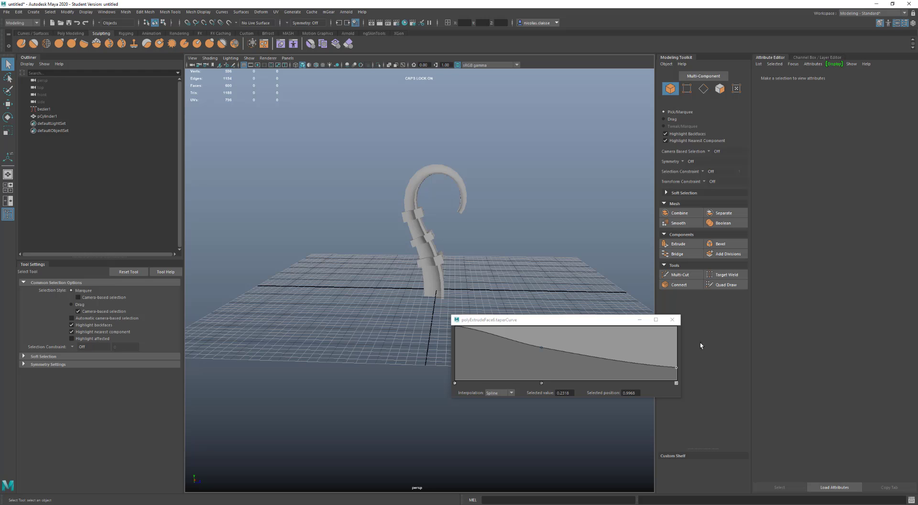
{"action": "left_click", "coordinate": [673, 319]}
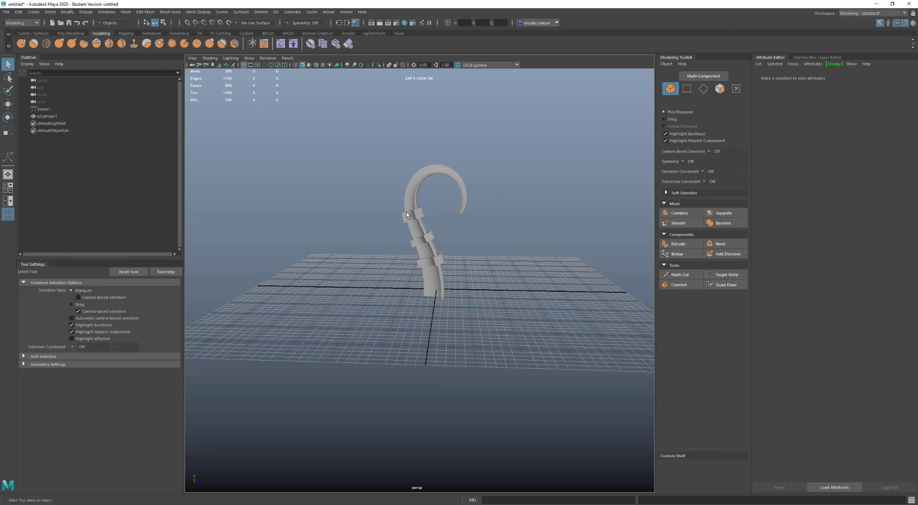
Delete the extruded cylinder mesh and the Bezier curve it followed, leaving the scene empty
{"action": "mouse_move", "coordinate": [433, 264]}
{"action": "left_mouse_down", "text": "alt"}
{"action": "mouse_move", "coordinate": [416, 271]}
{"action": "mouse_move", "coordinate": [433, 252]}
{"action": "left_mouse_up", "text": "alt"}
{"action": "scroll", "coordinate": [424, 265], "scroll_direction": "up", "scroll_amount": 3}
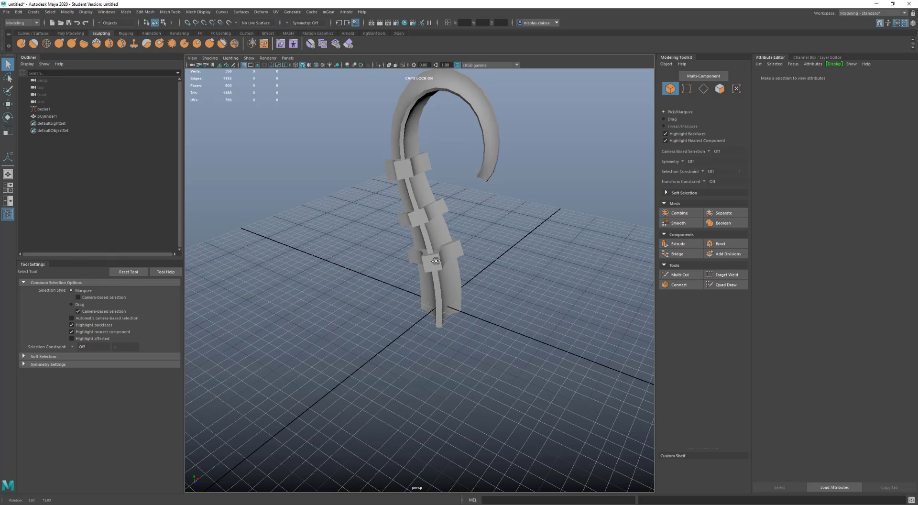
{"action": "left_click", "coordinate": [434, 252]}
{"action": "key", "text": "Delete"}
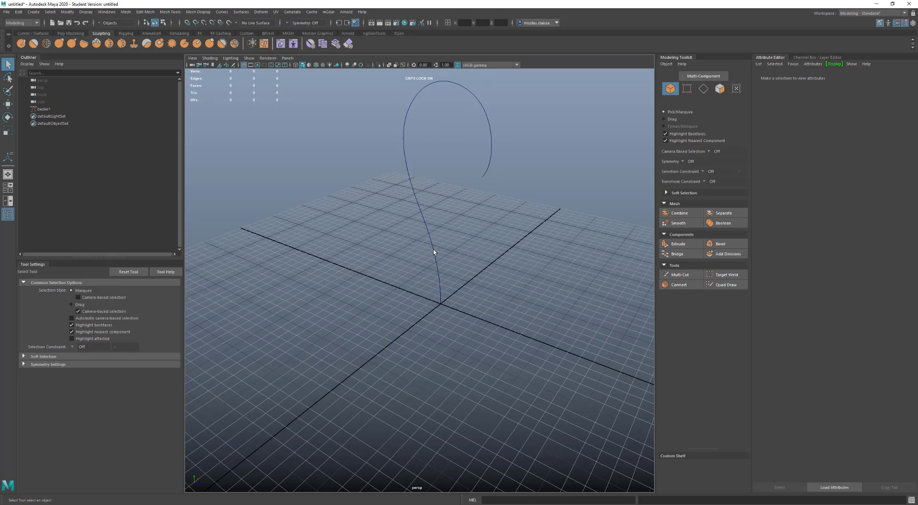
{"action": "left_click", "coordinate": [439, 242]}
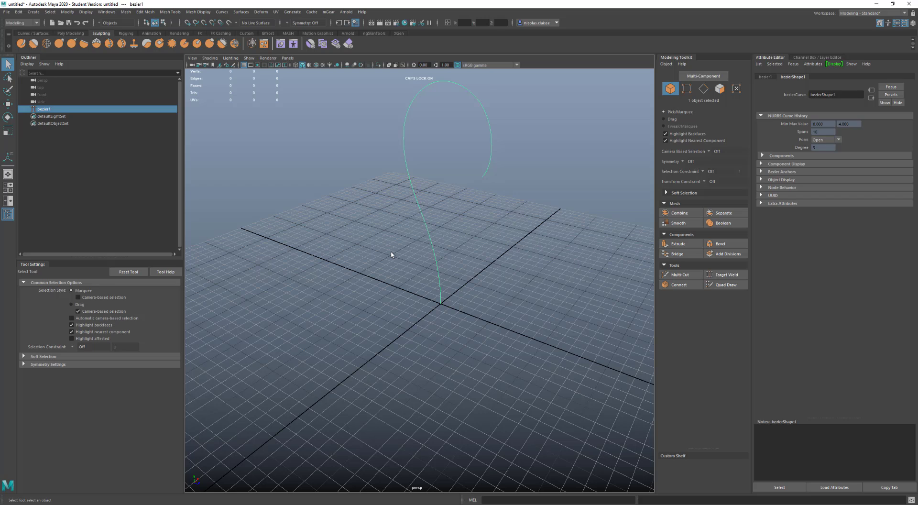
{"action": "key", "text": "Delete"}
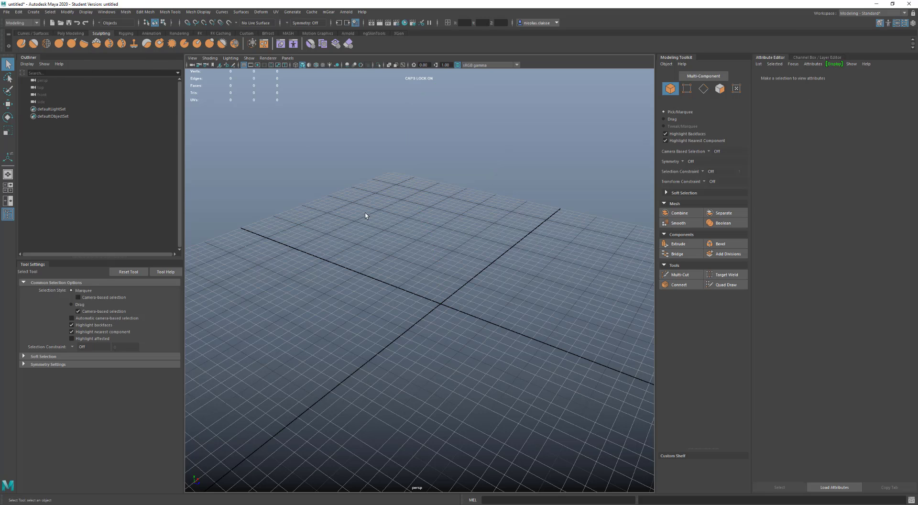
Open the recent scene EXERCICES_OnlyExtrude.mb without saving the untitled scene
{"action": "right_click", "coordinate": [60, 23]}
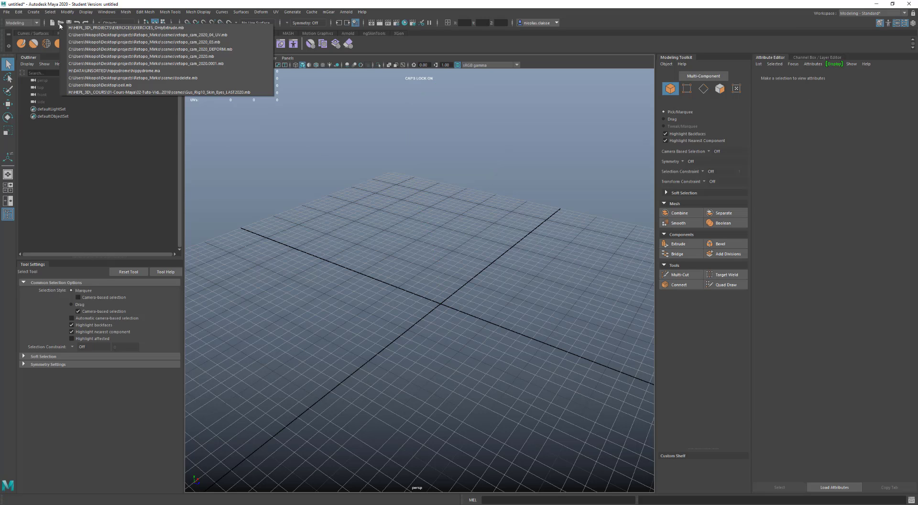
{"action": "left_click", "coordinate": [95, 27]}
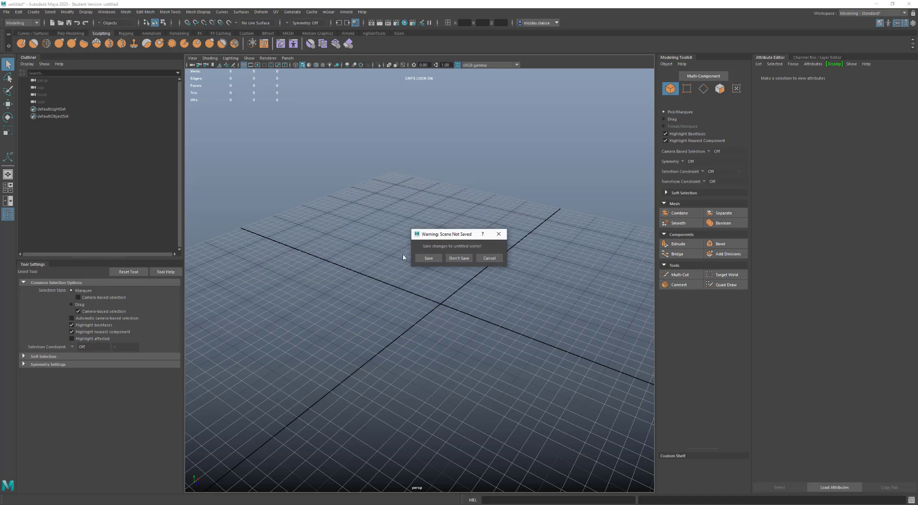
{"action": "left_click", "coordinate": [458, 258]}
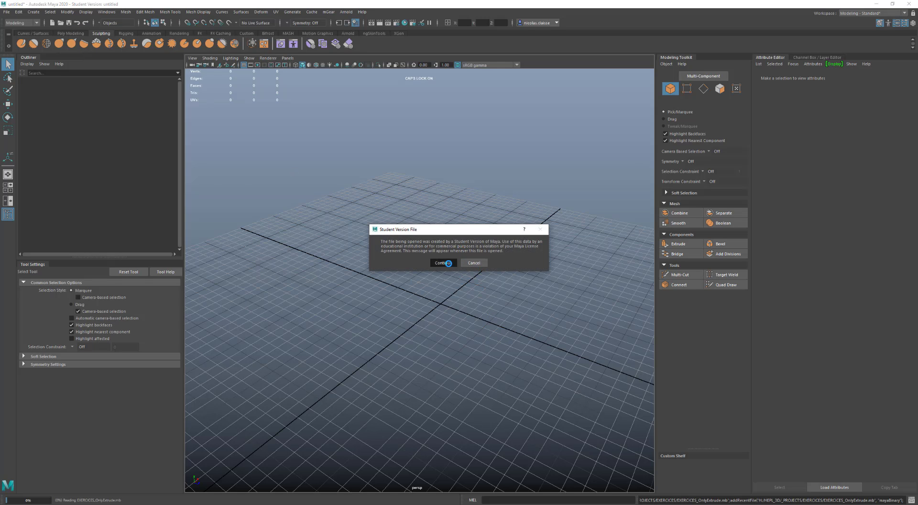
Survey the full layout of extrusion exercise models from several angles
{"action": "left_click_drag", "start_coordinate": [459, 286], "coordinate": [406, 326], "text": "alt"}
{"action": "scroll", "coordinate": [406, 326], "scroll_direction": "down", "scroll_amount": 2}
{"action": "scroll", "coordinate": [406, 325], "scroll_direction": "up", "scroll_amount": 2}
{"action": "scroll", "coordinate": [381, 284], "scroll_direction": "down", "scroll_amount": 6}
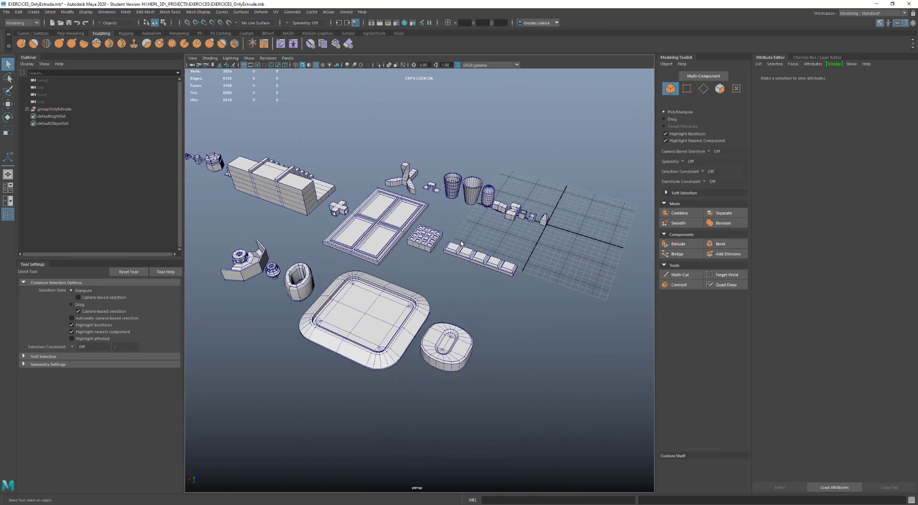
{"action": "scroll", "coordinate": [458, 270], "scroll_direction": "up", "scroll_amount": 2}
{"action": "middle_click_drag", "start_coordinate": [458, 271], "coordinate": [458, 306], "text": "alt"}
{"action": "mouse_move", "coordinate": [458, 306]}
{"action": "left_mouse_down", "text": "alt"}
{"action": "mouse_move", "coordinate": [483, 313]}
{"action": "mouse_move", "coordinate": [457, 315]}
{"action": "mouse_move", "coordinate": [466, 310]}
{"action": "left_mouse_up", "text": "alt"}
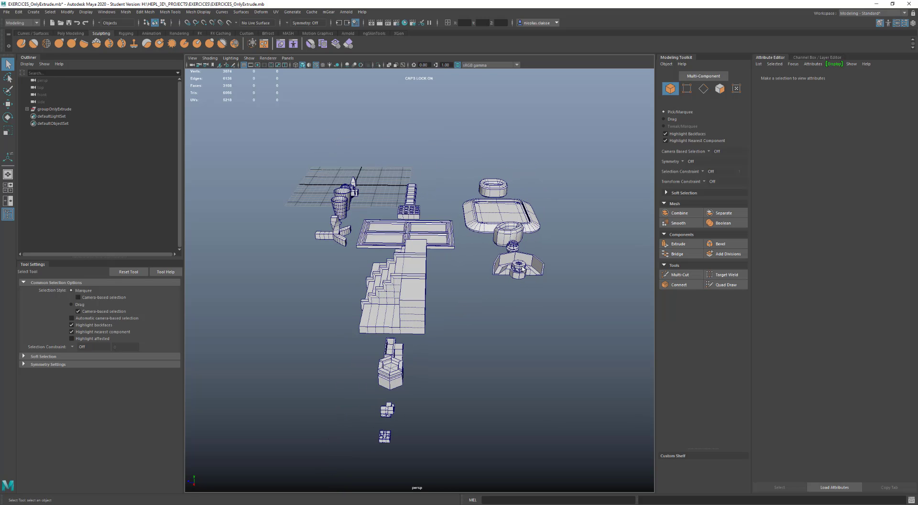
Inspect the angled wall model with its octagonal turret up close, followed by the four-panel frame and the surrounding models
{"action": "left_click", "coordinate": [522, 269]}
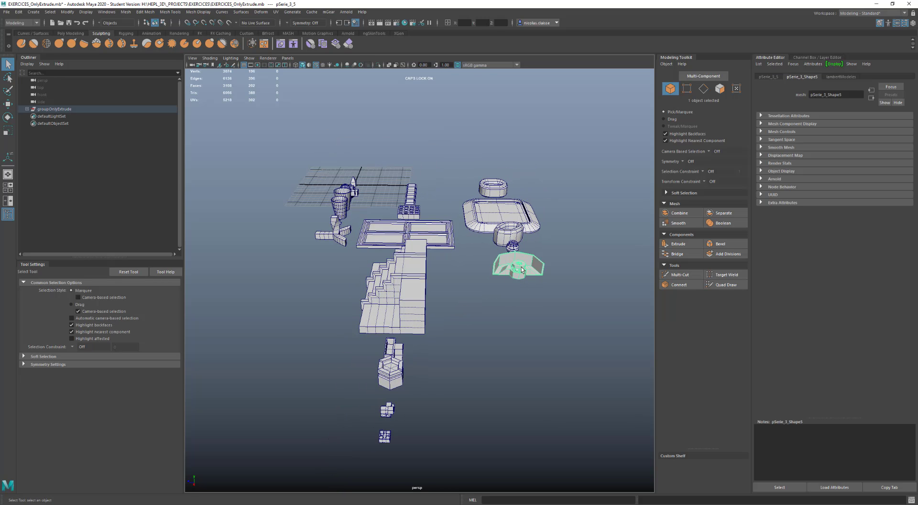
{"action": "key", "text": "f"}
{"action": "left_click_drag", "start_coordinate": [487, 296], "coordinate": [504, 249], "text": "alt"}
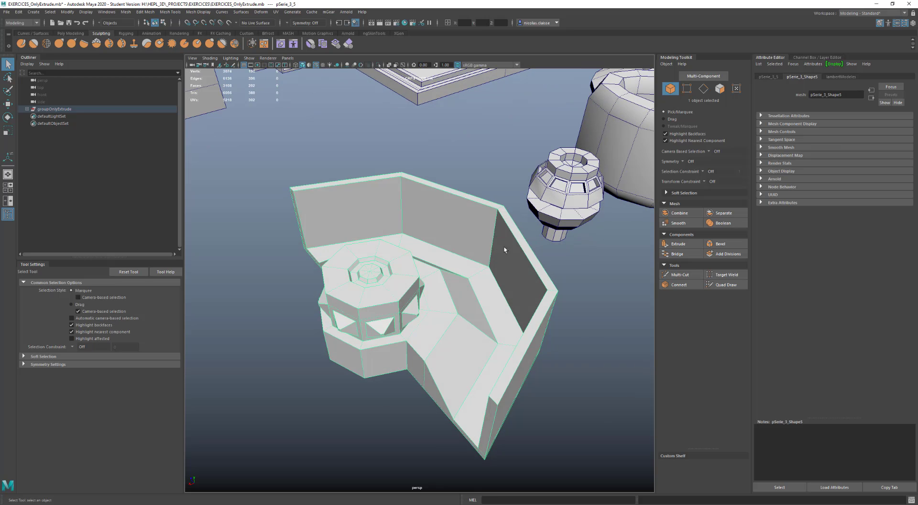
{"action": "scroll", "coordinate": [566, 193], "scroll_direction": "down", "scroll_amount": 6}
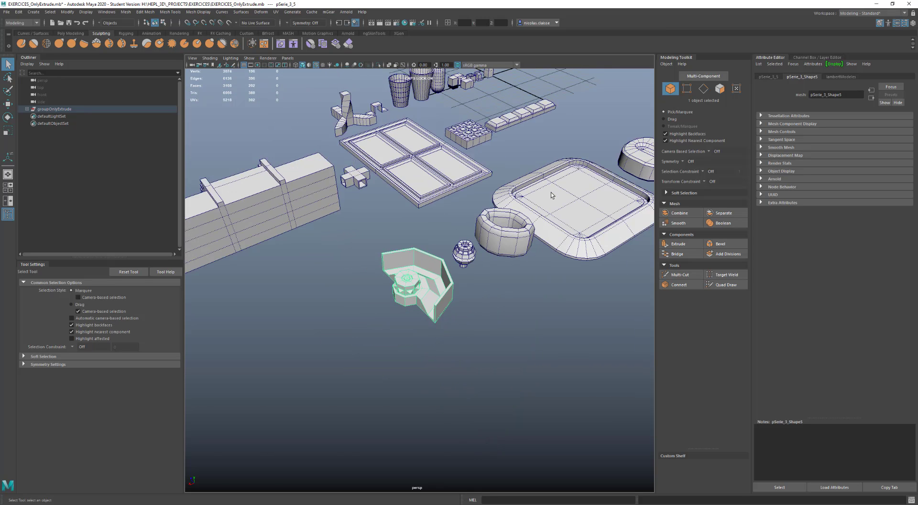
{"action": "scroll", "coordinate": [550, 192], "scroll_direction": "down", "scroll_amount": 2}
{"action": "middle_click_drag", "start_coordinate": [551, 192], "coordinate": [391, 231], "text": "alt"}
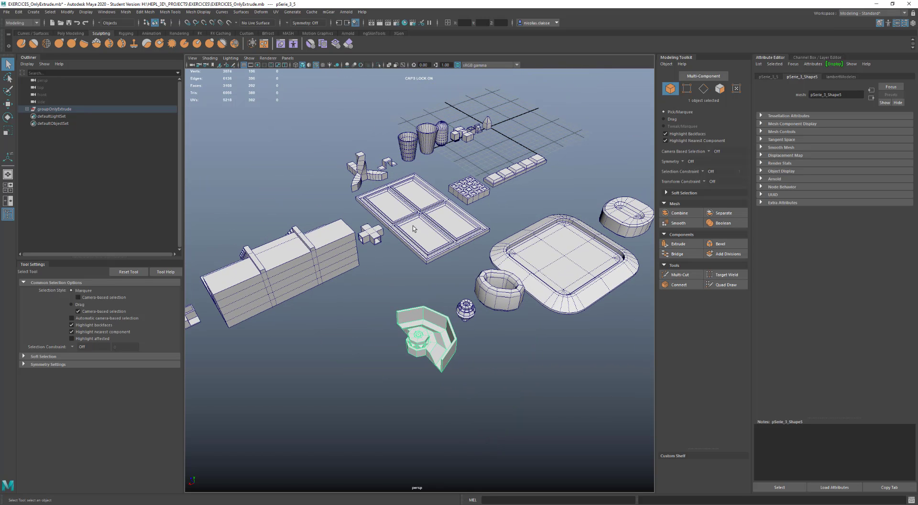
{"action": "left_click", "coordinate": [414, 229]}
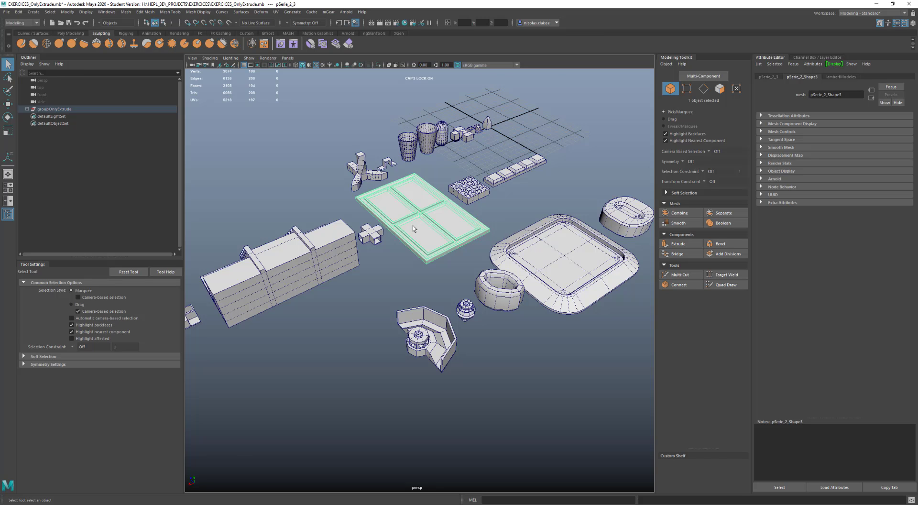
{"action": "key", "text": "f"}
{"action": "scroll", "coordinate": [396, 277], "scroll_direction": "down", "scroll_amount": 3}
{"action": "left_click_drag", "start_coordinate": [416, 288], "coordinate": [448, 223], "text": "alt"}
{"action": "left_click_drag", "start_coordinate": [469, 271], "coordinate": [431, 261], "text": "alt"}
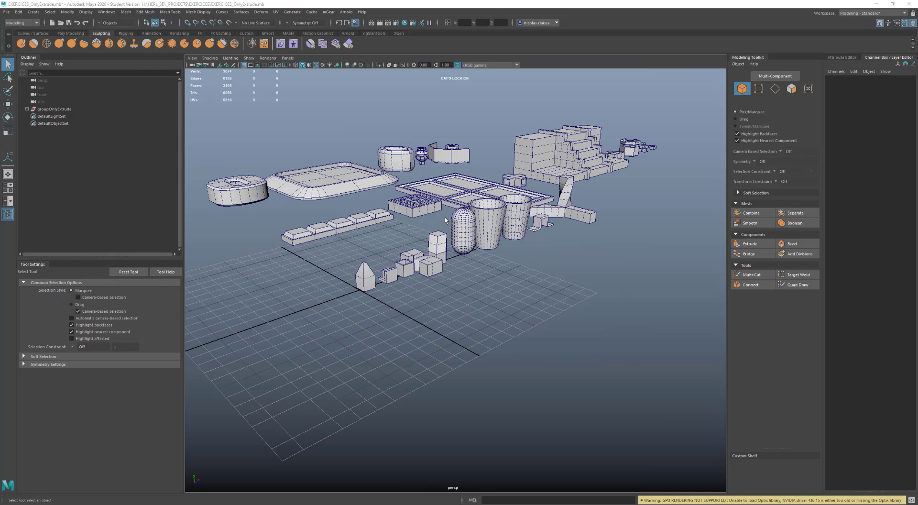
Examine the small cube-based exercise shapes, including the hollow box, and view the capsule and cup models from above and below
{"action": "left_click_drag", "start_coordinate": [373, 219], "coordinate": [363, 225], "text": "alt"}
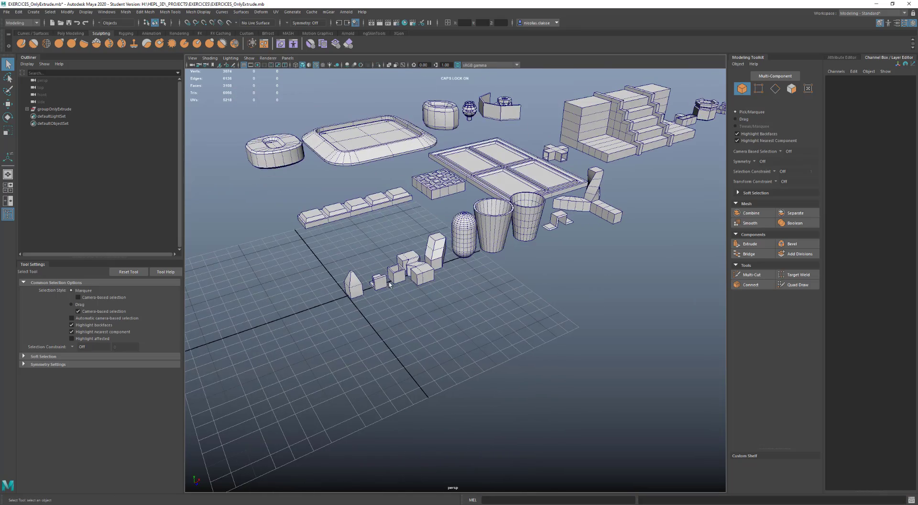
{"action": "scroll", "coordinate": [390, 284], "scroll_direction": "up", "scroll_amount": 3}
{"action": "scroll", "coordinate": [390, 284], "scroll_direction": "up", "scroll_amount": 2}
{"action": "left_click", "coordinate": [360, 269]}
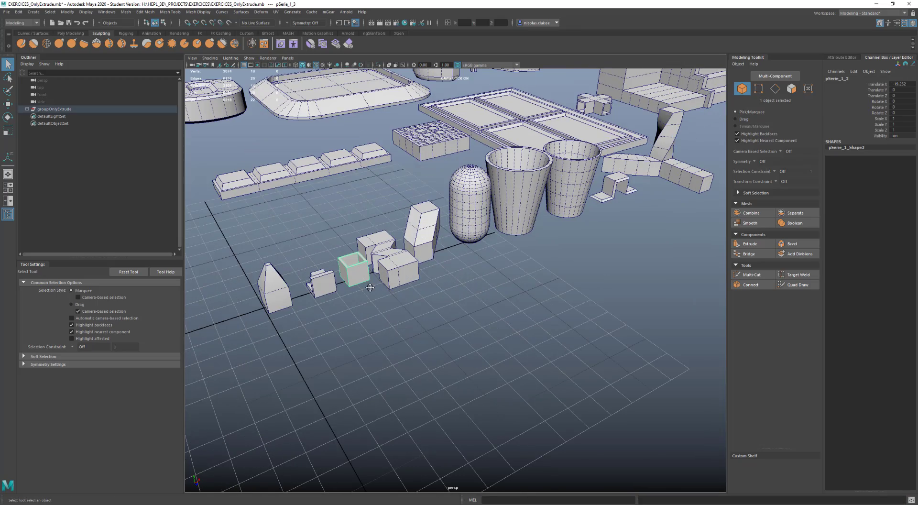
{"action": "left_click_drag", "start_coordinate": [370, 287], "coordinate": [437, 310], "text": "alt"}
{"action": "scroll", "coordinate": [437, 311], "scroll_direction": "up", "scroll_amount": 4}
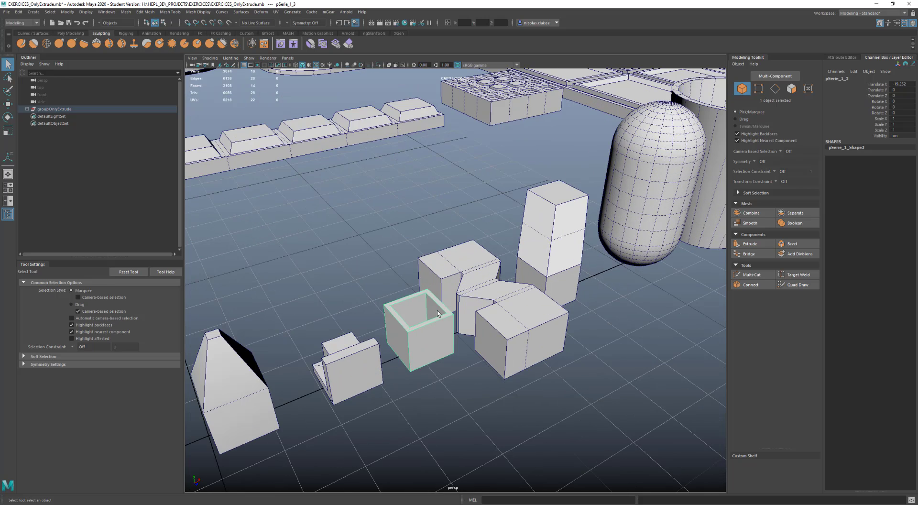
{"action": "left_click", "coordinate": [446, 394]}
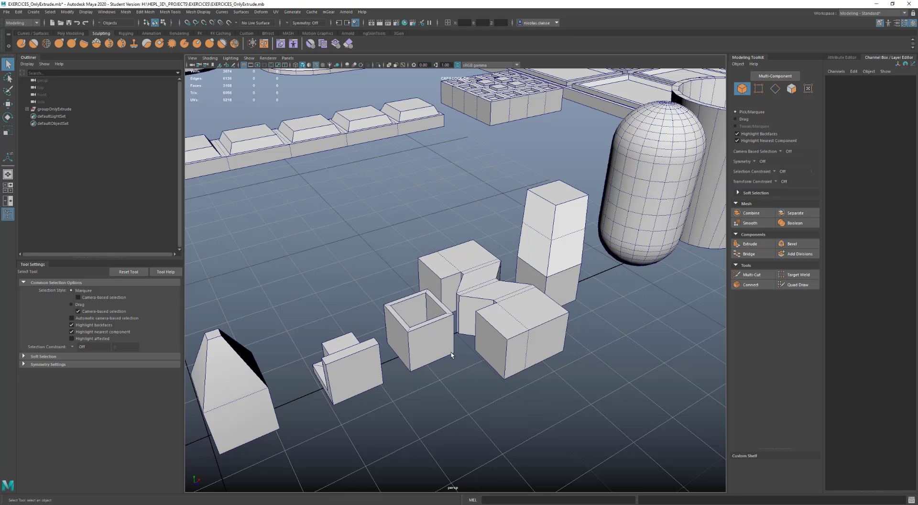
{"action": "scroll", "coordinate": [441, 346], "scroll_direction": "down", "scroll_amount": 3}
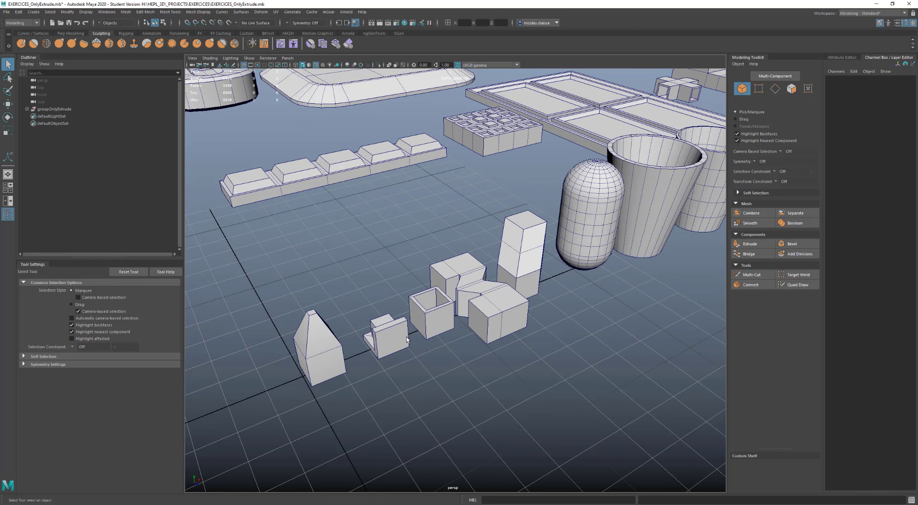
{"action": "left_click_drag", "start_coordinate": [549, 297], "coordinate": [645, 225], "text": "alt"}
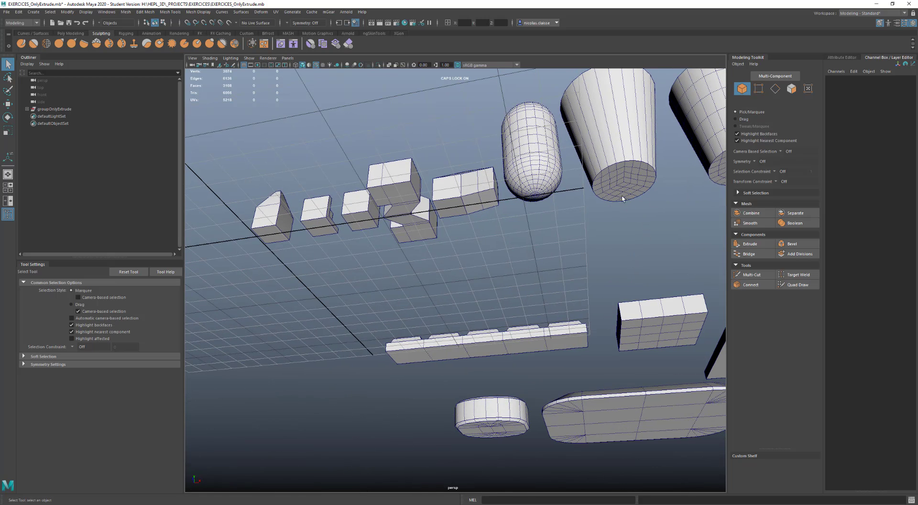
{"action": "left_click_drag", "start_coordinate": [609, 172], "coordinate": [630, 218], "text": "alt"}
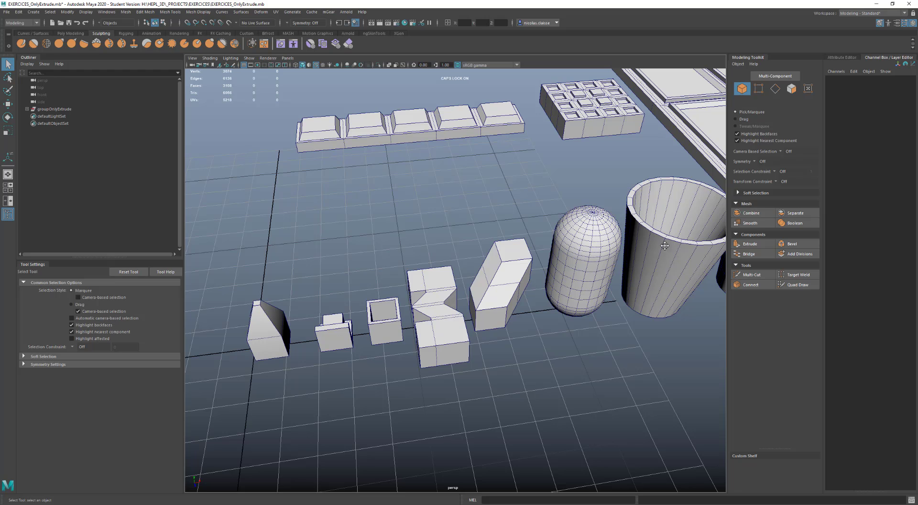
Examine the two cup models and the stepped strip shape, followed by the overall exercise layout
{"action": "left_click_drag", "start_coordinate": [664, 245], "coordinate": [345, 254], "text": "alt"}
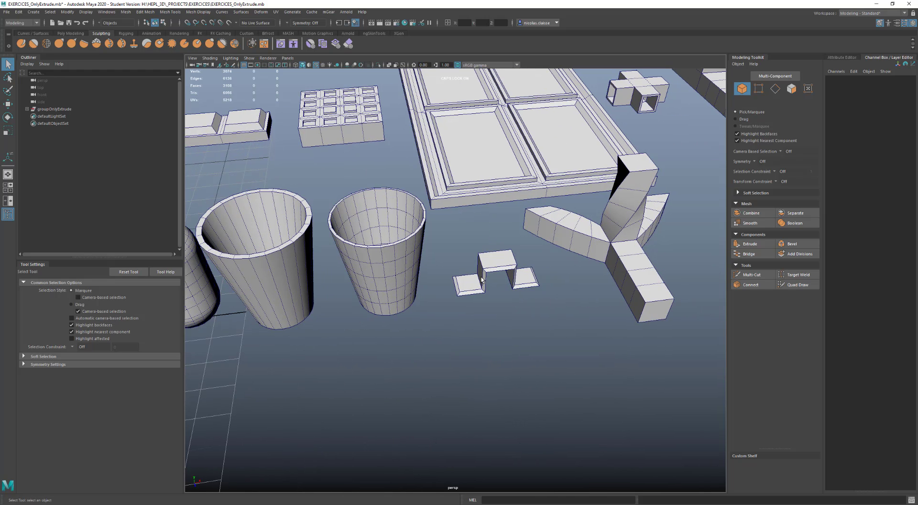
{"action": "left_click", "coordinate": [500, 267]}
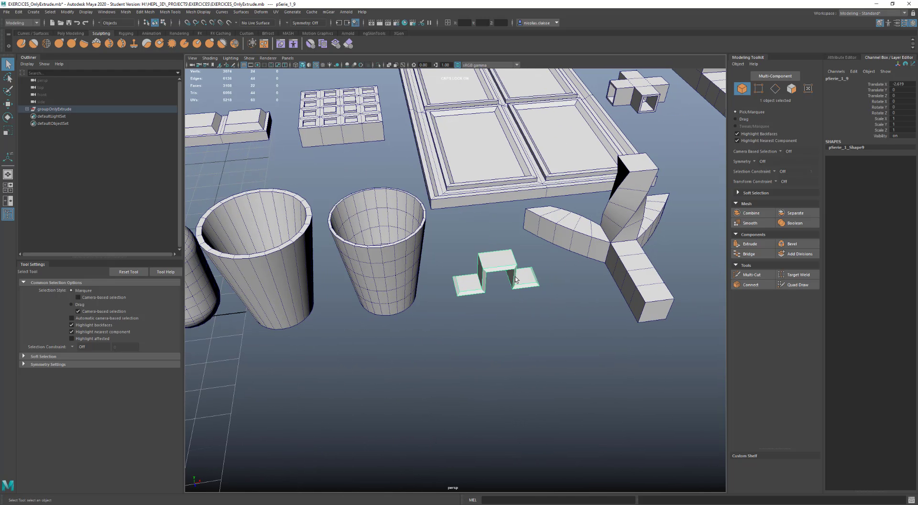
{"action": "left_click_drag", "start_coordinate": [508, 279], "coordinate": [433, 269], "text": "alt"}
{"action": "middle_click_drag", "start_coordinate": [433, 270], "coordinate": [676, 315], "text": "alt"}
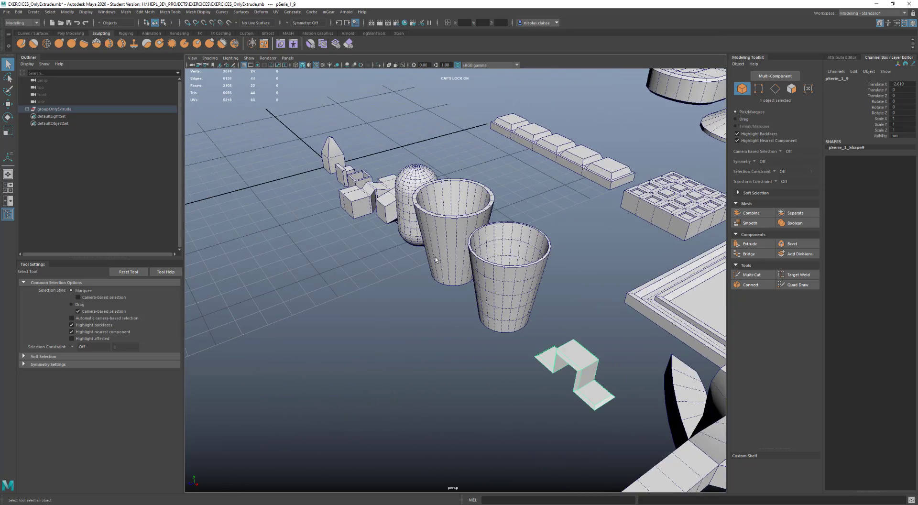
{"action": "left_click_drag", "start_coordinate": [435, 260], "coordinate": [550, 230], "text": "alt"}
{"action": "right_click_drag", "start_coordinate": [550, 229], "coordinate": [522, 317], "text": "alt"}
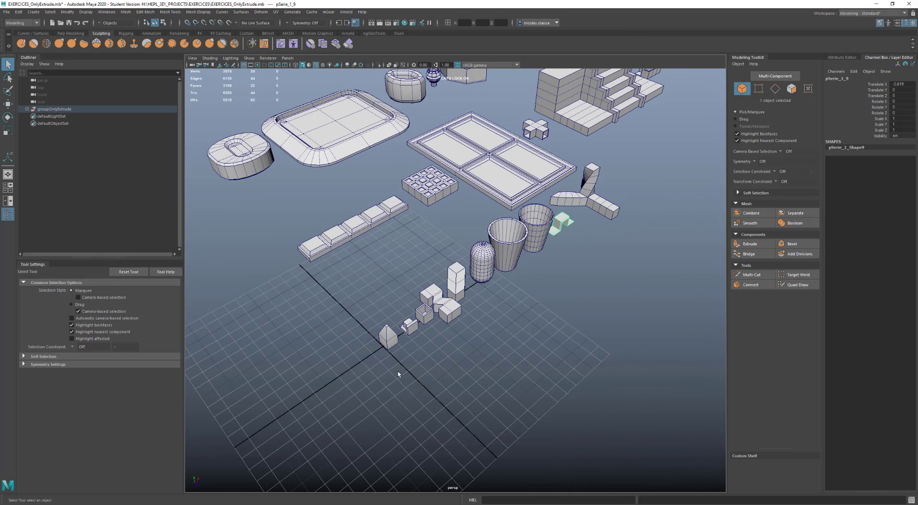
Delete the groupOnlyExtrude group and create a polygon cube about 3.5 units per side near the grid's centre
{"action": "left_click", "coordinate": [464, 439]}
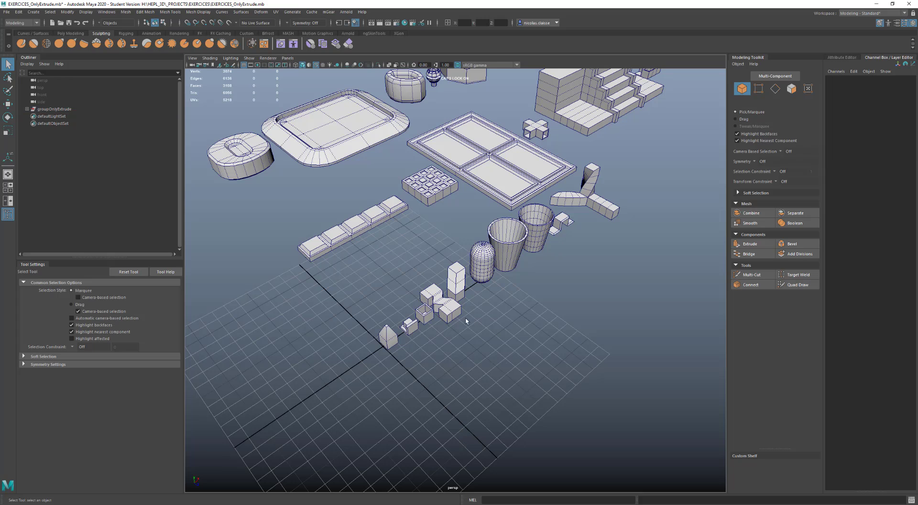
{"action": "left_click", "coordinate": [61, 109]}
{"action": "key", "text": "Delete"}
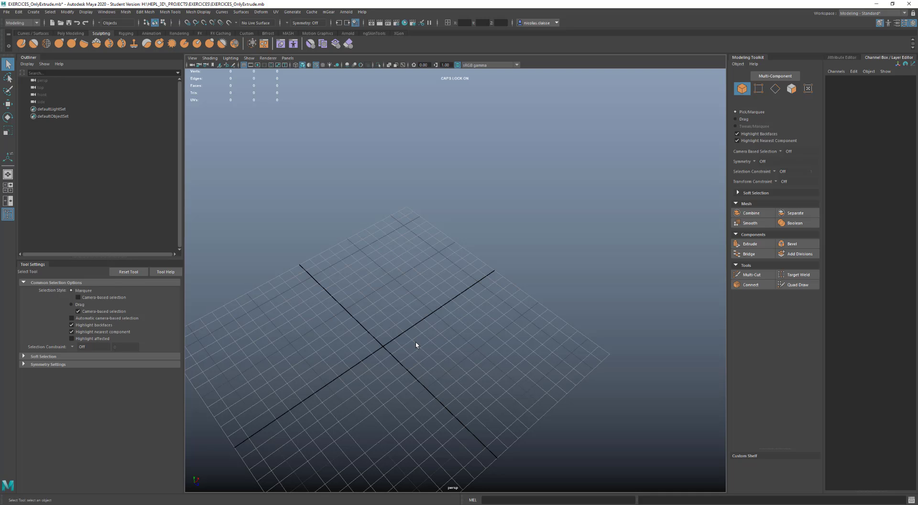
{"action": "right_click_drag", "start_coordinate": [415, 341], "coordinate": [388, 330], "text": "shift"}
{"action": "left_click", "coordinate": [400, 340]}
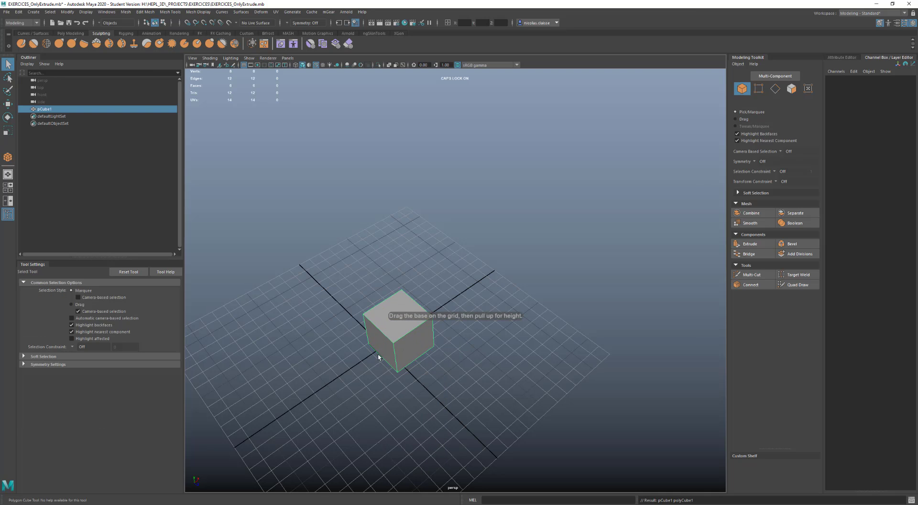
Enable object duplication in the Move tool's smart duplicate settings and make two spaced copies of the cube in a row along X
{"action": "left_click", "coordinate": [8, 103]}
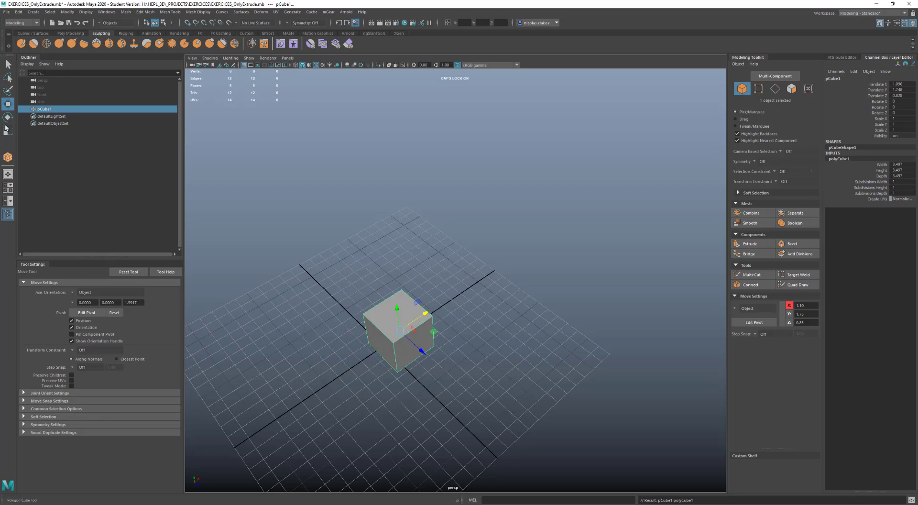
{"action": "left_click", "coordinate": [107, 431]}
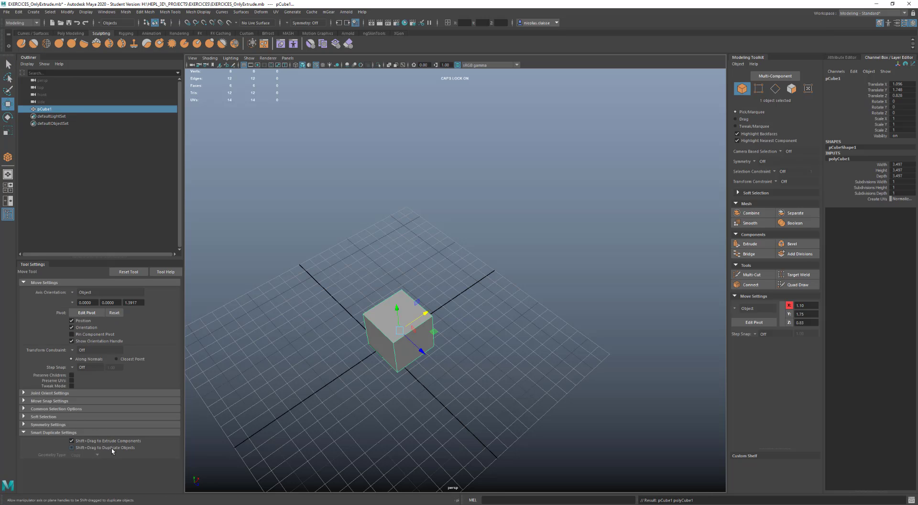
{"action": "left_click", "coordinate": [111, 448]}
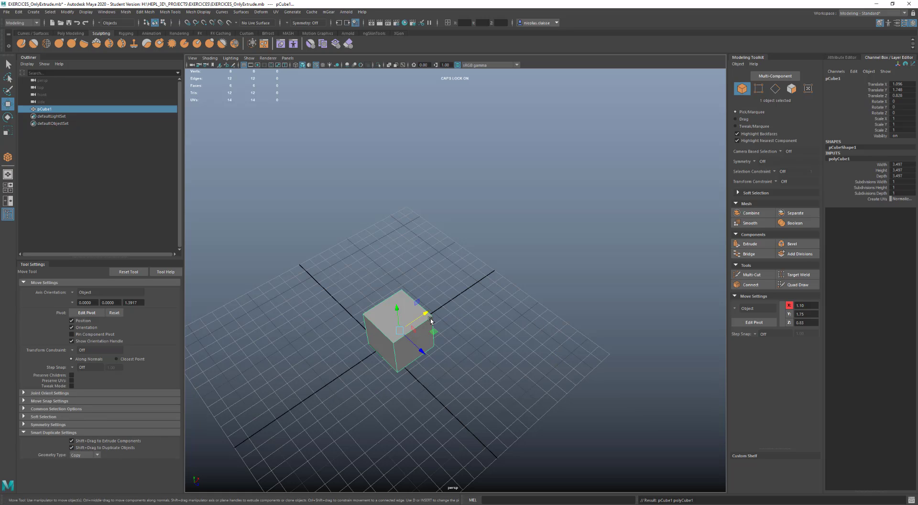
{"action": "left_click_drag", "start_coordinate": [422, 316], "coordinate": [452, 336], "text": "shift"}
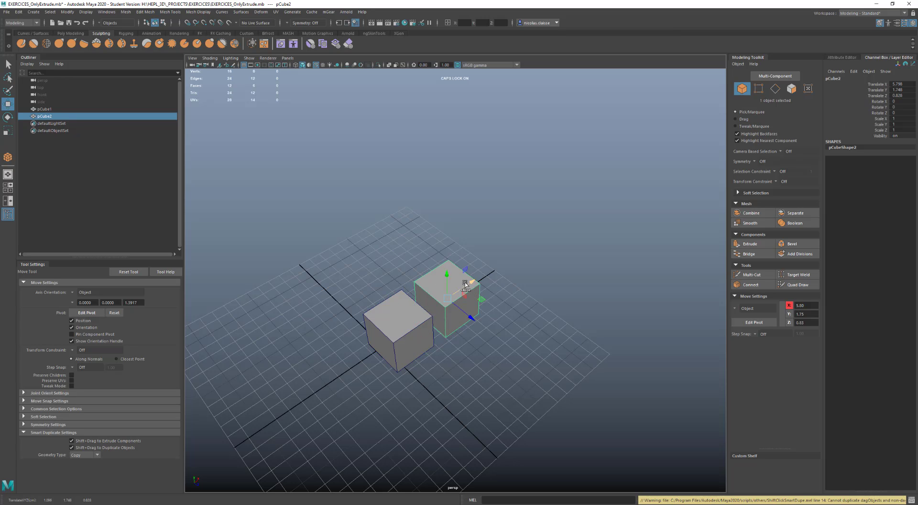
{"action": "left_click_drag", "start_coordinate": [471, 282], "coordinate": [520, 262], "text": "shift"}
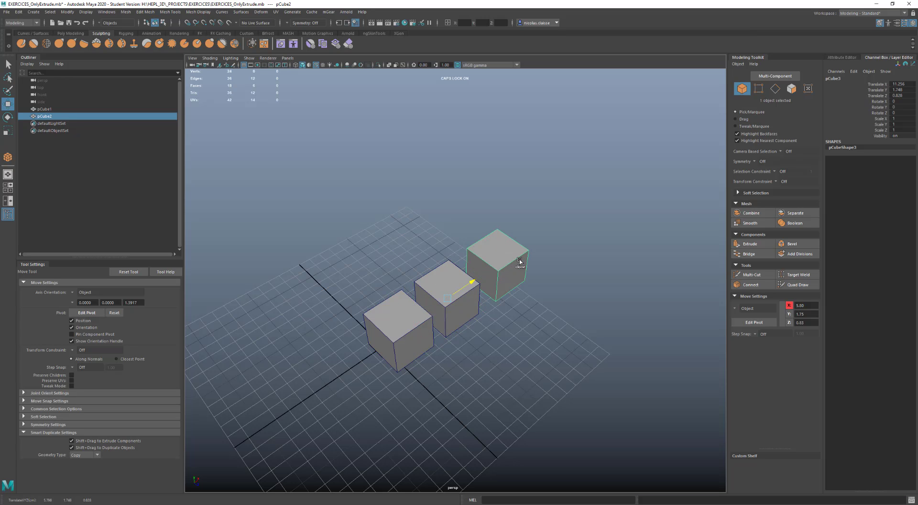
Set the duplicate geometry type to Instance, then instance the third cube along X and the first cube along Z
{"action": "left_click", "coordinate": [85, 455]}
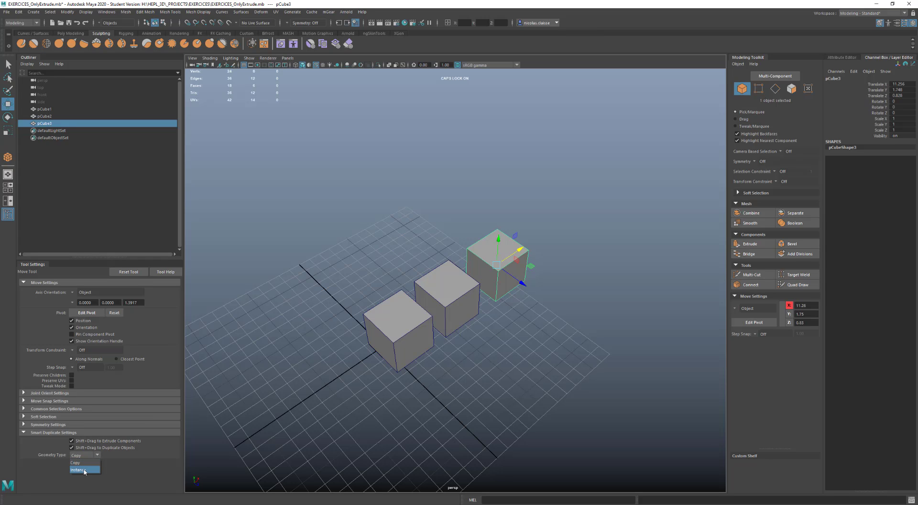
{"action": "left_click", "coordinate": [85, 470]}
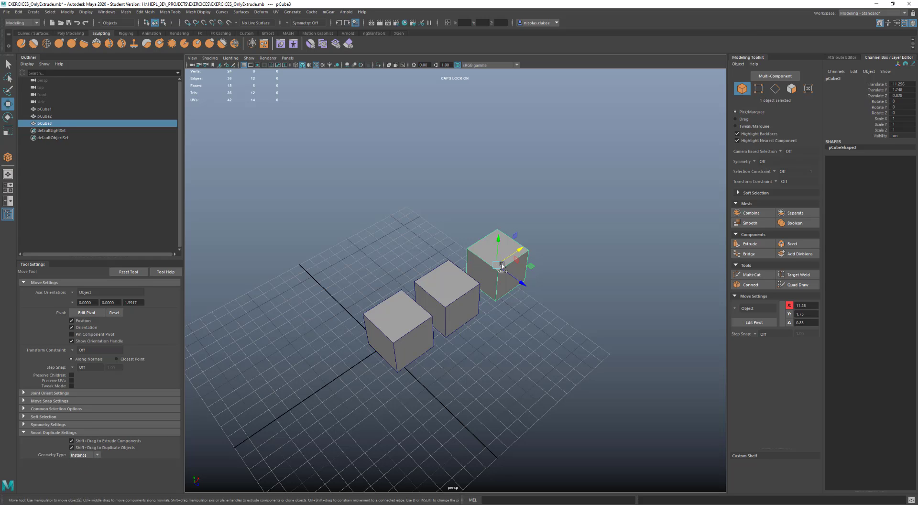
{"action": "left_click_drag", "start_coordinate": [514, 254], "coordinate": [556, 227], "text": "shift"}
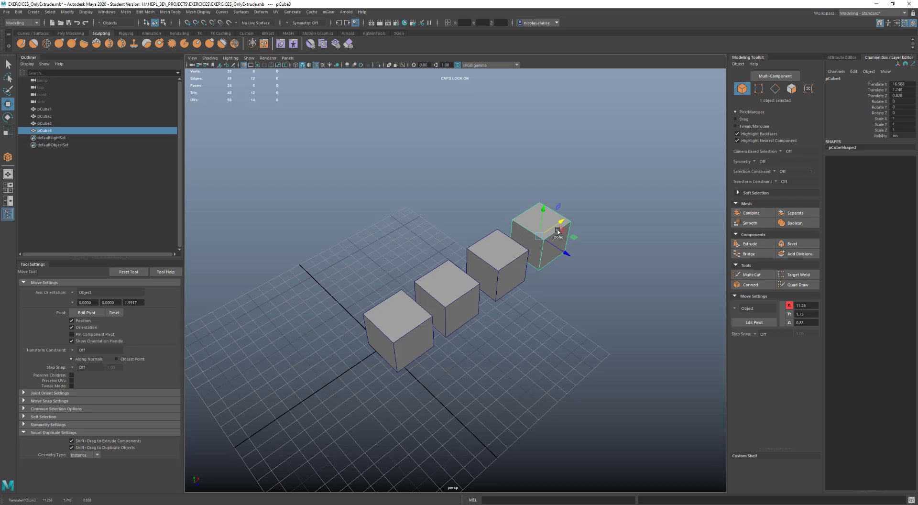
{"action": "left_click", "coordinate": [404, 347]}
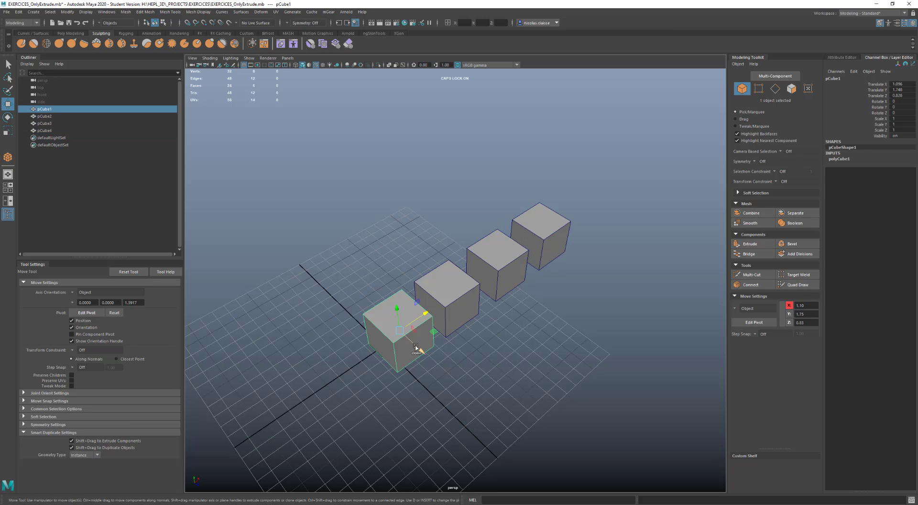
{"action": "left_click_drag", "start_coordinate": [420, 353], "coordinate": [448, 386], "text": "shift"}
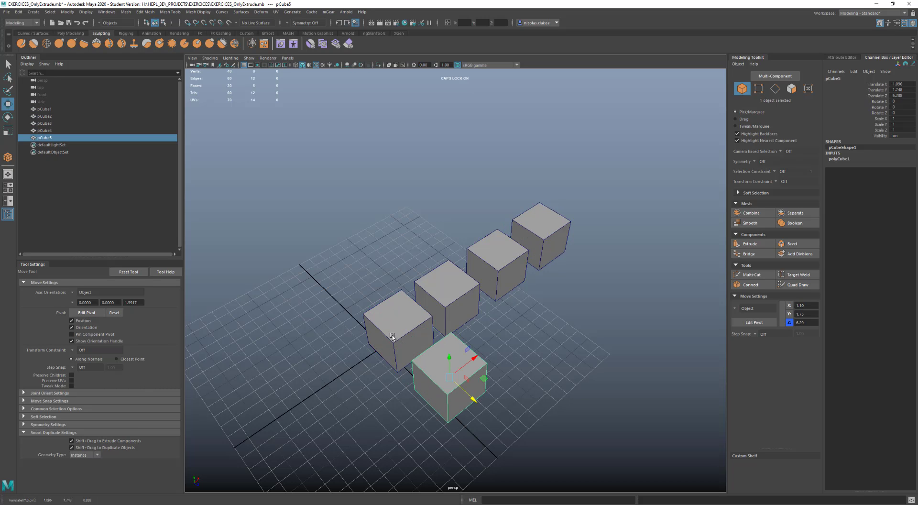
Increase the first cube's height parameter to about 12 units and view it together with its instance
{"action": "left_click", "coordinate": [857, 160]}
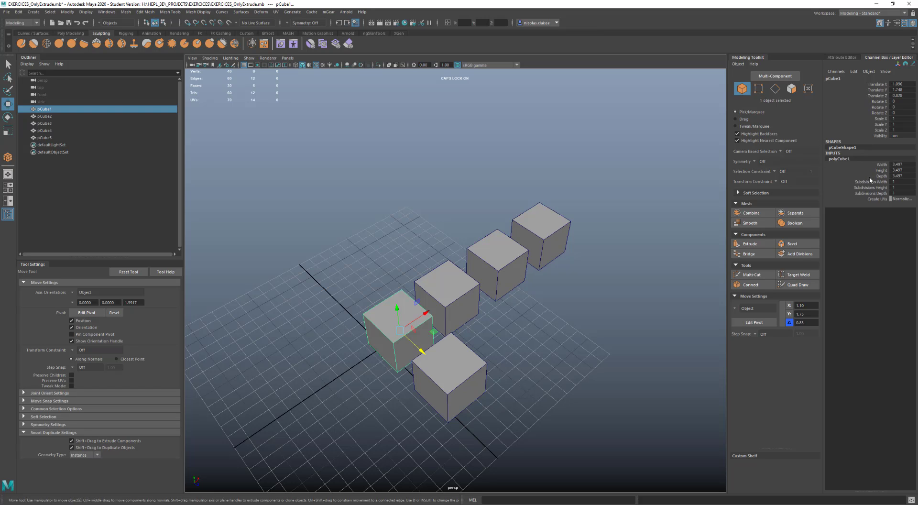
{"action": "left_click", "coordinate": [872, 170]}
{"action": "middle_click_drag", "start_coordinate": [518, 174], "coordinate": [549, 171]}
{"action": "left_click_drag", "start_coordinate": [561, 287], "coordinate": [494, 275], "text": "alt"}
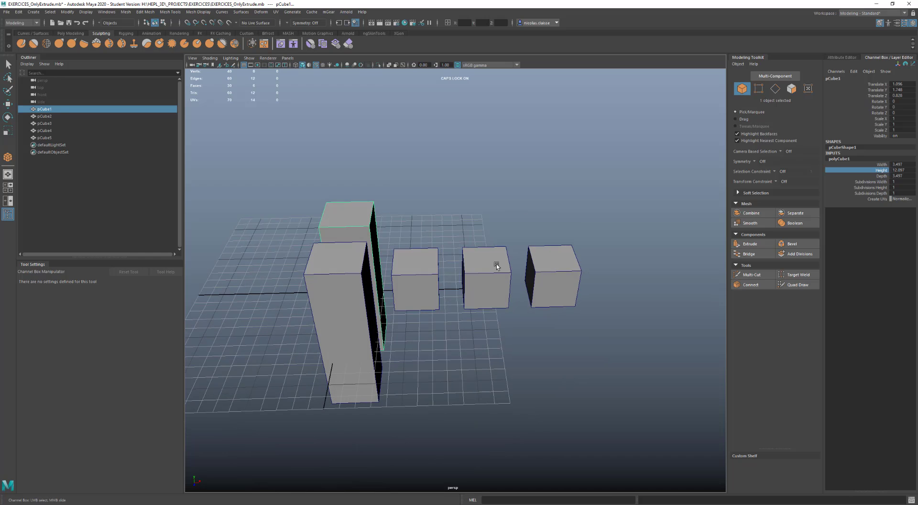
Lower the top face of the third cube in the row slightly
{"action": "left_click", "coordinate": [493, 275]}
{"action": "key", "text": "w"}
{"action": "right_click_drag", "start_coordinate": [493, 268], "coordinate": [494, 282]}
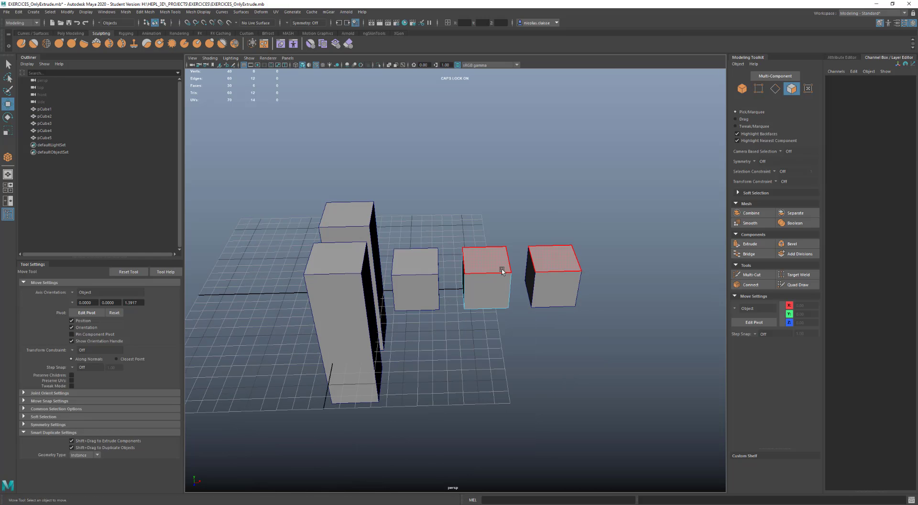
{"action": "left_click", "coordinate": [498, 265]}
{"action": "left_click_drag", "start_coordinate": [488, 233], "coordinate": [487, 245]}
Select the cubes and the front column one after another to compare the shape nodes of copies and instances
{"action": "left_click", "coordinate": [424, 274]}
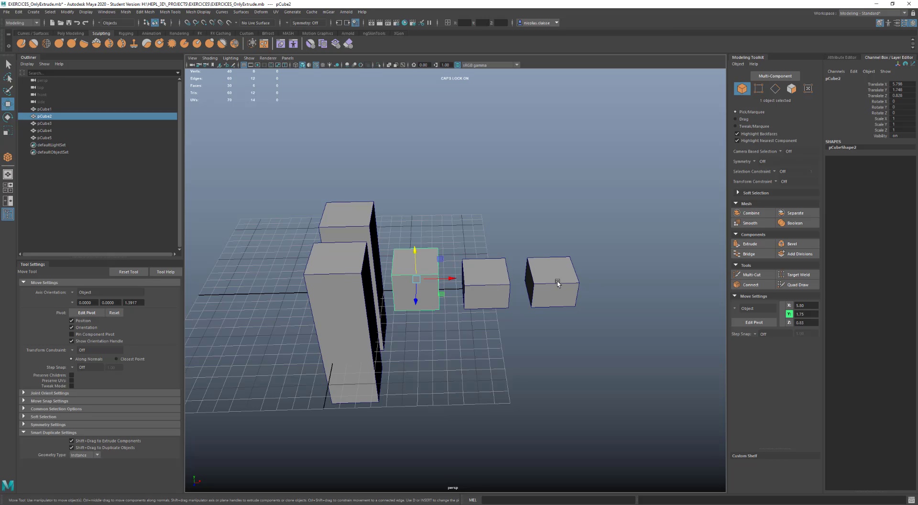
{"action": "left_click", "coordinate": [503, 276]}
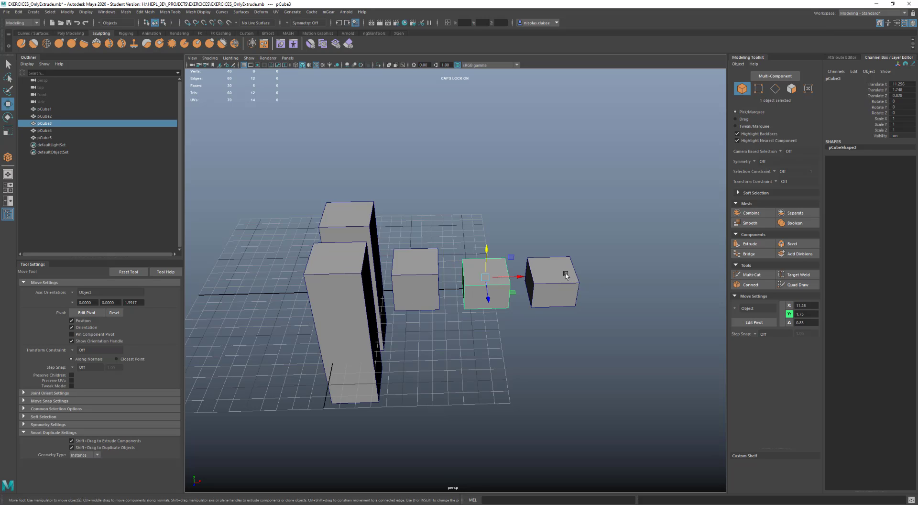
{"action": "left_click", "coordinate": [565, 275]}
{"action": "left_click", "coordinate": [504, 276]}
{"action": "left_click", "coordinate": [566, 282]}
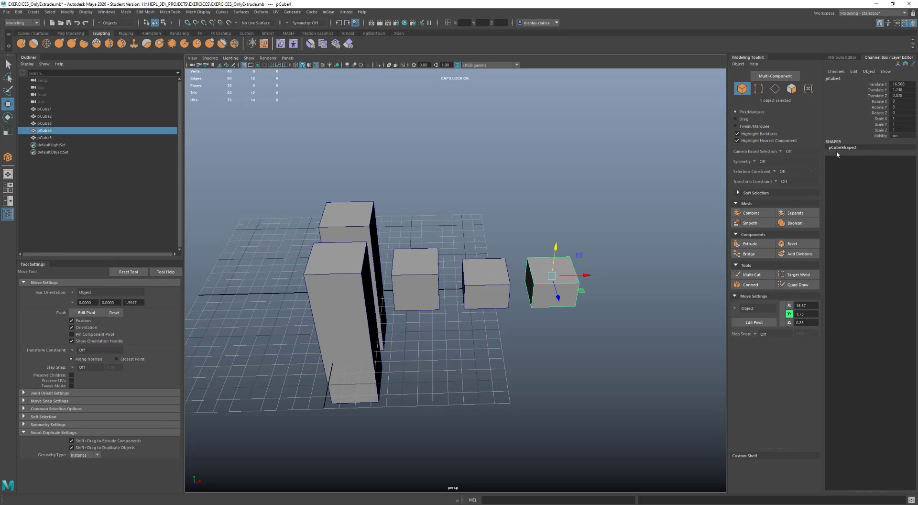
{"action": "left_click", "coordinate": [408, 288]}
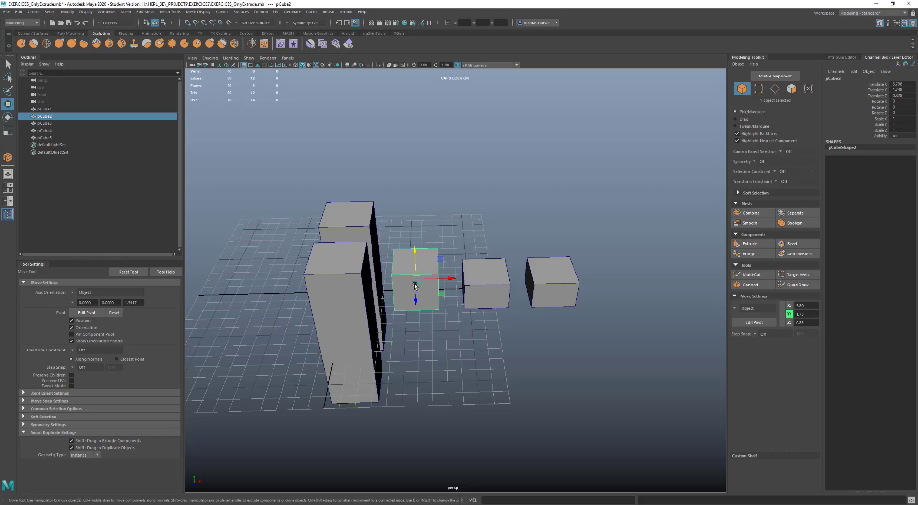
{"action": "left_click", "coordinate": [363, 233]}
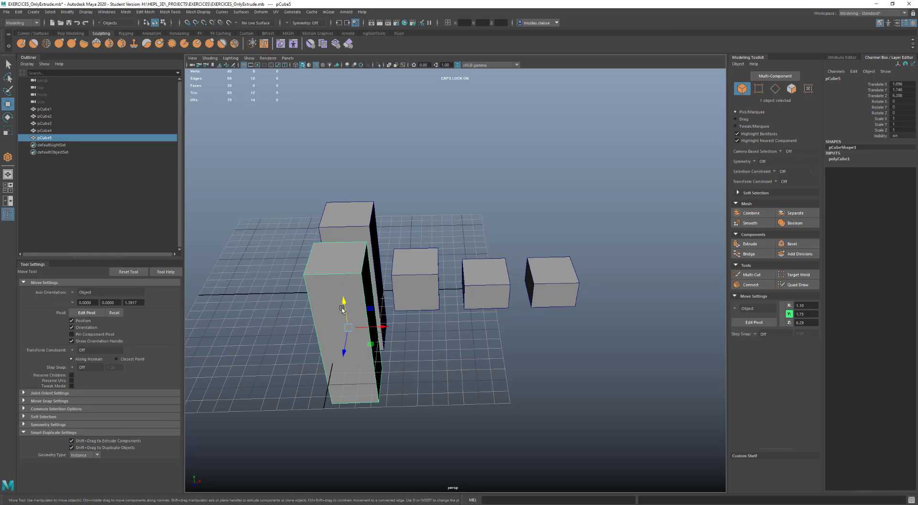
{"action": "left_click", "coordinate": [335, 280]}
Extrude the front column's top face outward, then extrude it upward to form an overhanging cap, and return to object selection
{"action": "scroll", "coordinate": [381, 334], "scroll_direction": "down", "scroll_amount": 5}
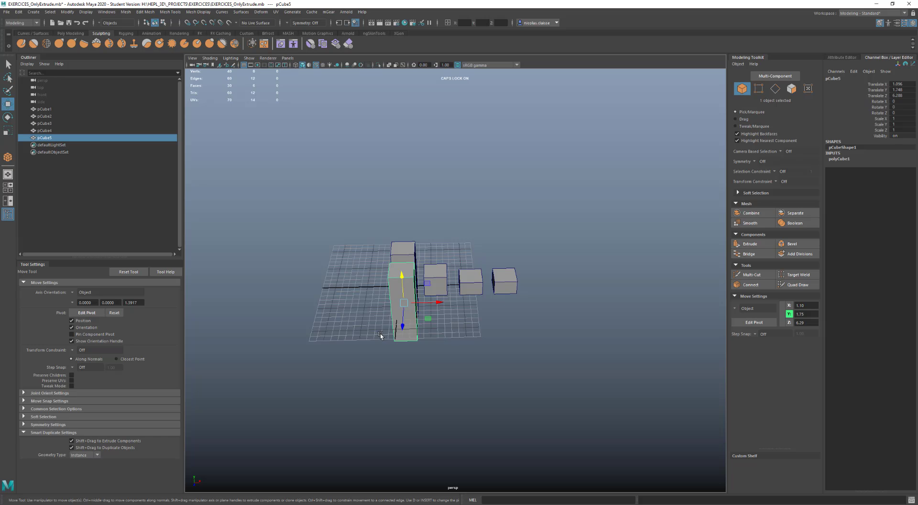
{"action": "left_click_drag", "start_coordinate": [380, 334], "coordinate": [423, 326], "text": "alt"}
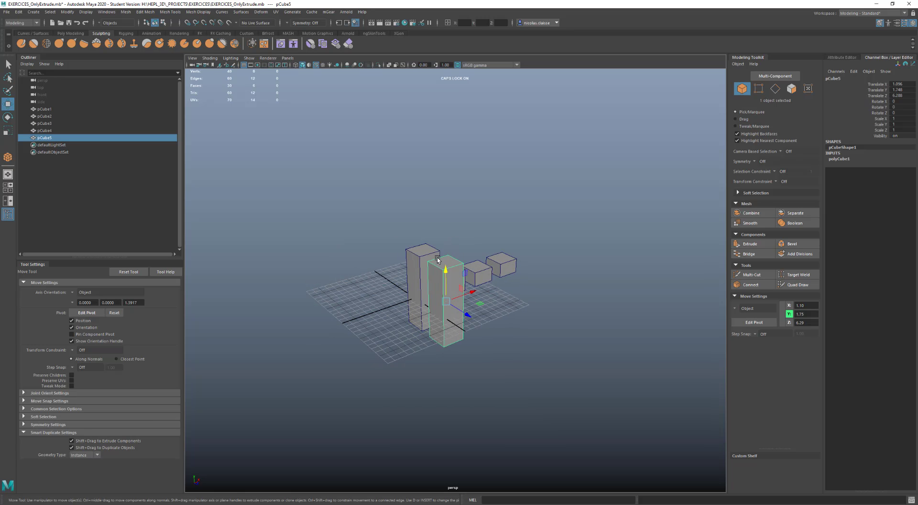
{"action": "right_click_drag", "start_coordinate": [437, 264], "coordinate": [436, 281]}
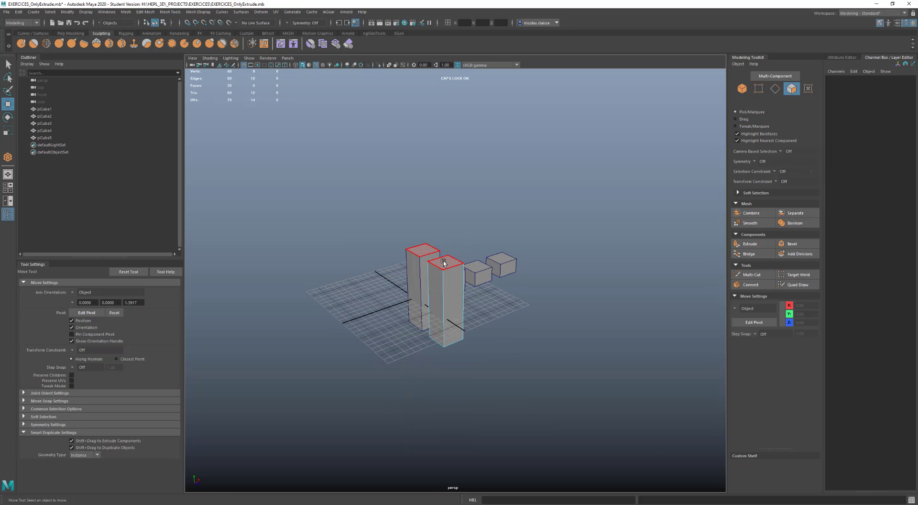
{"action": "left_click", "coordinate": [445, 262]}
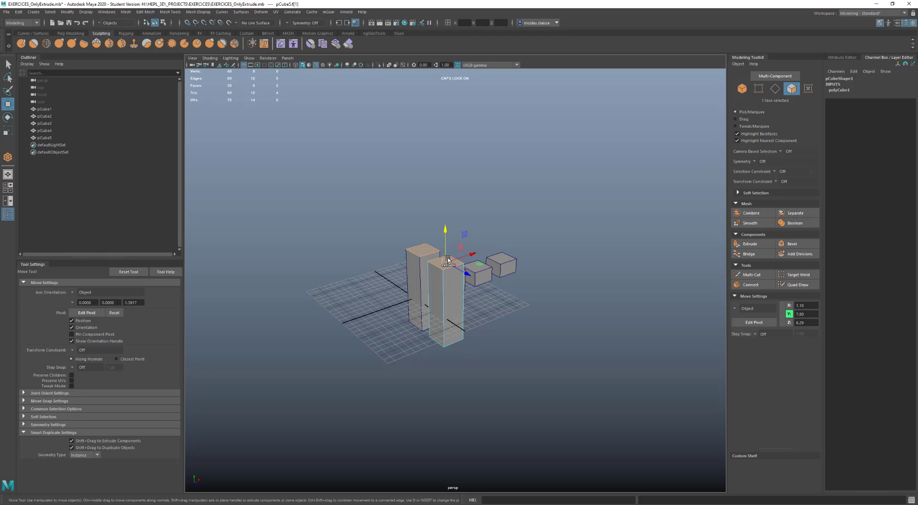
{"action": "key", "text": "r"}
{"action": "left_click_drag", "start_coordinate": [448, 261], "coordinate": [445, 228], "text": "shift"}
{"action": "key", "text": "w"}
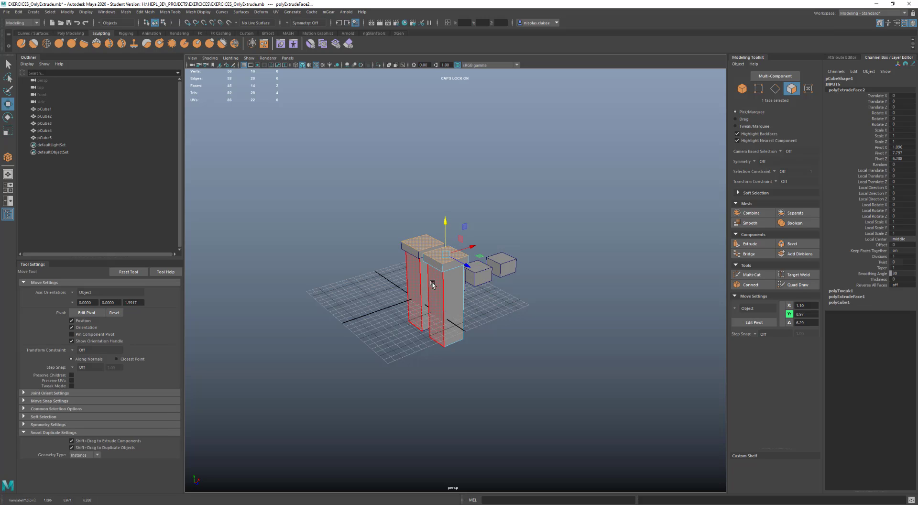
{"action": "right_click_drag", "start_coordinate": [432, 283], "coordinate": [468, 350]}
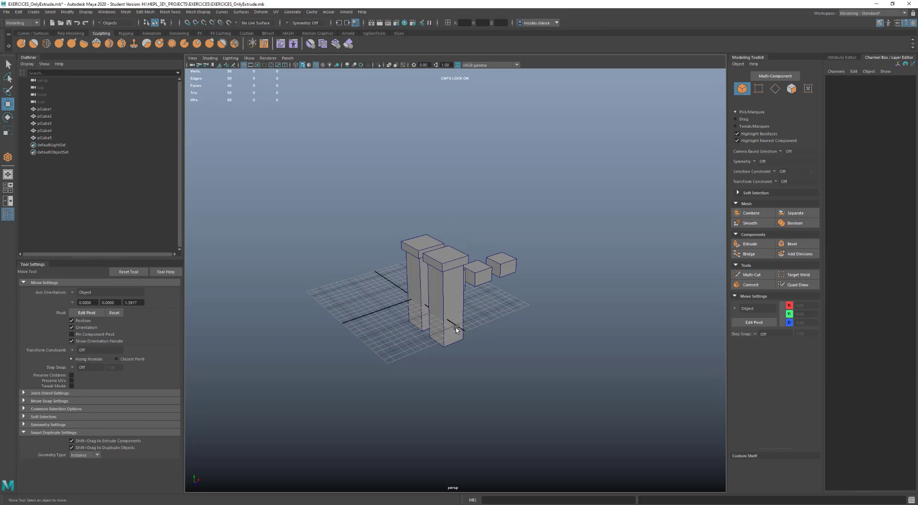
Select the front capped column and inspect both columns and the three shorter cubes from several angles
{"action": "left_click_drag", "start_coordinate": [482, 346], "coordinate": [426, 304], "text": "alt"}
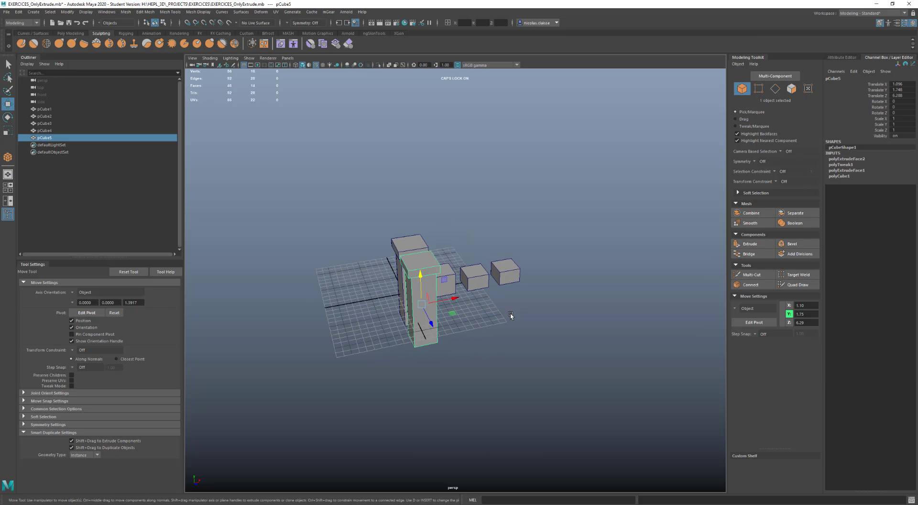
{"action": "left_click_drag", "start_coordinate": [510, 316], "coordinate": [425, 323], "text": "alt"}
{"action": "scroll", "coordinate": [445, 329], "scroll_direction": "up", "scroll_amount": 5}
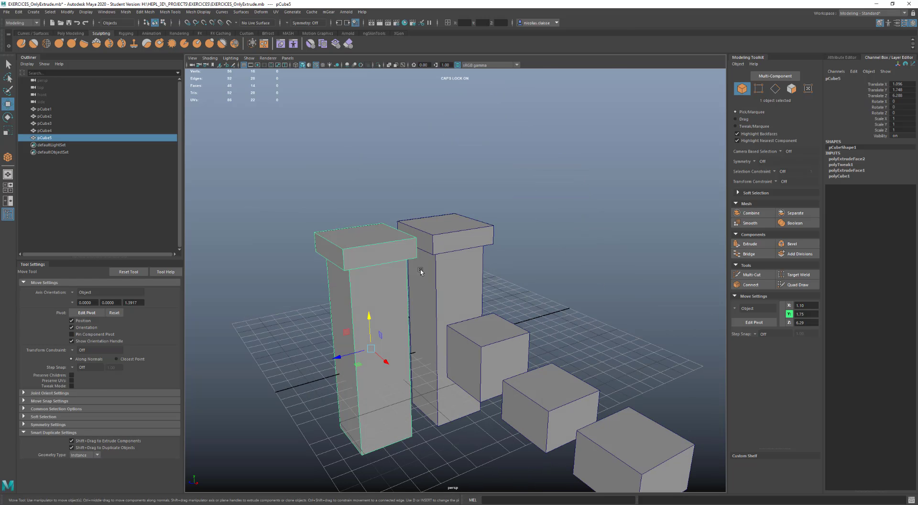
{"action": "scroll", "coordinate": [510, 402], "scroll_direction": "down", "scroll_amount": 5}
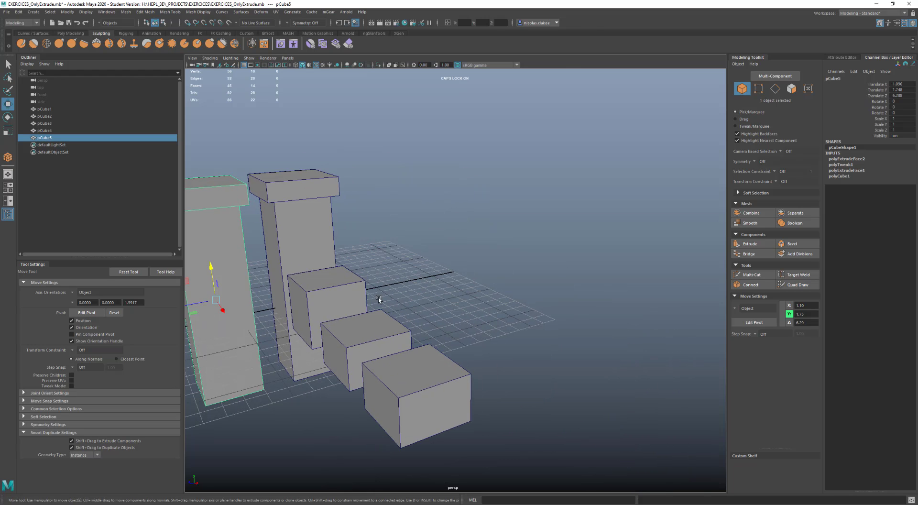
{"action": "left_click_drag", "start_coordinate": [516, 300], "coordinate": [428, 317], "text": "alt"}
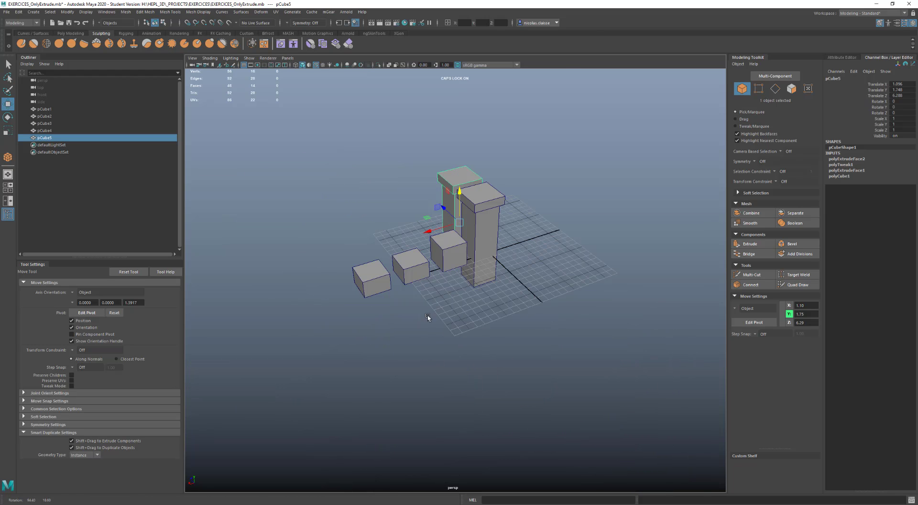
Create a polygon cube about 5.1 units wide in front of the columns and extrude its top face upward about 1.5 units
{"action": "left_click", "coordinate": [487, 311]}
{"action": "right_click_drag", "start_coordinate": [507, 299], "coordinate": [503, 325], "text": "shift"}
{"action": "left_click", "coordinate": [538, 337]}
{"action": "left_click_drag", "start_coordinate": [540, 356], "coordinate": [550, 310]}
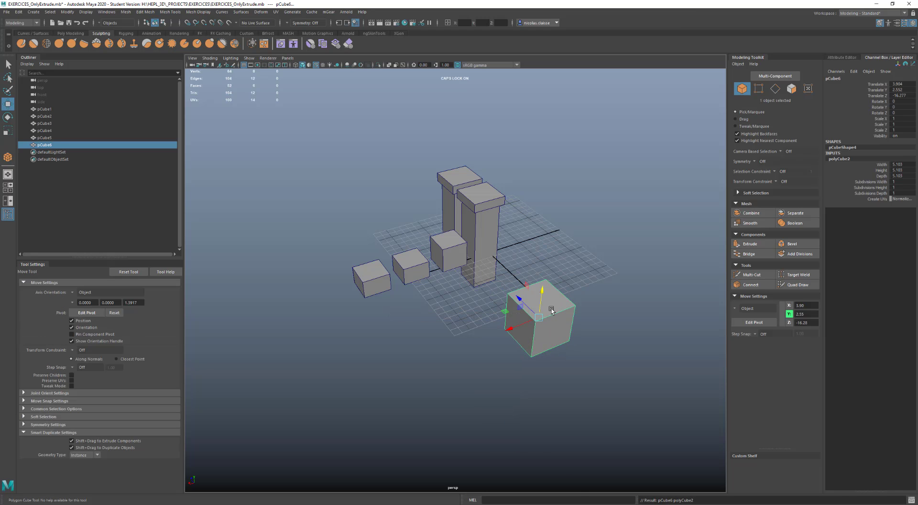
{"action": "right_click_drag", "start_coordinate": [551, 309], "coordinate": [553, 331]}
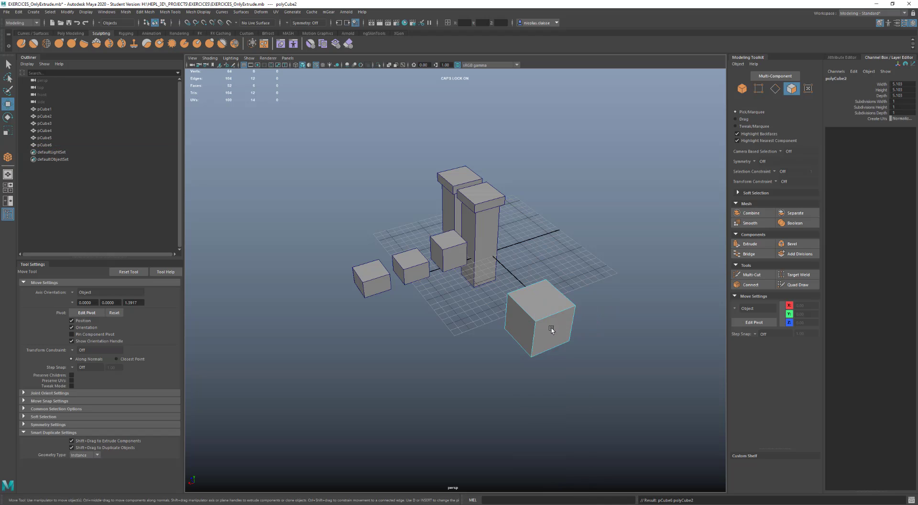
{"action": "left_click", "coordinate": [546, 303]}
{"action": "left_click_drag", "start_coordinate": [546, 303], "coordinate": [545, 259]}
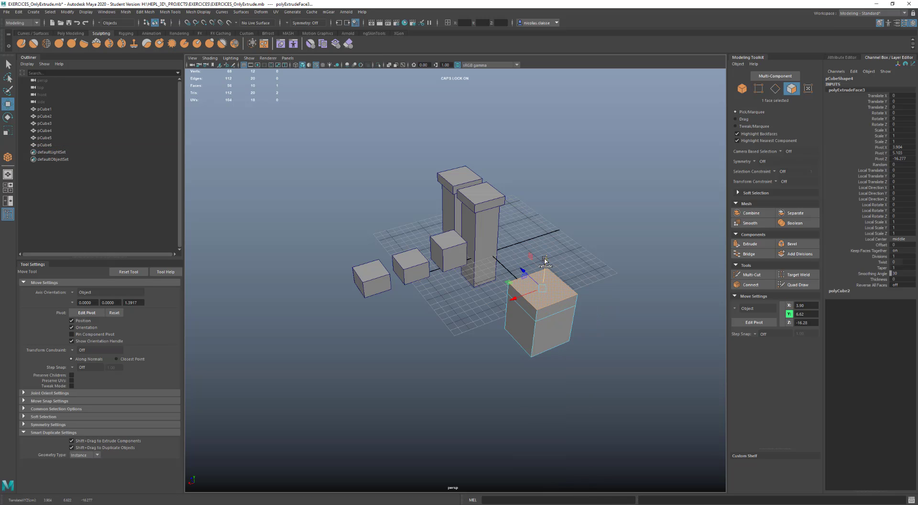
Extrude the large cube's side face outward twice, then extrude the end segment's top face upward
{"action": "left_click", "coordinate": [516, 318]}
{"action": "left_click_drag", "start_coordinate": [503, 334], "coordinate": [447, 354], "text": "shift"}
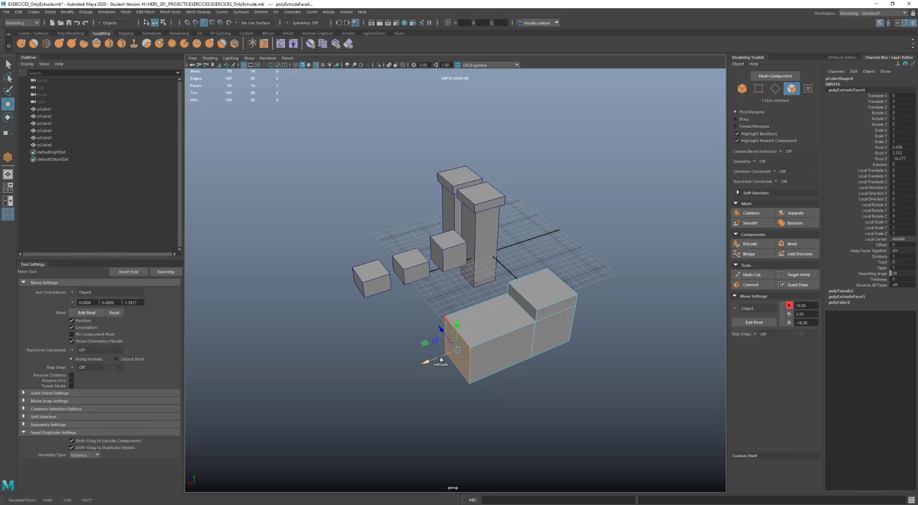
{"action": "left_click_drag", "start_coordinate": [438, 359], "coordinate": [364, 283], "text": "shift"}
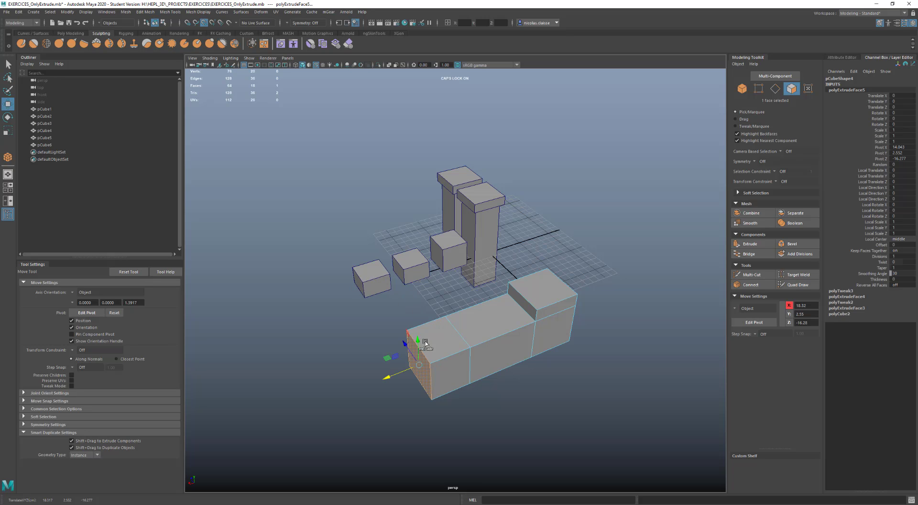
{"action": "left_click", "coordinate": [434, 336]}
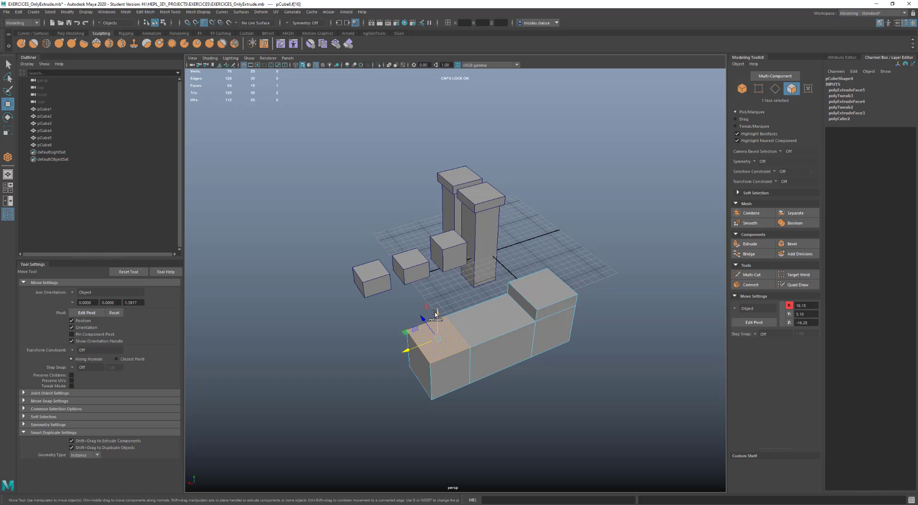
{"action": "left_click_drag", "start_coordinate": [437, 316], "coordinate": [476, 204], "text": "shift"}
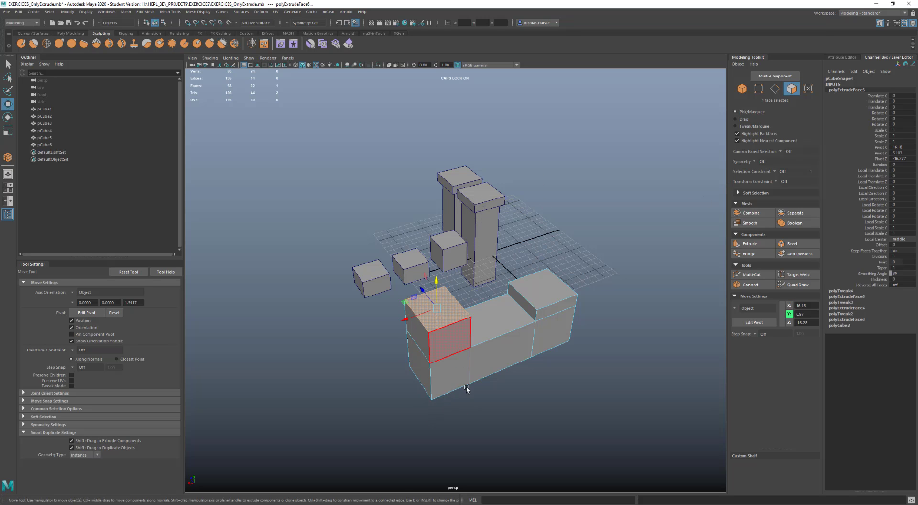
Examine the polyTweak and polyExtrudeFace nodes in the extruded shape's construction history and inspect the shape from several angles
{"action": "mouse_move", "coordinate": [496, 374]}
{"action": "left_mouse_down", "text": "alt"}
{"action": "mouse_move", "coordinate": [425, 356]}
{"action": "mouse_move", "coordinate": [500, 354]}
{"action": "mouse_move", "coordinate": [498, 369]}
{"action": "left_mouse_up", "text": "alt"}
{"action": "mouse_move", "coordinate": [498, 369]}
{"action": "right_mouse_down", "text": "alt"}
{"action": "mouse_move", "coordinate": [491, 339]}
{"action": "mouse_move", "coordinate": [494, 351]}
{"action": "right_mouse_up", "text": "alt"}
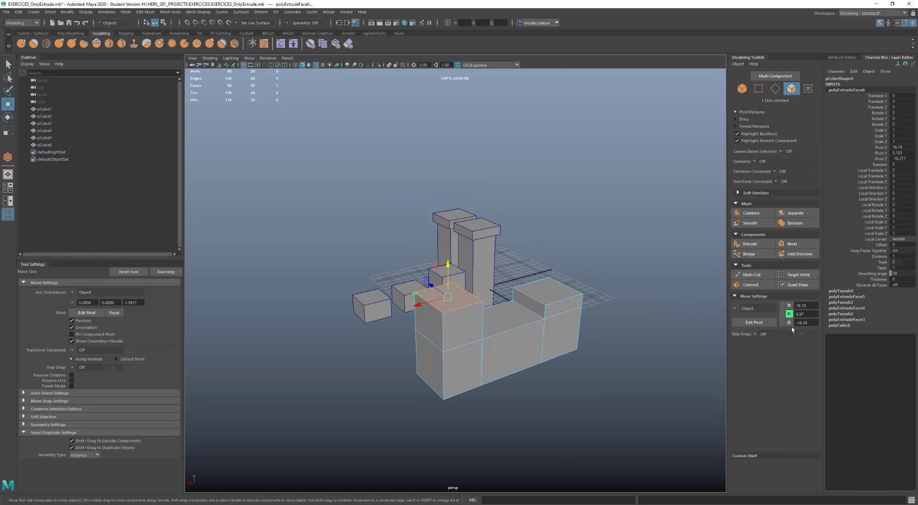
{"action": "left_click", "coordinate": [836, 302]}
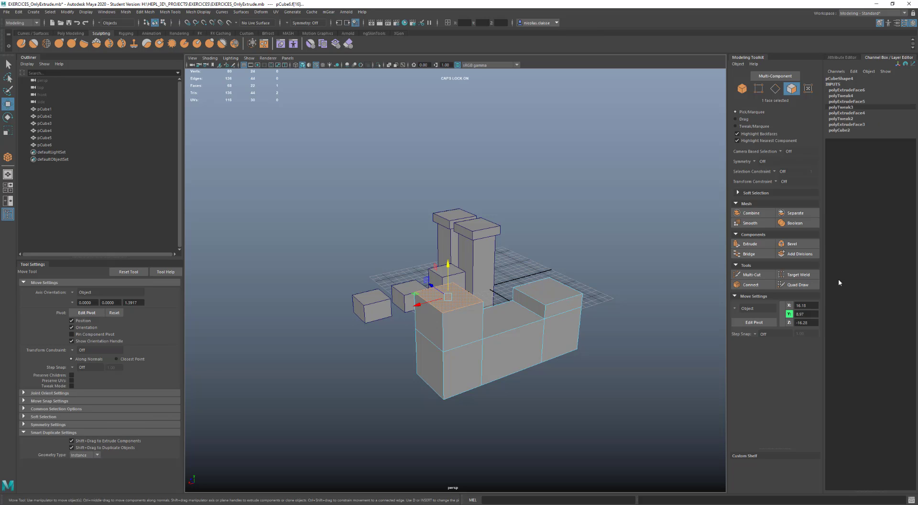
{"action": "left_click", "coordinate": [845, 102]}
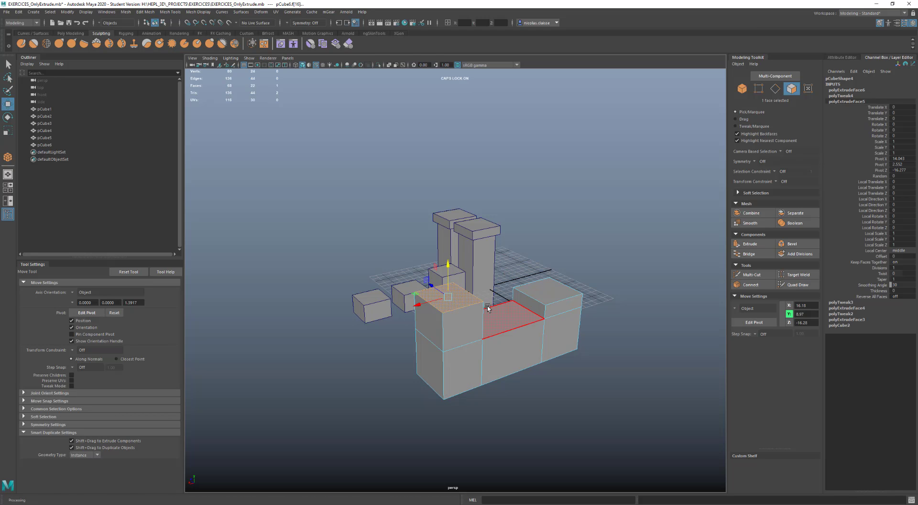
{"action": "left_click_drag", "start_coordinate": [487, 309], "coordinate": [530, 292], "text": "alt"}
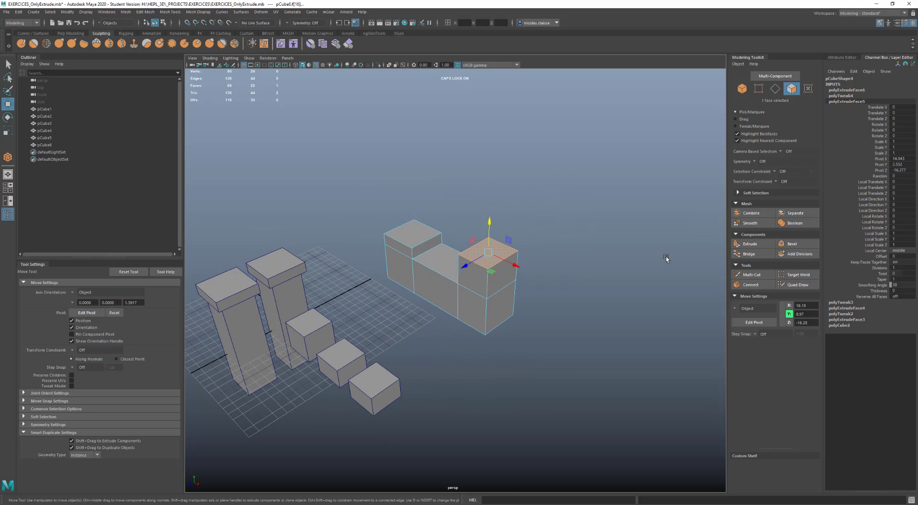
{"action": "left_click", "coordinate": [845, 100]}
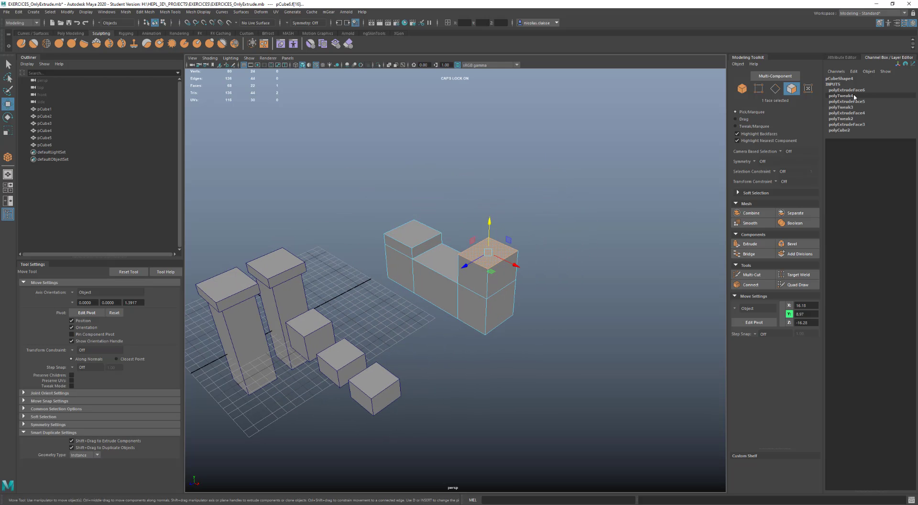
{"action": "left_click", "coordinate": [856, 90]}
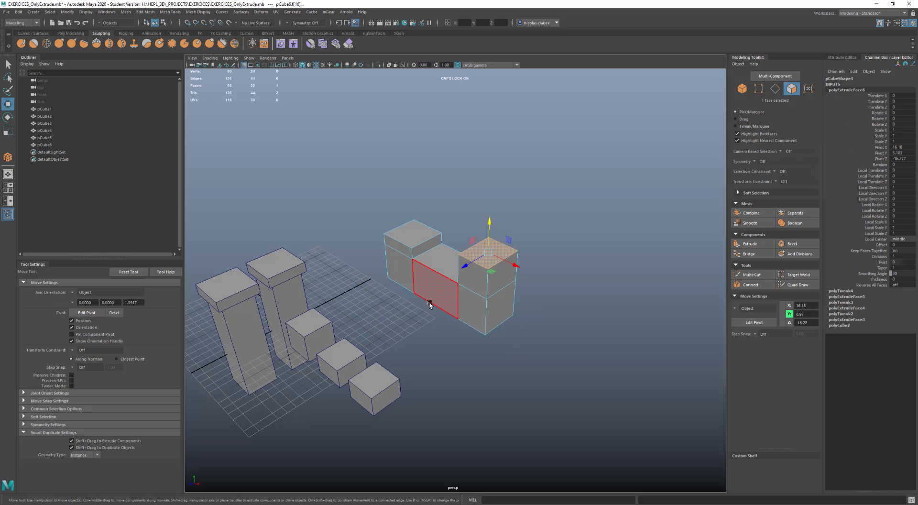
{"action": "middle_click_drag", "start_coordinate": [431, 304], "coordinate": [495, 292], "text": "alt"}
{"action": "left_click_drag", "start_coordinate": [468, 292], "coordinate": [568, 280], "text": "alt"}
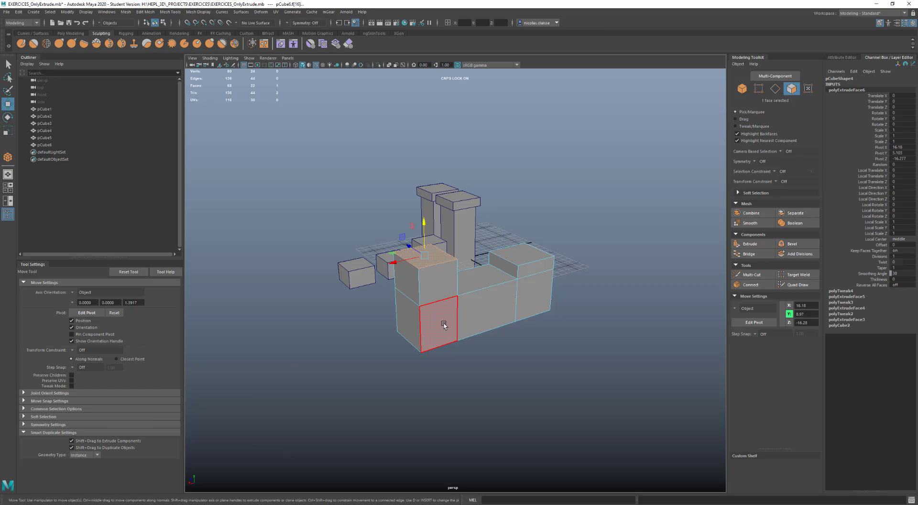
Replace the extruded shape with a new polygon cube about 3.1 units wide in front of the columns
{"action": "key", "text": "F8"}
{"action": "key", "text": "Delete"}
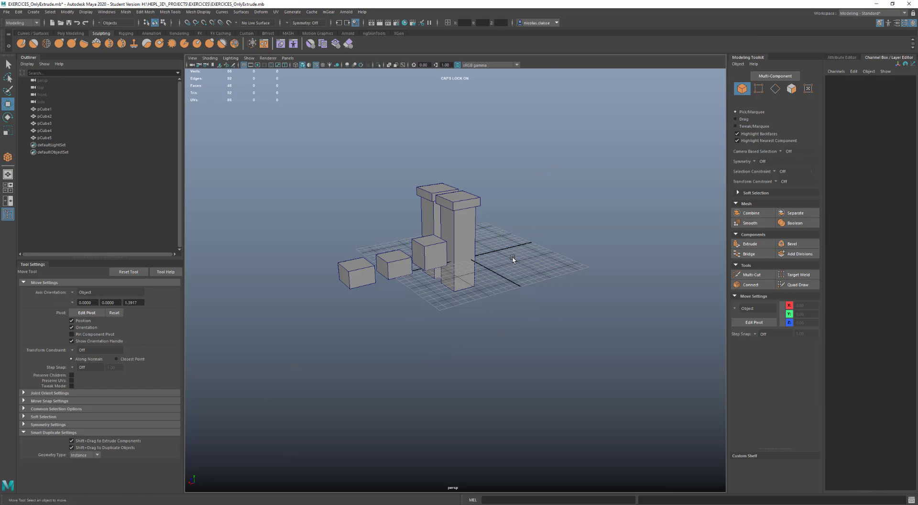
{"action": "right_click", "coordinate": [478, 311], "text": "shift"}
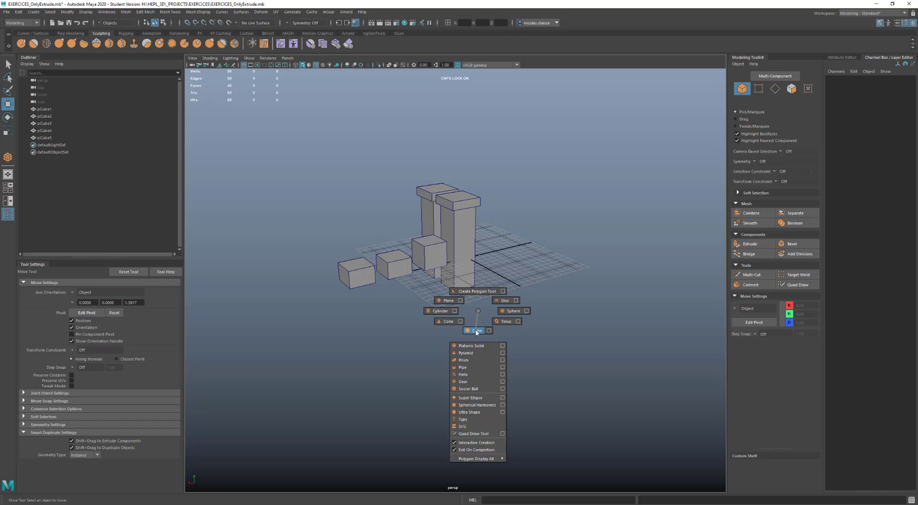
{"action": "left_click", "coordinate": [477, 330]}
{"action": "left_click_drag", "start_coordinate": [477, 329], "coordinate": [477, 311]}
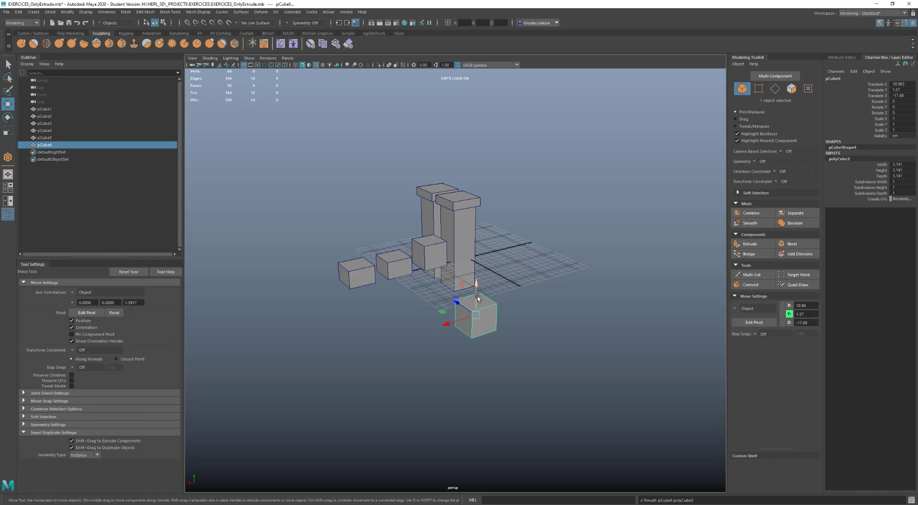
Smart-duplicate the new cube slightly upward as an instance, then delete the duplicate
{"action": "key", "text": "Caps_Lock"}
{"action": "key", "text": "Caps_Lock"}
{"action": "left_click_drag", "start_coordinate": [476, 298], "coordinate": [478, 291], "text": "shift"}
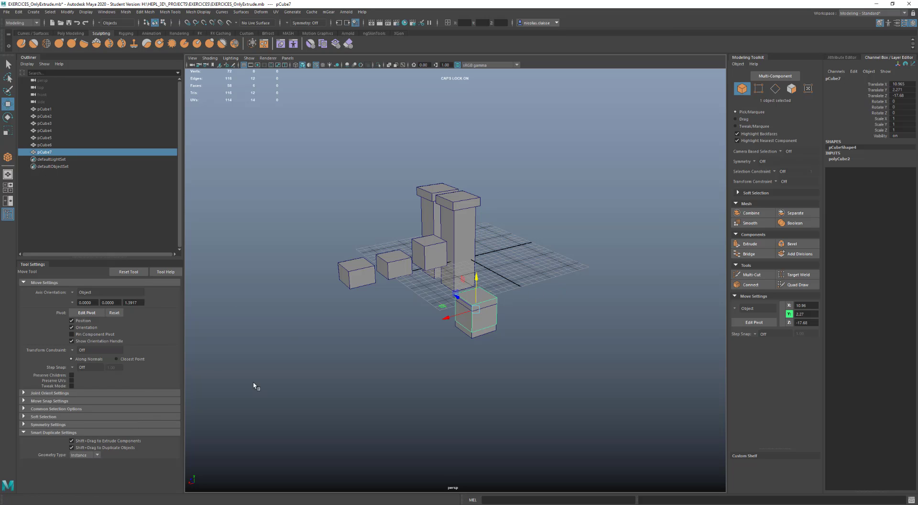
{"action": "key", "text": "Delete"}
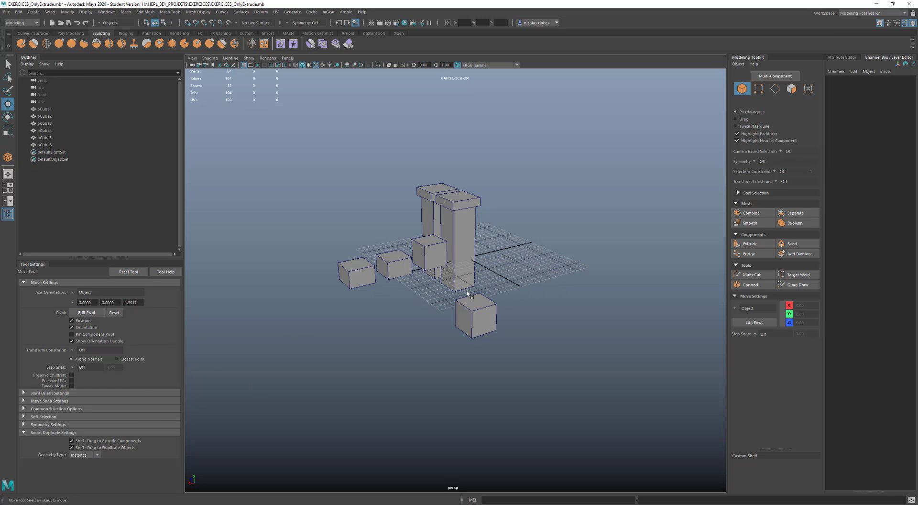
Extrude all faces of the new cube together with a thickness of 0.9
{"action": "left_click", "coordinate": [471, 325]}
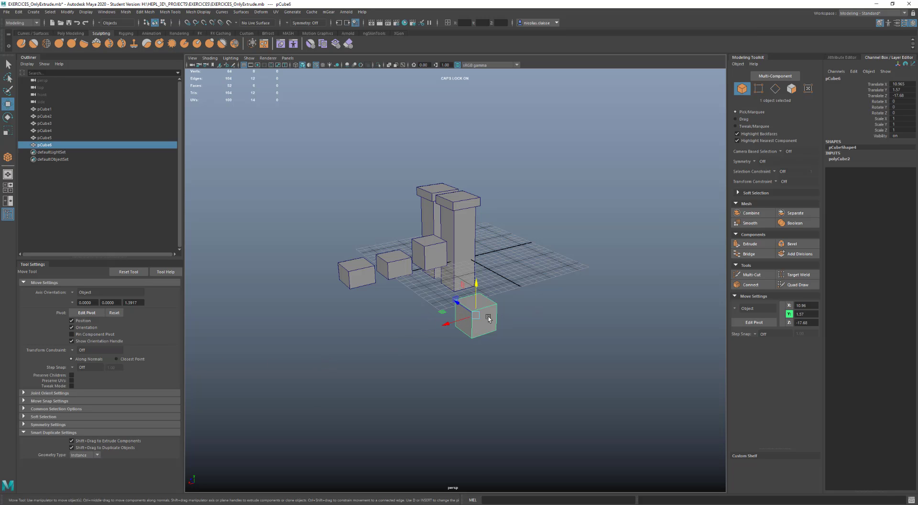
{"action": "left_click", "coordinate": [117, 448]}
{"action": "right_click_drag", "start_coordinate": [532, 289], "coordinate": [536, 310], "text": "shift"}
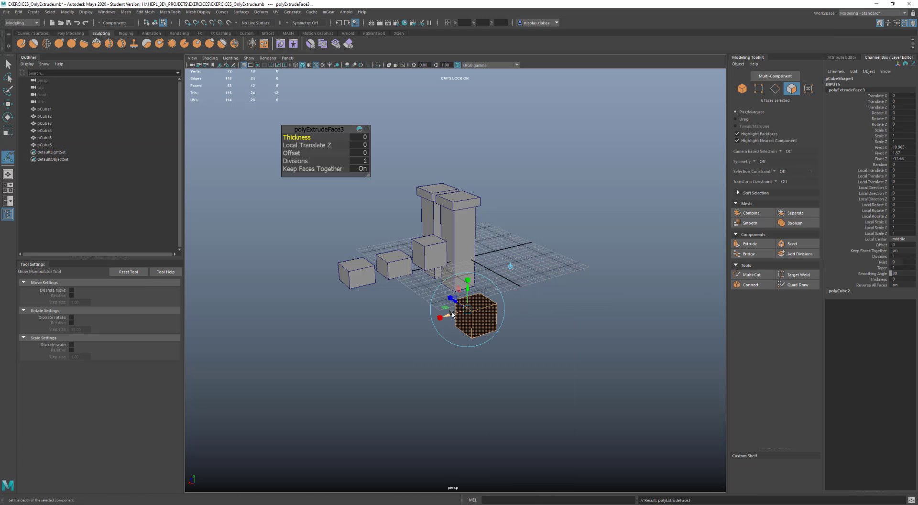
{"action": "left_click_drag", "start_coordinate": [293, 137], "coordinate": [305, 136]}
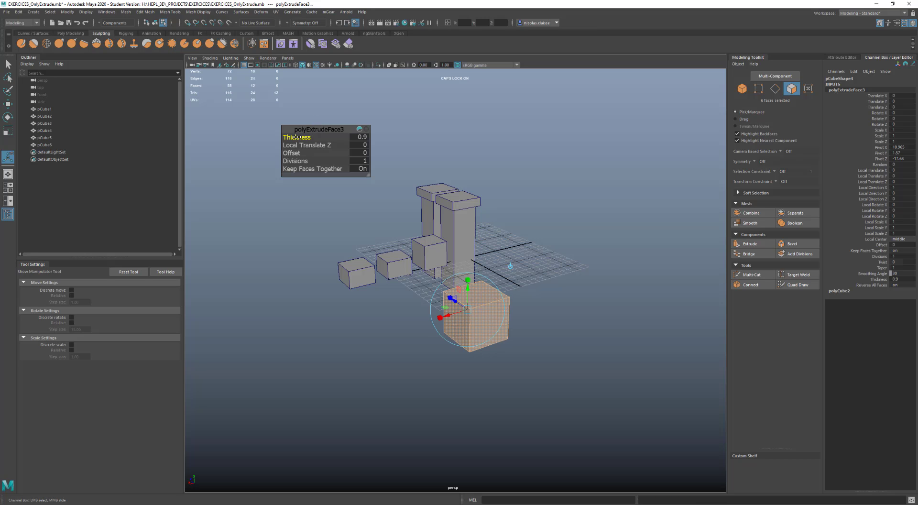
{"action": "left_click", "coordinate": [527, 315]}
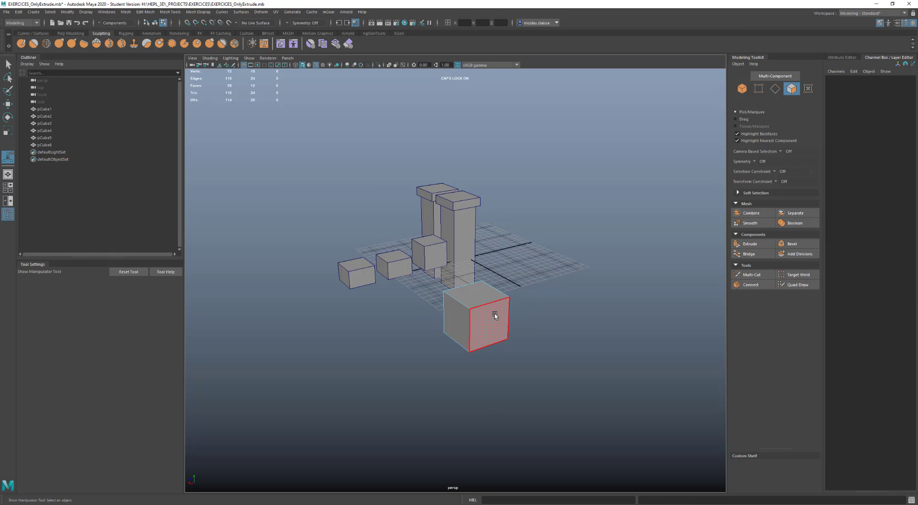
Extrude the thickened cube's front face outward with a Local Translate Z of 1.557
{"action": "left_click", "coordinate": [489, 313]}
{"action": "right_click_drag", "start_coordinate": [490, 314], "coordinate": [492, 329], "text": "shift"}
{"action": "left_click_drag", "start_coordinate": [493, 329], "coordinate": [504, 337]}
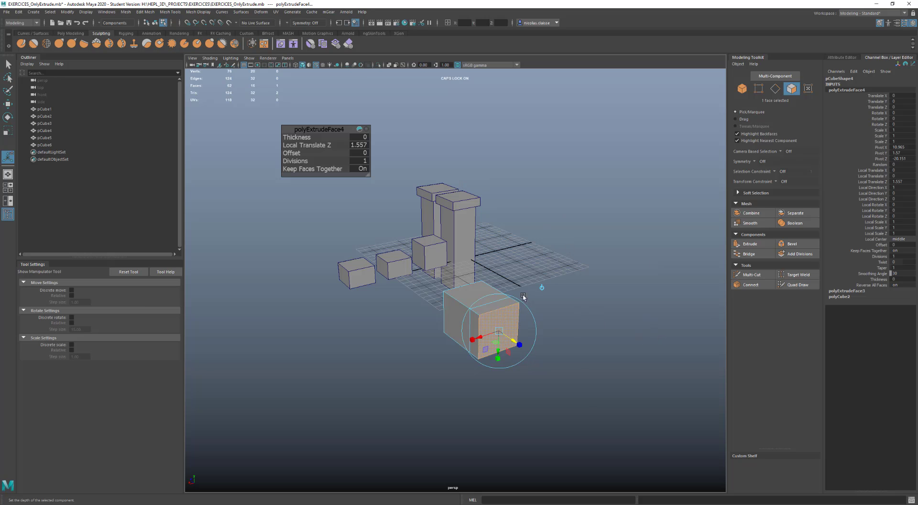
Return to object selection and delete the extruded cube, both capped columns and the three short cubes to empty the scene
{"action": "key", "text": "F8"}
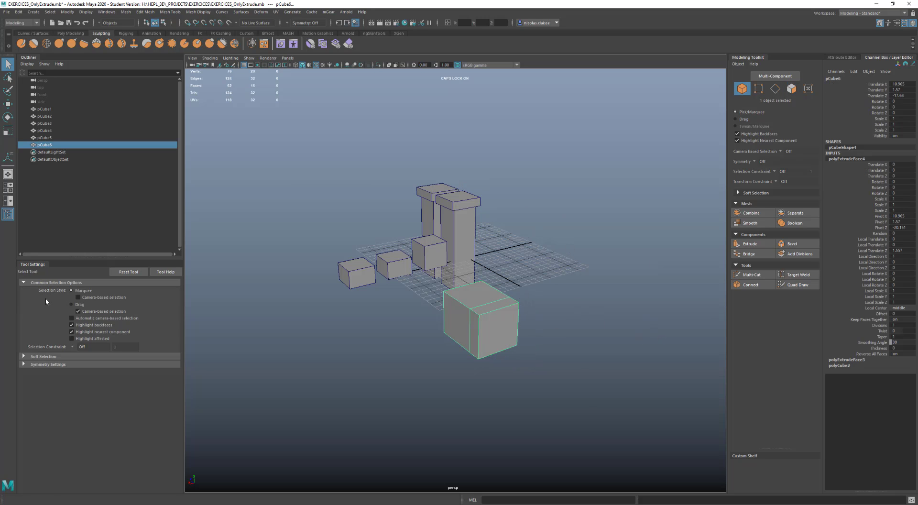
{"action": "key", "text": "Delete"}
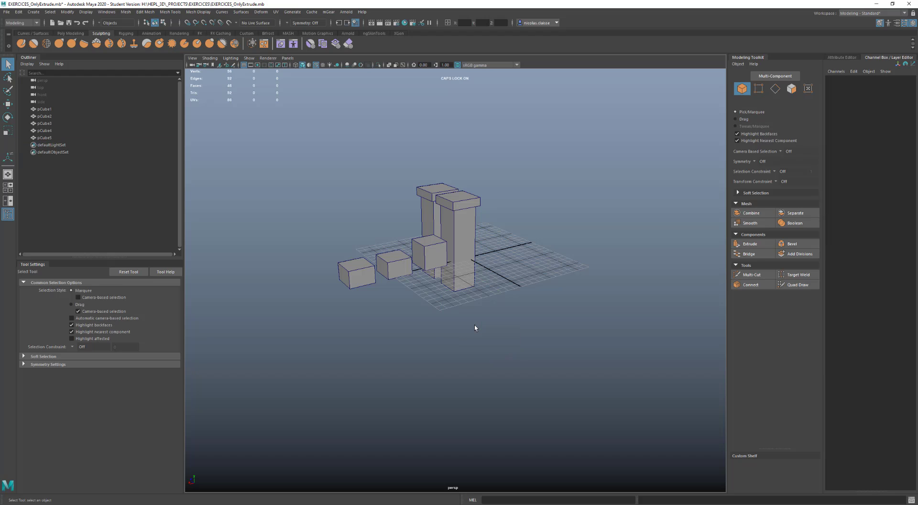
{"action": "left_click_drag", "start_coordinate": [508, 306], "coordinate": [359, 211]}
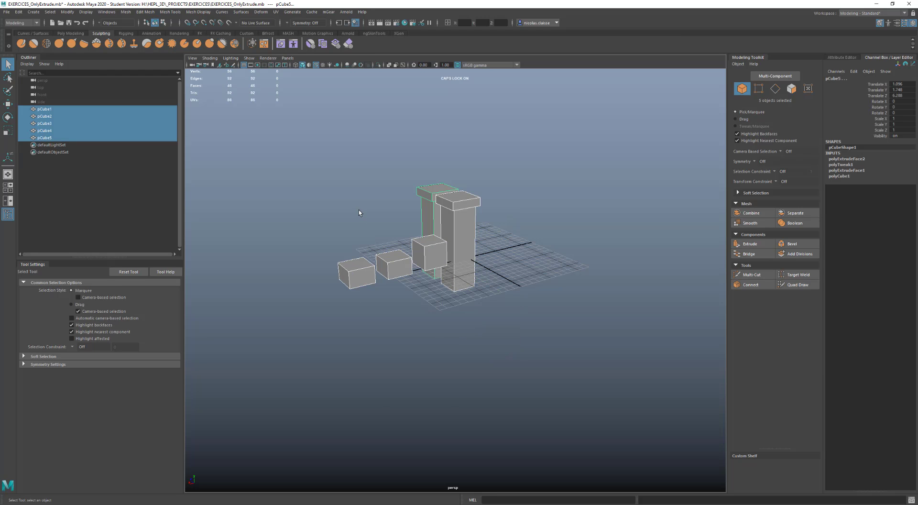
{"action": "key", "text": "Delete"}
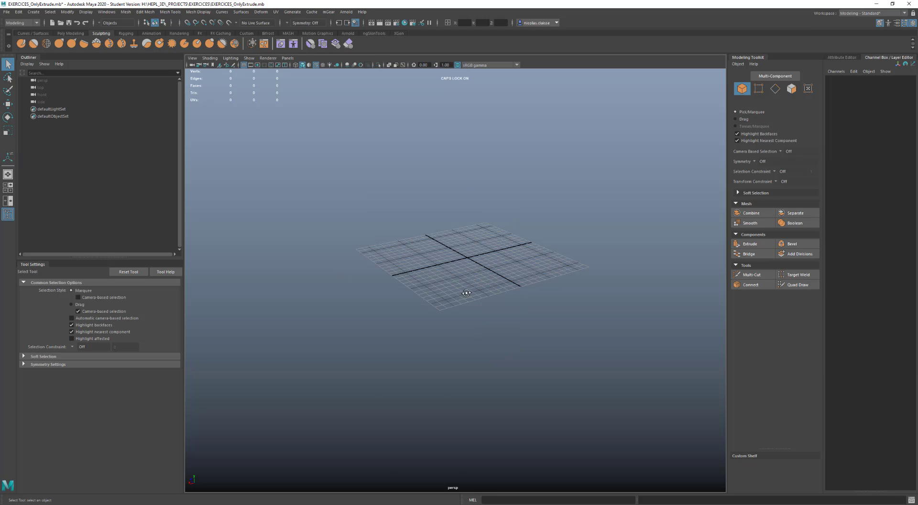
{"action": "left_click_drag", "start_coordinate": [466, 293], "coordinate": [478, 301], "text": "alt"}
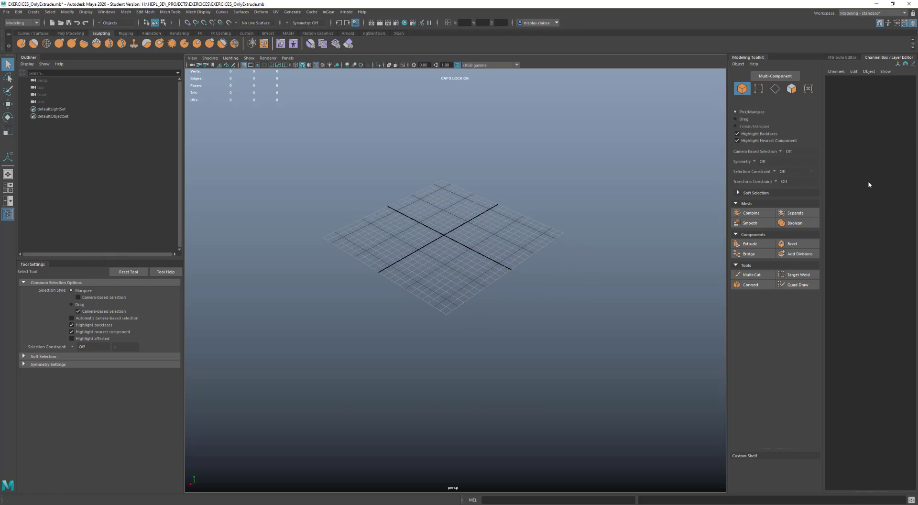